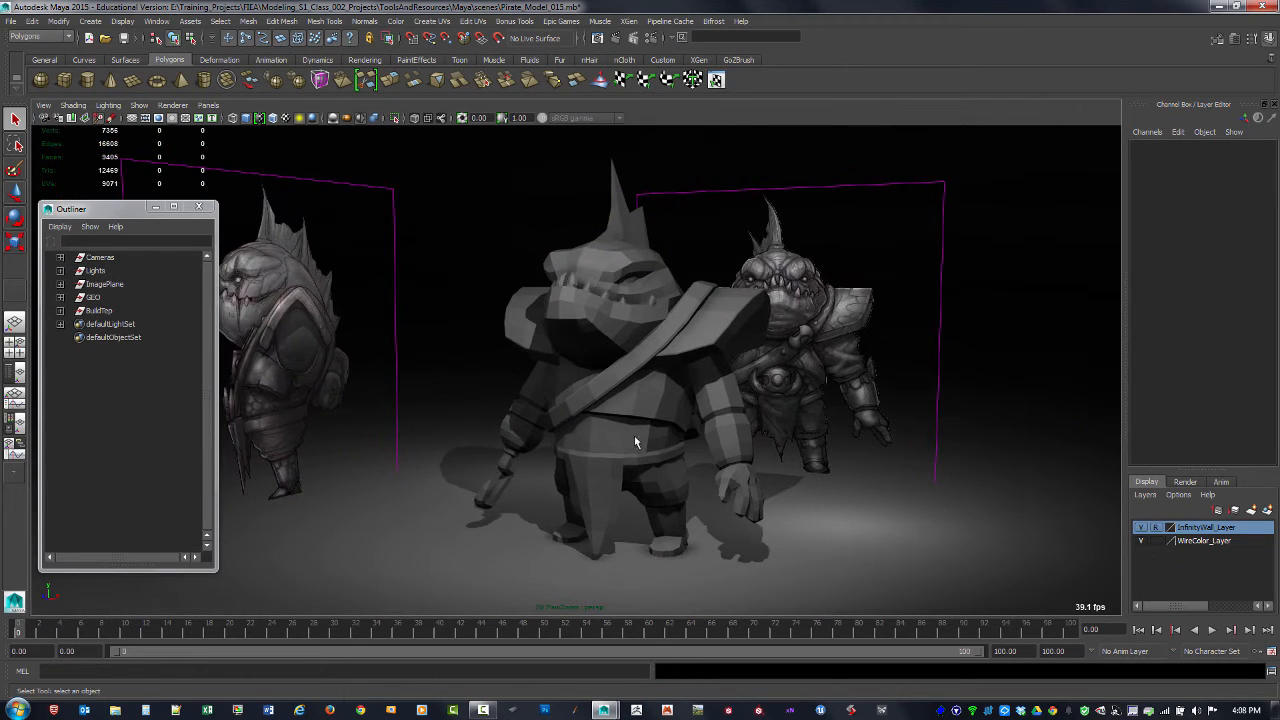
# Step: Hide the BuildTep group so the reference images can be seen without the character model
pyautogui.click(94, 298)
pyautogui.click(99, 311)
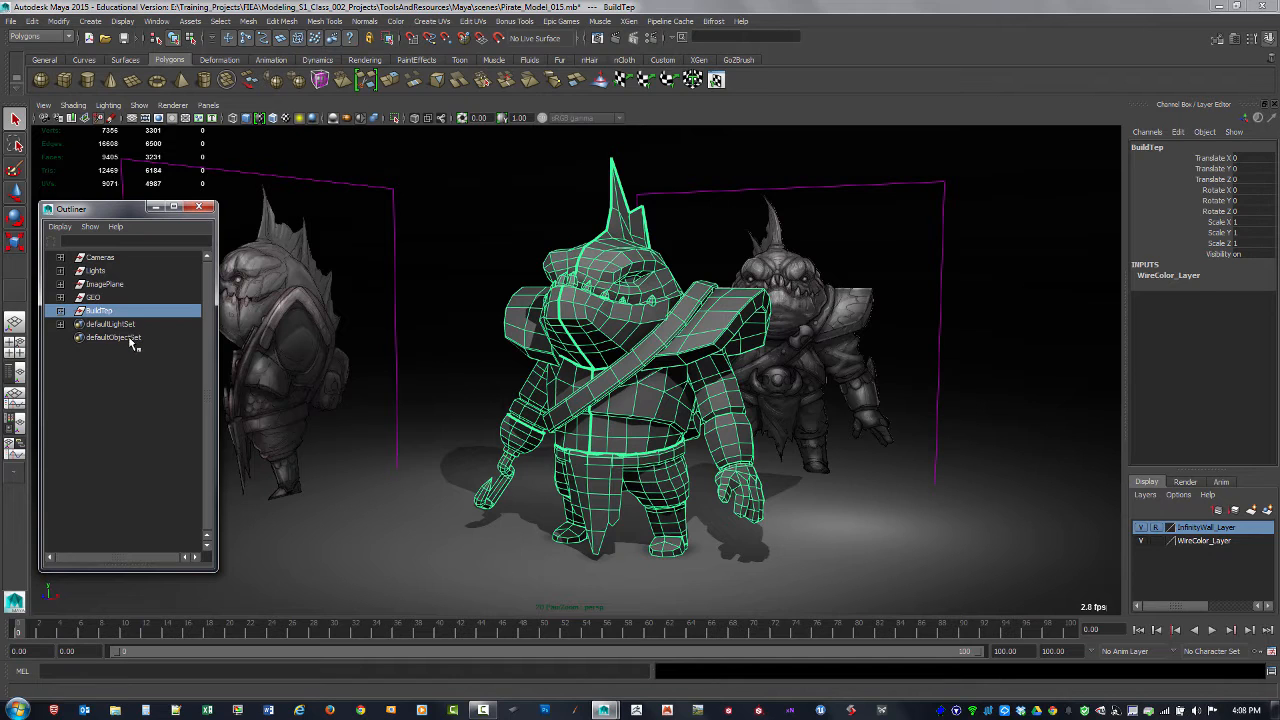
pyautogui.hotkey('ctrl', 'h')
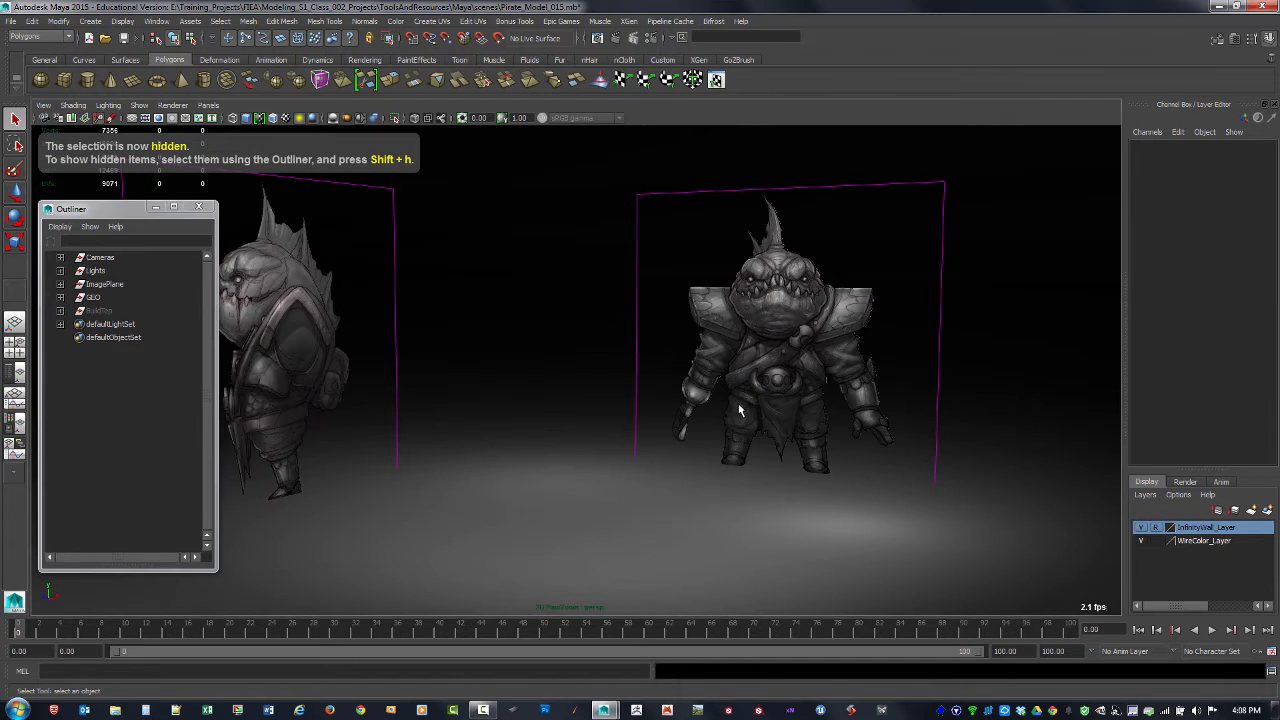
pyautogui.keyDown('alt'); pyautogui.moveTo(770, 403); pyautogui.dragTo(796, 421); pyautogui.keyUp('alt')
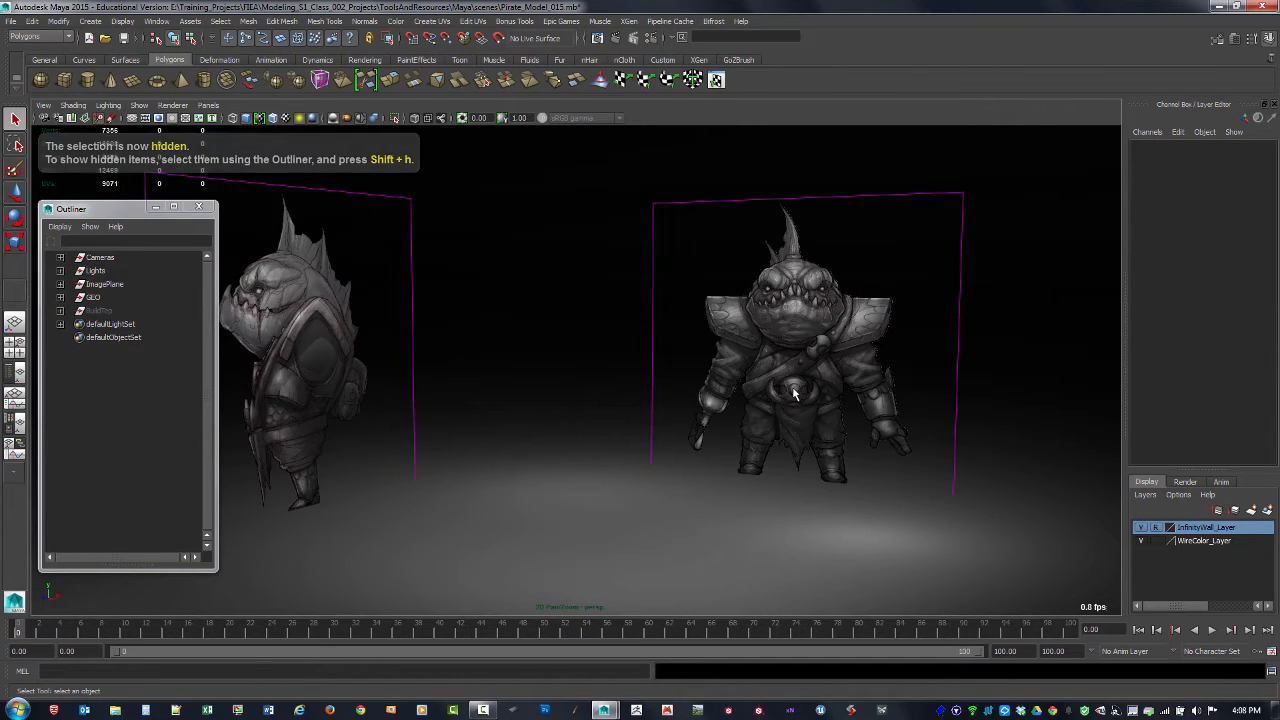
# Step: Show the front view of the reference and open the creation options for a polygon cylinder
pyautogui.press('space')
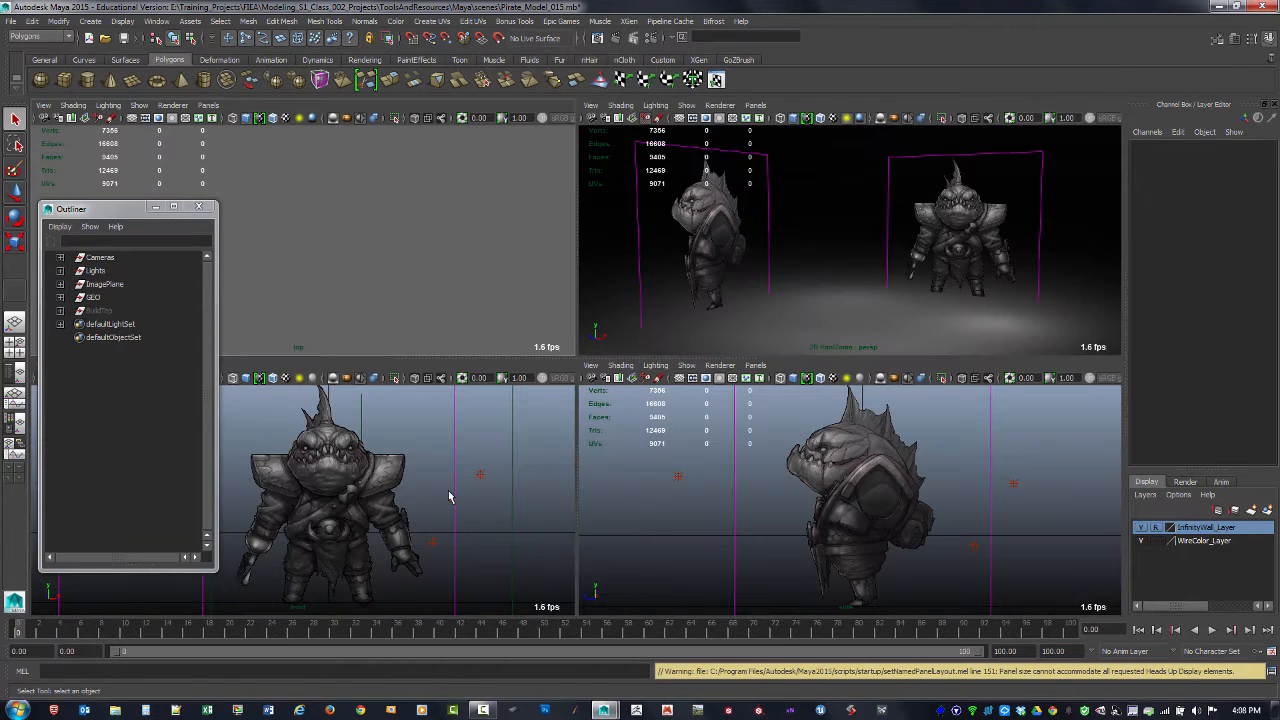
pyautogui.press('space')
pyautogui.scroll(3, 580, 405)
pyautogui.scroll(1, 615, 415)
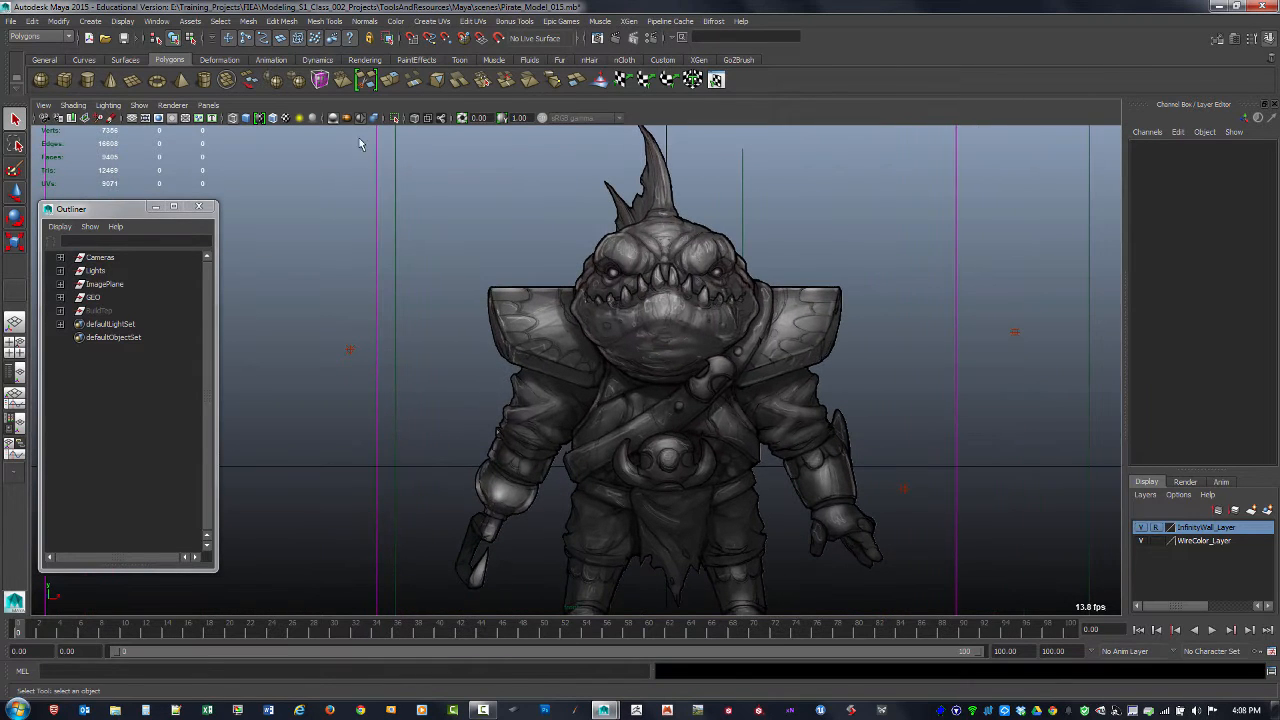
pyautogui.click(90, 21)
pyautogui.moveTo(120, 53)
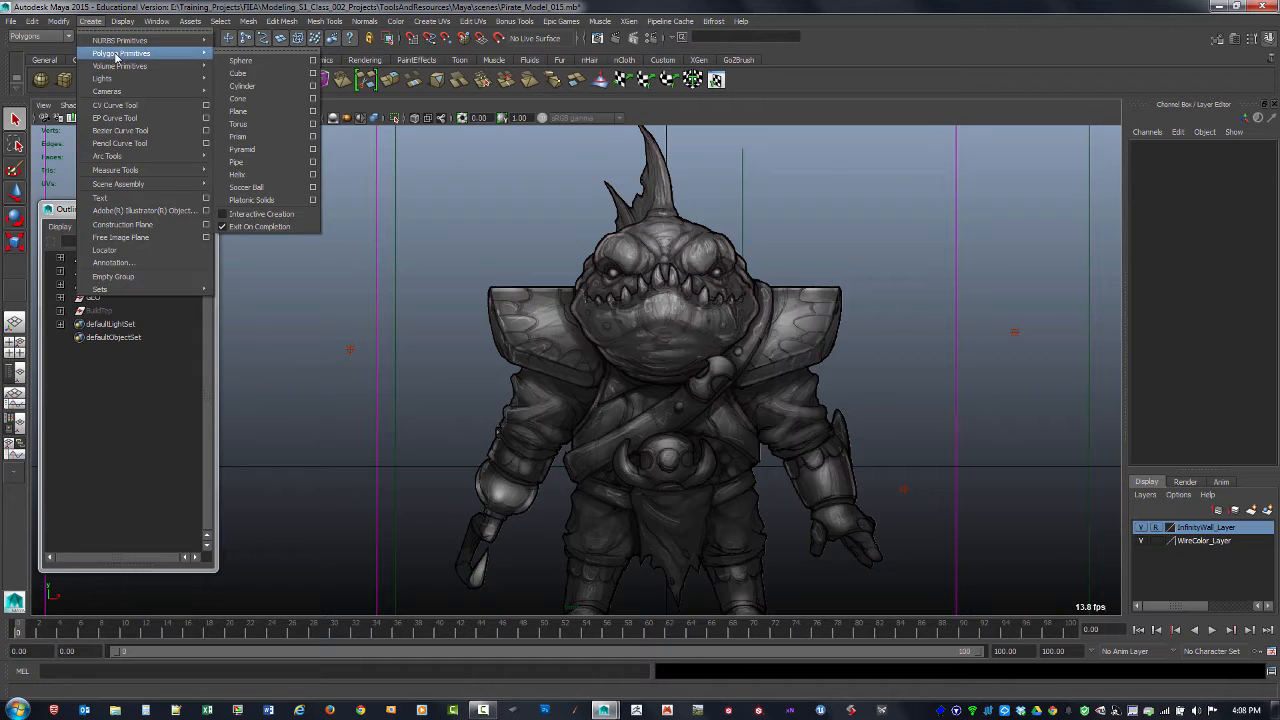
pyautogui.click(313, 88)
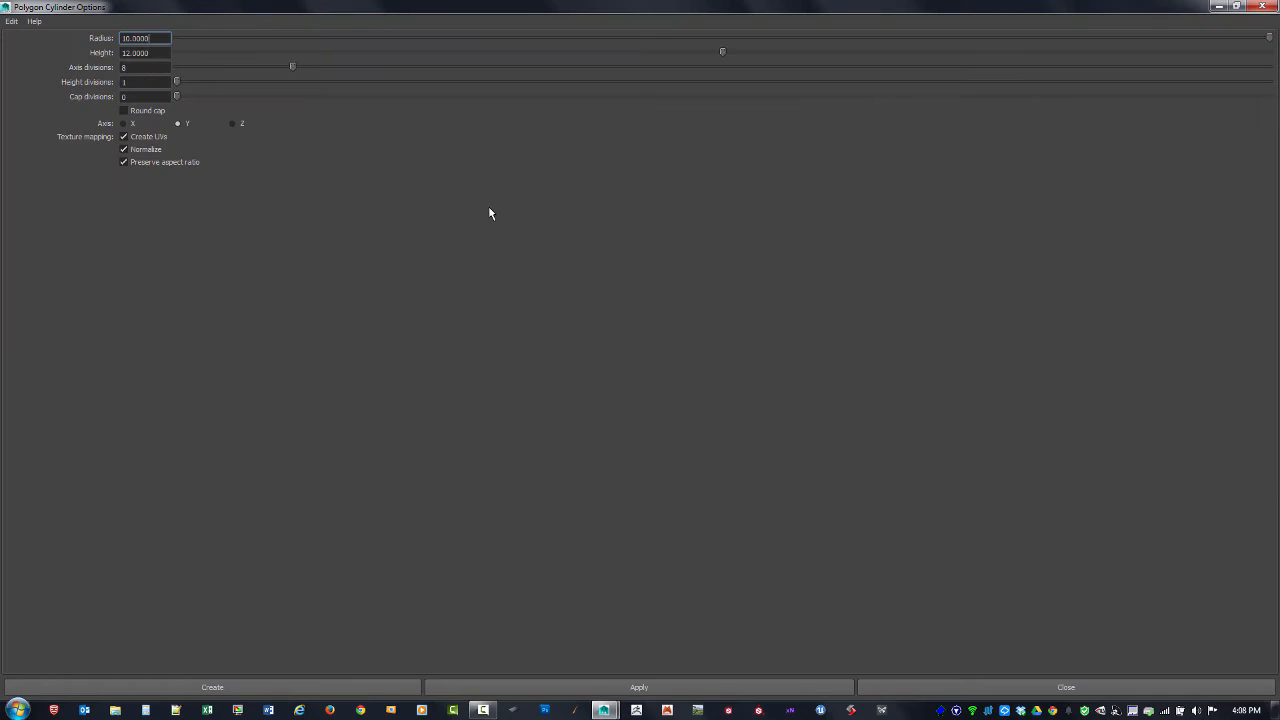
pyautogui.moveTo(525, 5); pyautogui.dragTo(970, 160)
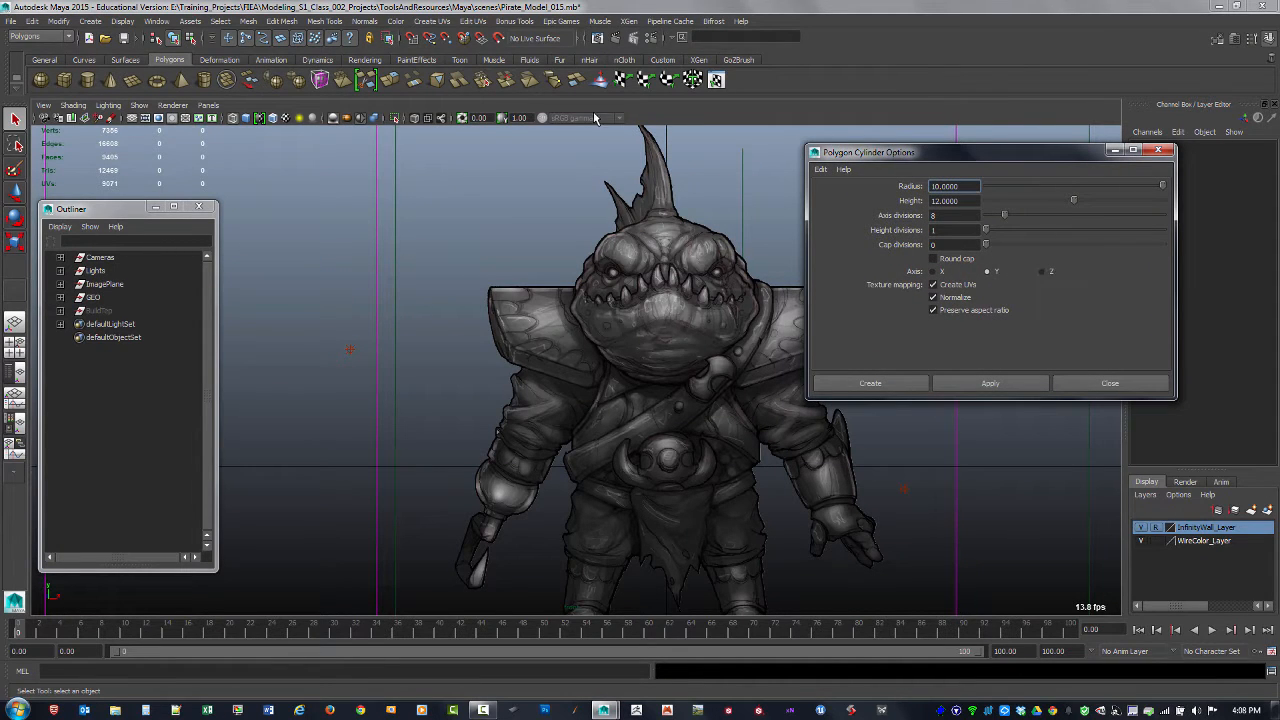
# Step: Return to the perspective view and turn on the grid display
pyautogui.press('space')
pyautogui.press('space')
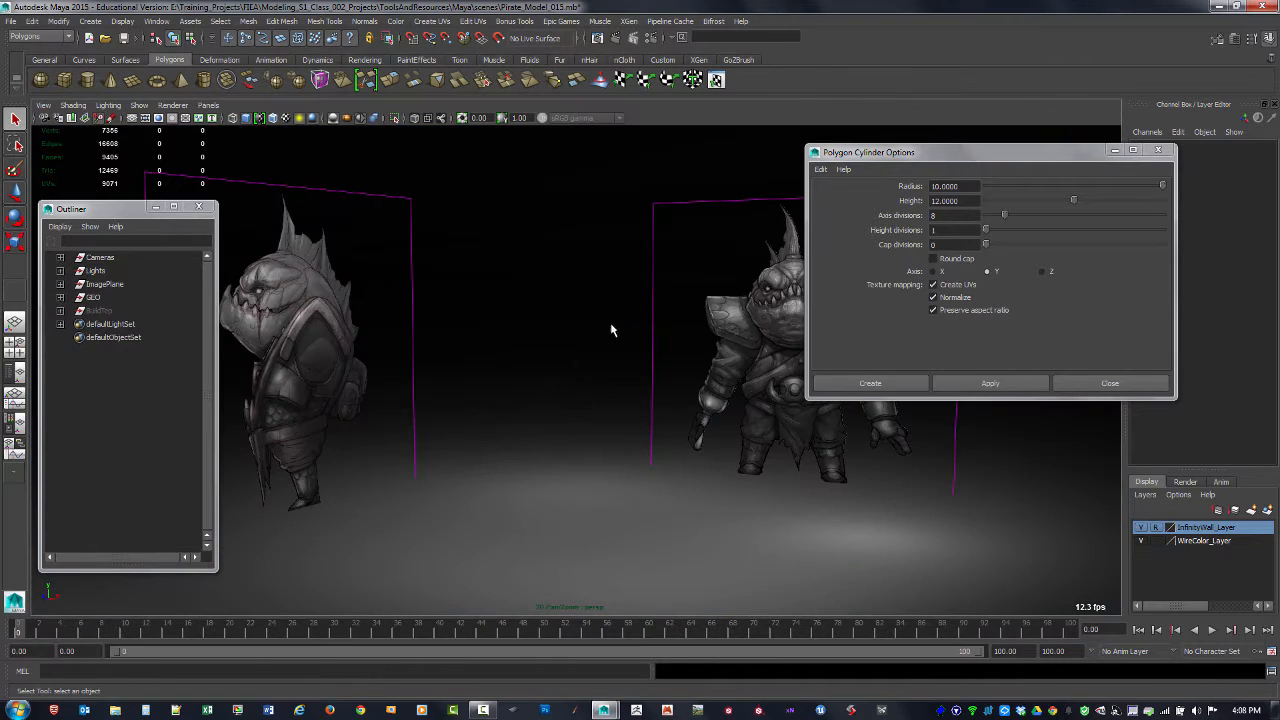
pyautogui.keyDown('alt'); pyautogui.moveTo(612, 369); pyautogui.dragTo(294, 509); pyautogui.keyUp('alt')
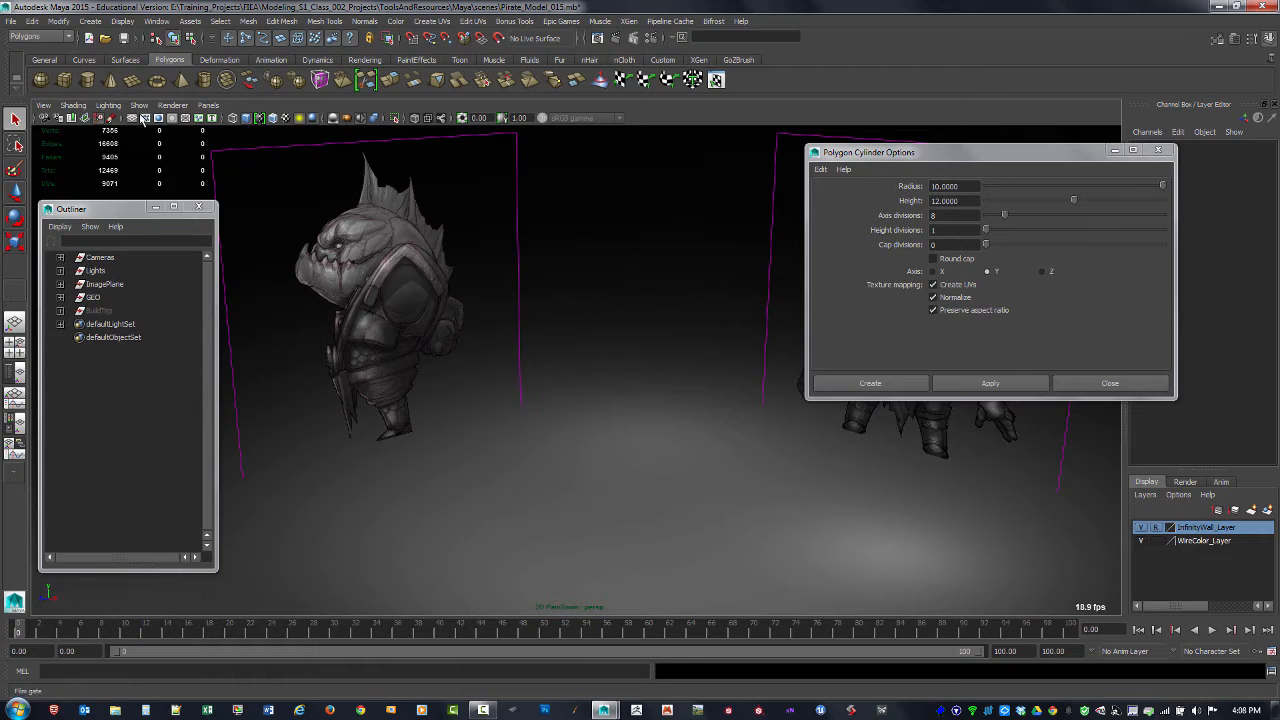
pyautogui.click(133, 118)
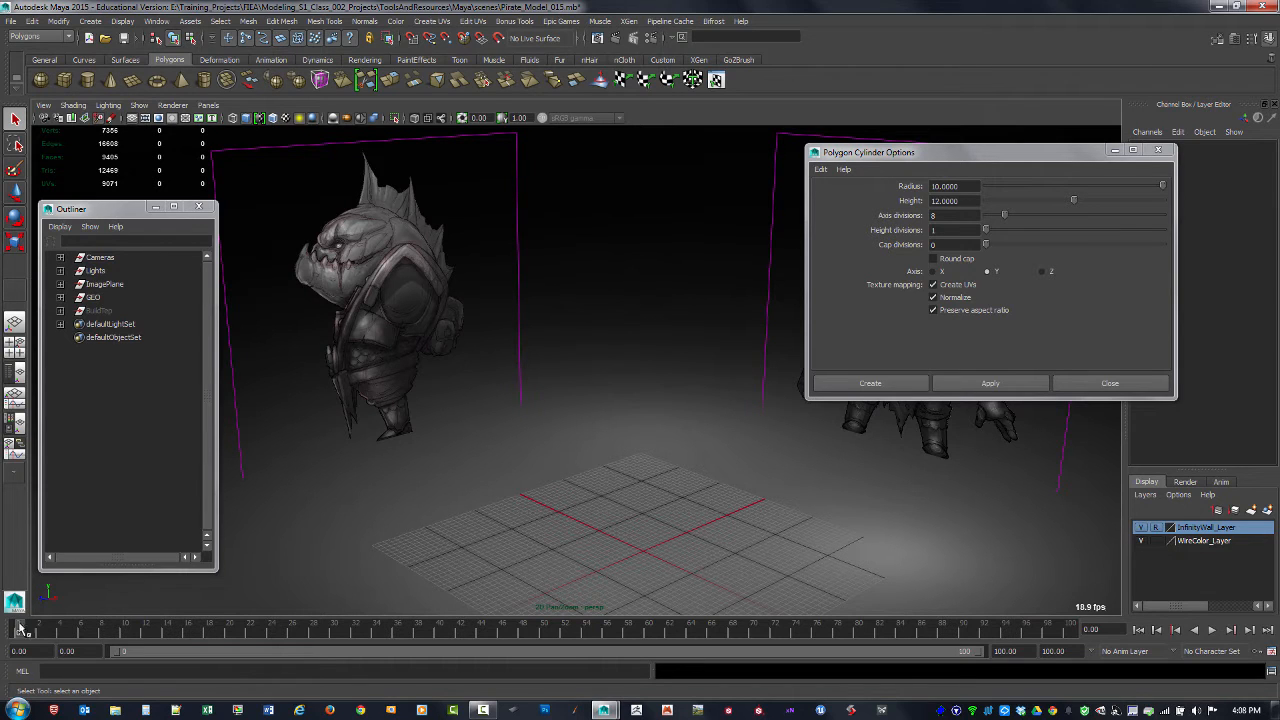
# Step: Create a polygon cylinder along the Z axis with radius 10, height 12 and 8 axis divisions
pyautogui.click(1042, 273)
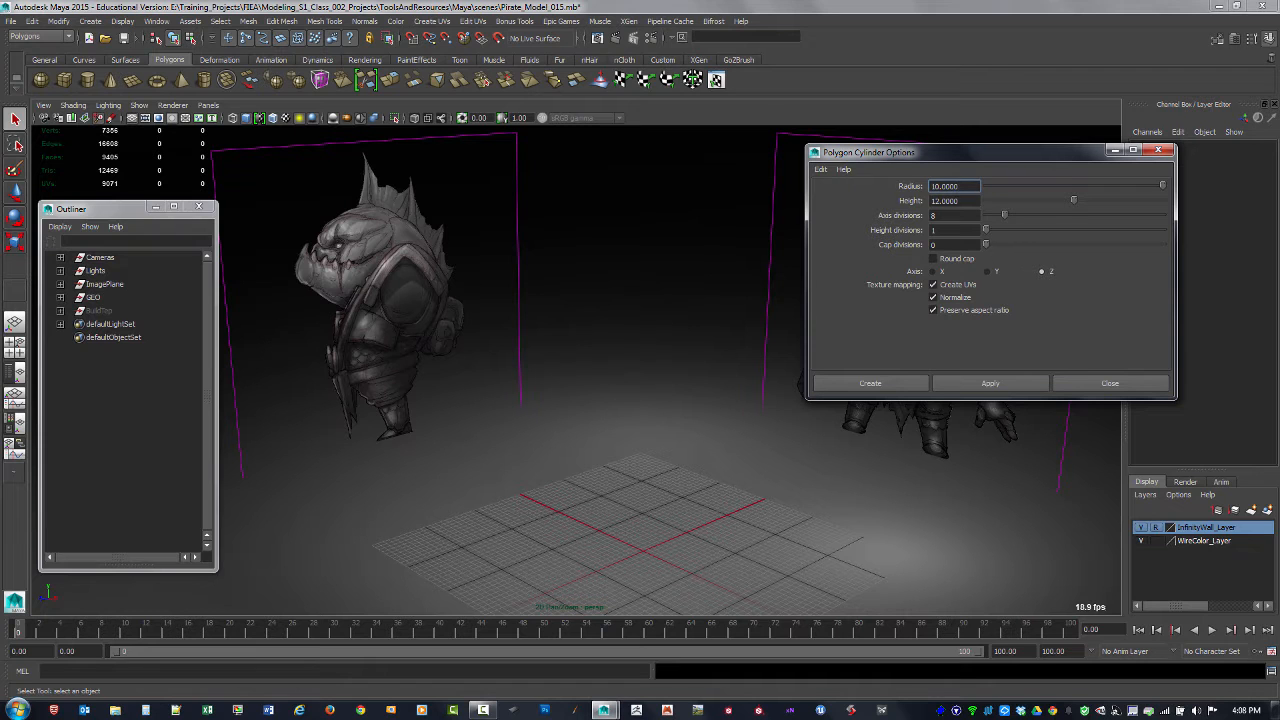
pyautogui.click(971, 383)
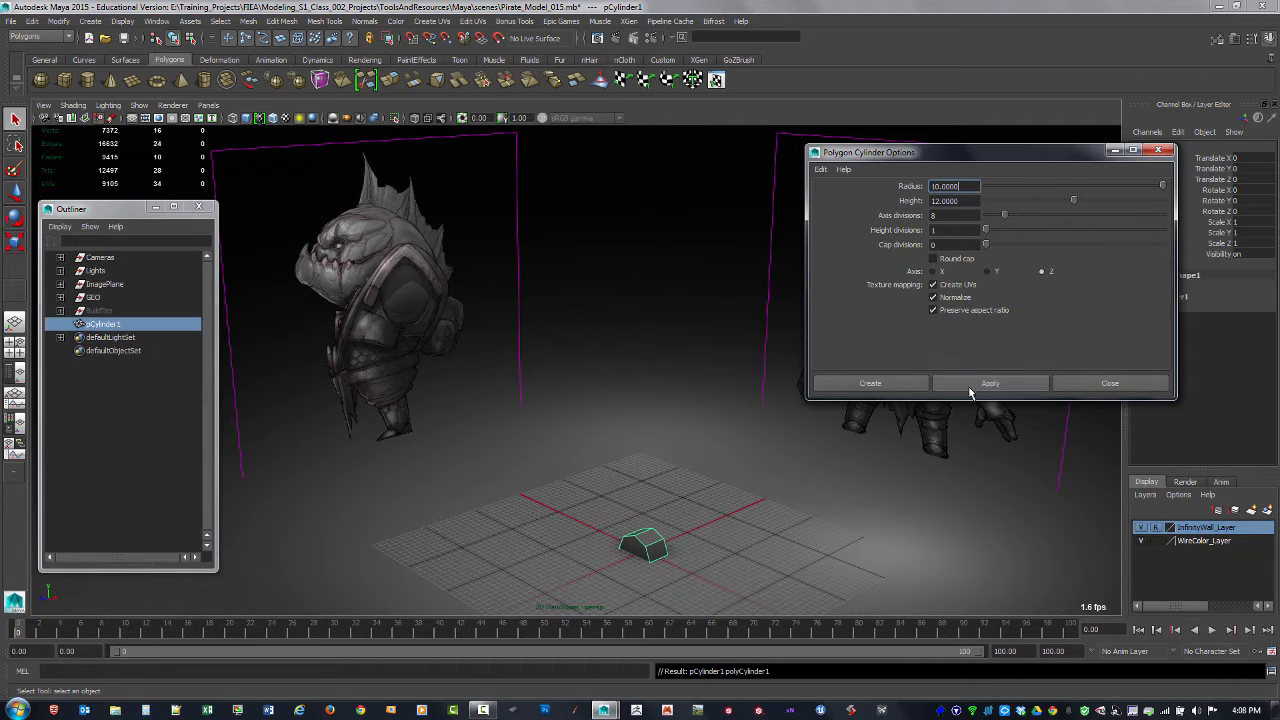
pyautogui.keyDown('alt'); pyautogui.moveTo(743, 514); pyautogui.dragTo(618, 434, button='middle'); pyautogui.keyUp('alt')
pyautogui.keyDown('alt'); pyautogui.moveTo(618, 434); pyautogui.dragTo(566, 475, button='right'); pyautogui.keyUp('alt')
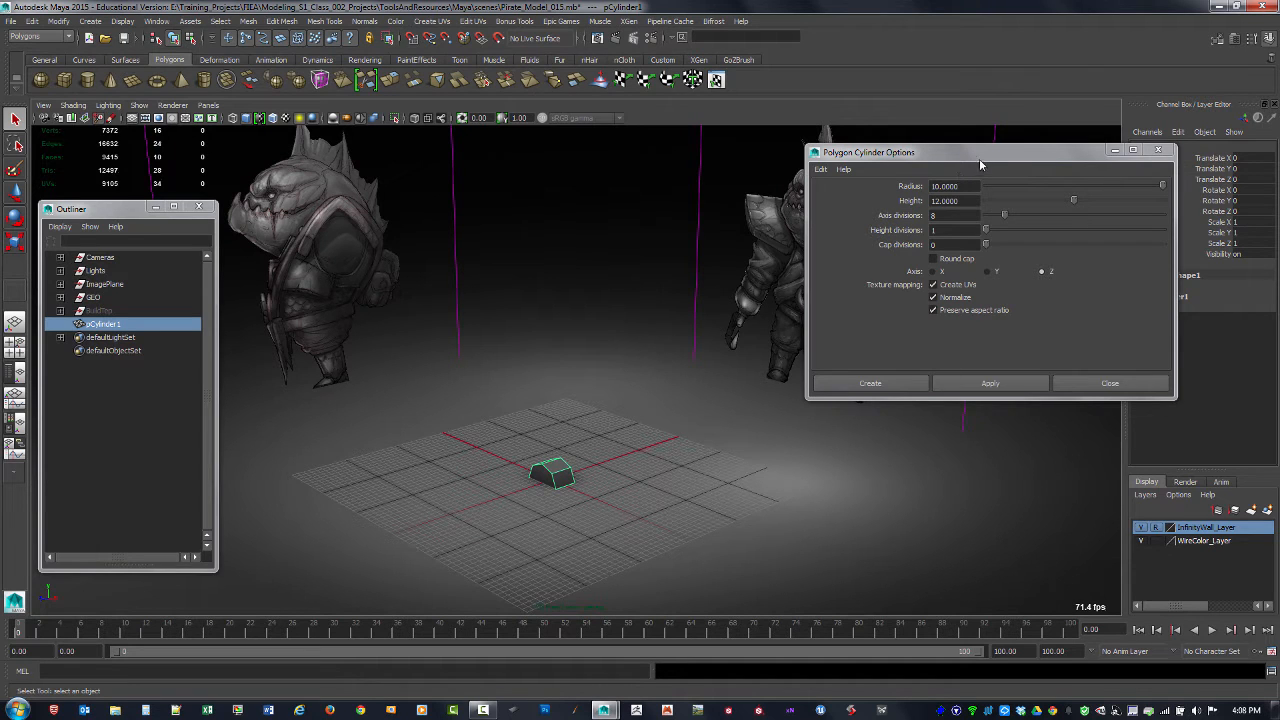
# Step: Set the new cylinder's height to 4 and its axis subdivisions to 16, and close the cylinder options
pyautogui.moveTo(980, 163); pyautogui.dragTo(870, 173)
pyautogui.click(1165, 297)
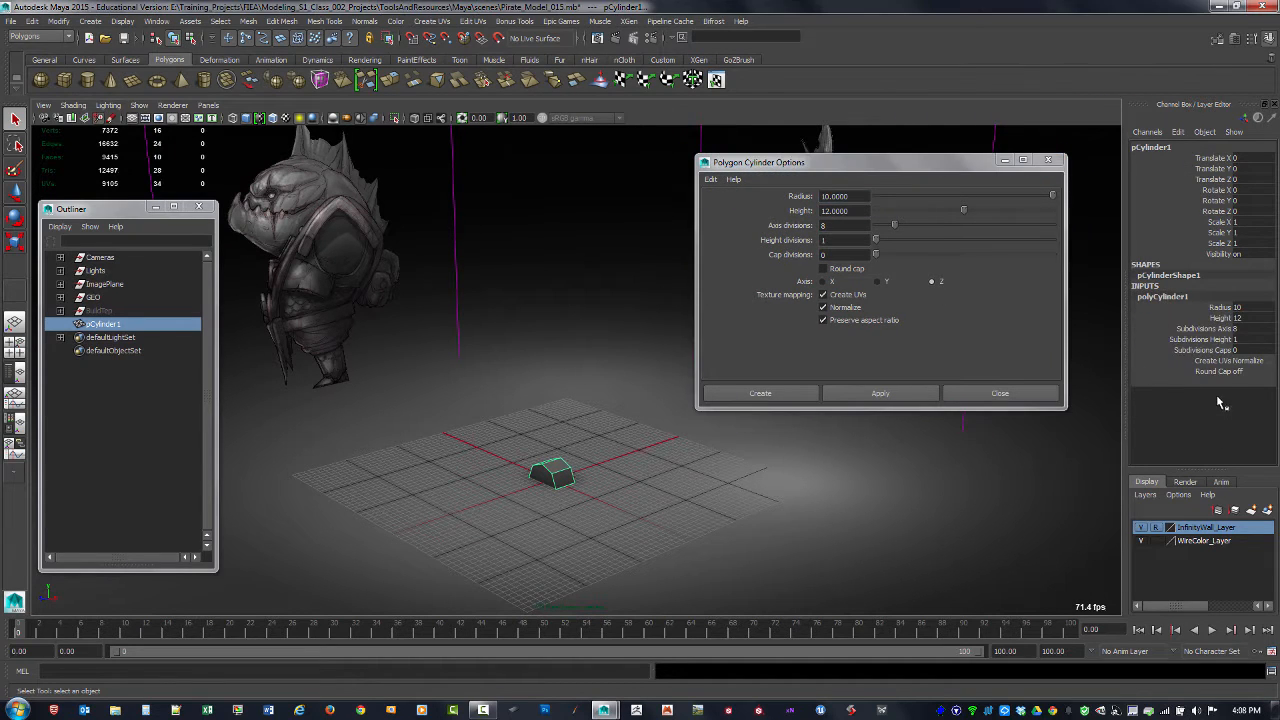
pyautogui.click(1250, 318)
pyautogui.write('20')
pyautogui.press('Return')
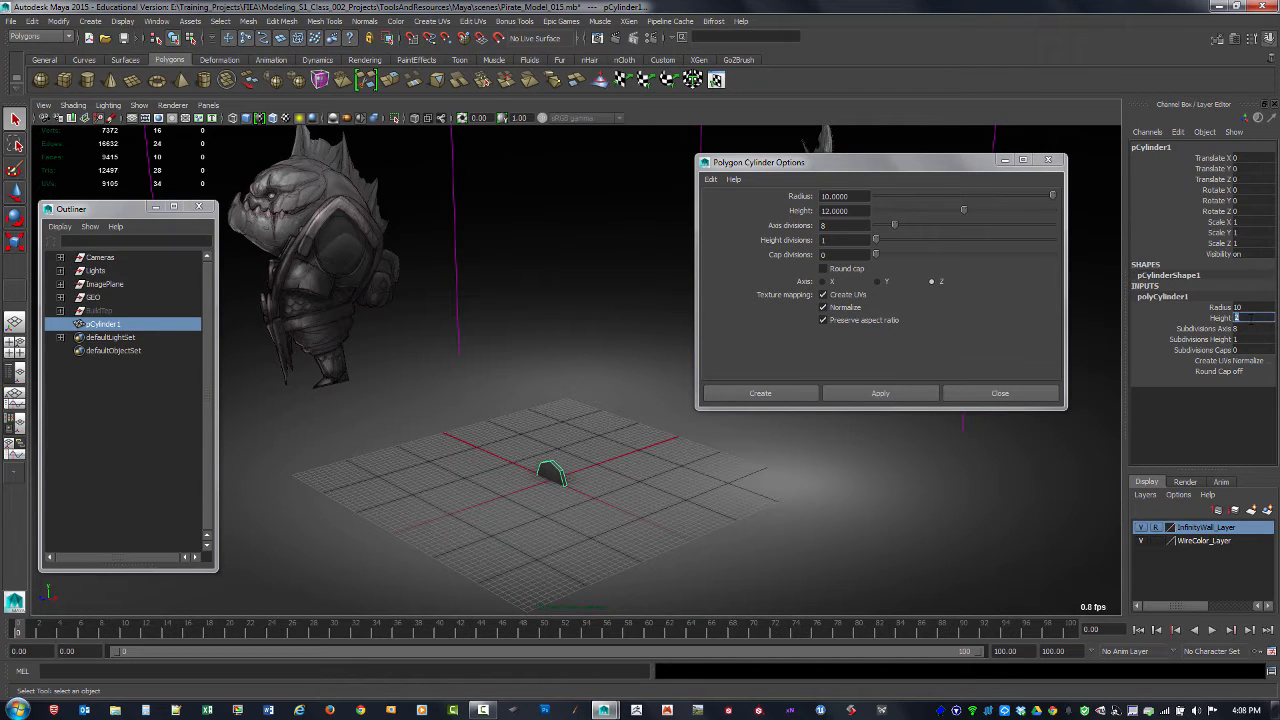
pyautogui.write('4')
pyautogui.press('Return')
pyautogui.press('Tab')
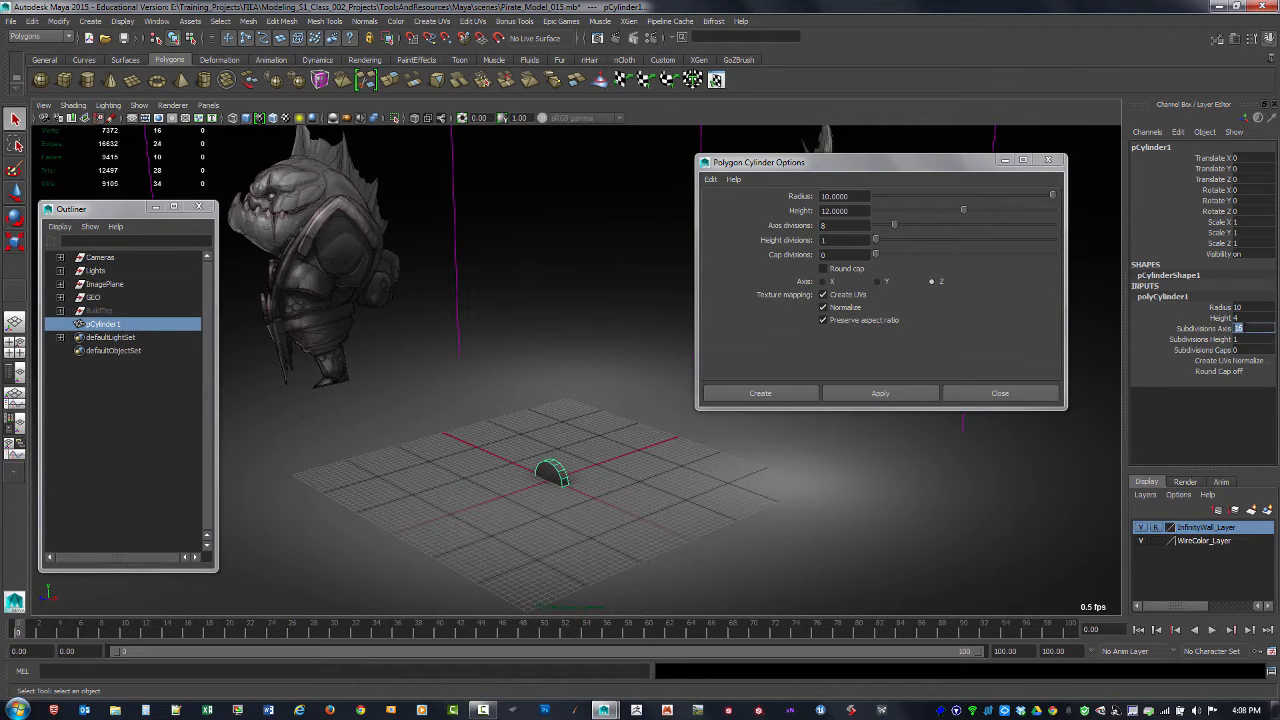
pyautogui.click(1050, 161)
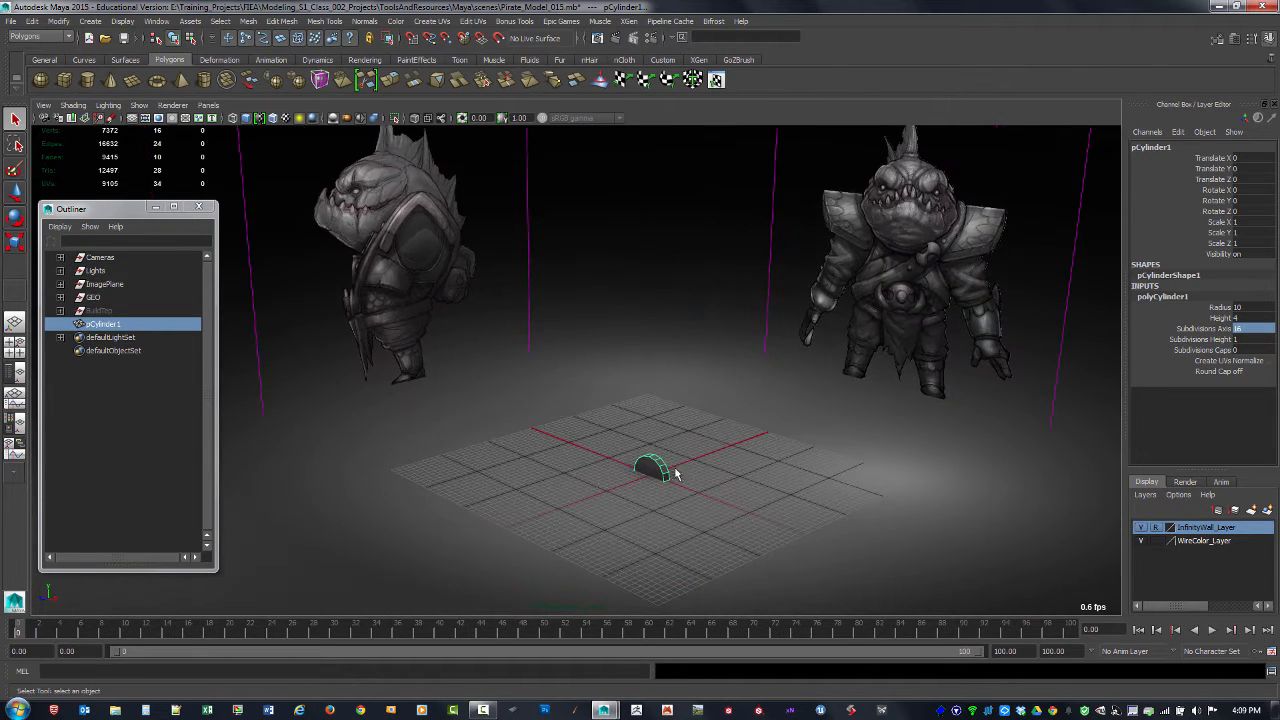
# Step: In the front view, raise the cylinder to about Y 55.96, over the round belt buckle of the reference
pyautogui.press('space')
pyautogui.press('space')
pyautogui.keyDown('alt'); pyautogui.moveTo(628, 502); pyautogui.dragTo(637, 366, button='middle'); pyautogui.keyUp('alt')
pyautogui.keyDown('alt'); pyautogui.moveTo(637, 368); pyautogui.dragTo(703, 437, button='right'); pyautogui.keyUp('alt')
pyautogui.press('w')
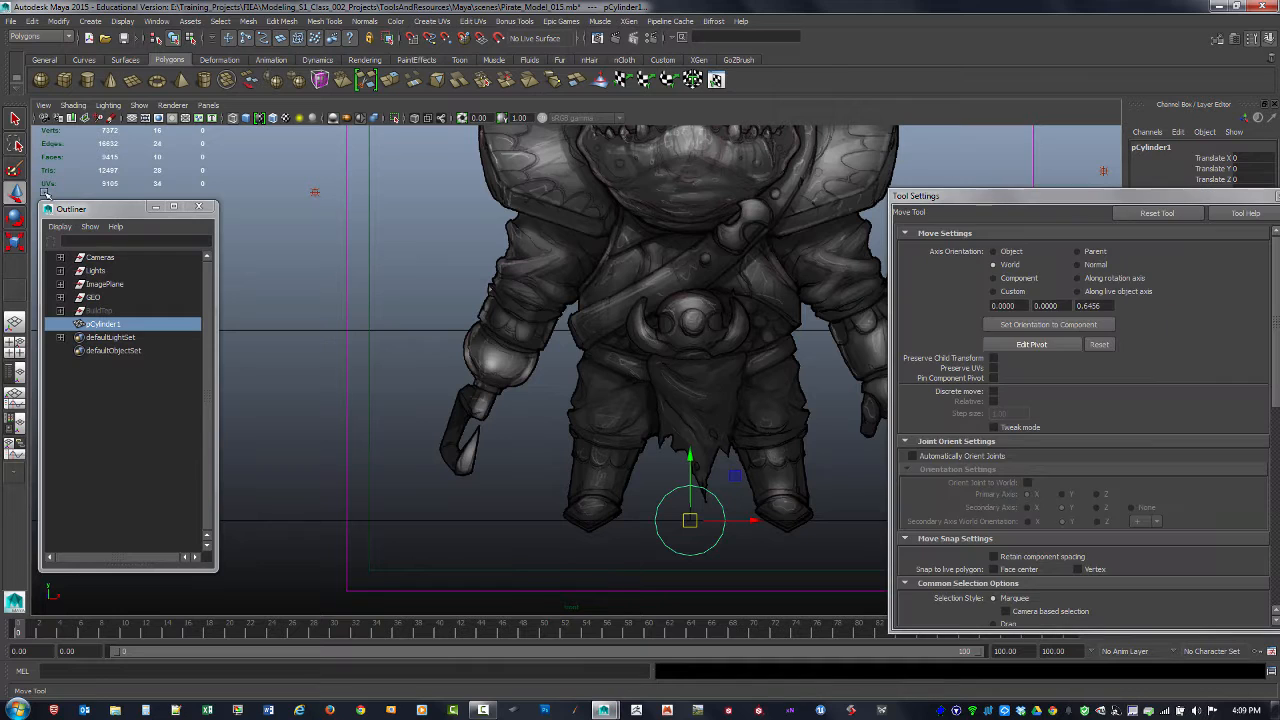
pyautogui.doubleClick(18, 193)
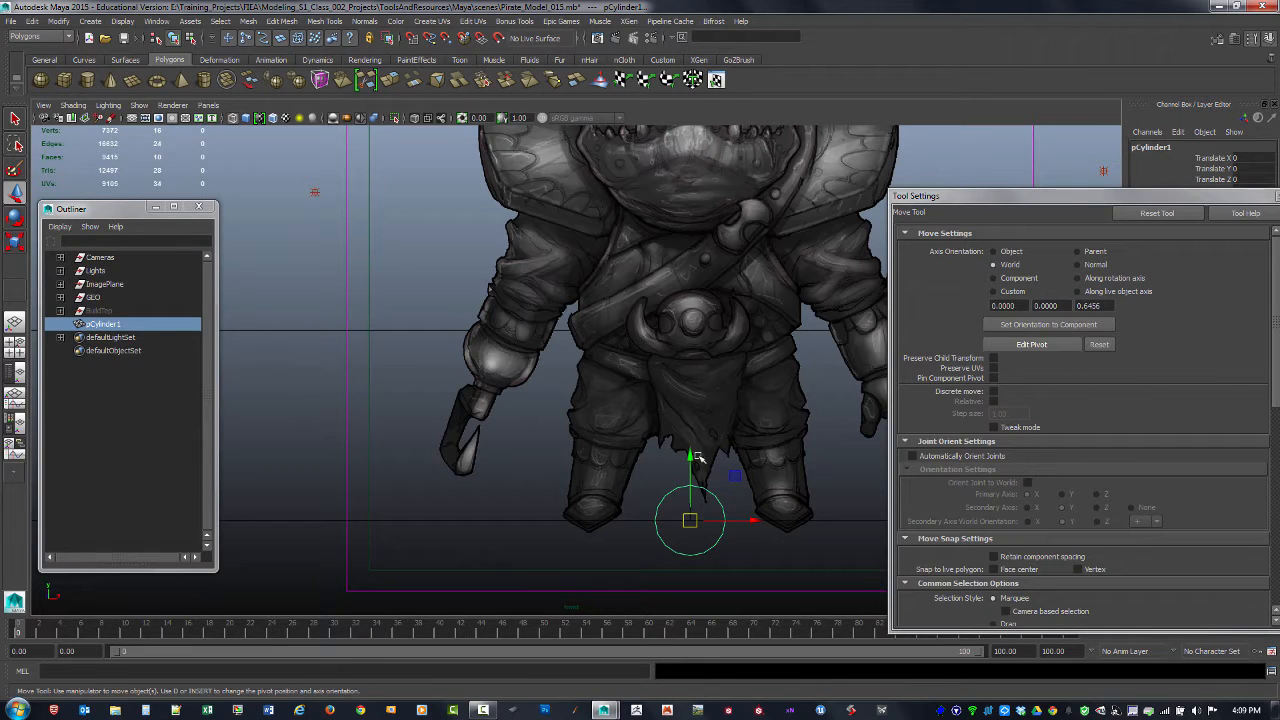
pyautogui.moveTo(697, 457); pyautogui.dragTo(714, 262)
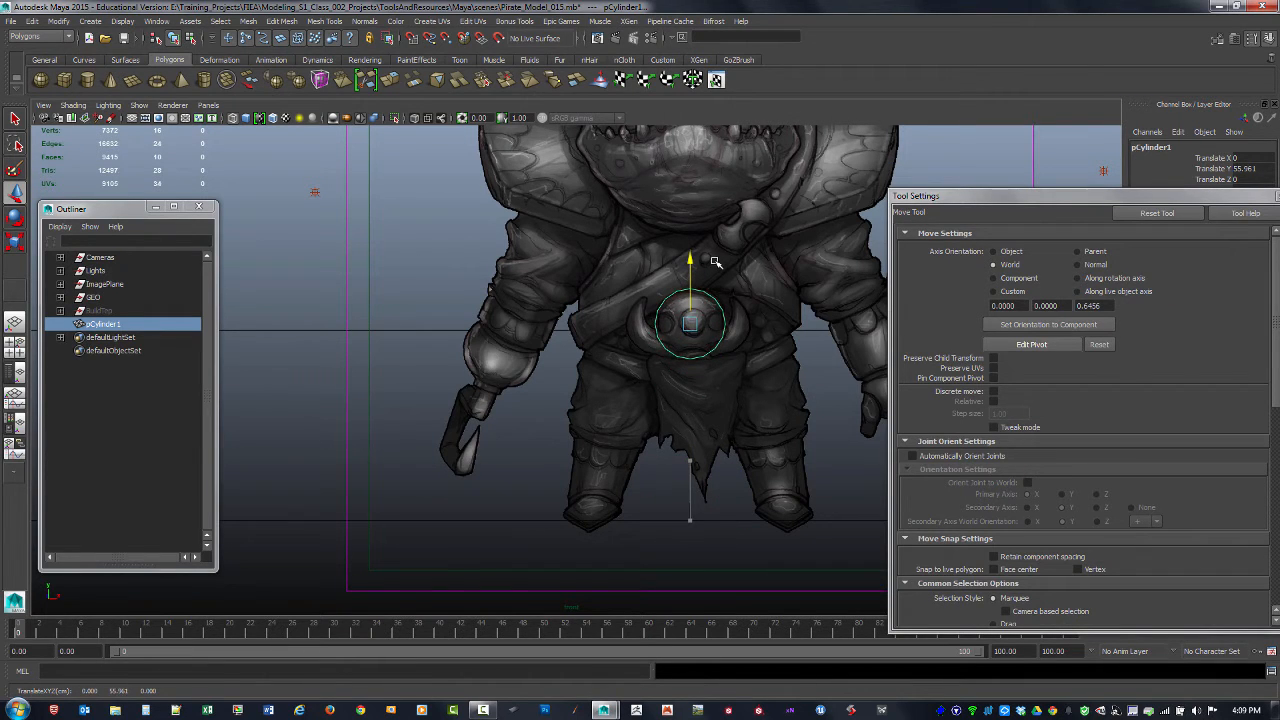
pyautogui.moveTo(1030, 197); pyautogui.dragTo(920, 221)
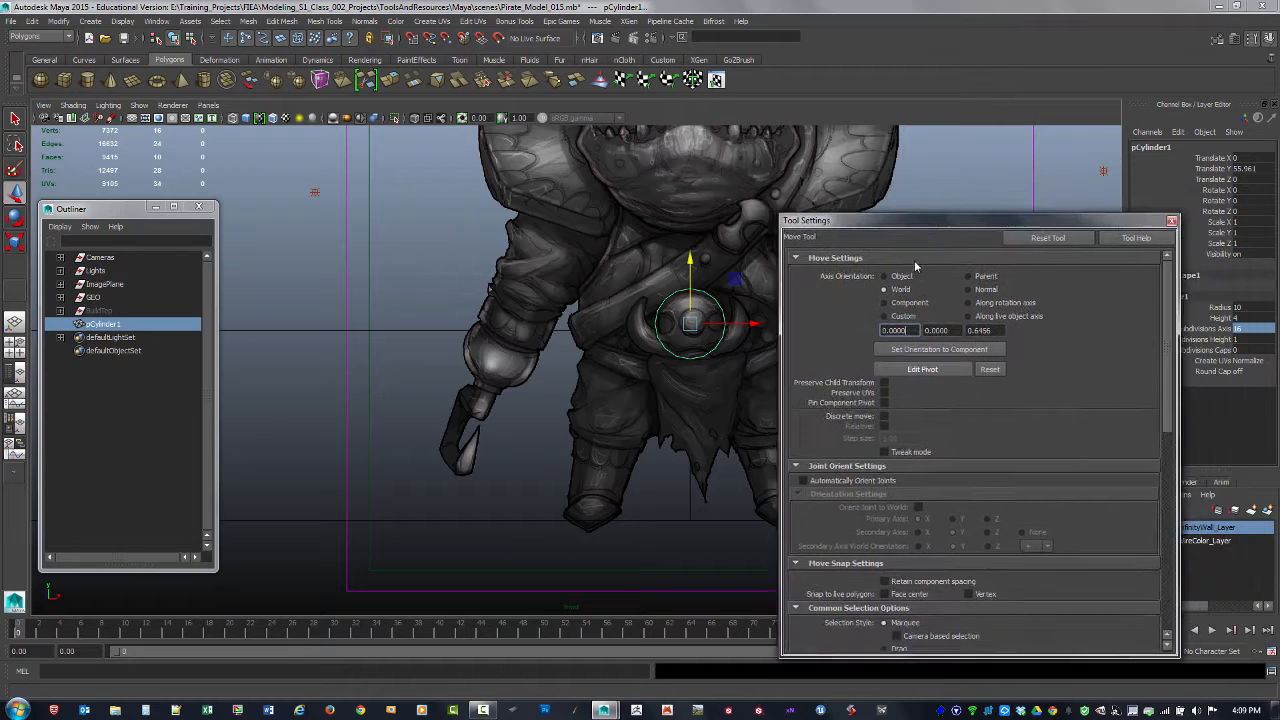
pyautogui.moveTo(915, 265); pyautogui.dragTo(907, 418)
pyautogui.keyDown('alt'); pyautogui.moveTo(800, 262); pyautogui.dragTo(863, 290, button='right'); pyautogui.keyUp('alt')
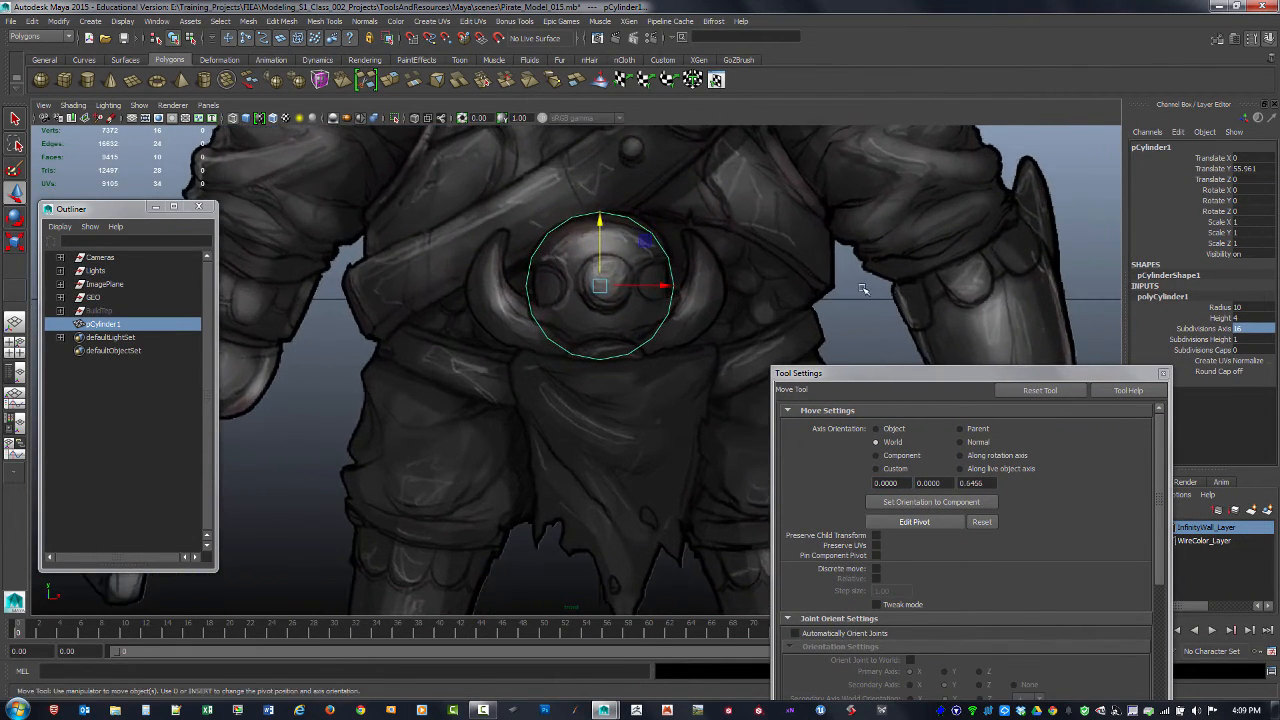
# Step: Scale the cylinder uniformly to about 1.044 and adjust its height to about Y 55.51 to match the buckle
pyautogui.press('r')
pyautogui.moveTo(599, 287); pyautogui.dragTo(601, 262)
pyautogui.press('w')
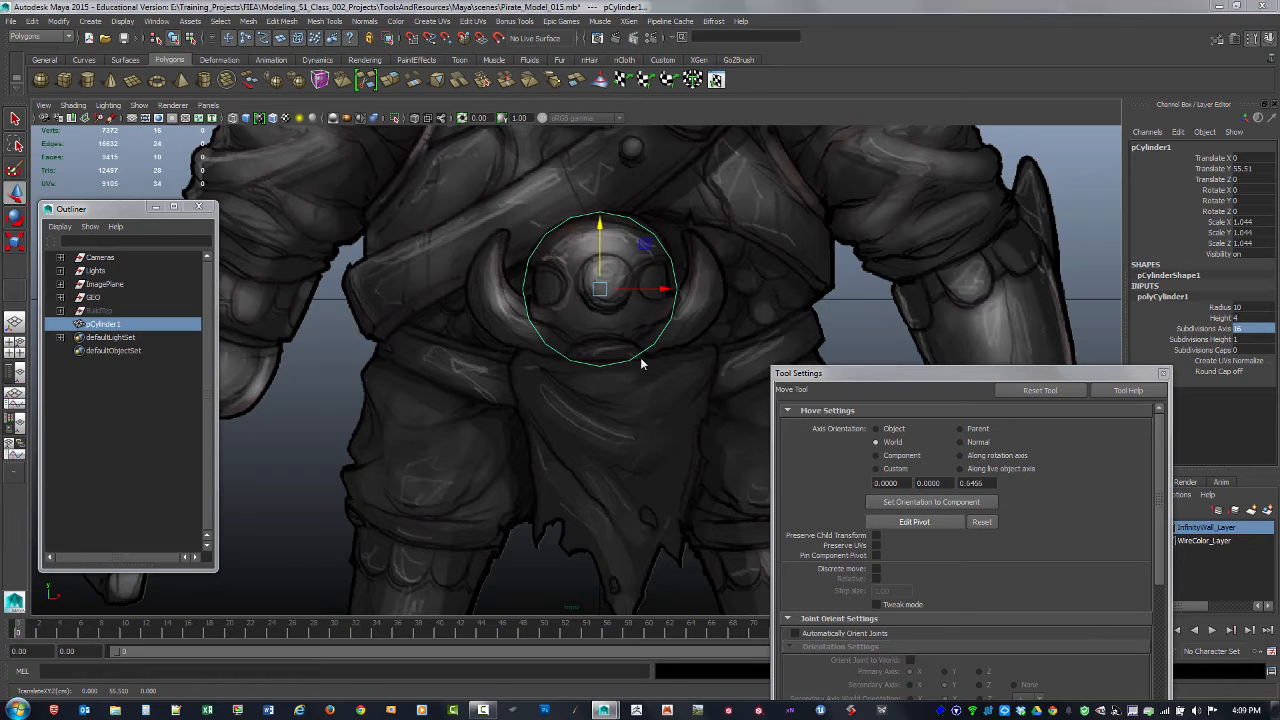
# Step: Return to the perspective view and unhide the BuildTep group
pyautogui.press('space')
pyautogui.press('space')
pyautogui.keyDown('alt'); pyautogui.moveTo(811, 321); pyautogui.dragTo(760, 312); pyautogui.keyUp('alt')
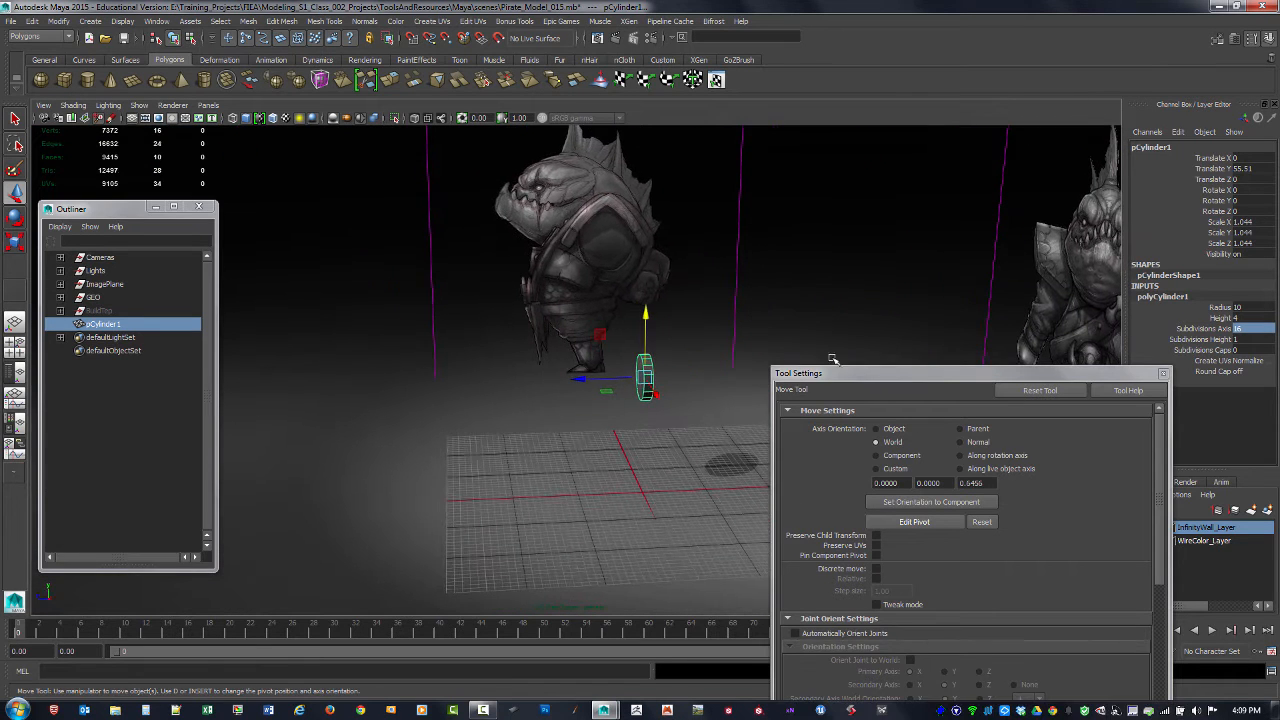
pyautogui.moveTo(938, 374); pyautogui.dragTo(950, 488)
pyautogui.click(97, 311)
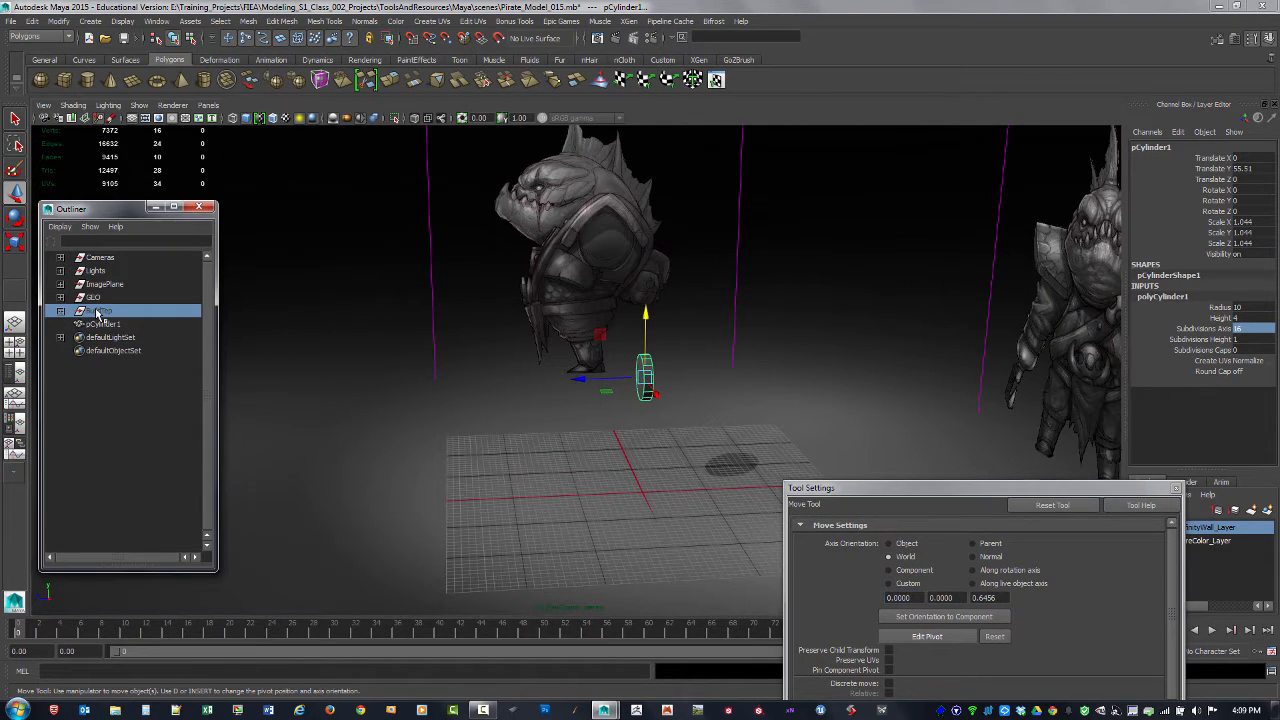
pyautogui.hotkey('shift', 'h')
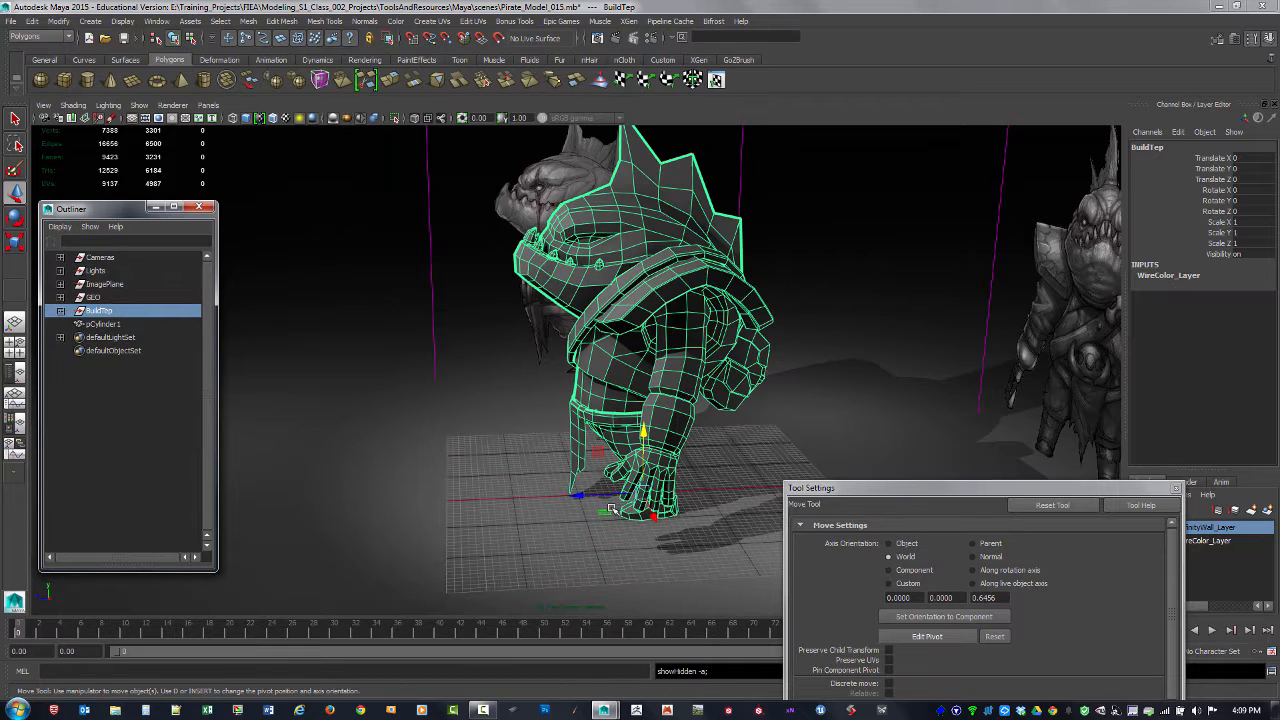
# Step: Move the cylinder forward to about Z 34.66, aligning it with the buckle in the side view reference
pyautogui.click(100, 324)
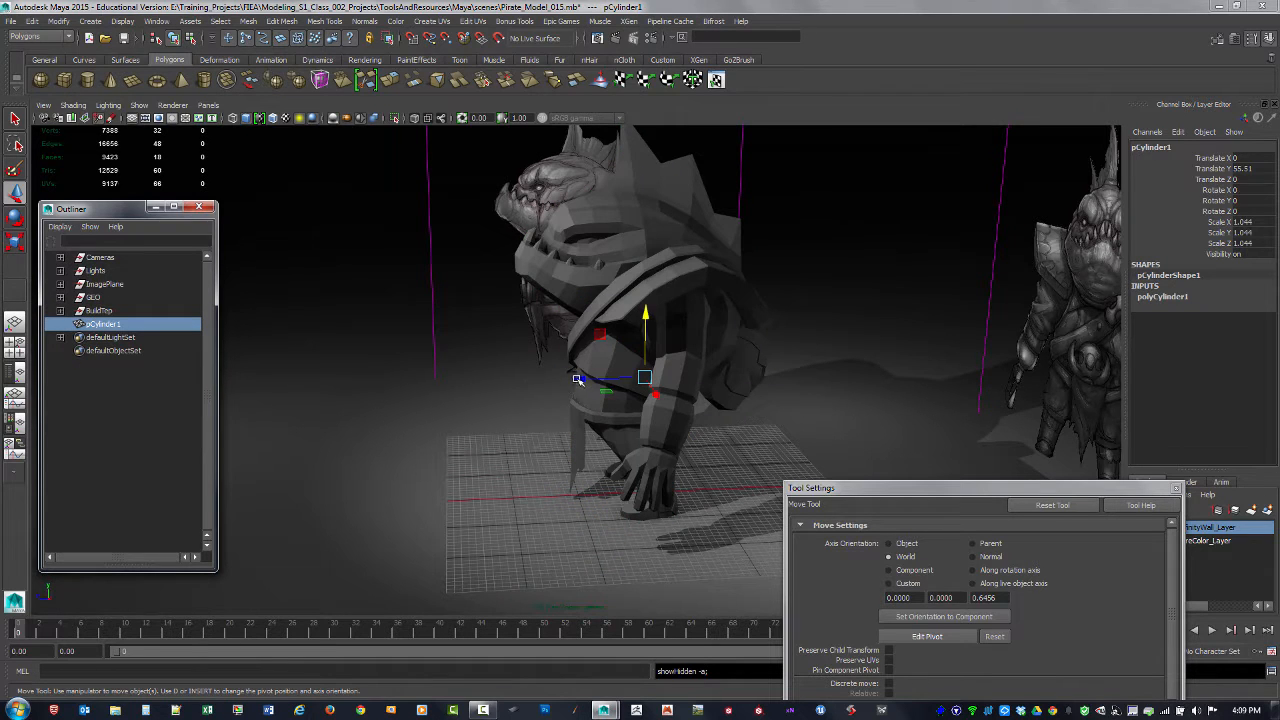
pyautogui.moveTo(578, 379); pyautogui.dragTo(503, 380)
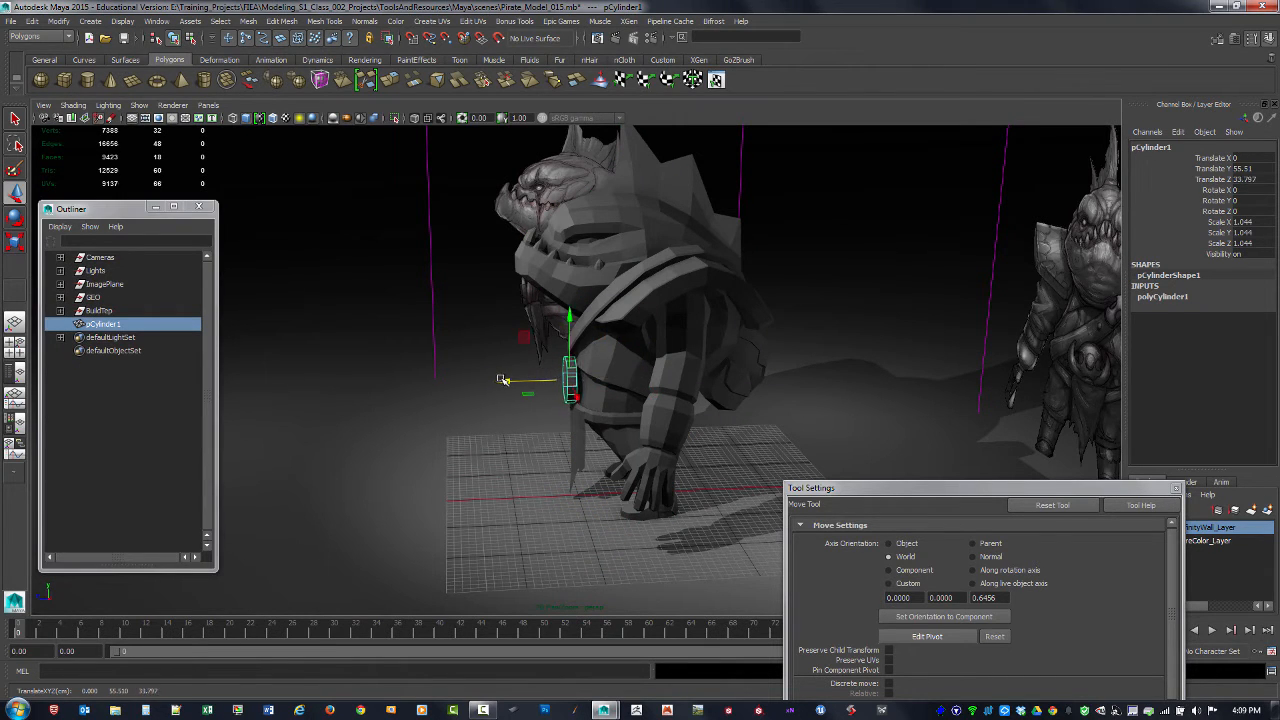
pyautogui.press('space')
pyautogui.press('space')
pyautogui.scroll(3, 702, 420)
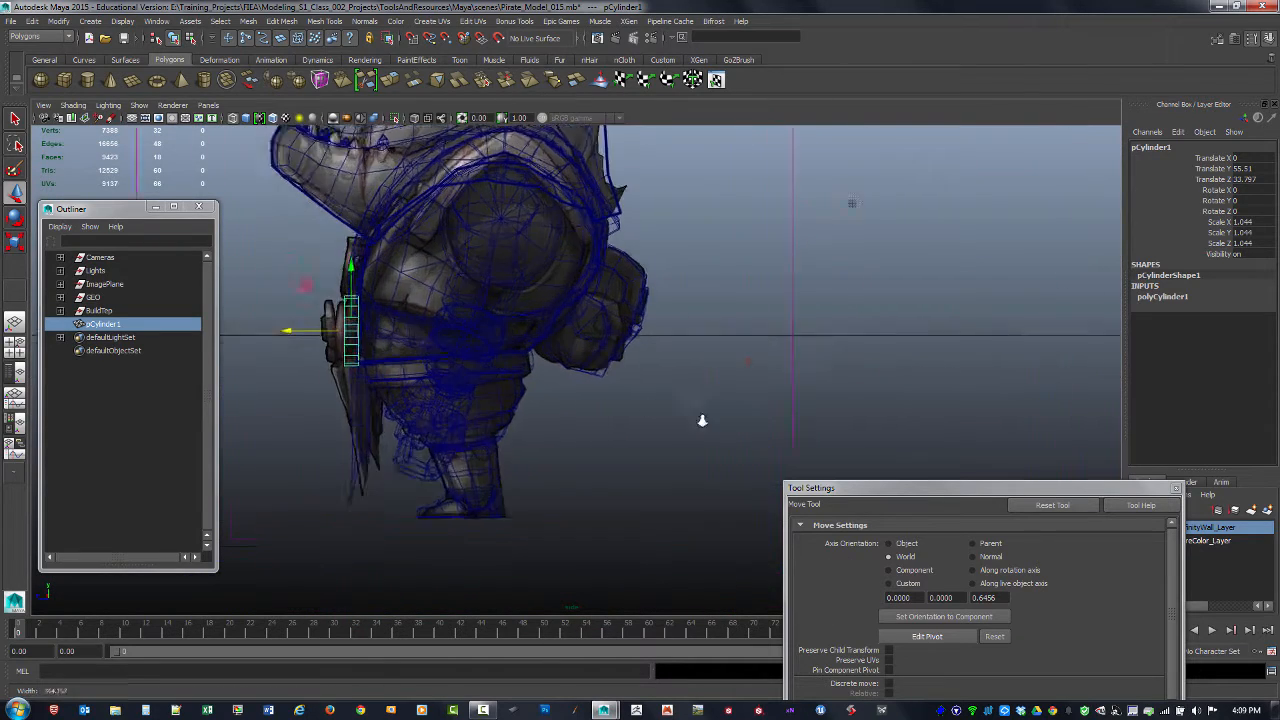
pyautogui.scroll(5, 702, 420)
pyautogui.moveTo(550, 337); pyautogui.dragTo(546, 336)
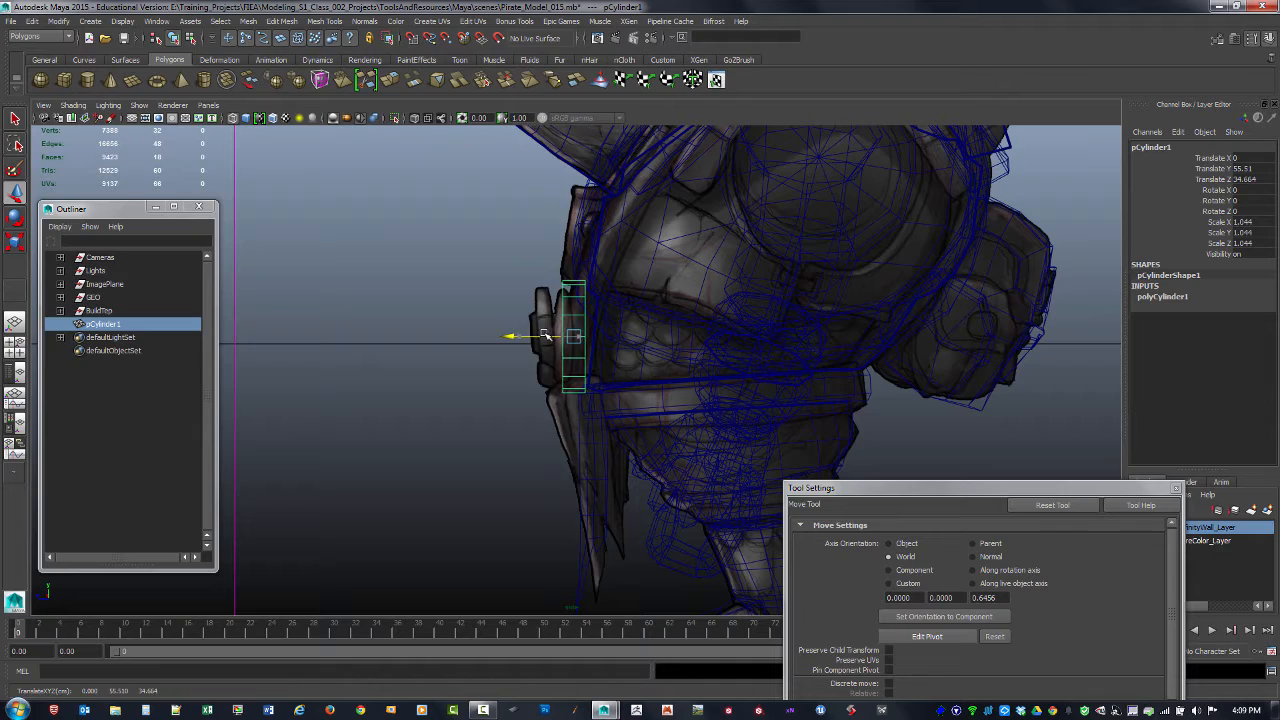
# Step: Return to the perspective view and duplicate the buckle cylinder in place
pyautogui.press('space')
pyautogui.press('space')
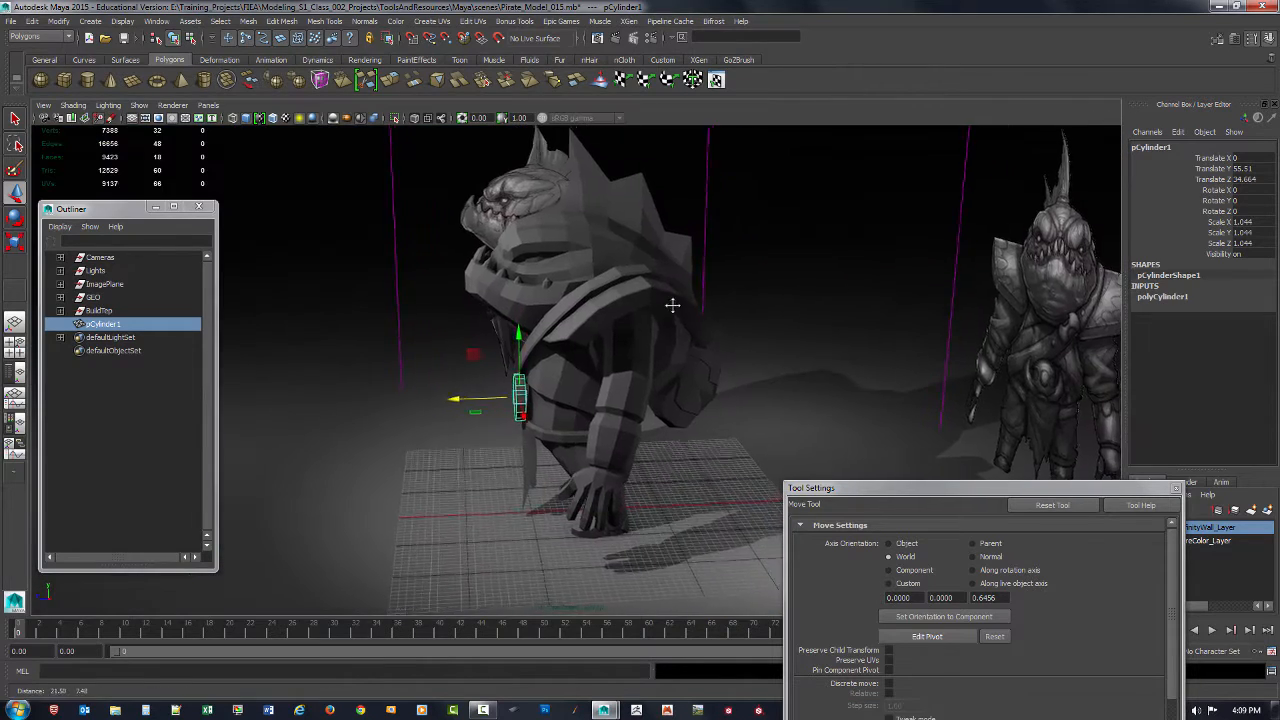
pyautogui.moveTo(700, 300)
pyautogui.keyDown('alt'); pyautogui.mouseDown()
pyautogui.moveTo(745, 308)
pyautogui.moveTo(749, 337)
pyautogui.moveTo(652, 348)
pyautogui.moveTo(703, 357)
pyautogui.moveTo(660, 360)
pyautogui.mouseUp(); pyautogui.keyUp('alt')
pyautogui.click(709, 408)
pyautogui.click(407, 388)
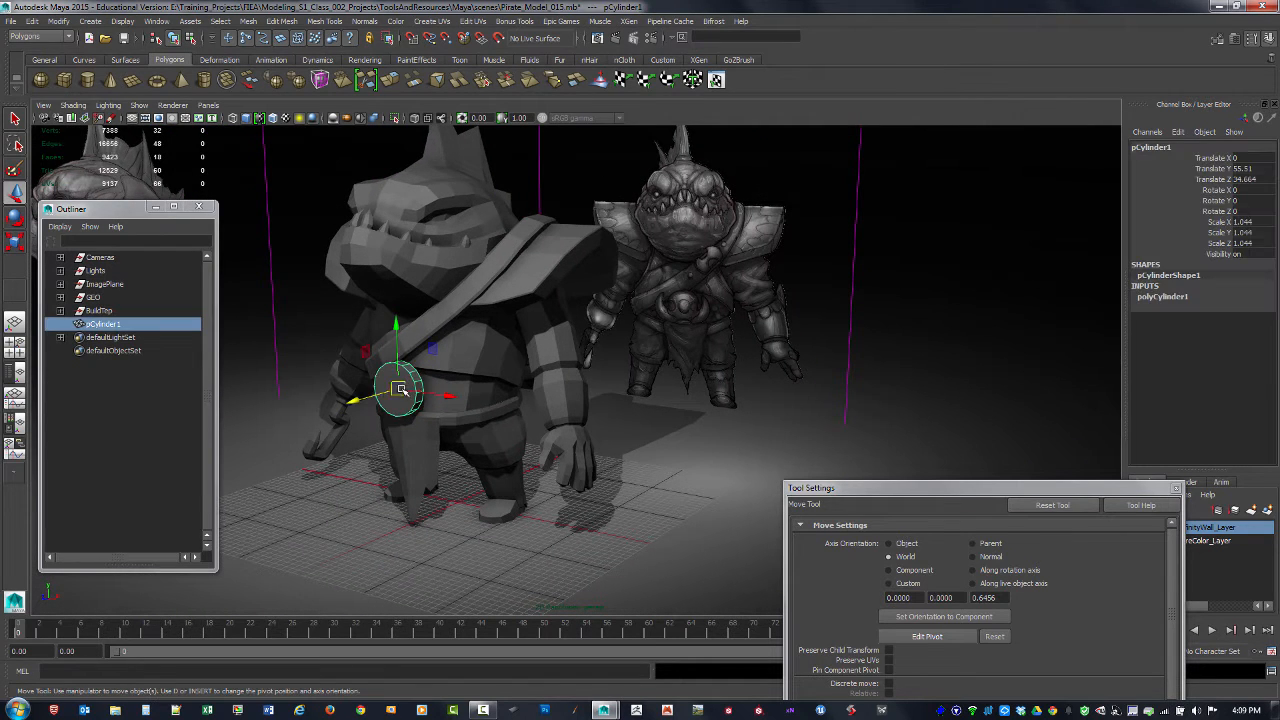
pyautogui.hotkey('ctrl', 'd')
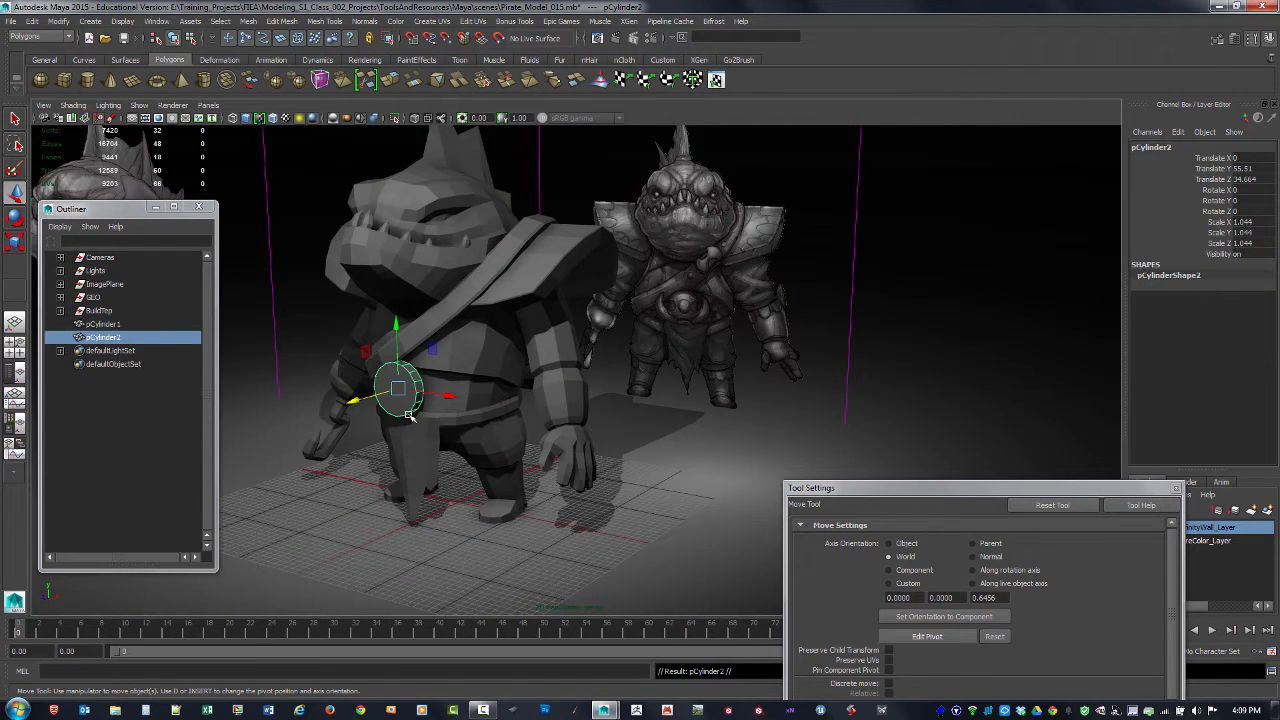
# Step: Scale the duplicated cylinder uniformly to about 1.177
pyautogui.press('r')
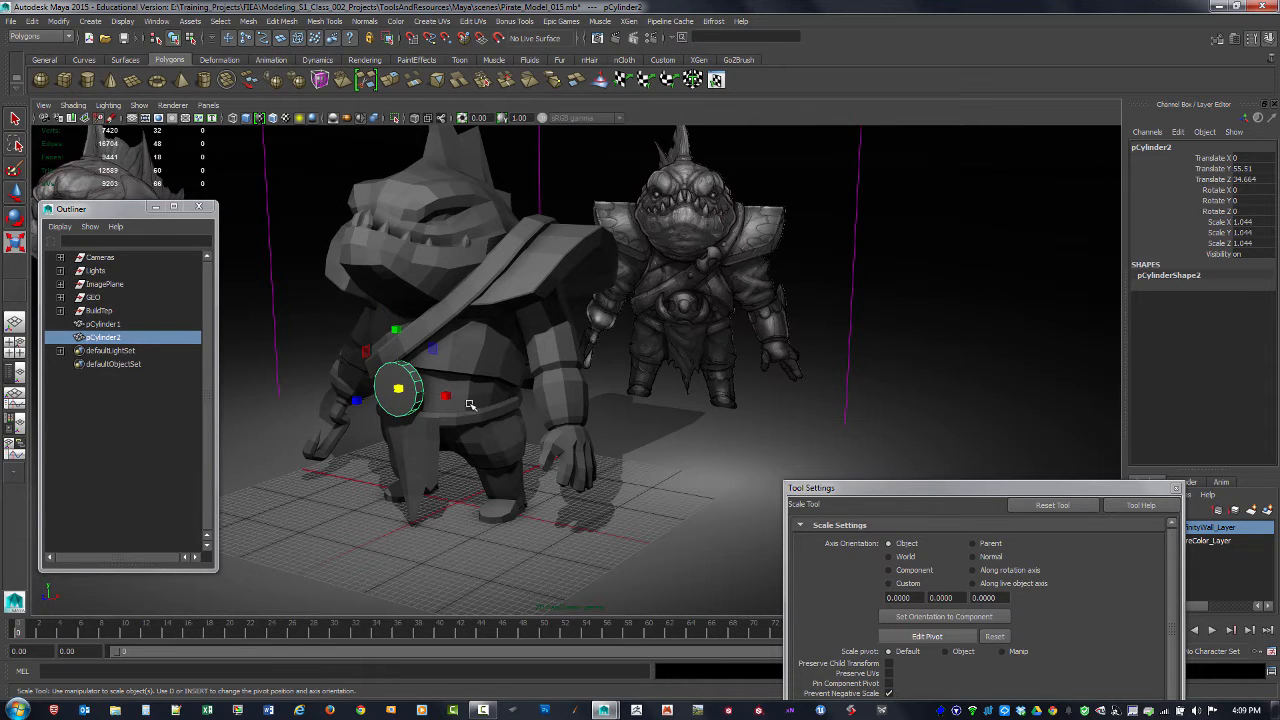
pyautogui.keyDown('alt'); pyautogui.moveTo(435, 411); pyautogui.dragTo(486, 428); pyautogui.keyUp('alt')
pyautogui.keyDown('alt'); pyautogui.moveTo(486, 428); pyautogui.dragTo(535, 436, button='right'); pyautogui.keyUp('alt')
pyautogui.moveTo(341, 416); pyautogui.dragTo(230, 418)
pyautogui.moveTo(311, 437); pyautogui.dragTo(216, 466)
pyautogui.hotkey('ctrl', 'z')
pyautogui.keyDown('alt'); pyautogui.moveTo(407, 432); pyautogui.dragTo(449, 423); pyautogui.keyUp('alt')
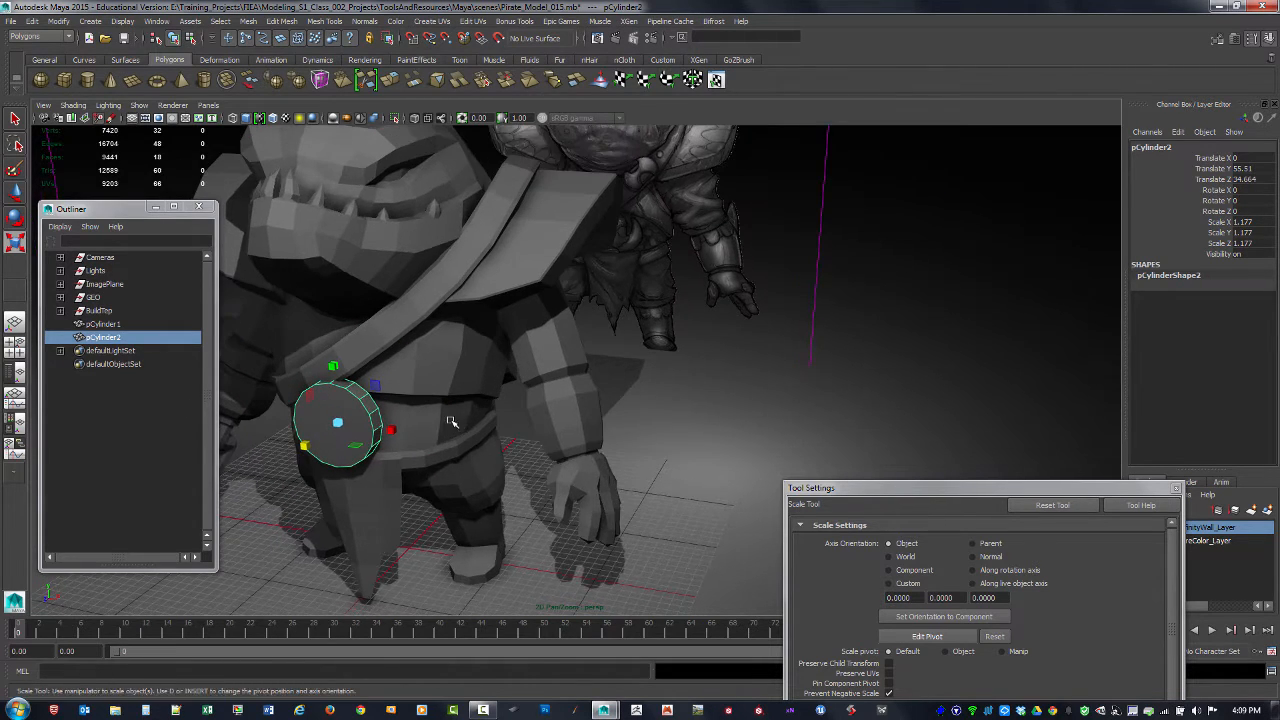
# Step: Move the duplicated cylinder forward to about Z 39.48, in front of the original buckle disc
pyautogui.keyDown('alt'); pyautogui.moveTo(345, 411); pyautogui.dragTo(494, 394, button='middle'); pyautogui.keyUp('alt')
pyautogui.keyDown('alt'); pyautogui.moveTo(494, 394); pyautogui.dragTo(617, 429, button='right'); pyautogui.keyUp('alt')
pyautogui.keyDown('alt'); pyautogui.moveTo(617, 429); pyautogui.dragTo(552, 449); pyautogui.keyUp('alt')
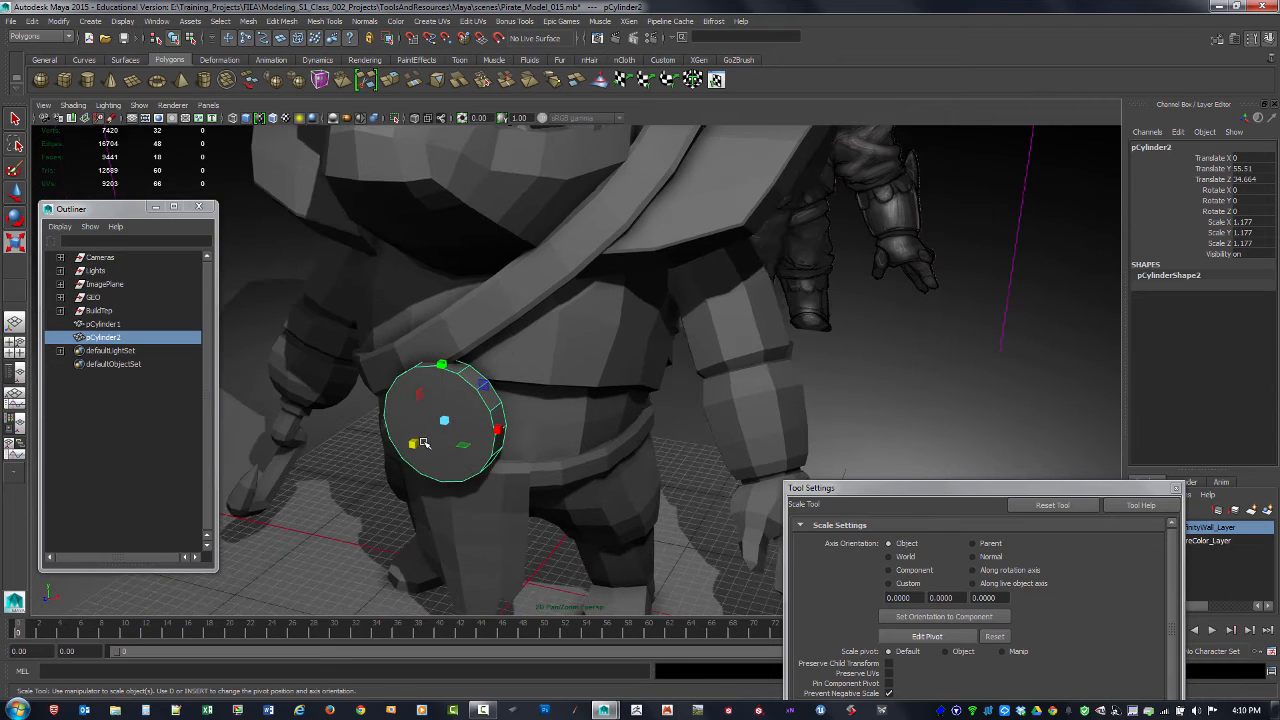
pyautogui.press('w')
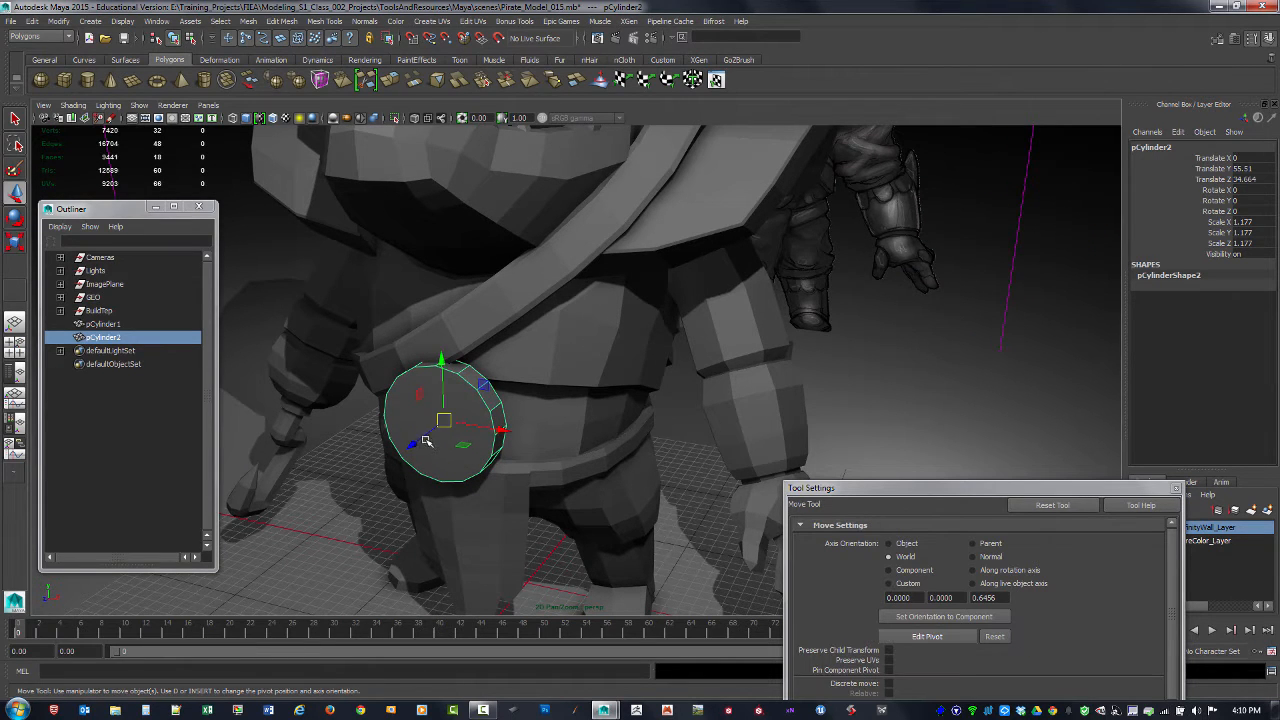
pyautogui.moveTo(428, 438)
pyautogui.mouseDown()
pyautogui.moveTo(401, 452)
pyautogui.moveTo(412, 453)
pyautogui.mouseUp()
# Step: Scale the duplicated cylinder to about 0.466 in X and Y, and move it back to about Z 38.33
pyautogui.press('r')
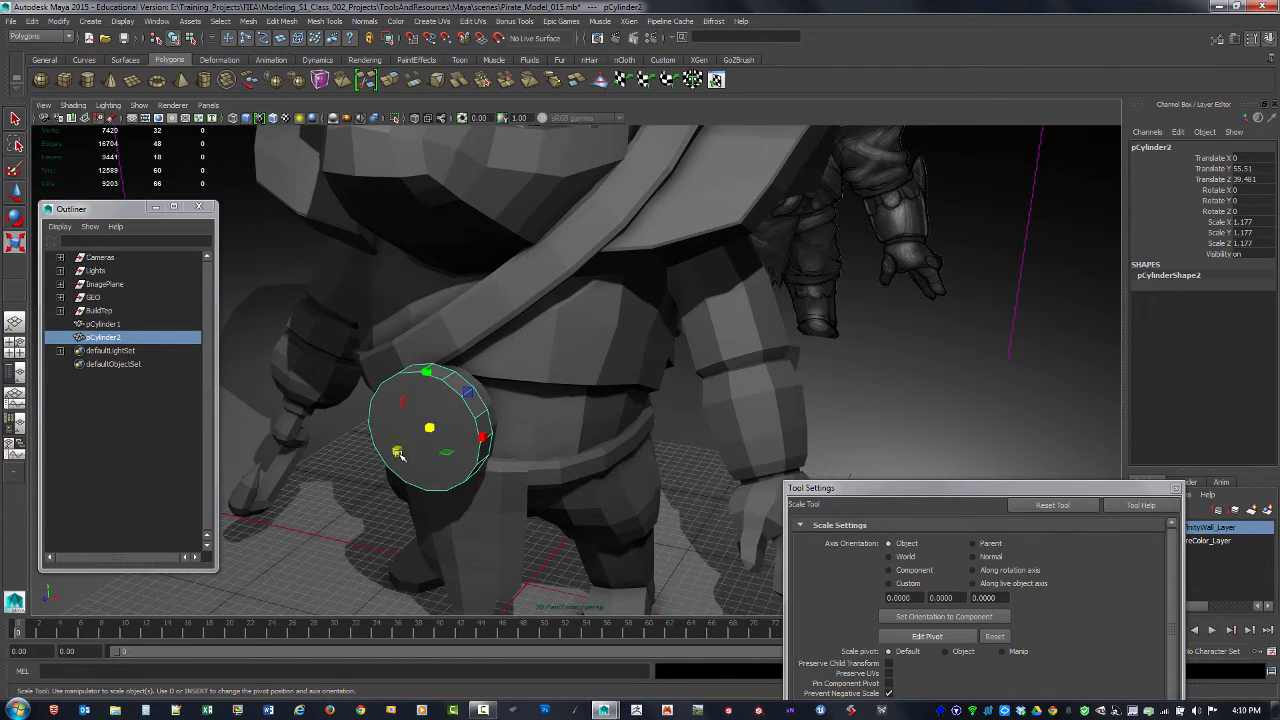
pyautogui.moveTo(397, 451)
pyautogui.keyDown('ctrl'); pyautogui.mouseDown()
pyautogui.moveTo(419, 446)
pyautogui.moveTo(395, 453)
pyautogui.moveTo(407, 451)
pyautogui.mouseUp(); pyautogui.keyUp('ctrl')
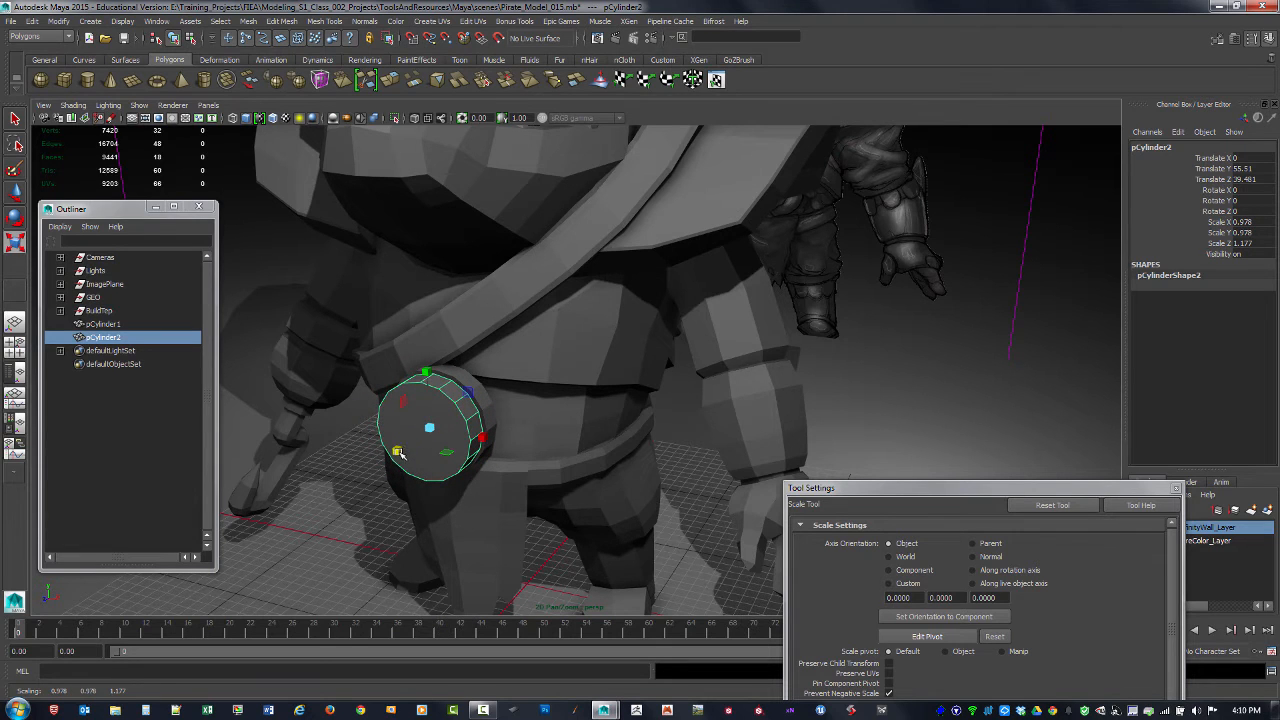
pyautogui.hotkey('ctrl', 'z')
pyautogui.keyDown('ctrl'); pyautogui.moveTo(397, 451); pyautogui.dragTo(437, 477); pyautogui.keyUp('ctrl')
pyautogui.press('w')
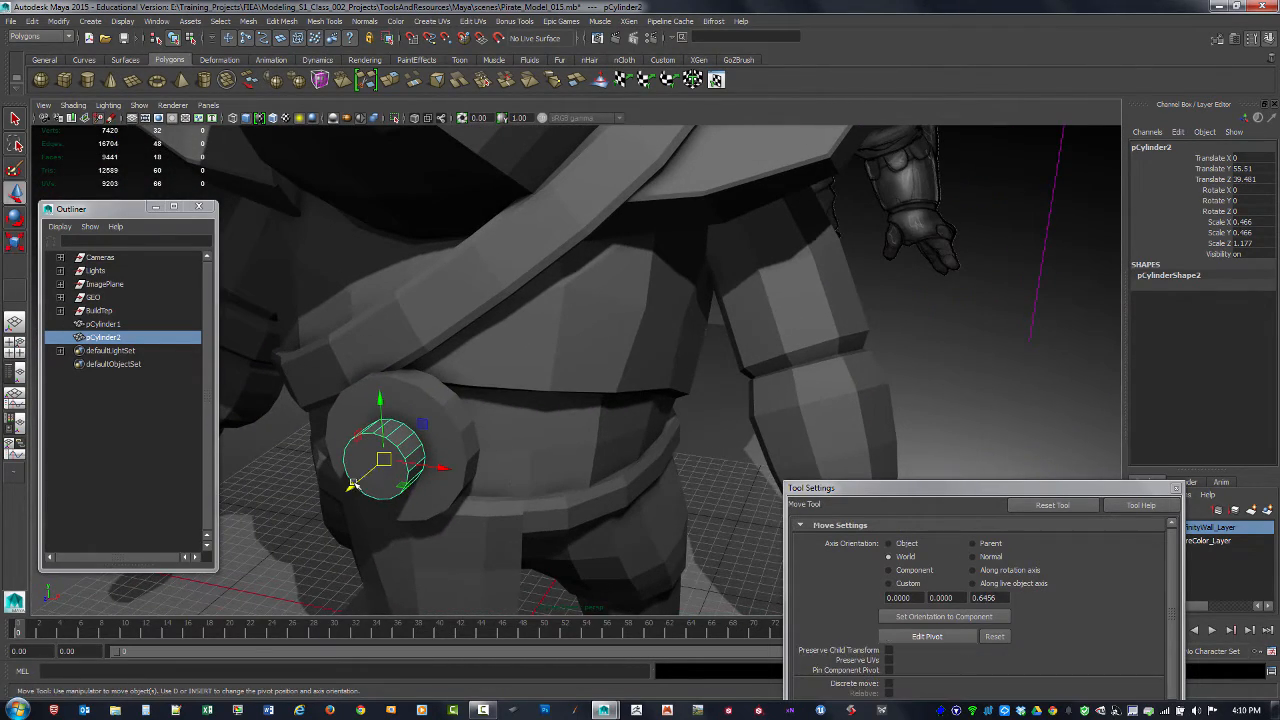
pyautogui.moveTo(353, 486); pyautogui.dragTo(358, 483)
# Step: Against the front reference, scale the small cylinder uniformly to about 0.423 in X and Y and 1.068 in Z, and return to perspective
pyautogui.press('space')
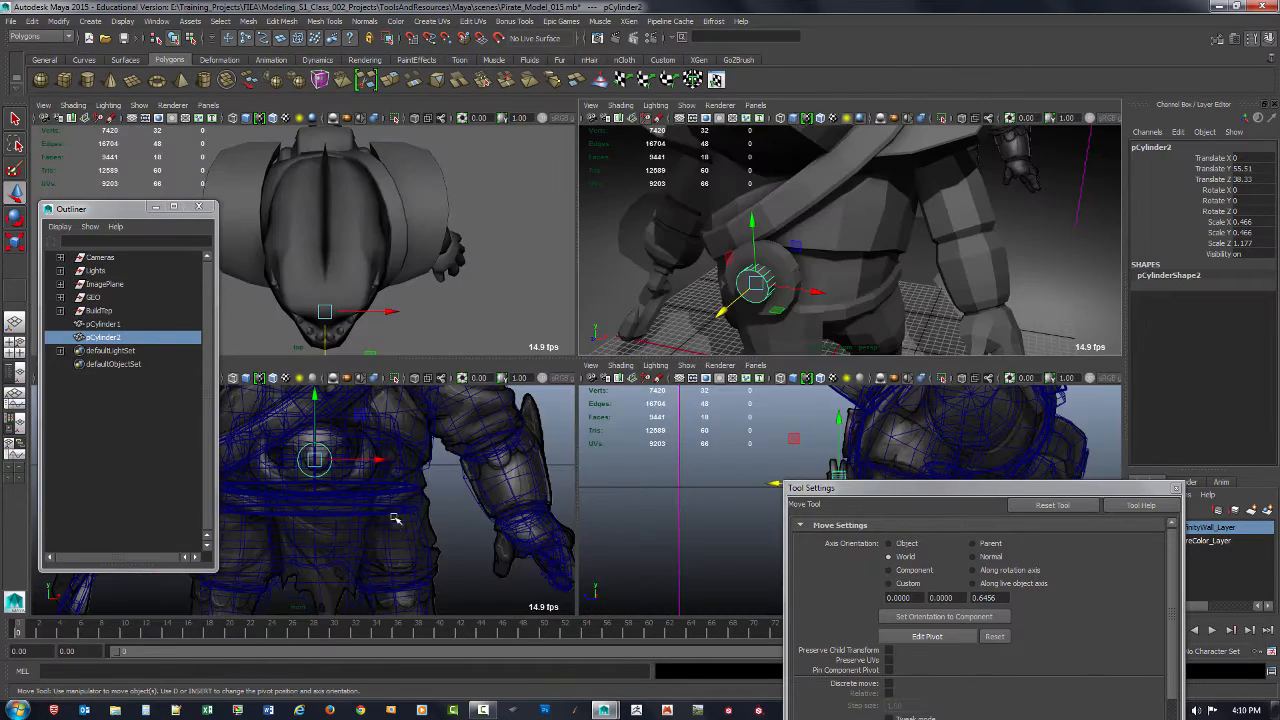
pyautogui.press('space')
pyautogui.scroll(4, 457, 457)
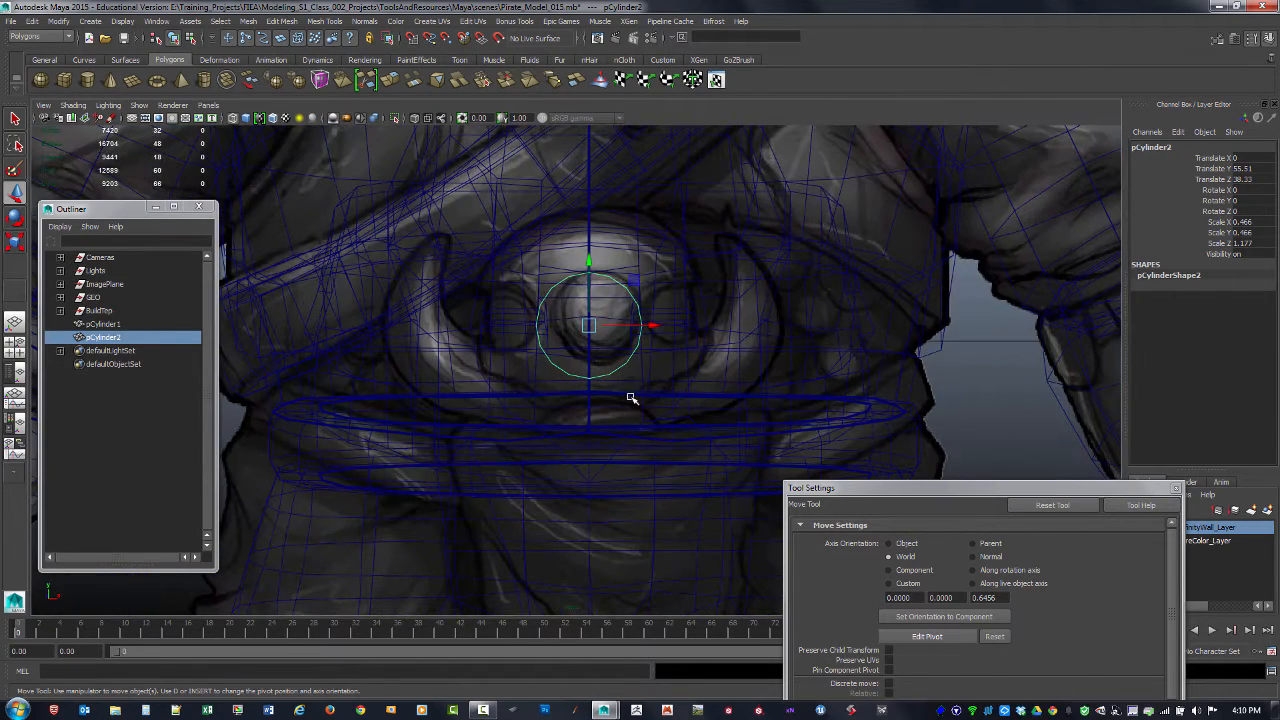
pyautogui.press('r')
pyautogui.moveTo(590, 328); pyautogui.dragTo(584, 330)
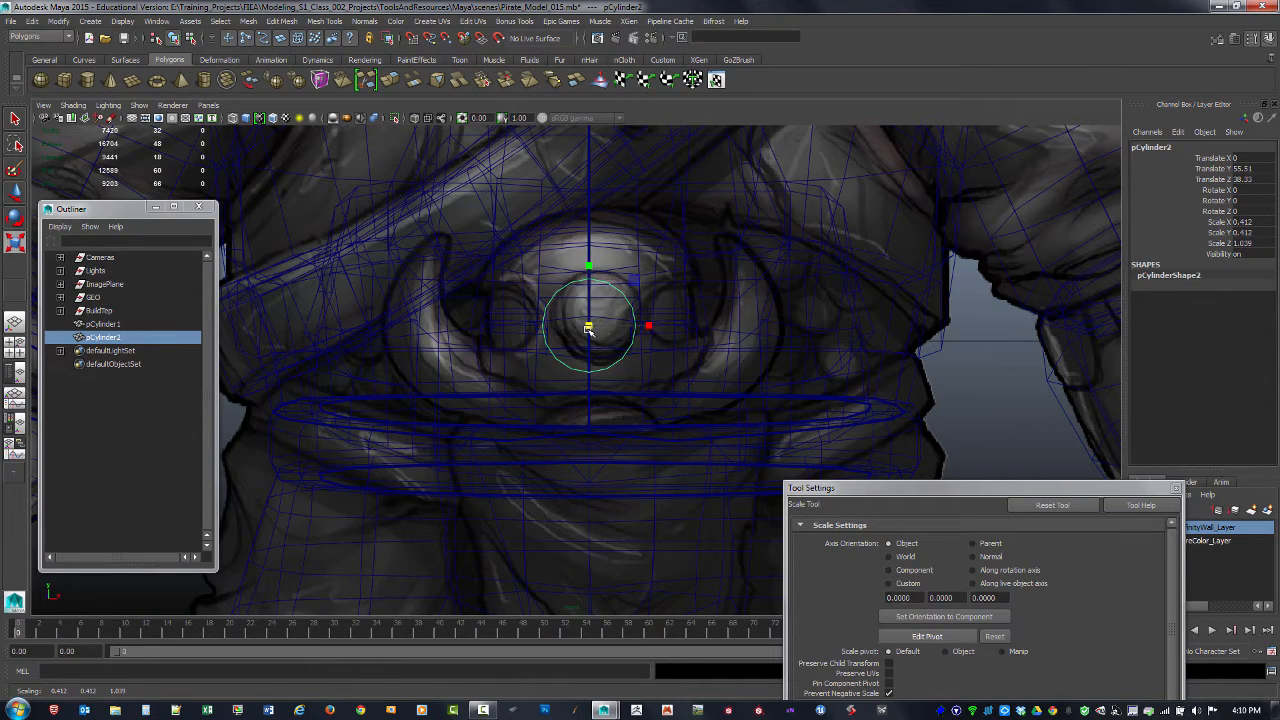
pyautogui.moveTo(588, 329); pyautogui.dragTo(590, 330)
pyautogui.press('space')
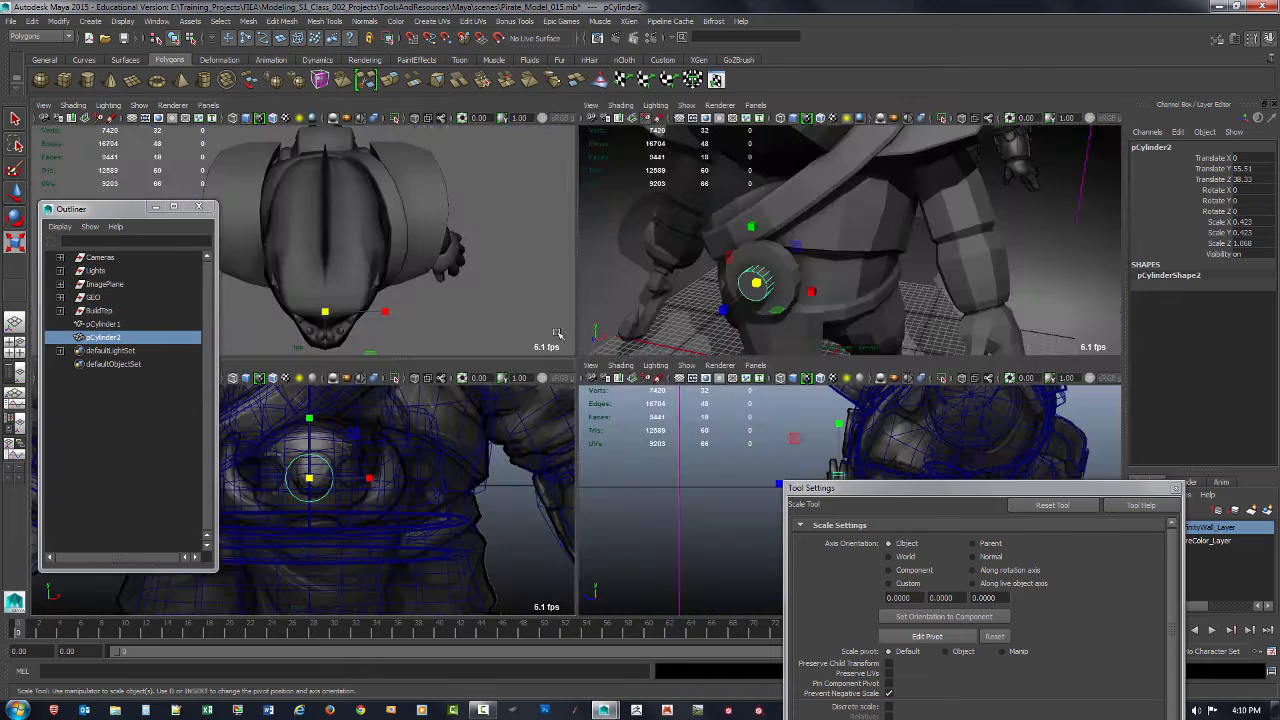
pyautogui.press('space')
# Step: Select every other side edge around the small center cylinder and delete these edges
pyautogui.keyDown('alt'); pyautogui.moveTo(683, 343); pyautogui.dragTo(617, 354); pyautogui.keyUp('alt')
pyautogui.keyDown('alt'); pyautogui.moveTo(341, 461); pyautogui.dragTo(466, 443, button='middle'); pyautogui.keyUp('alt')
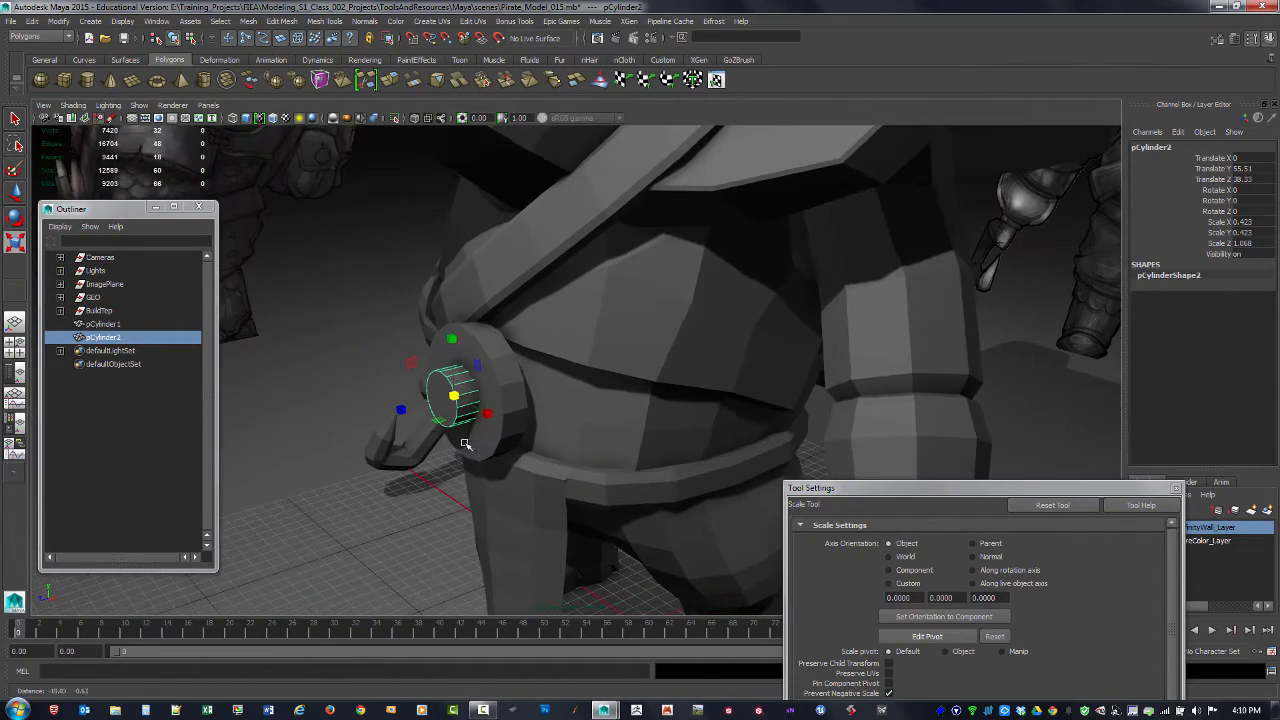
pyautogui.keyDown('alt'); pyautogui.moveTo(466, 443); pyautogui.dragTo(571, 477, button='right'); pyautogui.keyUp('alt')
pyautogui.keyDown('alt'); pyautogui.moveTo(512, 477); pyautogui.dragTo(657, 457); pyautogui.keyUp('alt')
pyautogui.keyDown('alt'); pyautogui.moveTo(657, 457); pyautogui.dragTo(557, 393, button='right'); pyautogui.keyUp('alt')
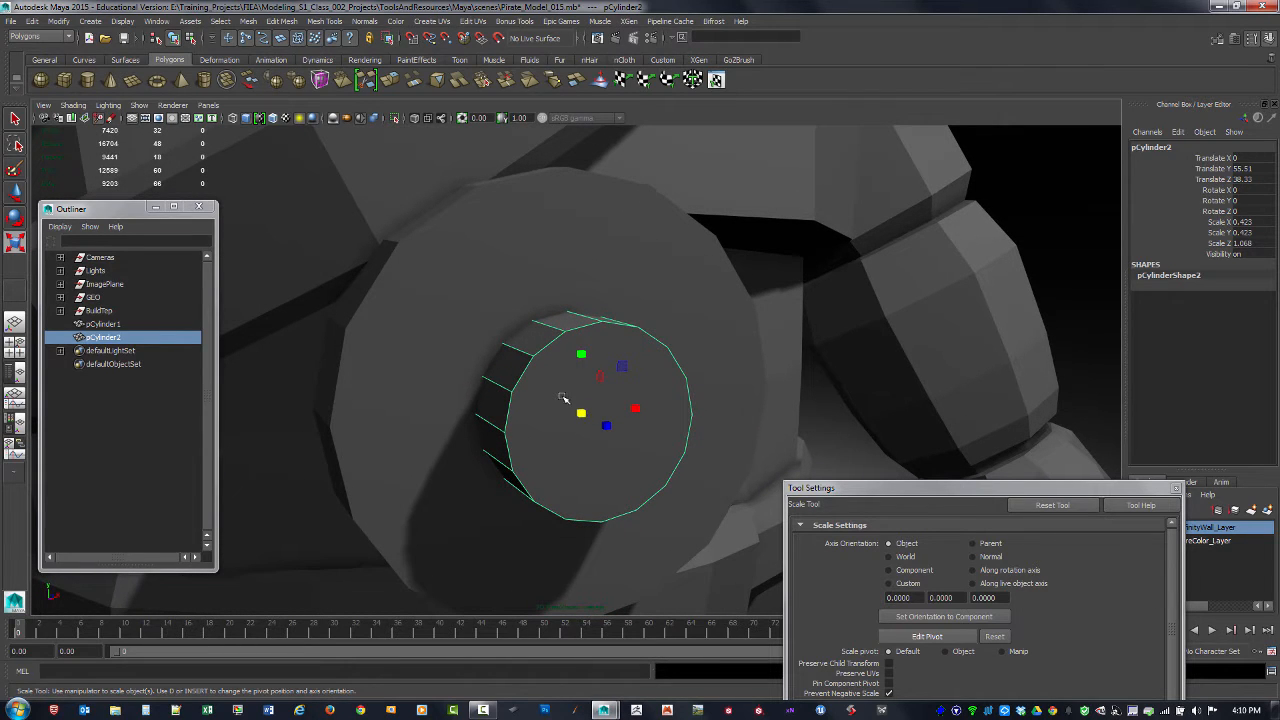
pyautogui.press('F10')
pyautogui.click(552, 330)
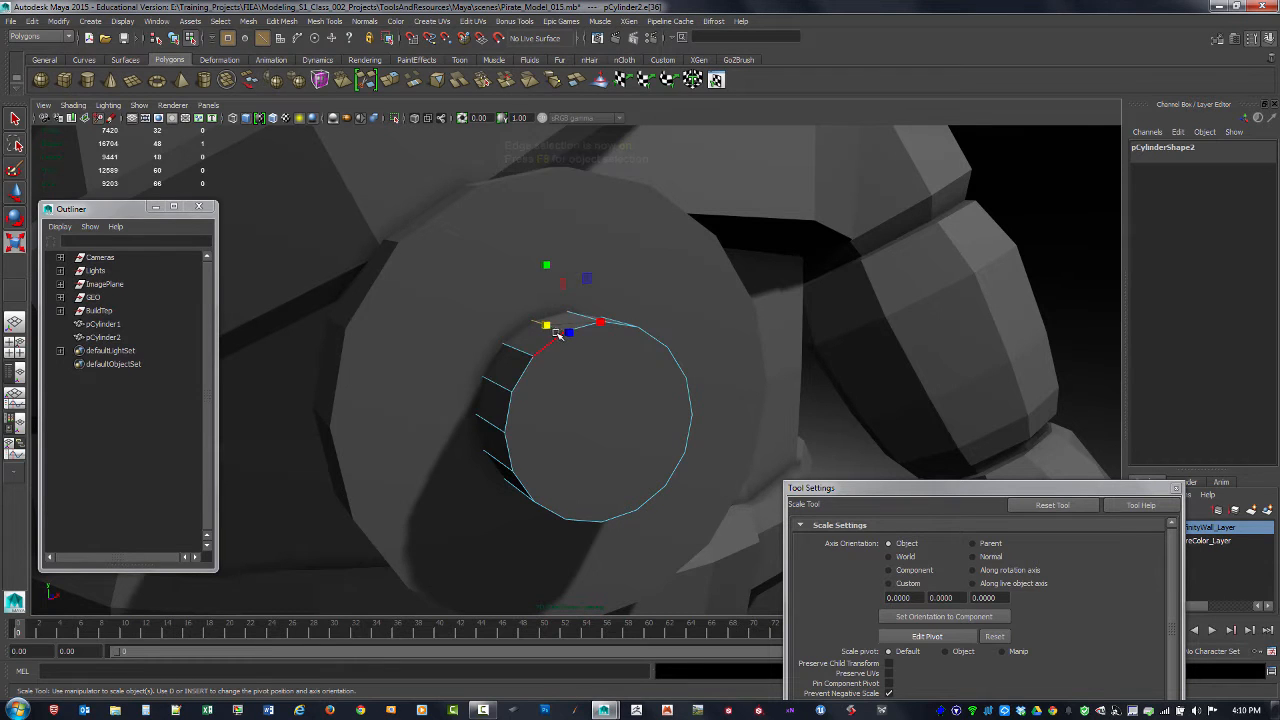
pyautogui.keyDown('alt'); pyautogui.moveTo(590, 413); pyautogui.dragTo(502, 421); pyautogui.keyUp('alt')
pyautogui.keyDown('shift'); pyautogui.click(452, 423); pyautogui.keyUp('shift')
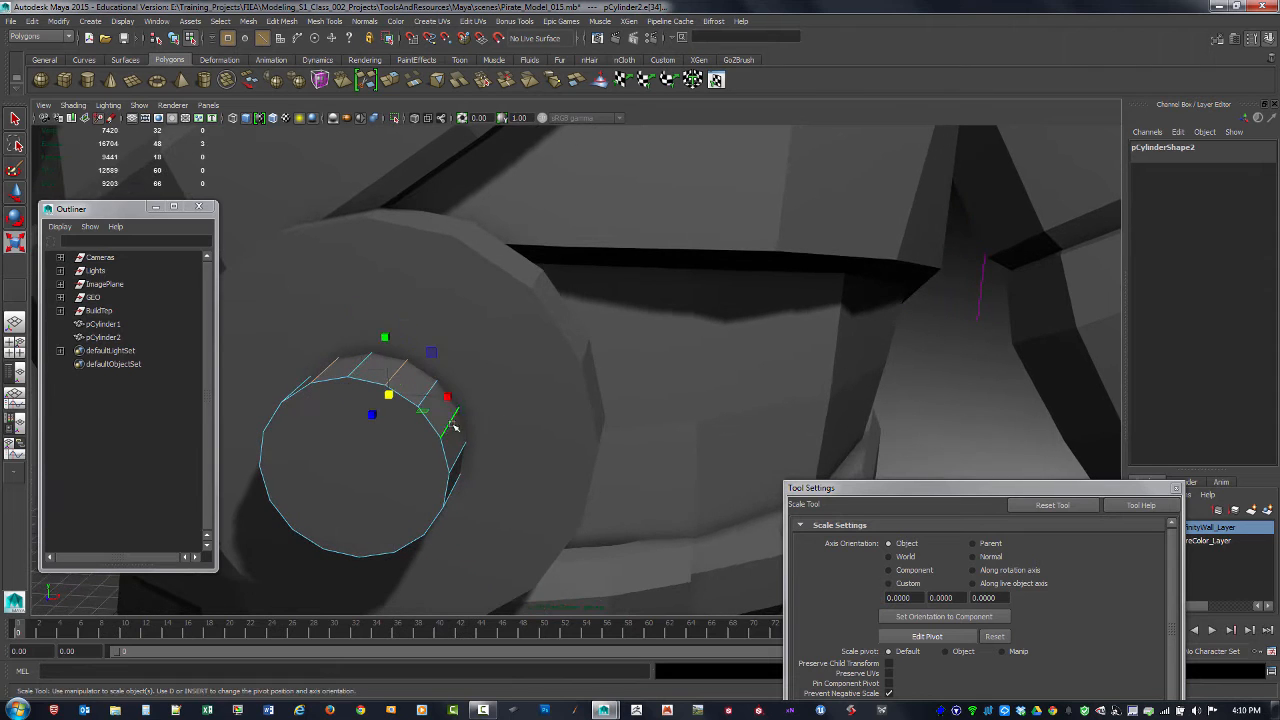
pyautogui.keyDown('alt'); pyautogui.moveTo(465, 459); pyautogui.dragTo(557, 346); pyautogui.keyUp('alt')
pyautogui.keyDown('shift'); pyautogui.click(392, 410); pyautogui.keyUp('shift')
pyautogui.keyDown('shift'); pyautogui.click(410, 367); pyautogui.keyUp('shift')
pyautogui.keyDown('shift'); pyautogui.click(465, 279); pyautogui.keyUp('shift')
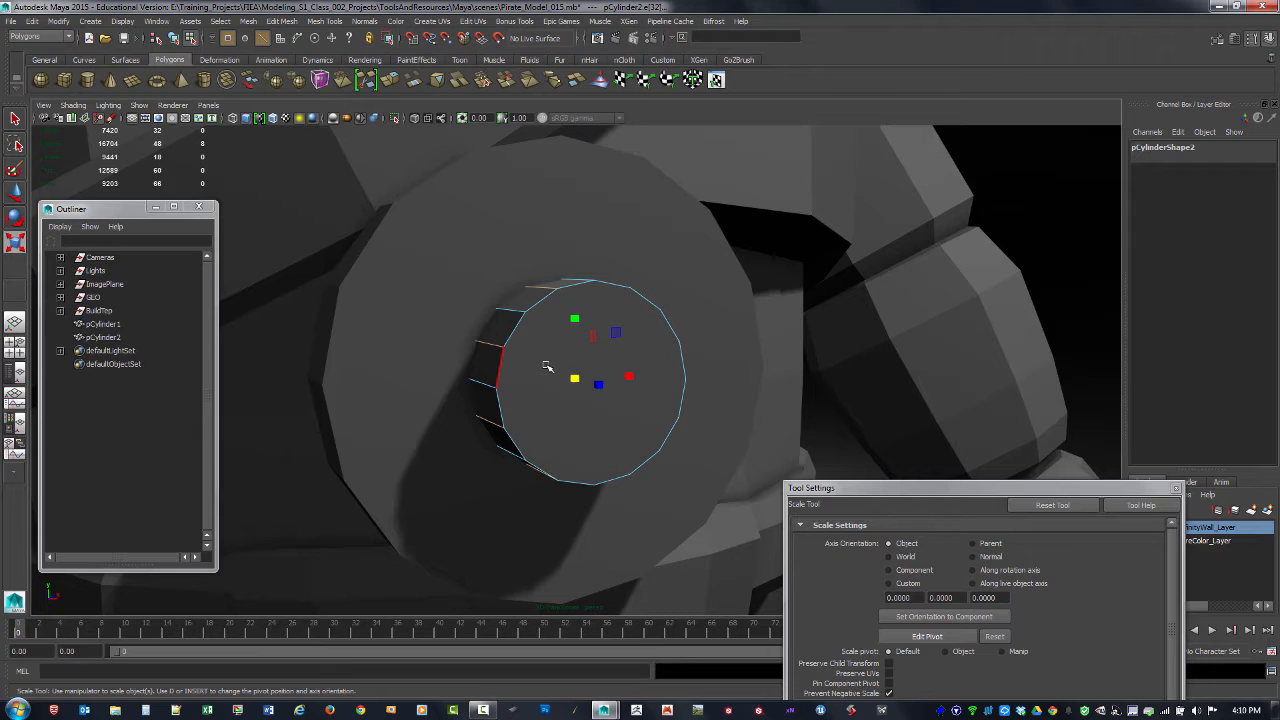
pyautogui.click(547, 367)
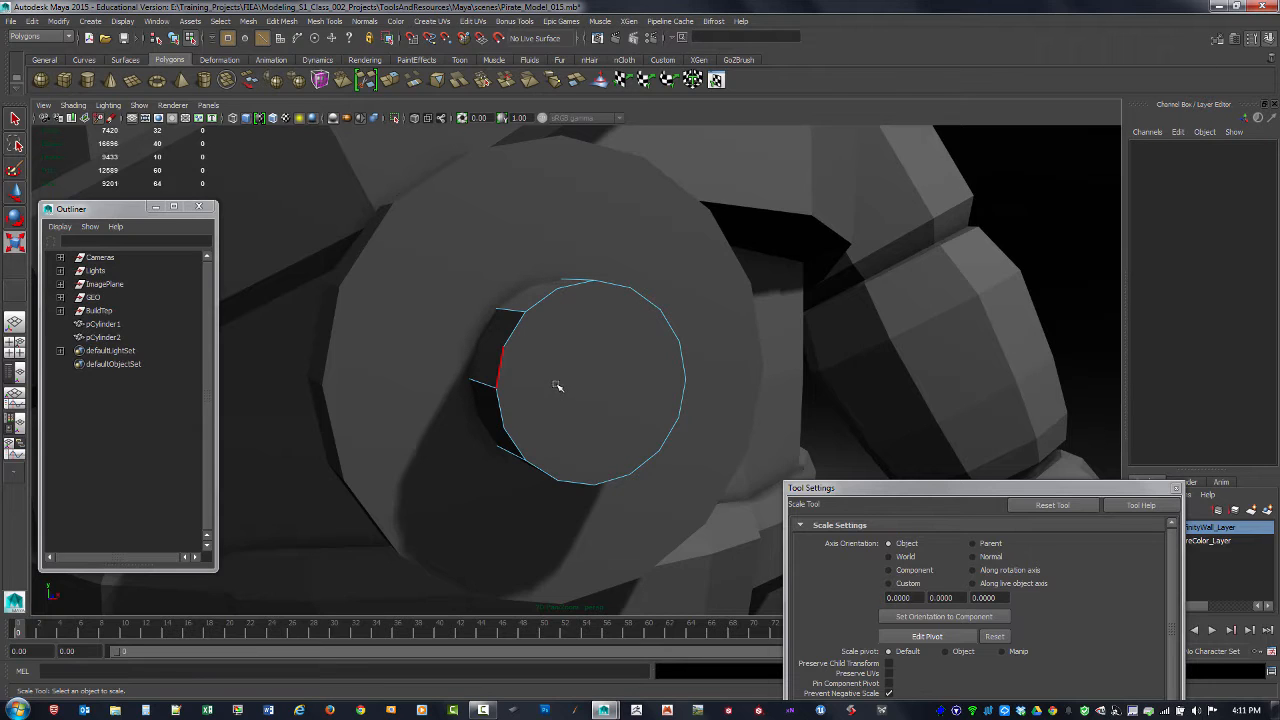
# Step: Delete the leftover vertices on the small cylinder to reduce it to an octagonal stud
pyautogui.press('F9')
pyautogui.moveTo(396, 226); pyautogui.dragTo(736, 522)
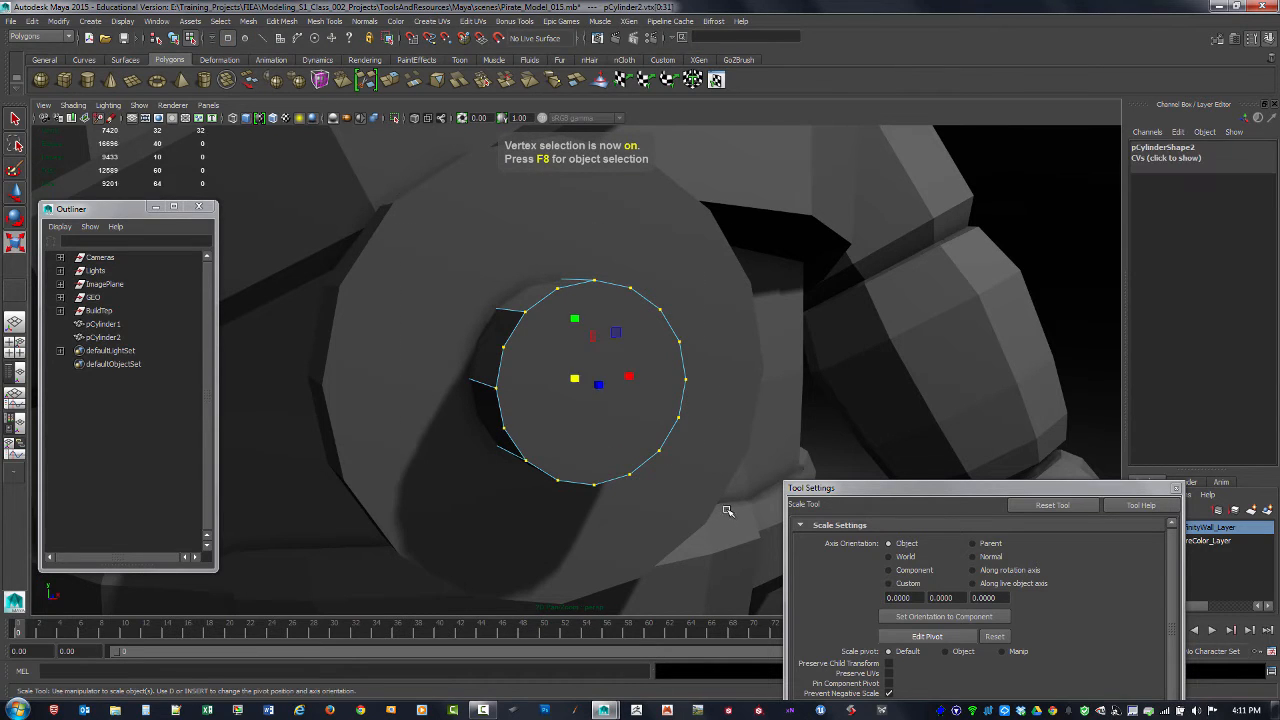
pyautogui.click(724, 515)
# Step: Examine the modeled buckle from several angles and compare it with the buckle in the reference images
pyautogui.keyDown('alt'); pyautogui.moveTo(586, 474); pyautogui.dragTo(516, 407); pyautogui.keyUp('alt')
pyautogui.keyDown('alt'); pyautogui.moveTo(516, 407); pyautogui.dragTo(500, 400, button='right'); pyautogui.keyUp('alt')
pyautogui.keyDown('alt'); pyautogui.moveTo(506, 400); pyautogui.dragTo(651, 429, button='middle'); pyautogui.keyUp('alt')
pyautogui.keyDown('alt'); pyautogui.moveTo(553, 427); pyautogui.dragTo(694, 429); pyautogui.keyUp('alt')
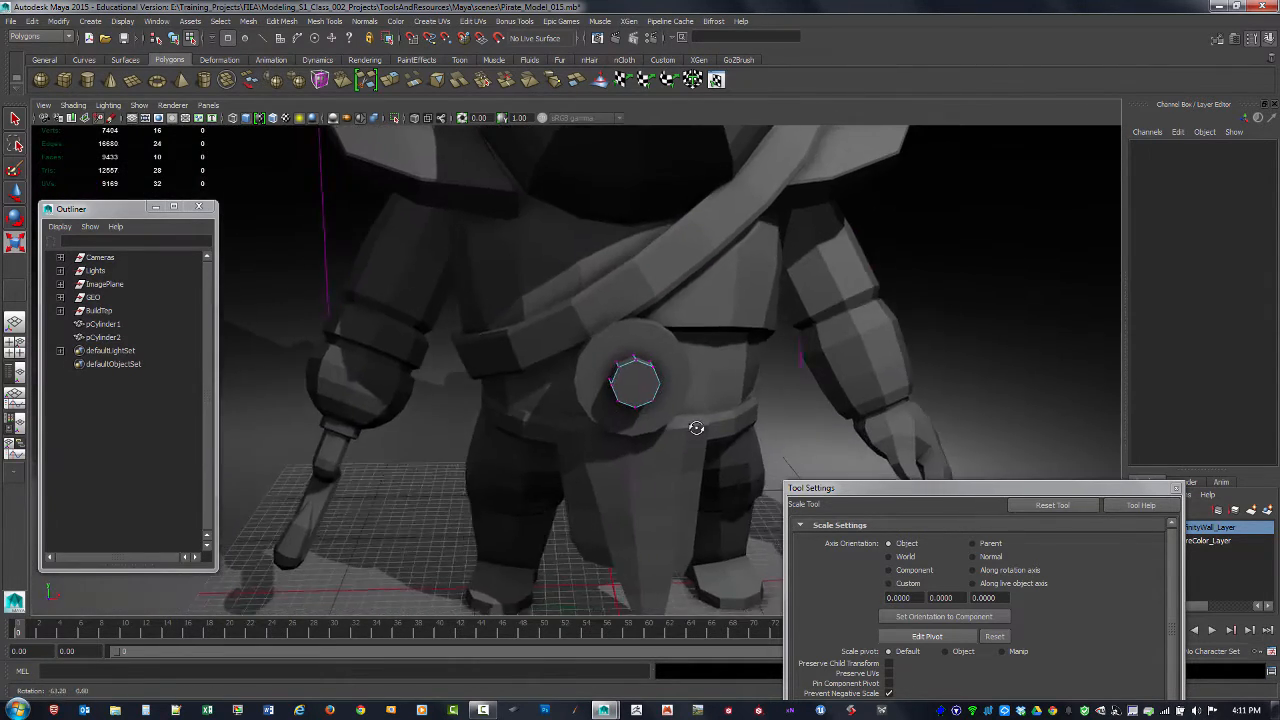
pyautogui.keyDown('alt'); pyautogui.moveTo(694, 429); pyautogui.dragTo(531, 374, button='right'); pyautogui.keyUp('alt')
pyautogui.keyDown('alt'); pyautogui.moveTo(531, 374); pyautogui.dragTo(549, 452); pyautogui.keyUp('alt')
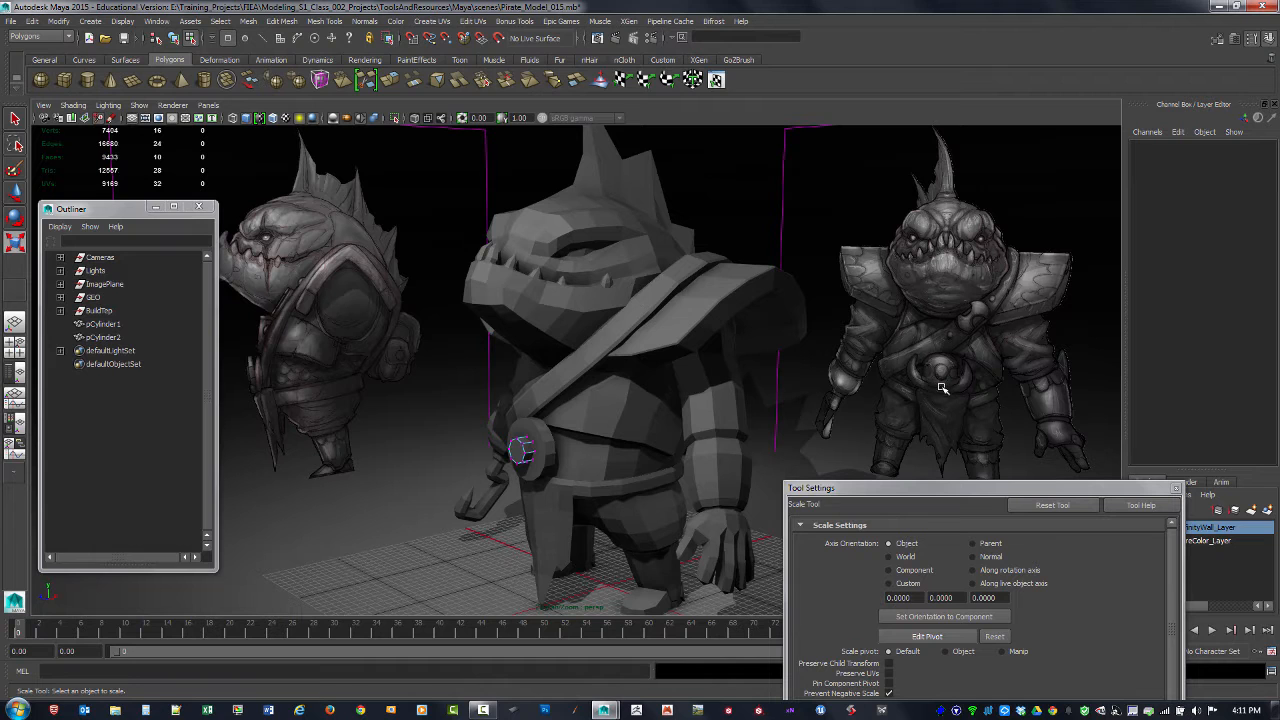
pyautogui.keyDown('alt'); pyautogui.moveTo(880, 394); pyautogui.dragTo(628, 386, button='middle'); pyautogui.keyUp('alt')
pyautogui.keyDown('alt'); pyautogui.moveTo(628, 386); pyautogui.dragTo(1096, 512, button='right'); pyautogui.keyUp('alt')
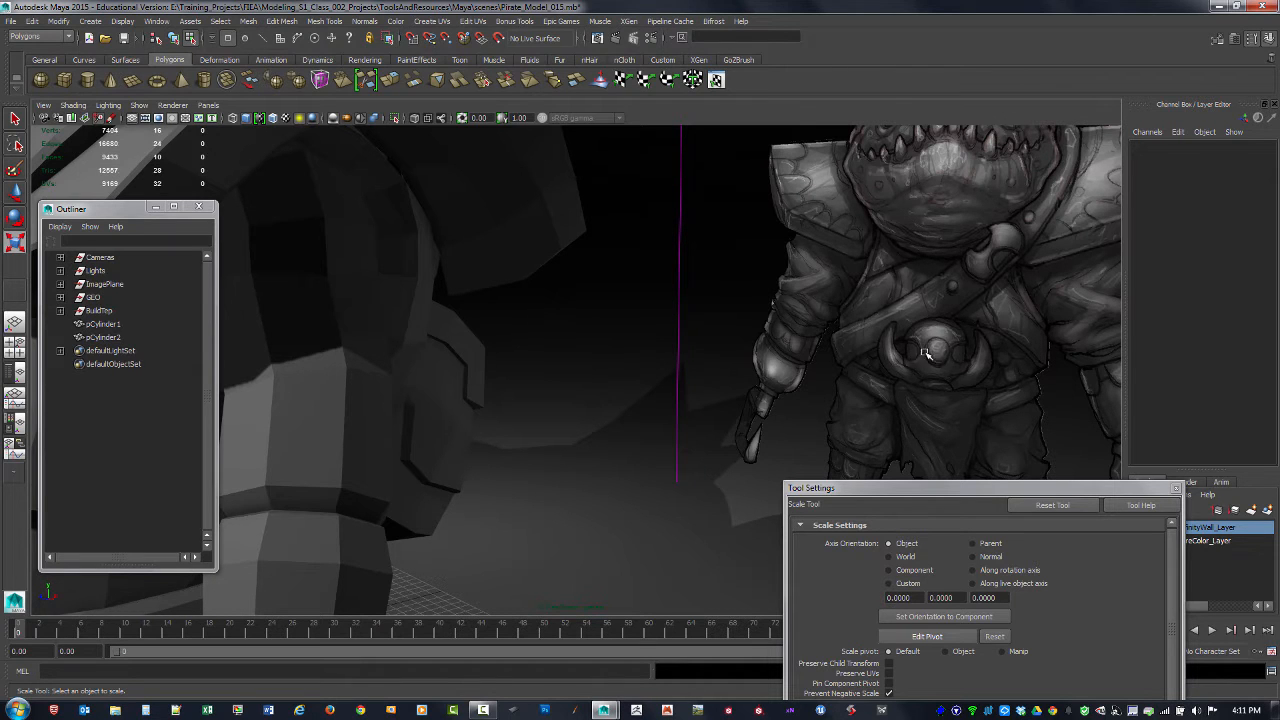
pyautogui.keyDown('alt'); pyautogui.moveTo(957, 383); pyautogui.dragTo(725, 412); pyautogui.keyUp('alt')
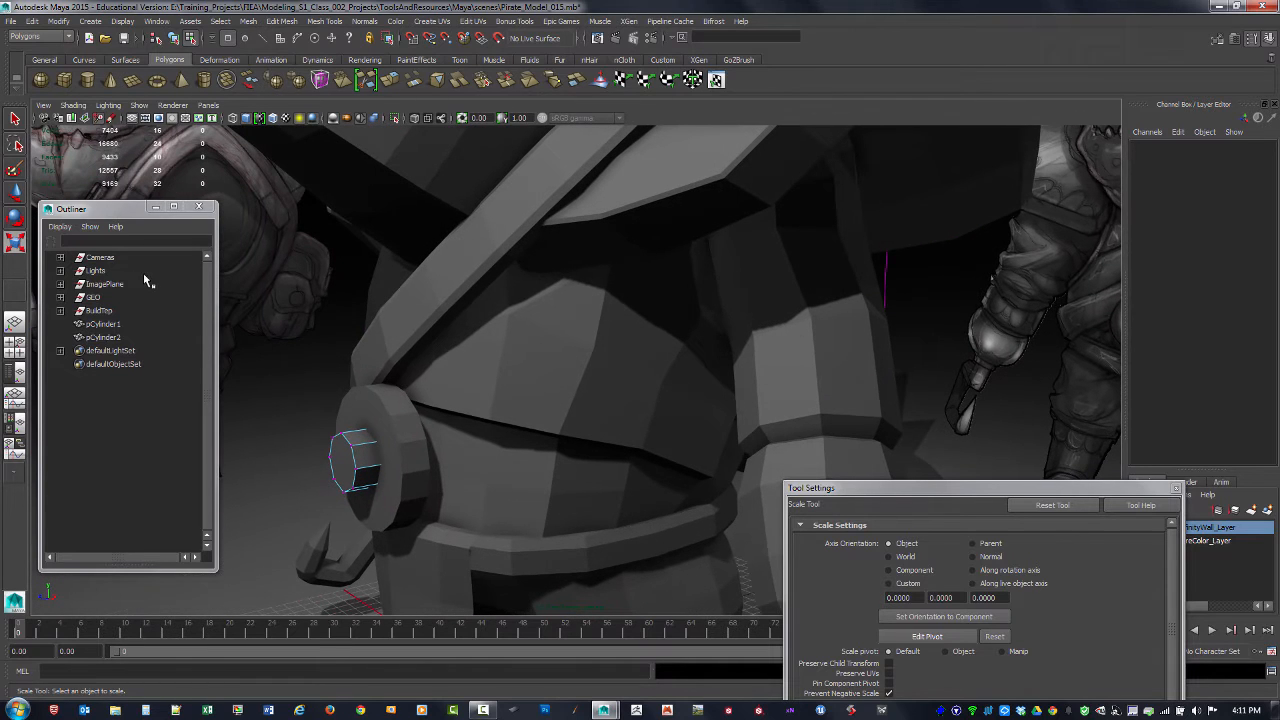
# Step: Select the original large buckle disc in object mode and thin it to about 0.673 in Z
pyautogui.click(373, 410)
pyautogui.press('F8')
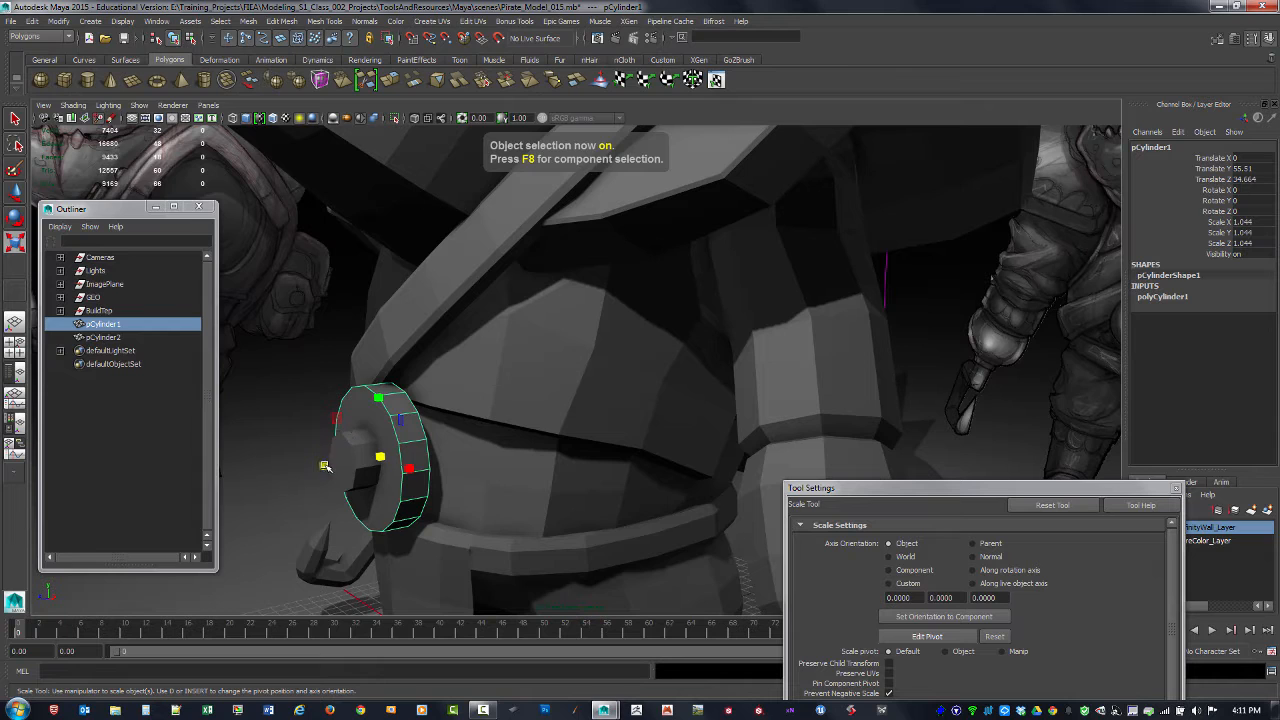
pyautogui.moveTo(325, 466); pyautogui.dragTo(343, 462)
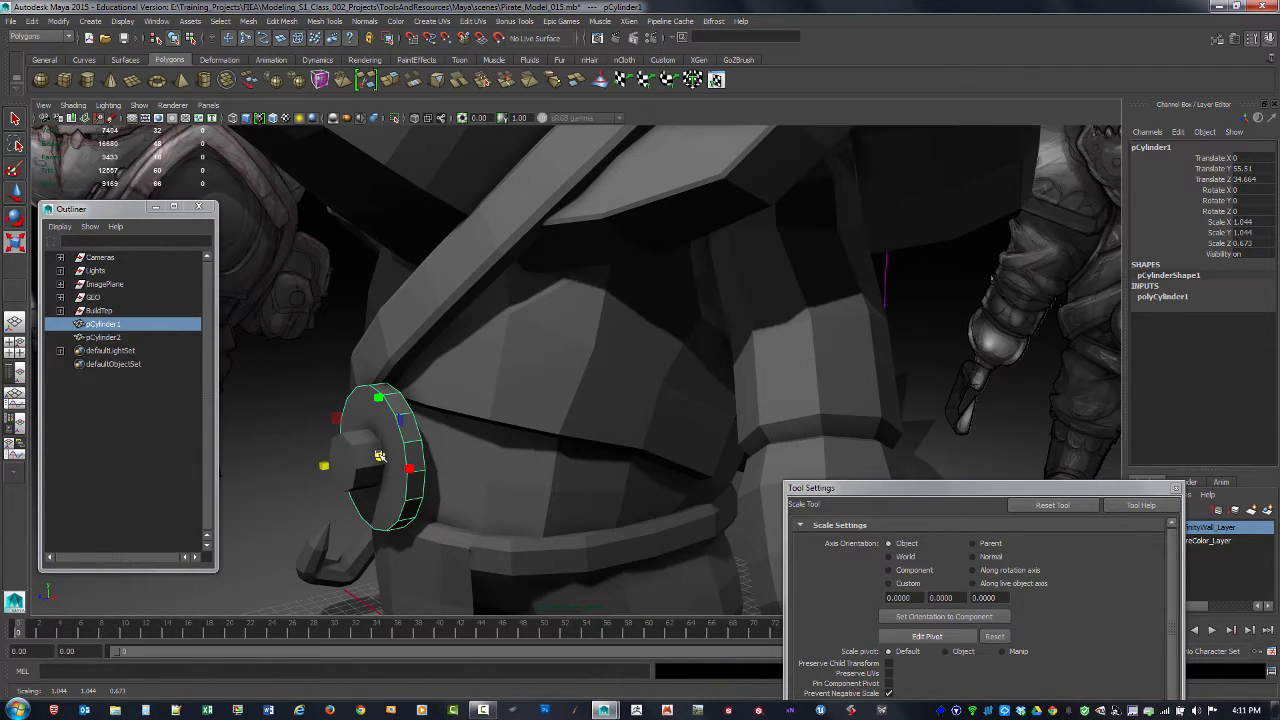
# Step: Duplicate the thin disc forward to about Z 37.54 and scale the copy uniformly to about 1.024 in X and Y
pyautogui.hotkey('ctrl', 'd')
pyautogui.press('w')
pyautogui.moveTo(329, 465); pyautogui.dragTo(668, 466)
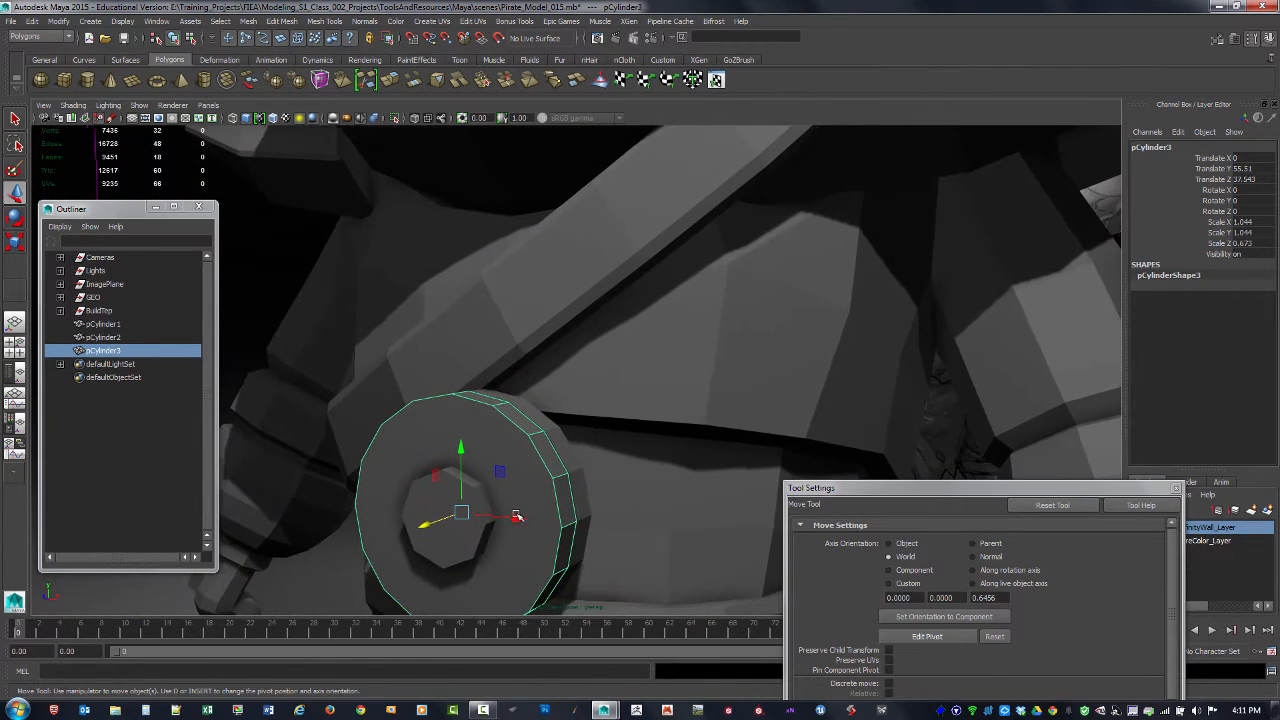
pyautogui.press('r')
pyautogui.moveTo(467, 516); pyautogui.dragTo(466, 413)
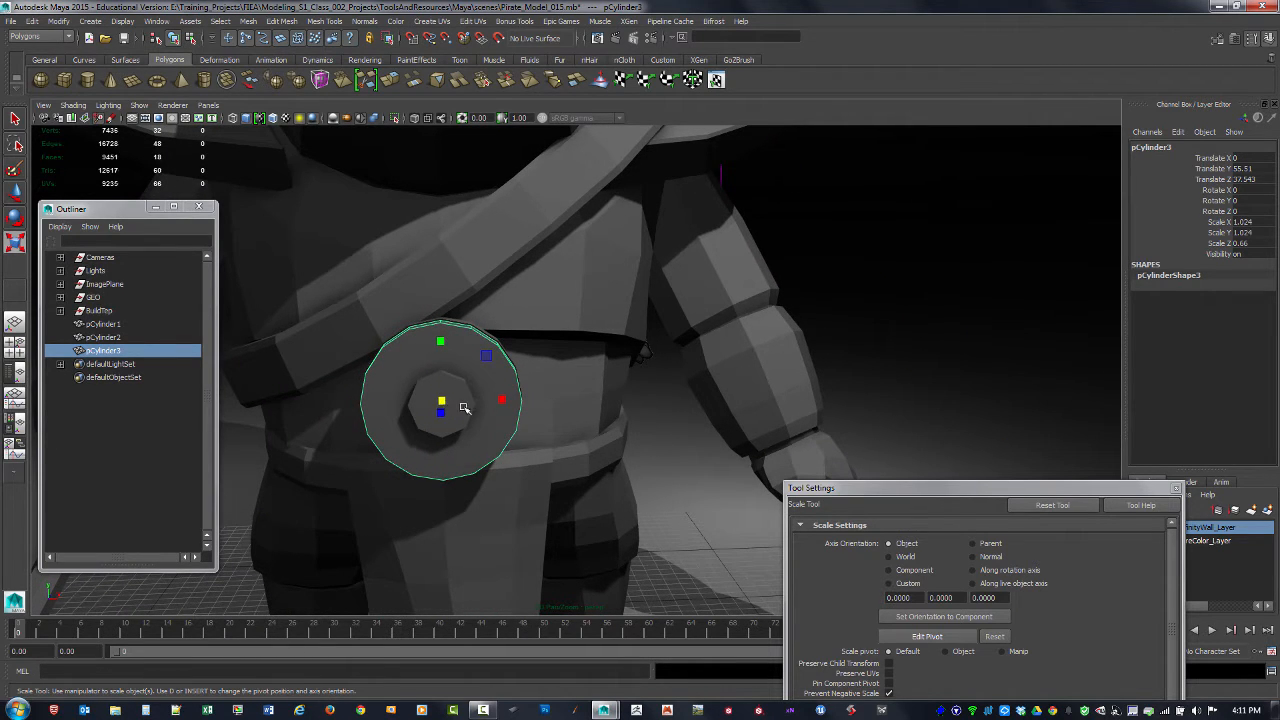
# Step: With Multi-Cut, split the front and back faces of the new disc vertically from its top vertex to its bottom vertex
pyautogui.keyDown('shift'); pyautogui.moveTo(477, 425); pyautogui.dragTo(418, 416, button='right'); pyautogui.keyUp('shift')
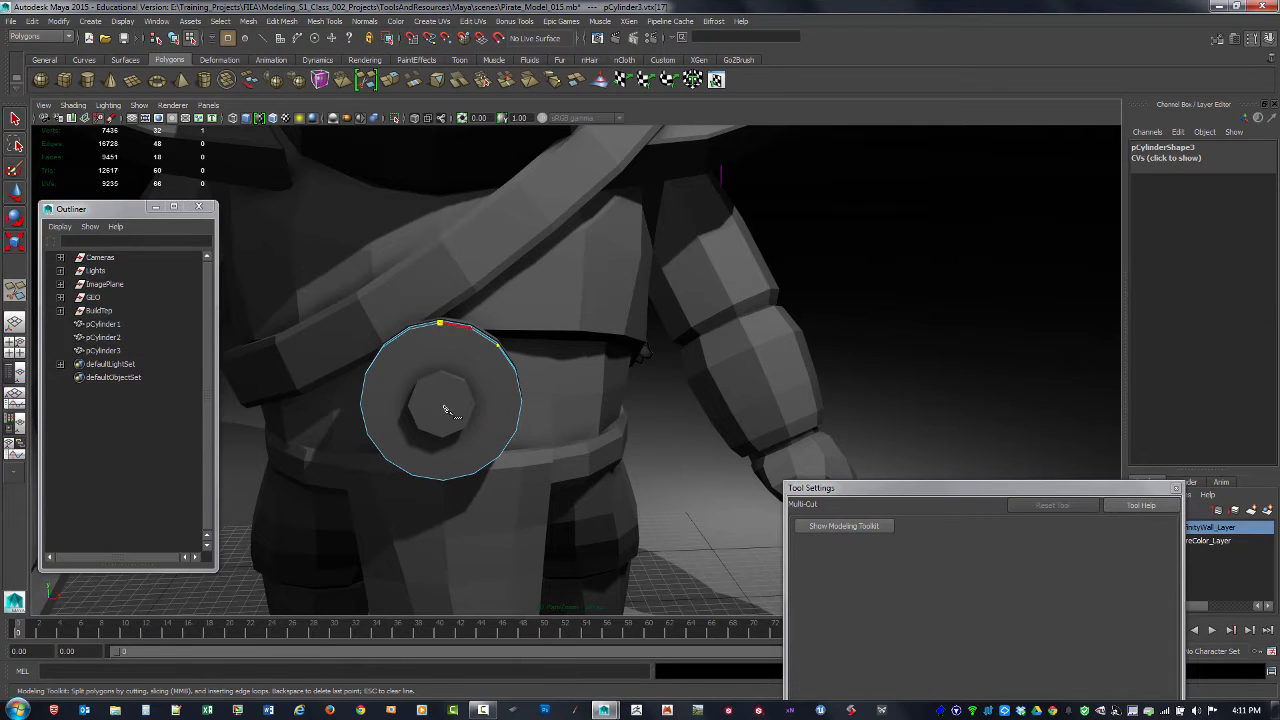
pyautogui.press('Return')
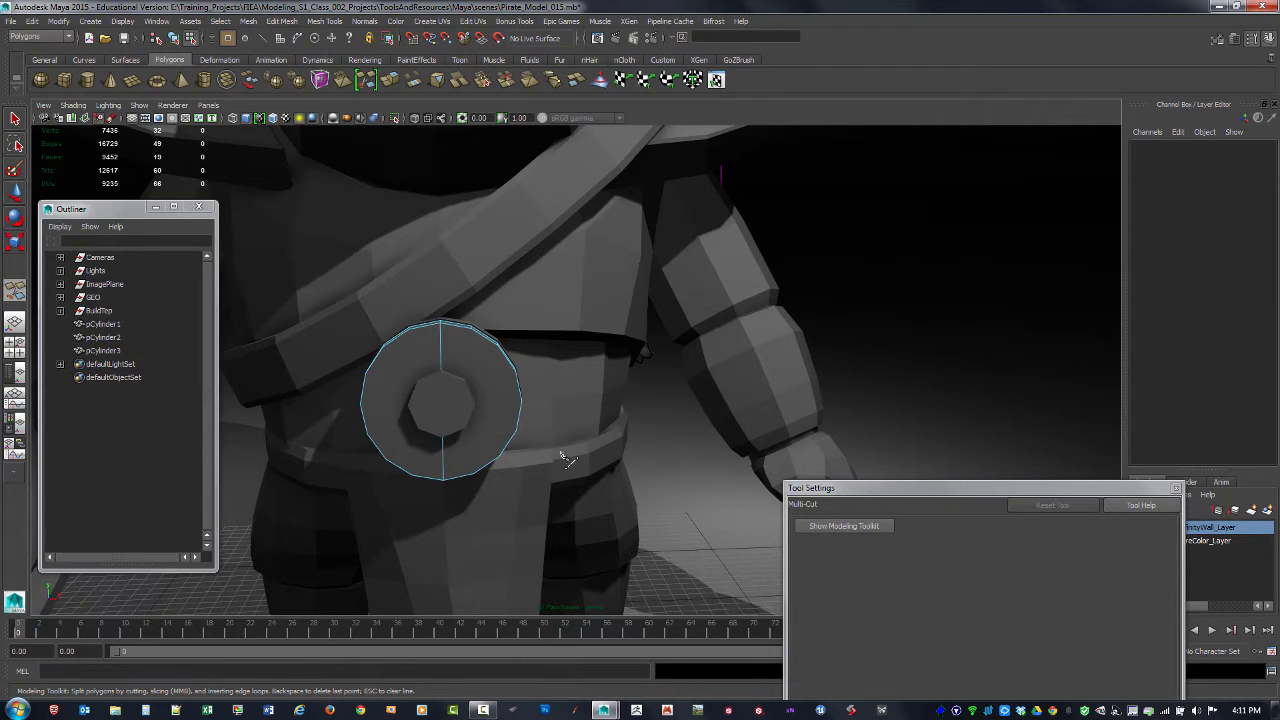
pyautogui.keyDown('alt'); pyautogui.moveTo(566, 458); pyautogui.dragTo(611, 343); pyautogui.keyUp('alt')
pyautogui.press('4')
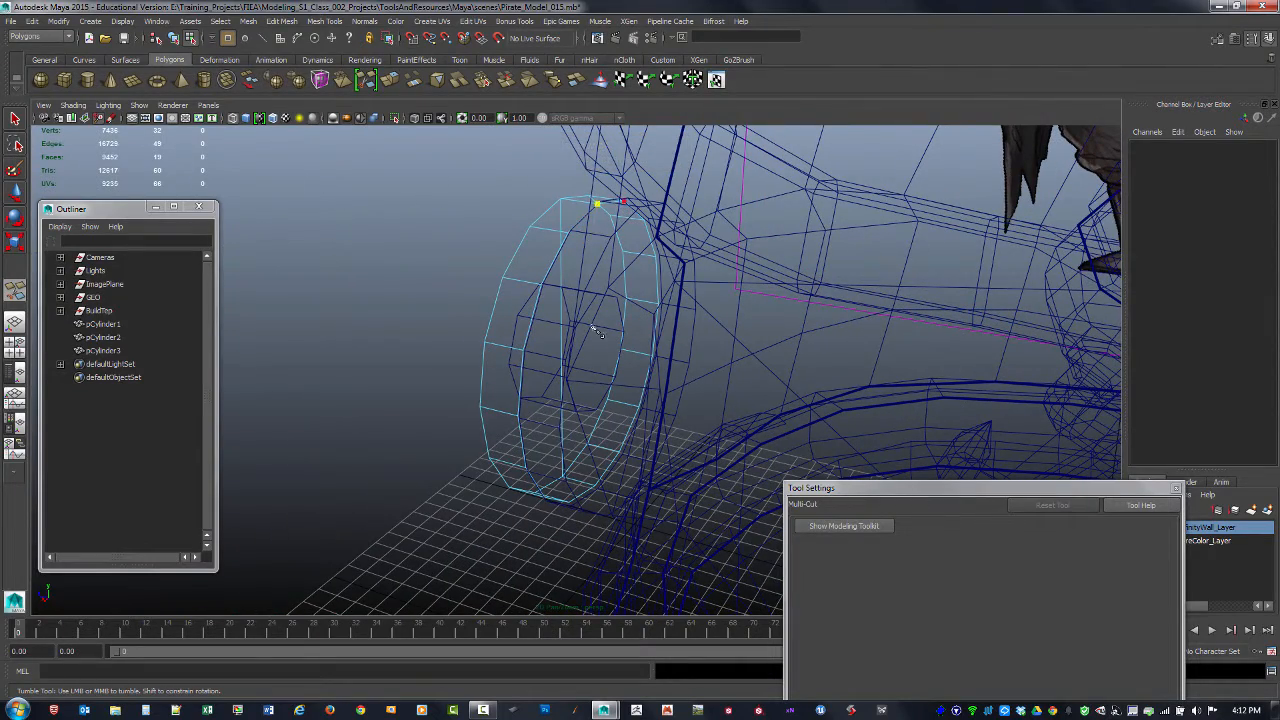
pyautogui.click(596, 486)
pyautogui.rightClick(605, 487)
# Step: Leave Multi-Cut for the Select tool and switch the perspective view back to shaded display
pyautogui.keyDown('alt'); pyautogui.moveTo(540, 469); pyautogui.dragTo(707, 438); pyautogui.keyUp('alt')
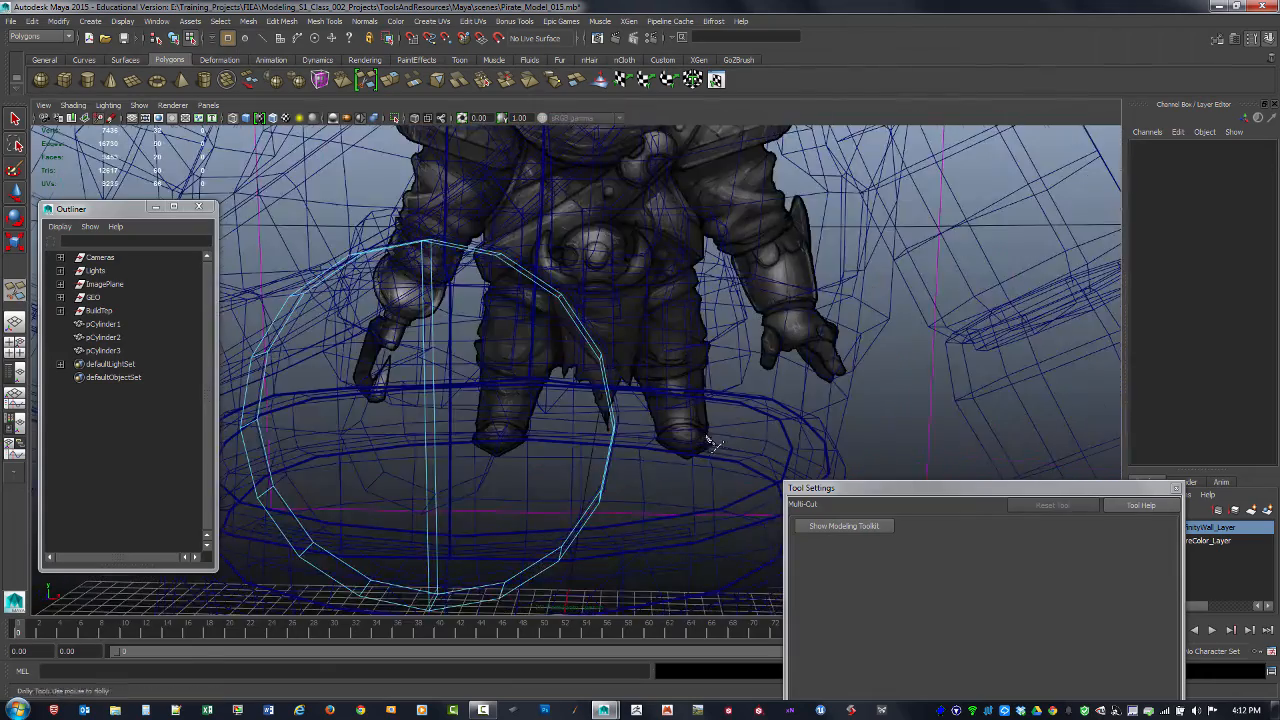
pyautogui.keyDown('alt'); pyautogui.moveTo(712, 444); pyautogui.dragTo(481, 386, button='right'); pyautogui.keyUp('alt')
pyautogui.click(16, 121)
pyautogui.keyDown('alt'); pyautogui.moveTo(498, 306); pyautogui.dragTo(481, 318, button='right'); pyautogui.keyUp('alt')
pyautogui.press('5')
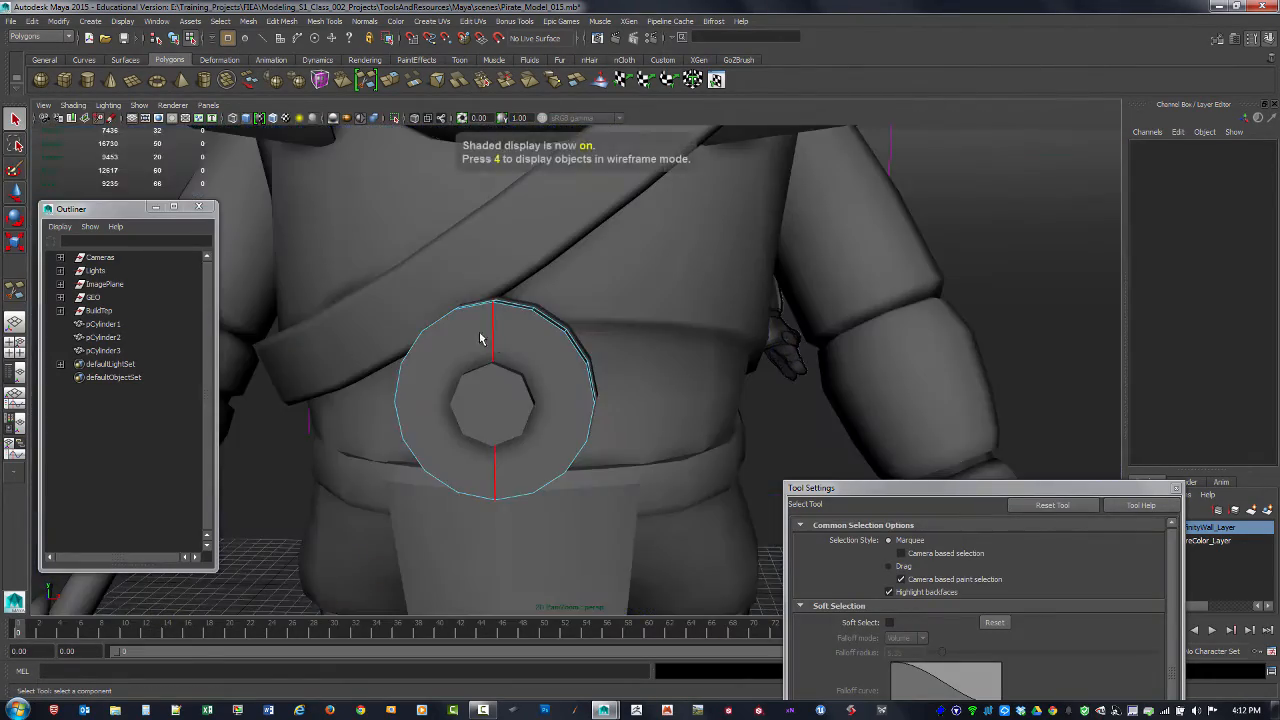
pyautogui.keyDown('alt'); pyautogui.moveTo(326, 347); pyautogui.dragTo(362, 349); pyautogui.keyUp('alt')
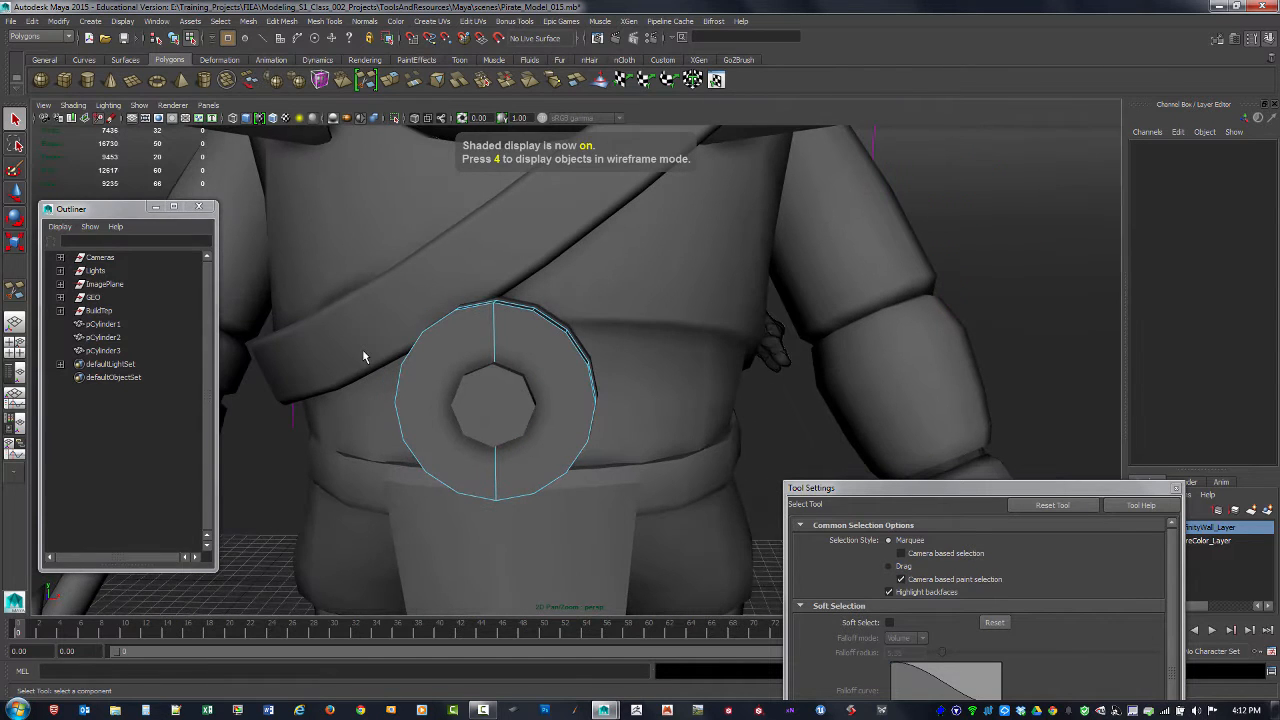
# Step: Delete all front, rim and back faces of the new disc's left half, up to the vertical centre split
pyautogui.press('F11')
pyautogui.keyDown('alt'); pyautogui.moveTo(450, 448); pyautogui.dragTo(457, 447); pyautogui.keyUp('alt')
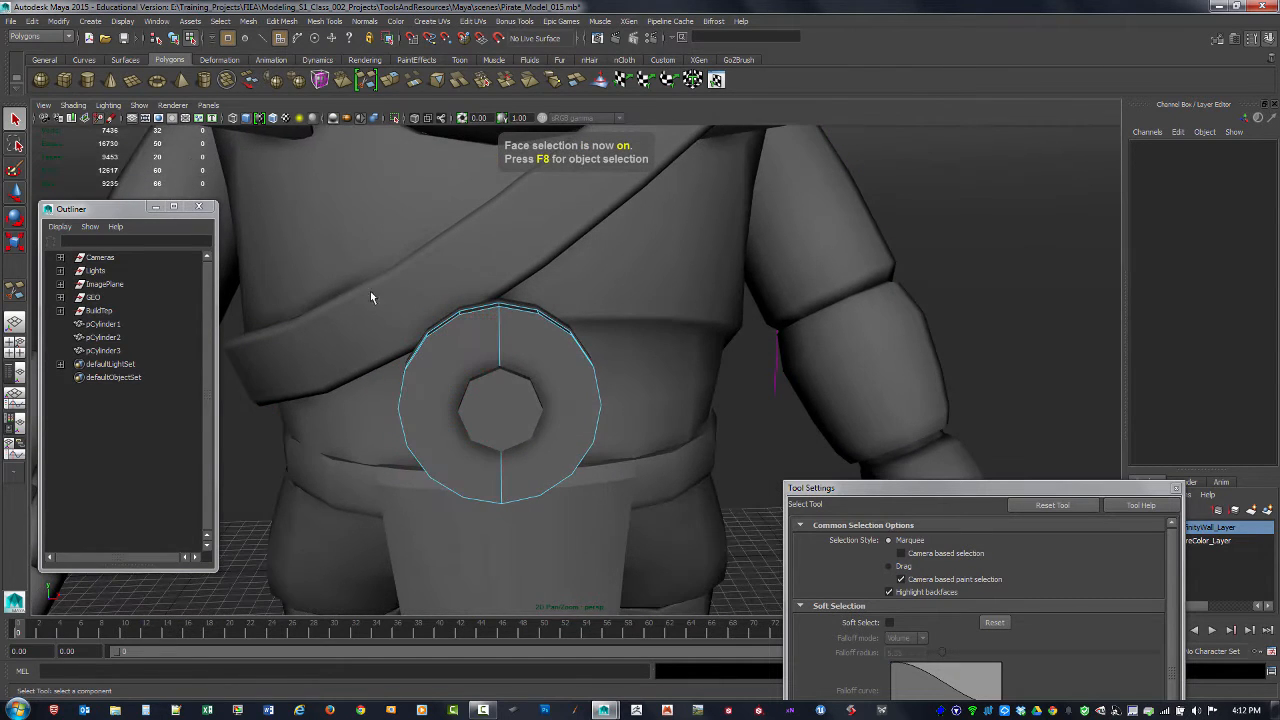
pyautogui.moveTo(359, 267); pyautogui.dragTo(482, 546)
pyautogui.moveTo(484, 543)
pyautogui.keyDown('alt'); pyautogui.mouseDown()
pyautogui.moveTo(563, 529)
pyautogui.moveTo(455, 529)
pyautogui.mouseUp(); pyautogui.keyUp('alt')
pyautogui.press('4')
pyautogui.keyDown('alt'); pyautogui.moveTo(612, 487); pyautogui.dragTo(460, 460); pyautogui.keyUp('alt')
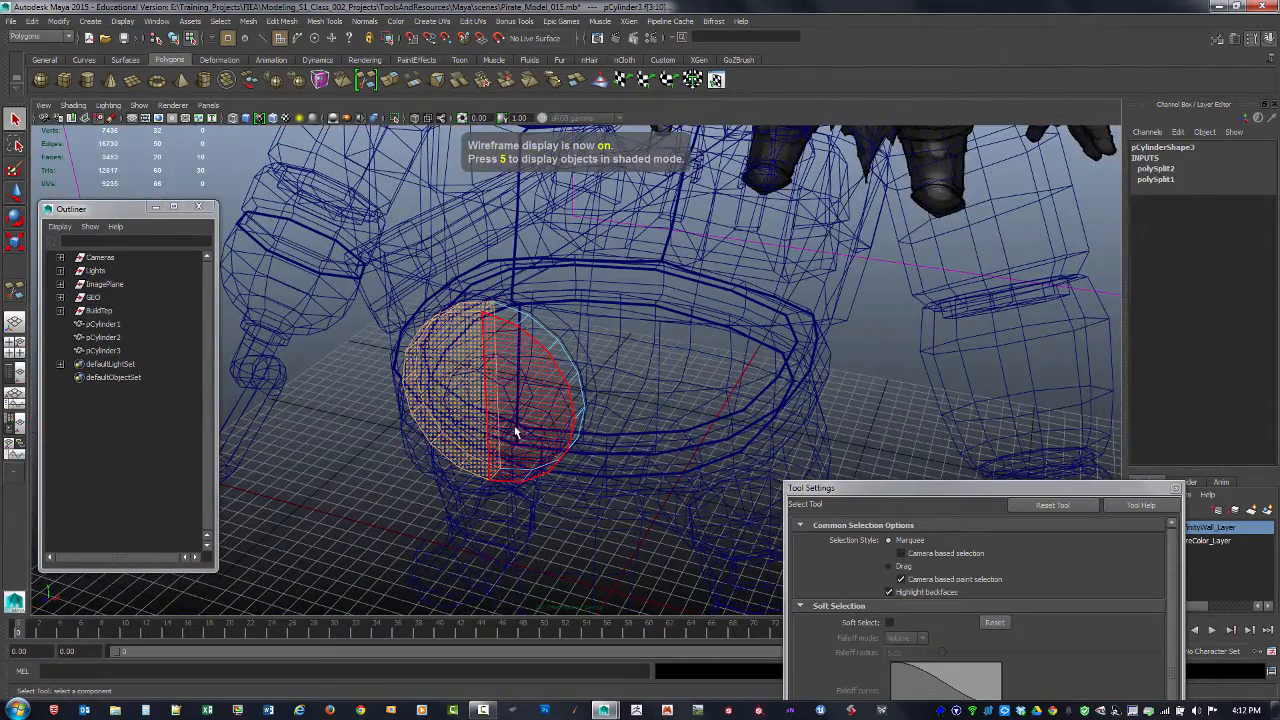
pyautogui.keyDown('alt'); pyautogui.moveTo(491, 517); pyautogui.dragTo(490, 517); pyautogui.keyUp('alt')
pyautogui.click(487, 516)
pyautogui.press('5')
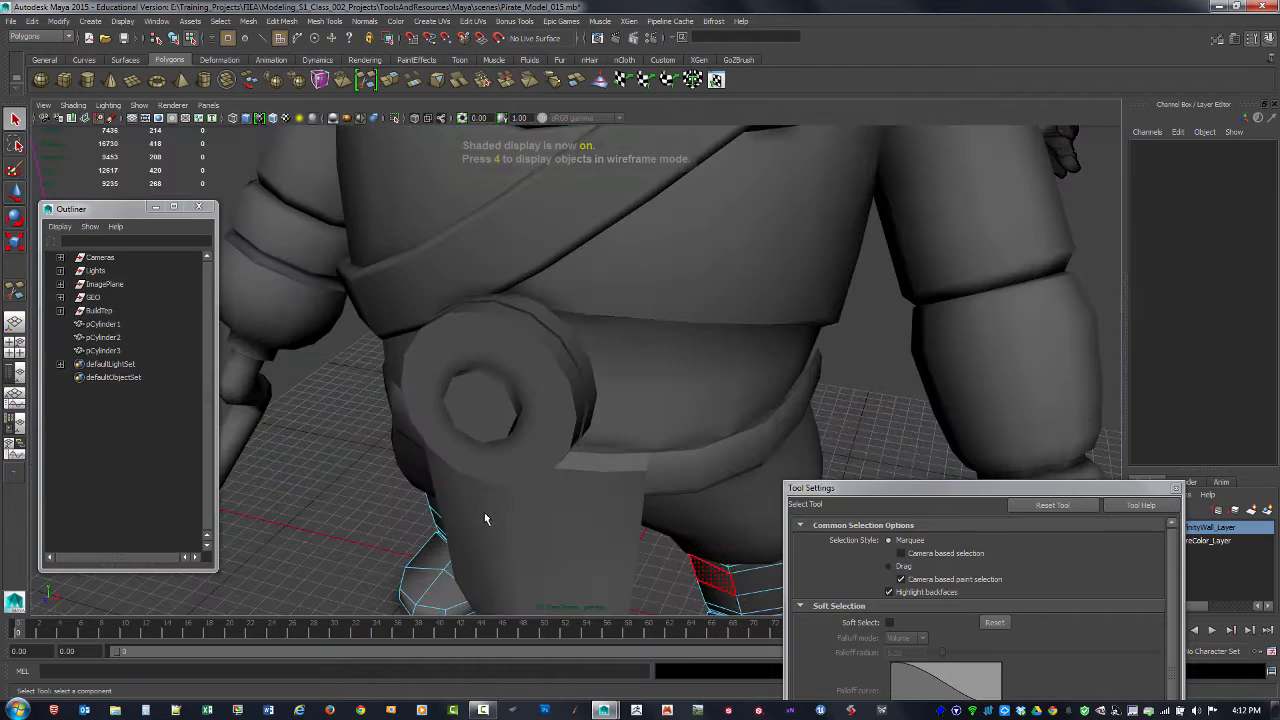
pyautogui.hotkey('ctrl', 'z')
pyautogui.keyDown('alt'); pyautogui.moveTo(374, 498); pyautogui.dragTo(458, 464); pyautogui.keyUp('alt')
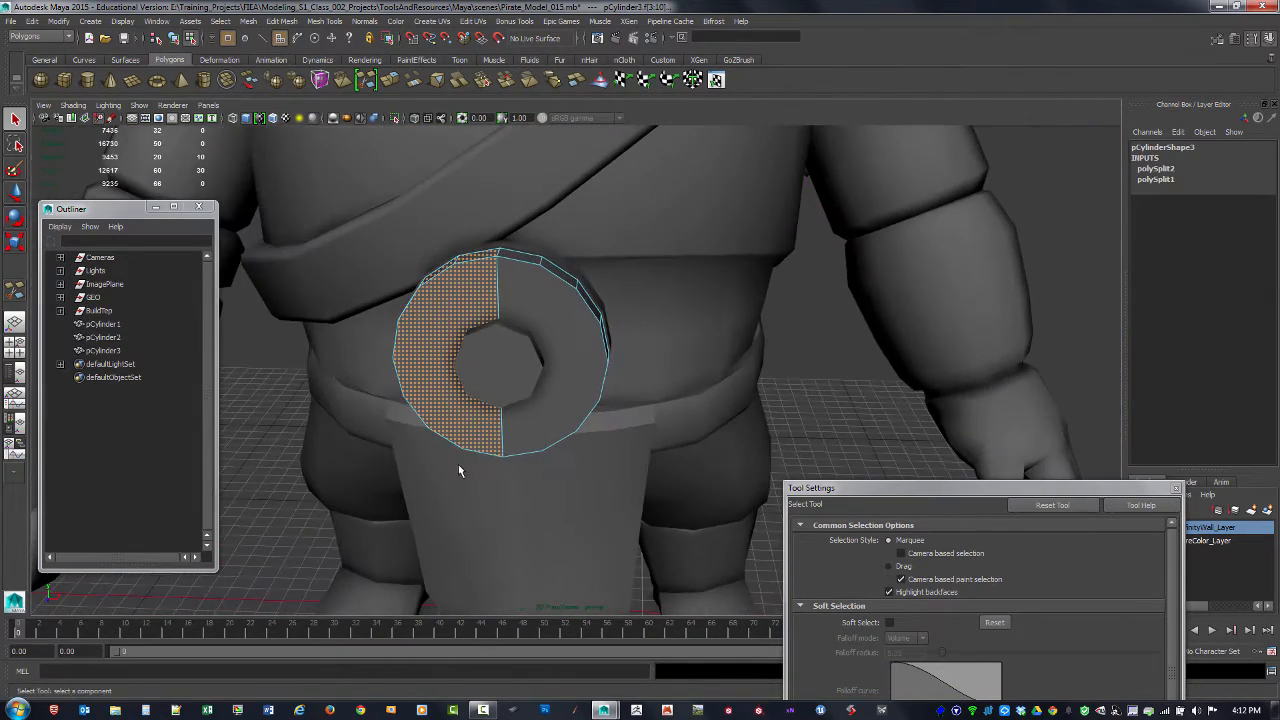
pyautogui.click(457, 466)
pyautogui.keyDown('alt'); pyautogui.moveTo(425, 505); pyautogui.dragTo(517, 508); pyautogui.keyUp('alt')
pyautogui.hotkey('ctrl', 'z')
pyautogui.click(497, 494)
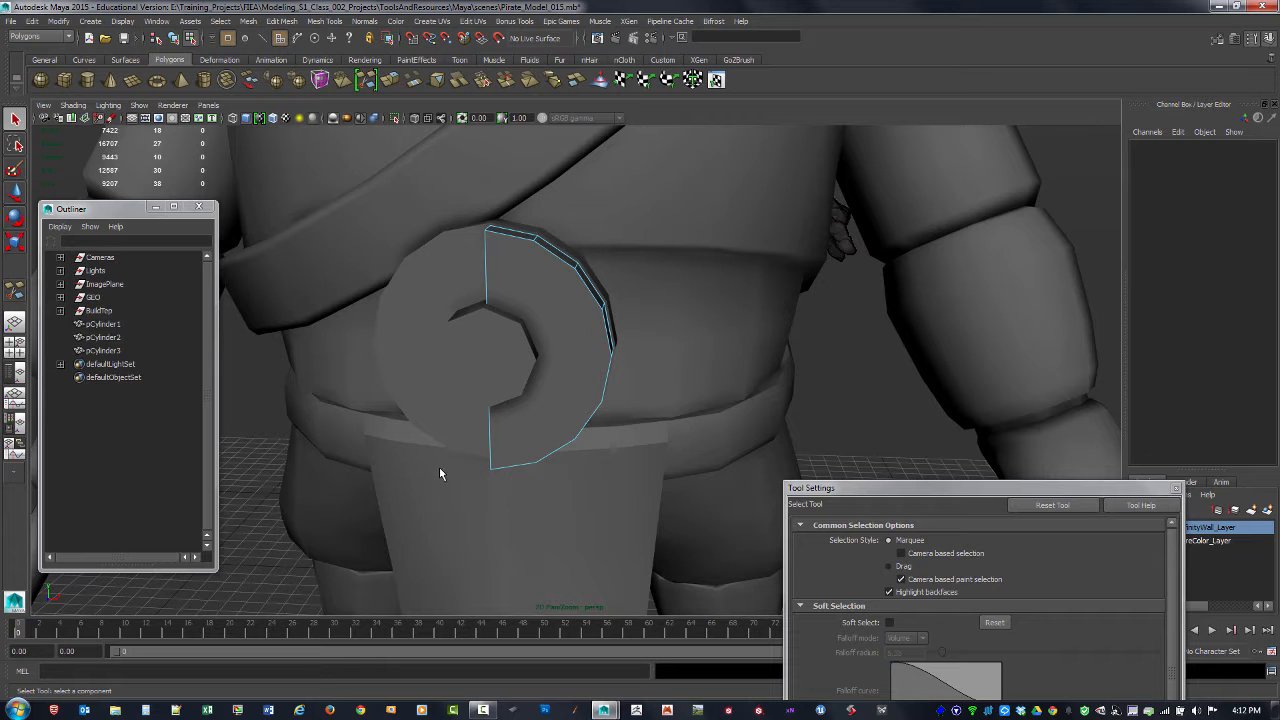
pyautogui.hotkey('ctrl', 'z')
# Step: Delete the rim and back faces of the remaining half disc, keeping only its flat front face
pyautogui.keyDown('alt'); pyautogui.moveTo(591, 423); pyautogui.dragTo(591, 266); pyautogui.keyUp('alt')
pyautogui.click(562, 330)
pyautogui.moveTo(645, 168); pyautogui.dragTo(571, 477)
pyautogui.click(573, 477)
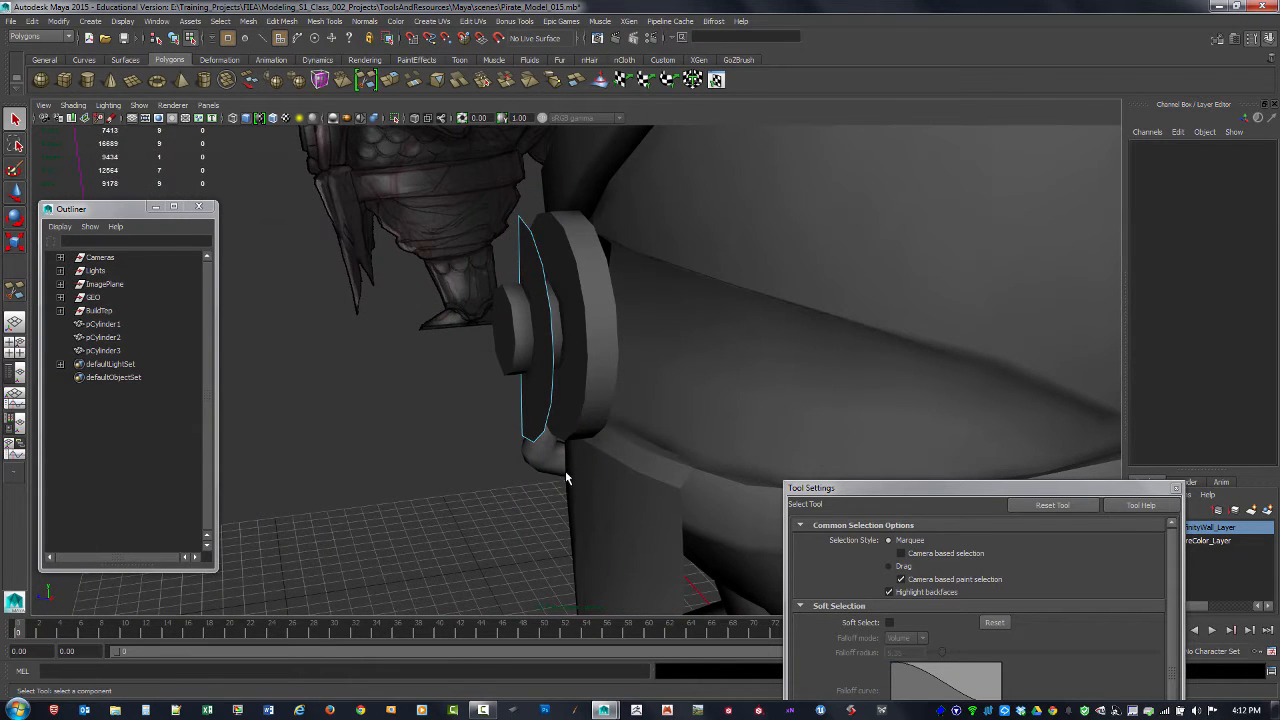
# Step: In the front view, lay a five-point Multi-Cut path on the half disc around the small circle beside the central boss in the reference
pyautogui.keyDown('alt'); pyautogui.moveTo(463, 502); pyautogui.dragTo(541, 496); pyautogui.keyUp('alt')
pyautogui.press('space')
pyautogui.press('space')
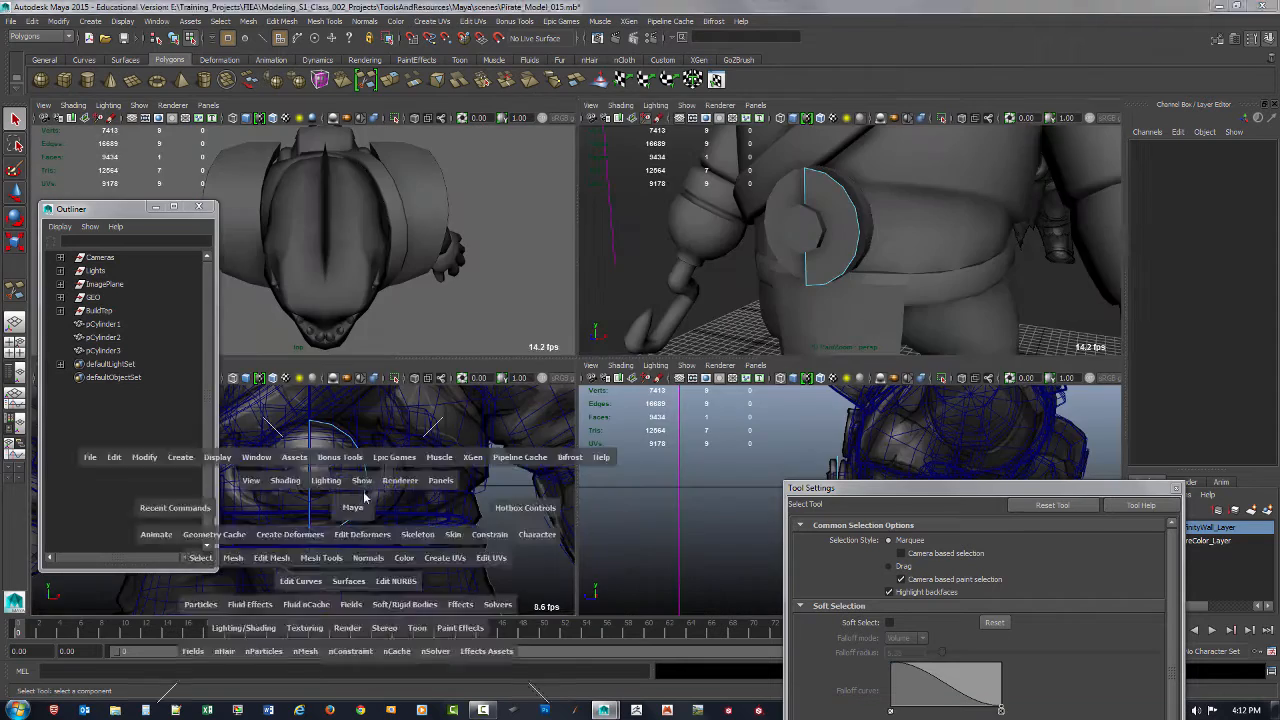
pyautogui.moveTo(360, 506)
pyautogui.keyDown('alt'); pyautogui.mouseDown(button='right')
pyautogui.moveTo(446, 476)
pyautogui.moveTo(501, 491)
pyautogui.mouseUp(button='right'); pyautogui.keyUp('alt')
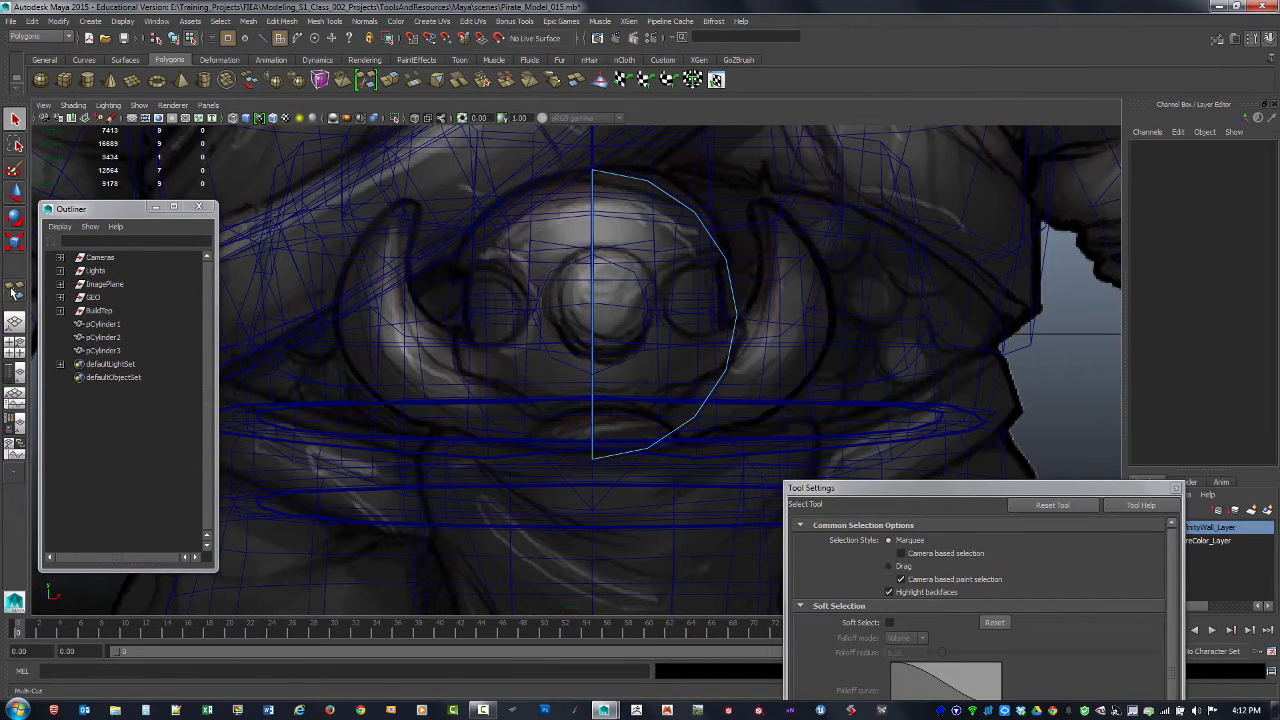
pyautogui.press('F8')
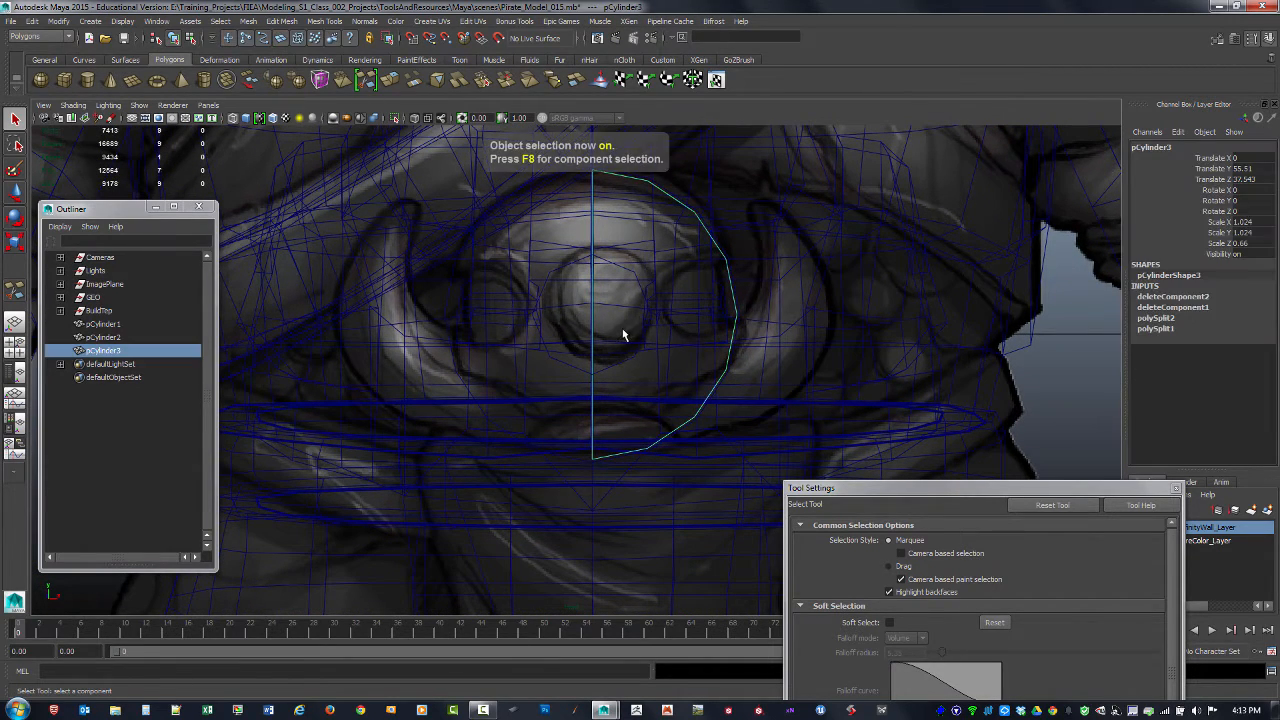
pyautogui.keyDown('shift'); pyautogui.moveTo(680, 260); pyautogui.dragTo(630, 262, button='right'); pyautogui.keyUp('shift')
pyautogui.click(725, 260)
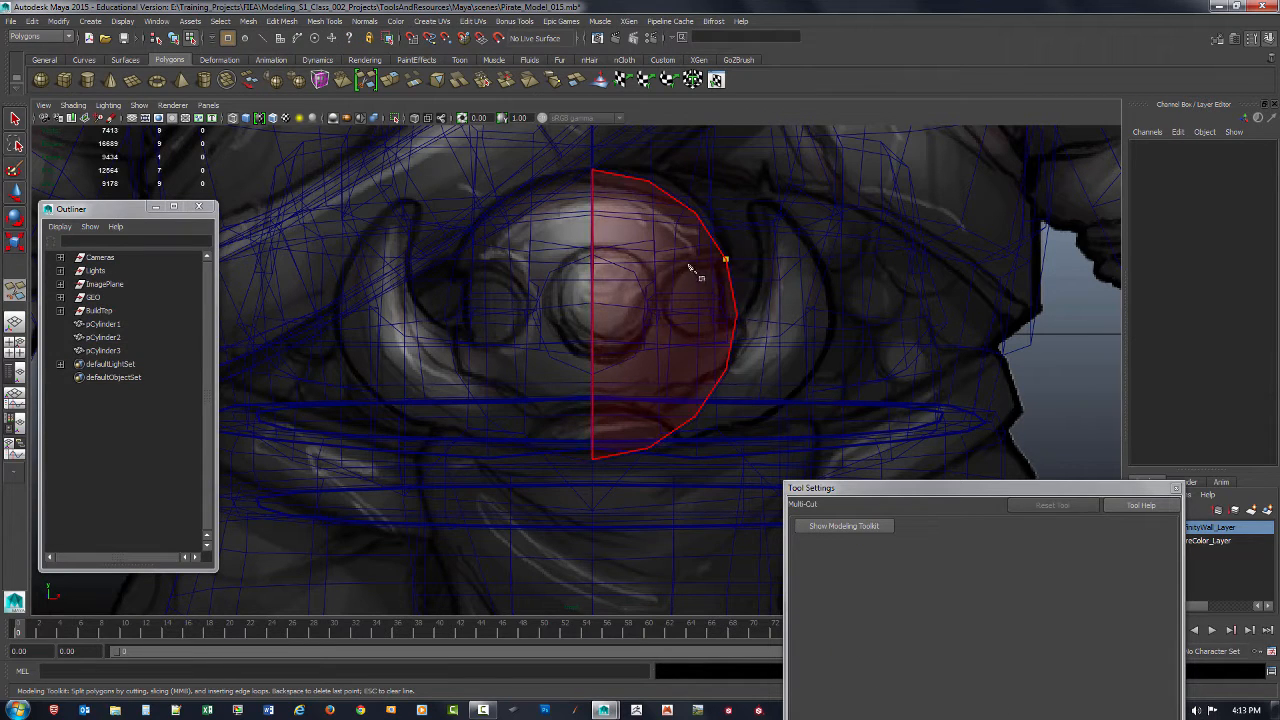
pyautogui.click(682, 270)
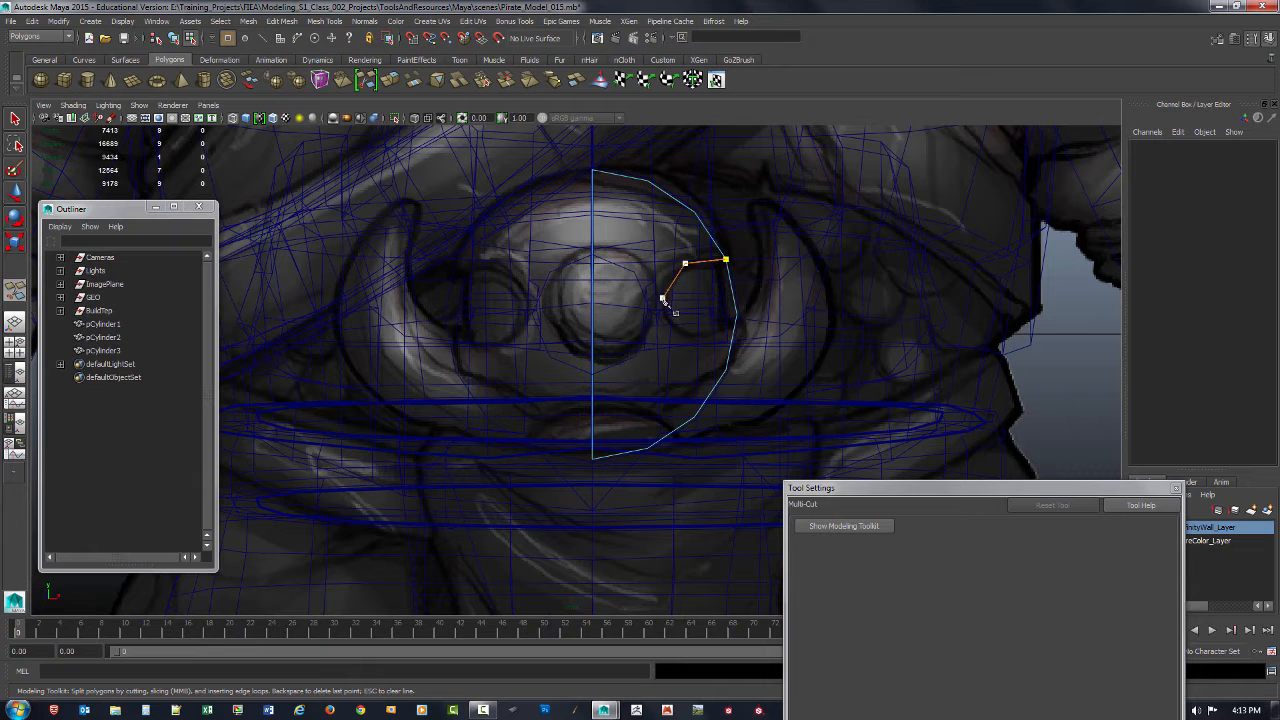
pyautogui.click(663, 312)
pyautogui.click(690, 341)
pyautogui.click(728, 372)
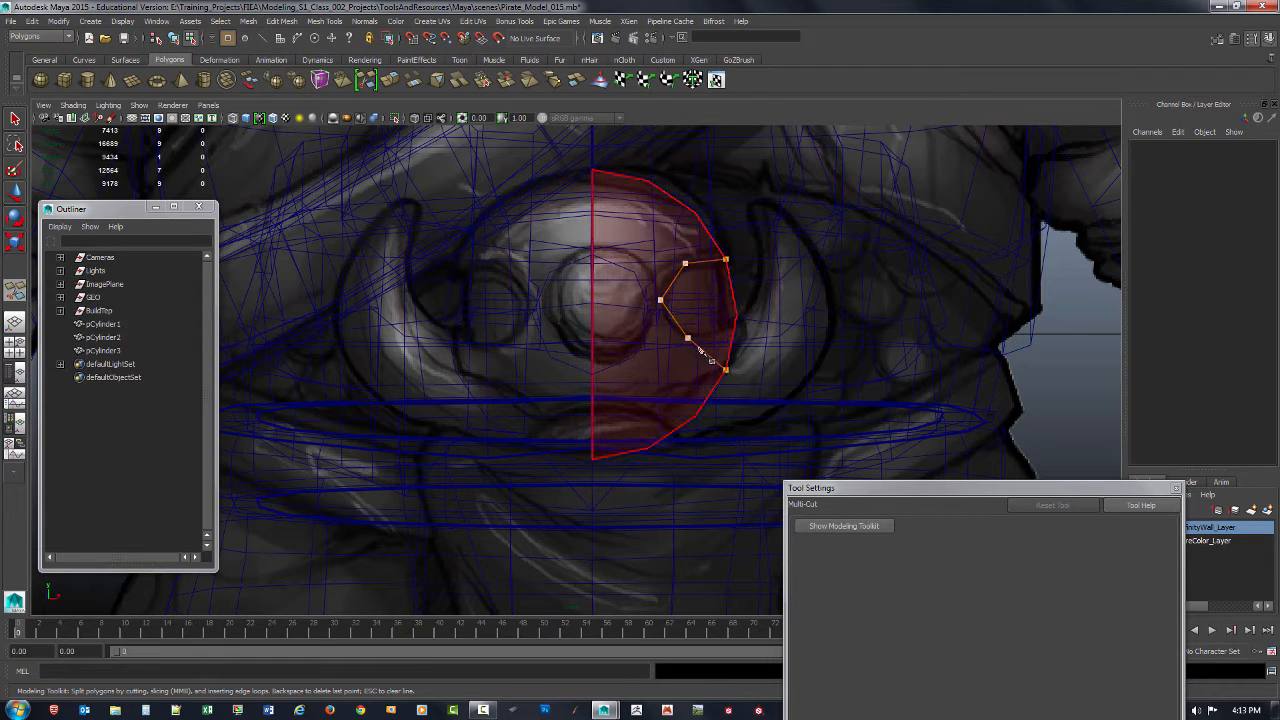
# Step: Adjust the inner points of the cut path to follow the reference circle's outline, and commit the cut
pyautogui.moveTo(689, 339); pyautogui.dragTo(680, 364)
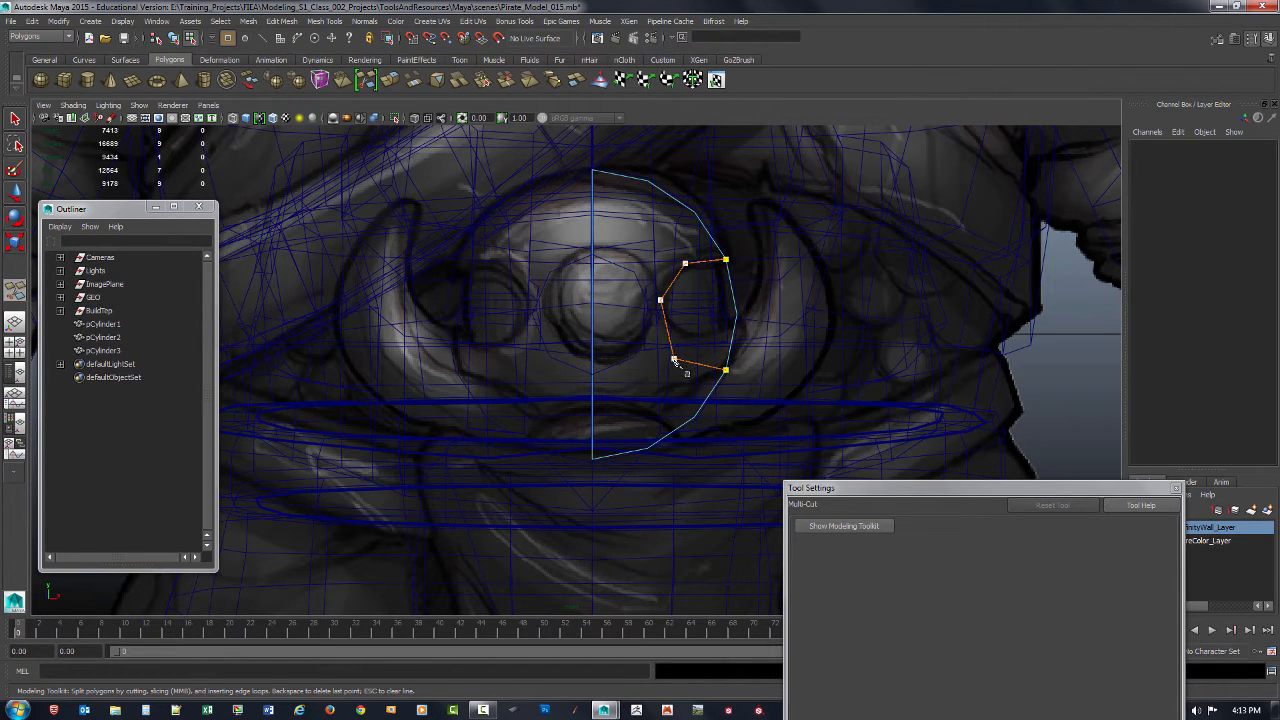
pyautogui.moveTo(660, 302); pyautogui.dragTo(656, 308)
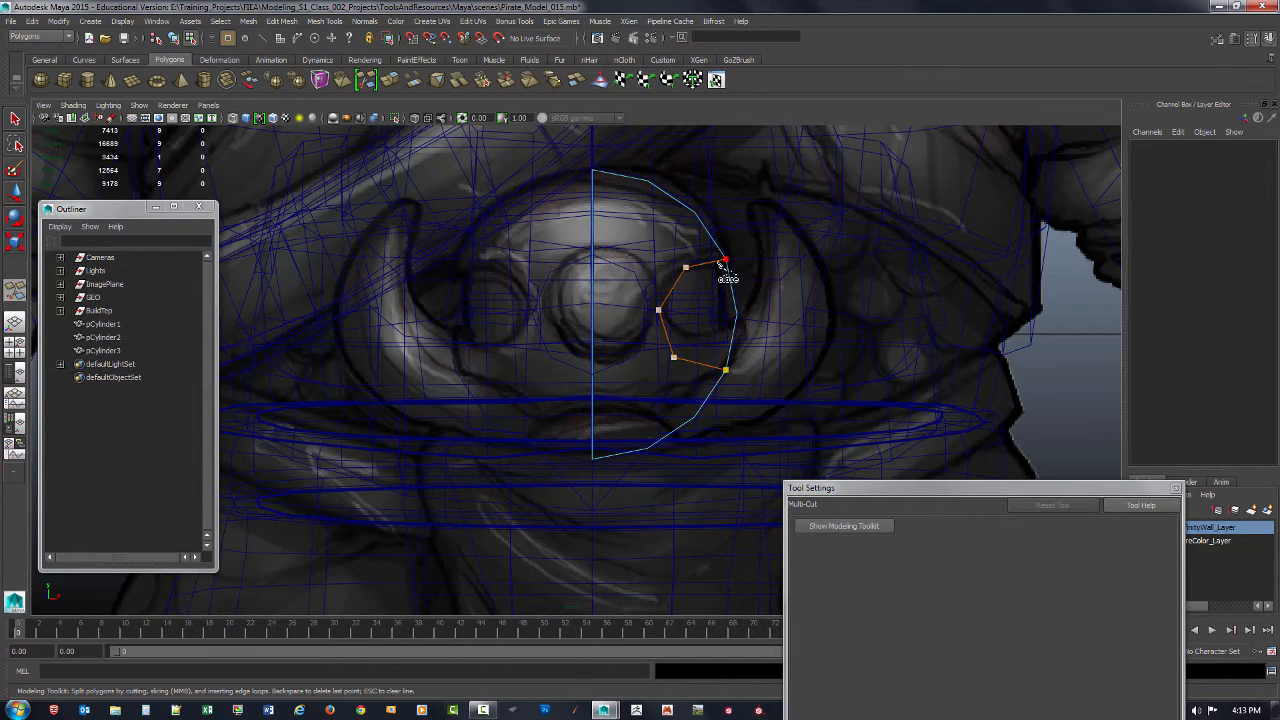
pyautogui.moveTo(674, 357); pyautogui.dragTo(684, 362)
pyautogui.moveTo(660, 311); pyautogui.dragTo(662, 312)
pyautogui.press('Return')
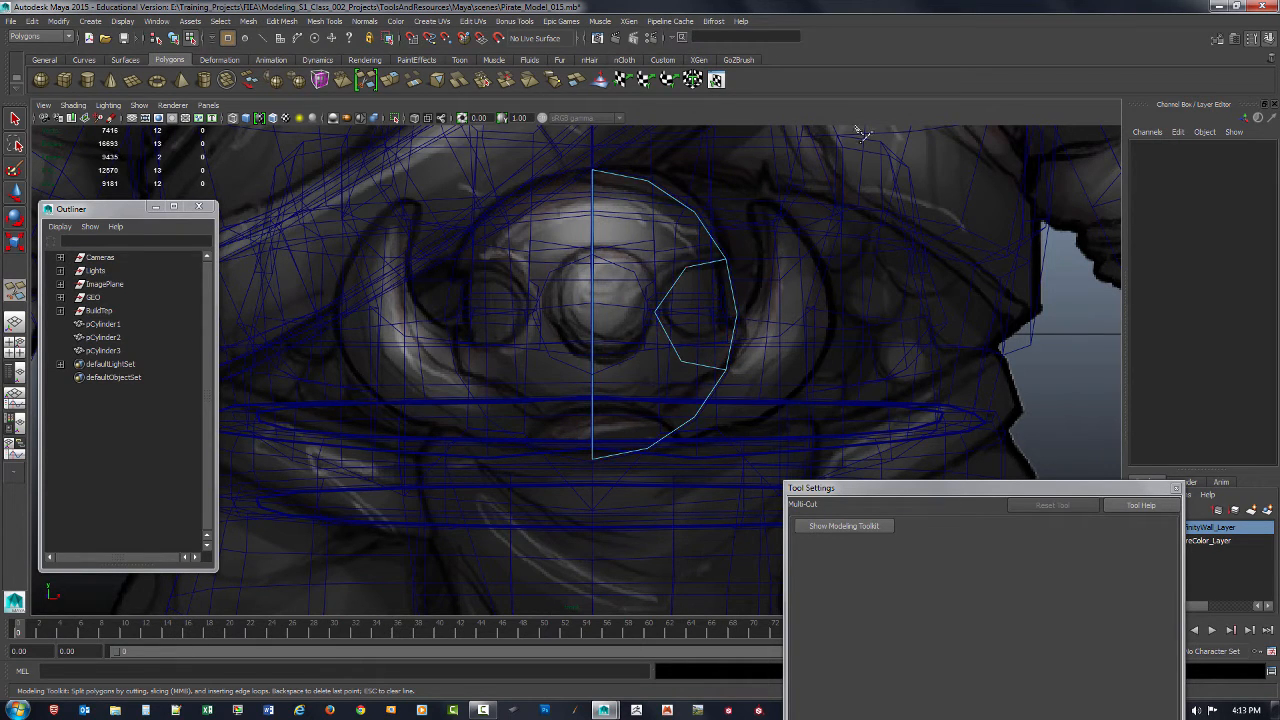
# Step: Delete the small polygon enclosed by the cut to open a notch in the half disc's outer edge
pyautogui.press('space')
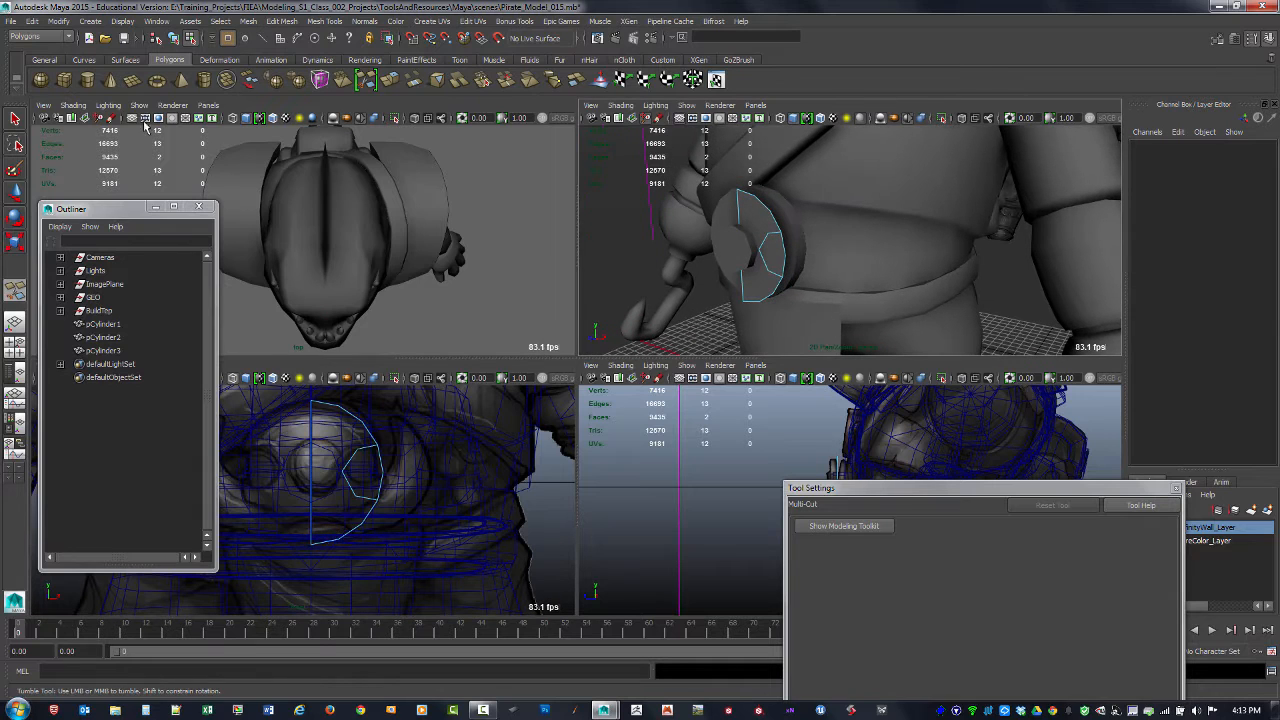
pyautogui.click(15, 119)
pyautogui.keyDown('alt'); pyautogui.moveTo(612, 256); pyautogui.dragTo(690, 265); pyautogui.keyUp('alt')
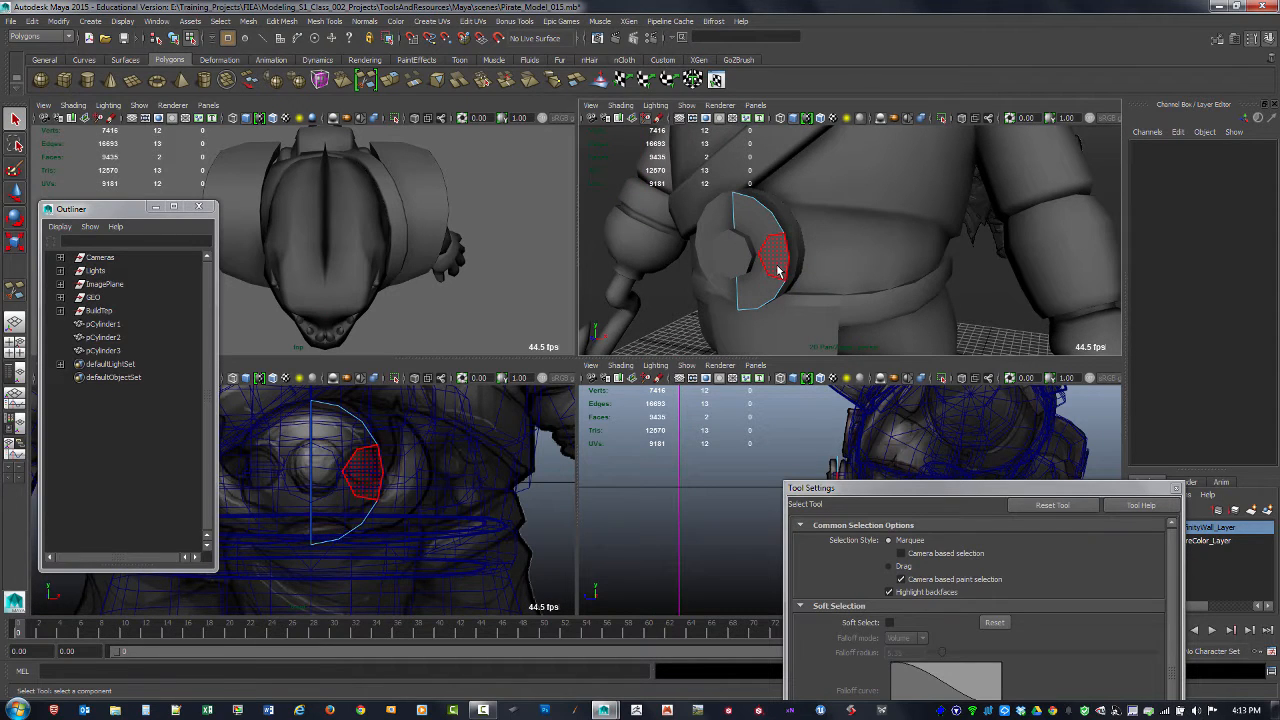
pyautogui.click(777, 270)
pyautogui.press('Delete')
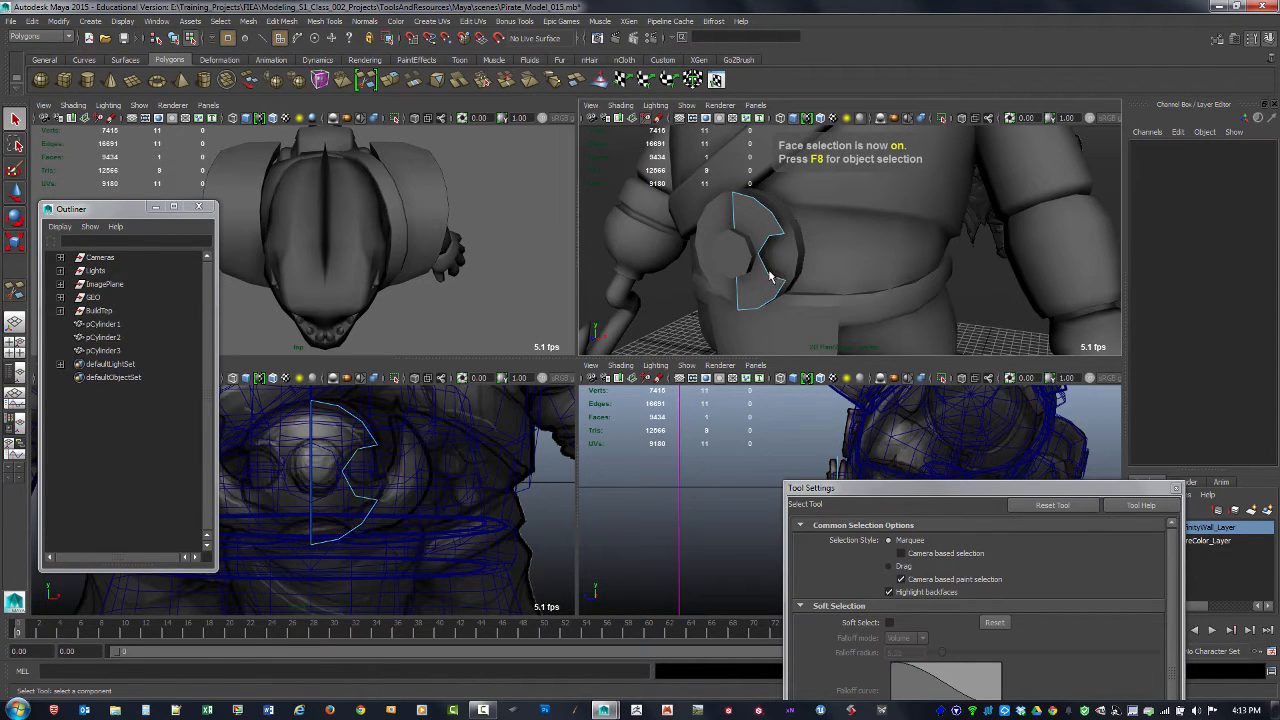
# Step: Select all vertices of the notched half disc and move them back along Z, closer to the large disc
pyautogui.keyDown('alt'); pyautogui.moveTo(777, 270); pyautogui.dragTo(743, 251); pyautogui.keyUp('alt')
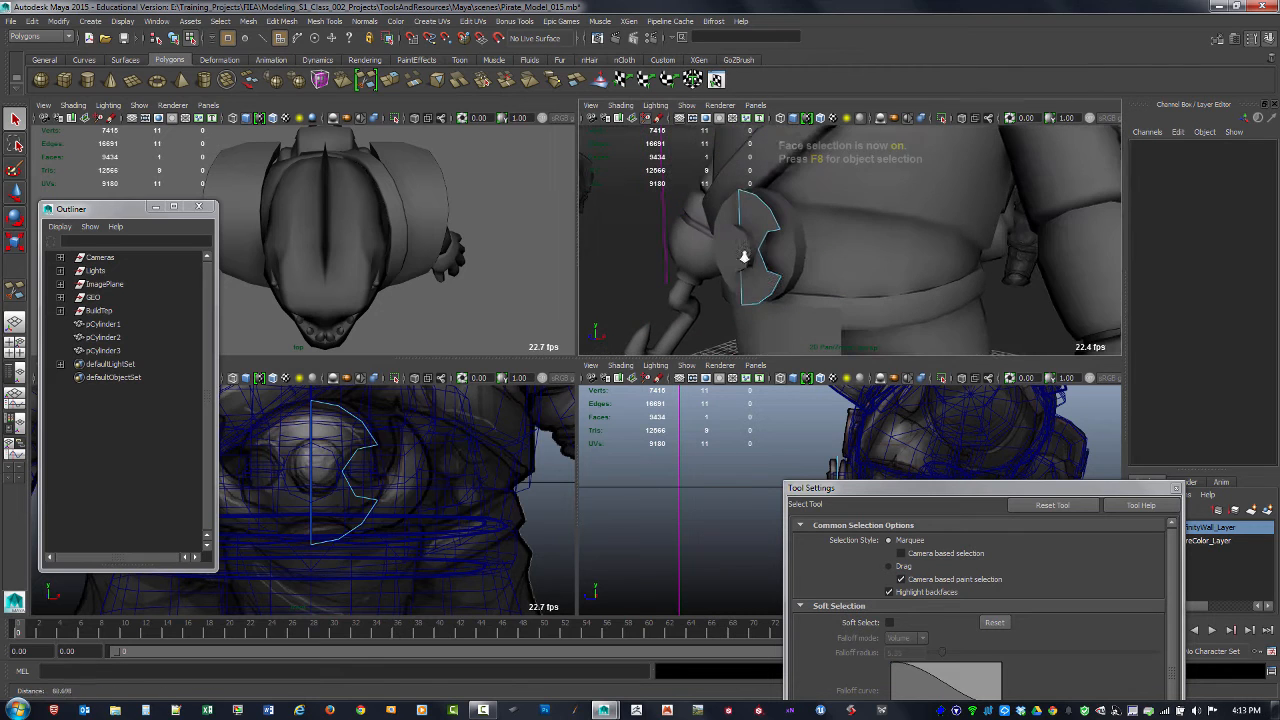
pyautogui.press('F9')
pyautogui.moveTo(700, 177); pyautogui.dragTo(822, 326)
pyautogui.press('w')
pyautogui.keyDown('alt'); pyautogui.moveTo(851, 263); pyautogui.dragTo(827, 267); pyautogui.keyUp('alt')
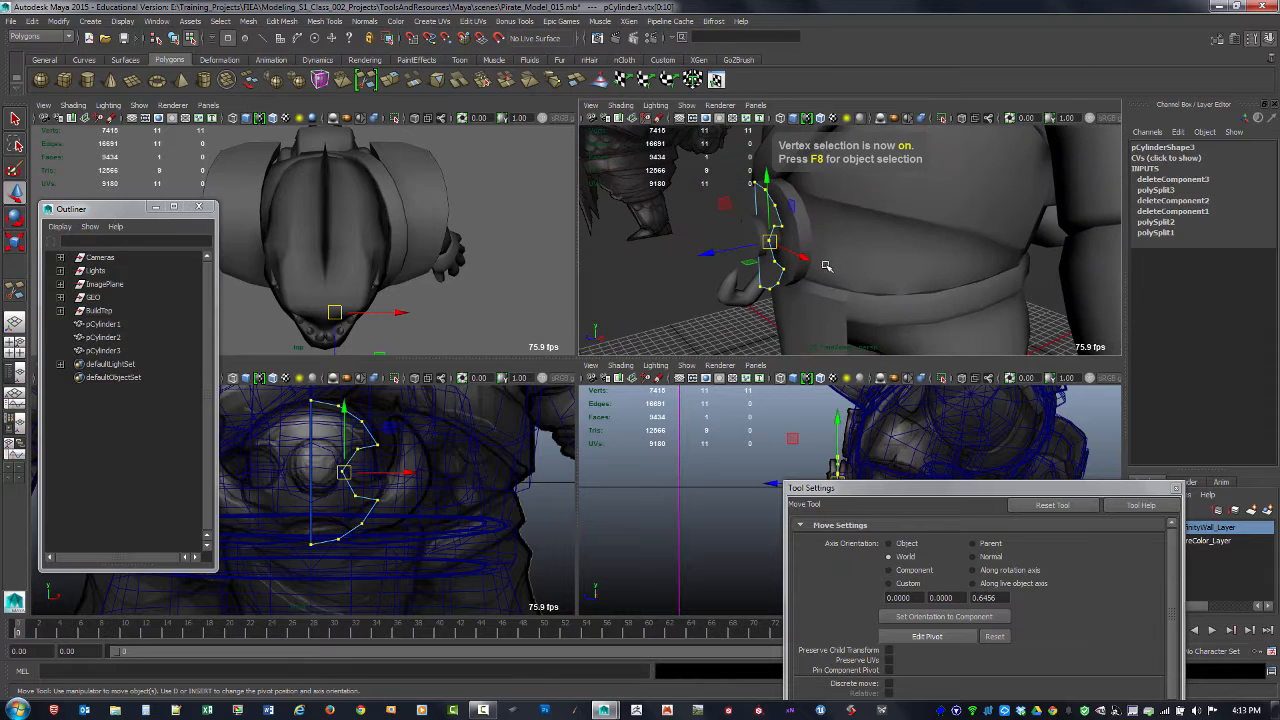
pyautogui.moveTo(738, 248); pyautogui.dragTo(815, 264)
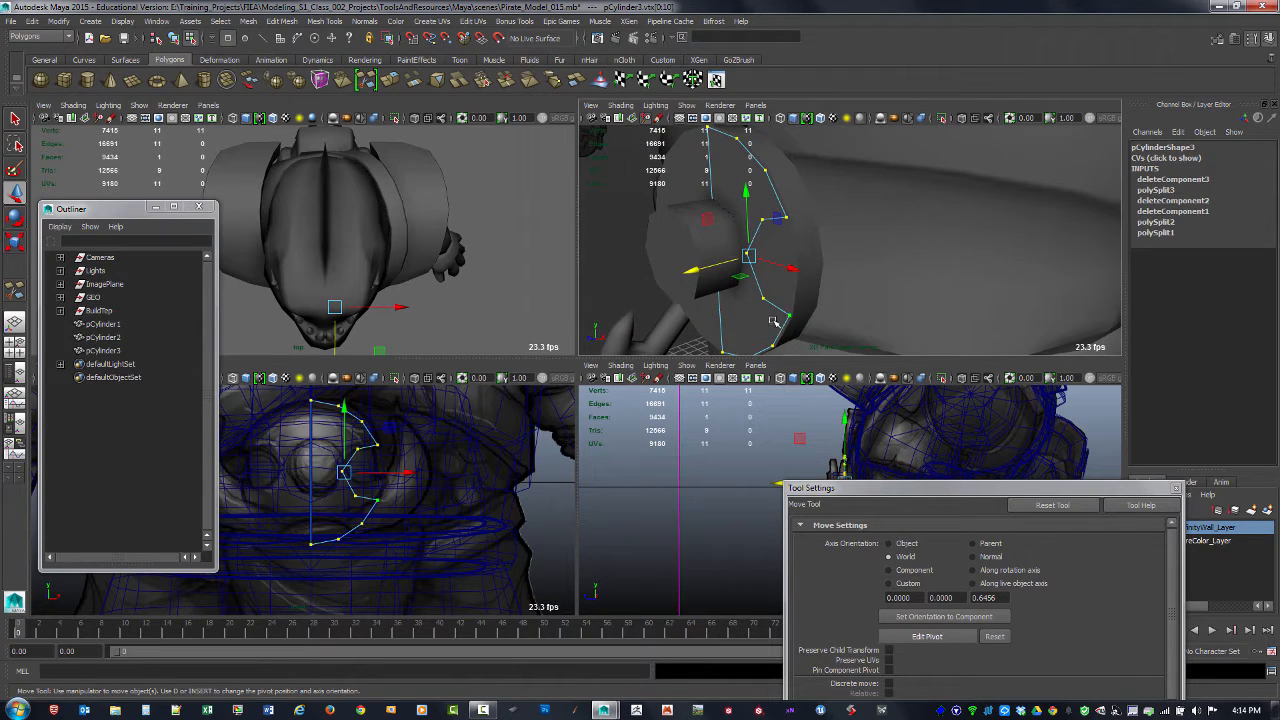
# Step: Select the notched half-disc face and extrude it forward to give it thickness
pyautogui.press('F11')
pyautogui.keyDown('alt'); pyautogui.moveTo(760, 320); pyautogui.dragTo(813, 276); pyautogui.keyUp('alt')
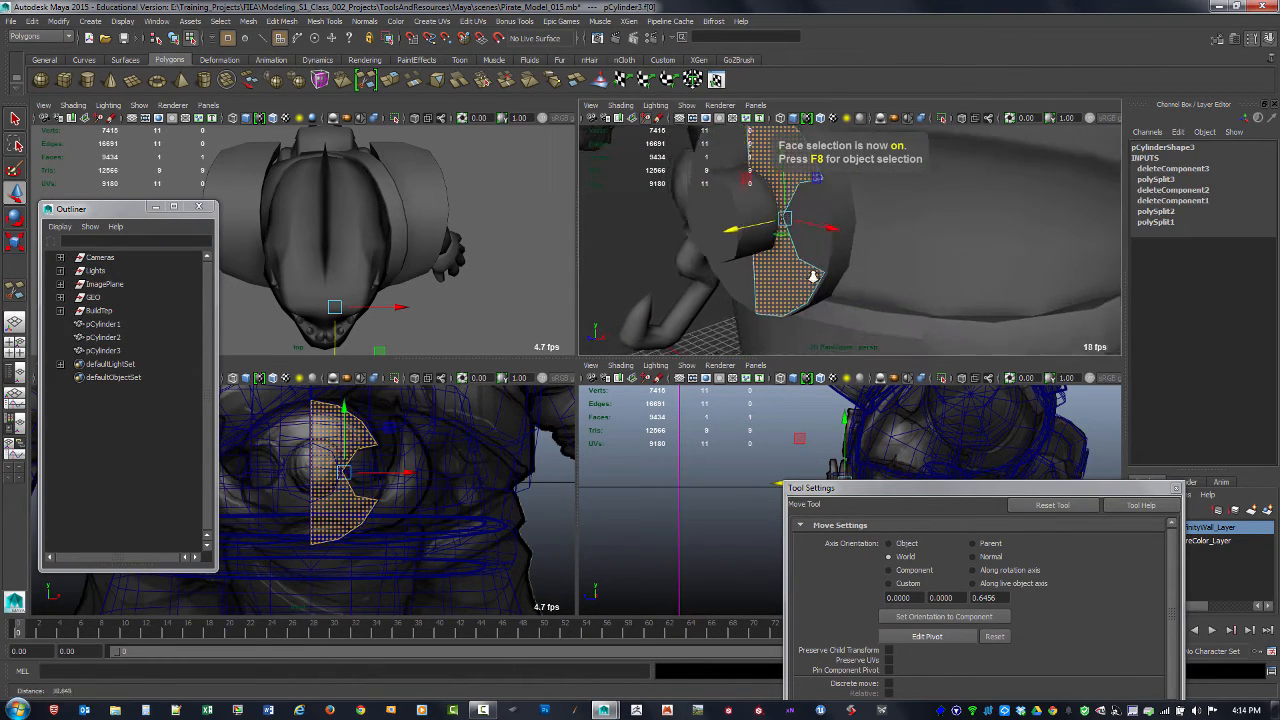
pyautogui.keyDown('alt'); pyautogui.moveTo(813, 276); pyautogui.dragTo(803, 286, button='right'); pyautogui.keyUp('alt')
pyautogui.keyDown('alt'); pyautogui.moveTo(803, 286); pyautogui.dragTo(796, 295); pyautogui.keyUp('alt')
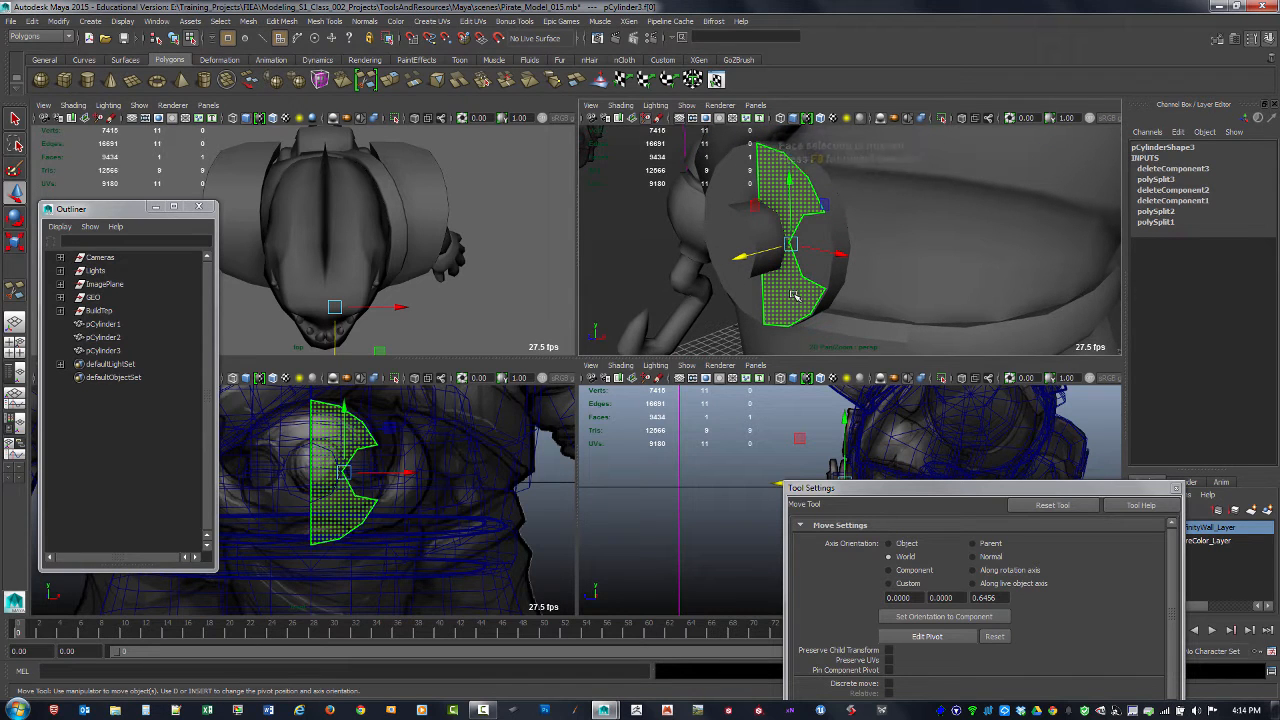
pyautogui.keyDown('shift'); pyautogui.rightClick(795, 296); pyautogui.keyUp('shift')
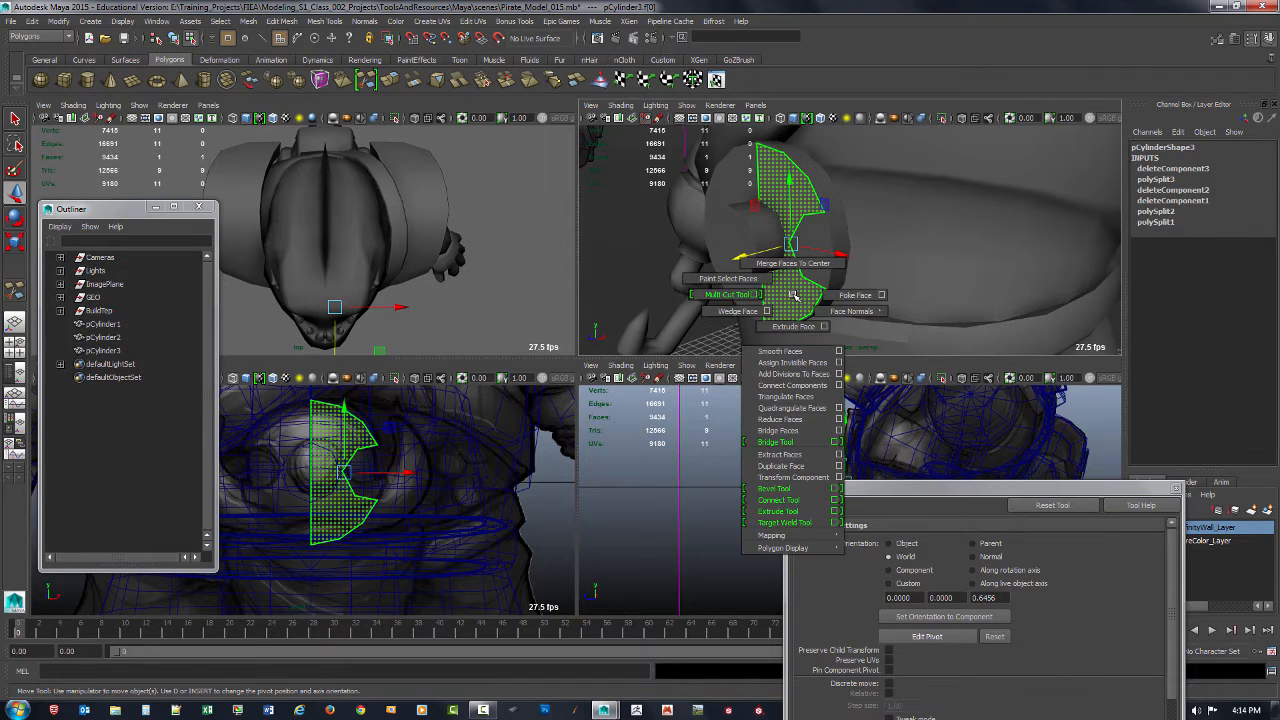
pyautogui.click(793, 327)
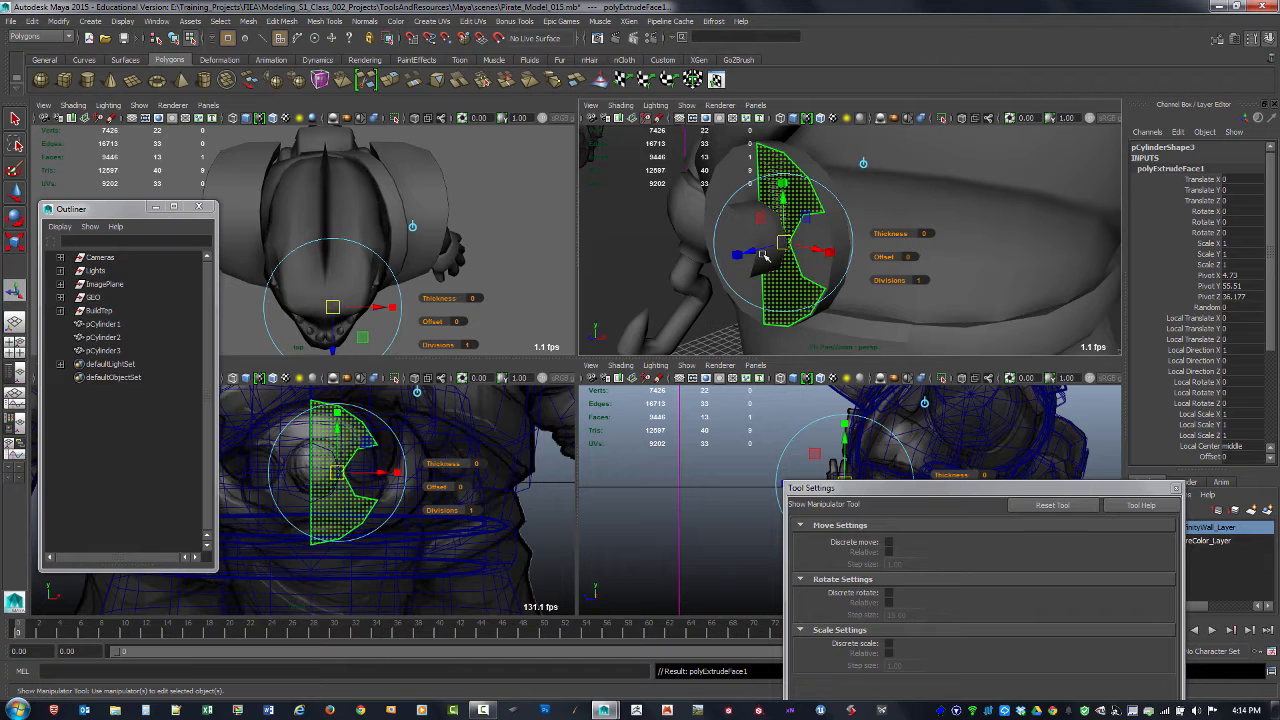
pyautogui.moveTo(742, 254); pyautogui.dragTo(738, 257)
pyautogui.keyDown('alt'); pyautogui.moveTo(738, 257); pyautogui.dragTo(987, 231); pyautogui.keyUp('alt')
# Step: Delete the extruded piece's narrow side face along the vertical centre line
pyautogui.click(987, 231)
pyautogui.click(771, 209)
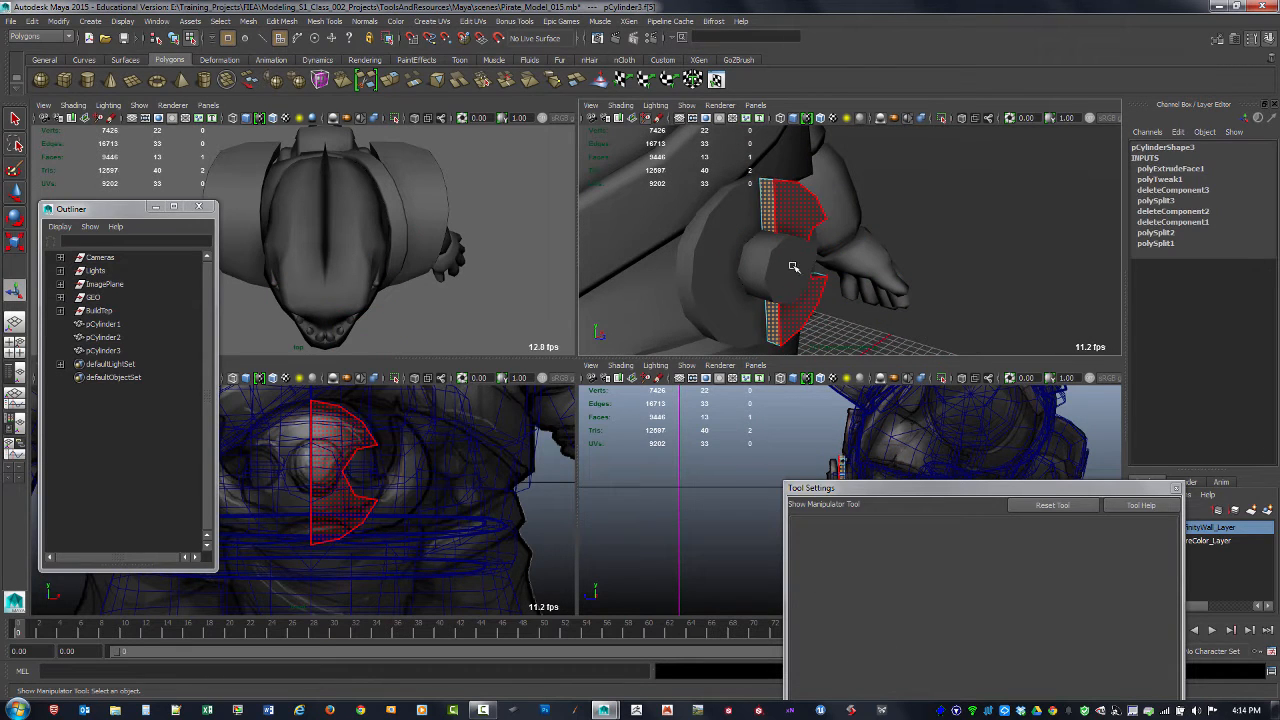
pyautogui.press('Delete')
# Step: Remove the extrusion's front and remaining side faces, leaving a single flat notched face
pyautogui.keyDown('alt'); pyautogui.moveTo(789, 297); pyautogui.dragTo(802, 261); pyautogui.keyUp('alt')
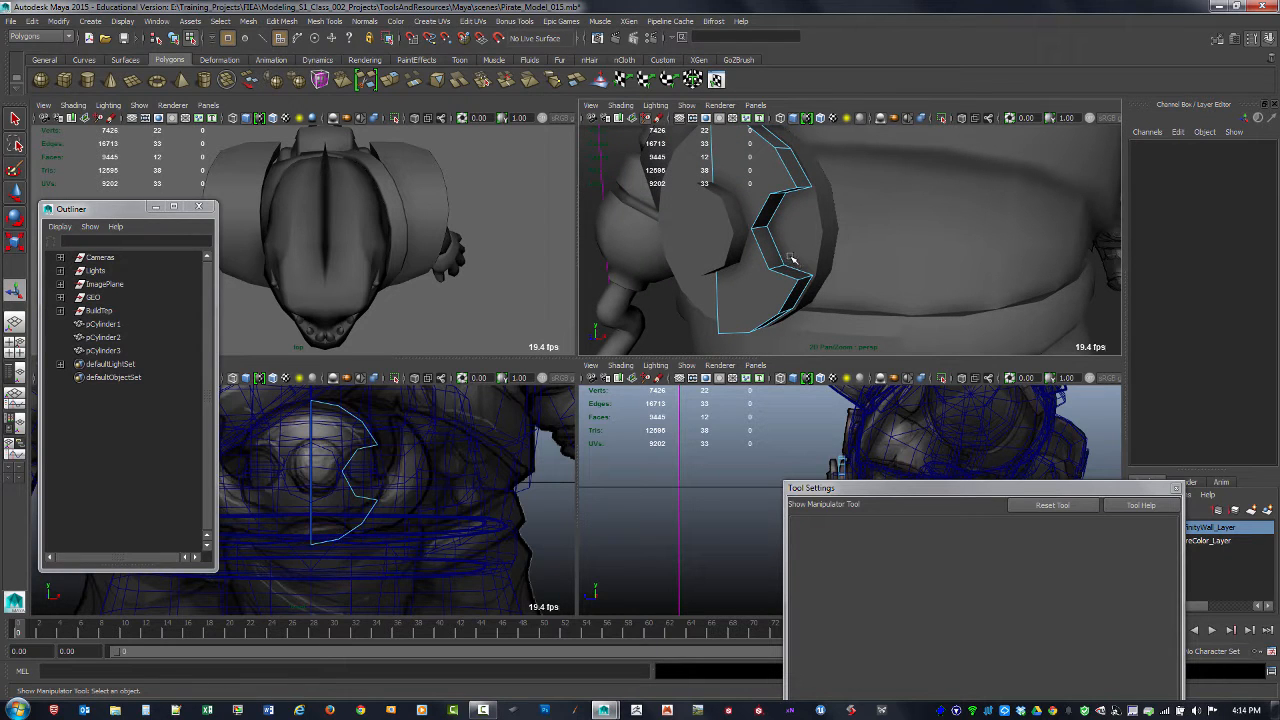
pyautogui.keyDown('alt'); pyautogui.moveTo(771, 236); pyautogui.dragTo(790, 215); pyautogui.keyUp('alt')
pyautogui.click(808, 182)
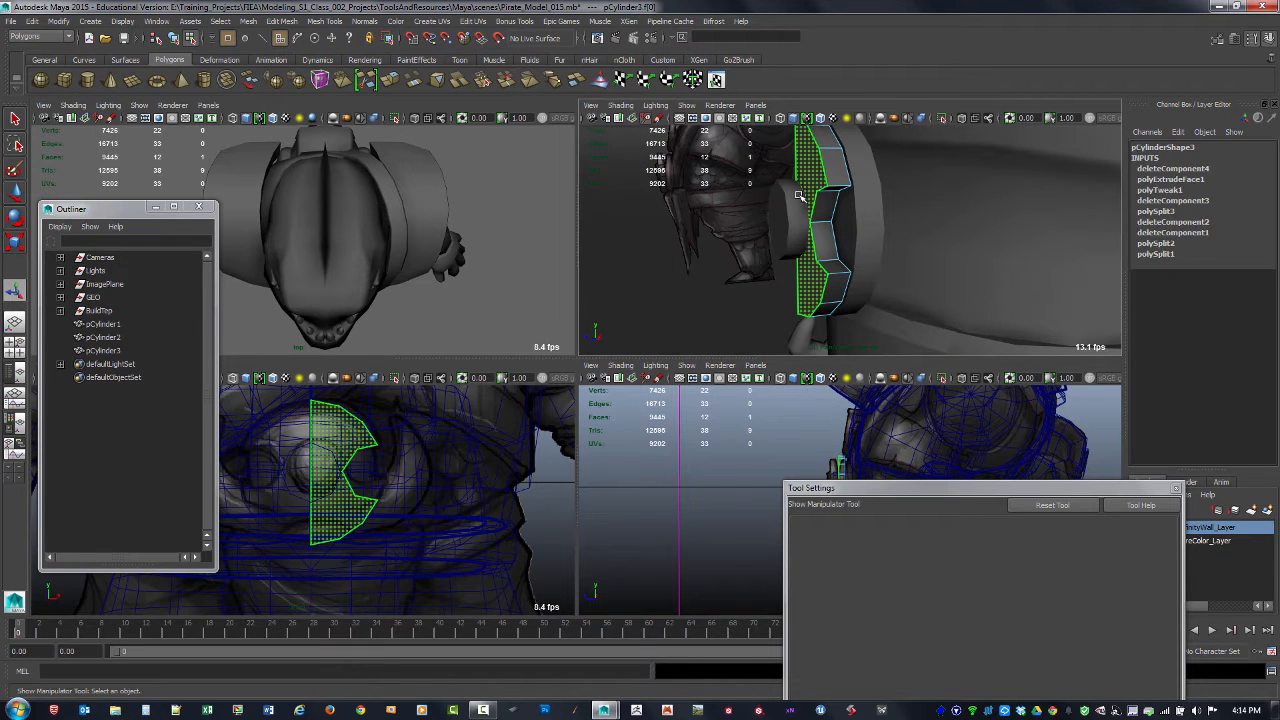
pyautogui.press('Delete')
pyautogui.hotkey('ctrl', 'z')
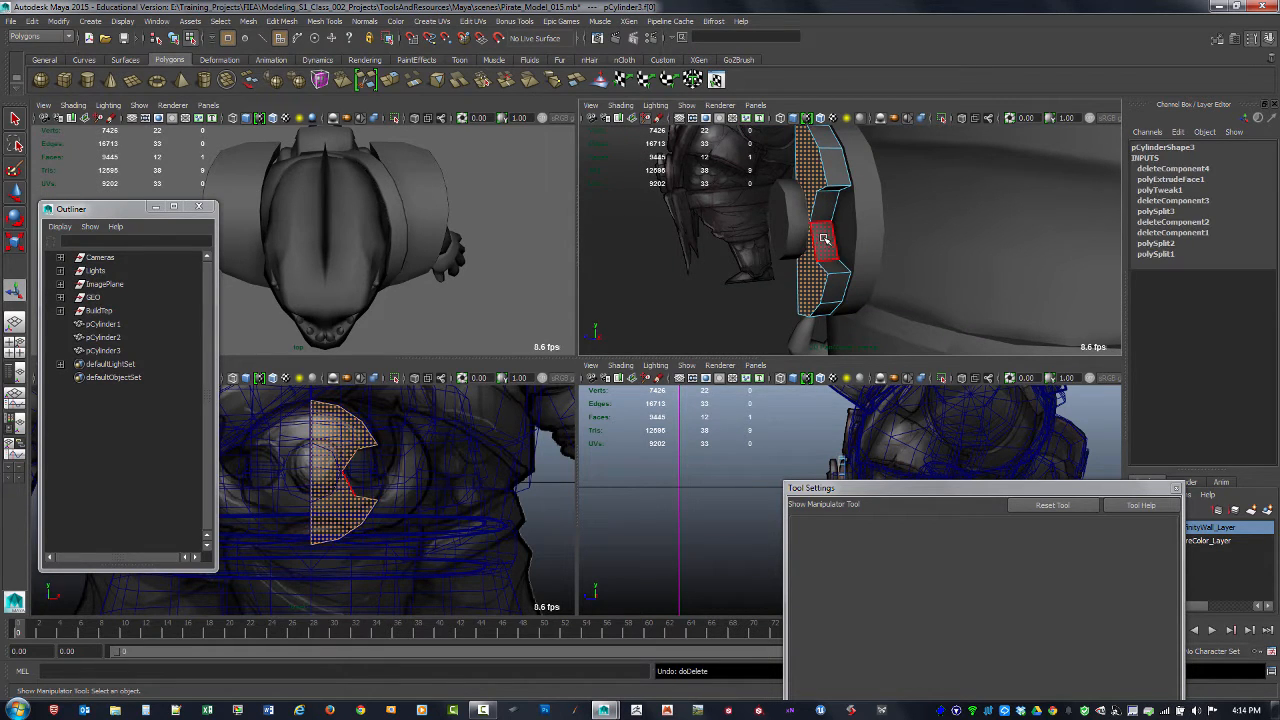
pyautogui.doubleClick(817, 240)
pyautogui.press('Delete')
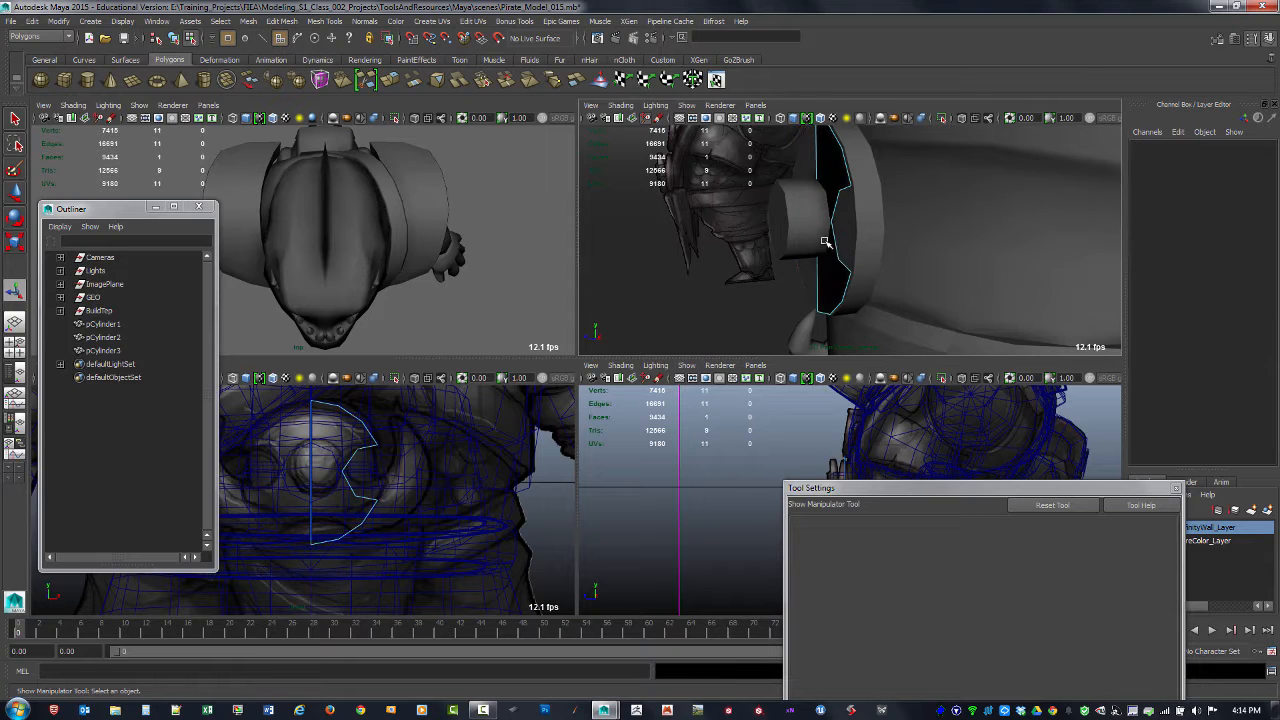
# Step: With Multi-Cut, split the notched face horizontally from the notch's innermost vertex to the straight centre edge
pyautogui.keyDown('alt'); pyautogui.moveTo(746, 276); pyautogui.dragTo(858, 260); pyautogui.keyUp('alt')
pyautogui.keyDown('alt'); pyautogui.moveTo(808, 240); pyautogui.dragTo(874, 266, button='right'); pyautogui.keyUp('alt')
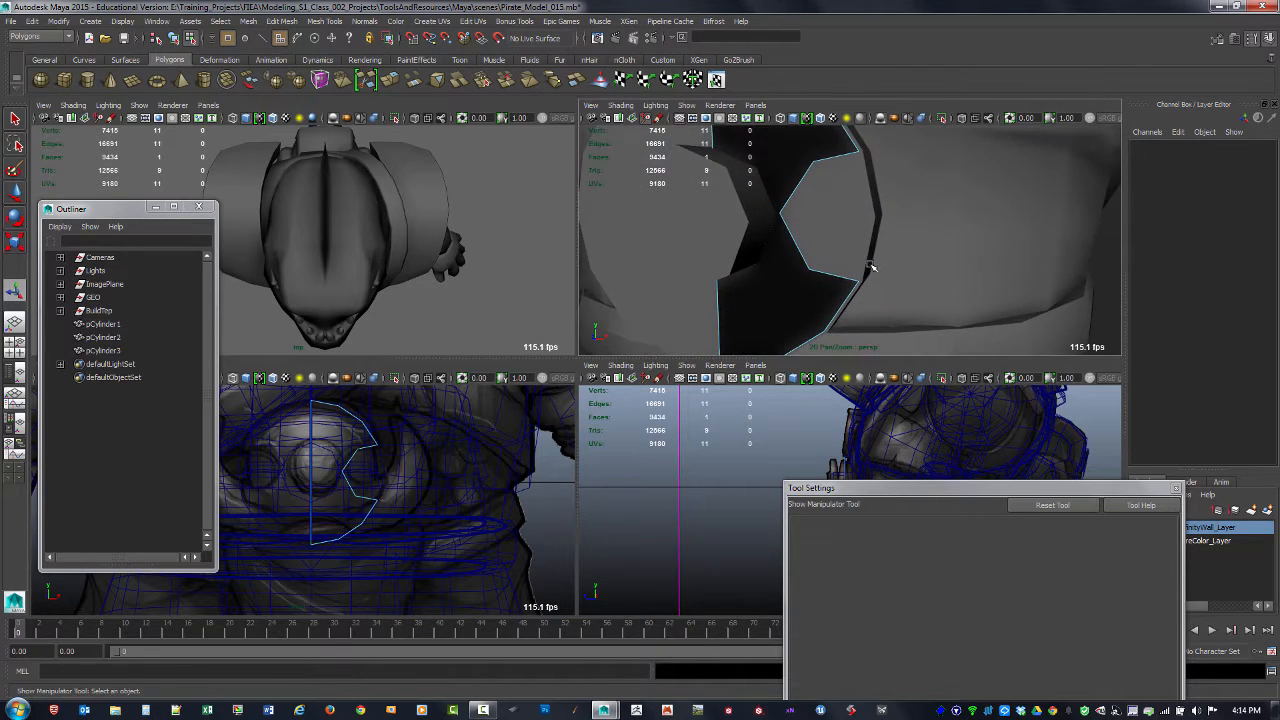
pyautogui.keyDown('alt'); pyautogui.moveTo(874, 266); pyautogui.dragTo(877, 268); pyautogui.keyUp('alt')
pyautogui.keyDown('alt'); pyautogui.moveTo(806, 291); pyautogui.dragTo(818, 290); pyautogui.keyUp('alt')
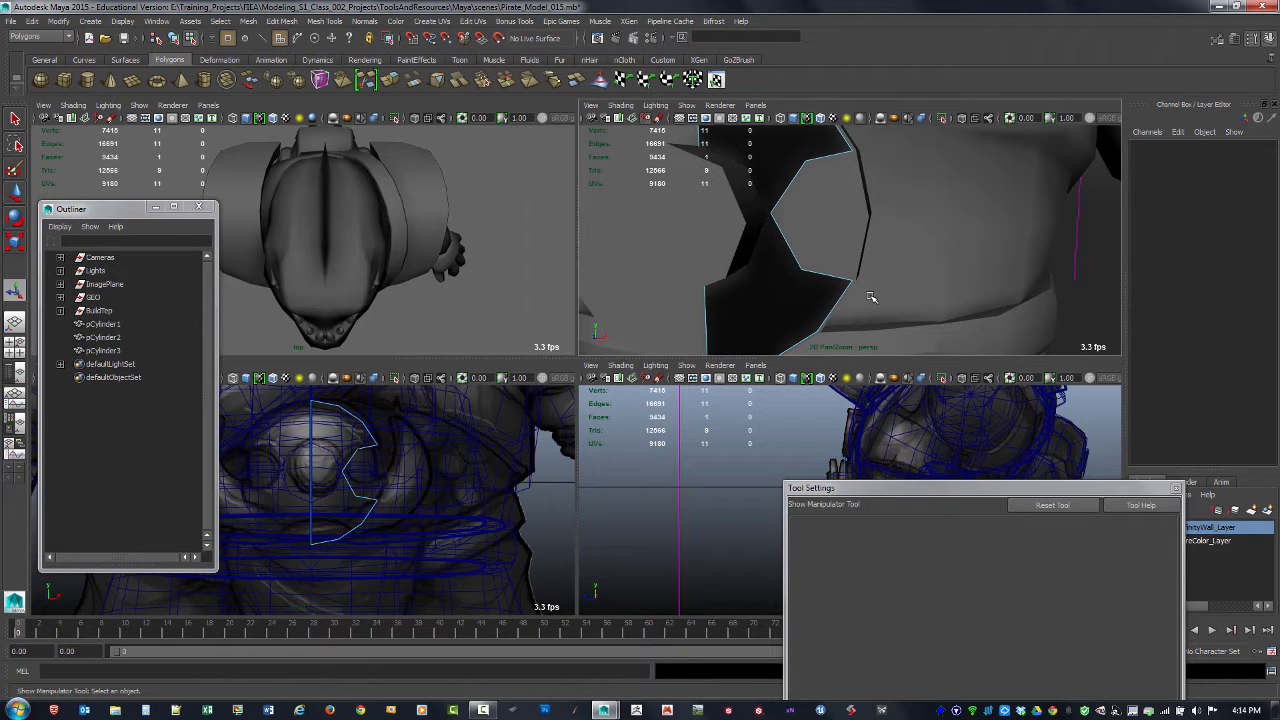
pyautogui.press('F8')
pyautogui.keyDown('shift'); pyautogui.moveTo(792, 256); pyautogui.dragTo(738, 256, button='right'); pyautogui.keyUp('shift')
pyautogui.click(756, 217)
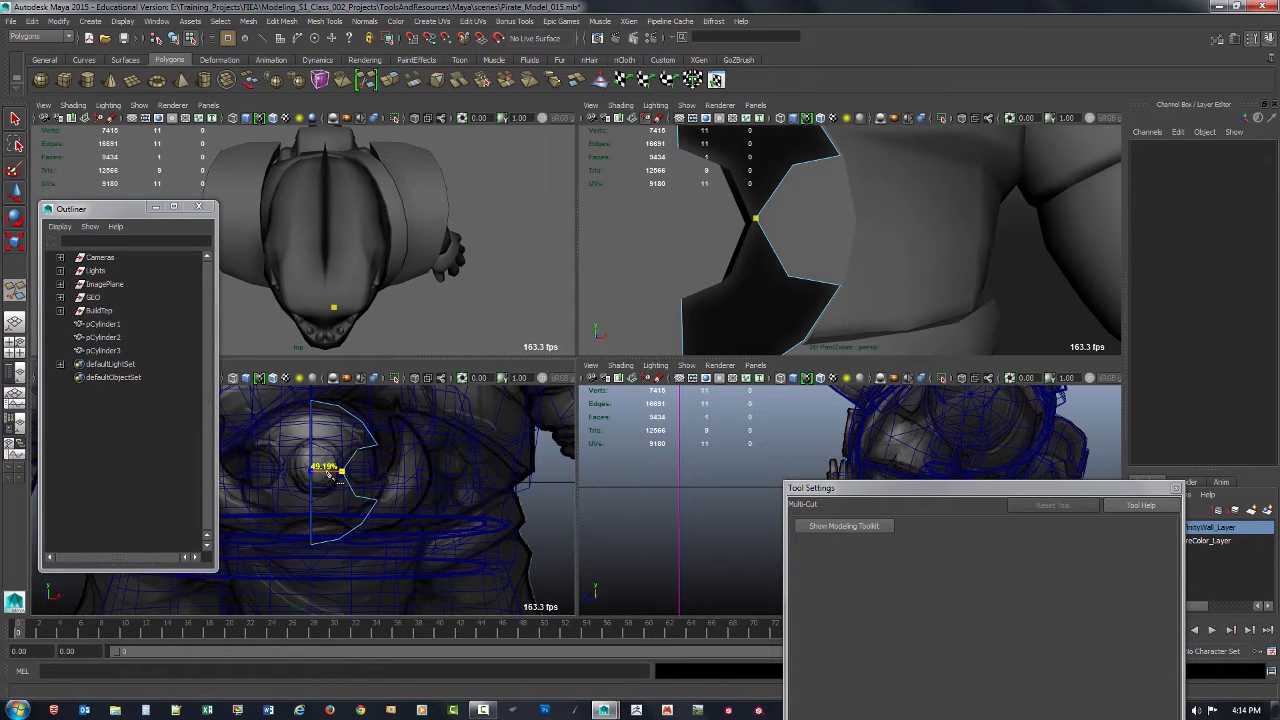
pyautogui.click(335, 478)
pyautogui.press('Return')
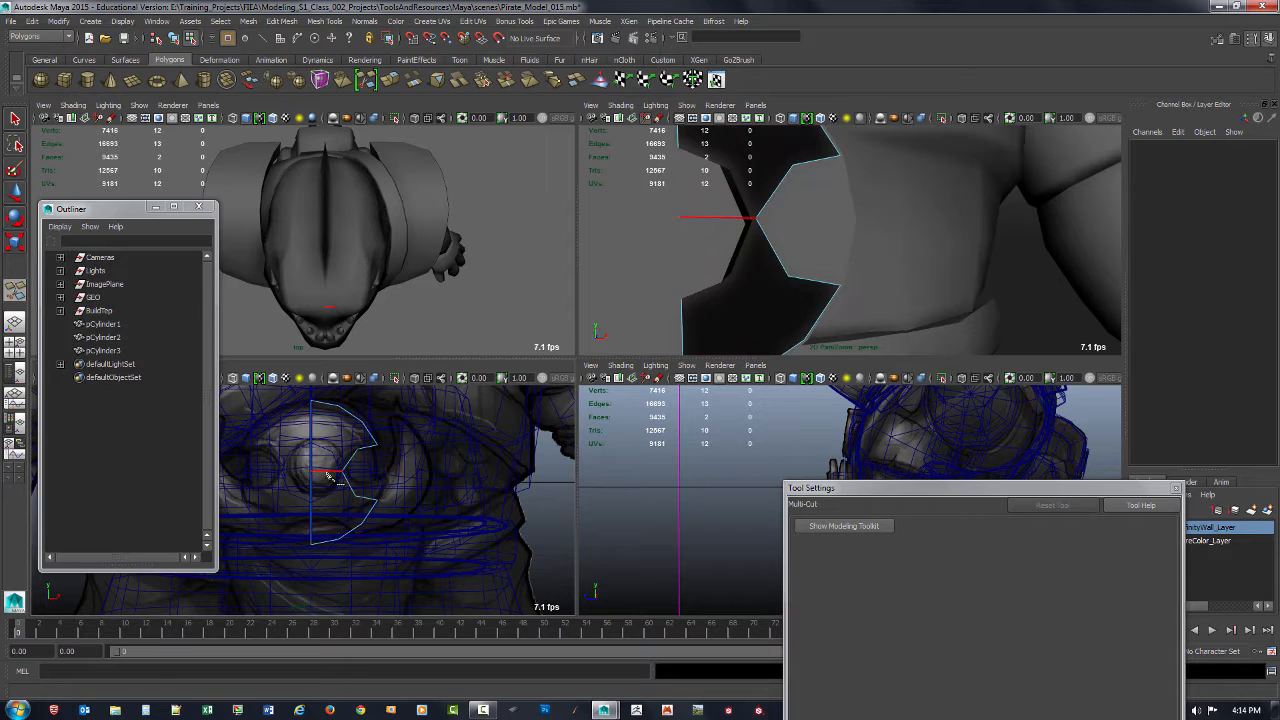
# Step: With Multi-Cut, cut the upper half from the upper notch corner through an interior point to the straight centre edge
pyautogui.keyDown('alt'); pyautogui.moveTo(378, 470); pyautogui.dragTo(400, 496, button='middle'); pyautogui.keyUp('alt')
pyautogui.press('space')
pyautogui.keyDown('alt'); pyautogui.moveTo(406, 491); pyautogui.dragTo(634, 446, button='right'); pyautogui.keyUp('alt')
pyautogui.keyDown('alt'); pyautogui.moveTo(634, 446); pyautogui.dragTo(525, 491, button='middle'); pyautogui.keyUp('alt')
pyautogui.click(630, 413)
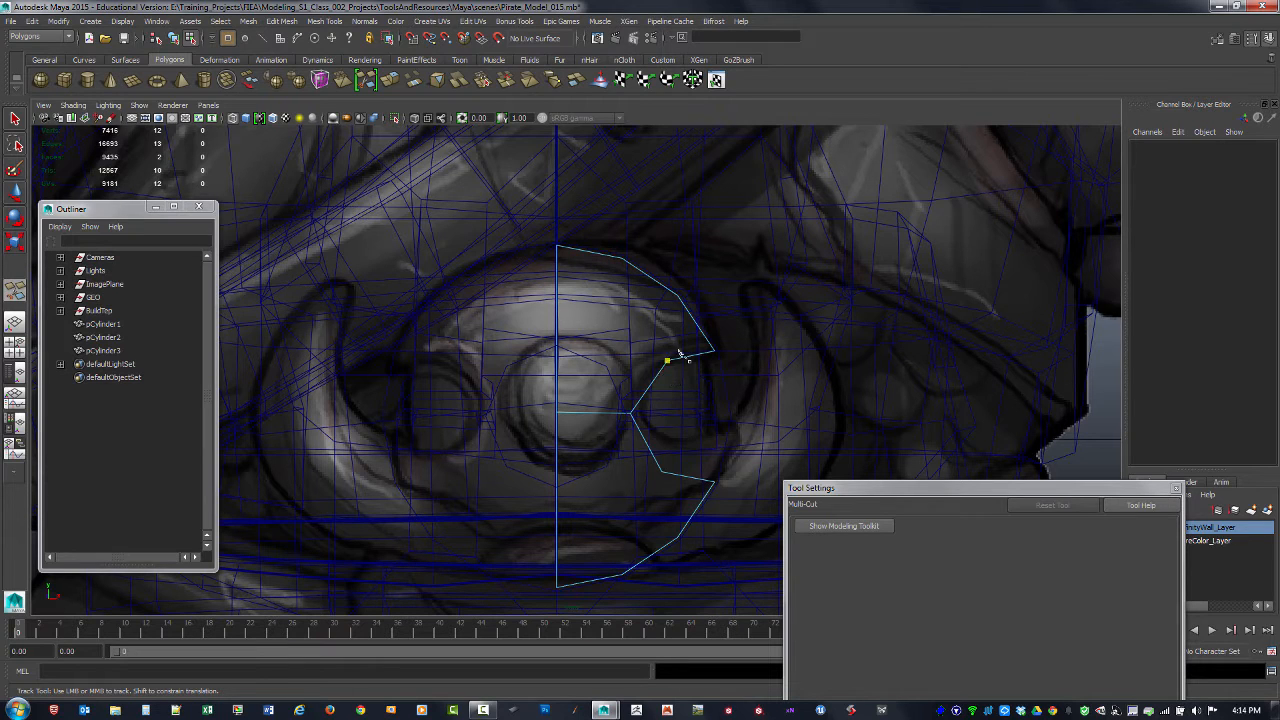
pyautogui.click(647, 332)
pyautogui.click(610, 300)
pyautogui.click(559, 288)
pyautogui.click(666, 357)
pyautogui.click(557, 291)
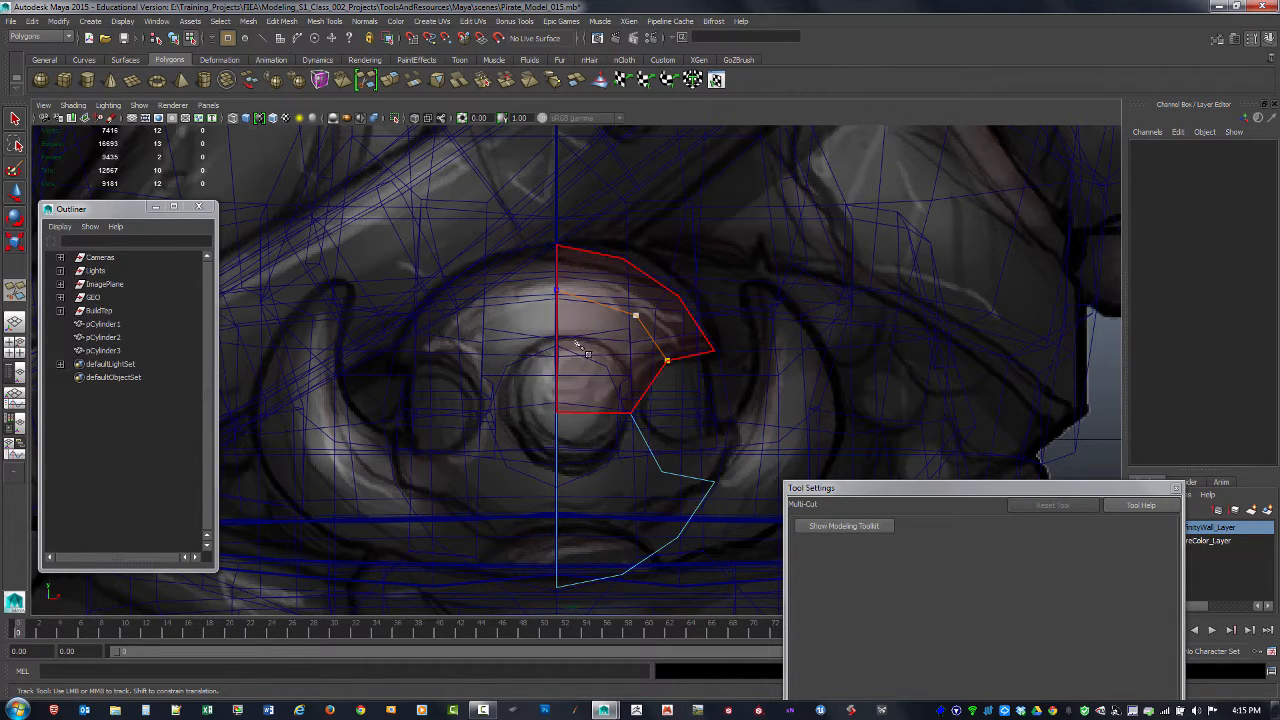
pyautogui.rightClick(590, 338)
# Step: Cut from the new interior vertex of the upper half to the two nearest outer rim vertices
pyautogui.click(635, 315)
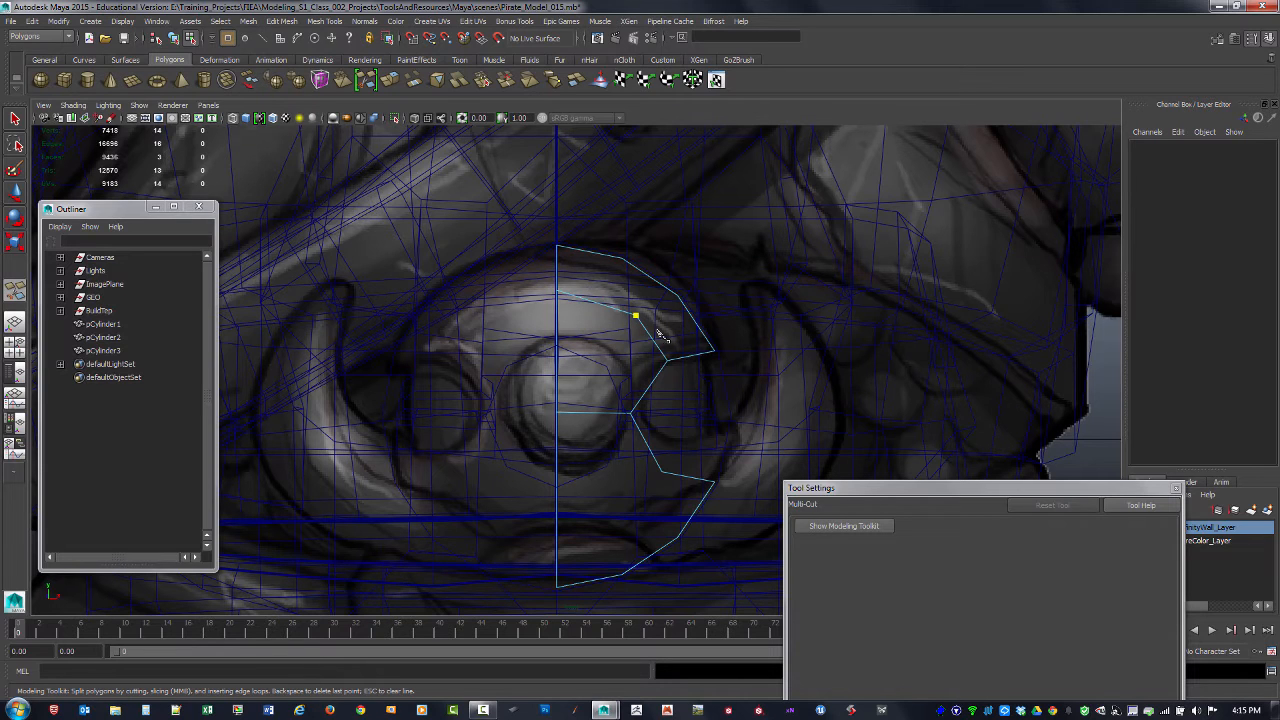
pyautogui.click(621, 259)
pyautogui.press('BackSpace')
pyautogui.click(677, 296)
# Step: Cut the lower half from its notch corner through an interior point to the centre edge, and join that point to two rim vertices
pyautogui.click(661, 473)
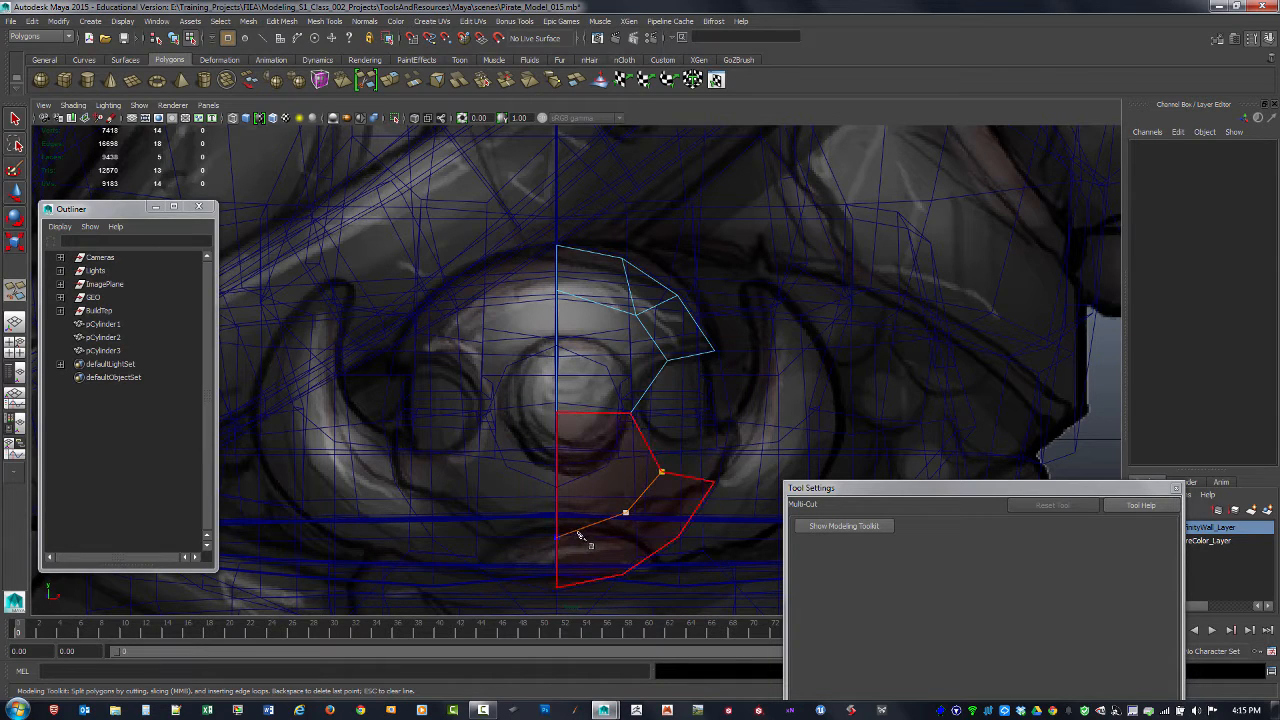
pyautogui.rightClick(579, 534)
pyautogui.click(628, 515)
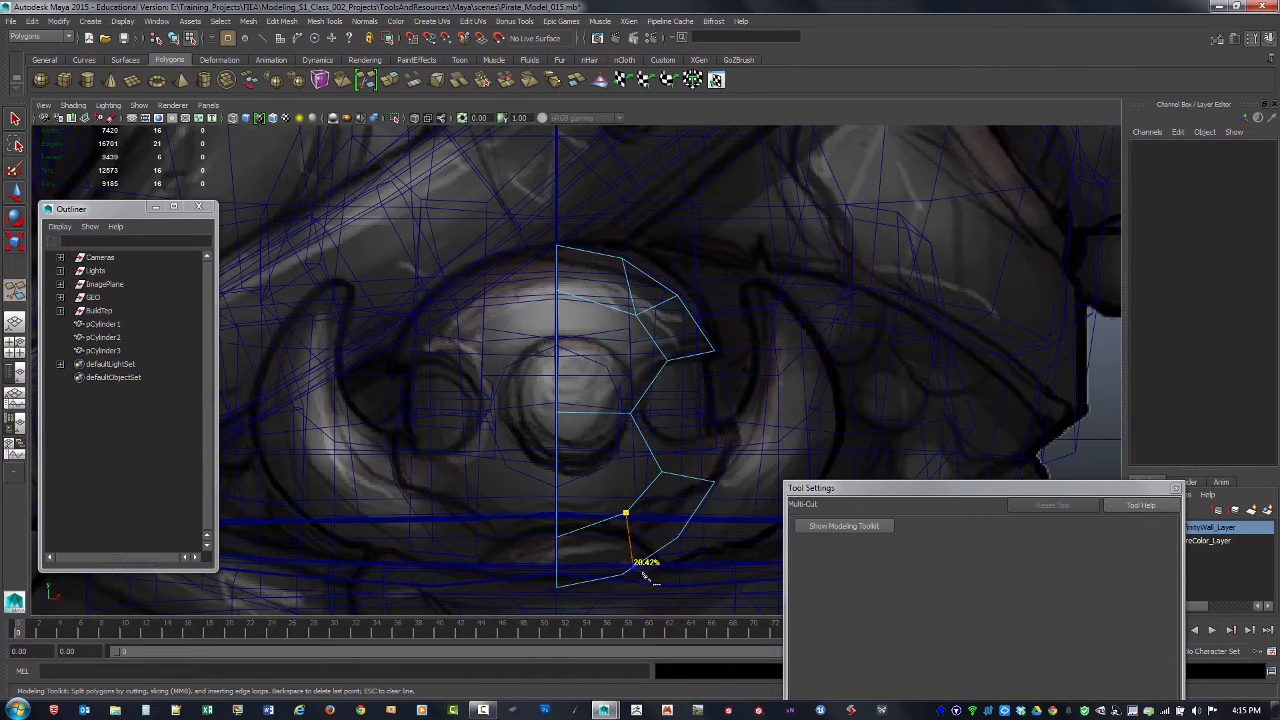
pyautogui.click(624, 574)
pyautogui.rightClick(632, 515)
pyautogui.click(625, 512)
pyautogui.click(677, 538)
pyautogui.rightClick(712, 540)
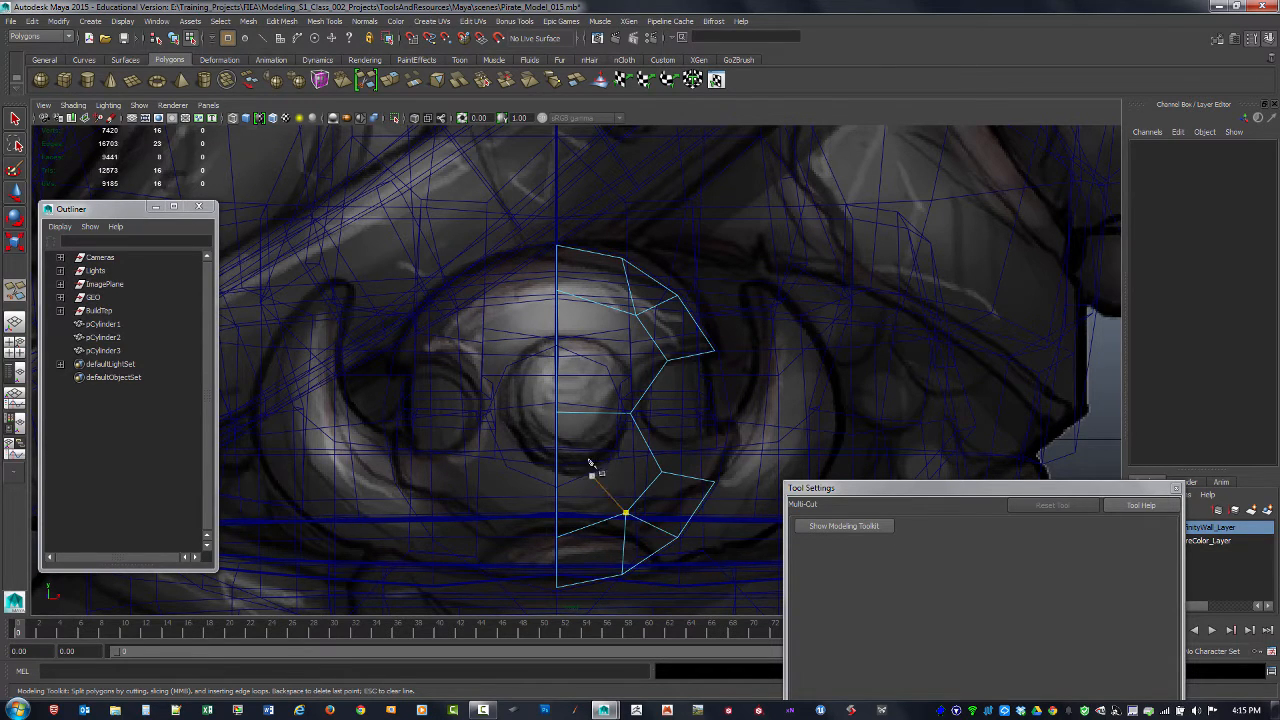
# Step: Connect the upper and lower interior vertices to the notch's innermost vertex and leave Multi-Cut
pyautogui.click(635, 316)
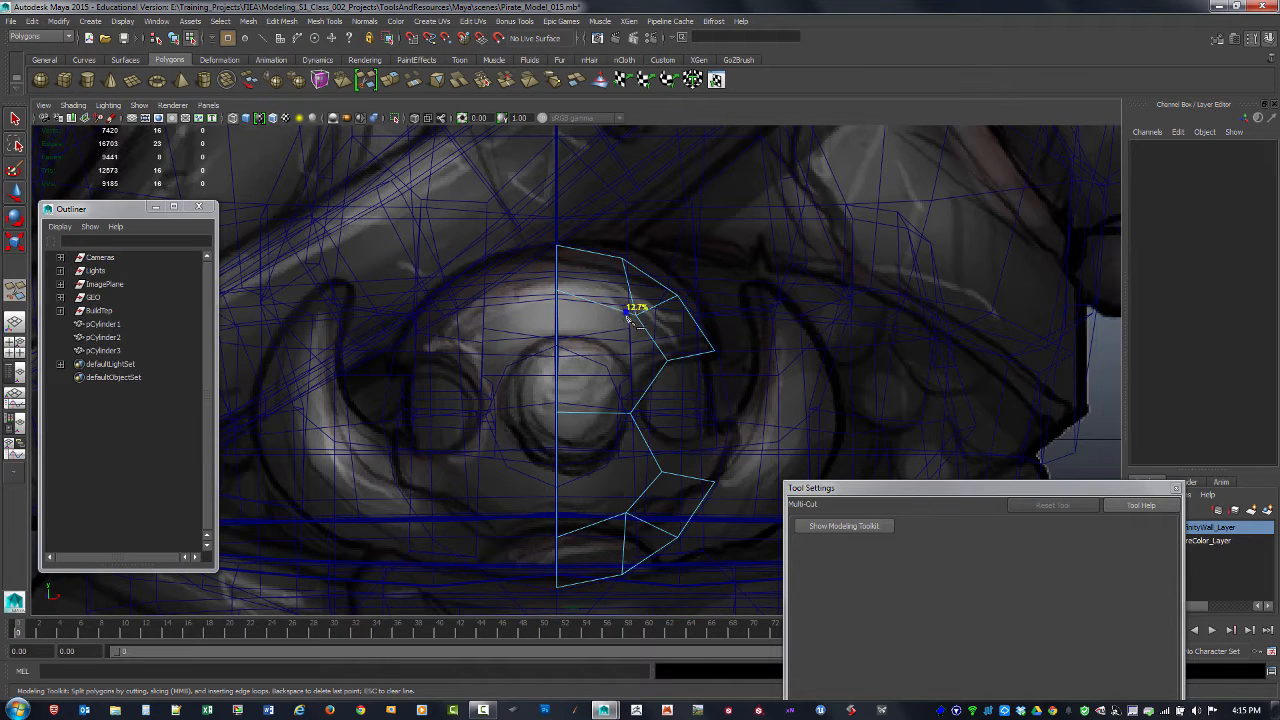
pyautogui.click(630, 412)
pyautogui.rightClick(613, 480)
pyautogui.click(630, 412)
pyautogui.click(627, 514)
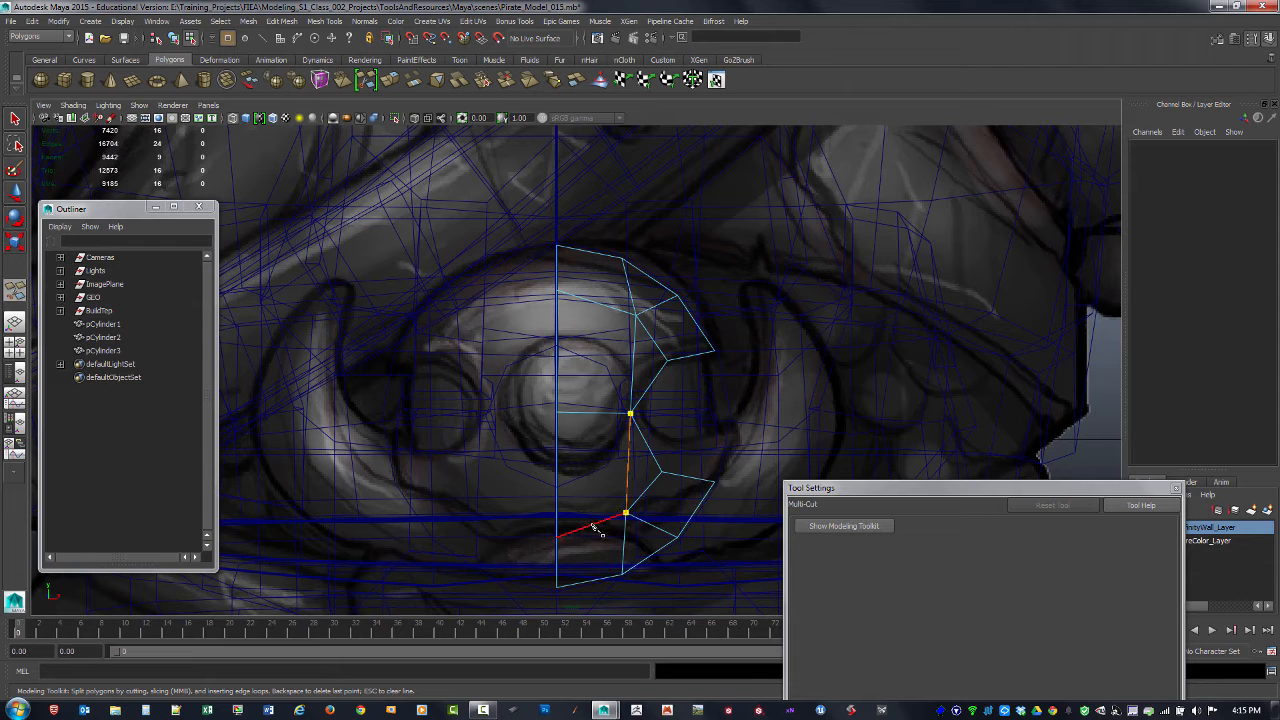
pyautogui.click(12, 120)
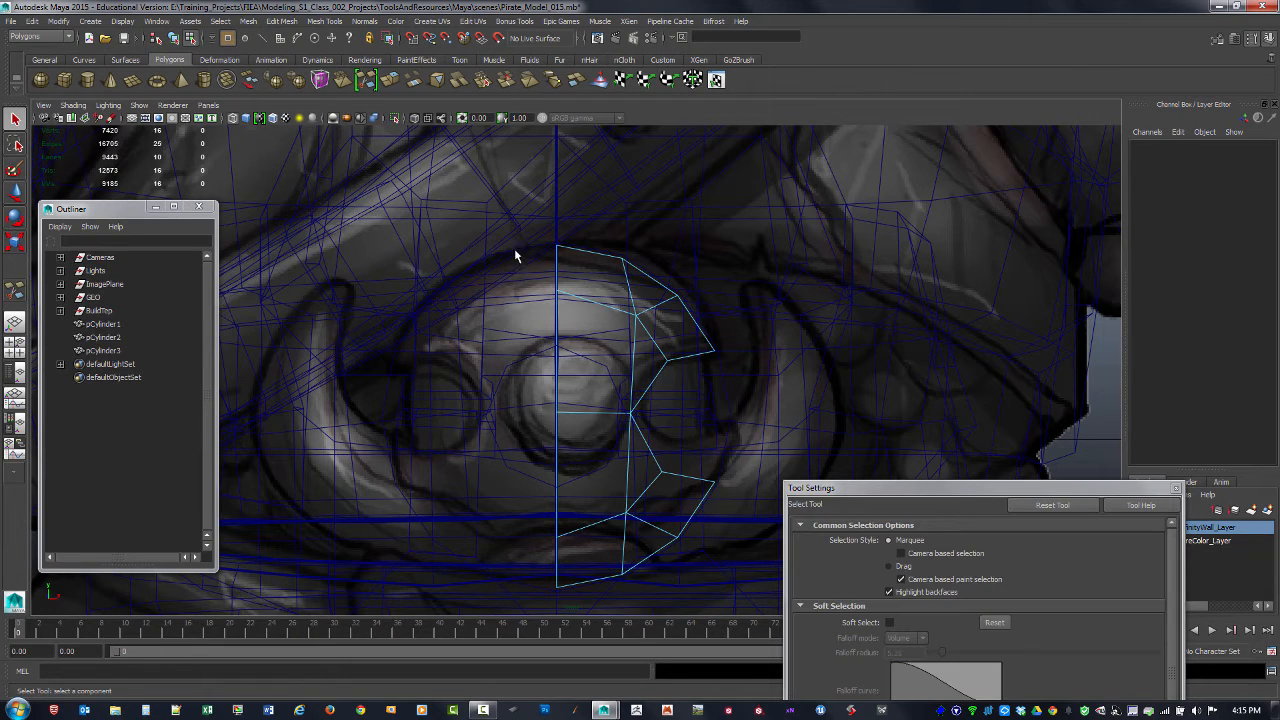
# Step: Select all faces of the subdivided half plate and extrude them to give the plate thickness
pyautogui.press('space')
pyautogui.keyDown('alt'); pyautogui.moveTo(691, 320); pyautogui.dragTo(803, 306); pyautogui.keyUp('alt')
pyautogui.press('F11')
pyautogui.click(760, 180)
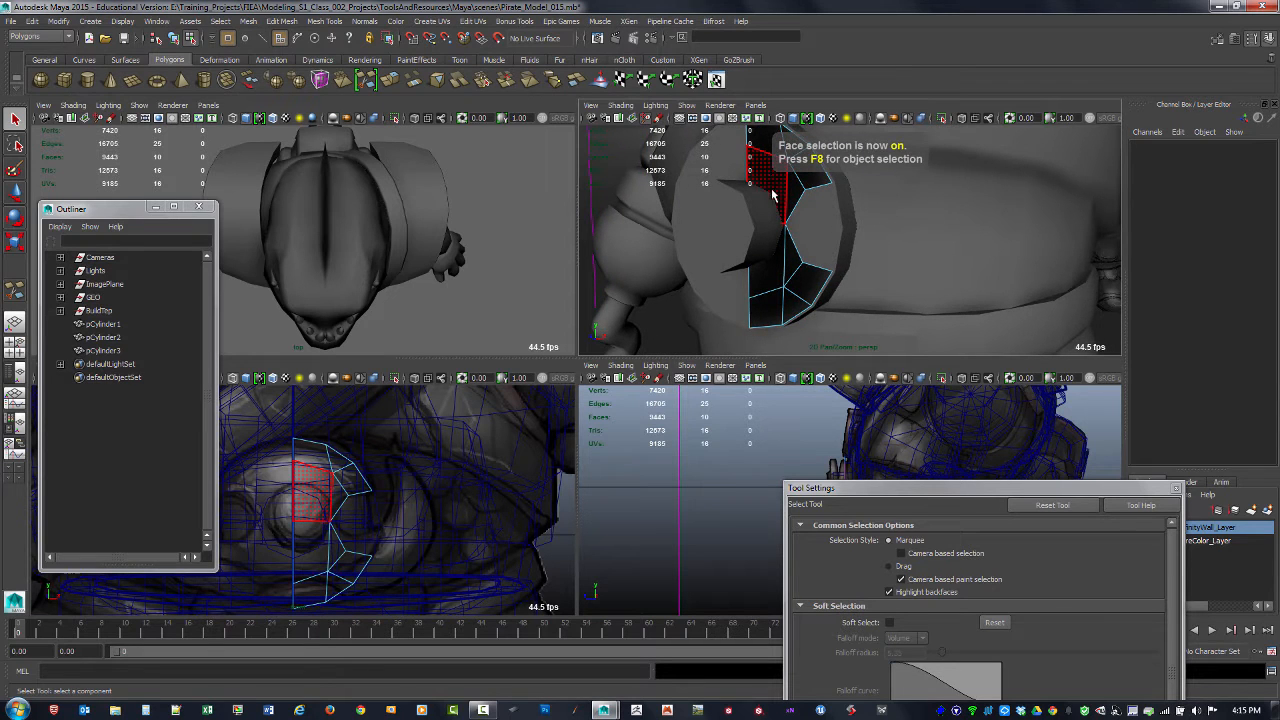
pyautogui.keyDown('alt'); pyautogui.moveTo(772, 195); pyautogui.dragTo(765, 232, button='middle'); pyautogui.keyUp('alt')
pyautogui.click(763, 180)
pyautogui.keyDown('shift'); pyautogui.click(788, 185); pyautogui.keyUp('shift')
pyautogui.keyDown('shift'); pyautogui.click(801, 213); pyautogui.keyUp('shift')
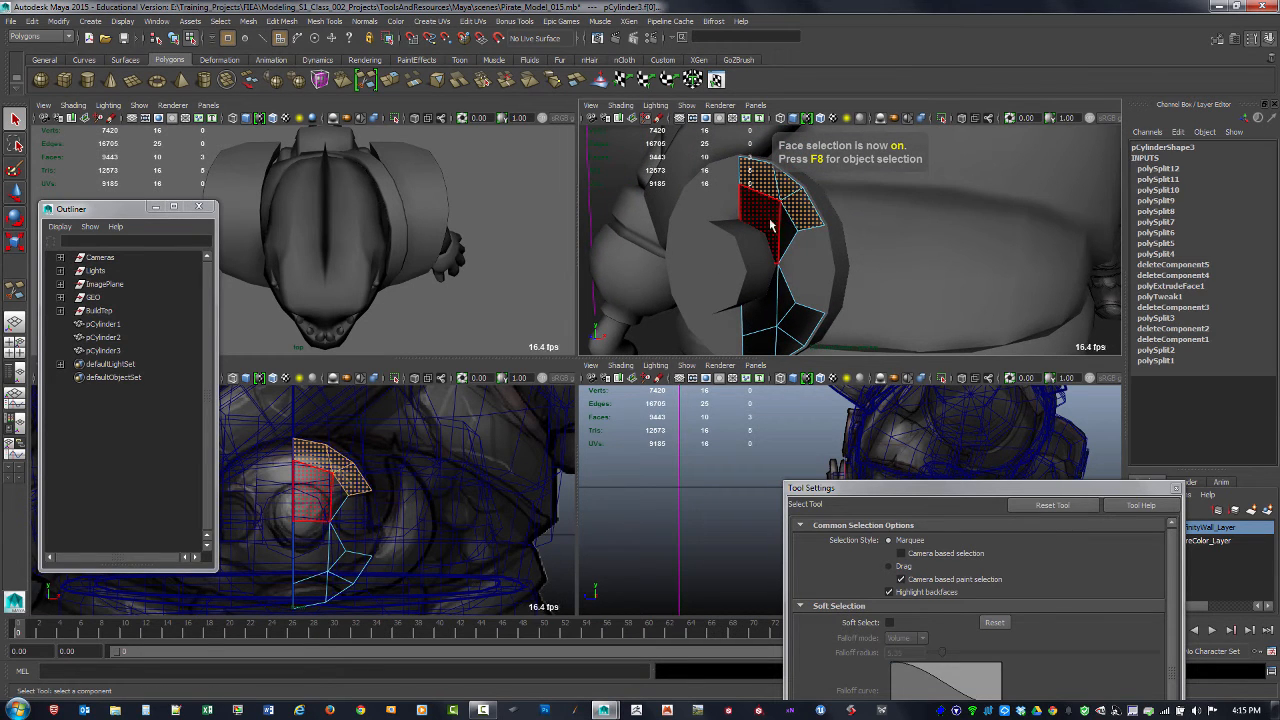
pyautogui.keyDown('shift'); pyautogui.click(771, 225); pyautogui.keyUp('shift')
pyautogui.keyDown('shift'); pyautogui.click(788, 239); pyautogui.keyUp('shift')
pyautogui.keyDown('alt'); pyautogui.moveTo(792, 244); pyautogui.dragTo(846, 266); pyautogui.keyUp('alt')
pyautogui.keyDown('alt'); pyautogui.moveTo(846, 266); pyautogui.dragTo(800, 246, button='right'); pyautogui.keyUp('alt')
pyautogui.moveTo(694, 160); pyautogui.dragTo(885, 345)
pyautogui.keyDown('alt'); pyautogui.moveTo(878, 325); pyautogui.dragTo(869, 313, button='middle'); pyautogui.keyUp('alt')
pyautogui.keyDown('shift'); pyautogui.moveTo(806, 308); pyautogui.dragTo(809, 336, button='right'); pyautogui.keyUp('shift')
pyautogui.keyDown('alt'); pyautogui.moveTo(812, 280); pyautogui.dragTo(830, 194); pyautogui.keyUp('alt')
pyautogui.moveTo(812, 230)
pyautogui.keyDown('alt'); pyautogui.mouseDown()
pyautogui.moveTo(826, 237)
pyautogui.moveTo(800, 240)
pyautogui.mouseUp(); pyautogui.keyUp('alt')
pyautogui.moveTo(829, 194); pyautogui.dragTo(828, 195)
pyautogui.keyDown('alt'); pyautogui.moveTo(818, 240); pyautogui.dragTo(973, 262); pyautogui.keyUp('alt')
# Step: Delete the extruded side faces along the half plate's vertical centre line
pyautogui.click(960, 296)
pyautogui.click(784, 190)
pyautogui.keyDown('shift'); pyautogui.click(791, 234); pyautogui.keyUp('shift')
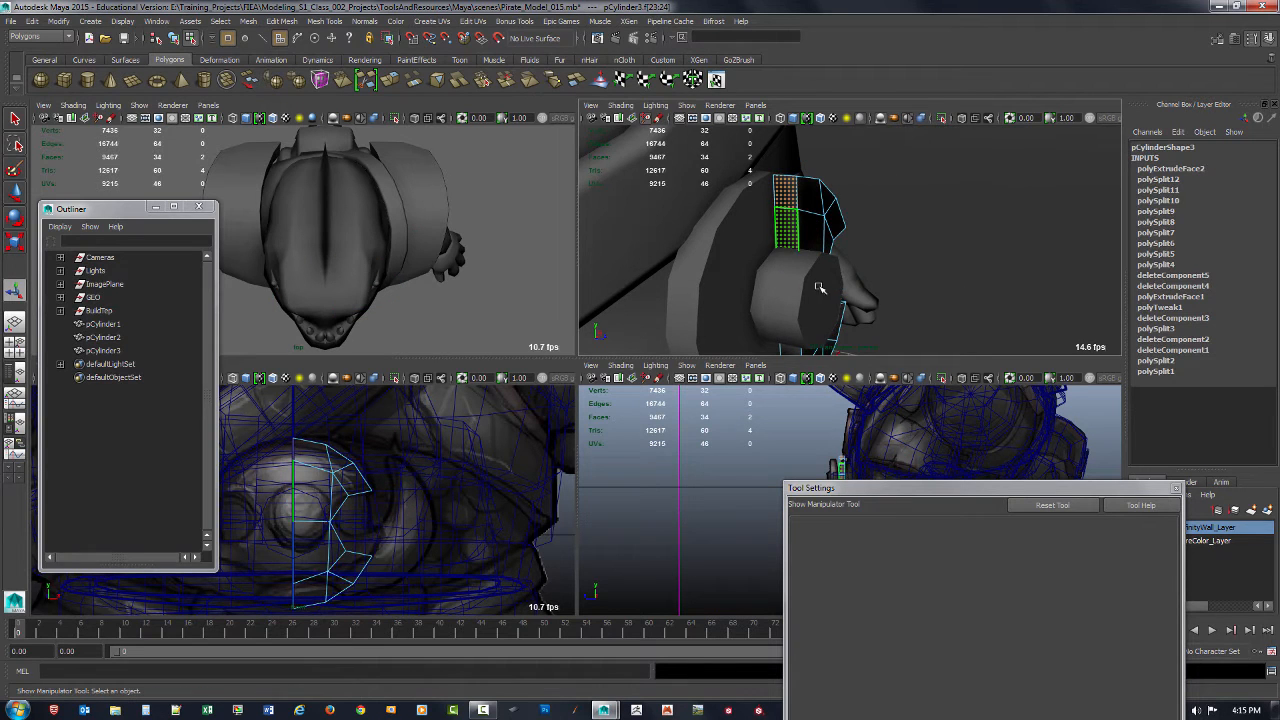
pyautogui.moveTo(819, 288)
pyautogui.keyDown('alt'); pyautogui.mouseDown()
pyautogui.moveTo(791, 258)
pyautogui.moveTo(797, 240)
pyautogui.moveTo(850, 267)
pyautogui.moveTo(771, 240)
pyautogui.moveTo(878, 276)
pyautogui.moveTo(766, 237)
pyautogui.moveTo(831, 277)
pyautogui.mouseUp(); pyautogui.keyUp('alt')
pyautogui.keyDown('shift'); pyautogui.click(800, 219); pyautogui.keyUp('shift')
pyautogui.keyDown('shift'); pyautogui.click(797, 255); pyautogui.keyUp('shift')
pyautogui.press('Delete')
# Step: Return the half plate to object selection and delete its construction history
pyautogui.press('space')
pyautogui.press('F9')
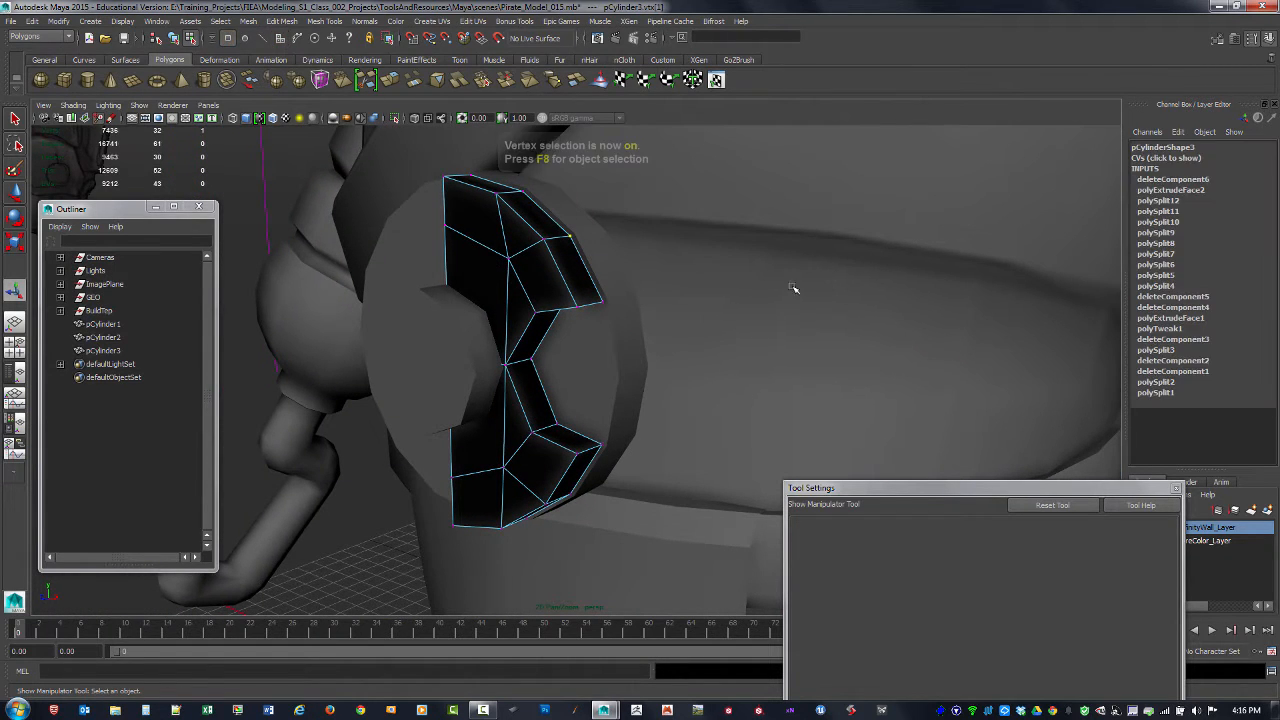
pyautogui.press('F8')
pyautogui.hotkey('alt', 'shift', 'd')
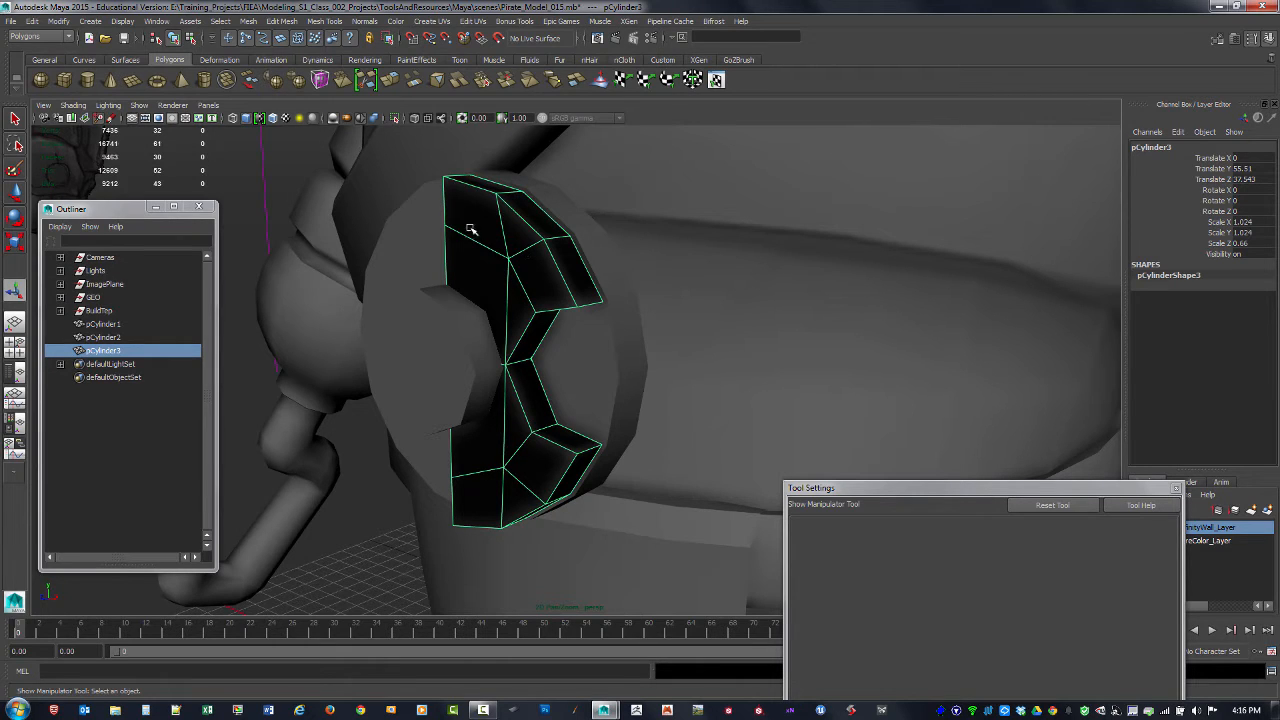
# Step: Reverse the half plate's normals and clear the history left by that operation
pyautogui.click(365, 21)
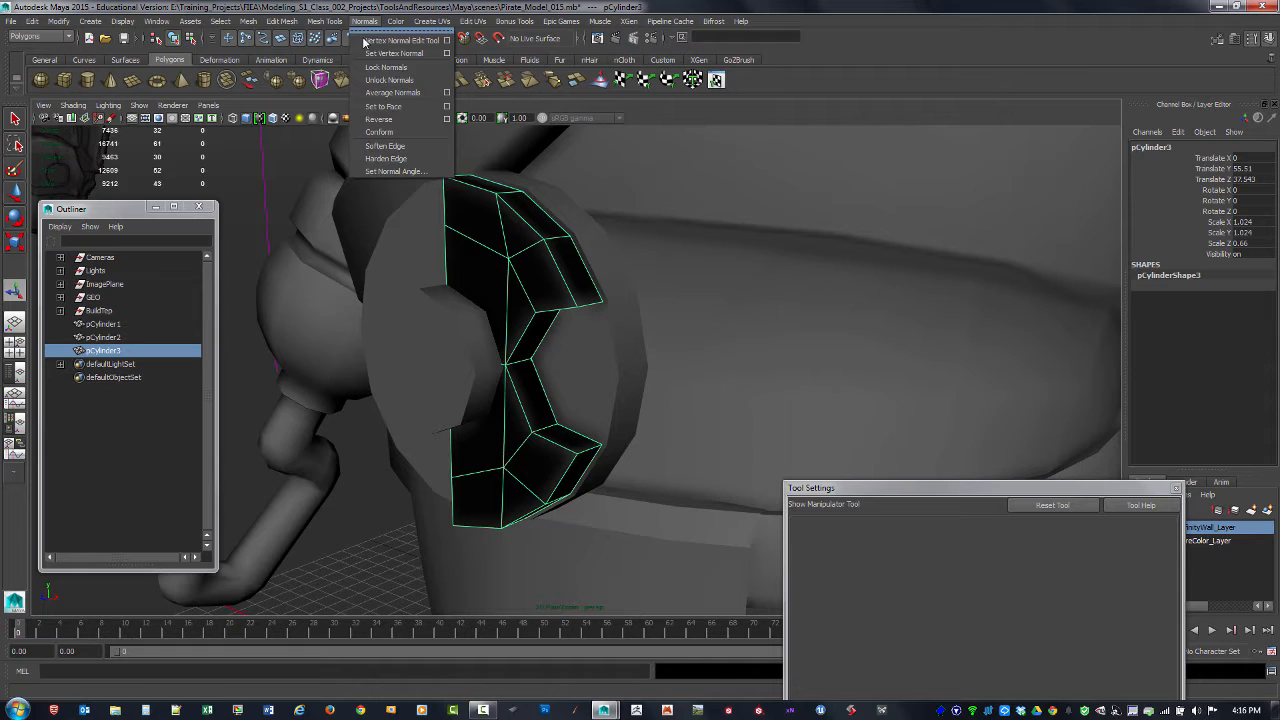
pyautogui.click(389, 122)
pyautogui.click(340, 456)
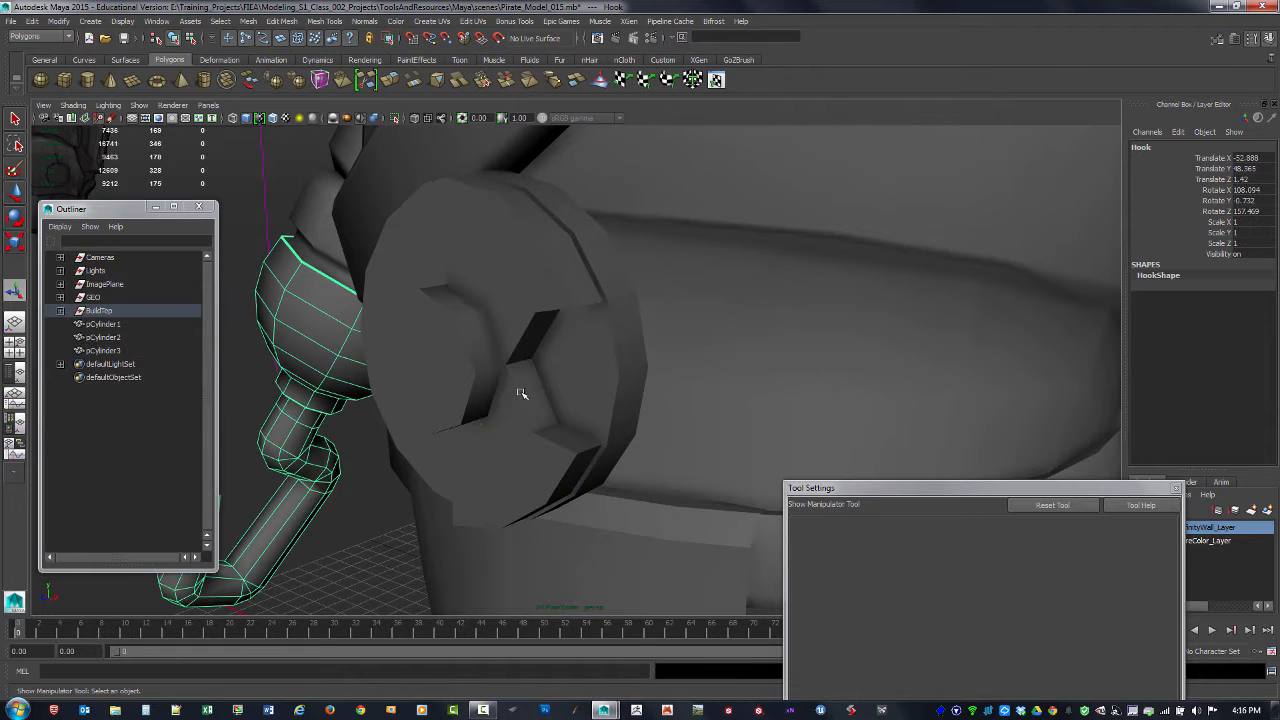
pyautogui.click(545, 301)
pyautogui.hotkey('alt', 'shift', 'd')
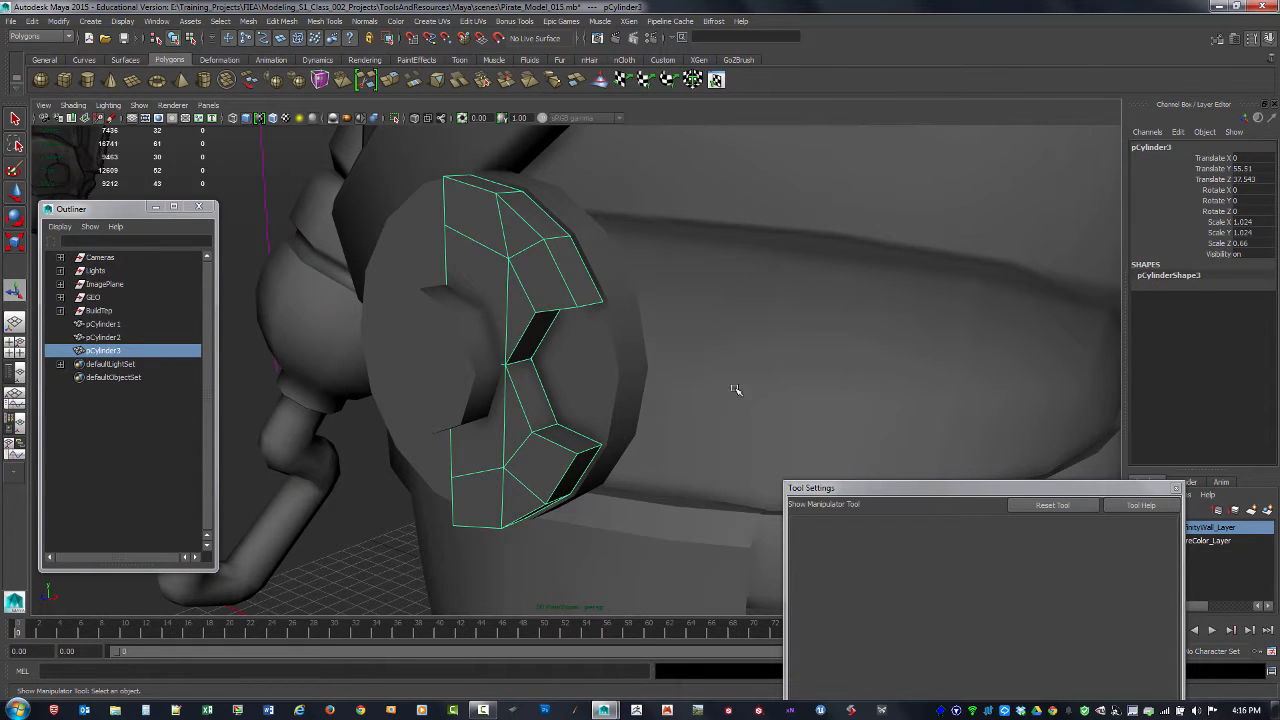
# Step: Freeze the half plate's scale transformation, leaving its translation out of the freeze
pyautogui.keyDown('alt'); pyautogui.moveTo(842, 389); pyautogui.dragTo(1167, 303); pyautogui.keyUp('alt')
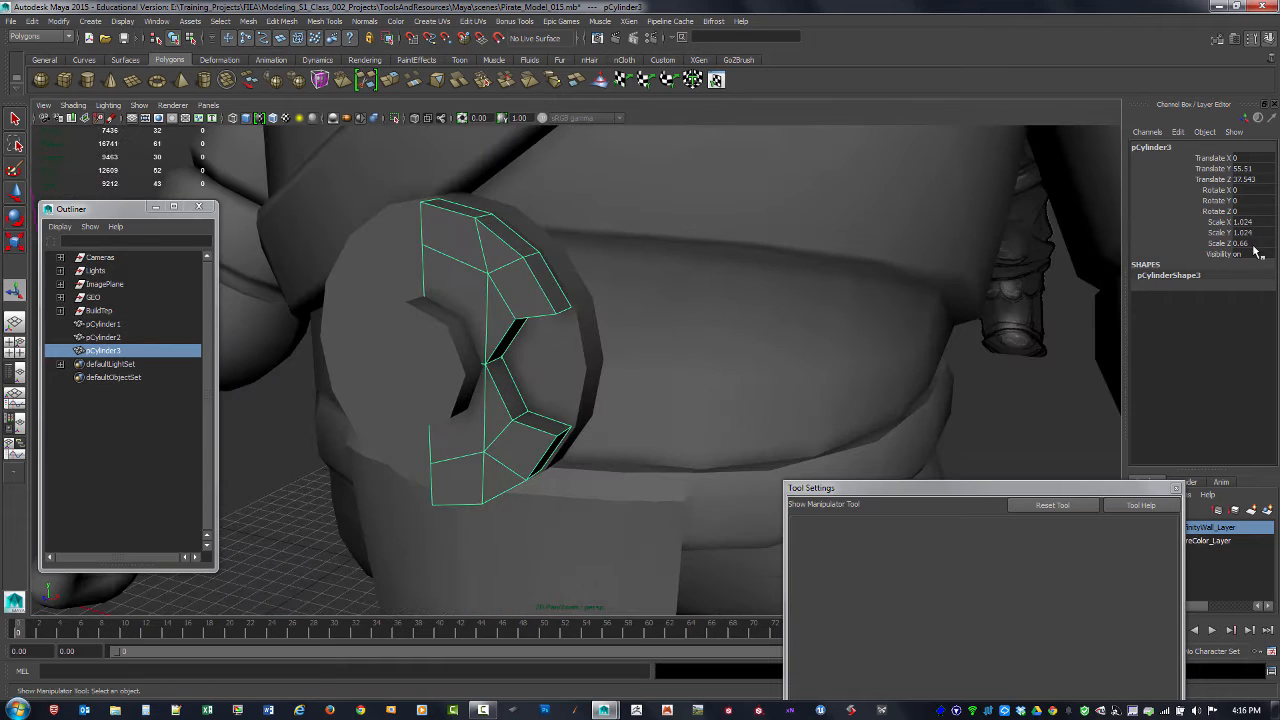
pyautogui.press('w')
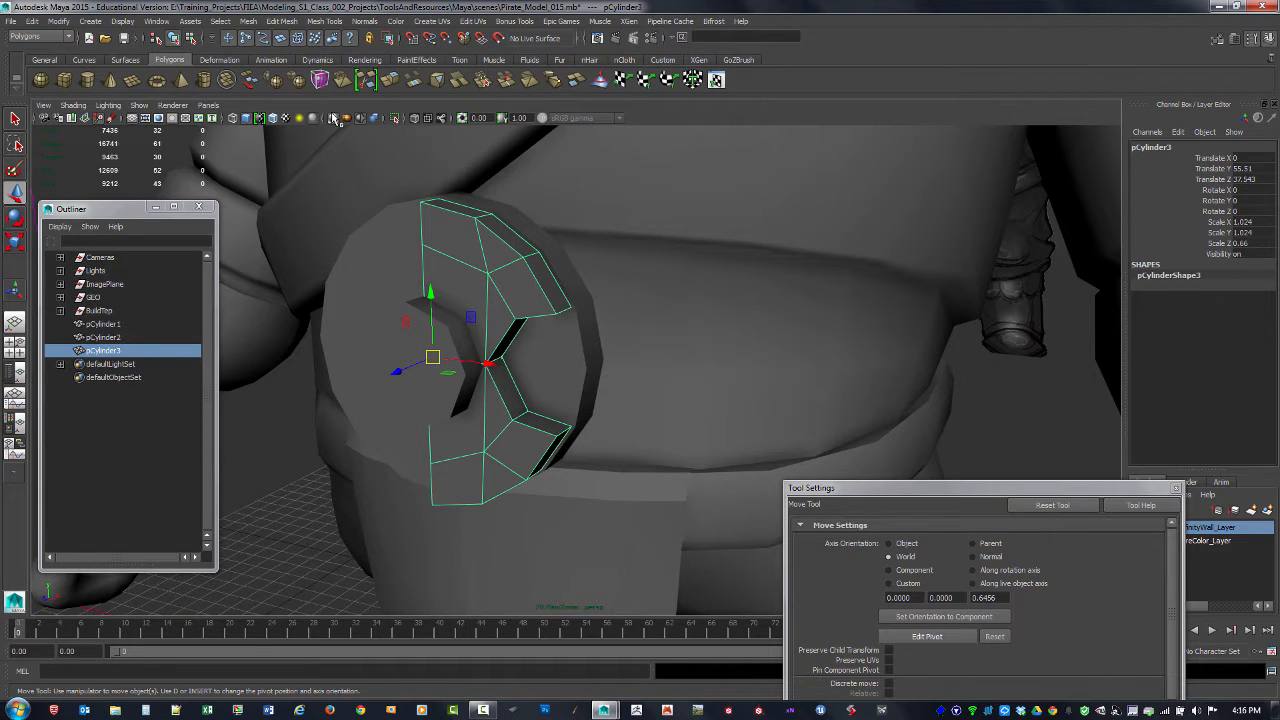
pyautogui.click(60, 21)
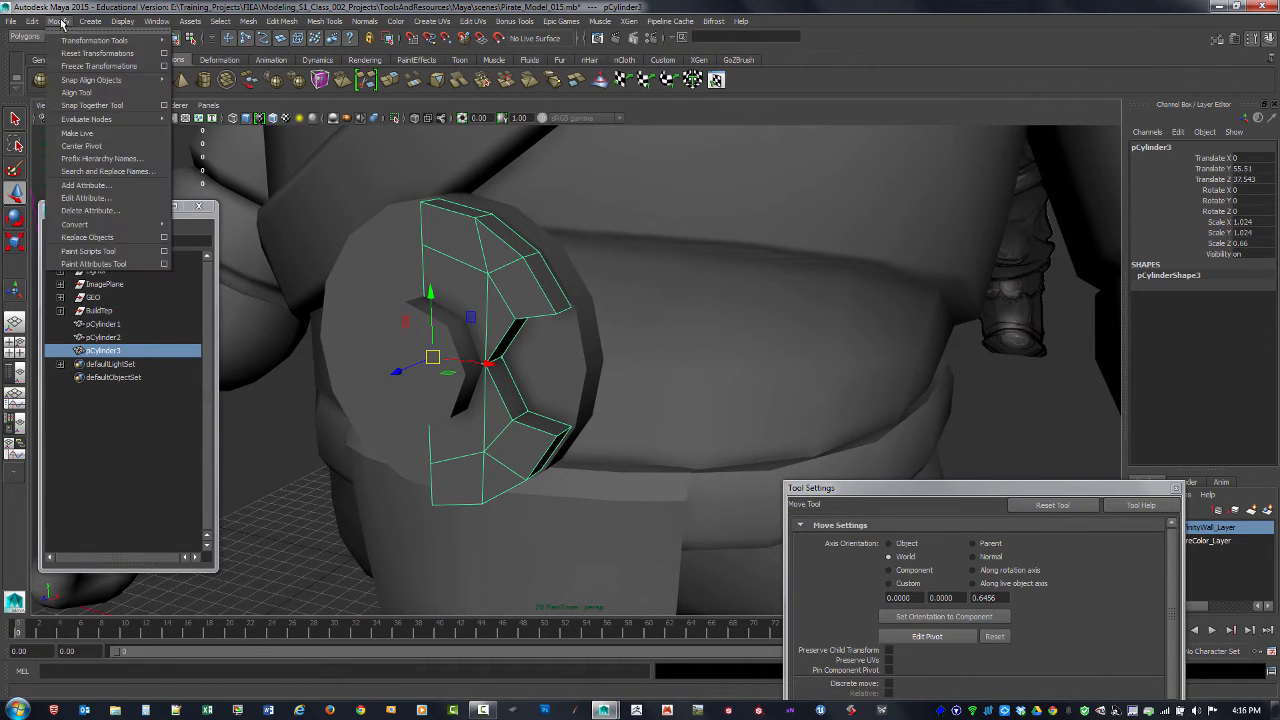
pyautogui.click(164, 66)
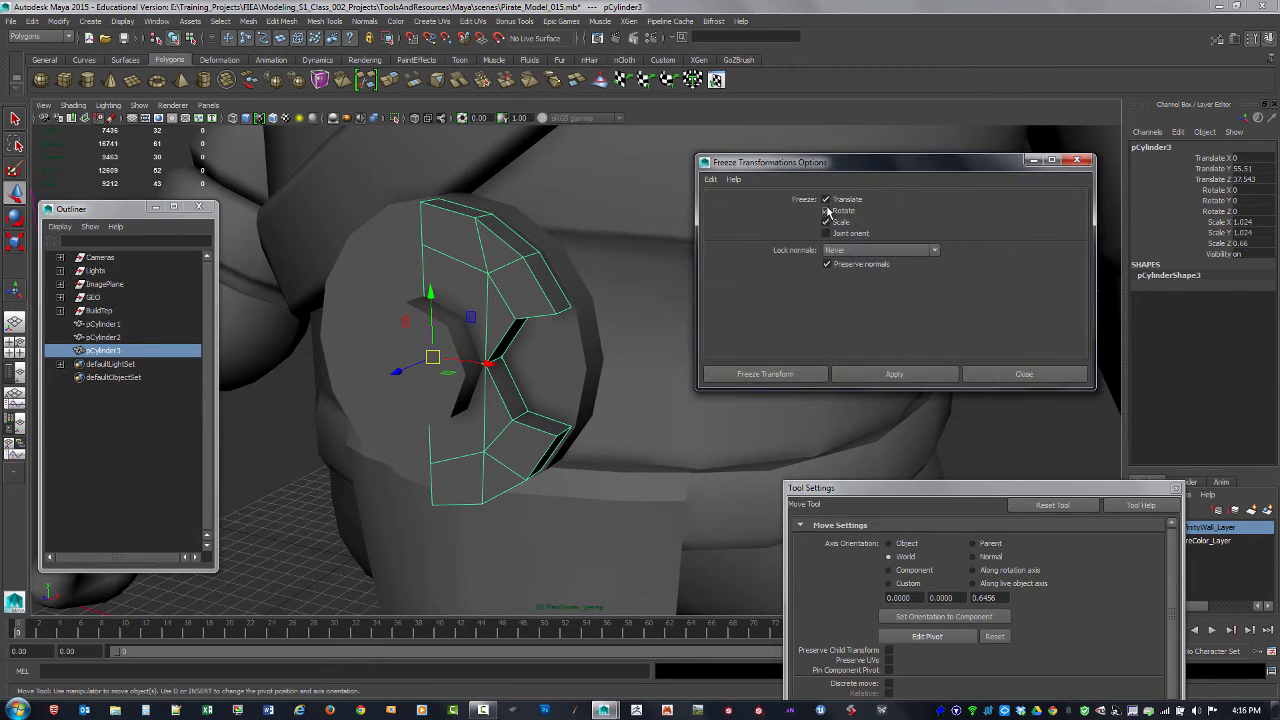
pyautogui.click(864, 372)
pyautogui.click(825, 199)
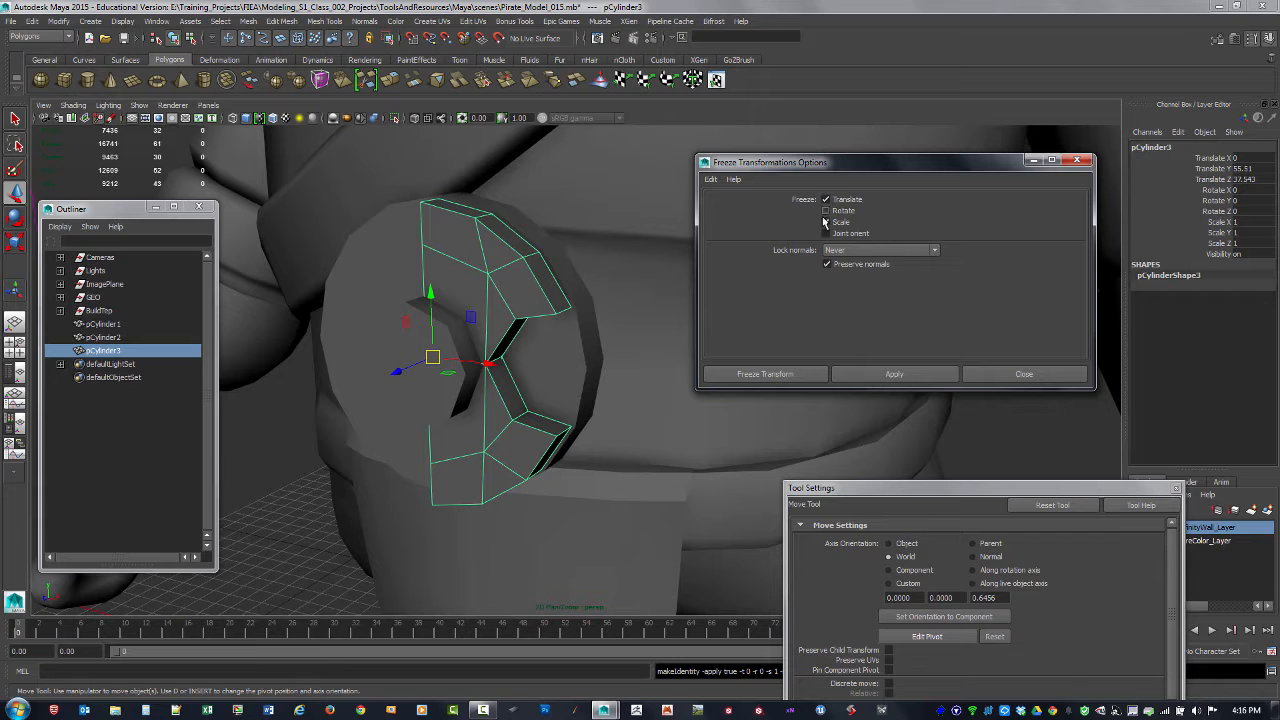
pyautogui.click(1078, 160)
# Step: Duplicate the half plate and mirror the copy by setting its Scale X to -1
pyautogui.keyDown('alt'); pyautogui.moveTo(820, 331); pyautogui.dragTo(748, 280); pyautogui.keyUp('alt')
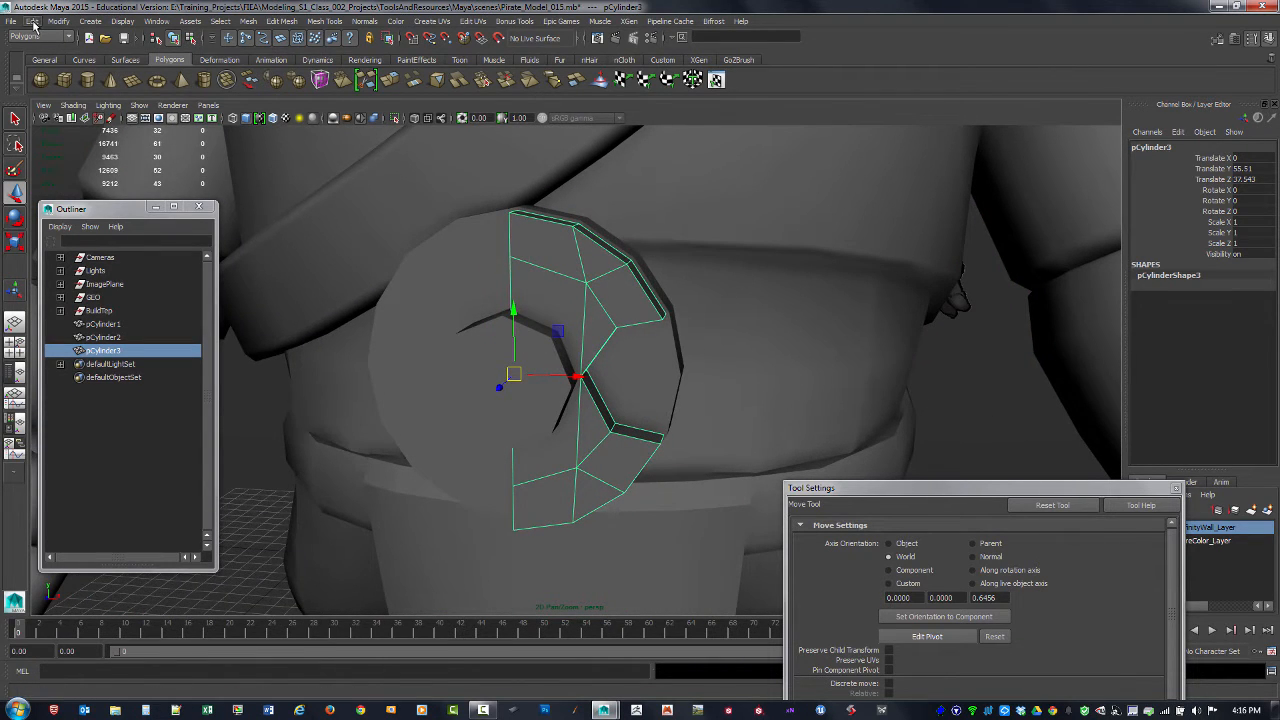
pyautogui.hotkey('ctrl', 'd')
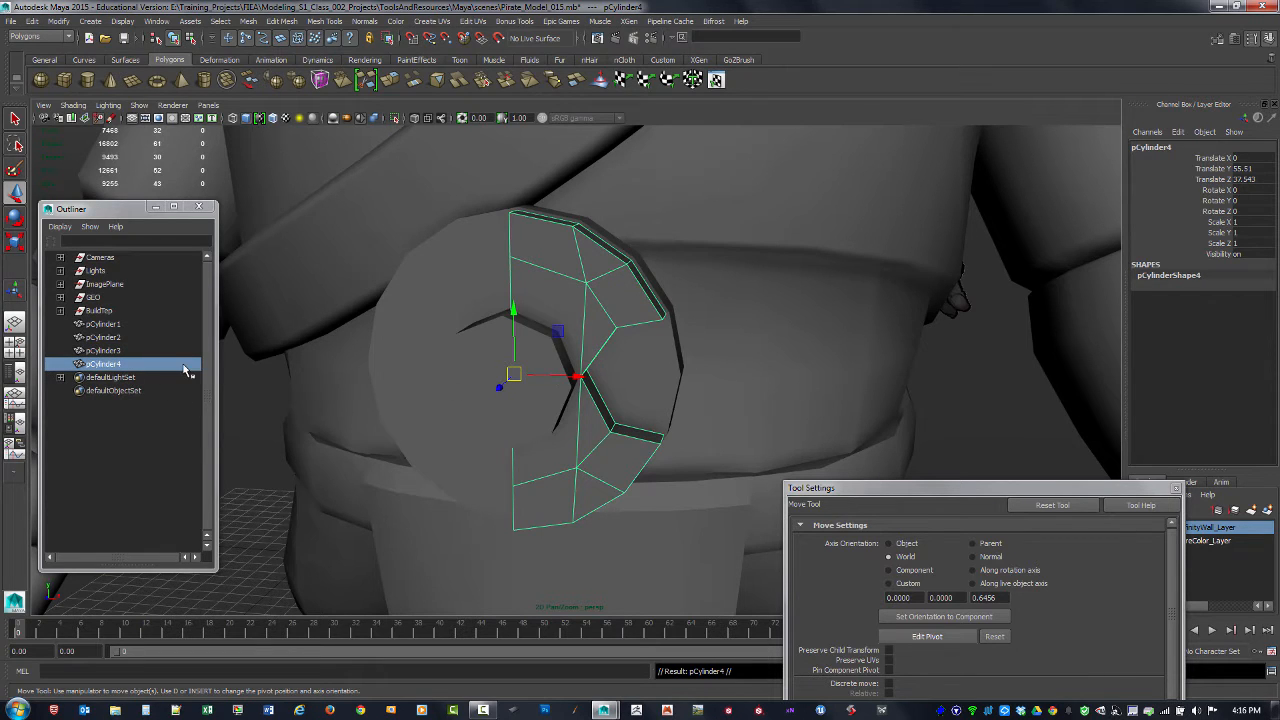
pyautogui.click(114, 349)
pyautogui.click(115, 366)
pyautogui.click(114, 354)
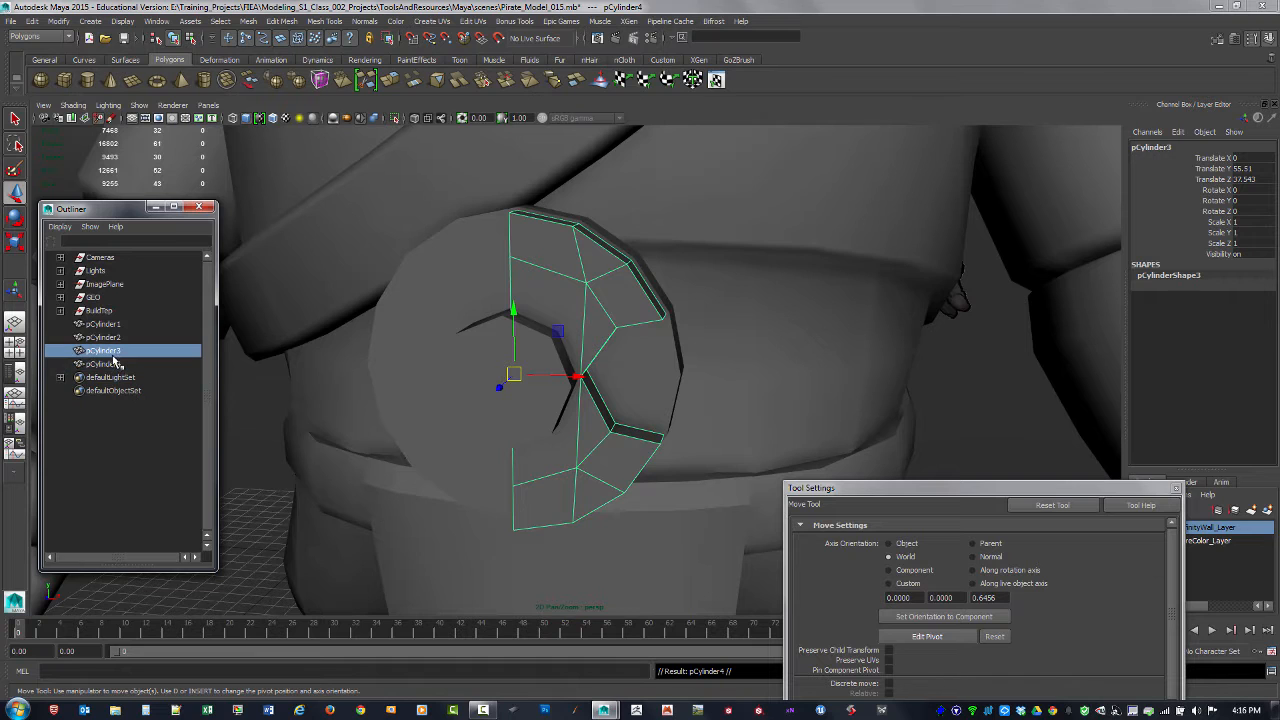
pyautogui.click(114, 367)
pyautogui.click(1255, 222)
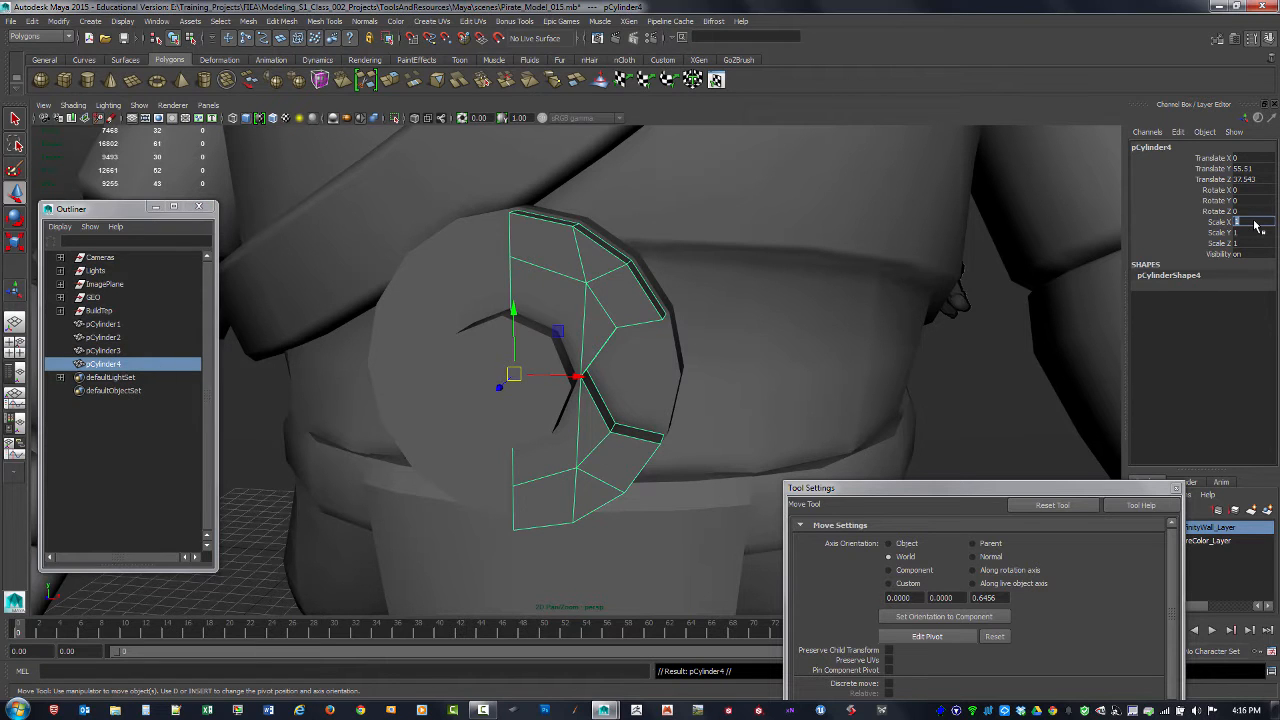
pyautogui.write('-1')
pyautogui.press('Return')
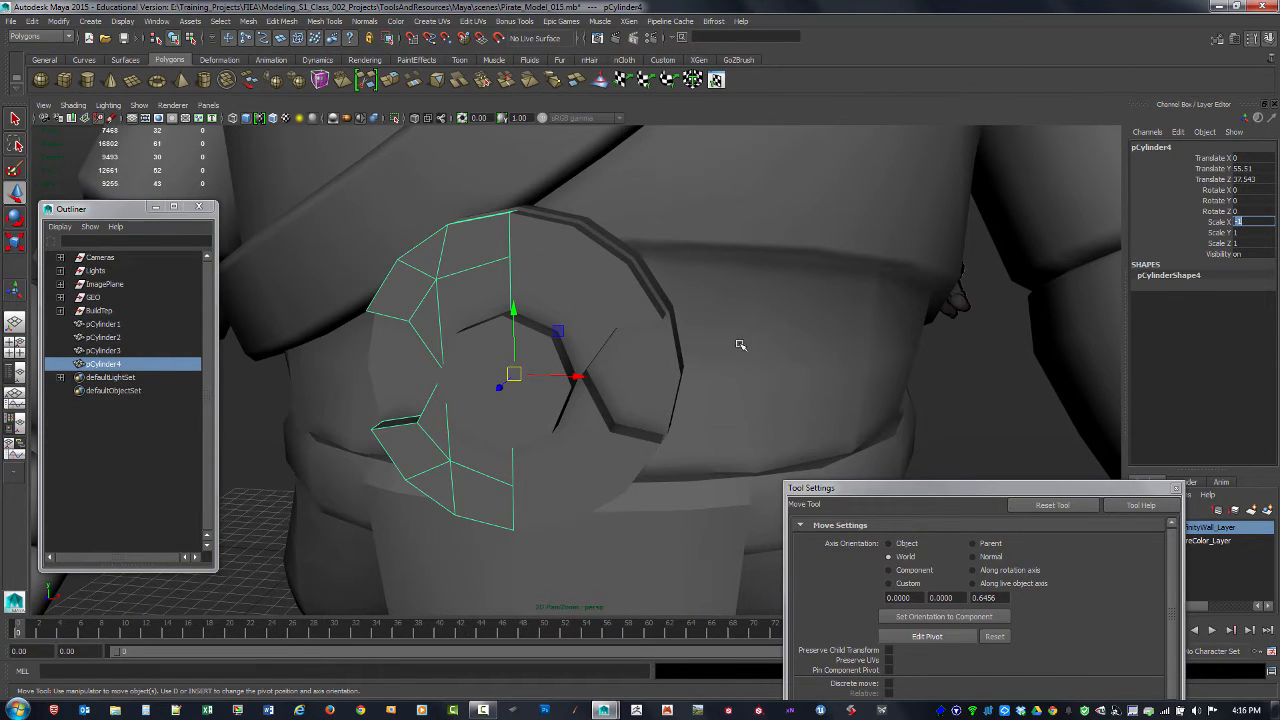
# Step: Select both plate halves, combine them into one mesh, and delete its construction history
pyautogui.keyDown('alt'); pyautogui.moveTo(740, 345); pyautogui.dragTo(674, 363); pyautogui.keyUp('alt')
pyautogui.click(625, 323)
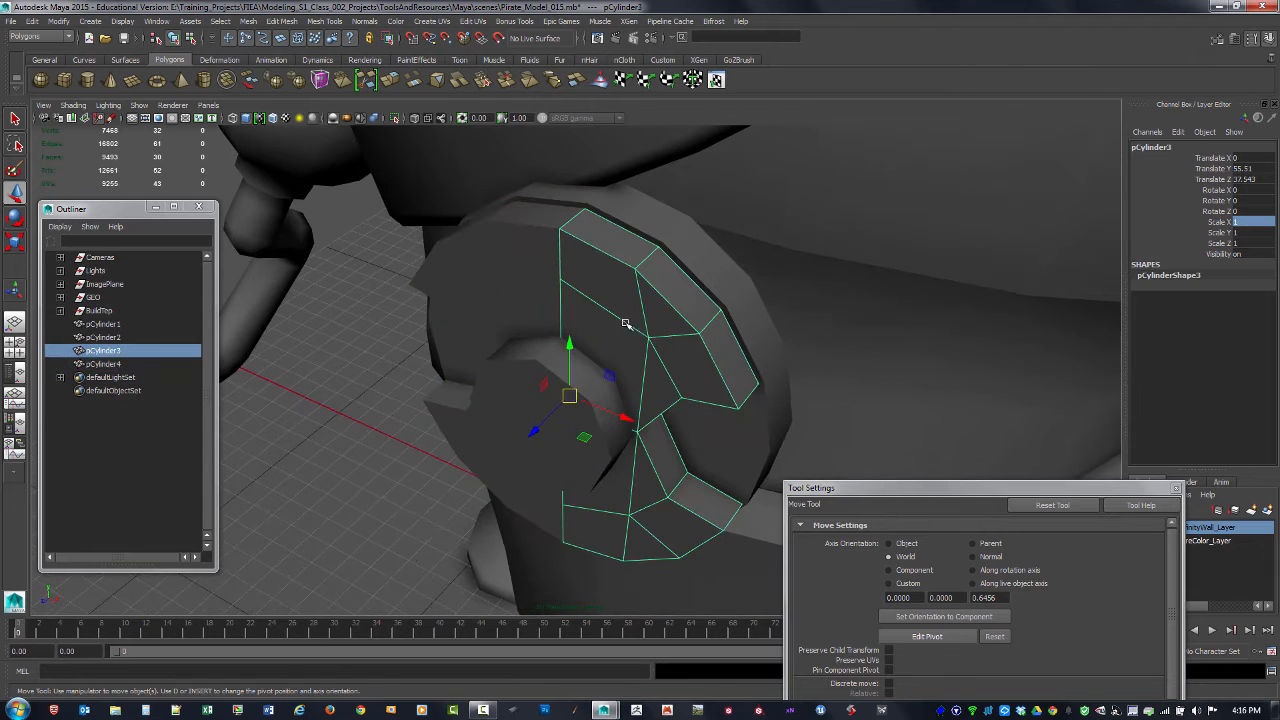
pyautogui.keyDown('shift'); pyautogui.click(535, 287); pyautogui.keyUp('shift')
pyautogui.click(595, 307)
pyautogui.keyDown('shift'); pyautogui.click(547, 275); pyautogui.keyUp('shift')
pyautogui.keyDown('alt'); pyautogui.moveTo(556, 308); pyautogui.dragTo(675, 363); pyautogui.keyUp('alt')
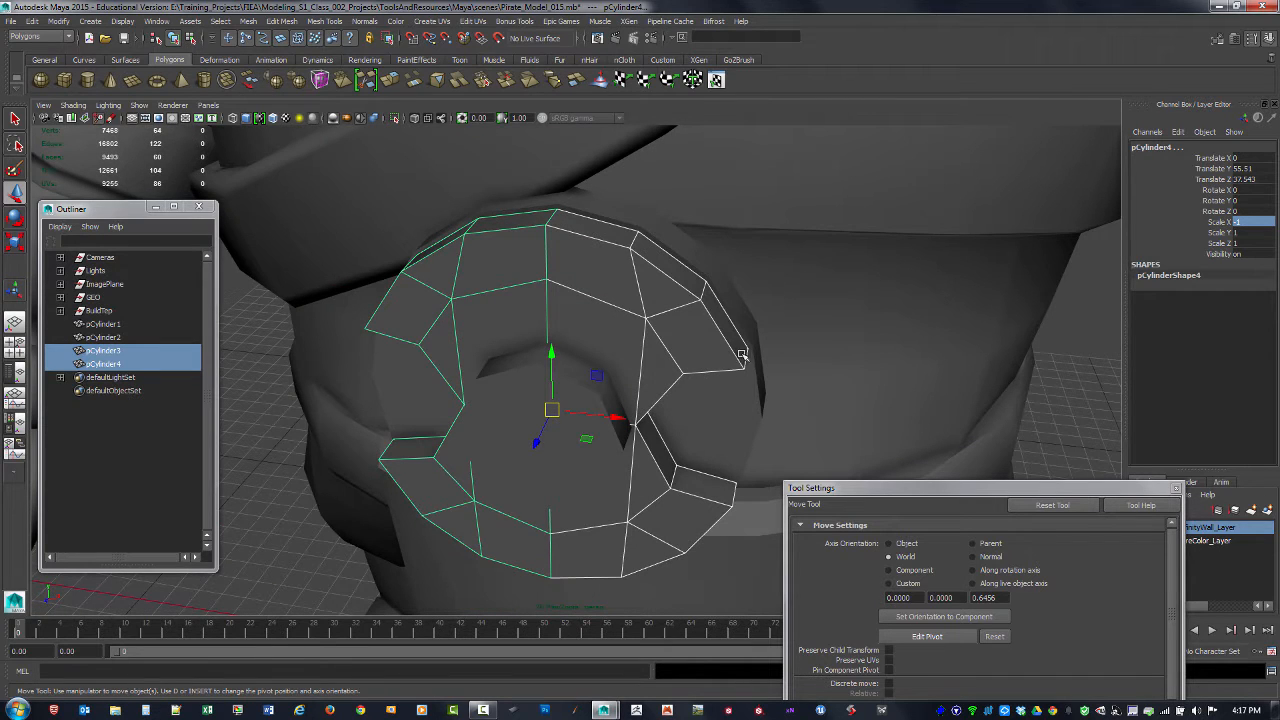
pyautogui.click(277, 21)
pyautogui.moveTo(258, 21)
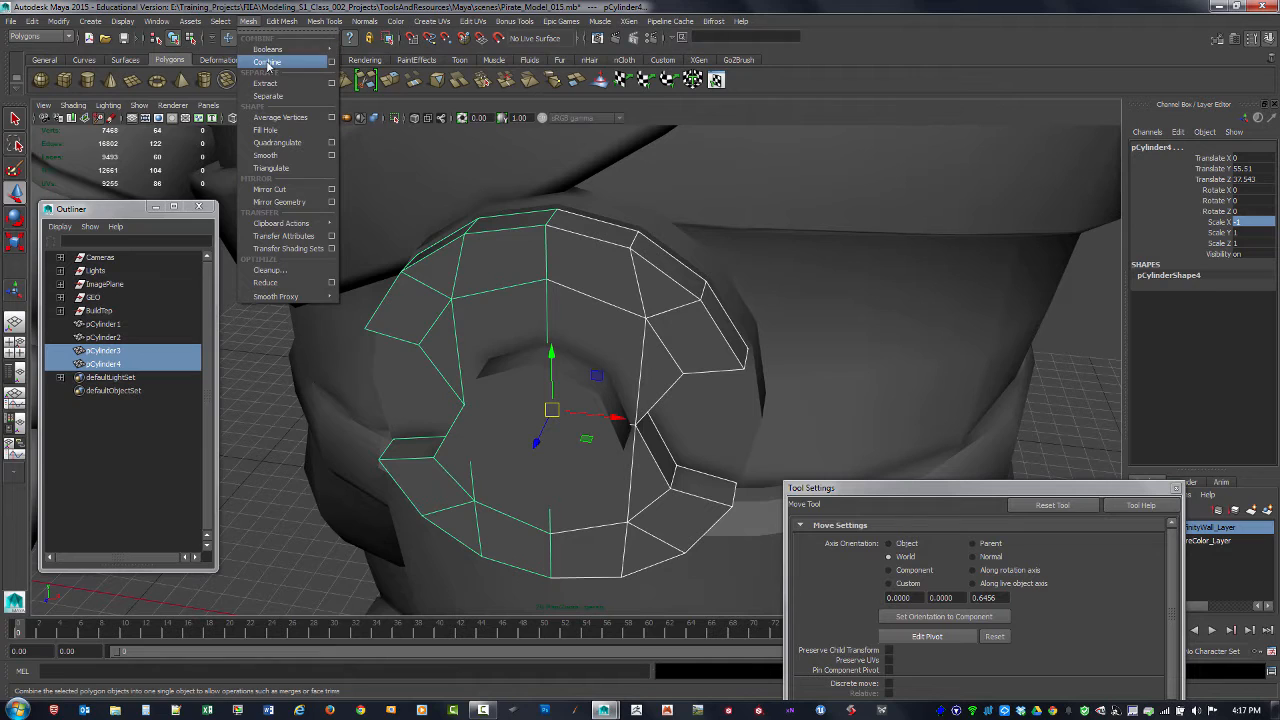
pyautogui.click(267, 62)
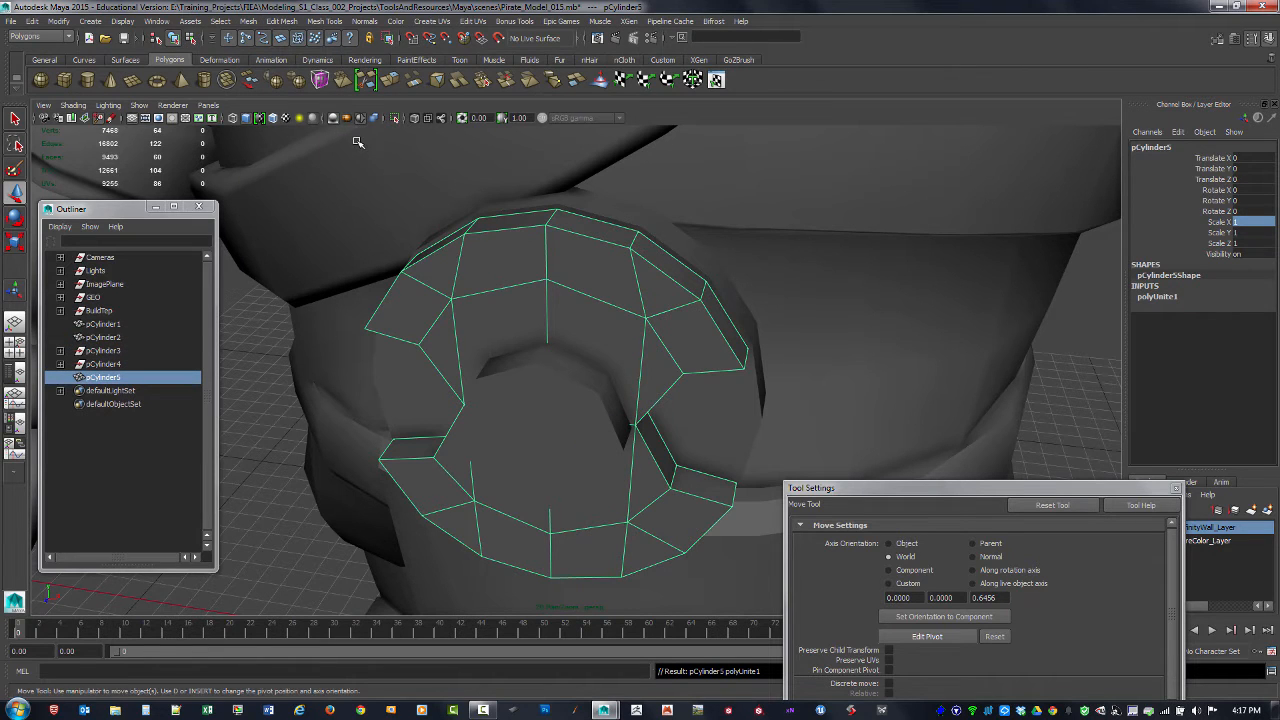
pyautogui.hotkey('alt', 'shift', 'd')
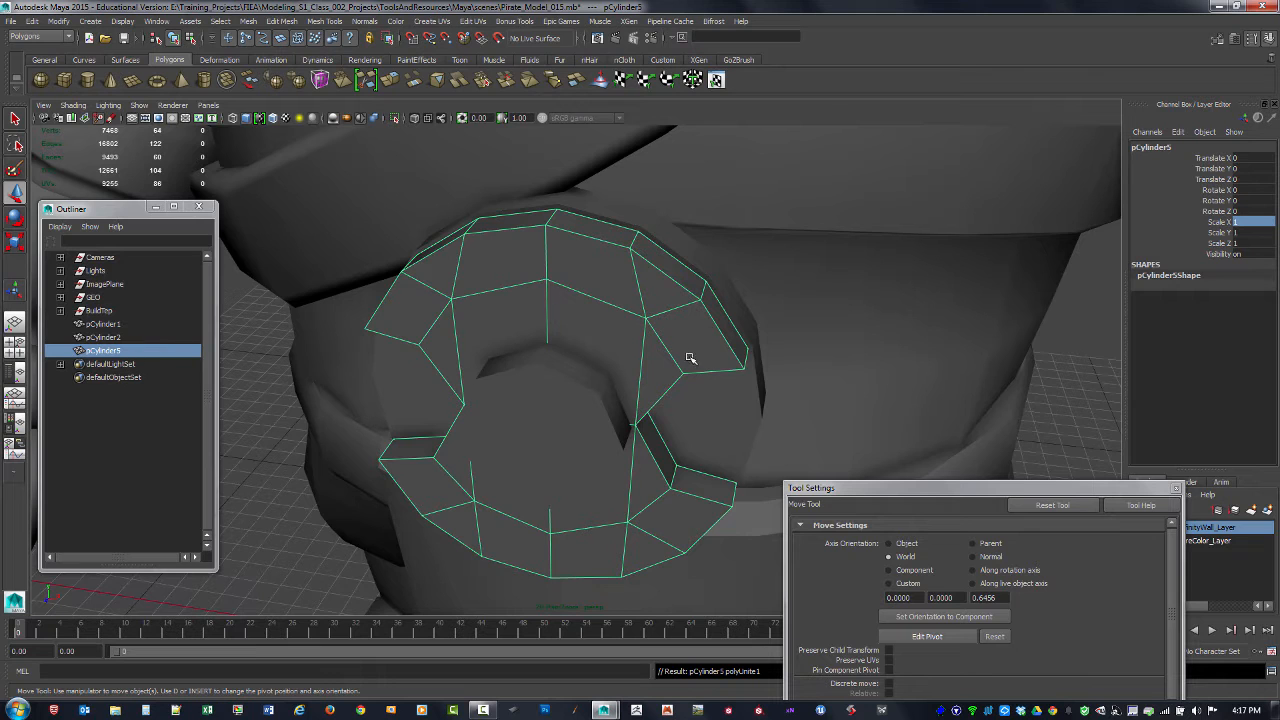
# Step: Display the combined notched plate with smooth mesh preview and view it from the front
pyautogui.keyDown('alt'); pyautogui.moveTo(690, 358); pyautogui.dragTo(543, 351); pyautogui.keyUp('alt')
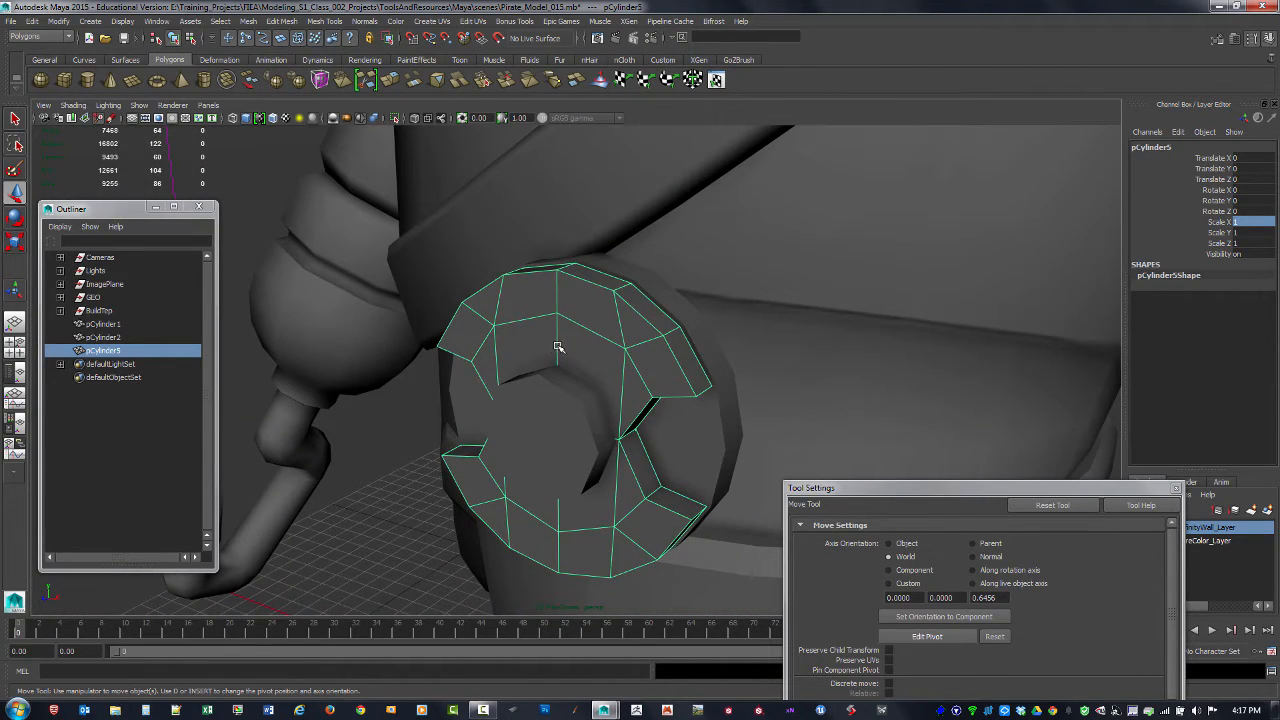
pyautogui.press('3')
pyautogui.keyDown('alt'); pyautogui.moveTo(535, 355); pyautogui.dragTo(543, 341); pyautogui.keyUp('alt')
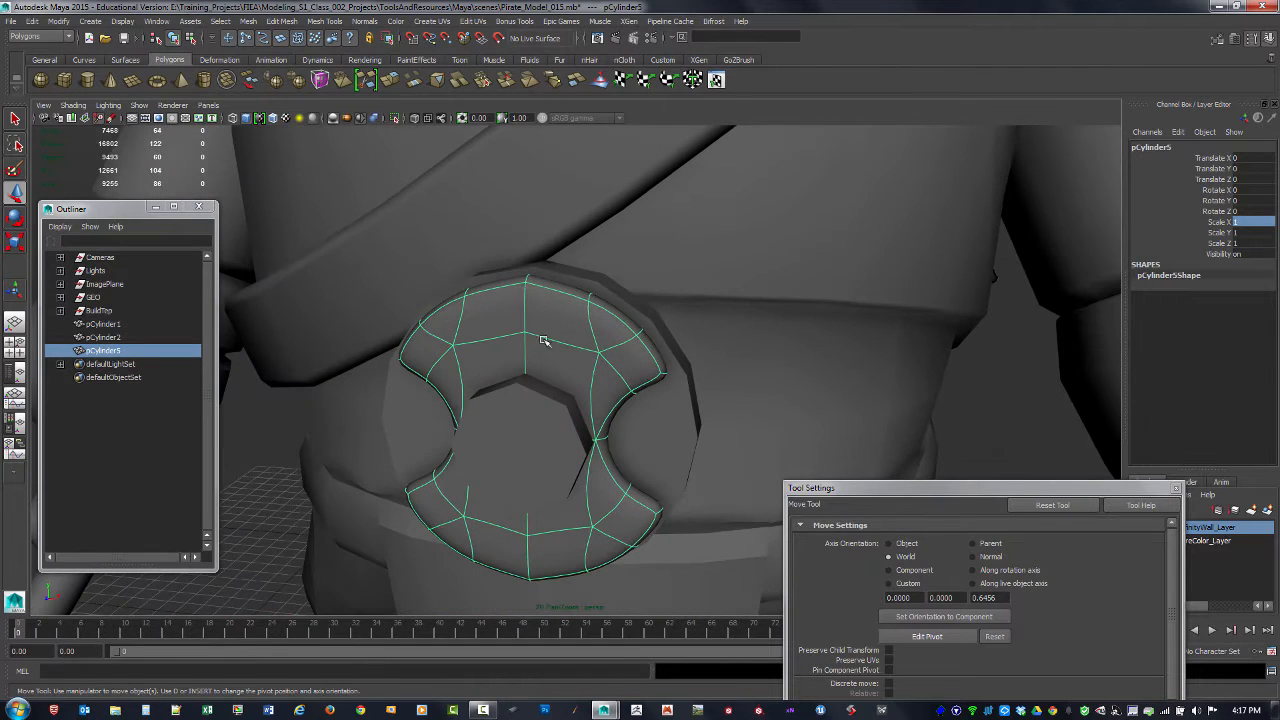
pyautogui.scroll(2, 560, 384)
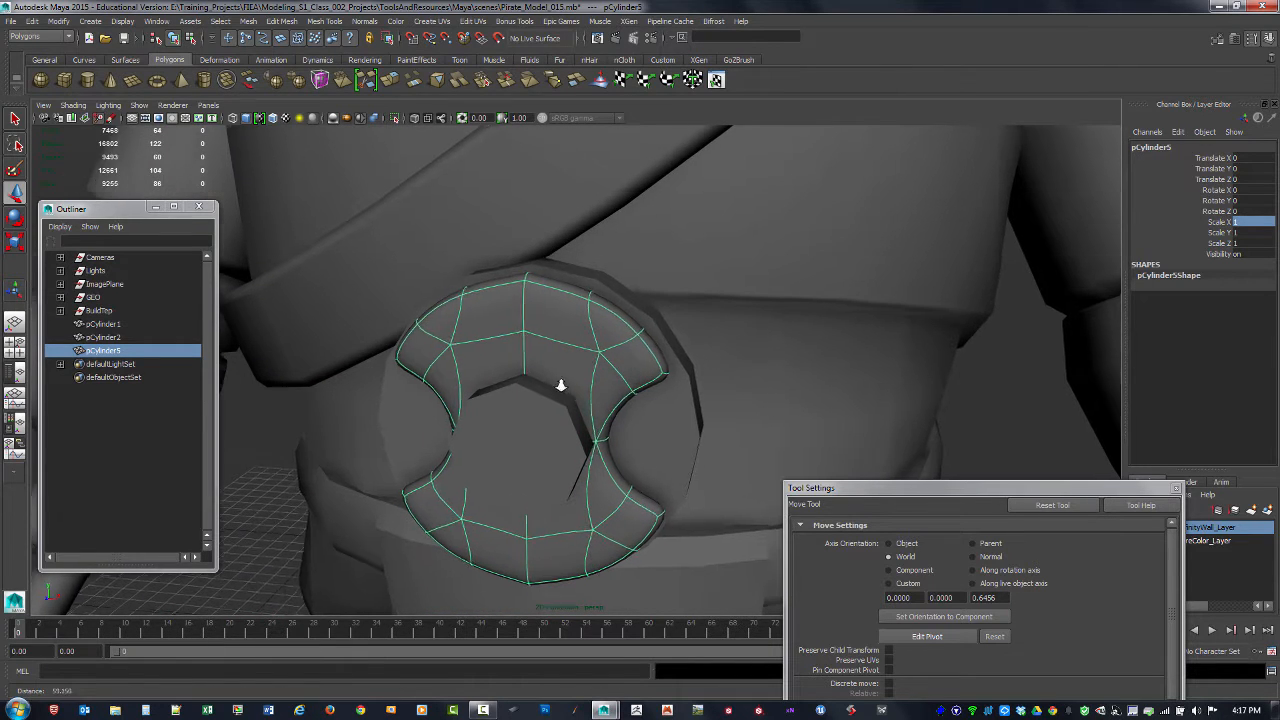
# Step: Test-move a top centre seam vertex of the notched plate to check whether the halves are joined, and undo the move
pyautogui.press('F9')
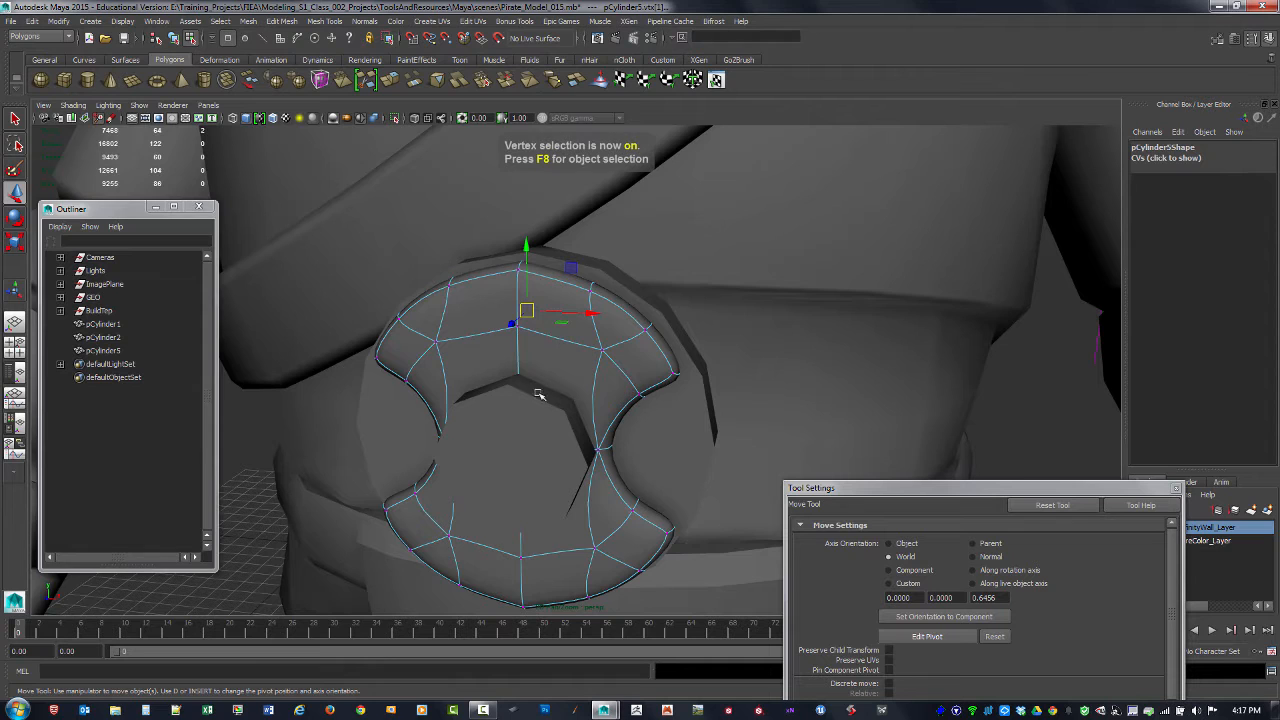
pyautogui.keyDown('alt'); pyautogui.moveTo(537, 391); pyautogui.dragTo(493, 265); pyautogui.keyUp('alt')
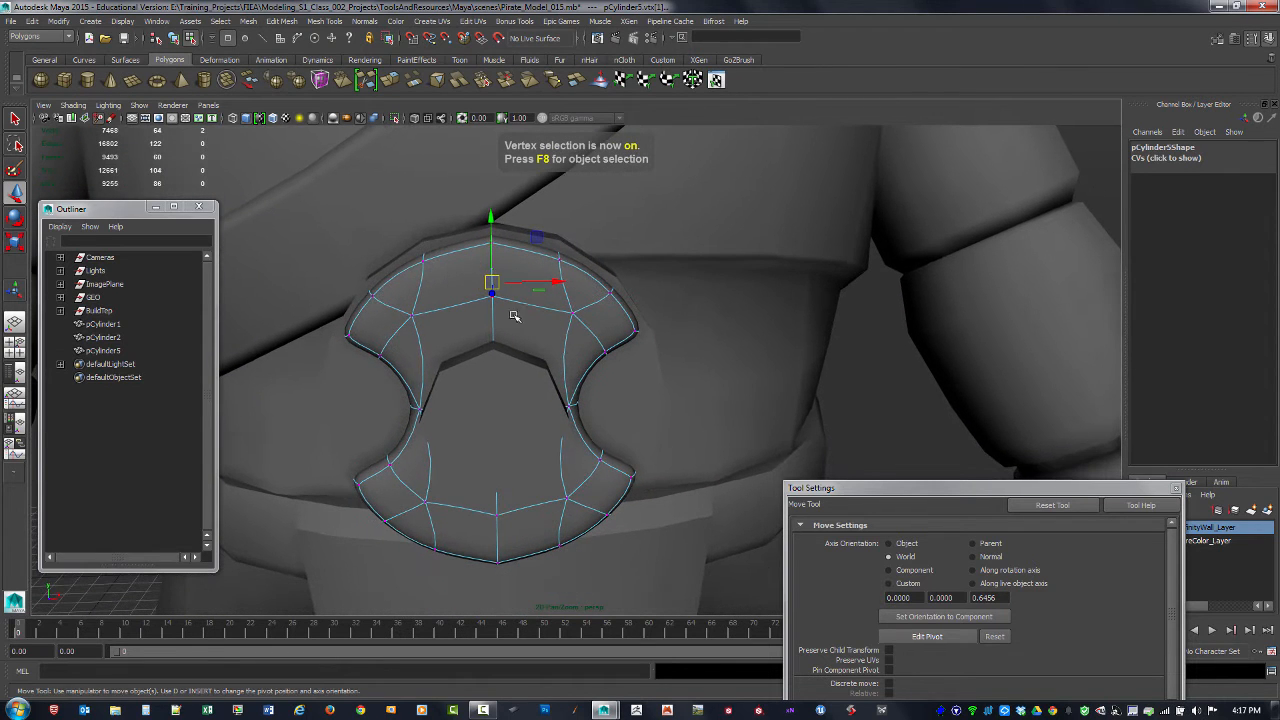
pyautogui.keyDown('alt'); pyautogui.moveTo(513, 316); pyautogui.dragTo(490, 262); pyautogui.keyUp('alt')
pyautogui.click(438, 256)
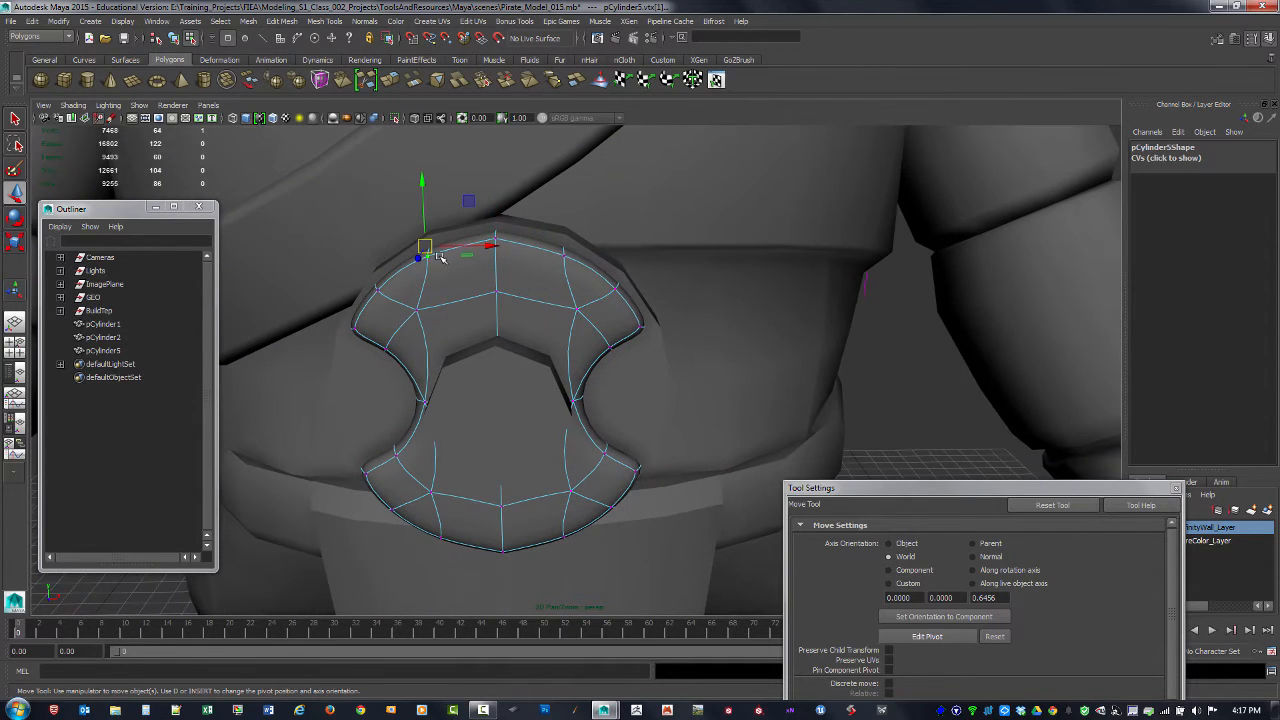
pyautogui.click(493, 240)
pyautogui.moveTo(530, 240); pyautogui.dragTo(493, 278)
pyautogui.hotkey('ctrl', 'z')
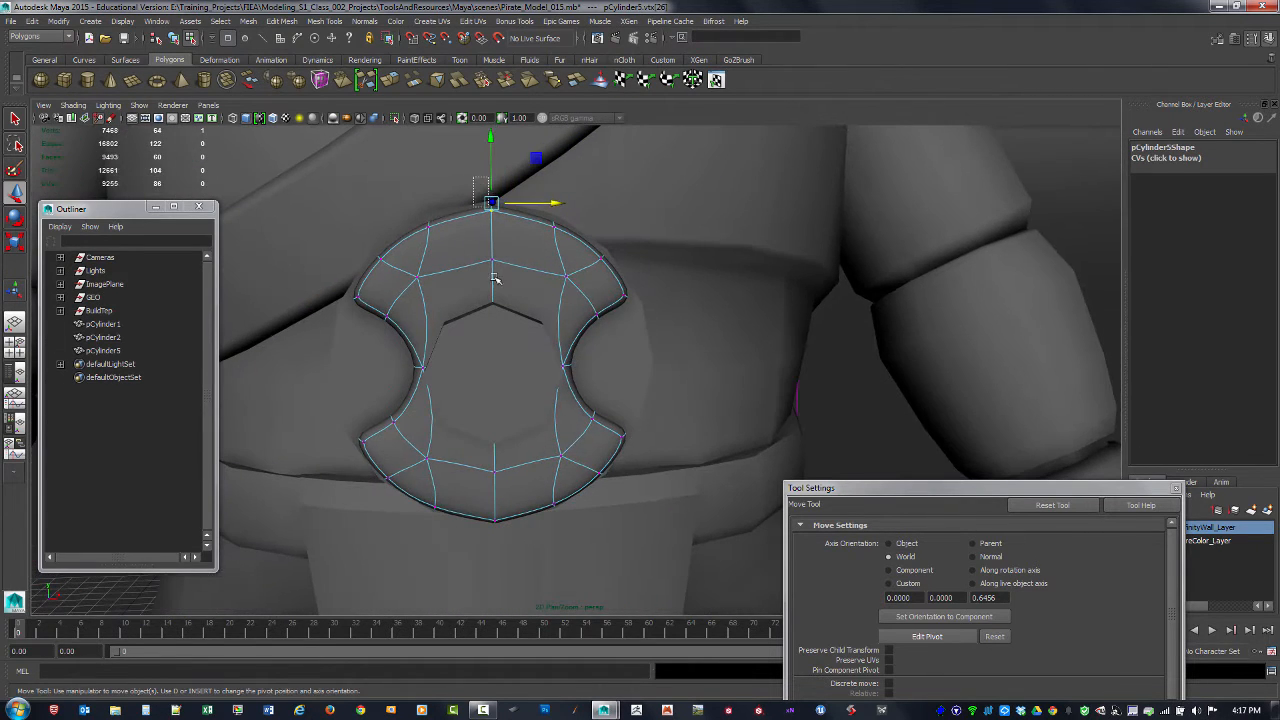
# Step: Select all vertices along the plate's centre seam and merge them with a threshold of 0.0010
pyautogui.moveTo(474, 180); pyautogui.dragTo(510, 544)
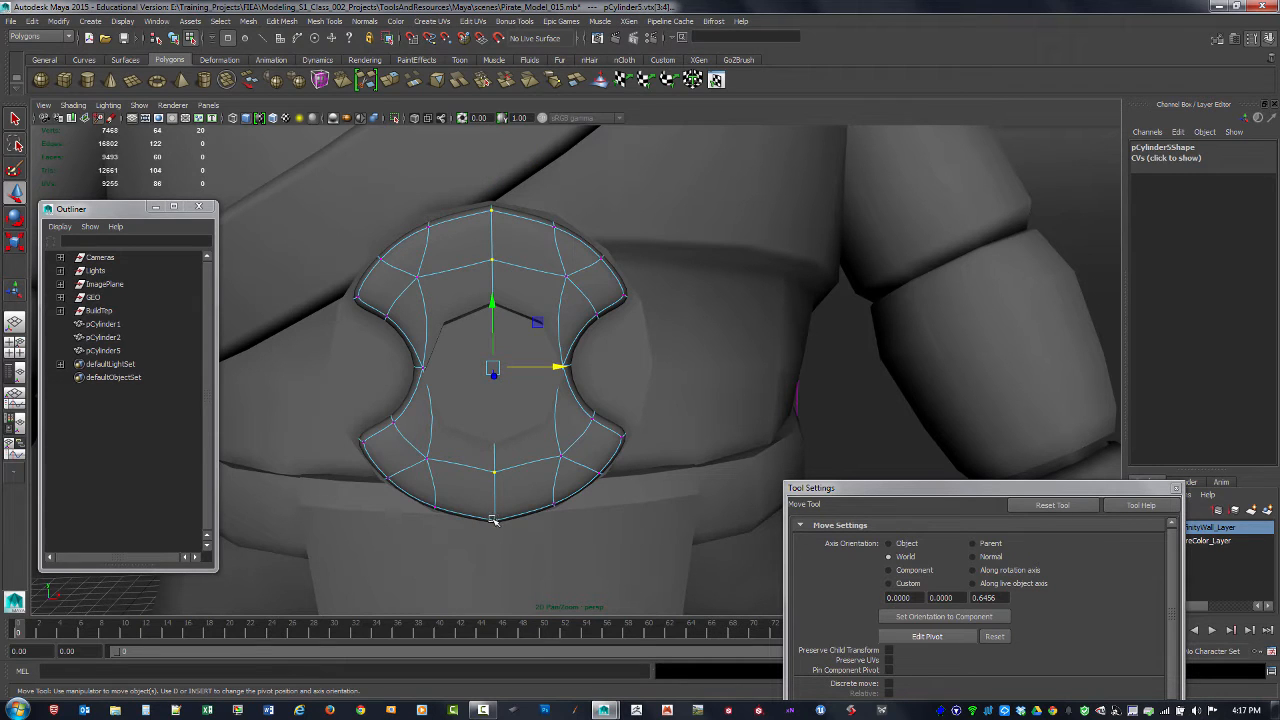
pyautogui.keyDown('shift'); pyautogui.moveTo(493, 519); pyautogui.dragTo(592, 476, button='right'); pyautogui.keyUp('shift')
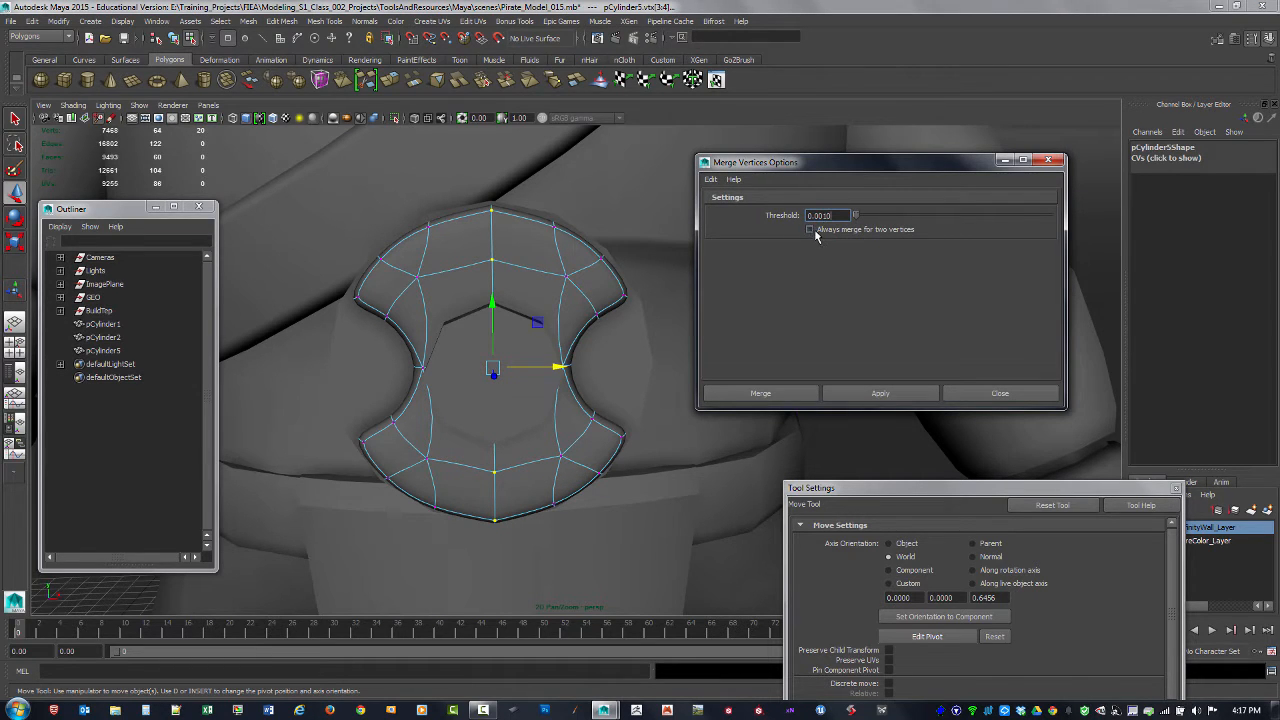
pyautogui.click(878, 394)
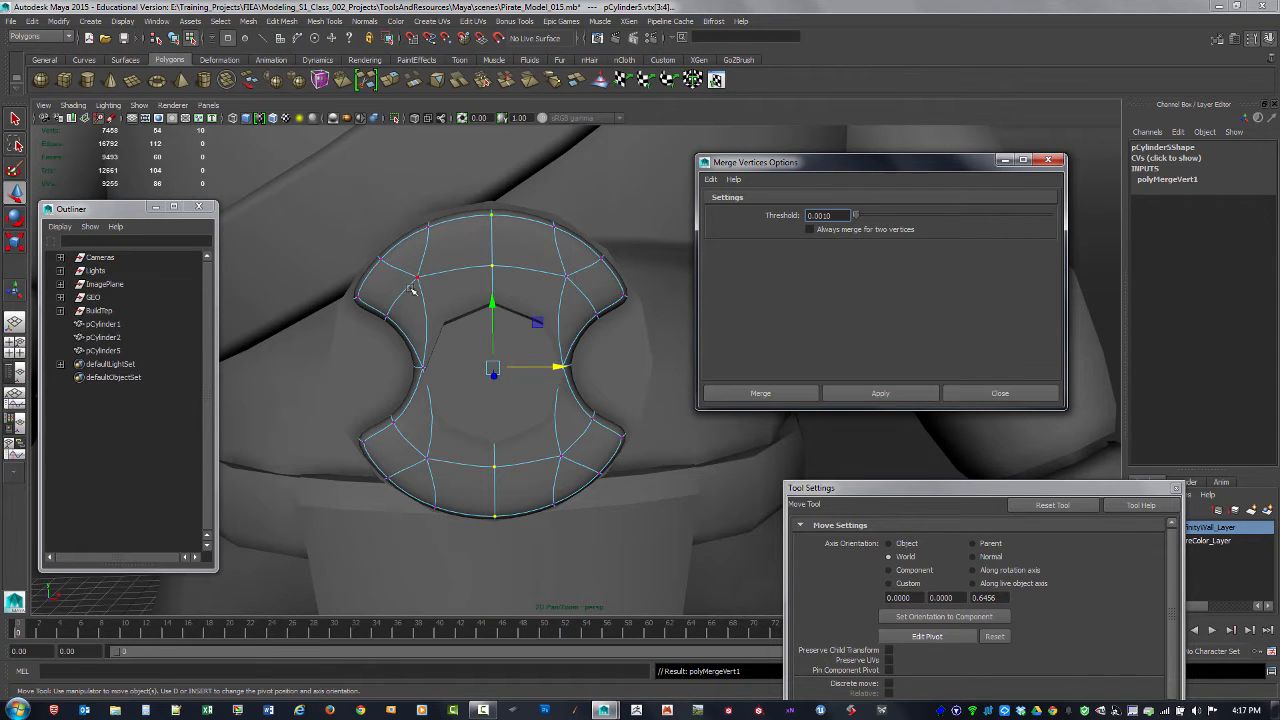
# Step: Test-move a merged upper seam vertex, undo the move, and close the merge options
pyautogui.click(491, 215)
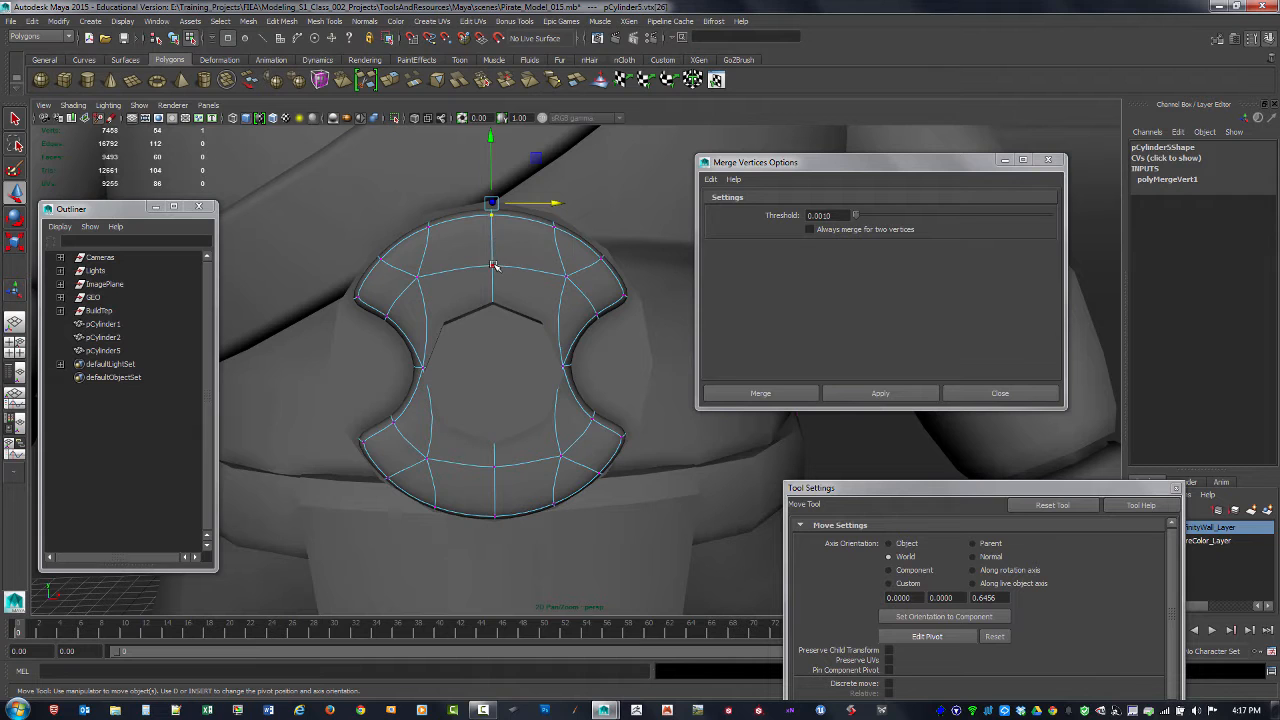
pyautogui.click(494, 265)
pyautogui.moveTo(520, 247); pyautogui.dragTo(520, 280)
pyautogui.hotkey('ctrl', 'z')
pyautogui.click(1047, 160)
# Step: Turn off the plate's smooth preview, return to object selection, delete its construction history, and deselect it
pyautogui.keyDown('alt'); pyautogui.moveTo(886, 251); pyautogui.dragTo(686, 329); pyautogui.keyUp('alt')
pyautogui.press('1')
pyautogui.keyDown('alt'); pyautogui.moveTo(563, 336); pyautogui.dragTo(552, 355); pyautogui.keyUp('alt')
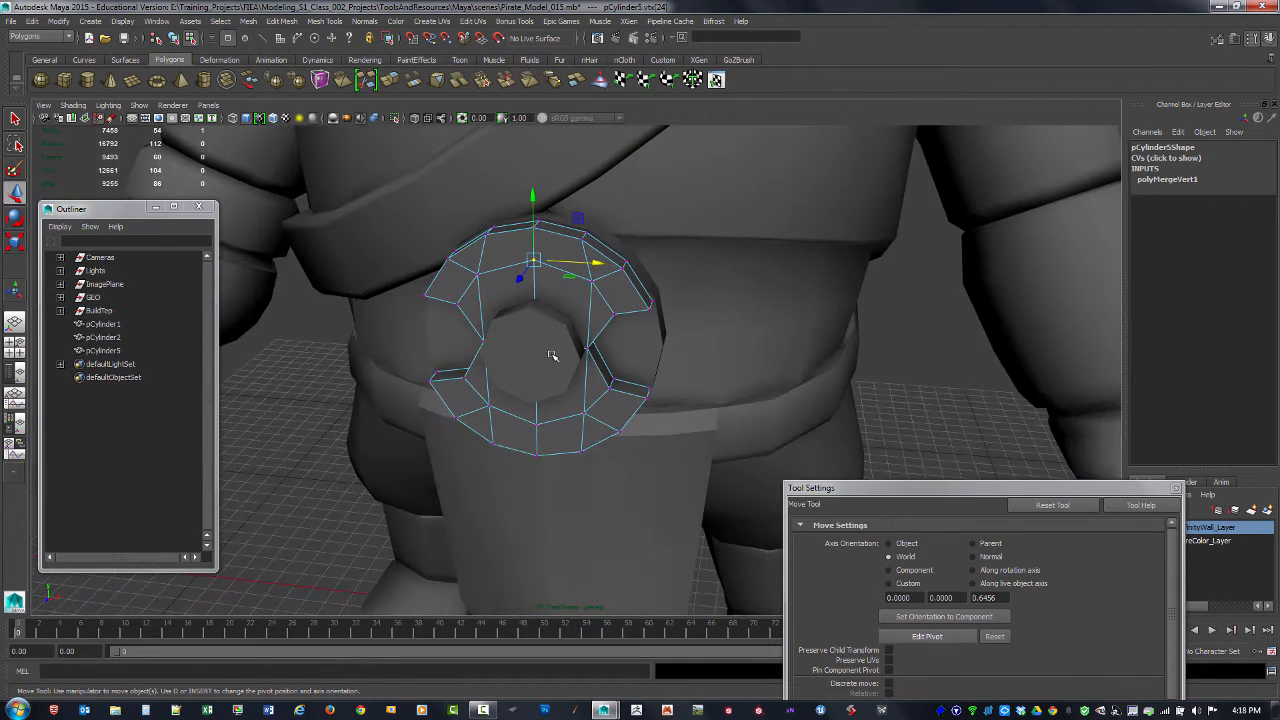
pyautogui.press('F8')
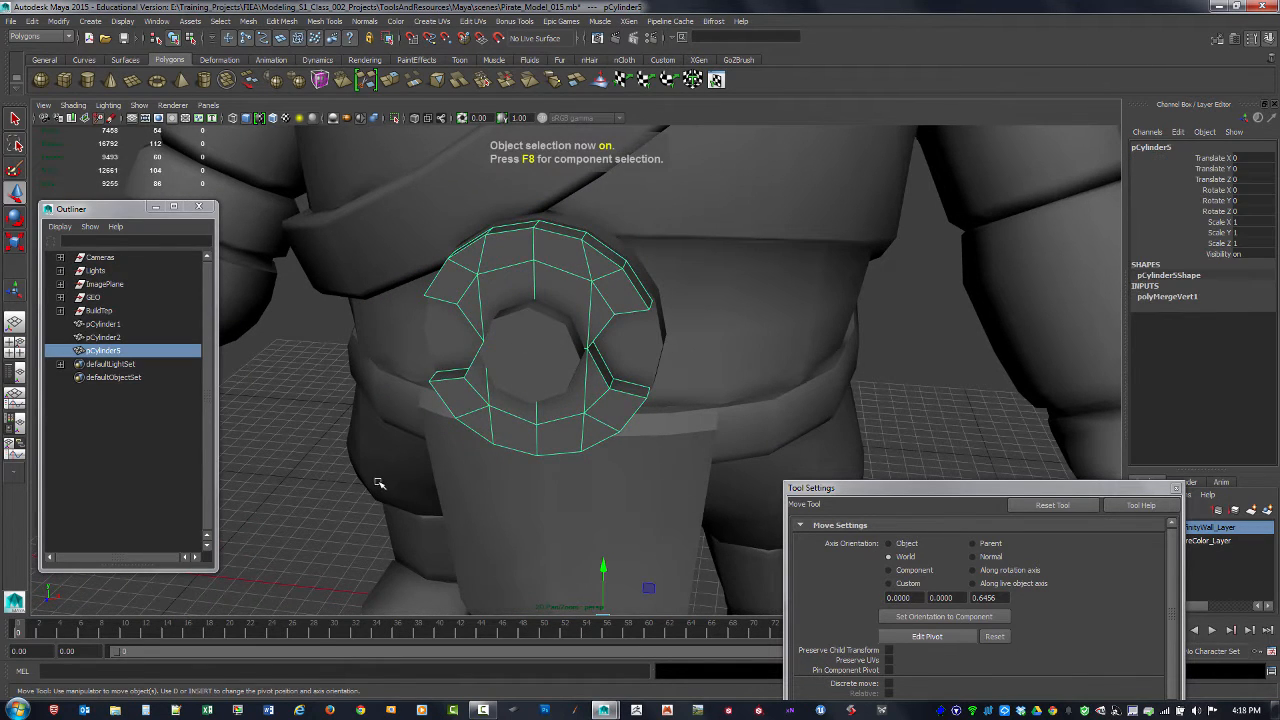
pyautogui.hotkey('alt', 'shift', 'd')
pyautogui.click(331, 524)
# Step: Examine the stacked buckle pieces from several angles and in profile against the character's body and reference image
pyautogui.keyDown('alt'); pyautogui.moveTo(803, 380); pyautogui.dragTo(662, 323, button='right'); pyautogui.keyUp('alt')
pyautogui.keyDown('alt'); pyautogui.moveTo(661, 323); pyautogui.dragTo(617, 395); pyautogui.keyUp('alt')
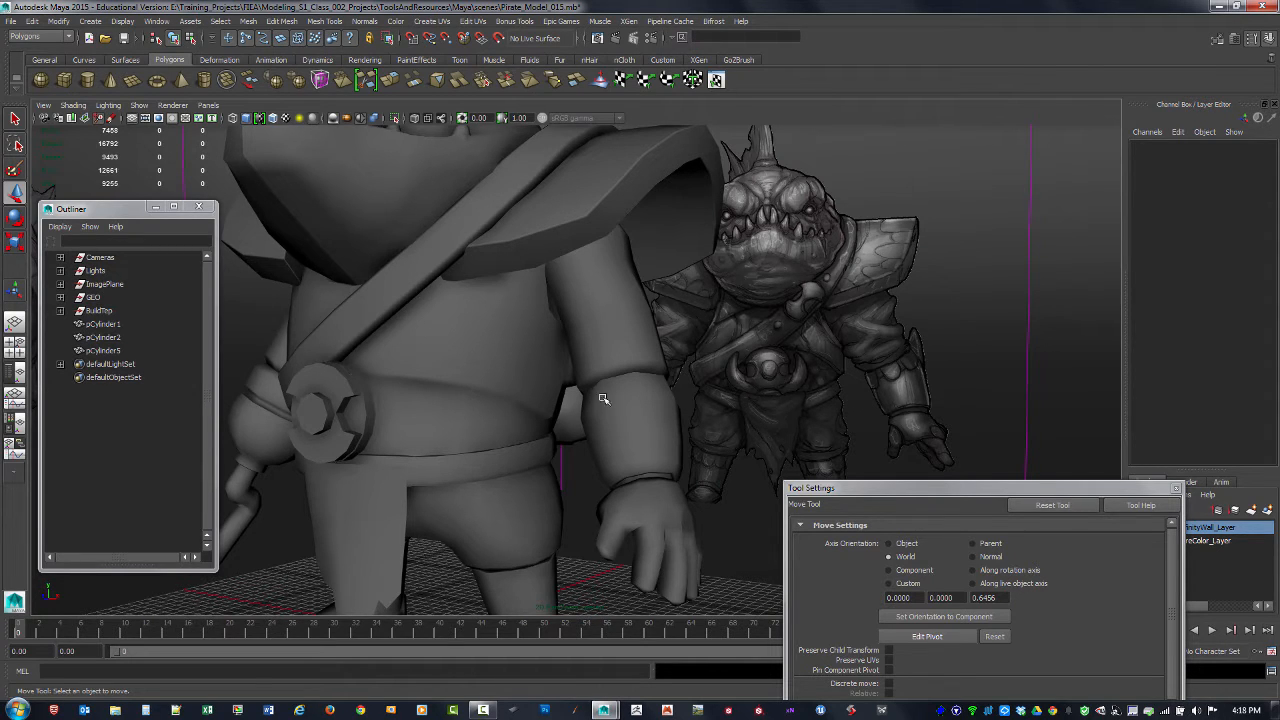
pyautogui.keyDown('alt'); pyautogui.moveTo(402, 390); pyautogui.dragTo(471, 349, button='middle'); pyautogui.keyUp('alt')
pyautogui.keyDown('alt'); pyautogui.moveTo(410, 374); pyautogui.dragTo(457, 371); pyautogui.keyUp('alt')
pyautogui.keyDown('alt'); pyautogui.moveTo(400, 405); pyautogui.dragTo(283, 405); pyautogui.keyUp('alt')
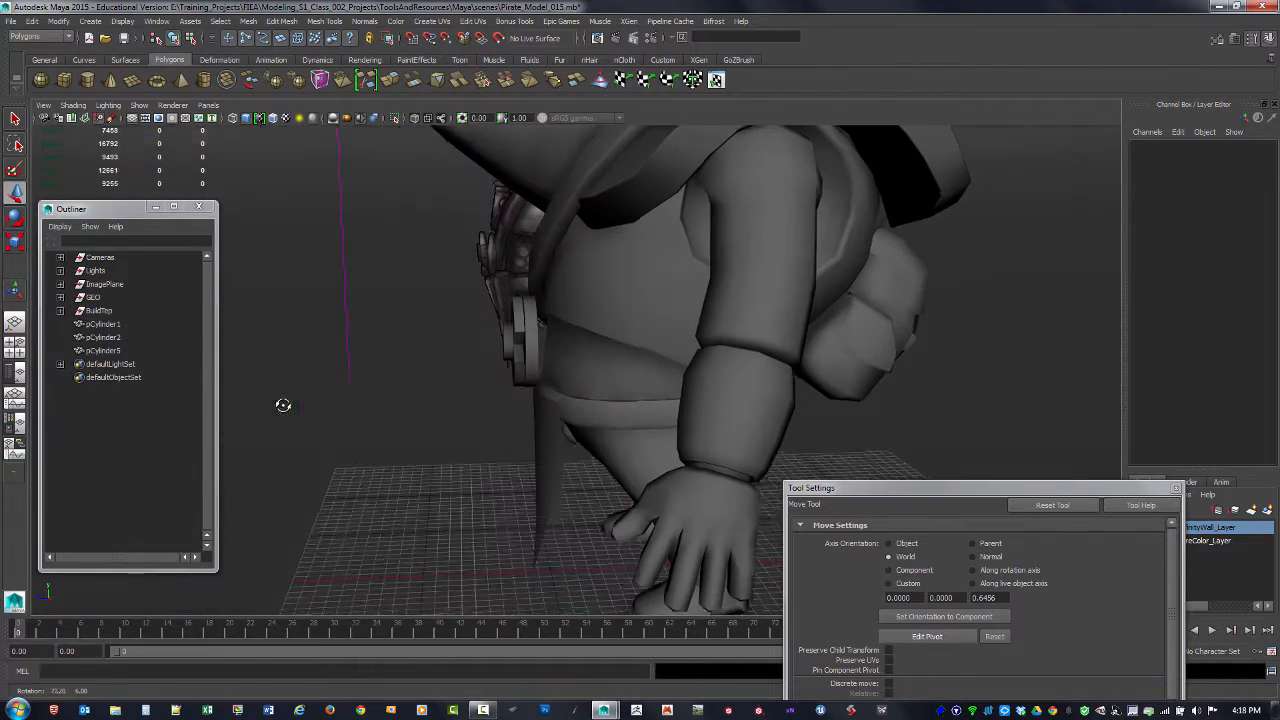
pyautogui.scroll(1, 479, 355)
pyautogui.click(532, 336)
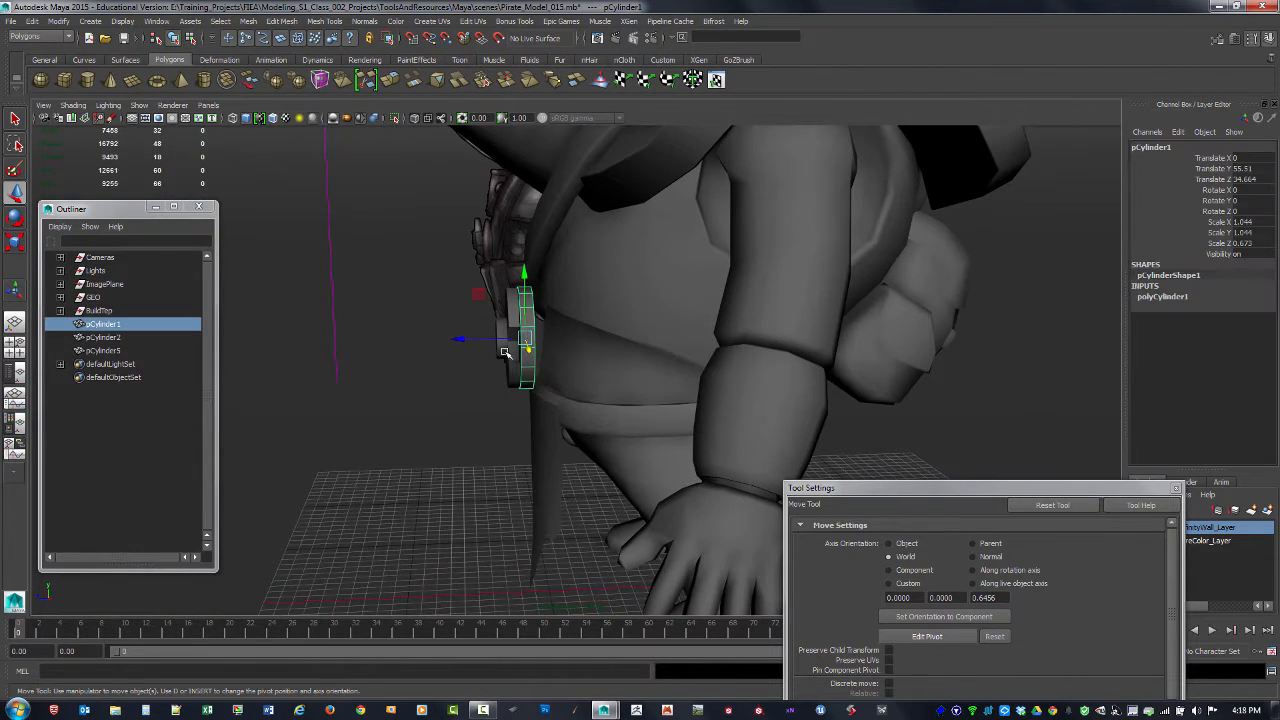
pyautogui.keyDown('shift'); pyautogui.click(514, 298); pyautogui.keyUp('shift')
pyautogui.keyDown('shift'); pyautogui.click(501, 340); pyautogui.keyUp('shift')
# Step: Select the notched buckle plate and center its pivot
pyautogui.click(520, 314)
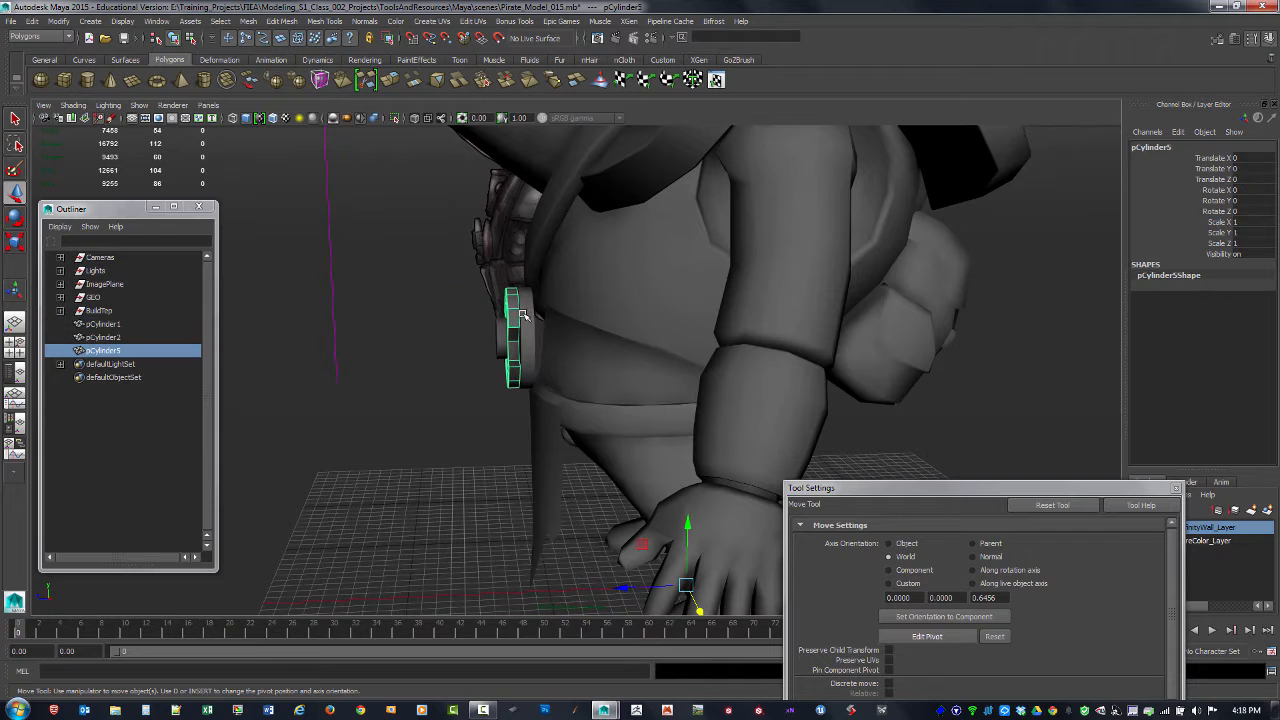
pyautogui.click(60, 21)
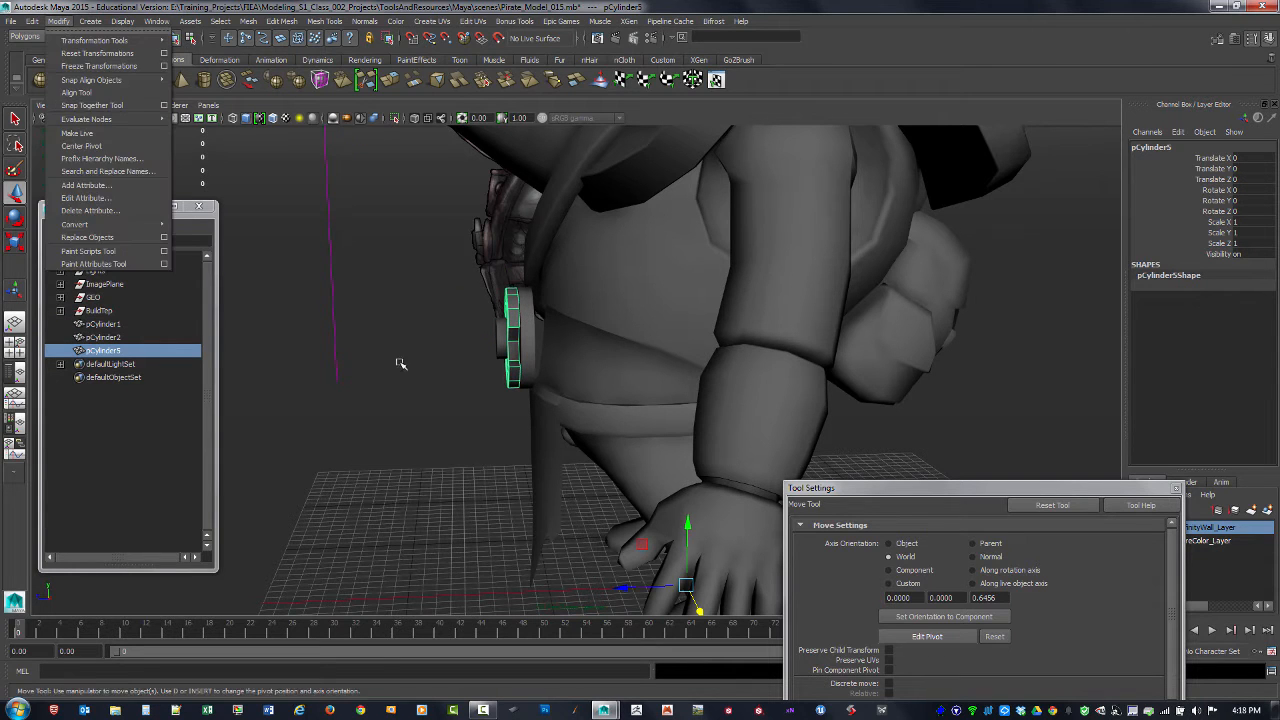
pyautogui.click(424, 448)
pyautogui.keyDown('alt'); pyautogui.moveTo(424, 448); pyautogui.dragTo(475, 447); pyautogui.keyUp('alt')
pyautogui.click(447, 313)
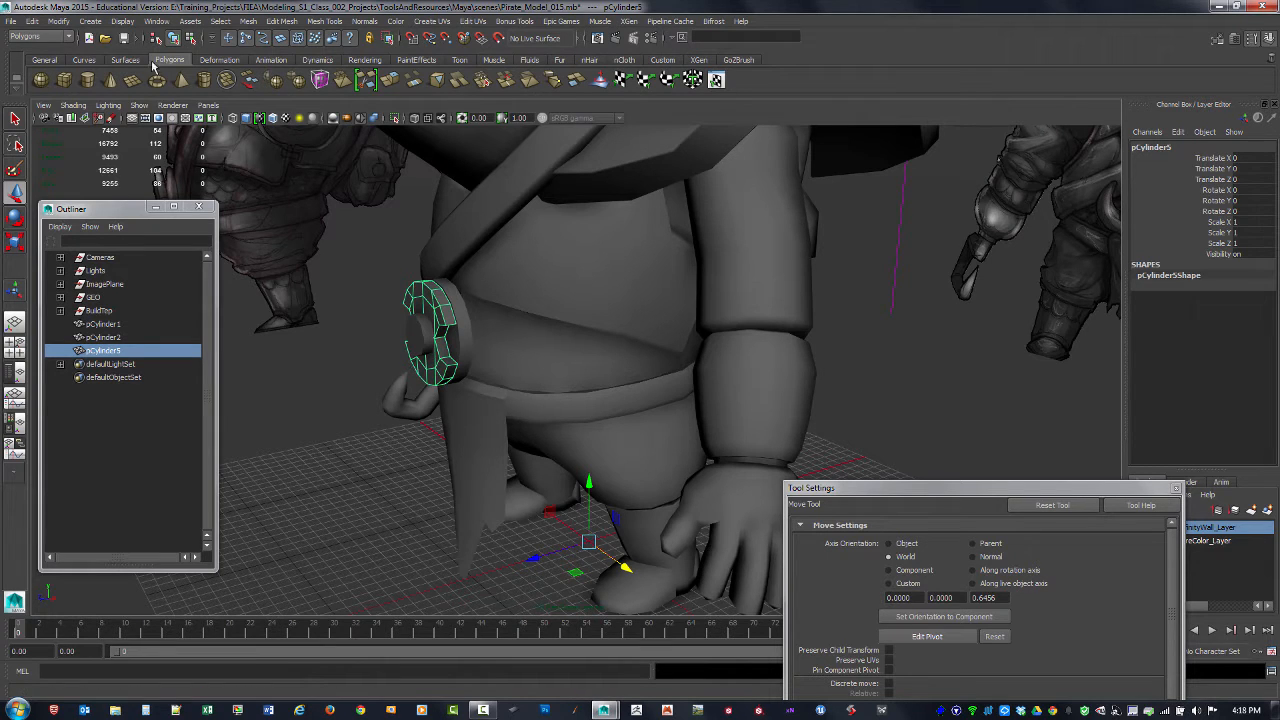
pyautogui.click(58, 21)
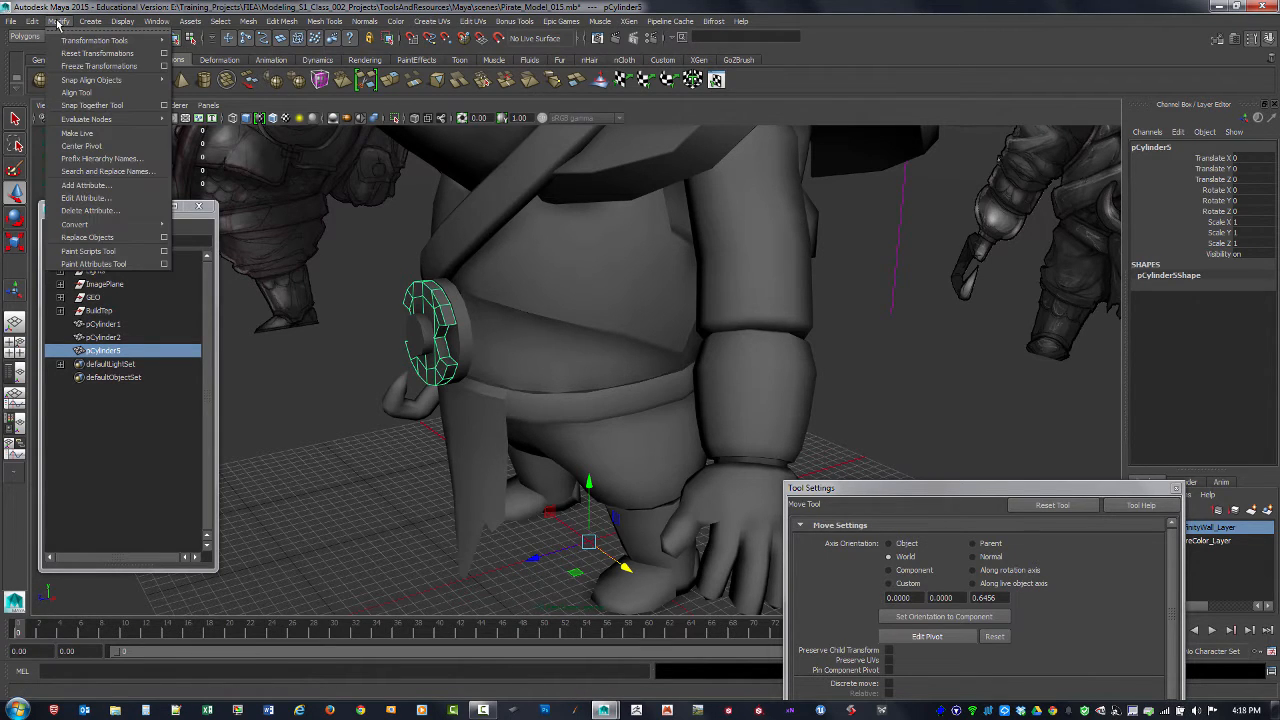
pyautogui.click(94, 146)
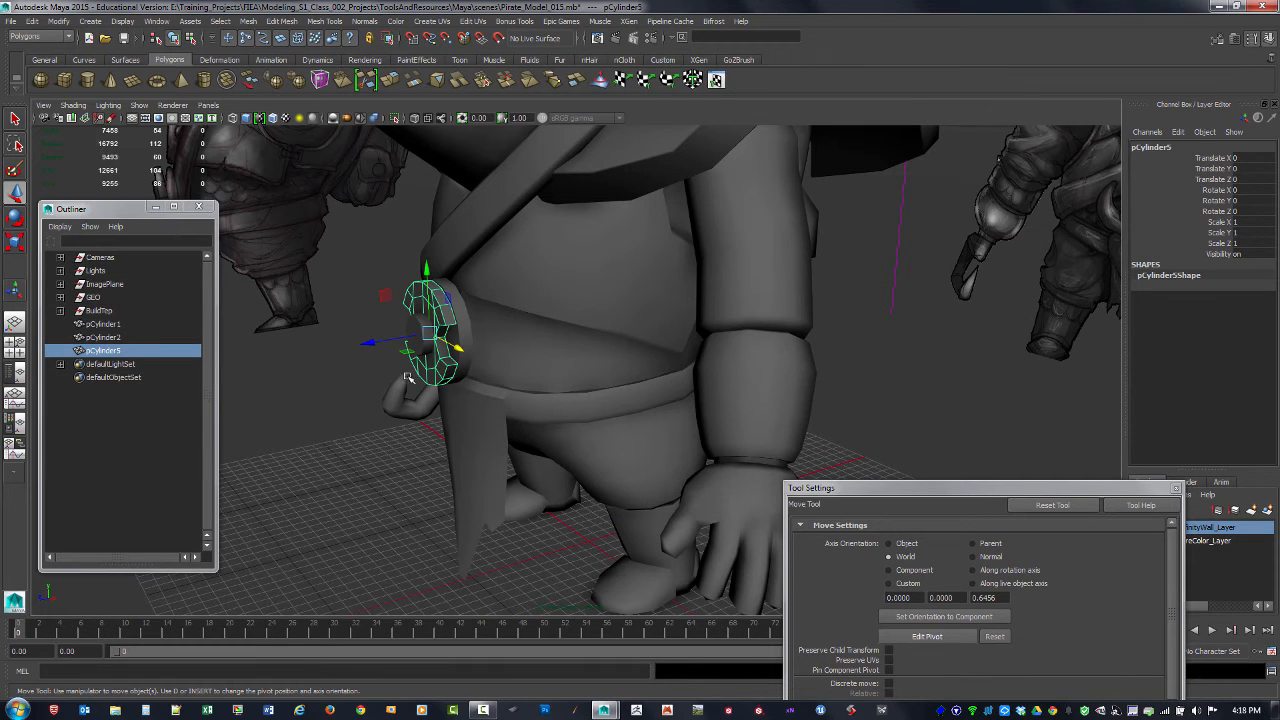
# Step: Select all three buckle pieces and move them back toward the belly, bringing the small central cylinder to Translate Z 36.707
pyautogui.keyDown('alt'); pyautogui.moveTo(487, 348); pyautogui.dragTo(400, 327); pyautogui.keyUp('alt')
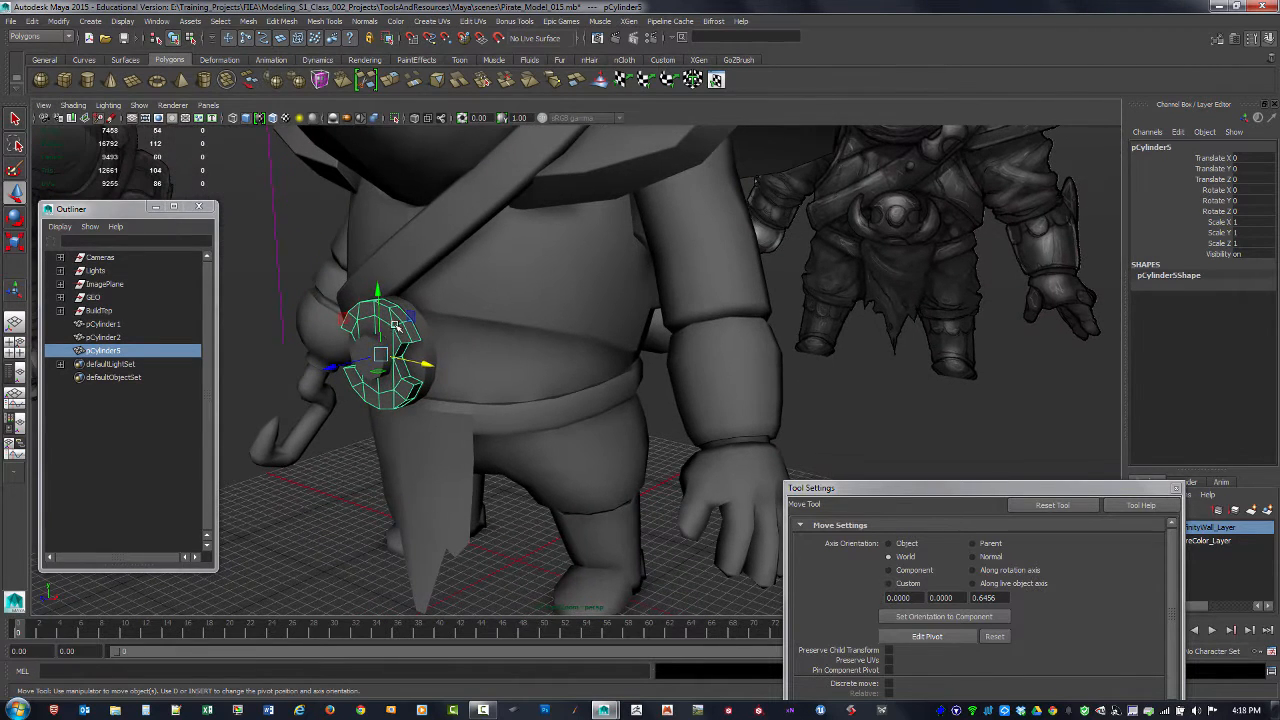
pyautogui.keyDown('alt'); pyautogui.moveTo(494, 330); pyautogui.dragTo(514, 312); pyautogui.keyUp('alt')
pyautogui.click(517, 313)
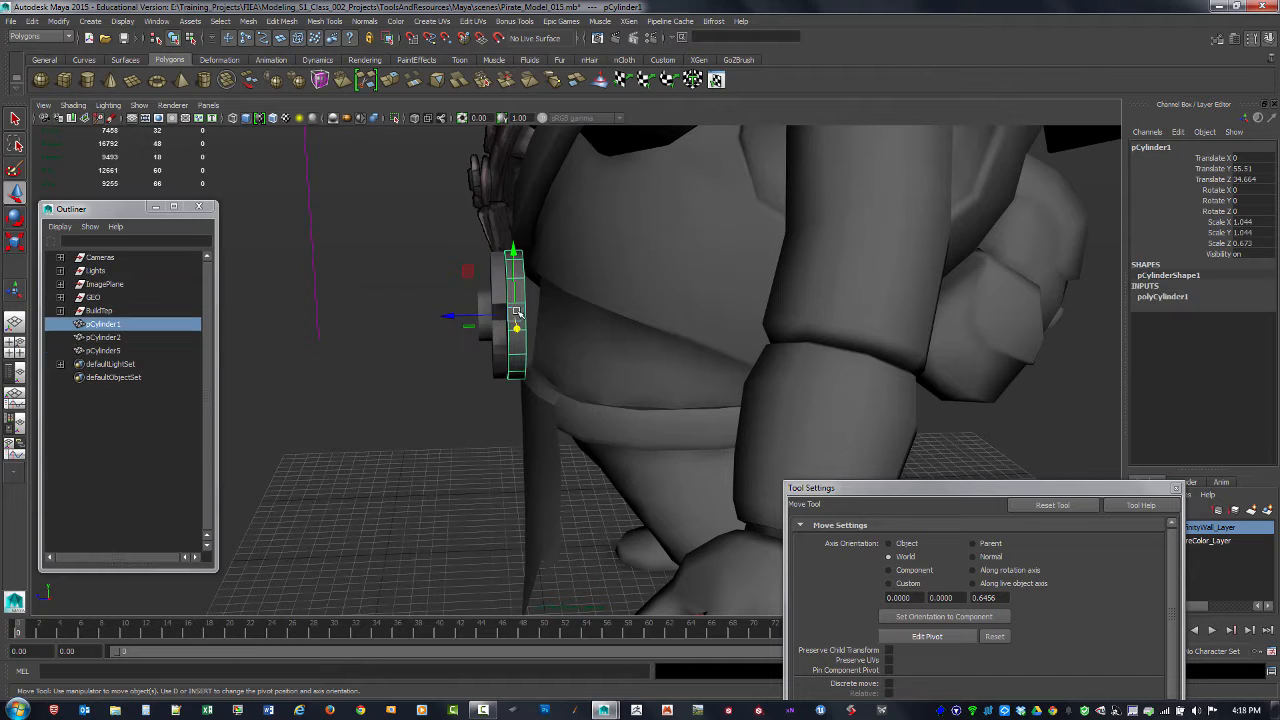
pyautogui.keyDown('shift'); pyautogui.click(497, 285); pyautogui.keyUp('shift')
pyautogui.keyDown('shift'); pyautogui.click(479, 292); pyautogui.keyUp('shift')
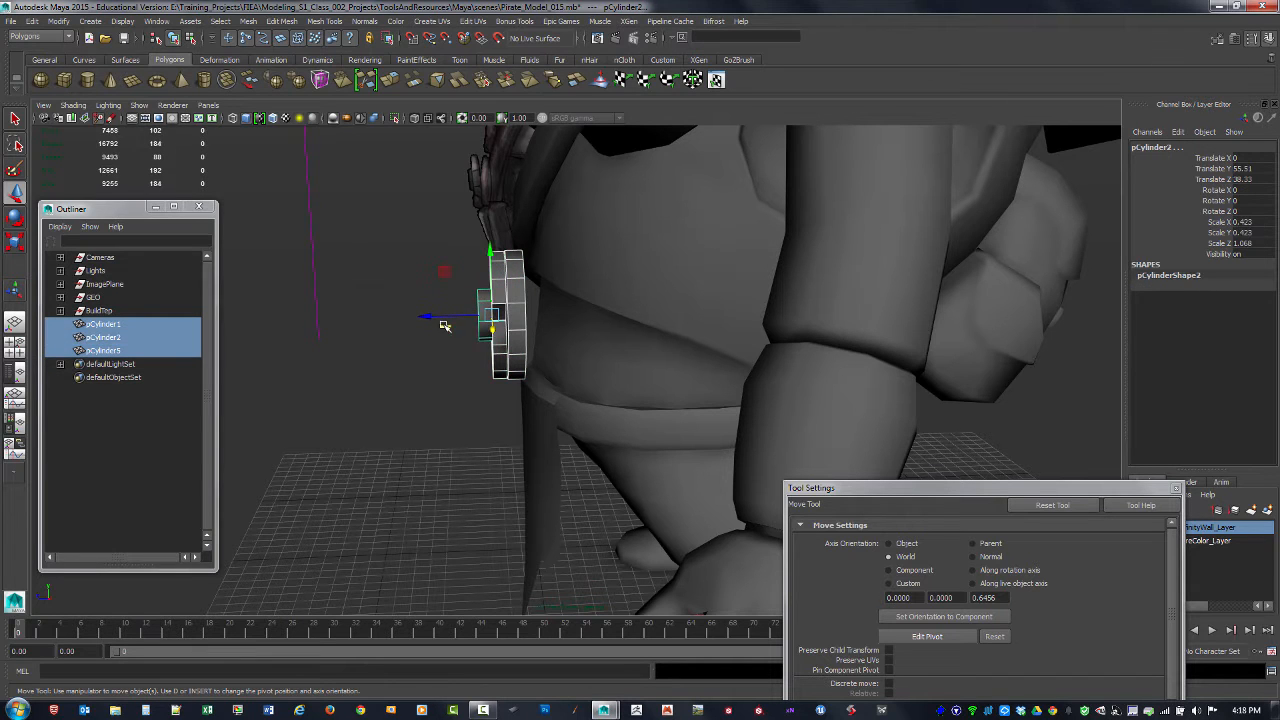
pyautogui.keyDown('alt'); pyautogui.moveTo(443, 327); pyautogui.dragTo(557, 337); pyautogui.keyUp('alt')
pyautogui.moveTo(393, 393); pyautogui.dragTo(671, 233)
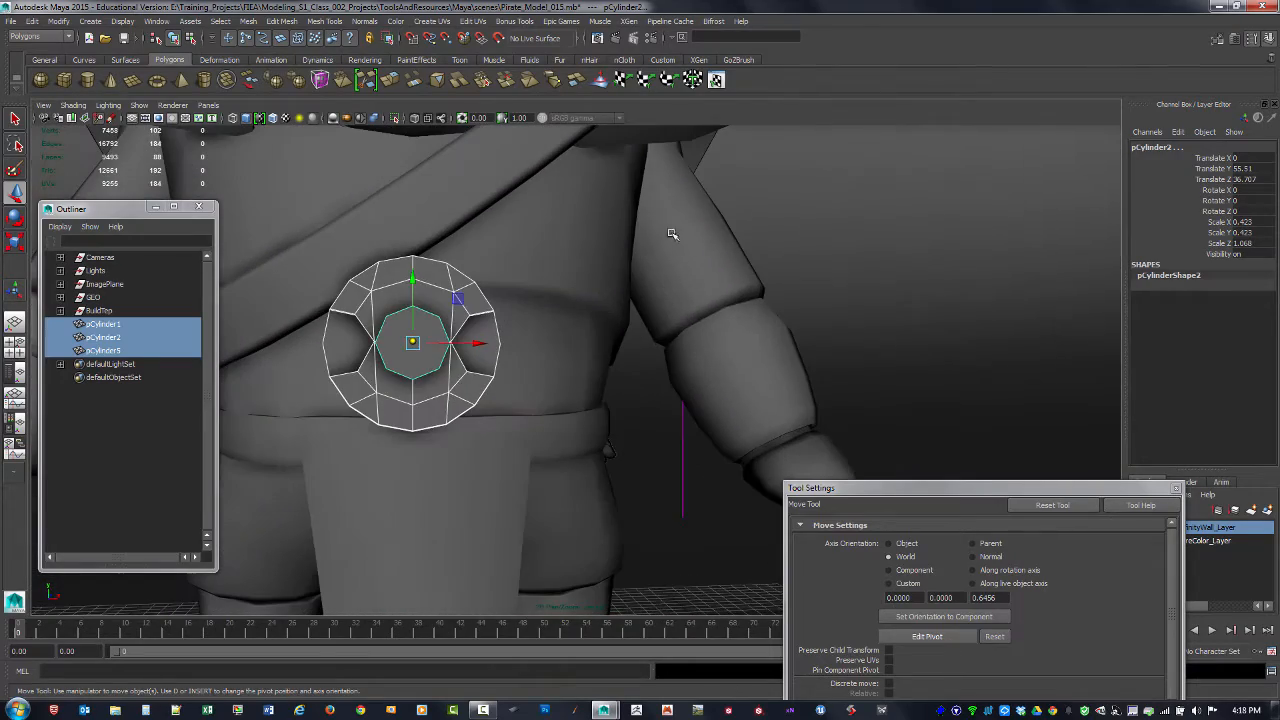
pyautogui.click(898, 285)
pyautogui.keyDown('alt'); pyautogui.moveTo(856, 309); pyautogui.dragTo(686, 291, button='right'); pyautogui.keyUp('alt')
pyautogui.keyDown('alt'); pyautogui.moveTo(686, 291); pyautogui.dragTo(650, 300); pyautogui.keyUp('alt')
pyautogui.keyDown('alt'); pyautogui.moveTo(524, 296); pyautogui.dragTo(449, 429); pyautogui.keyUp('alt')
# Step: In the front view, trace the crescent horn on the reference buckle's right half as one polygon with the Create Polygon Tool
pyautogui.press('space')
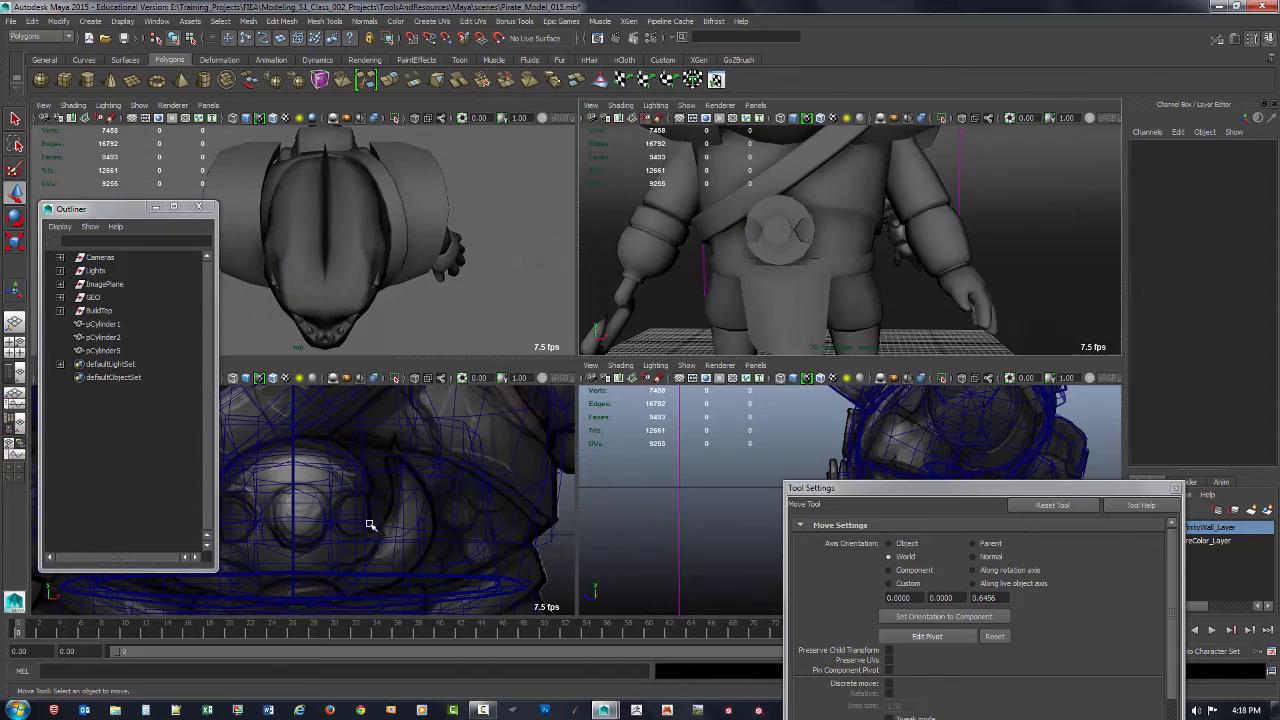
pyautogui.press('space')
pyautogui.keyDown('alt'); pyautogui.moveTo(539, 444); pyautogui.dragTo(530, 350); pyautogui.keyUp('alt')
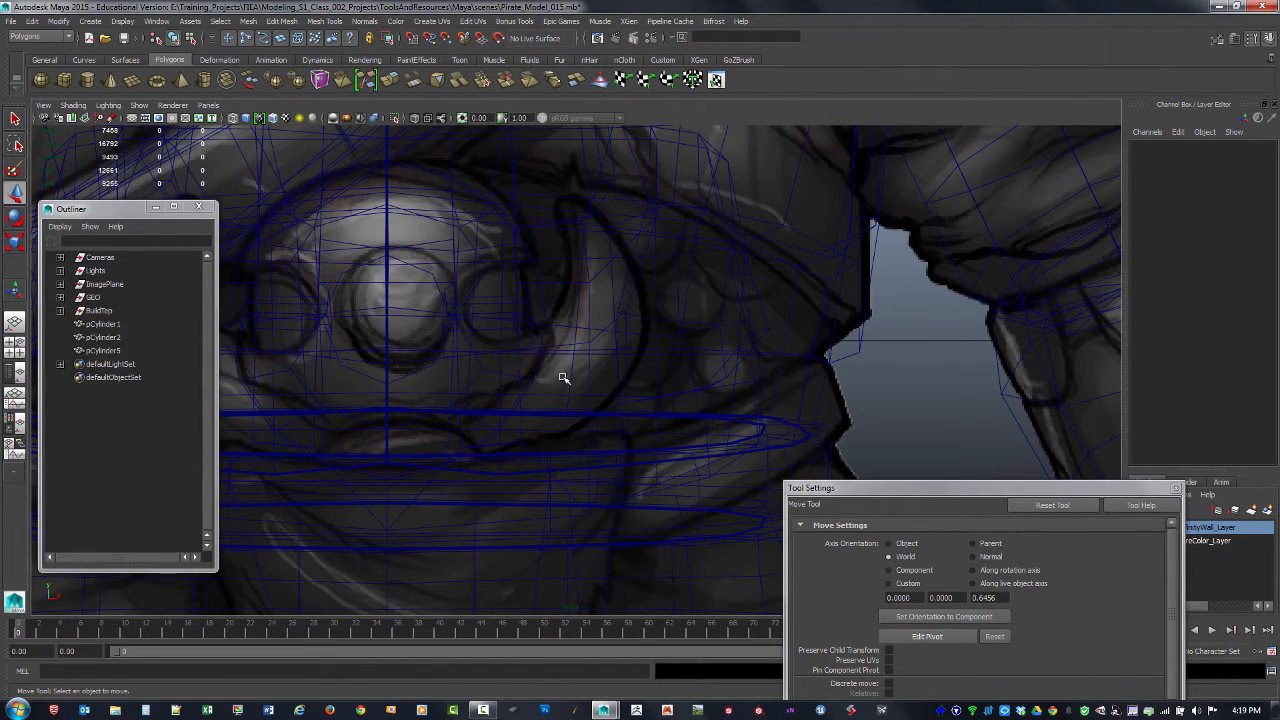
pyautogui.click(285, 21)
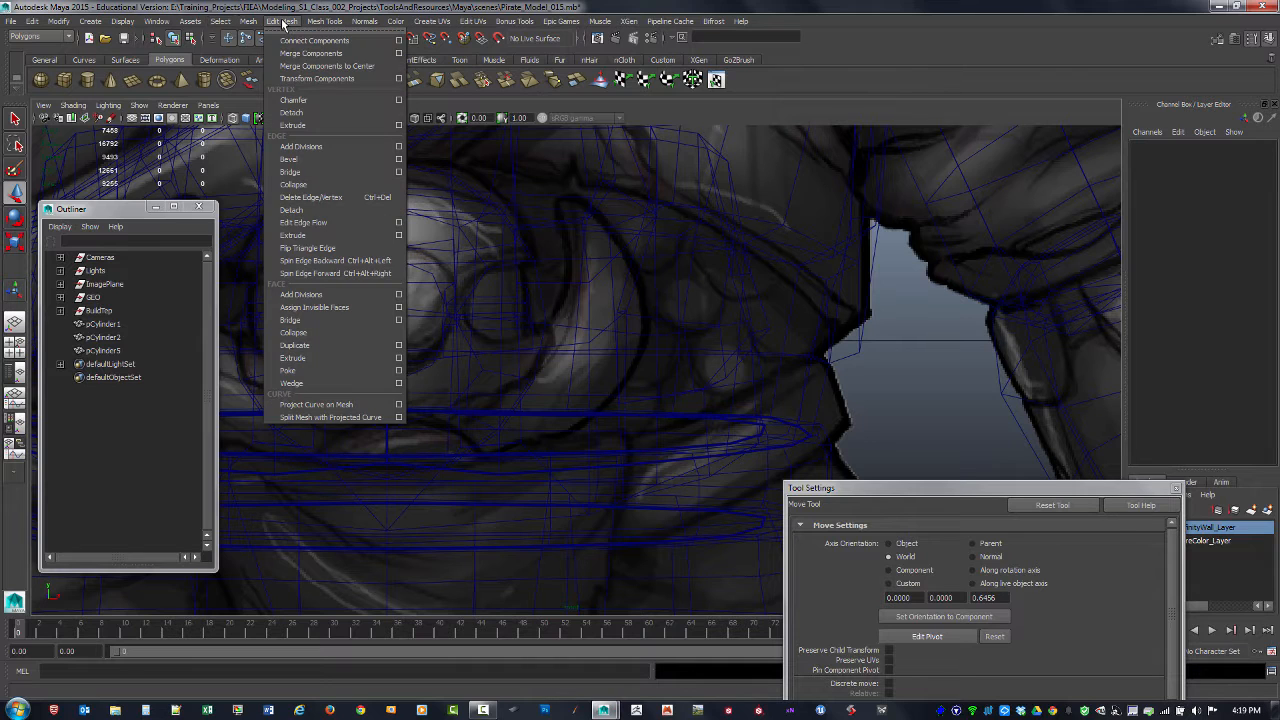
pyautogui.moveTo(322, 22)
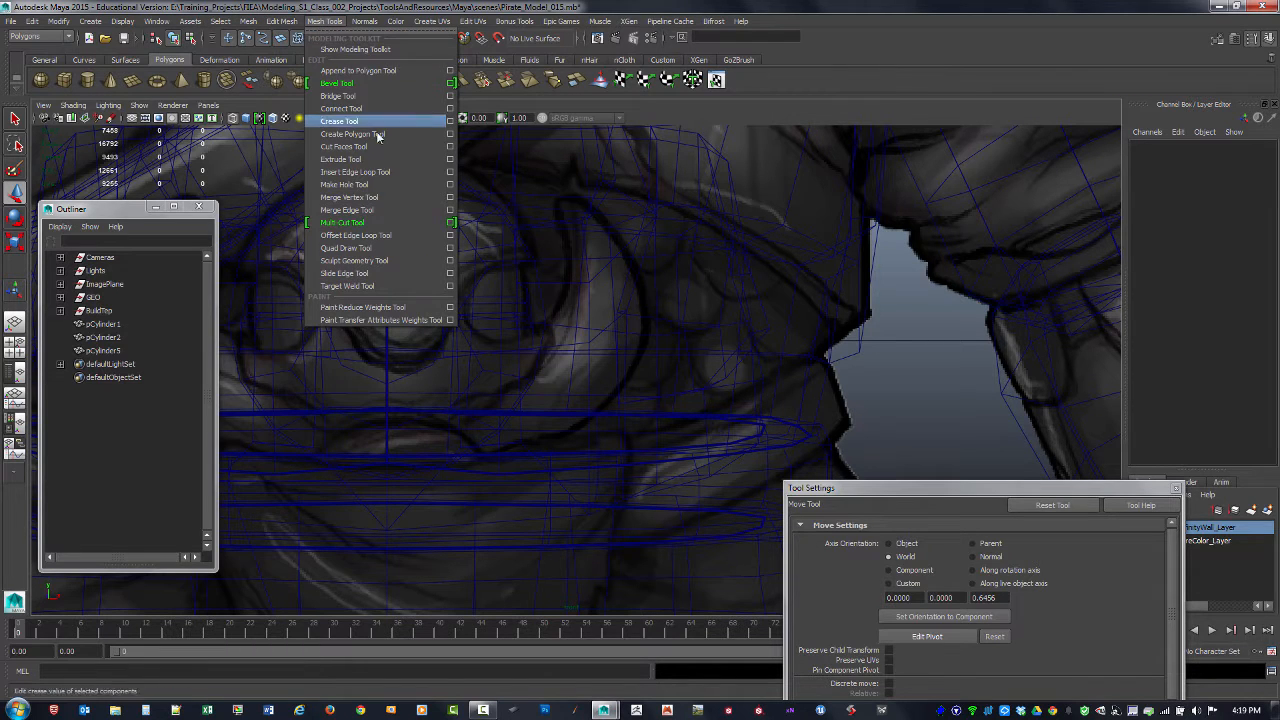
pyautogui.click(395, 139)
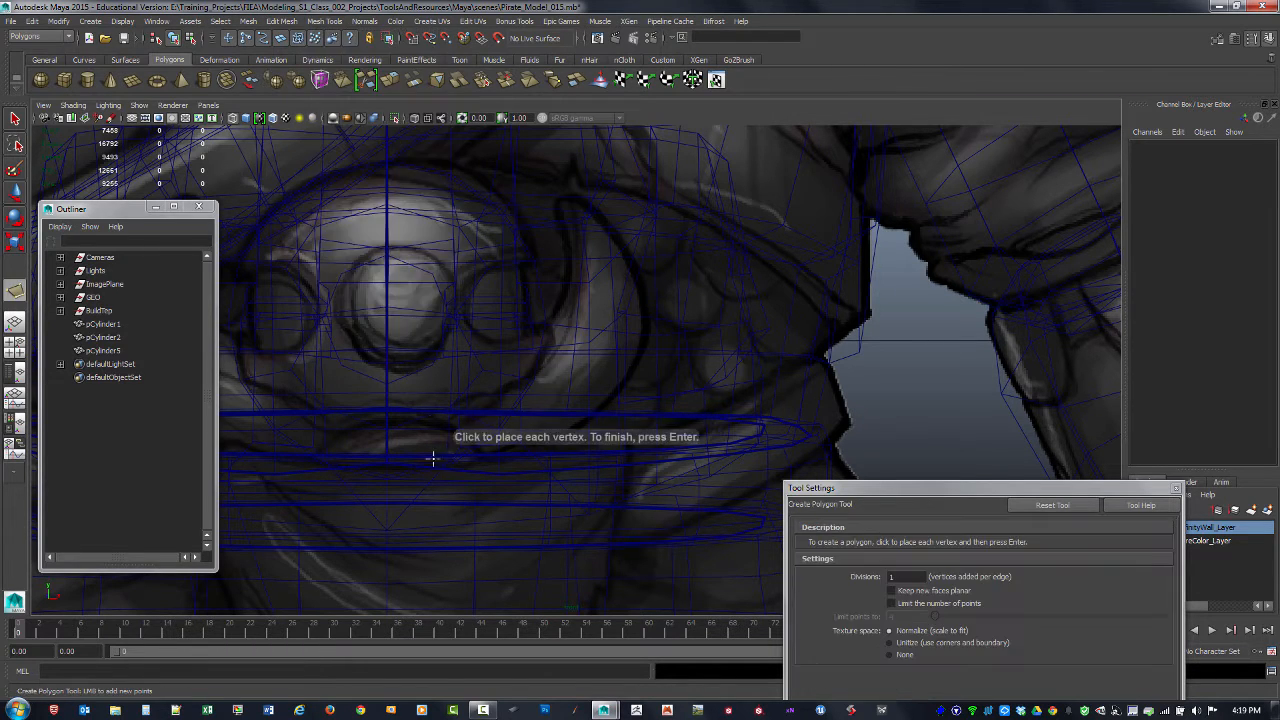
pyautogui.scroll(1, 470, 440)
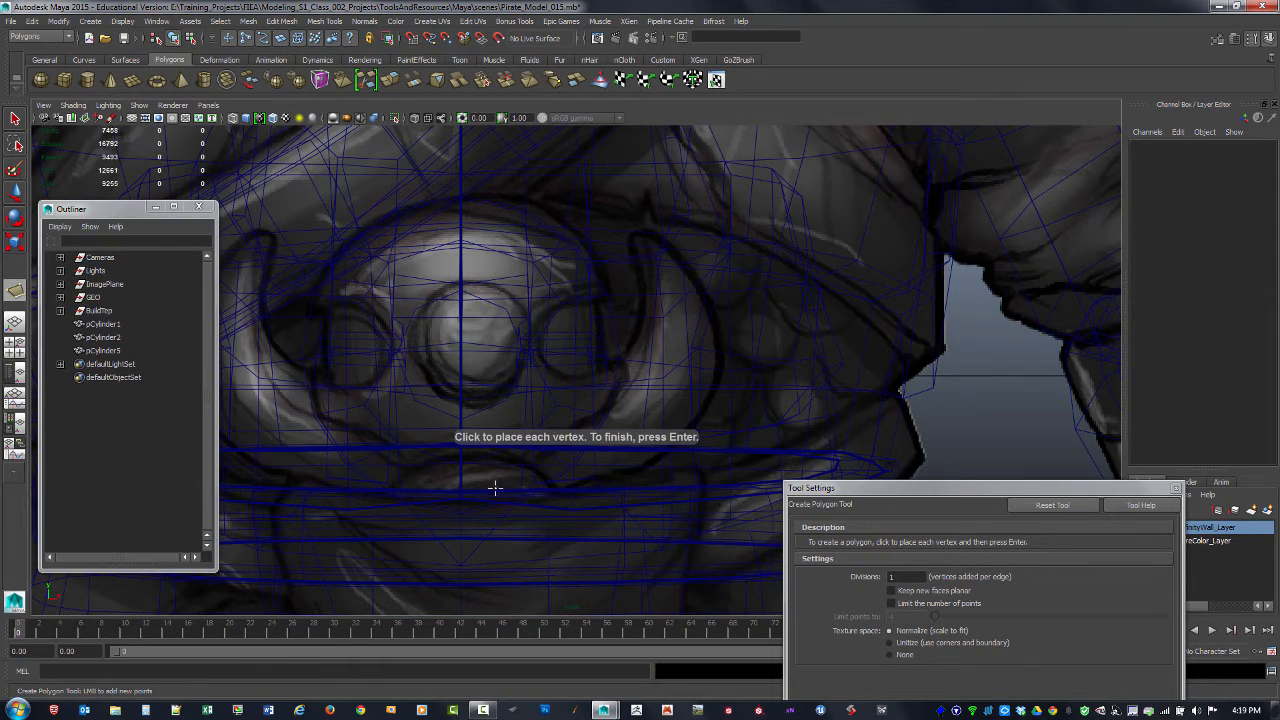
pyautogui.click(494, 454)
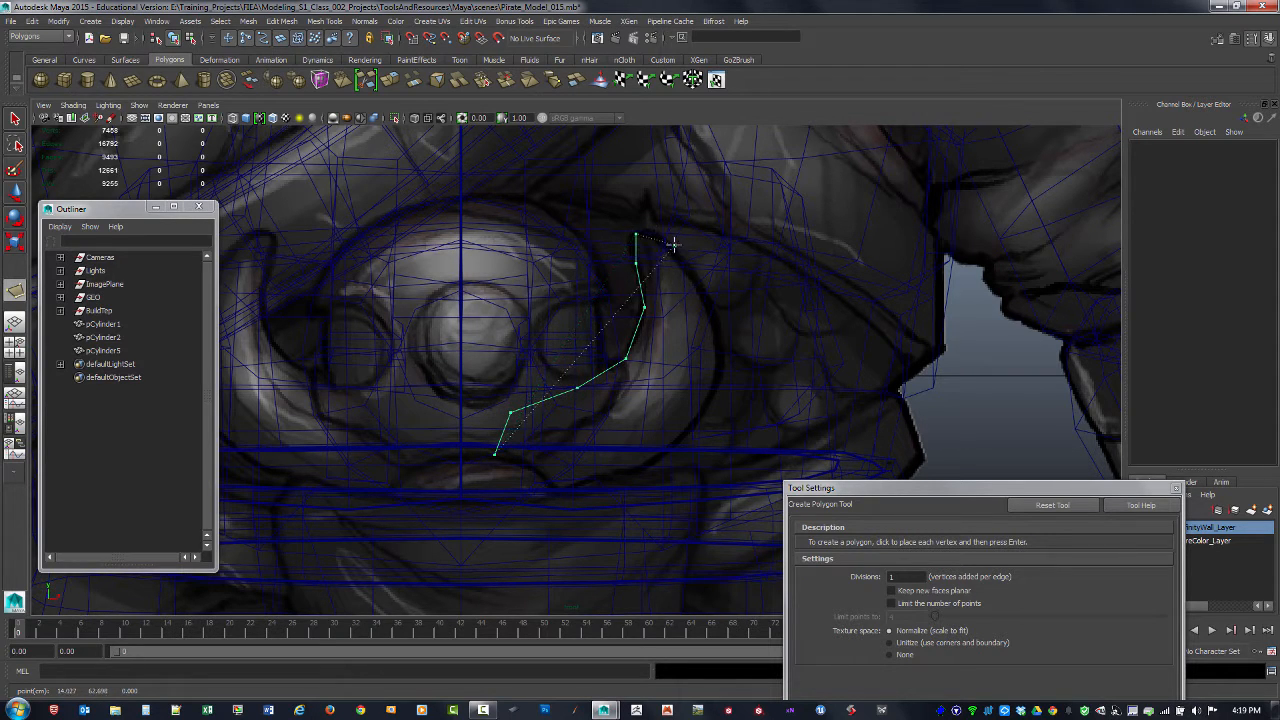
pyautogui.click(703, 295)
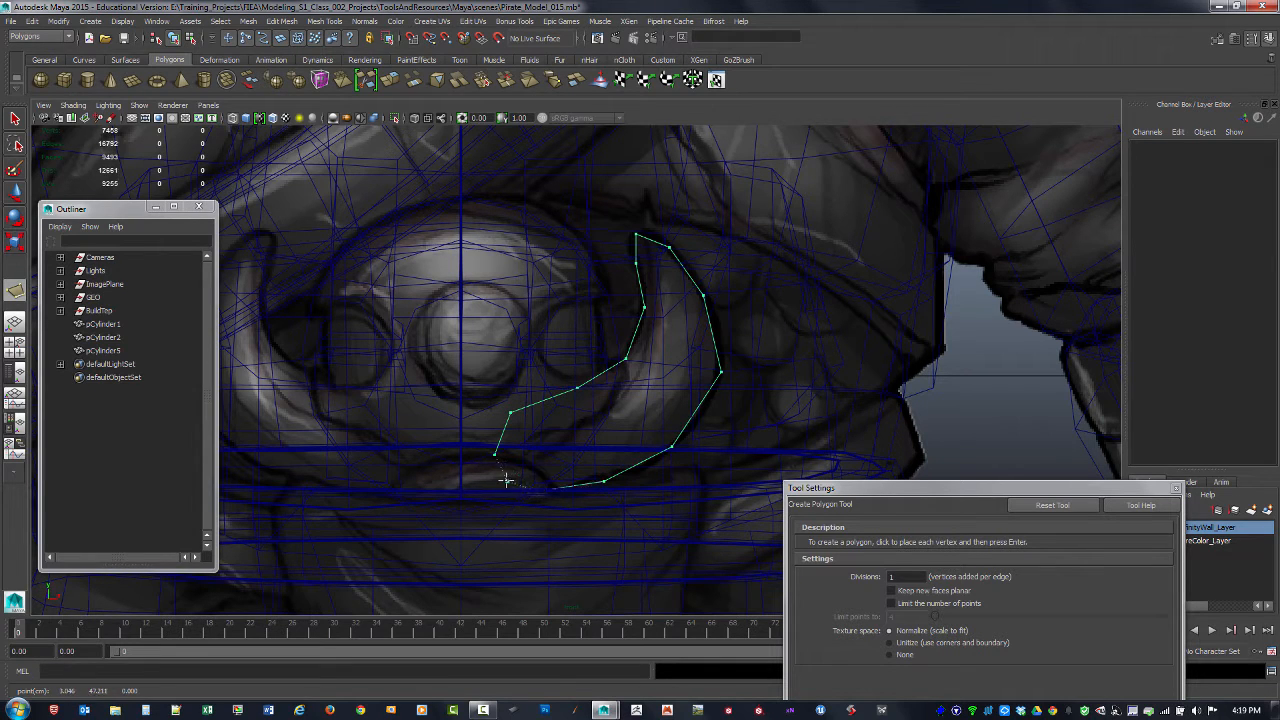
pyautogui.press('Return')
pyautogui.press('w')
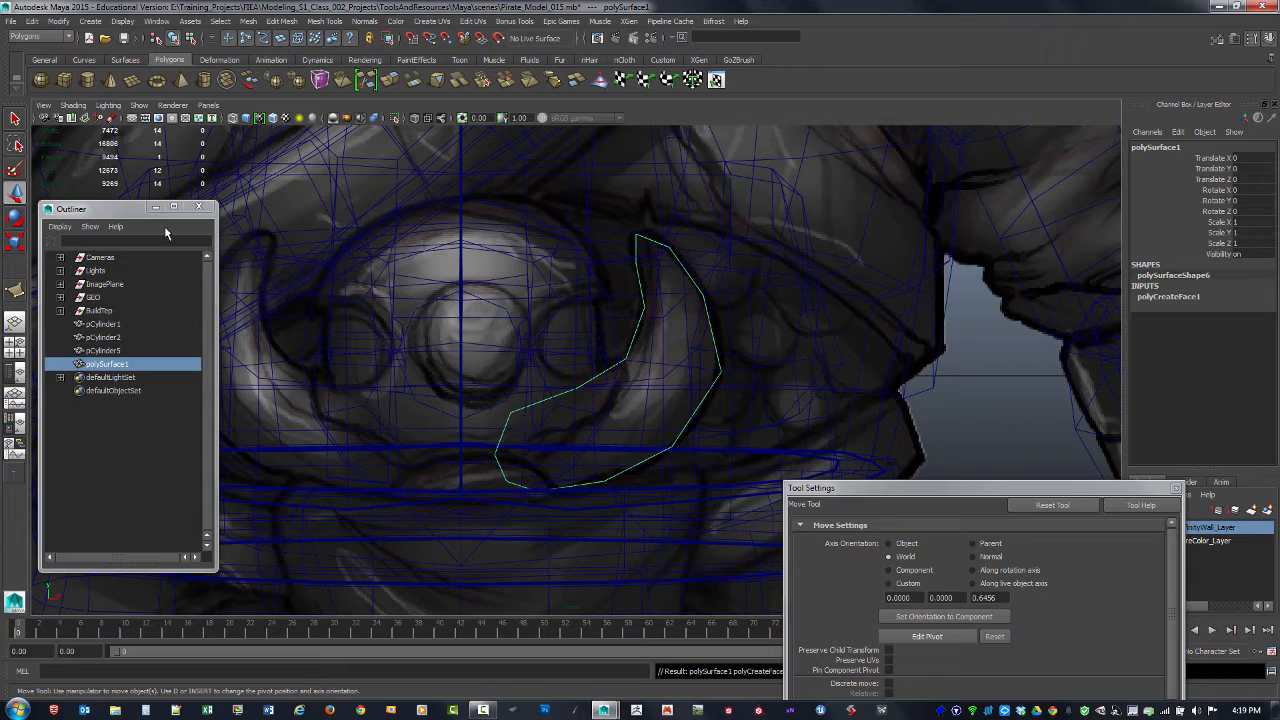
# Step: With the Multi-Cut Tool, split the crescent's upper half with three crosswise cuts between its inner and outer edge vertices
pyautogui.click(15, 120)
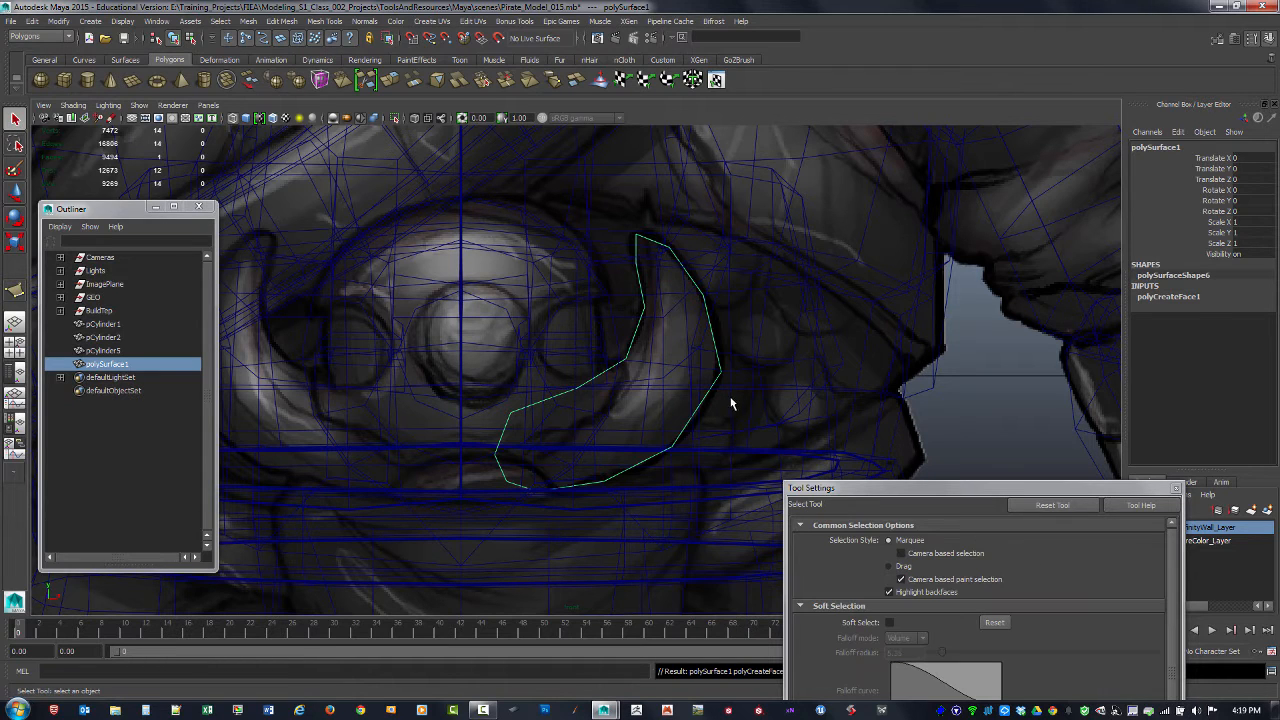
pyautogui.keyDown('shift'); pyautogui.rightClick(596, 379); pyautogui.keyUp('shift')
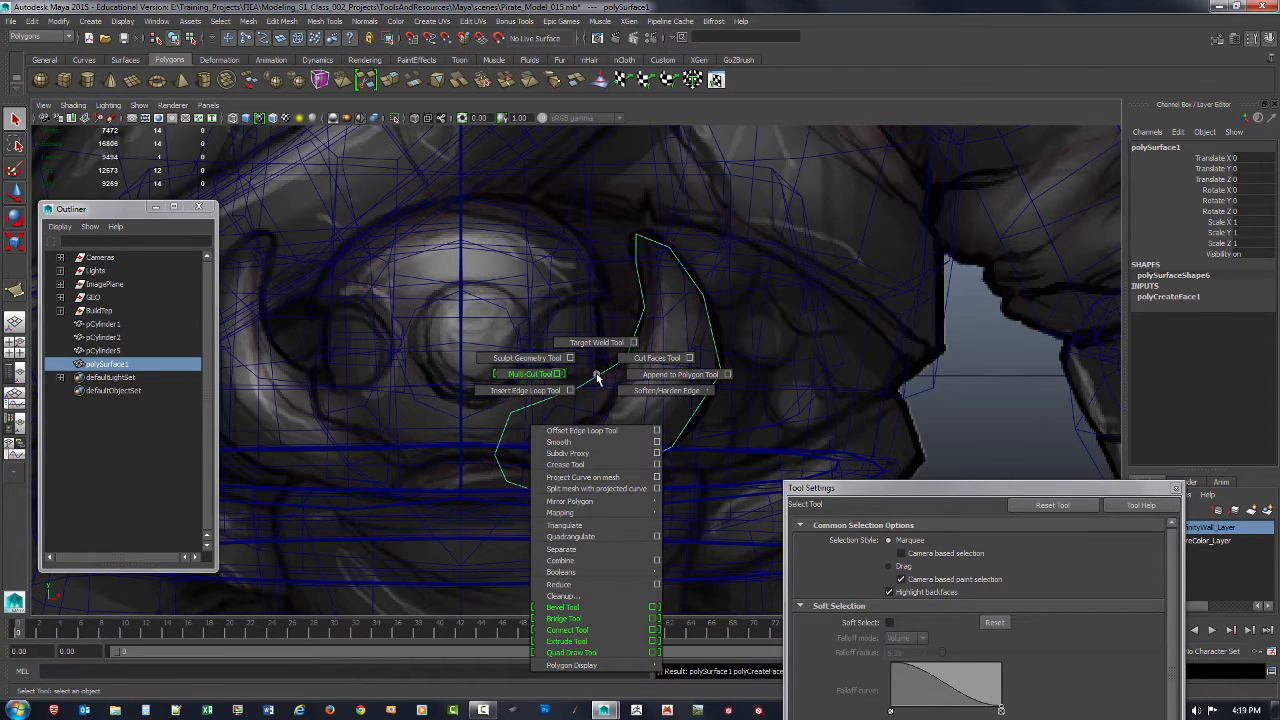
pyautogui.keyDown('shift'); pyautogui.moveTo(588, 378); pyautogui.dragTo(545, 378, button='right'); pyautogui.keyUp('shift')
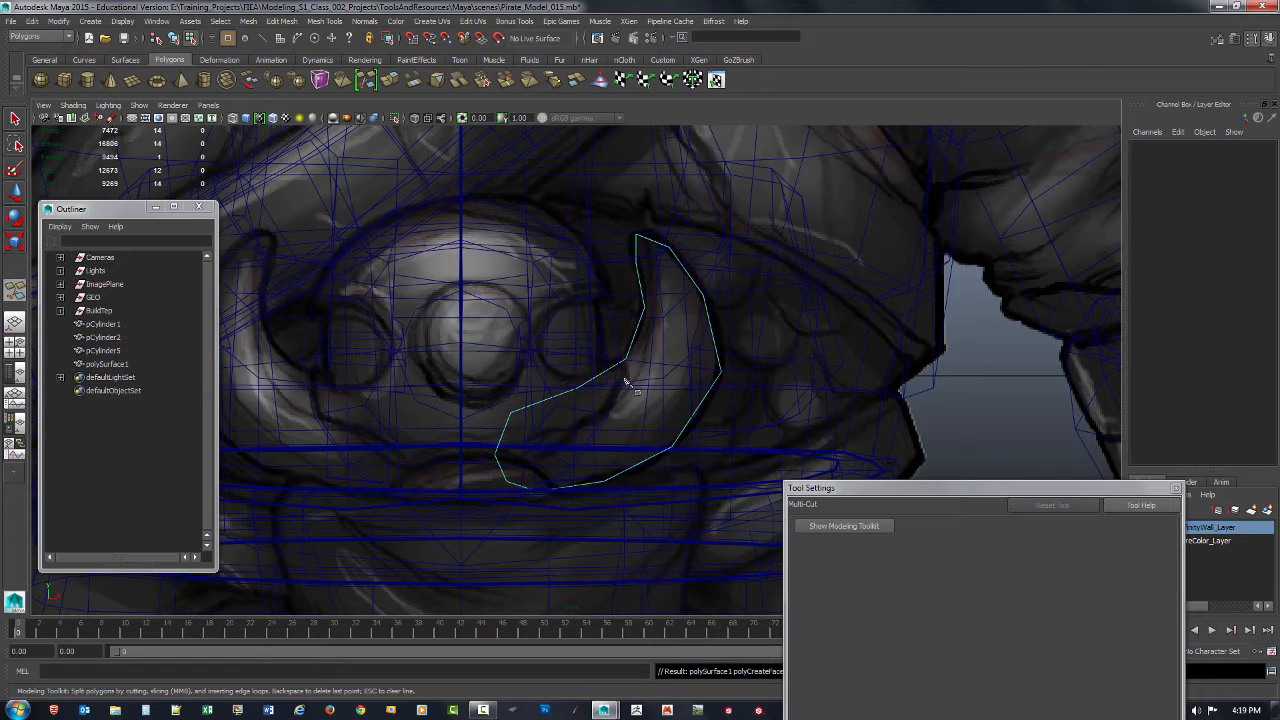
pyautogui.click(641, 277)
pyautogui.rightClick(666, 323)
pyautogui.click(703, 294)
pyautogui.rightClick(674, 350)
pyautogui.click(627, 357)
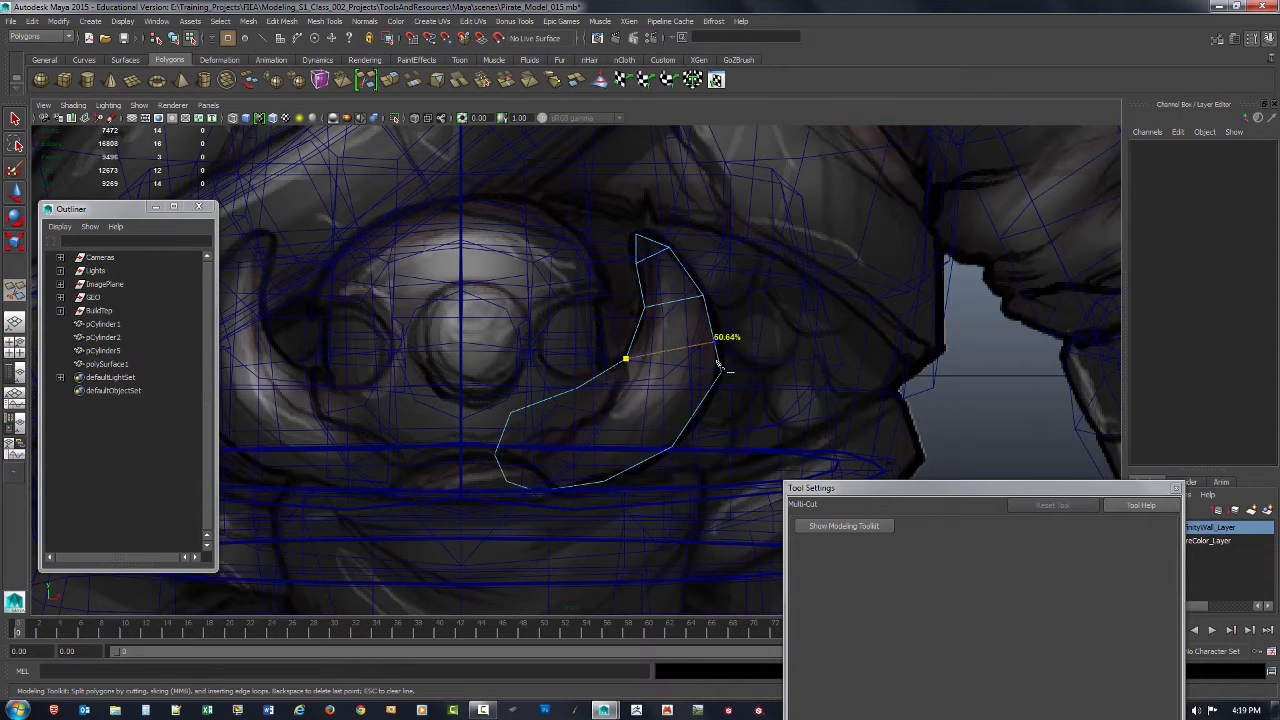
pyautogui.click(720, 370)
pyautogui.rightClick(652, 404)
# Step: Add three crosswise Multi-Cut edges through the crescent's lower half, connecting its inner edge to the outer edge
pyautogui.click(578, 387)
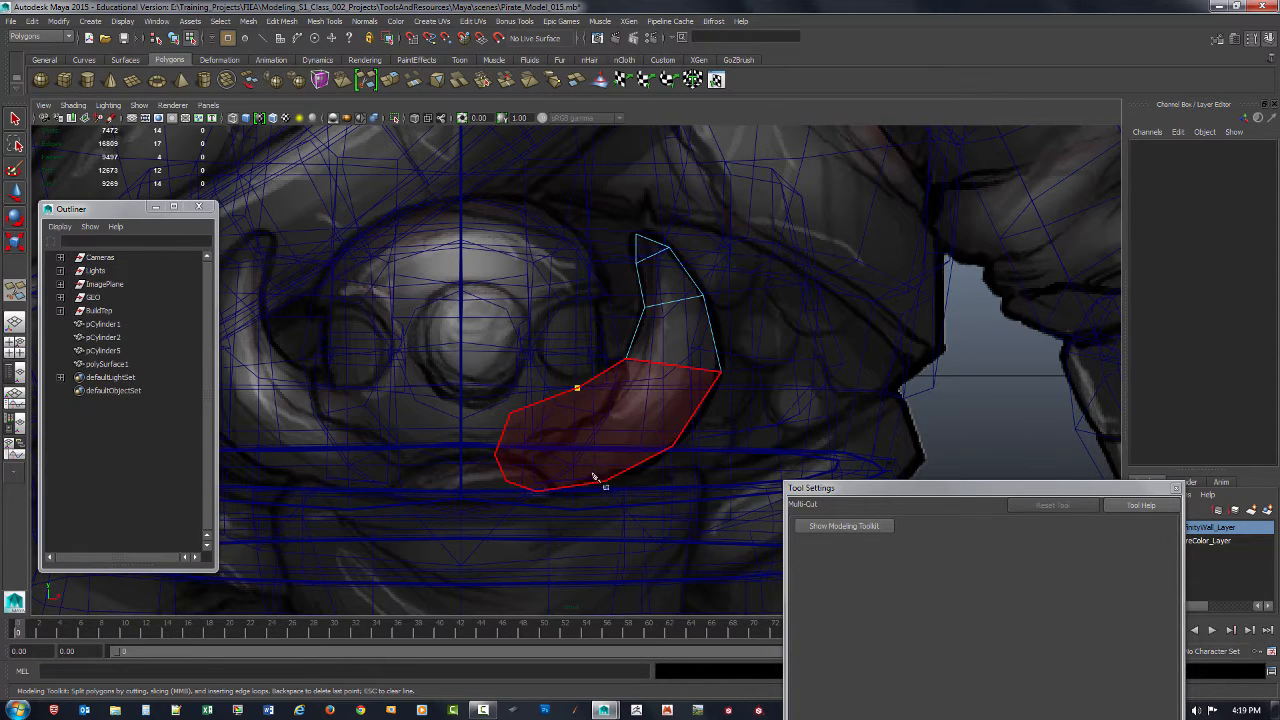
pyautogui.click(600, 479)
pyautogui.rightClick(660, 468)
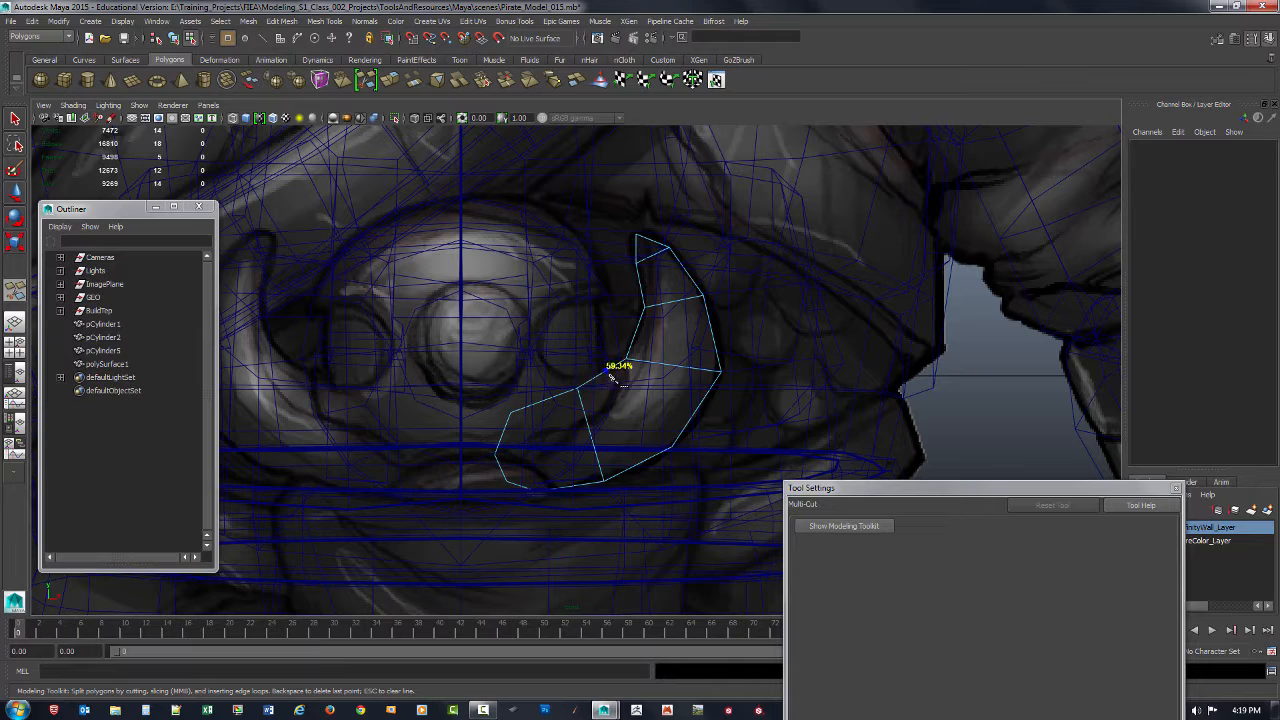
pyautogui.click(601, 375)
pyautogui.click(671, 447)
pyautogui.rightClick(583, 470)
pyautogui.click(537, 490)
pyautogui.rightClick(520, 497)
pyautogui.press('q')
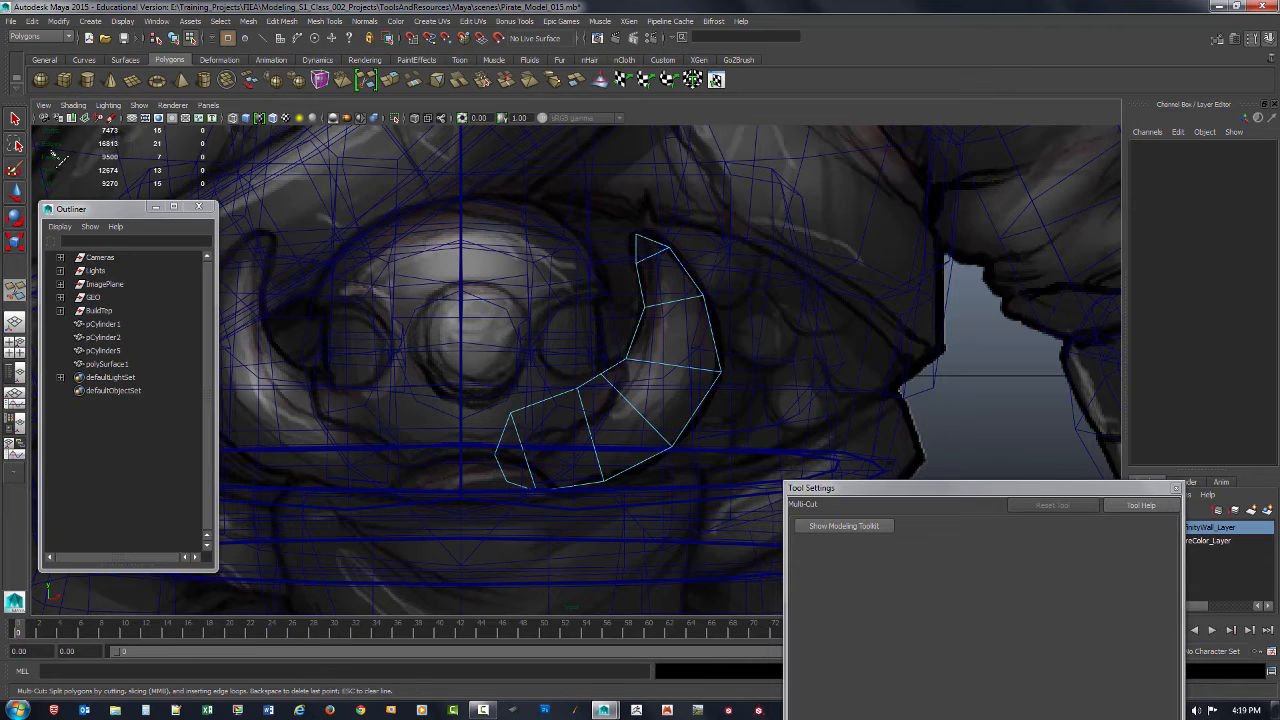
# Step: Move the vertices at the crescent's blunt lower end to follow the reference horn's rounded outline
pyautogui.press('F9')
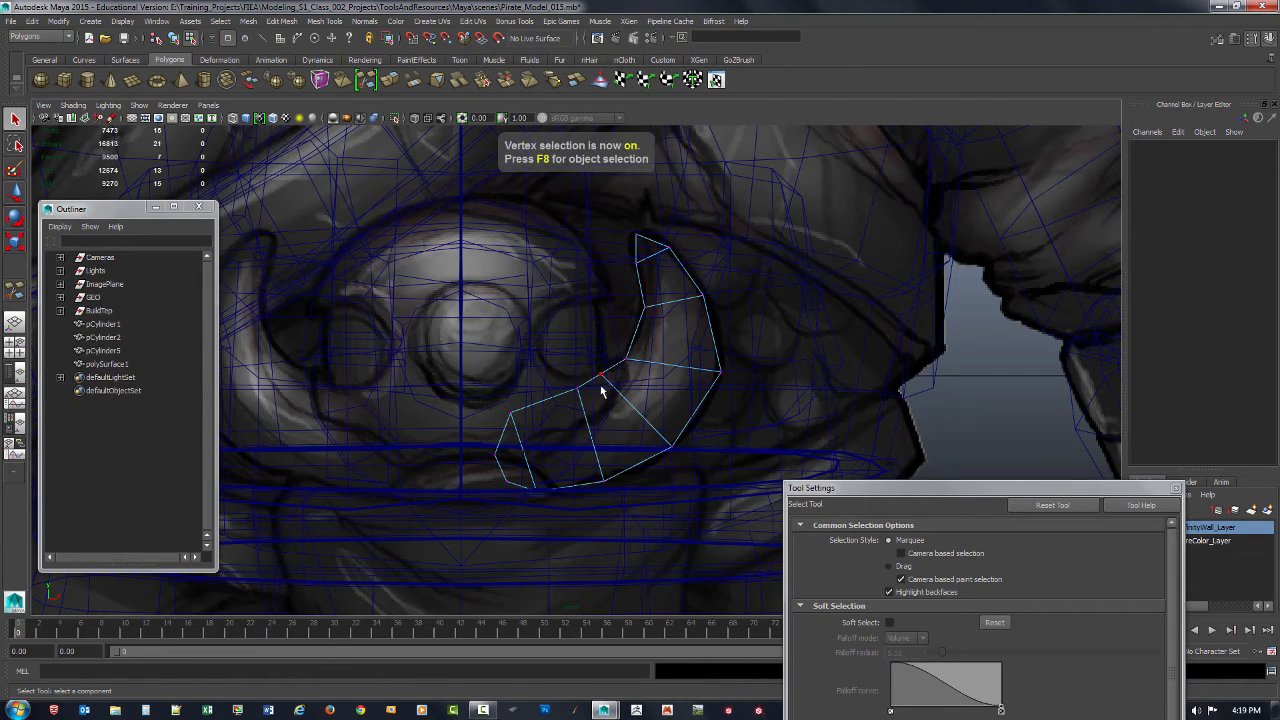
pyautogui.click(578, 392)
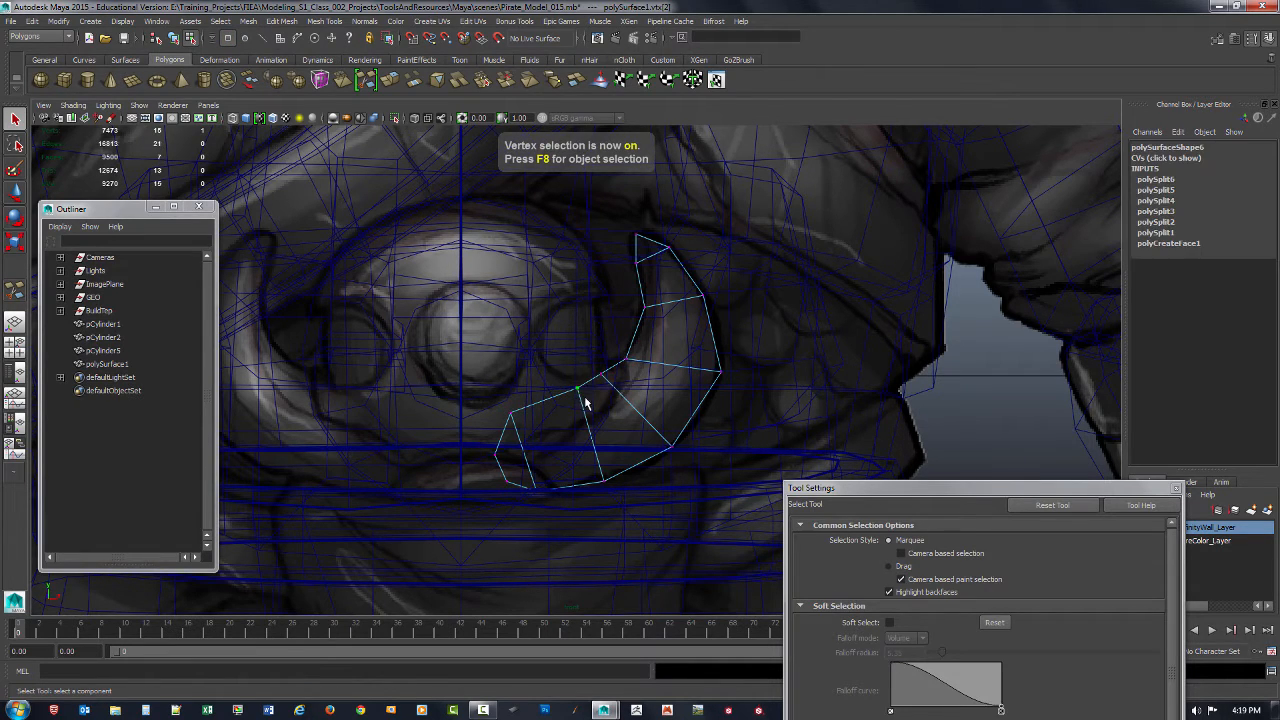
pyautogui.press('w')
pyautogui.click(512, 410)
pyautogui.moveTo(514, 410); pyautogui.dragTo(533, 408)
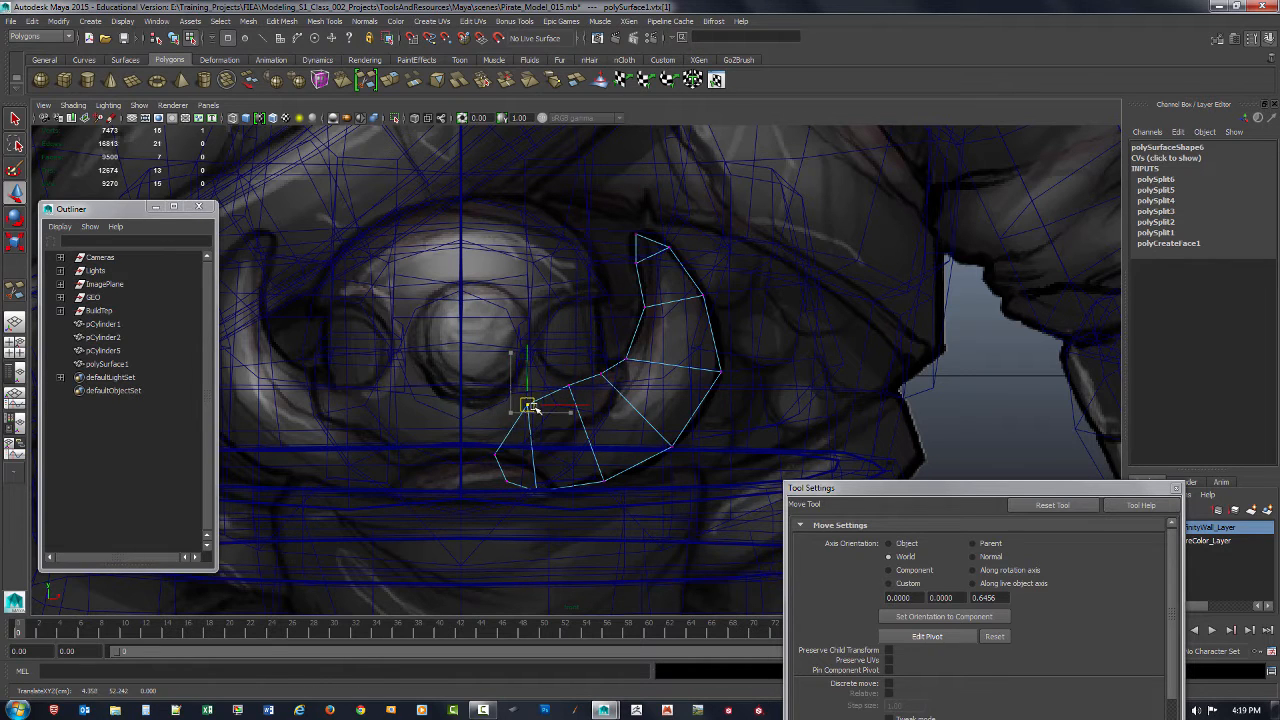
pyautogui.moveTo(482, 445); pyautogui.dragTo(502, 467)
pyautogui.moveTo(497, 457); pyautogui.dragTo(546, 495)
pyautogui.moveTo(598, 461); pyautogui.dragTo(614, 496)
pyautogui.moveTo(560, 369); pyautogui.dragTo(582, 395)
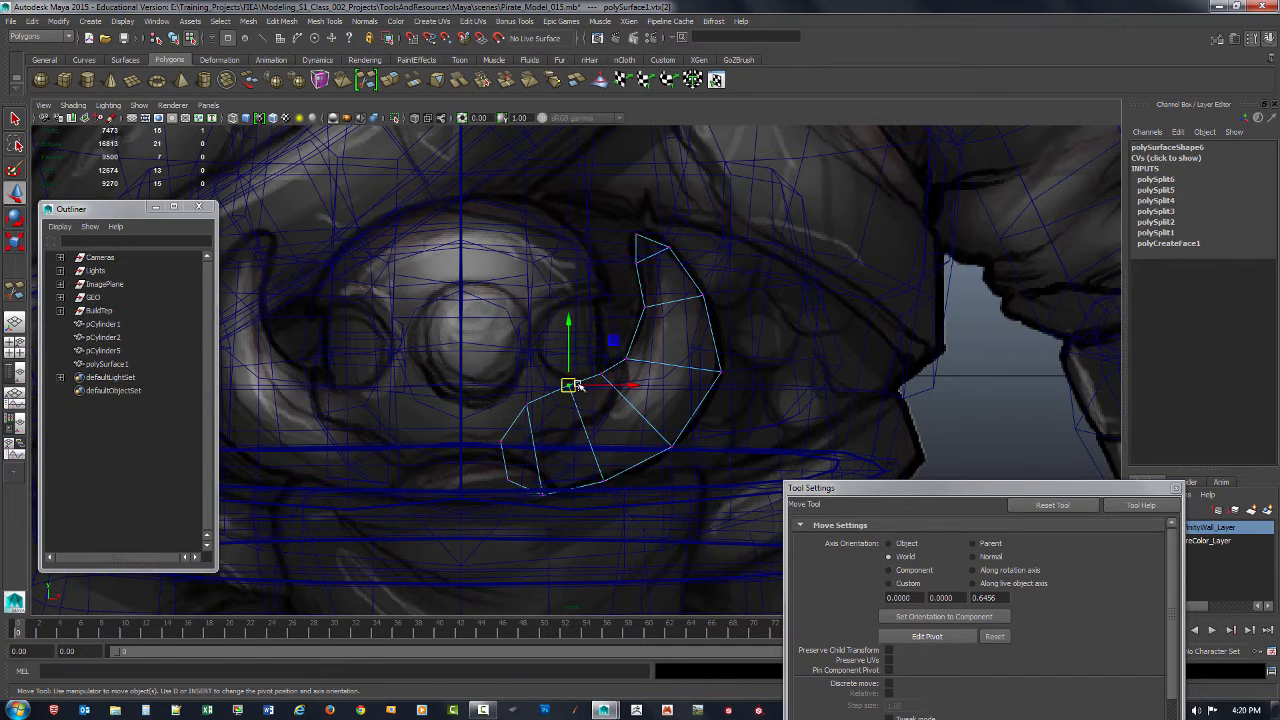
pyautogui.click(602, 381)
pyautogui.hotkey('ctrl', 'z')
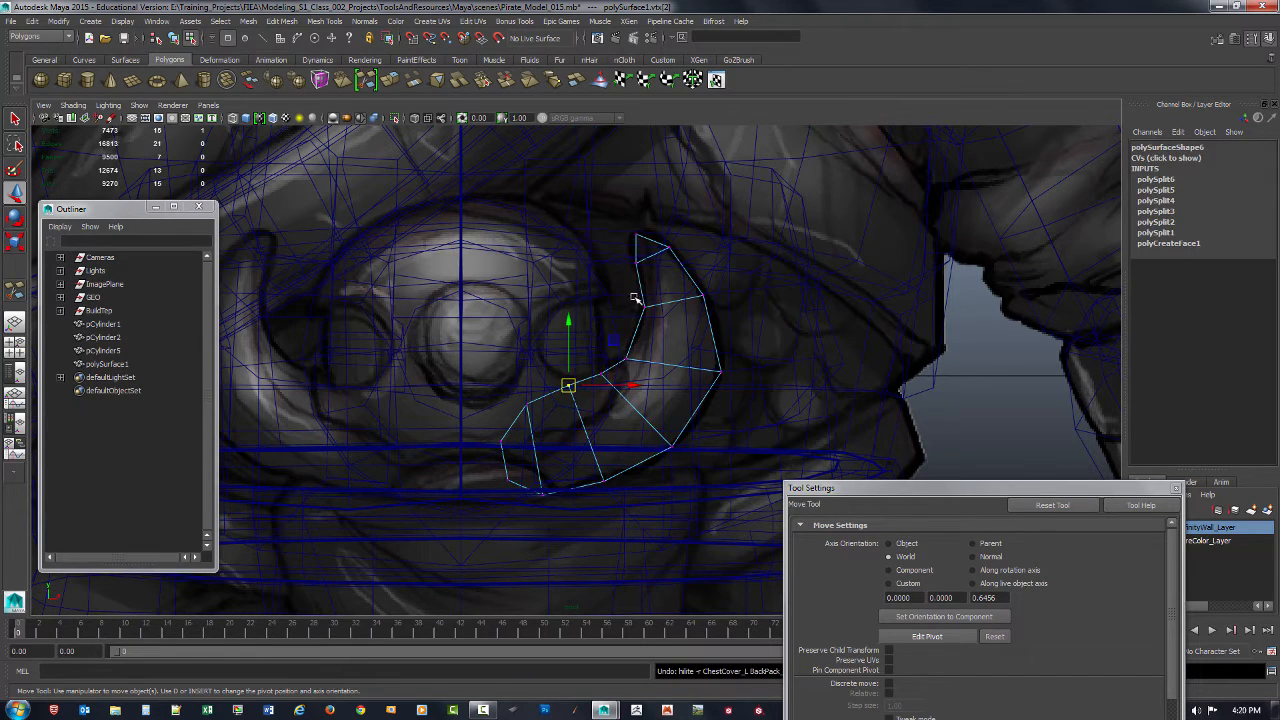
# Step: Reposition the inner and outer vertices of the crescent's upper half to match the reference horn's curve
pyautogui.moveTo(631, 257); pyautogui.dragTo(722, 310)
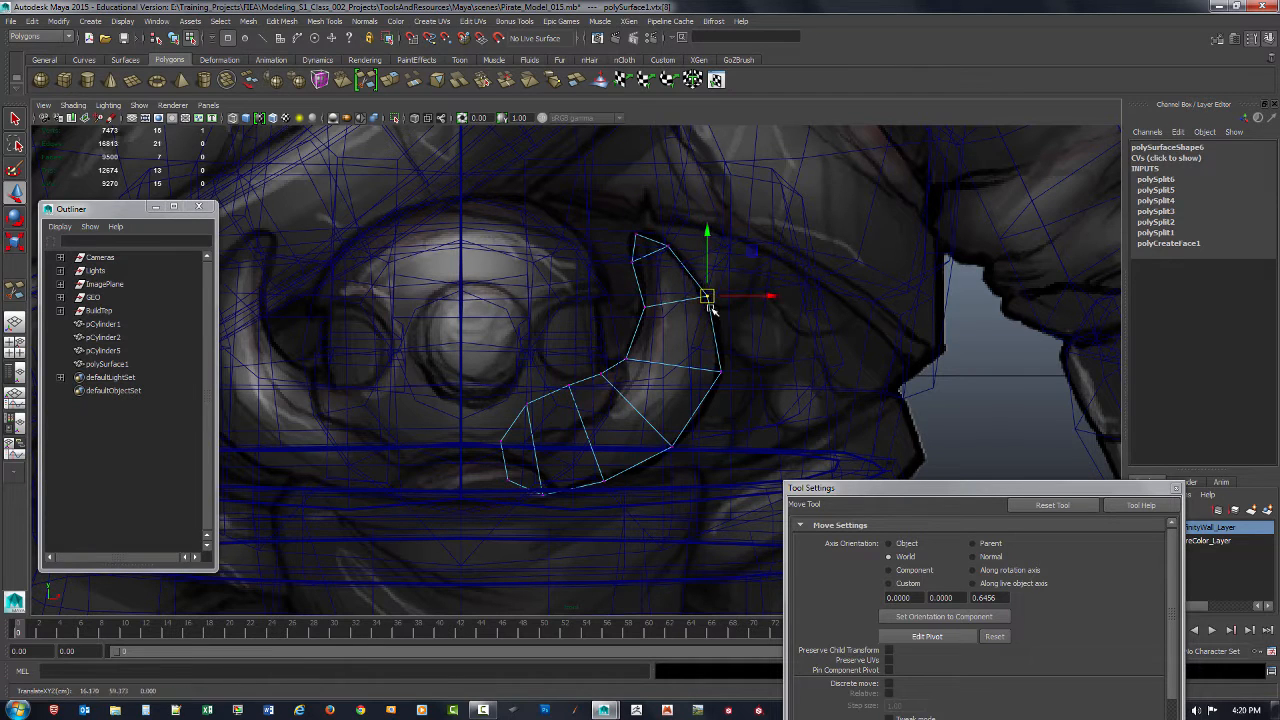
pyautogui.moveTo(640, 293)
pyautogui.mouseDown()
pyautogui.moveTo(653, 314)
pyautogui.moveTo(641, 305)
pyautogui.mouseUp()
pyautogui.moveTo(612, 351); pyautogui.dragTo(635, 366)
pyautogui.moveTo(628, 358); pyautogui.dragTo(635, 345)
pyautogui.moveTo(711, 360); pyautogui.dragTo(715, 386)
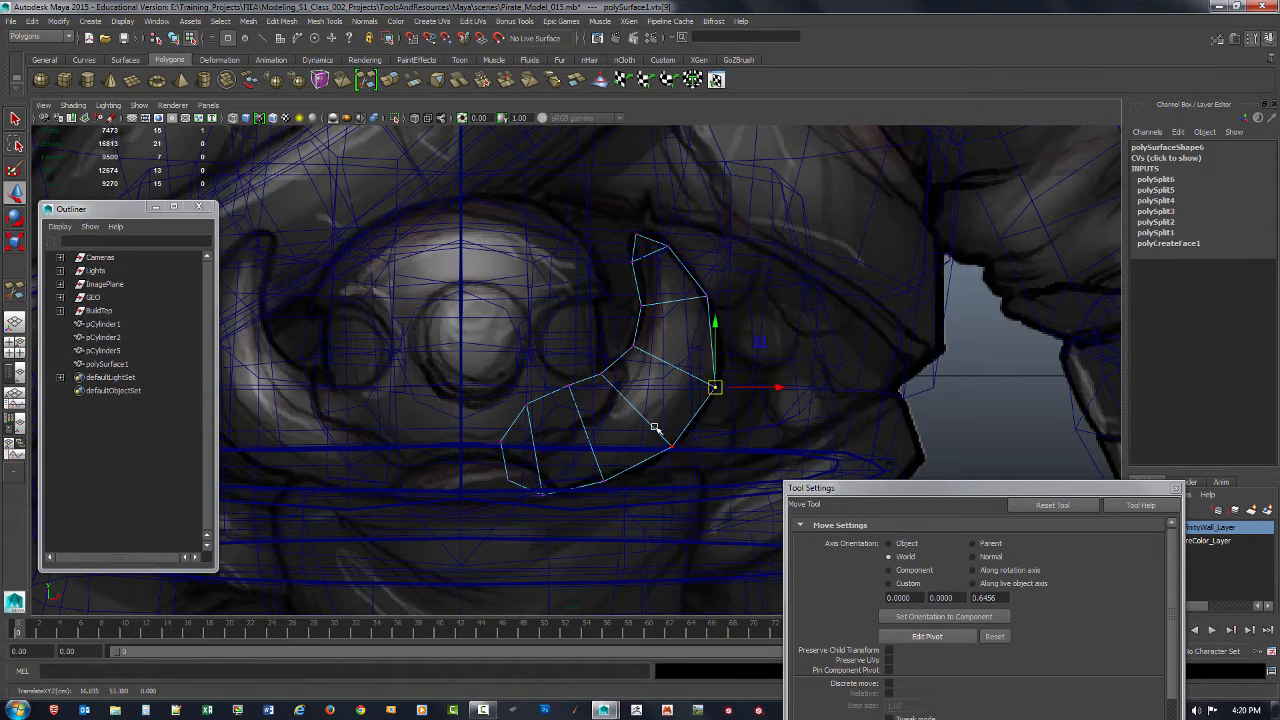
# Step: Fine-tune the vertices along the crescent's middle and lower cuts, plus the upper outer vertex, to smooth the outline
pyautogui.moveTo(654, 426); pyautogui.dragTo(676, 447)
pyautogui.moveTo(591, 362); pyautogui.dragTo(618, 383)
pyautogui.moveTo(606, 374); pyautogui.dragTo(611, 372)
pyautogui.moveTo(587, 458); pyautogui.dragTo(622, 487)
pyautogui.moveTo(606, 481); pyautogui.dragTo(610, 482)
pyautogui.moveTo(552, 363); pyautogui.dragTo(585, 400)
pyautogui.moveTo(571, 387); pyautogui.dragTo(709, 301)
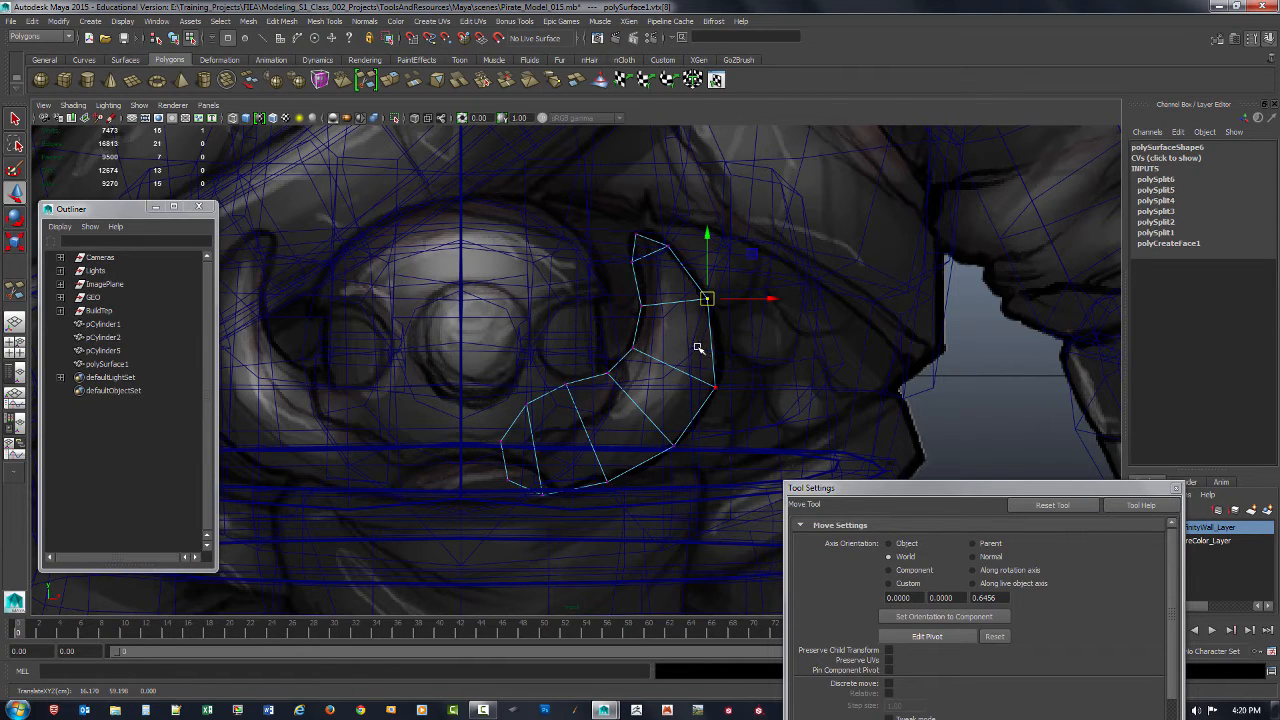
# Step: Multi-cut two additional crosswise edges into the crescent's upper half, one on each side of the cut below the tip section
pyautogui.press('F8')
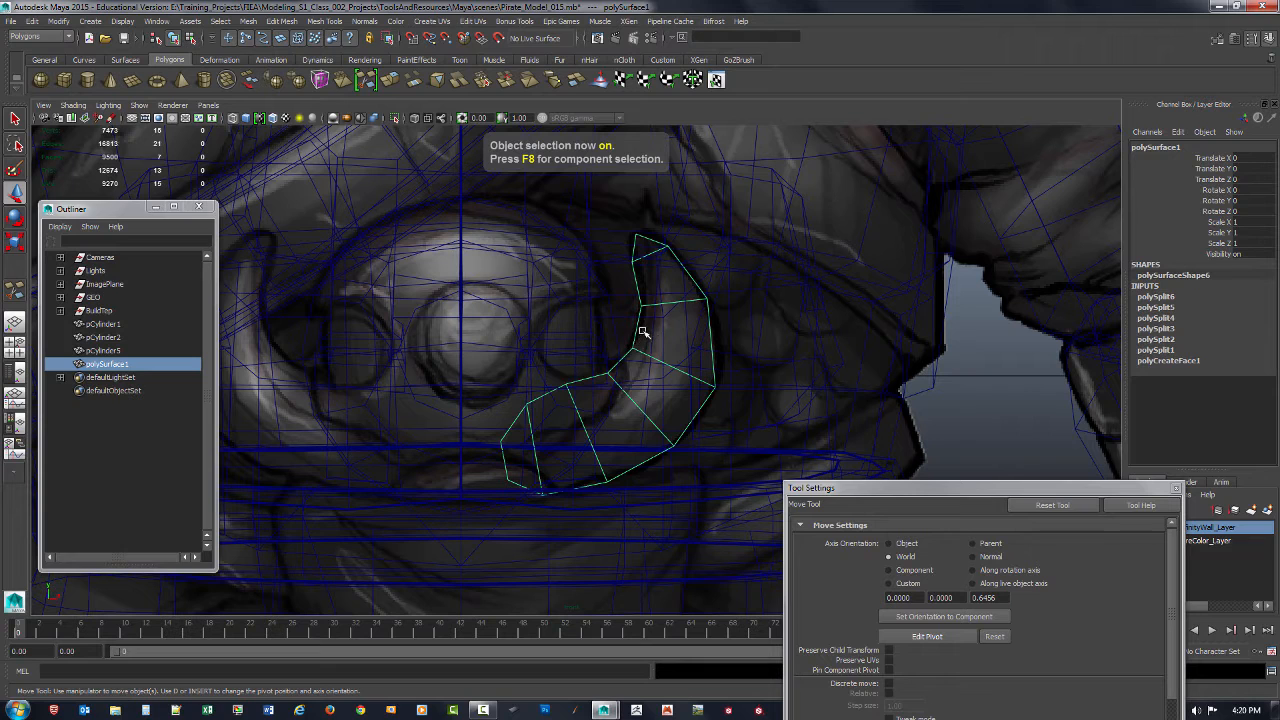
pyautogui.keyDown('shift'); pyautogui.moveTo(640, 332); pyautogui.dragTo(636, 337, button='right'); pyautogui.keyUp('shift')
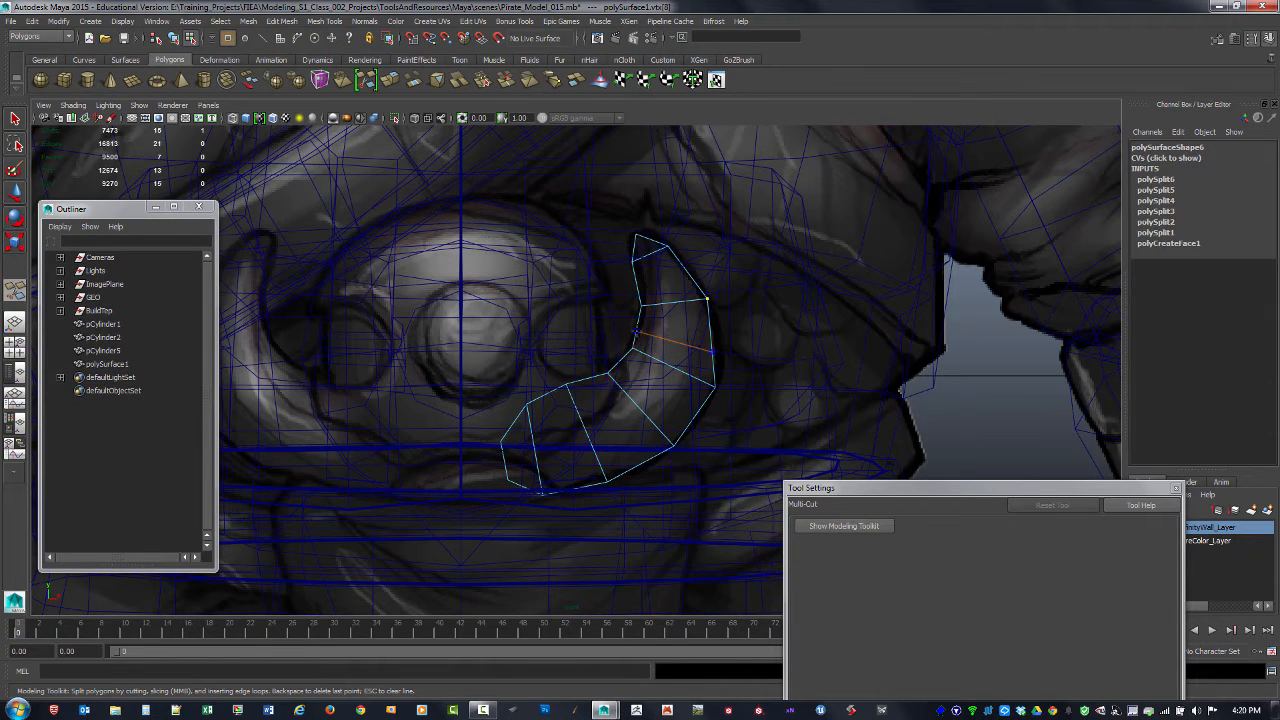
pyautogui.keyDown('ctrl'); pyautogui.click(637, 328); pyautogui.keyUp('ctrl')
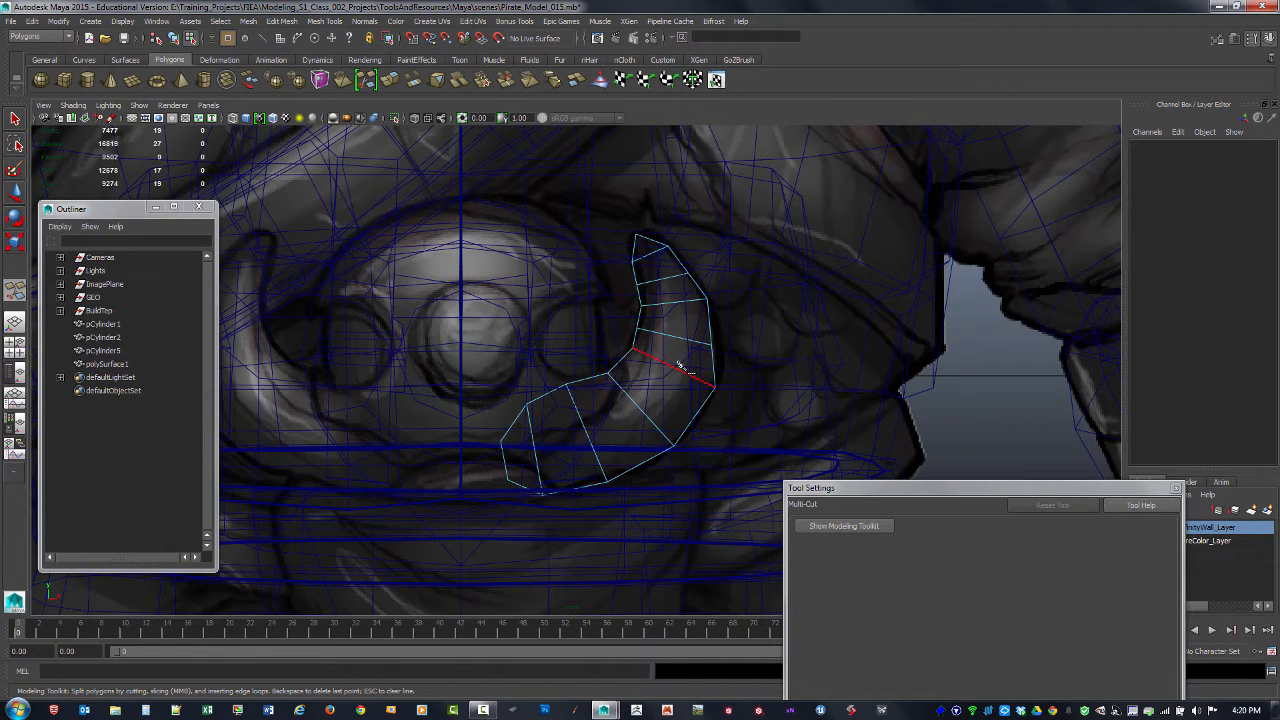
pyautogui.keyDown('ctrl'); pyautogui.click(641, 305); pyautogui.keyUp('ctrl')
pyautogui.press('q')
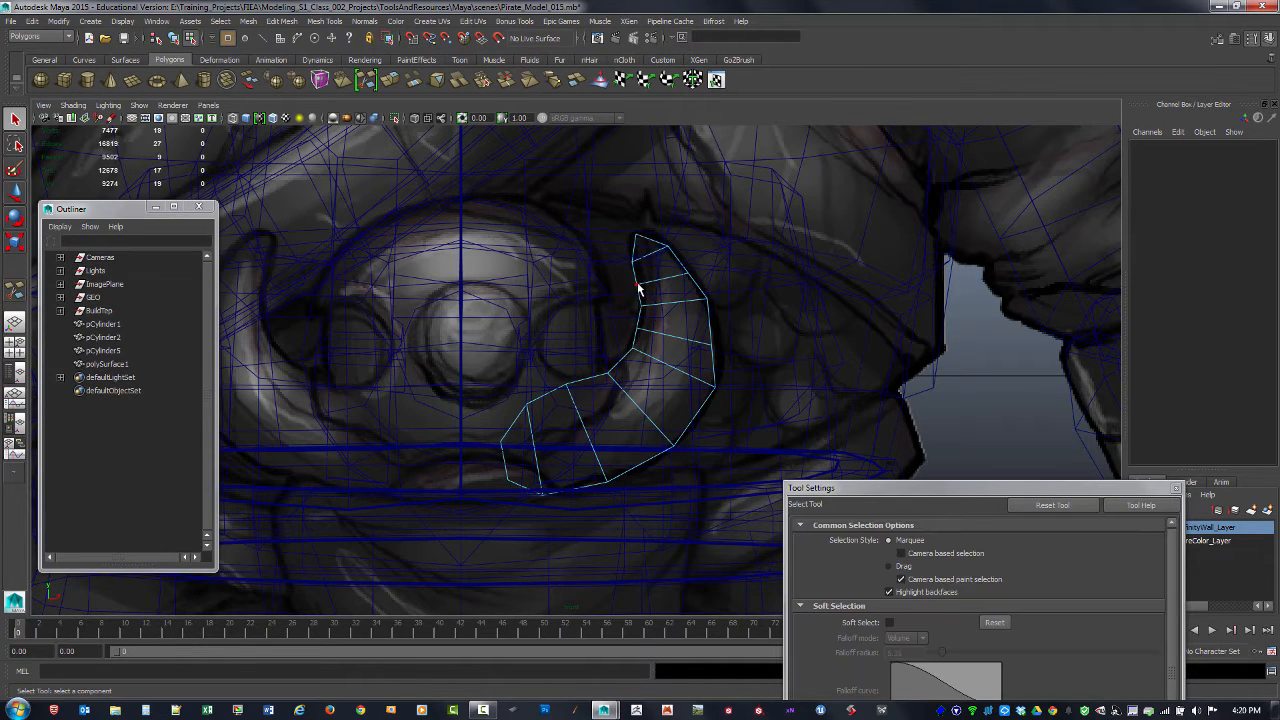
# Step: Move the vertices around the two new upper cuts to round out the crescent's inner and outer edges
pyautogui.click(640, 288)
pyautogui.press('w')
pyautogui.moveTo(638, 285); pyautogui.dragTo(711, 306)
pyautogui.click(689, 272)
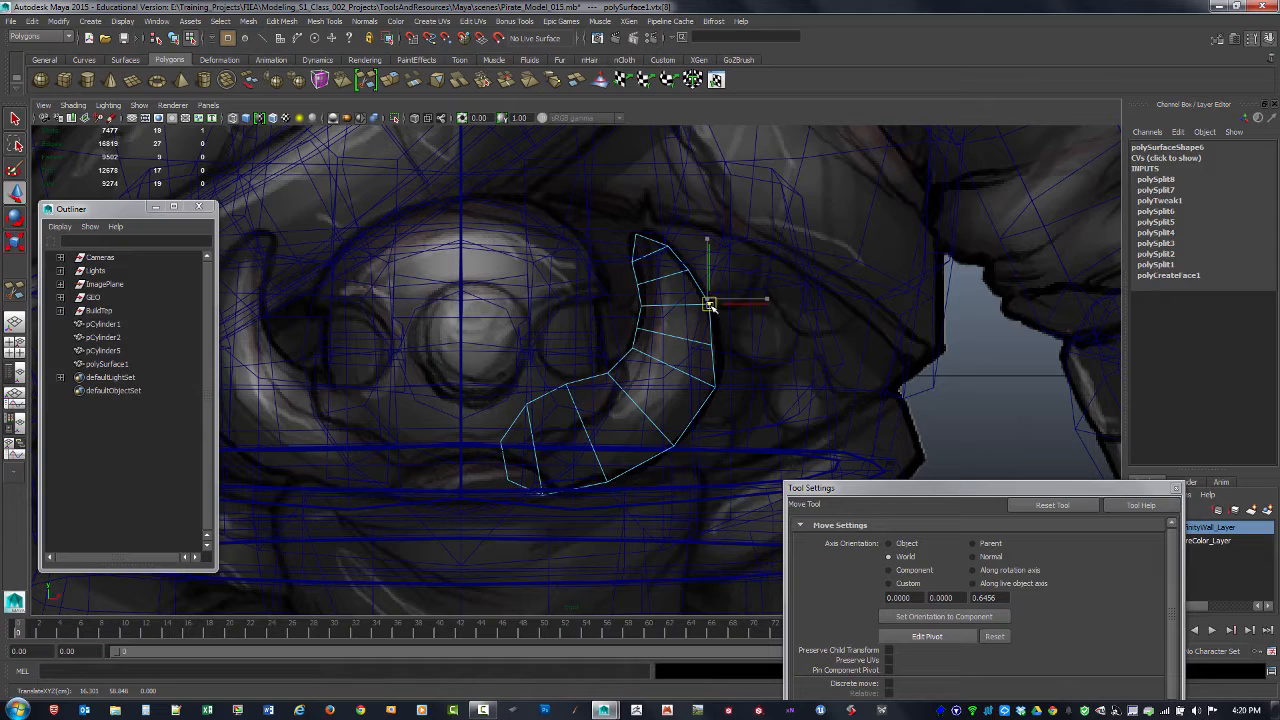
pyautogui.click(638, 322)
pyautogui.moveTo(640, 323); pyautogui.dragTo(705, 409)
pyautogui.click(711, 345)
pyautogui.click(714, 386)
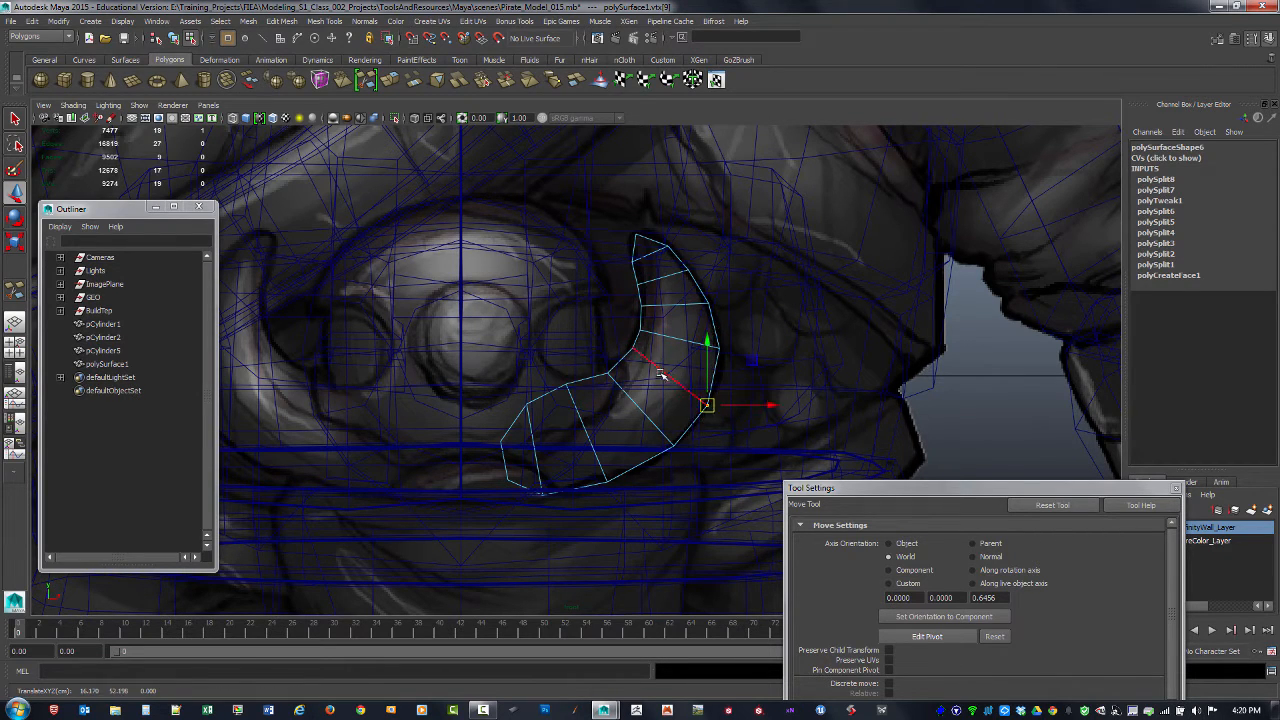
# Step: Adjust the inner vertex at the crescent's bend and the outer vertices opposite it to even out the curve
pyautogui.click(635, 352)
pyautogui.moveTo(634, 350); pyautogui.dragTo(629, 355)
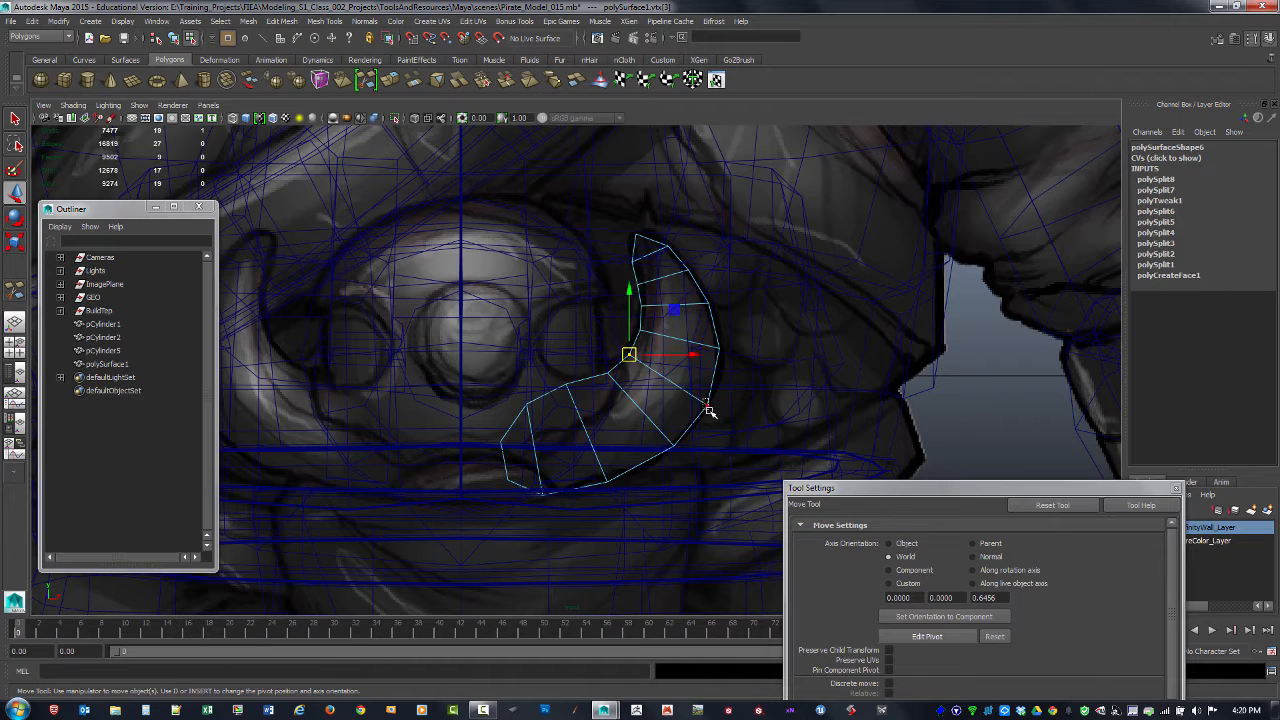
pyautogui.click(706, 406)
pyautogui.click(719, 347)
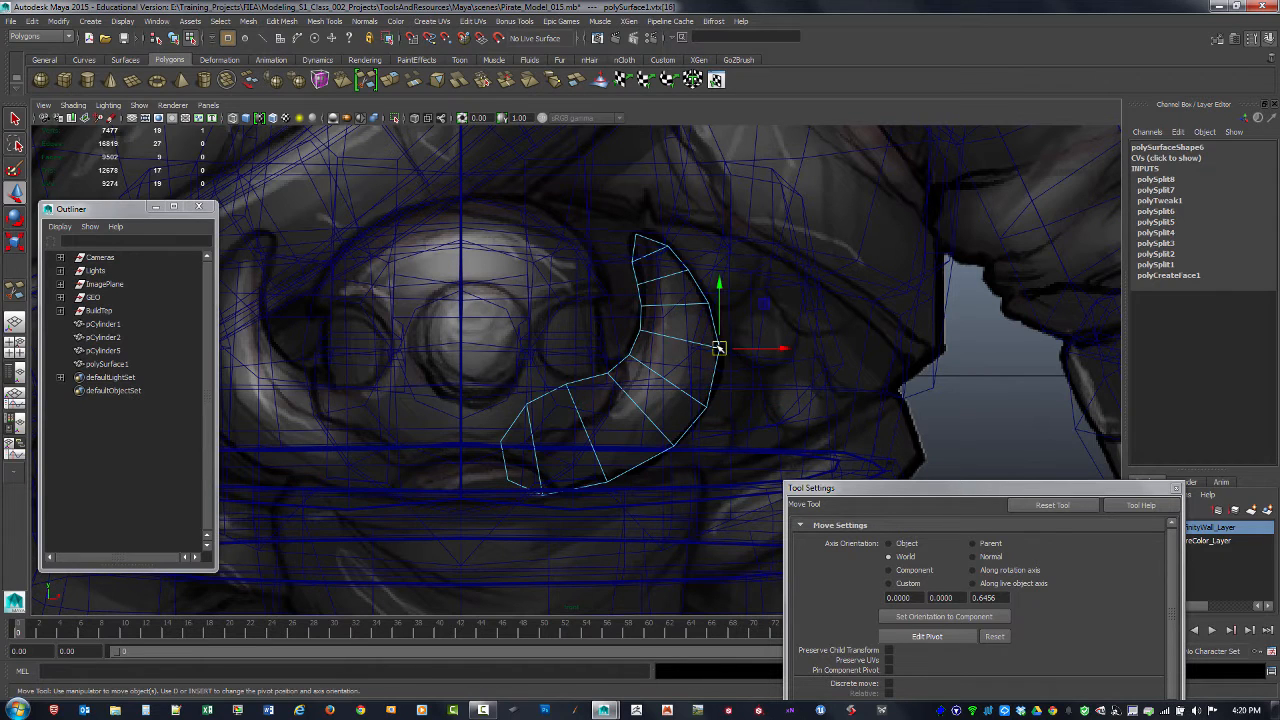
pyautogui.moveTo(720, 347); pyautogui.dragTo(720, 351)
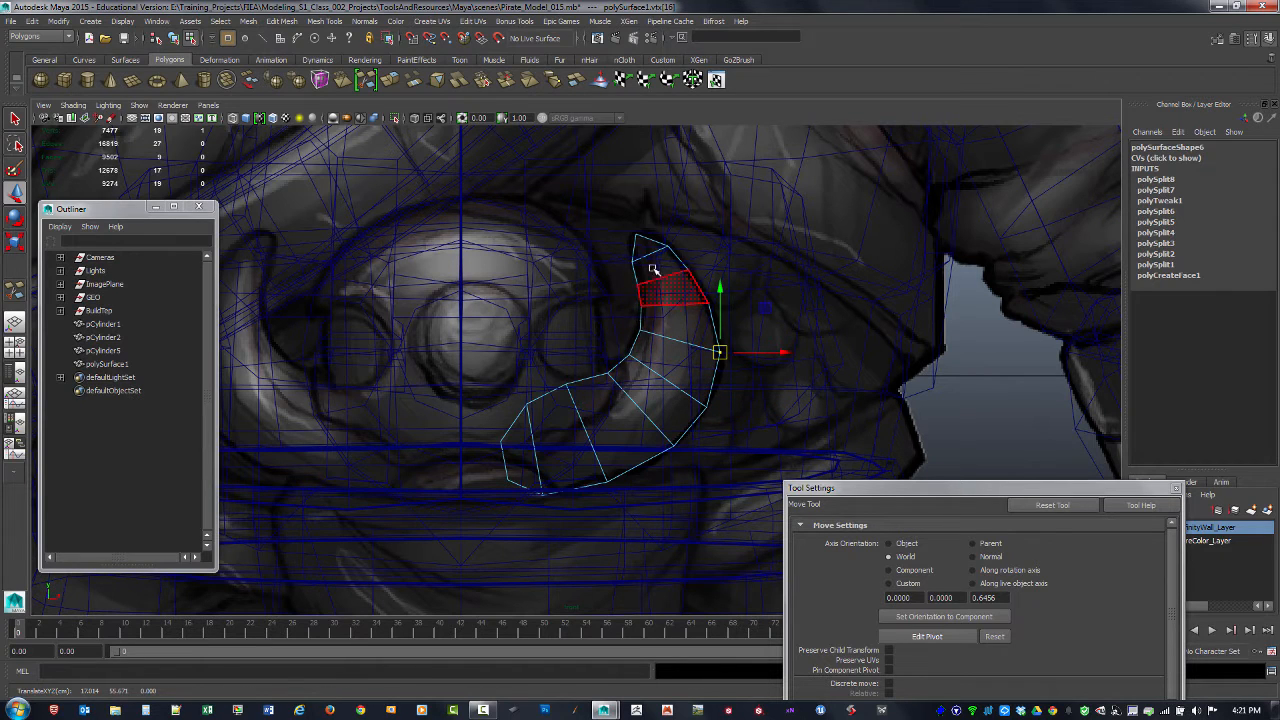
pyautogui.click(628, 355)
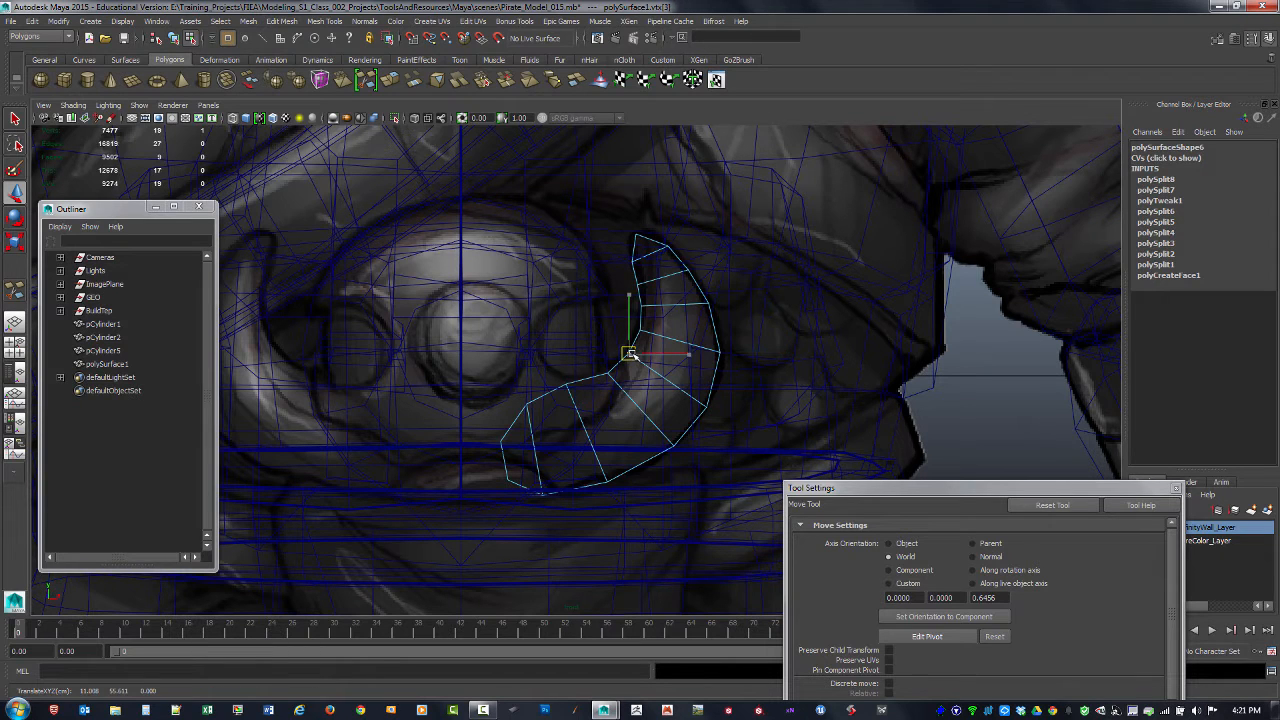
pyautogui.click(698, 292)
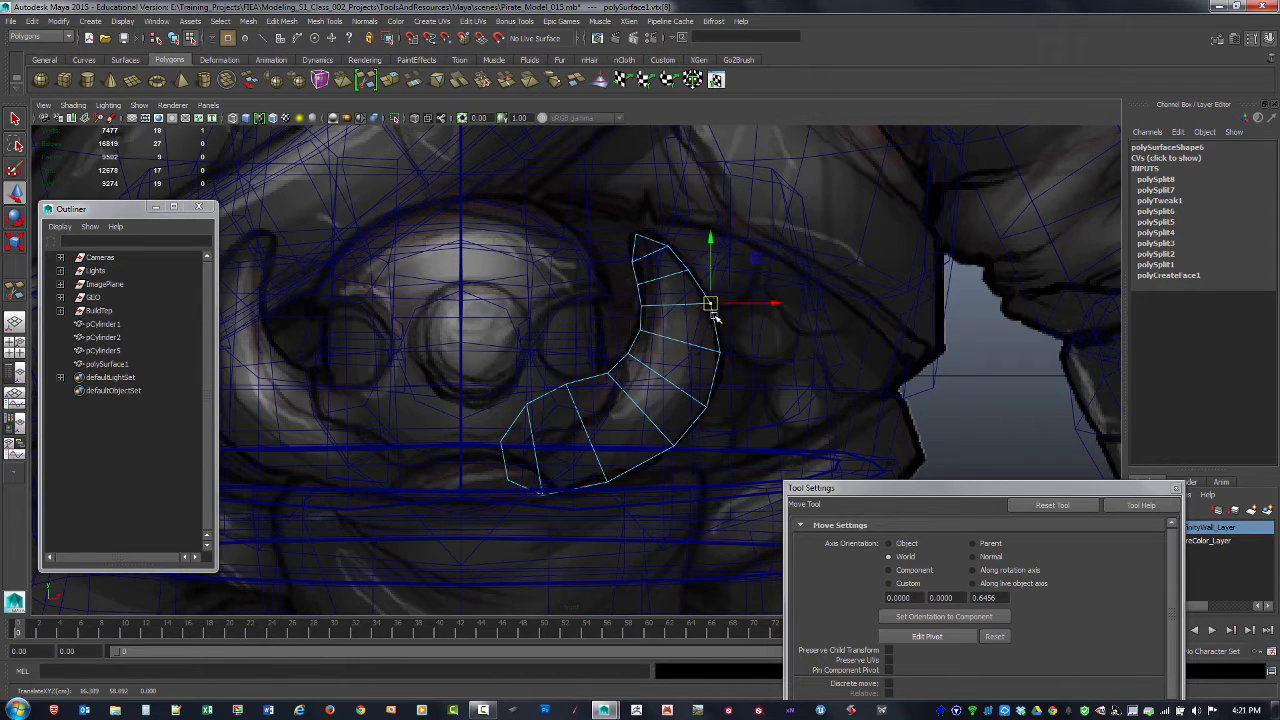
pyautogui.click(720, 352)
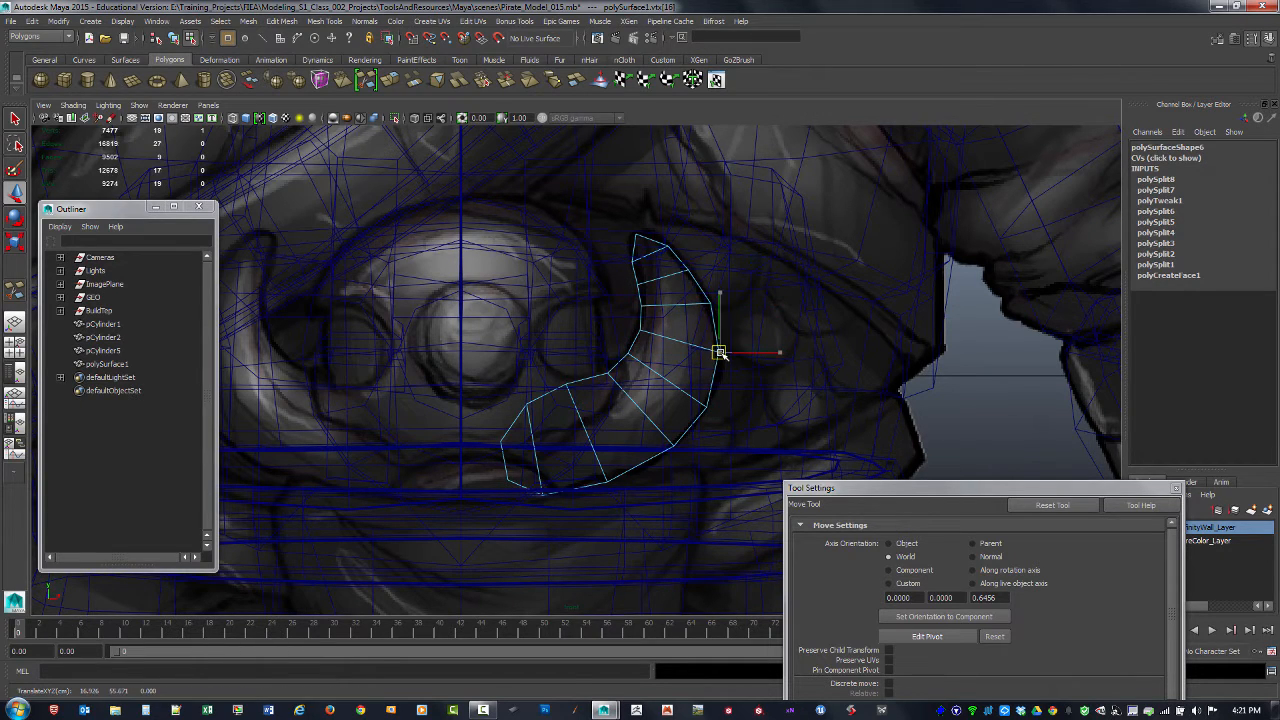
# Step: Try merging two pairs of neighboring vertices along the crescent's upper inner edge
pyautogui.press('F9')
pyautogui.click(640, 297)
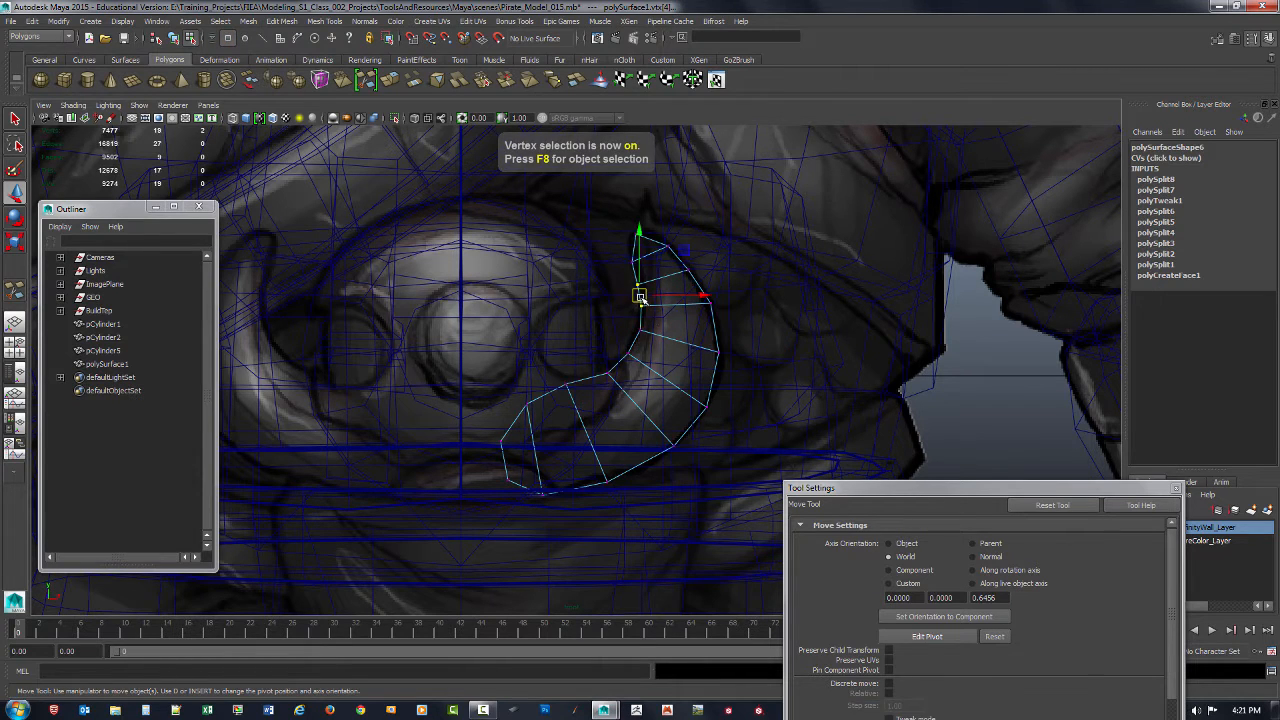
pyautogui.keyDown('shift'); pyautogui.moveTo(641, 298); pyautogui.dragTo(646, 226, button='right'); pyautogui.keyUp('shift')
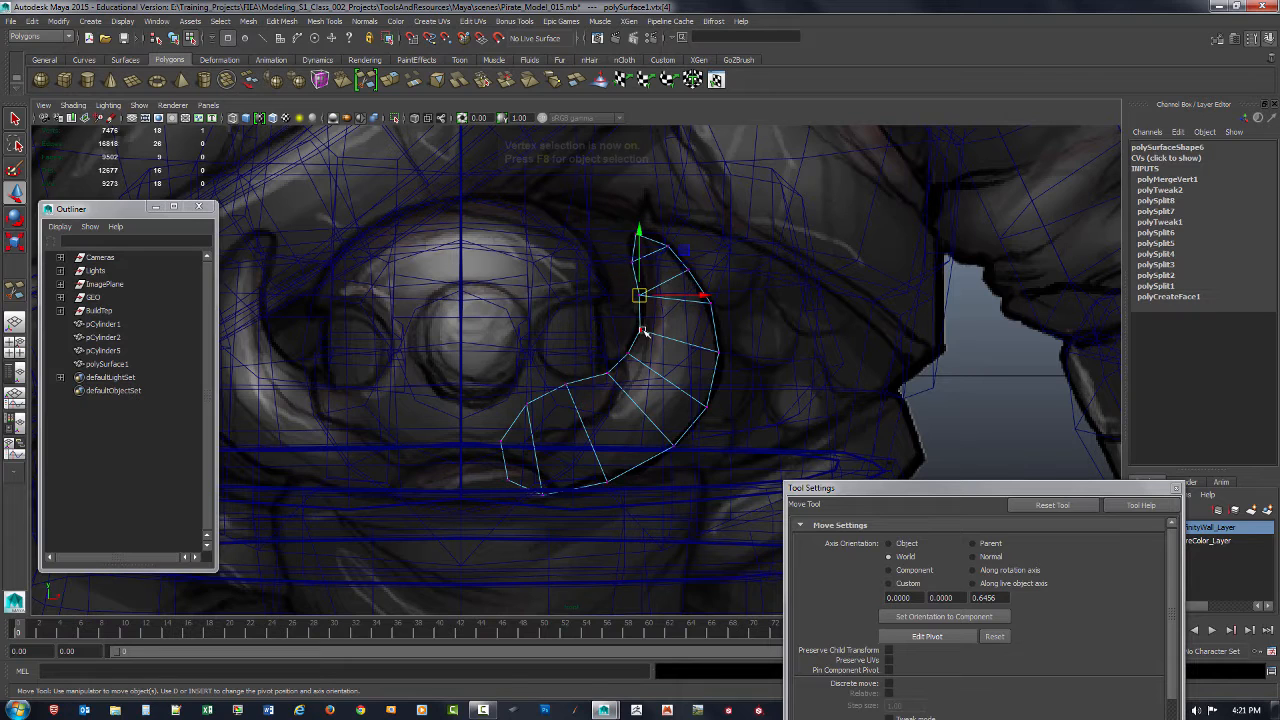
pyautogui.moveTo(620, 320); pyautogui.dragTo(636, 348)
pyautogui.press('g')
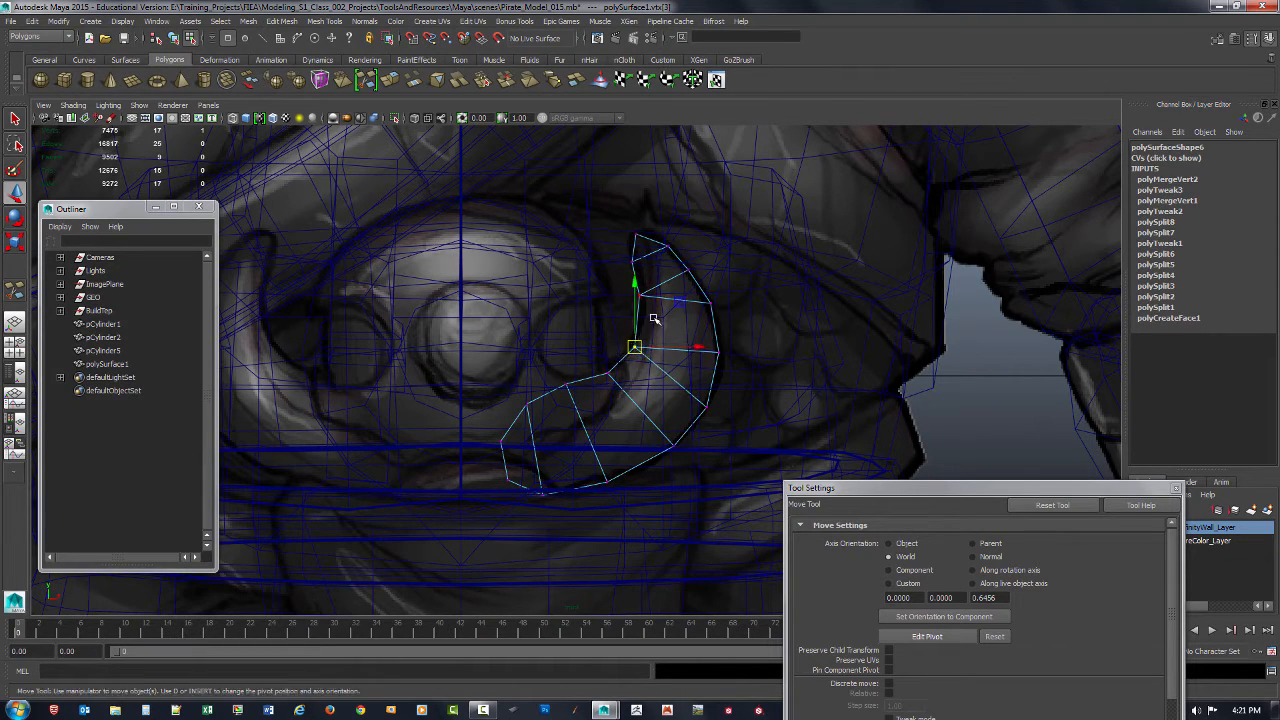
# Step: Try nudging the merged upper inner vertex and the two upper outer vertices of the crescent
pyautogui.click(640, 296)
pyautogui.moveTo(640, 296); pyautogui.dragTo(654, 311)
pyautogui.hotkey('ctrl', 'z')
pyautogui.hotkey('ctrl', 'z')
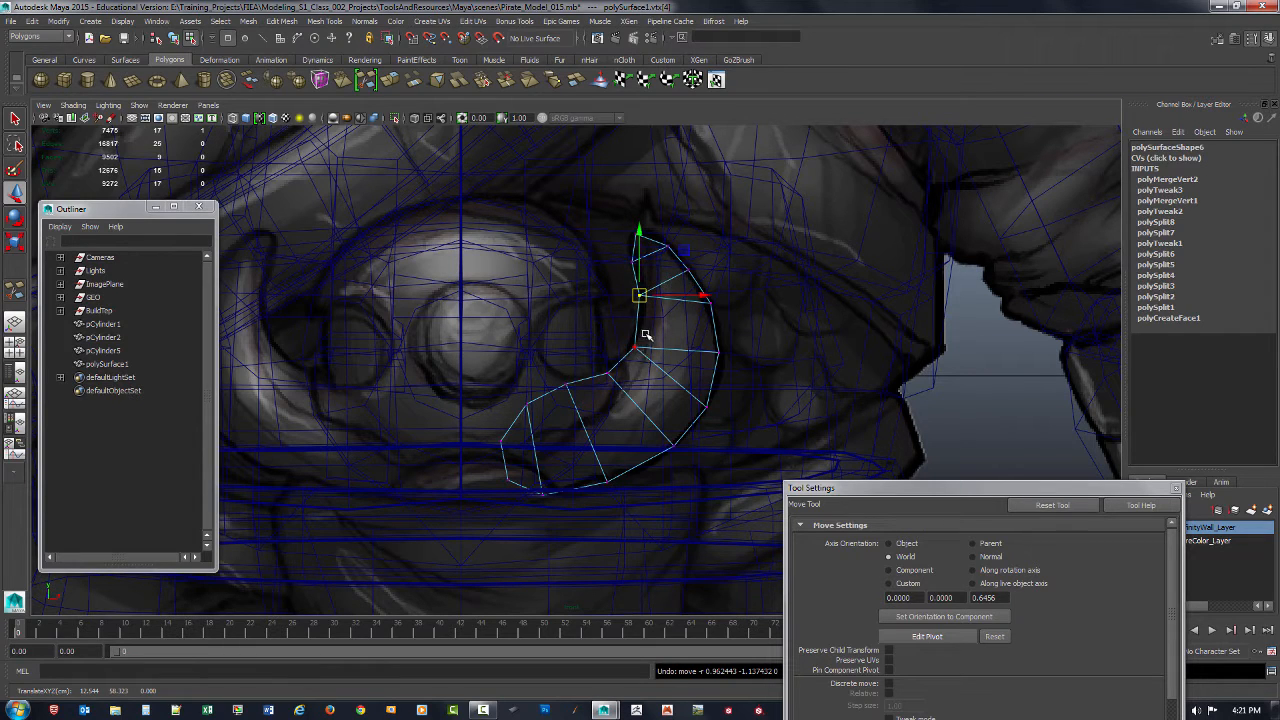
pyautogui.moveTo(690, 270); pyautogui.dragTo(692, 271)
pyautogui.moveTo(722, 323)
pyautogui.mouseDown()
pyautogui.moveTo(701, 292)
pyautogui.moveTo(708, 303)
pyautogui.mouseUp()
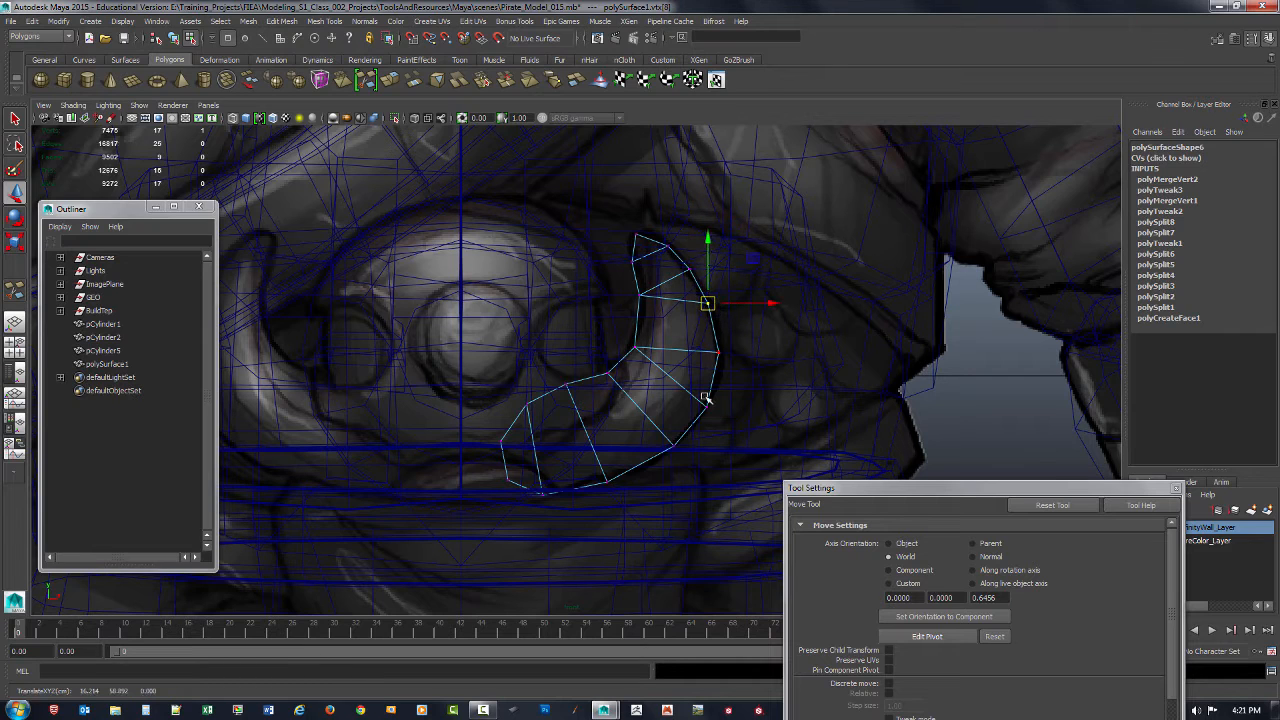
# Step: Undo the outer vertex nudges and both inner-edge vertex merges on the crescent
pyautogui.hotkey('ctrl', 'z')
pyautogui.hotkey('ctrl', 'z')
pyautogui.hotkey('ctrl', 'z')
pyautogui.hotkey('ctrl', 'z')
pyautogui.hotkey('ctrl', 'z')
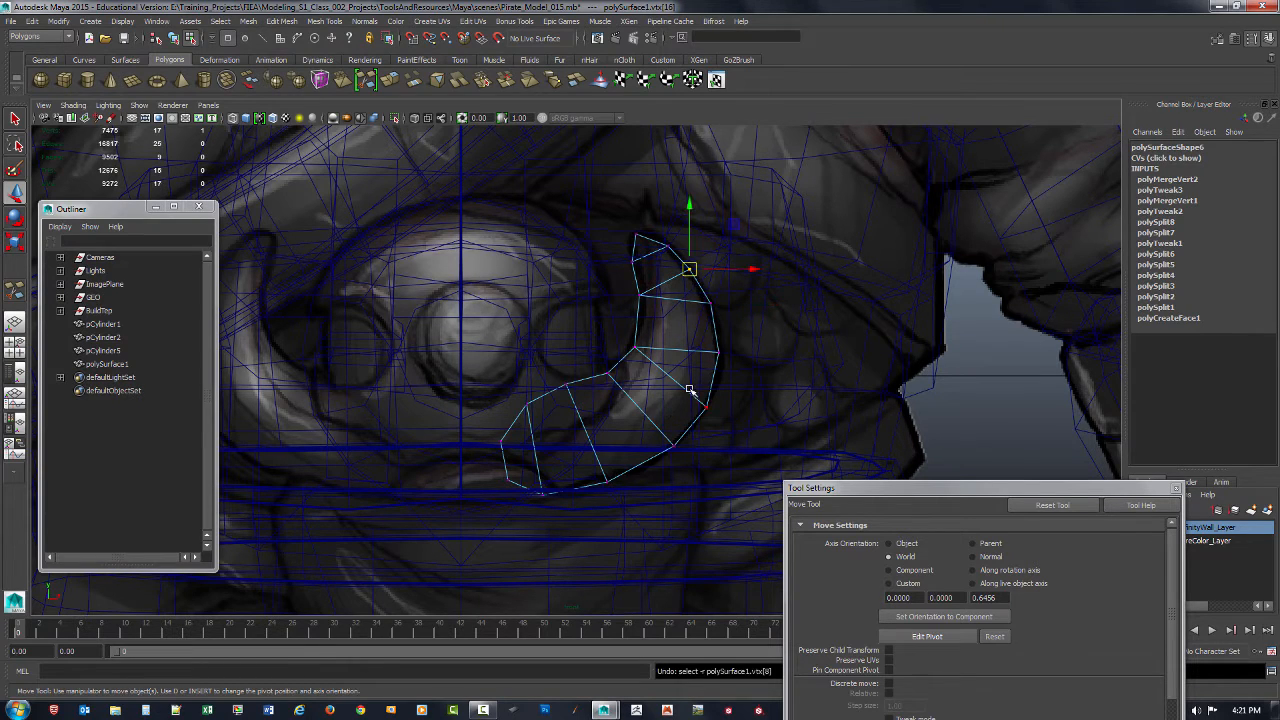
pyautogui.hotkey('ctrl', 'z')
pyautogui.hotkey('ctrl', 'z')
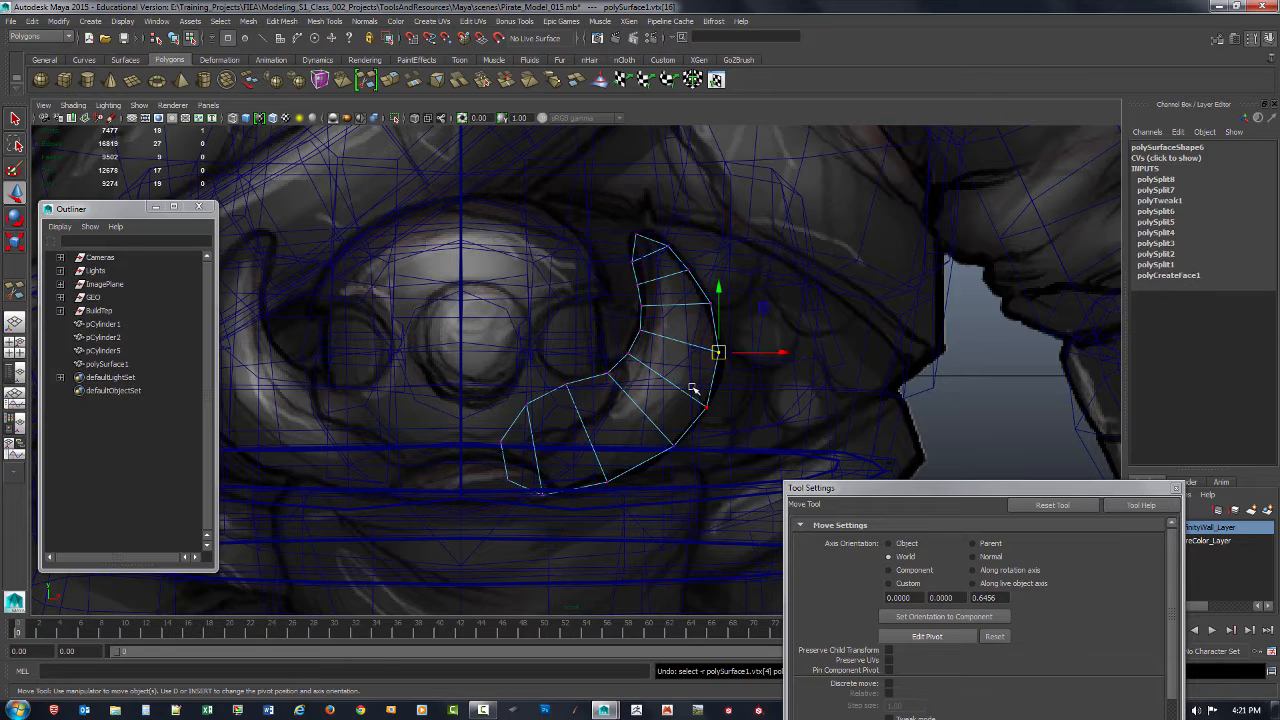
# Step: Insert an extra vertex with Multi-Cut on the inner edge of the crescent's upper tip
pyautogui.click(643, 303)
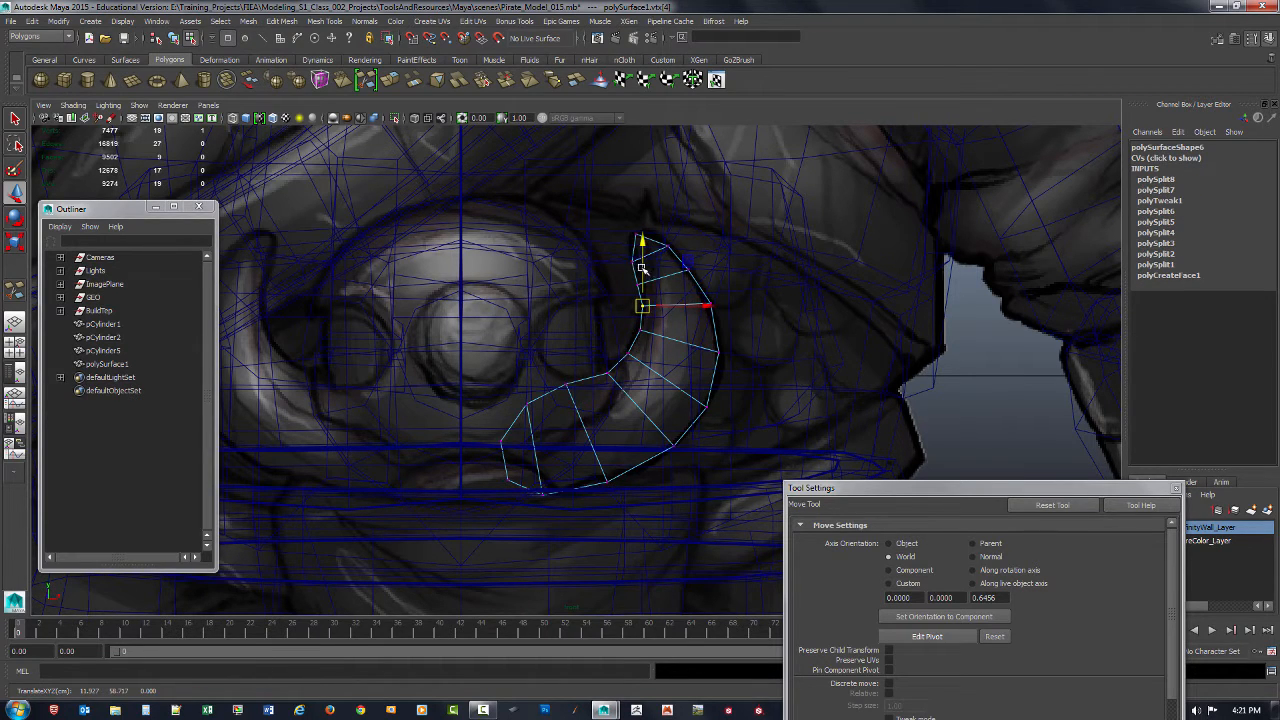
pyautogui.press('F8')
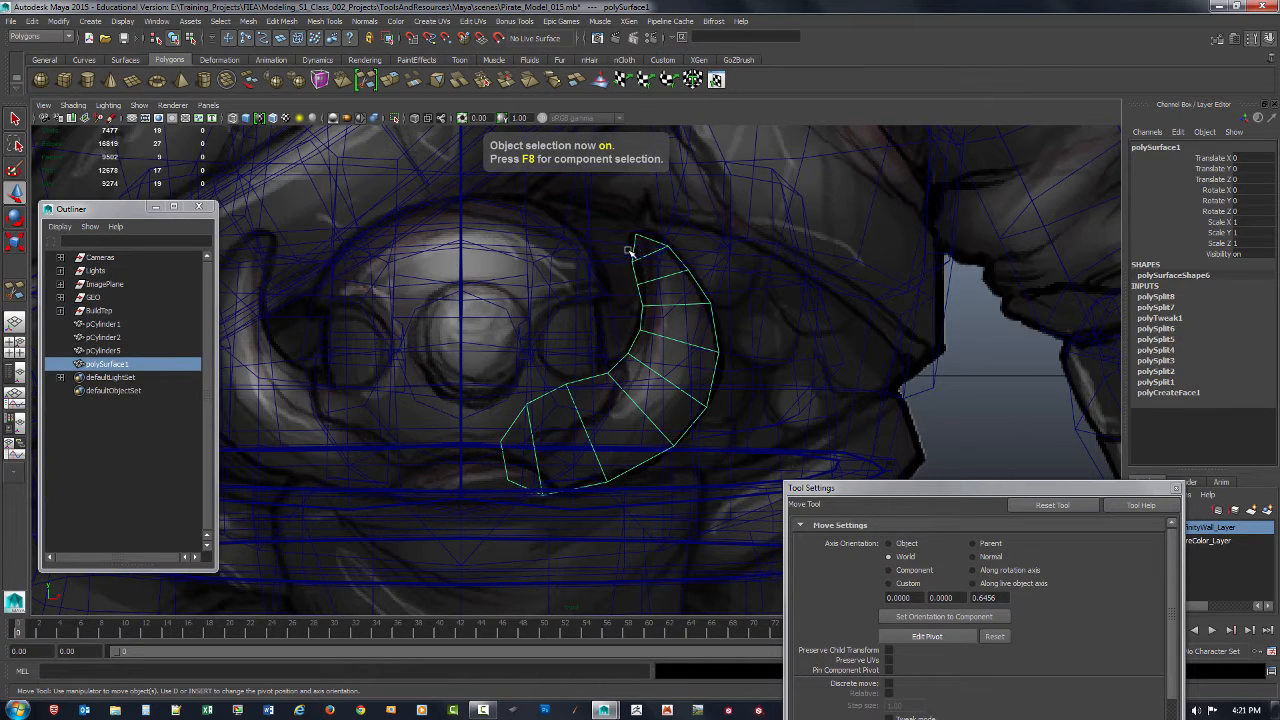
pyautogui.keyDown('shift'); pyautogui.moveTo(630, 252); pyautogui.dragTo(570, 245, button='right'); pyautogui.keyUp('shift')
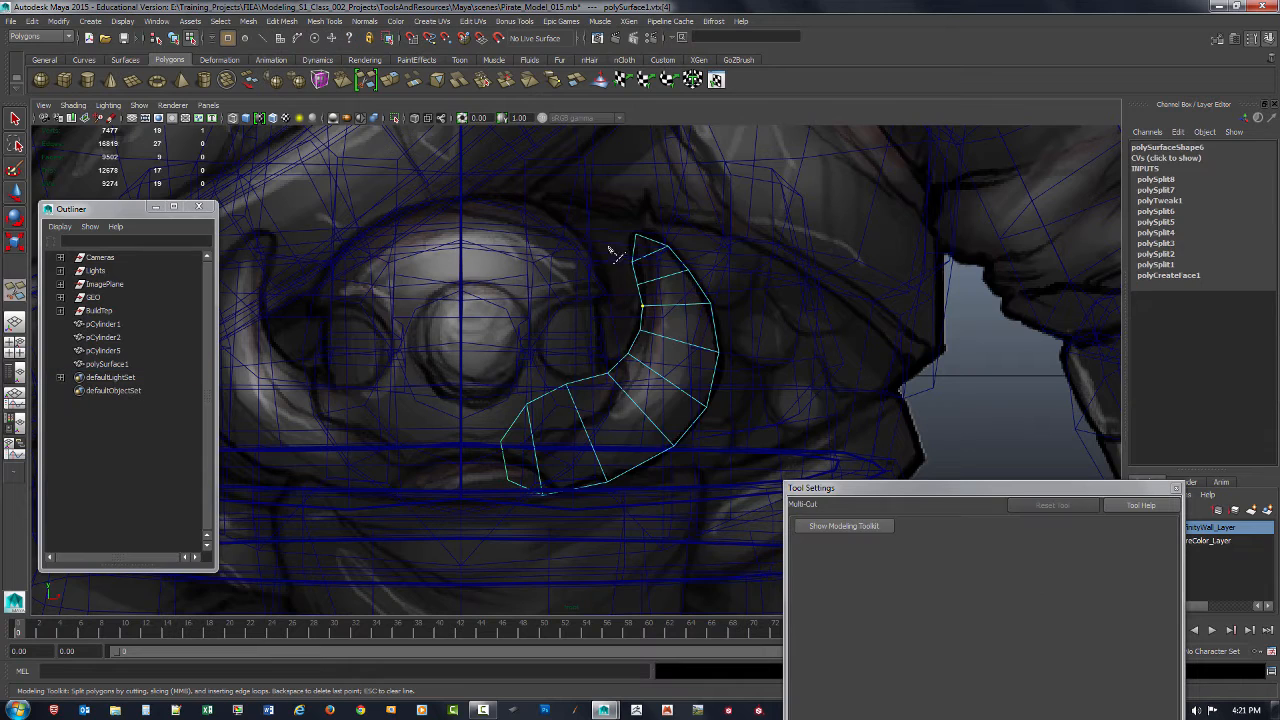
pyautogui.click(638, 274)
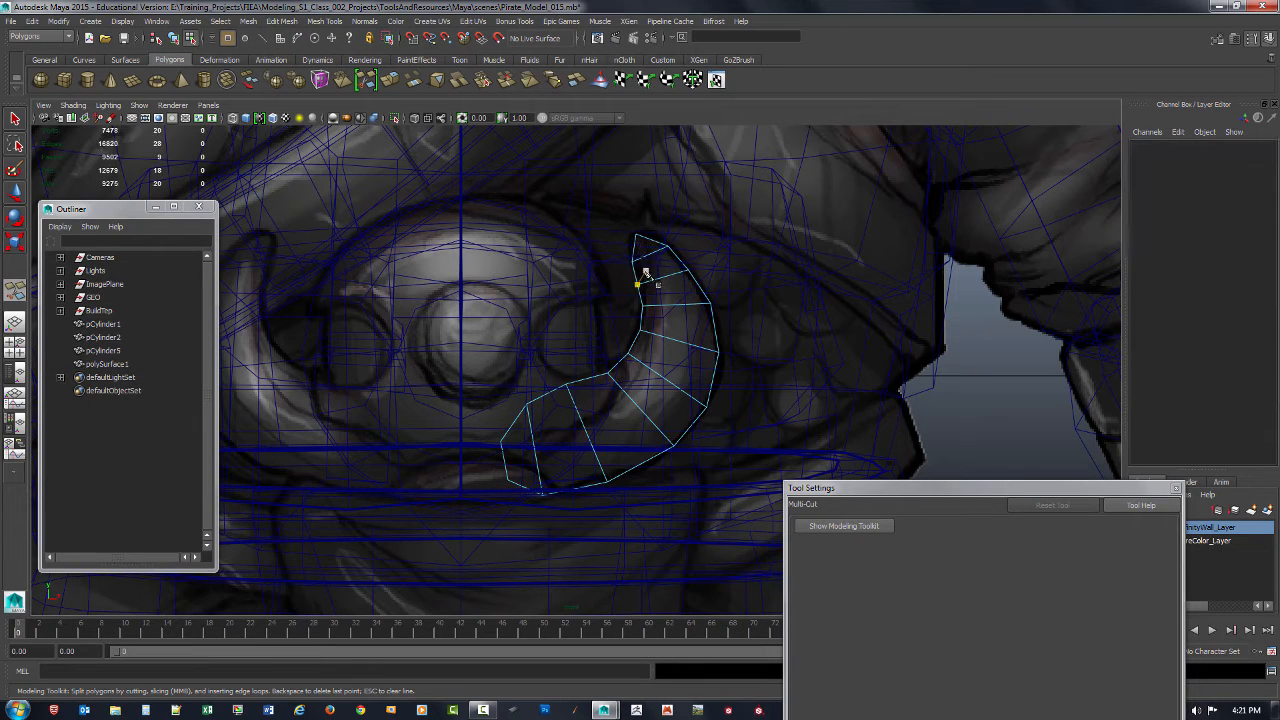
pyautogui.press('q')
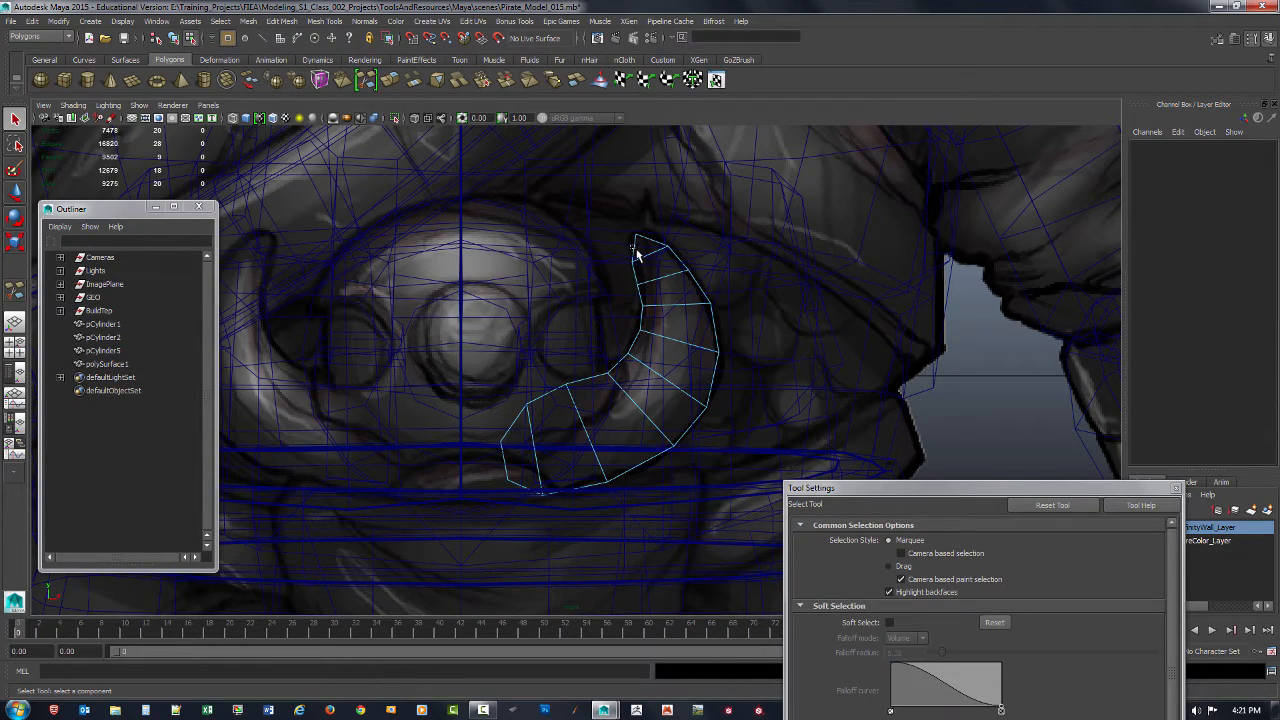
# Step: Move the new vertex and the topmost vertex to round off the crescent's upper tip along the reference drawing
pyautogui.click(634, 250)
pyautogui.press('w')
pyautogui.moveTo(634, 250); pyautogui.dragTo(644, 231)
pyautogui.click(634, 223)
pyautogui.click(642, 234)
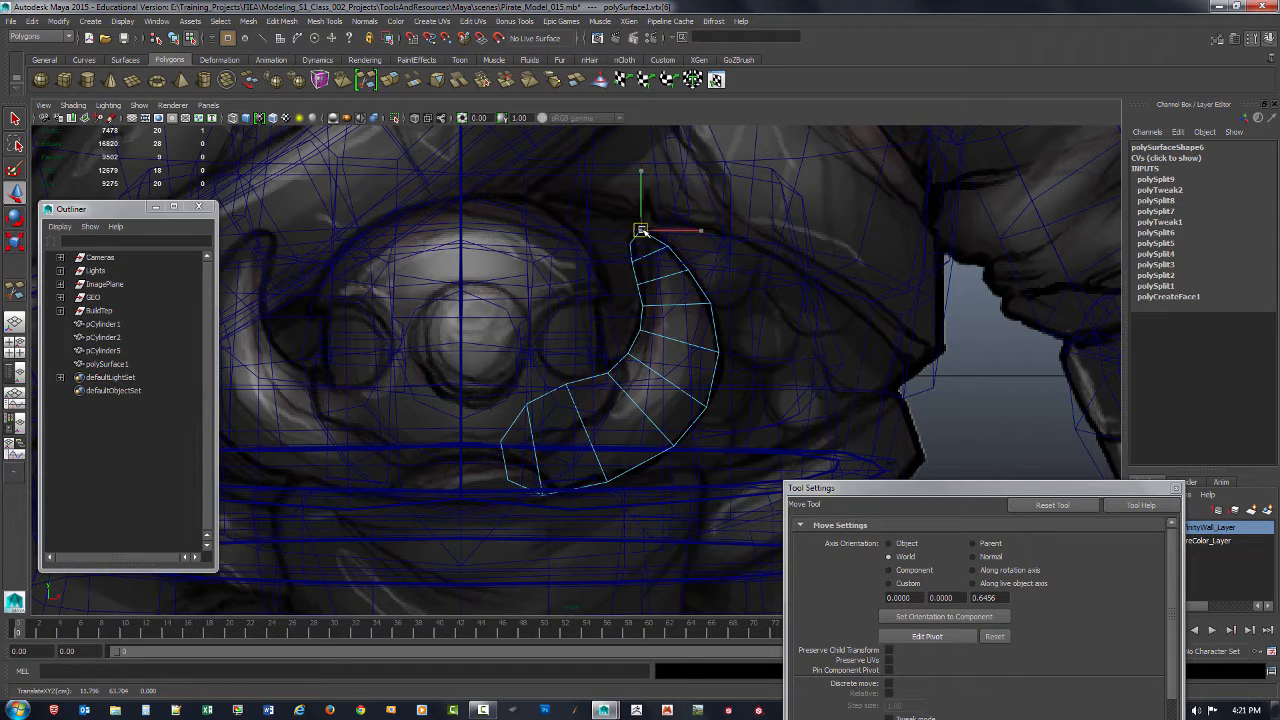
pyautogui.moveTo(644, 232)
pyautogui.mouseDown()
pyautogui.moveTo(671, 247)
pyautogui.moveTo(640, 248)
pyautogui.mouseUp()
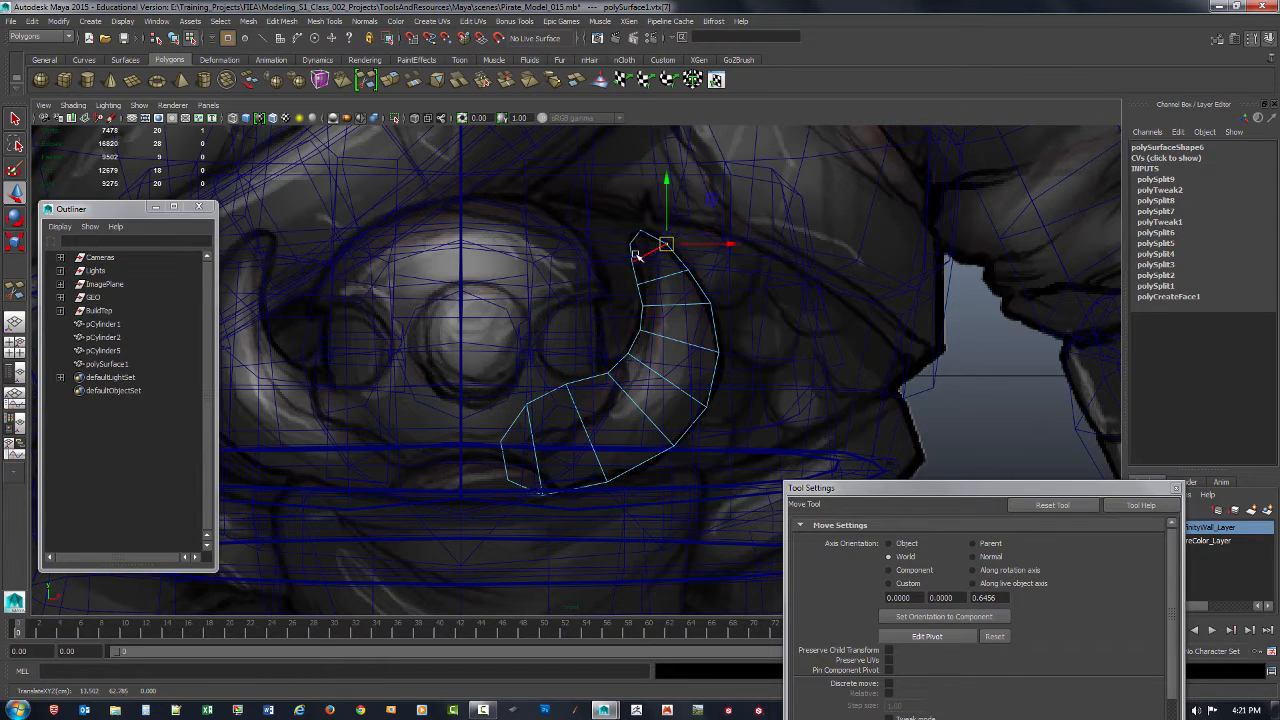
# Step: In the perspective view, move the whole crescent forward to Translate Z 33.191 so it sits beside the buckle disc
pyautogui.press('space')
pyautogui.press('space')
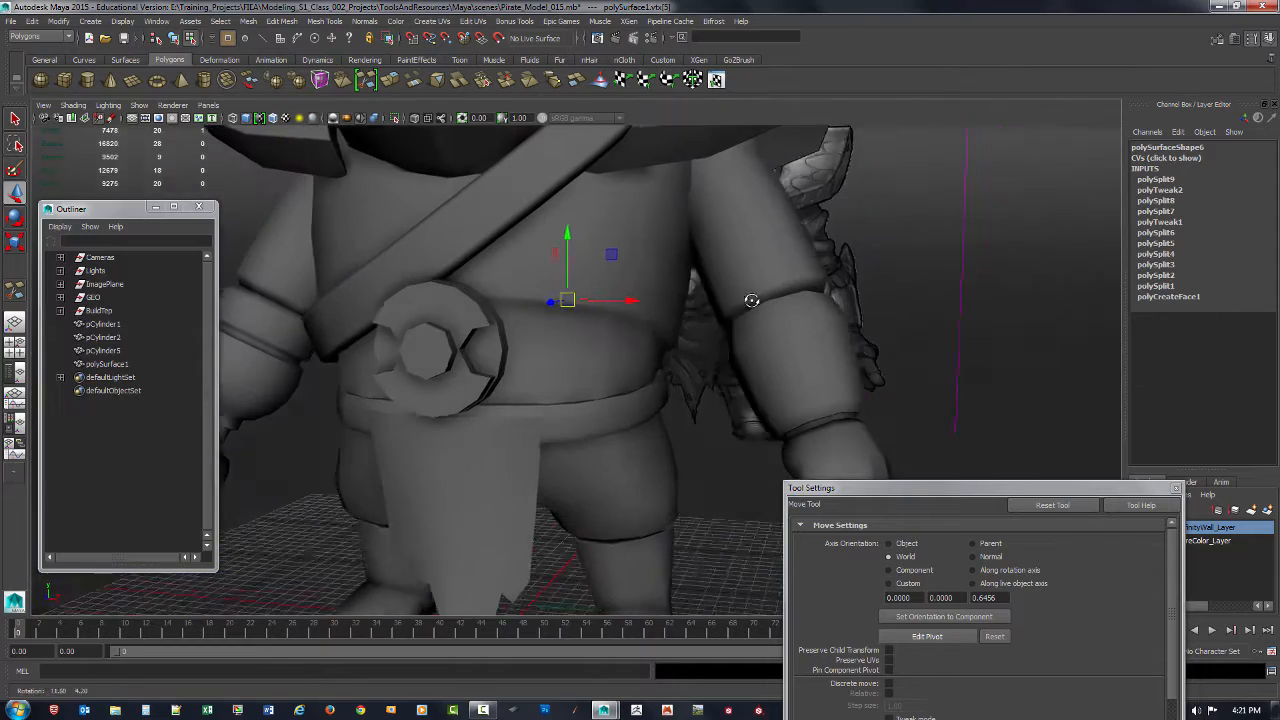
pyautogui.click(112, 364)
pyautogui.keyDown('alt'); pyautogui.moveTo(623, 409); pyautogui.dragTo(403, 541); pyautogui.keyUp('alt')
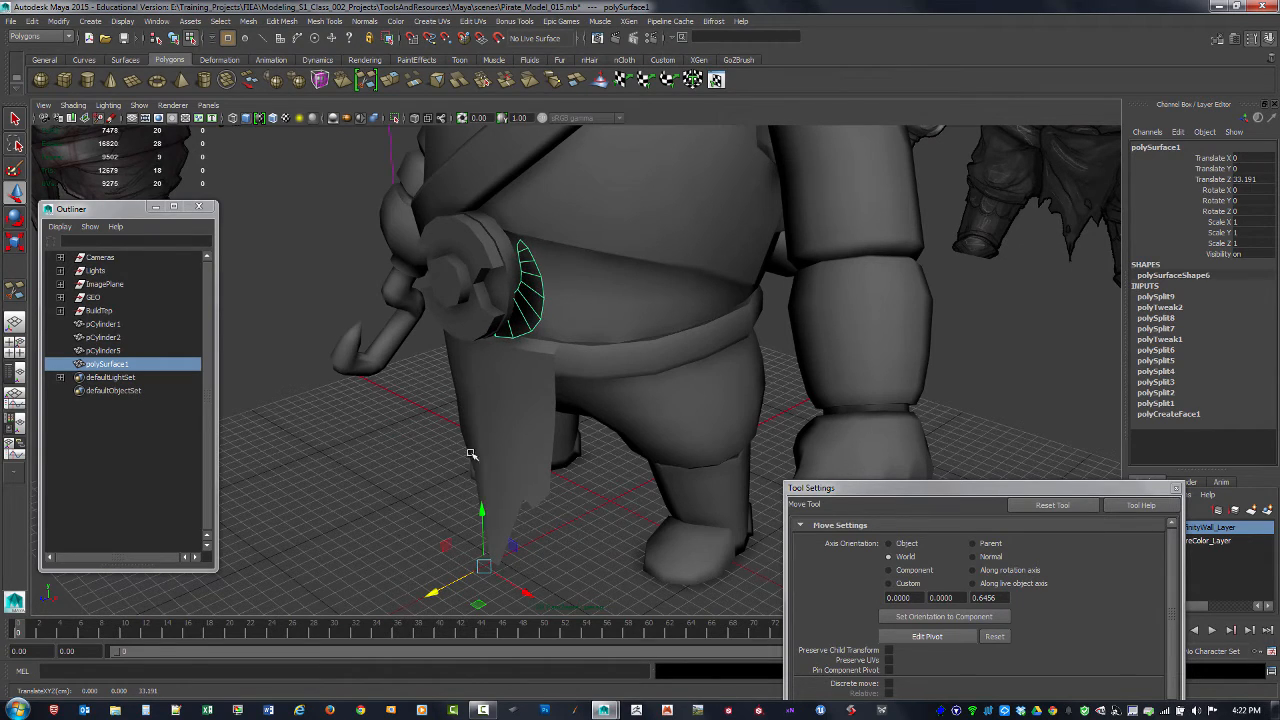
pyautogui.keyDown('alt'); pyautogui.moveTo(471, 449); pyautogui.dragTo(463, 405); pyautogui.keyUp('alt')
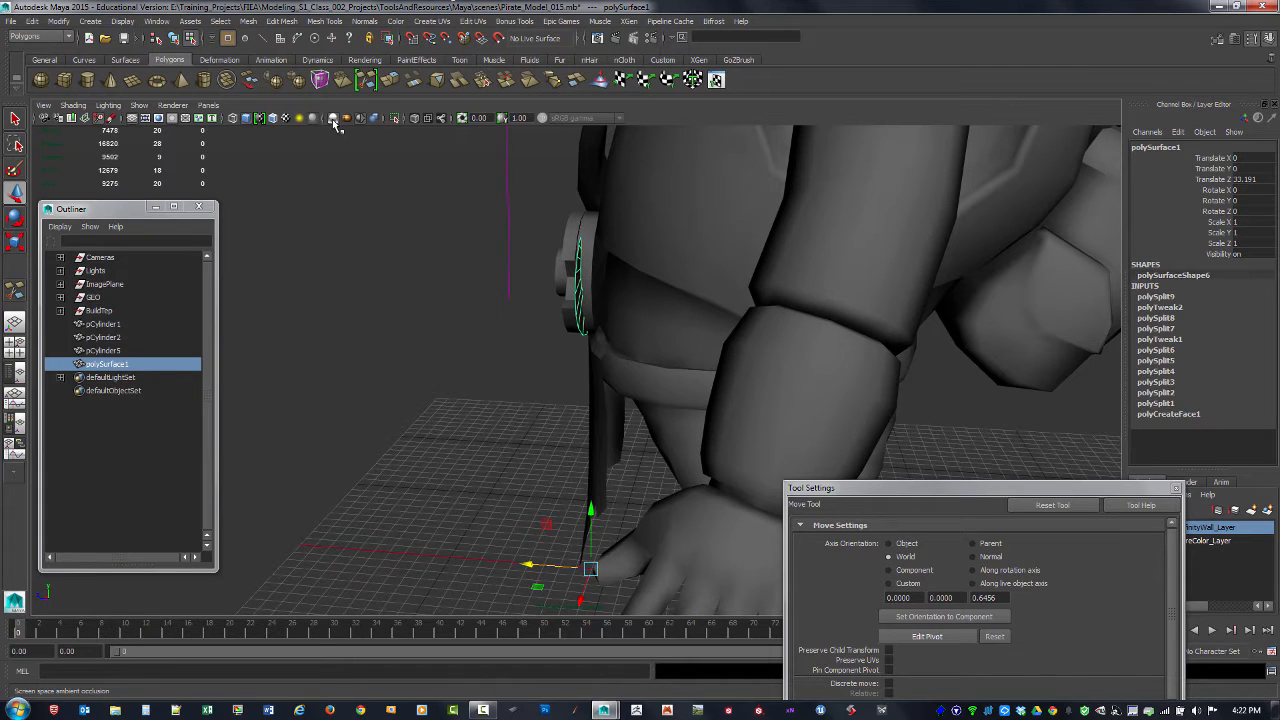
# Step: Examine the crescent's depth and placement against the buckle with the selection cleared, and reselect it as a whole object
pyautogui.keyDown('alt'); pyautogui.moveTo(428, 160); pyautogui.dragTo(513, 245); pyautogui.keyUp('alt')
pyautogui.click(507, 363)
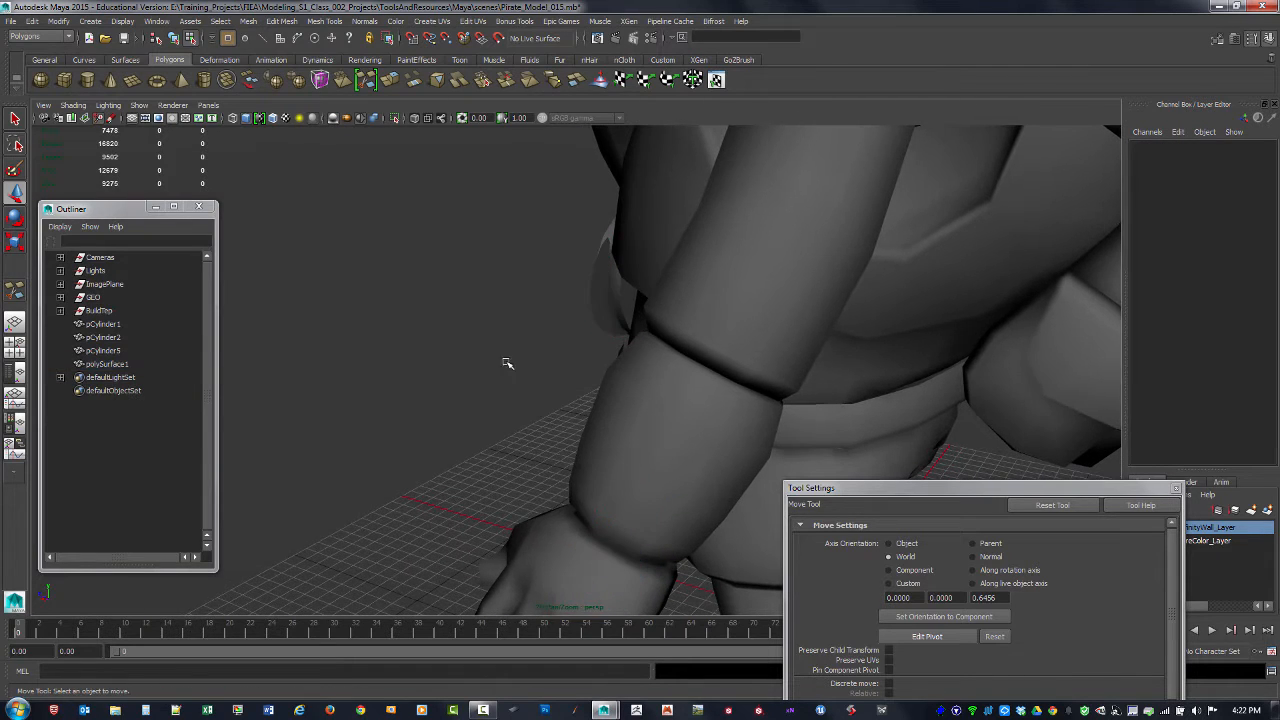
pyautogui.keyDown('alt'); pyautogui.moveTo(507, 363); pyautogui.dragTo(546, 302); pyautogui.keyUp('alt')
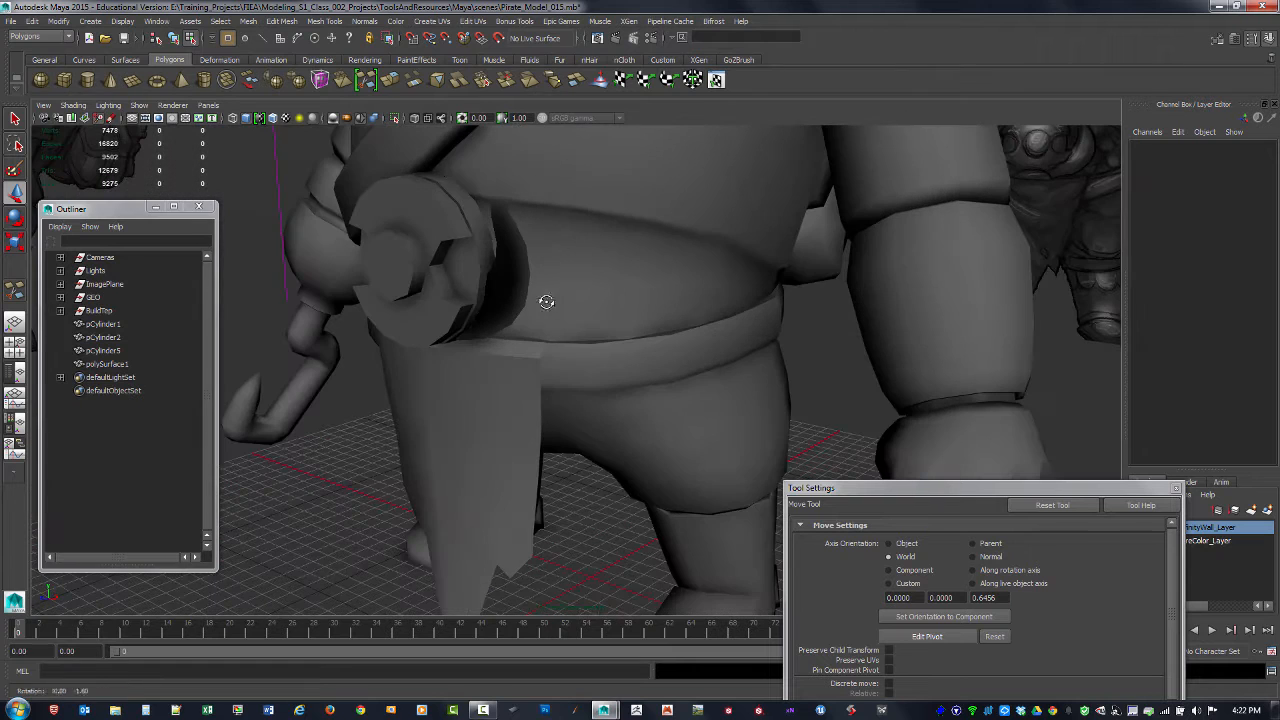
pyautogui.hotkey('ctrl', 'z')
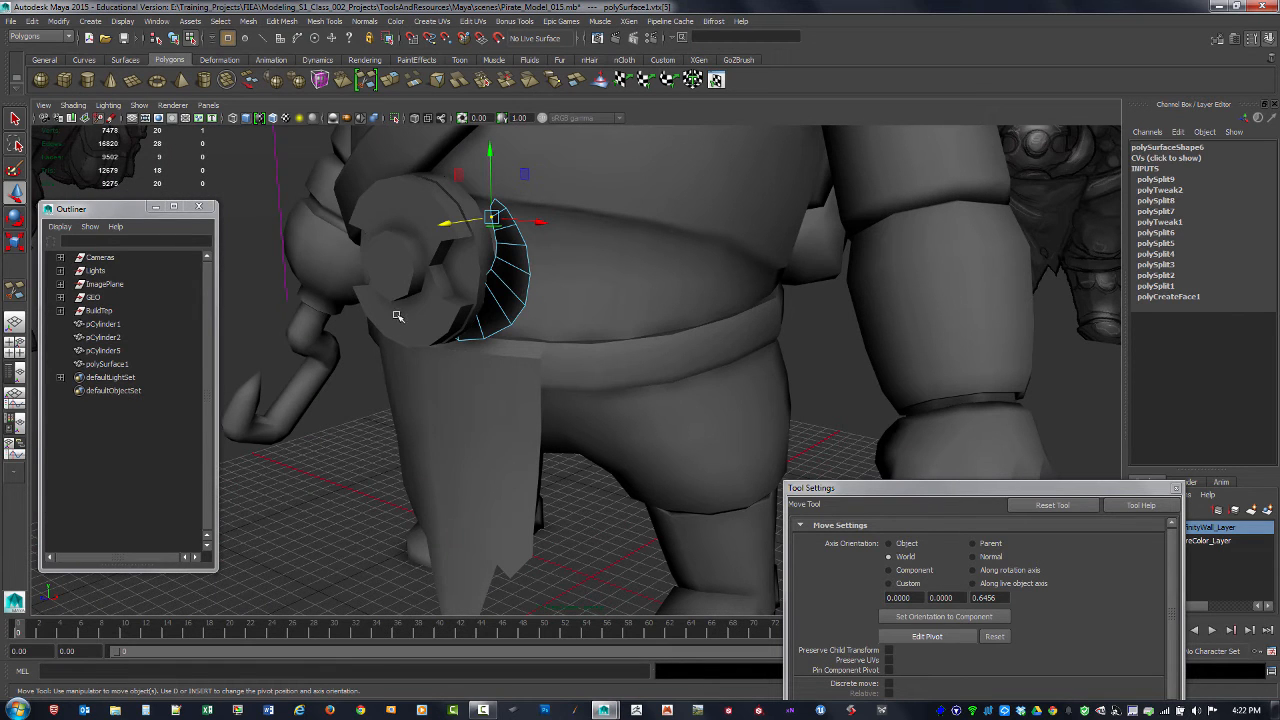
pyautogui.press('F8')
pyautogui.click(250, 255)
pyautogui.keyDown('alt'); pyautogui.moveTo(568, 285); pyautogui.dragTo(535, 336); pyautogui.keyUp('alt')
pyautogui.click(530, 286)
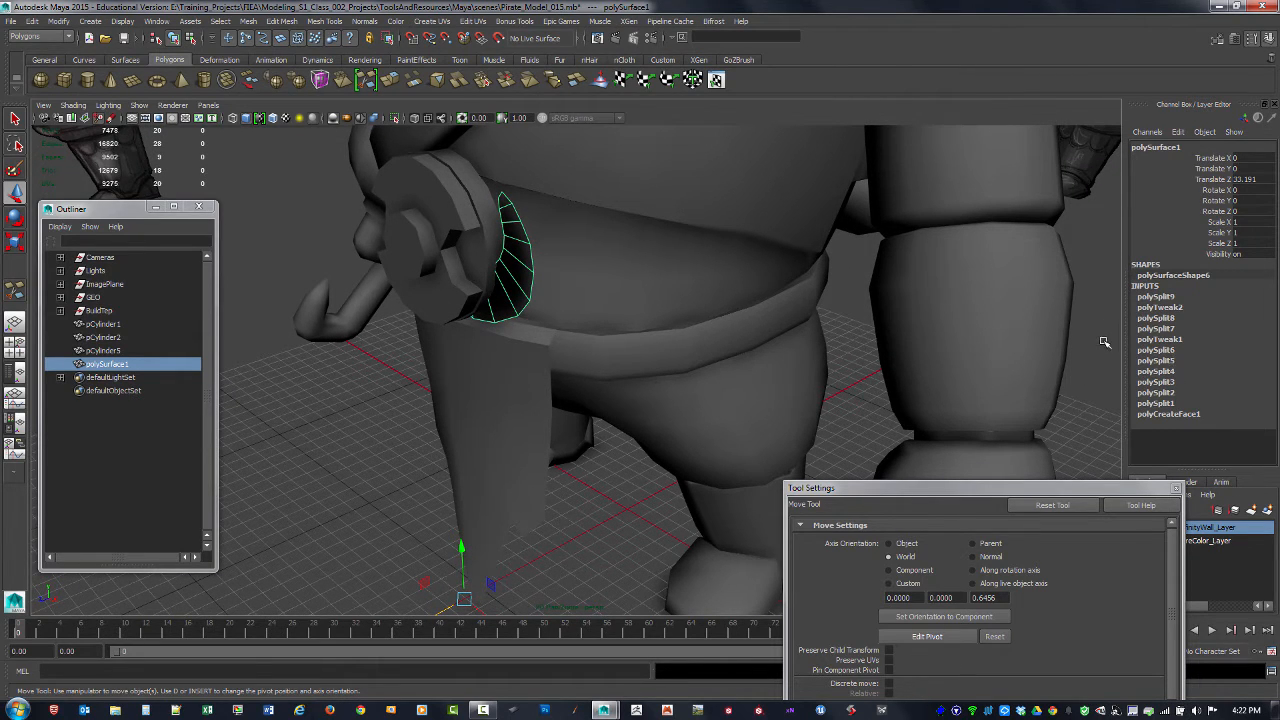
# Step: Delete the crescent's construction history and reverse its normals, checking its shading with the selection cleared
pyautogui.hotkey('alt', 'shift', 'd')
pyautogui.keyDown('alt'); pyautogui.moveTo(340, 382); pyautogui.dragTo(397, 379); pyautogui.keyUp('alt')
pyautogui.click(362, 21)
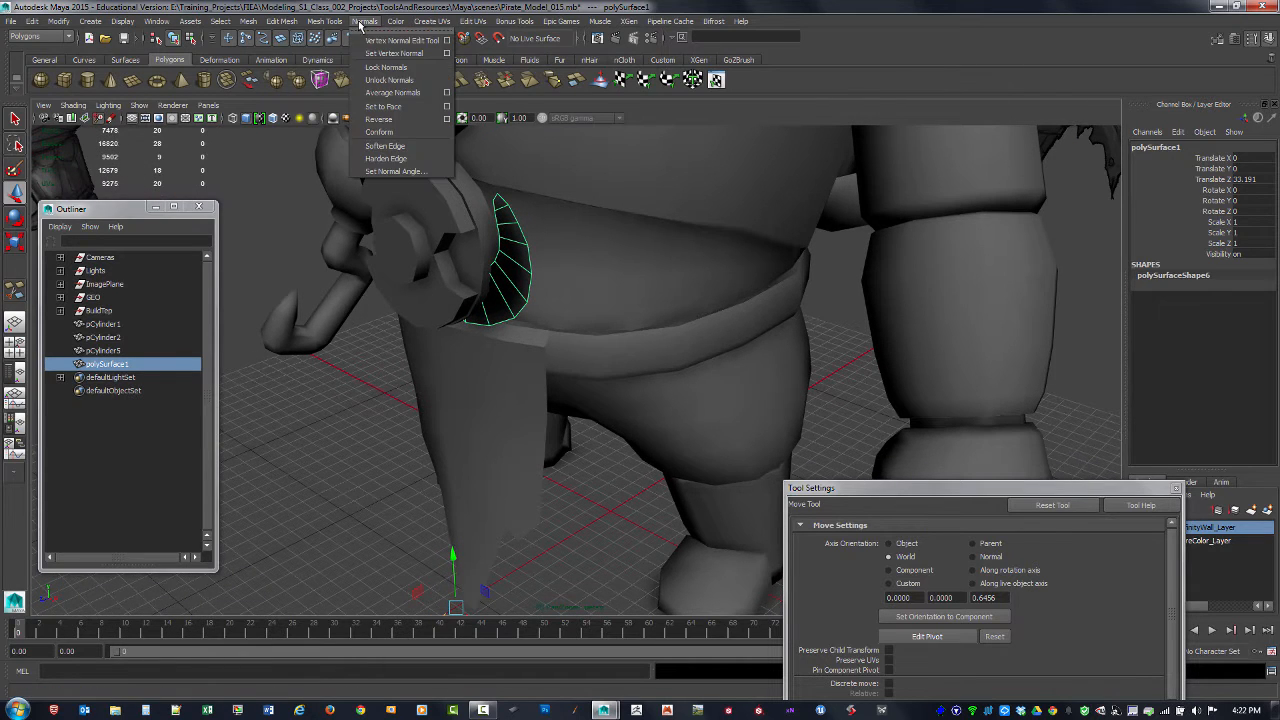
pyautogui.click(380, 119)
pyautogui.click(297, 242)
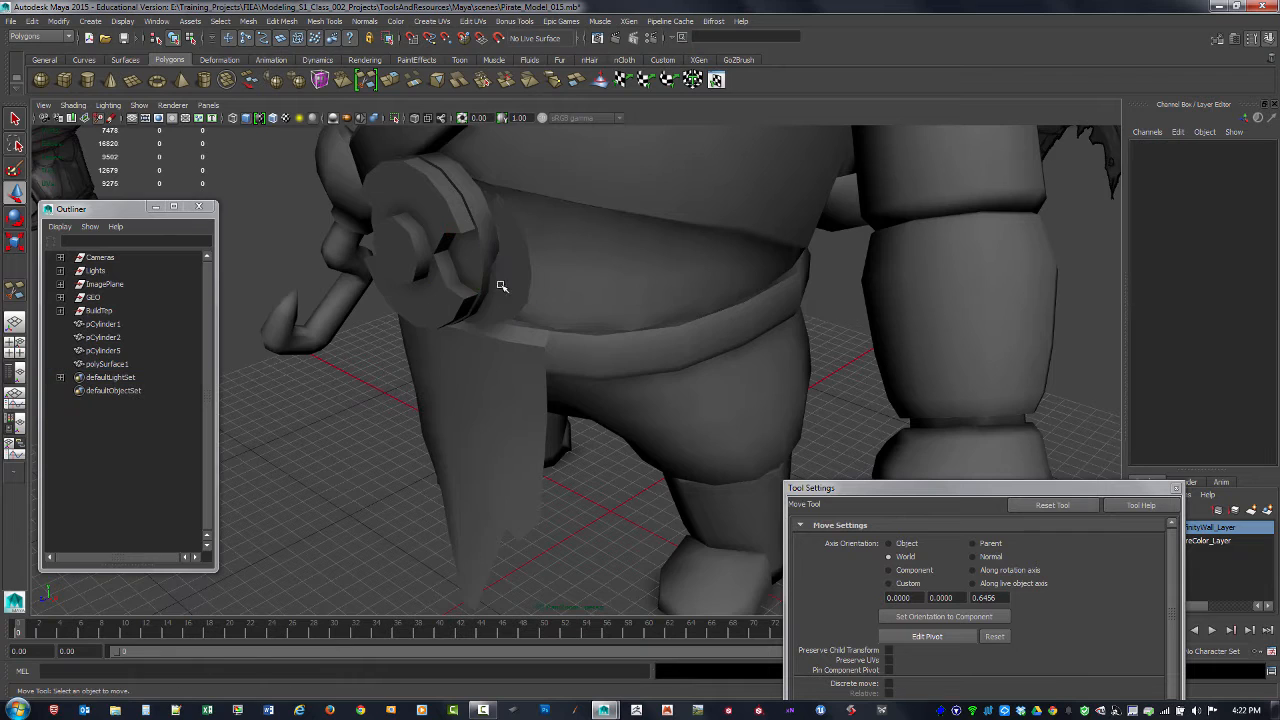
pyautogui.keyDown('alt'); pyautogui.moveTo(501, 285); pyautogui.dragTo(504, 283); pyautogui.keyUp('alt')
pyautogui.click(503, 284)
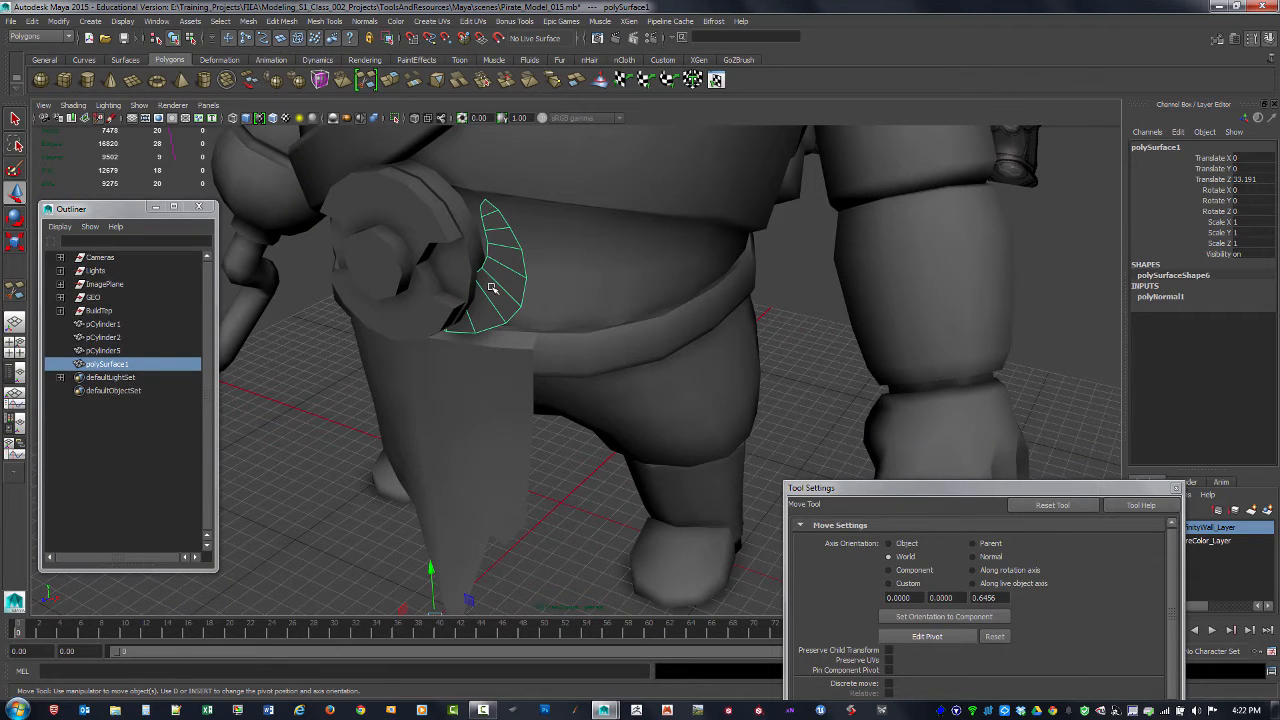
# Step: Extrude all faces of the crescent forward to give the horn thickness, and return to object selection
pyautogui.press('F11')
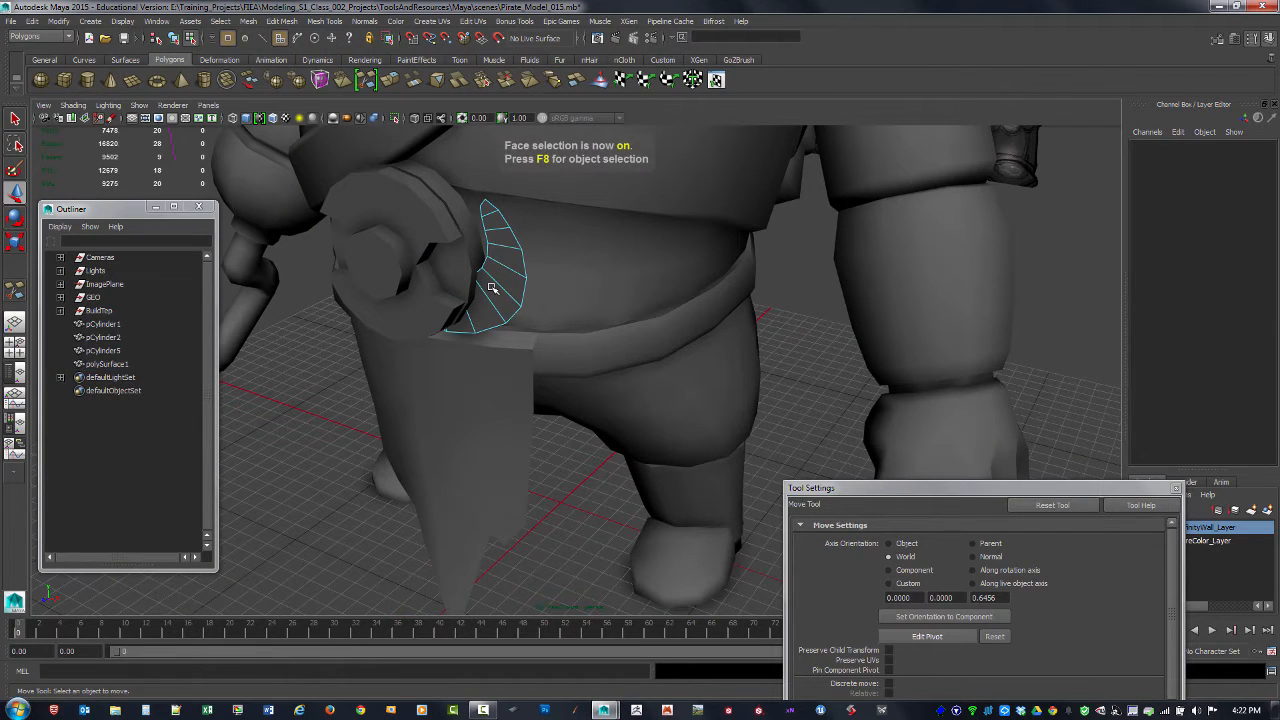
pyautogui.moveTo(389, 191); pyautogui.dragTo(562, 363)
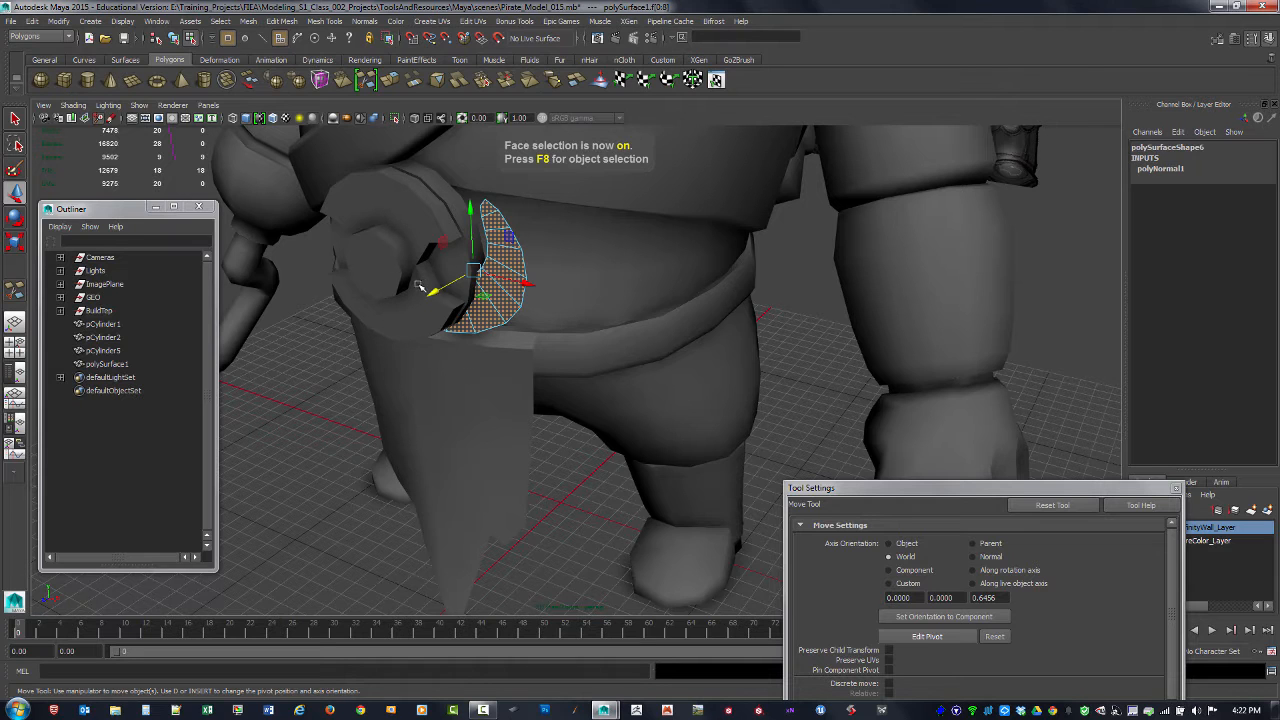
pyautogui.keyDown('shift'); pyautogui.moveTo(500, 315); pyautogui.dragTo(509, 344, button='right'); pyautogui.keyUp('shift')
pyautogui.keyDown('alt'); pyautogui.moveTo(437, 301); pyautogui.dragTo(407, 315); pyautogui.keyUp('alt')
pyautogui.keyDown('alt'); pyautogui.moveTo(418, 317); pyautogui.dragTo(487, 283); pyautogui.keyUp('alt')
pyautogui.press('F8')
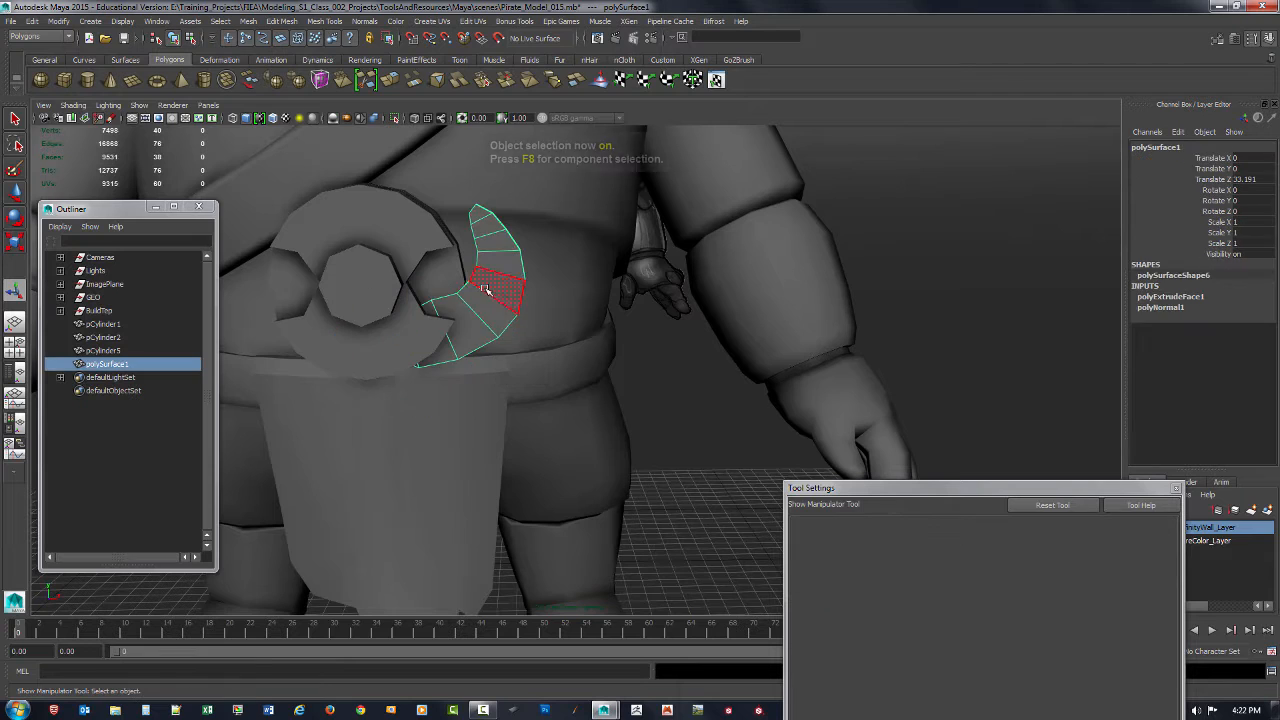
# Step: Duplicate the thickened crescent and mirror the copy to the other side of the buckle with Scale X -1
pyautogui.click(713, 376)
pyautogui.moveTo(713, 380)
pyautogui.keyDown('alt'); pyautogui.mouseDown()
pyautogui.moveTo(646, 403)
pyautogui.moveTo(710, 385)
pyautogui.mouseUp(); pyautogui.keyUp('alt')
pyautogui.keyDown('alt'); pyautogui.moveTo(710, 385); pyautogui.dragTo(594, 340, button='right'); pyautogui.keyUp('alt')
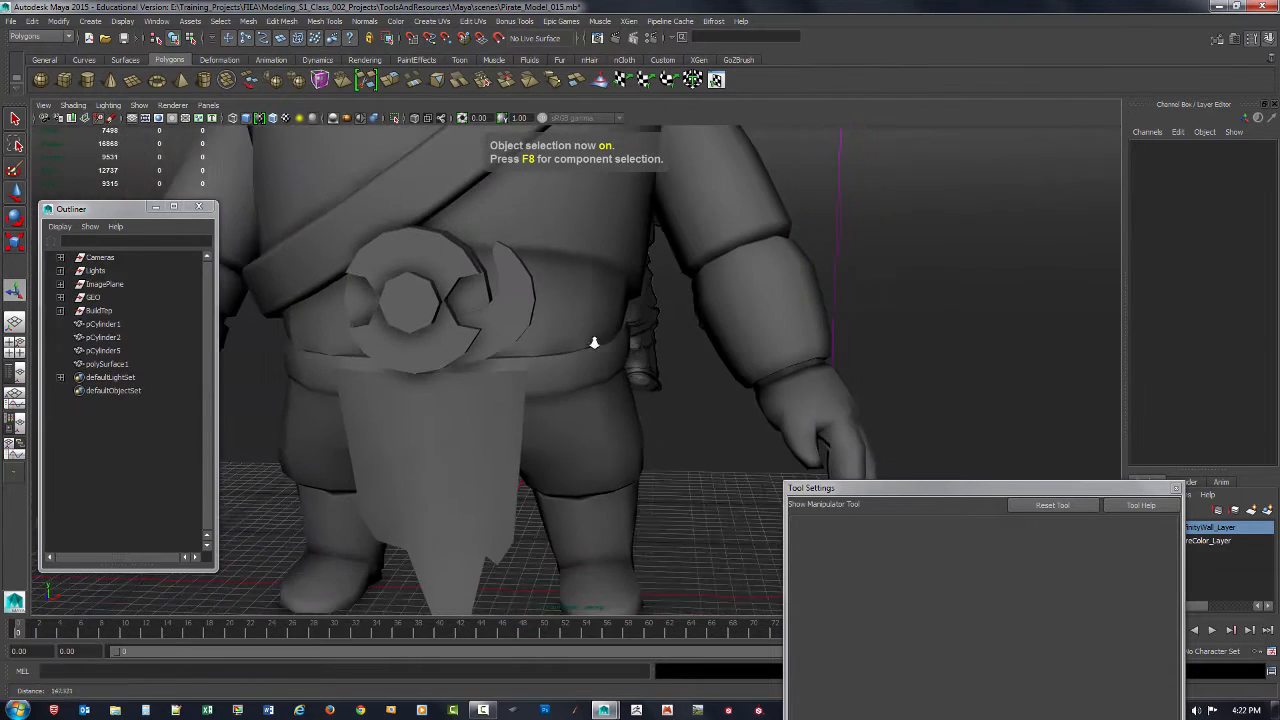
pyautogui.keyDown('alt'); pyautogui.moveTo(501, 330); pyautogui.dragTo(605, 370, button='middle'); pyautogui.keyUp('alt')
pyautogui.keyDown('alt'); pyautogui.moveTo(605, 370); pyautogui.dragTo(622, 355); pyautogui.keyUp('alt')
pyautogui.click(622, 355)
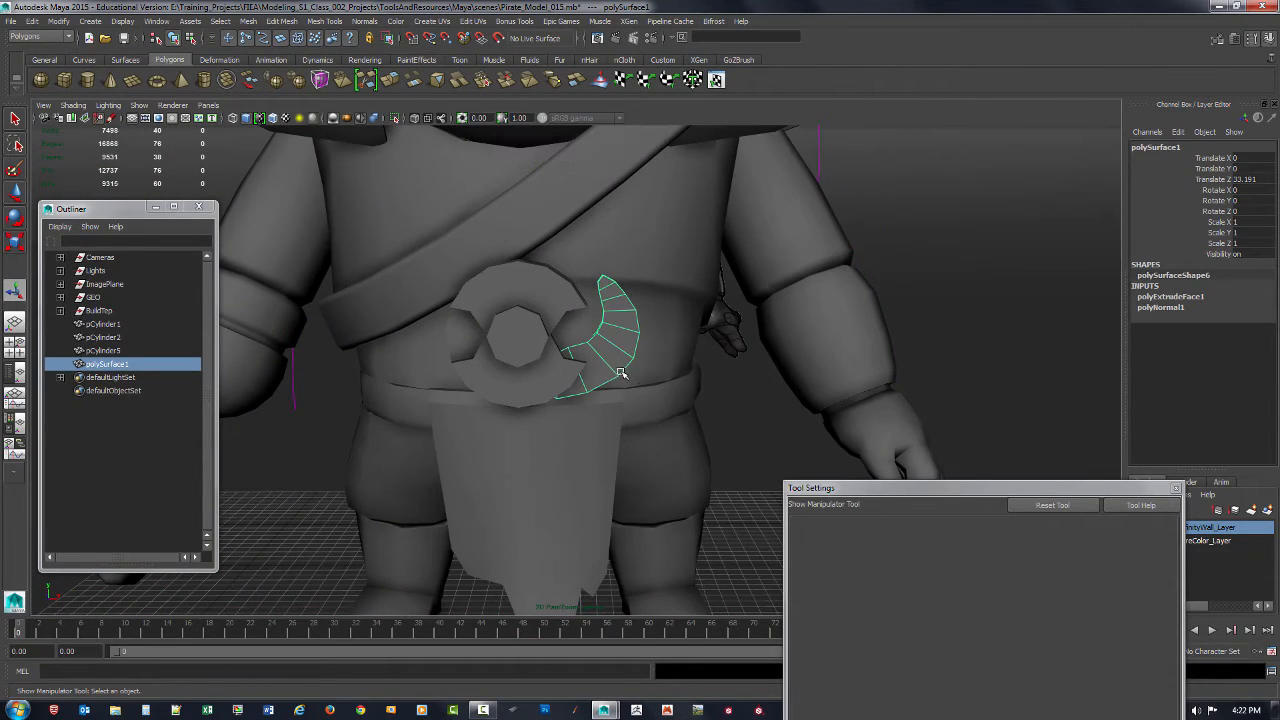
pyautogui.hotkey('ctrl', 'd')
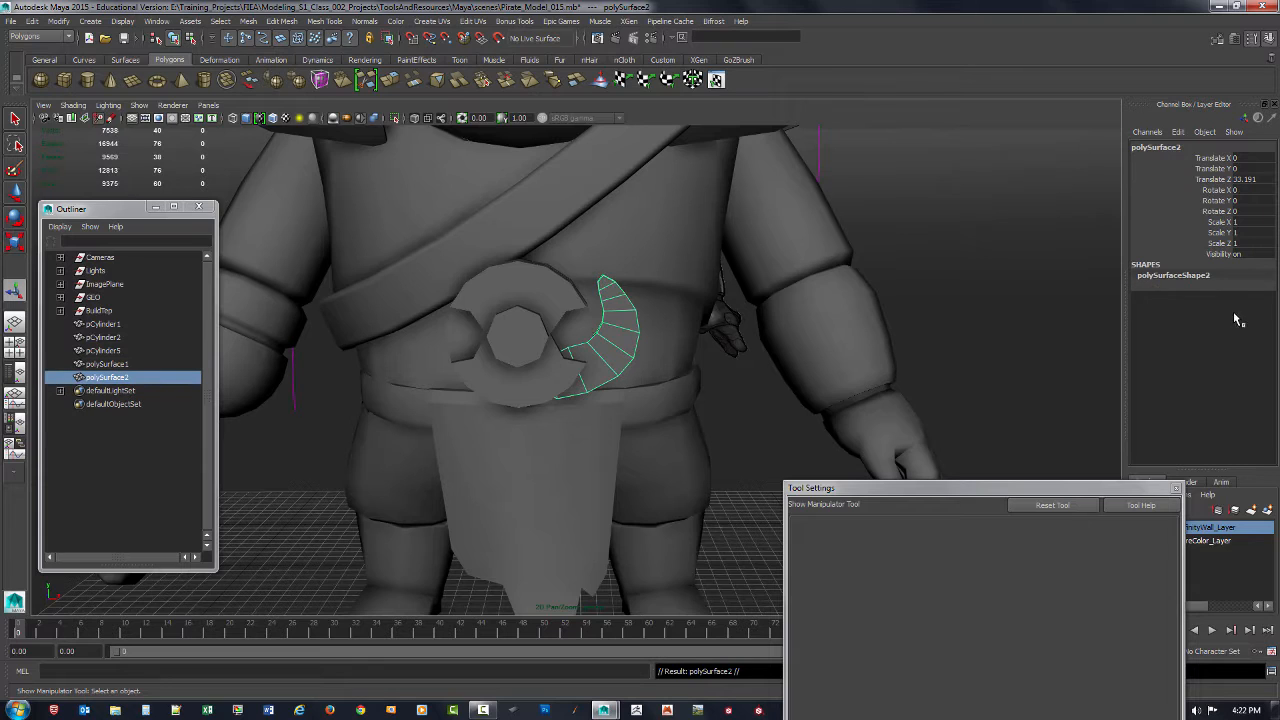
pyautogui.click(1250, 221)
pyautogui.write('-1')
pyautogui.press('Return')
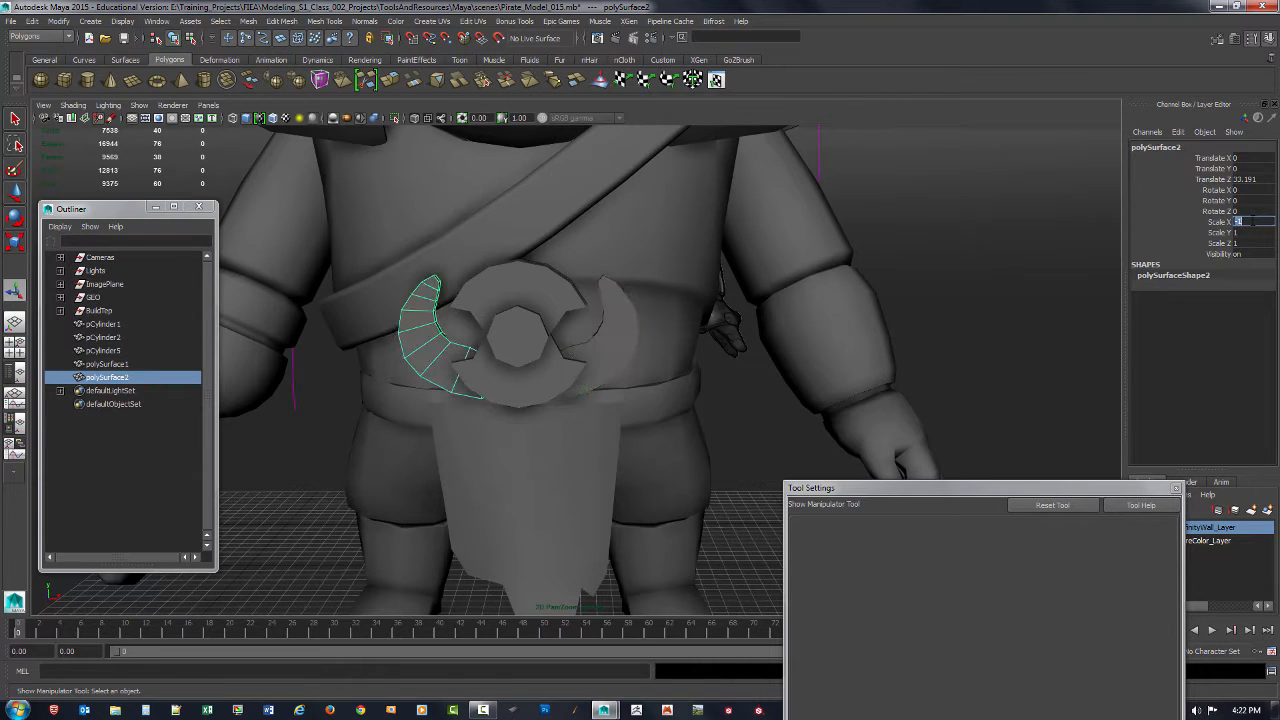
# Step: Combine the two crescent horns into one mesh and delete its construction history
pyautogui.click(594, 336)
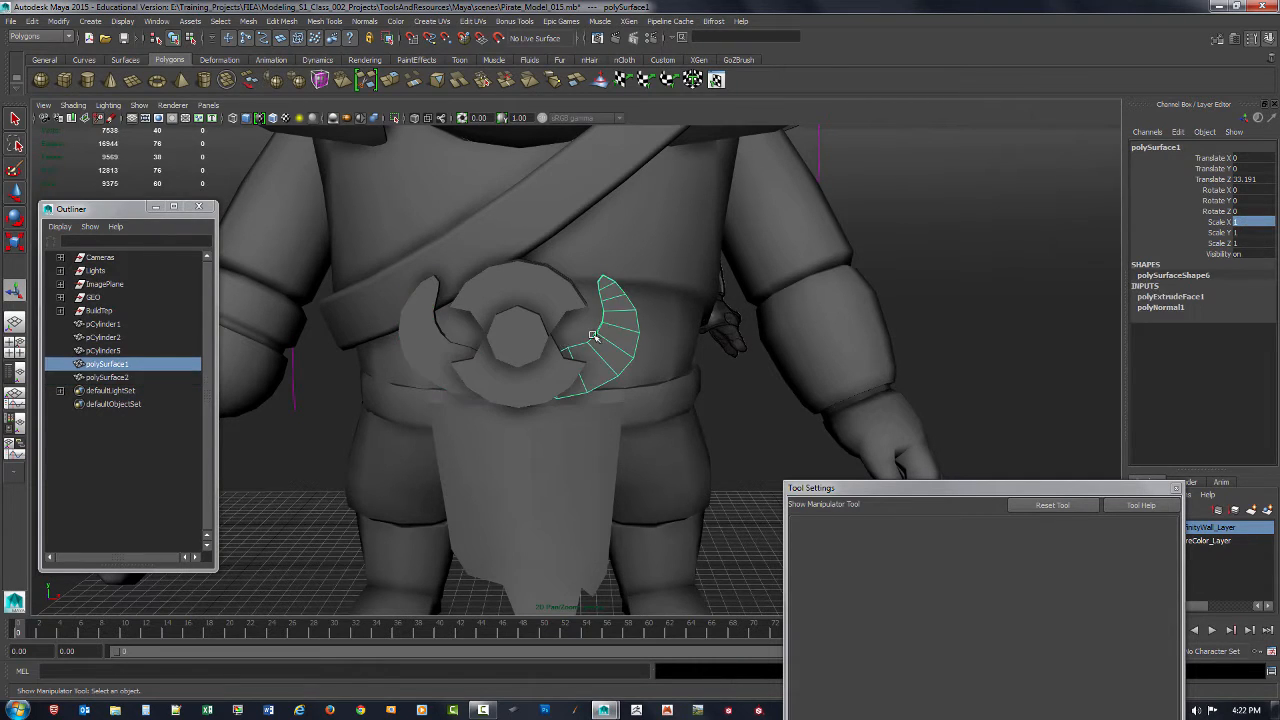
pyautogui.keyDown('shift'); pyautogui.click(430, 342); pyautogui.keyUp('shift')
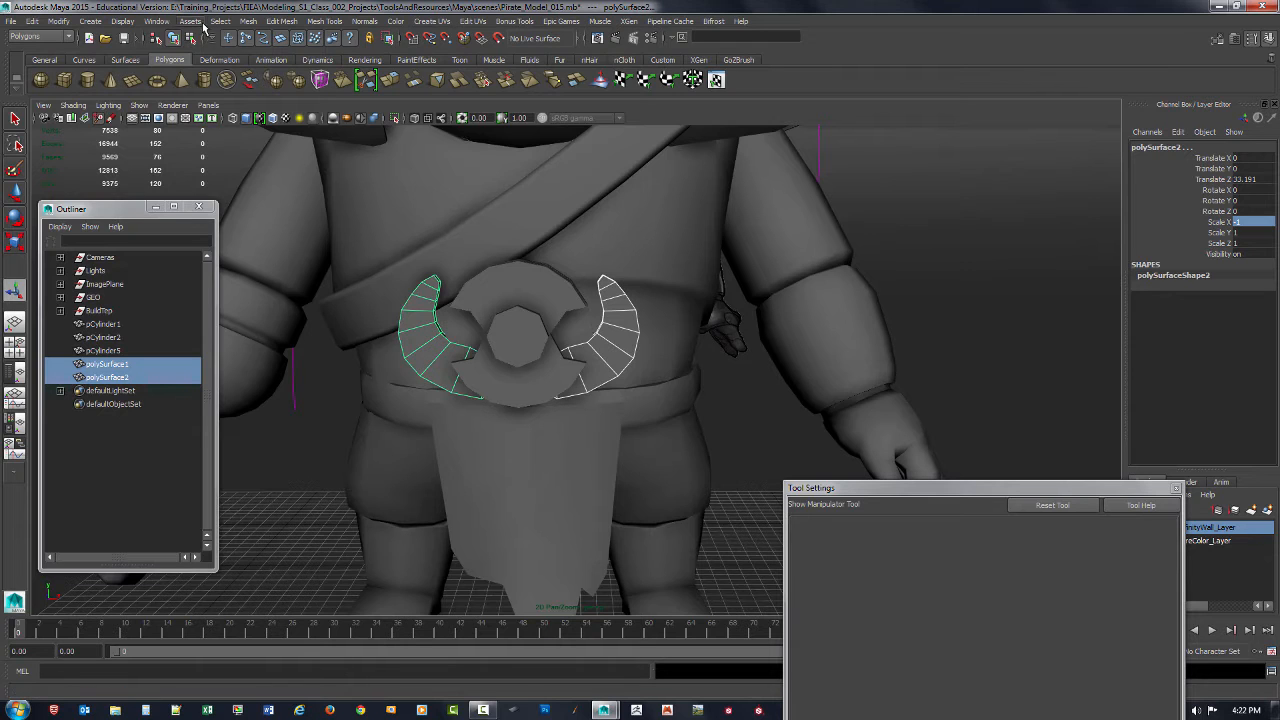
pyautogui.click(252, 23)
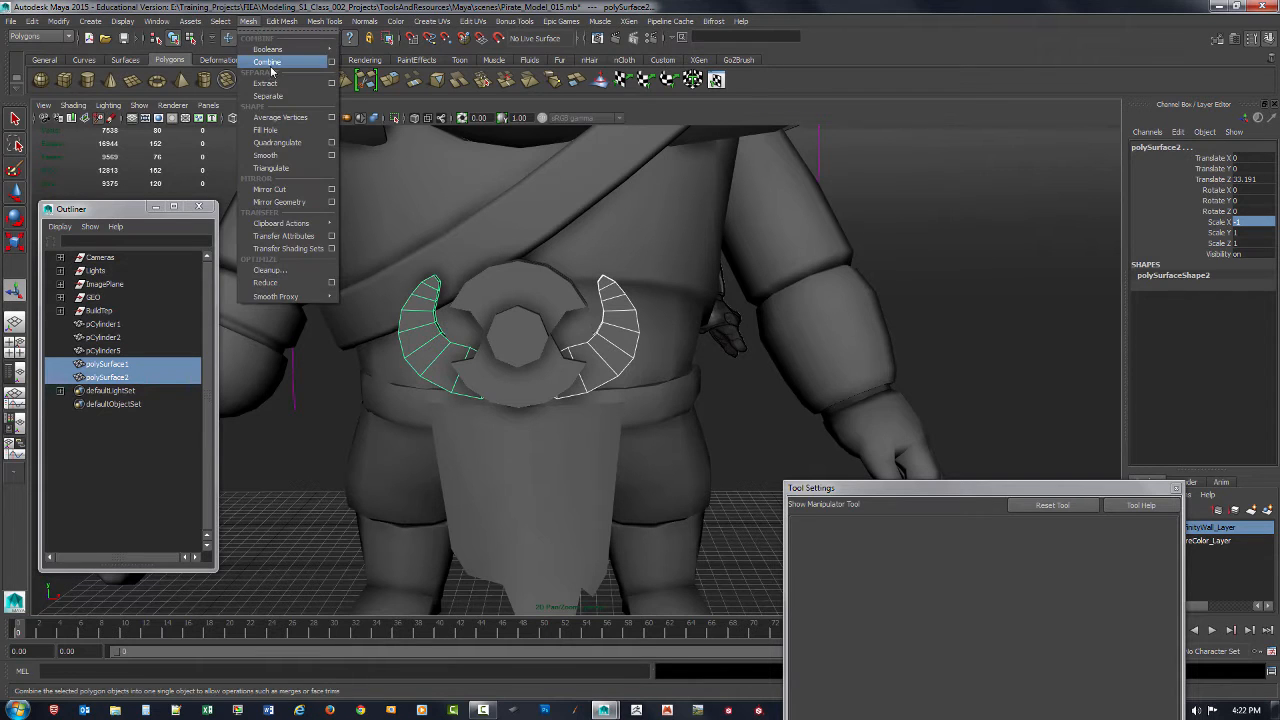
pyautogui.click(267, 63)
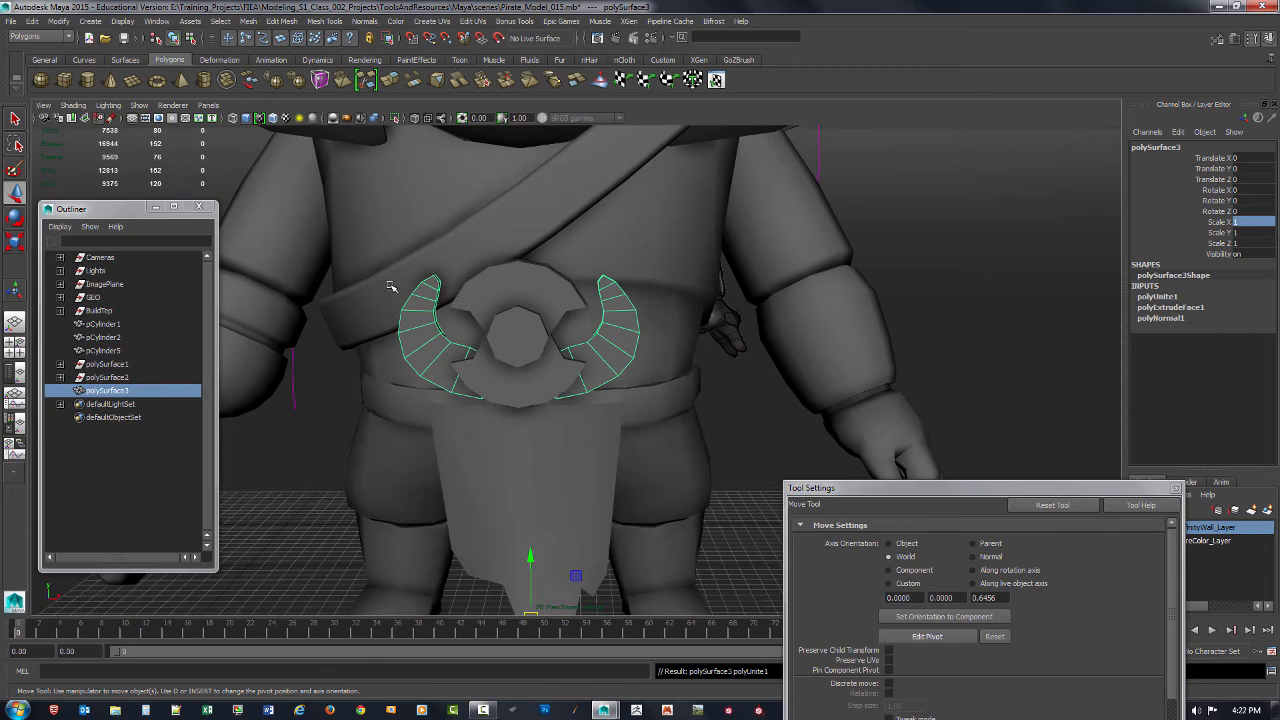
pyautogui.hotkey('alt', 'shift', 'd')
# Step: Delete the empty polySurface2 group left over from combining the horns
pyautogui.click(281, 447)
pyautogui.click(111, 380)
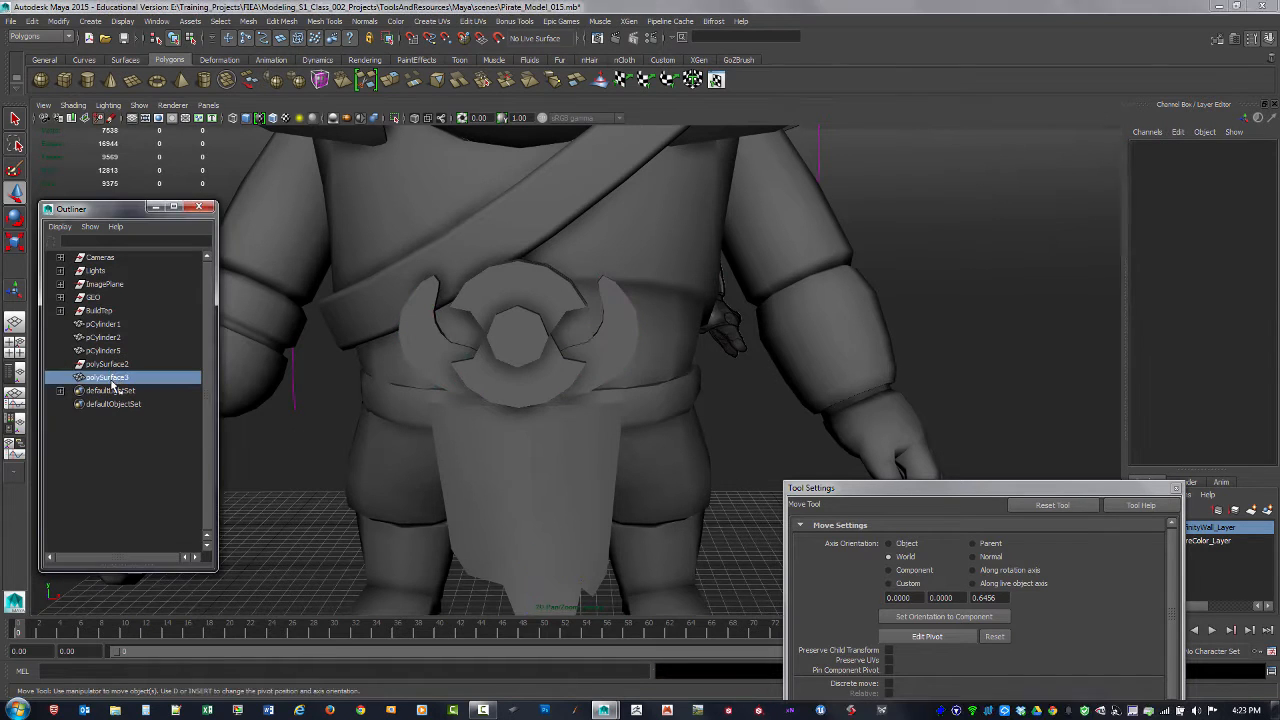
pyautogui.click(111, 366)
pyautogui.click(105, 351)
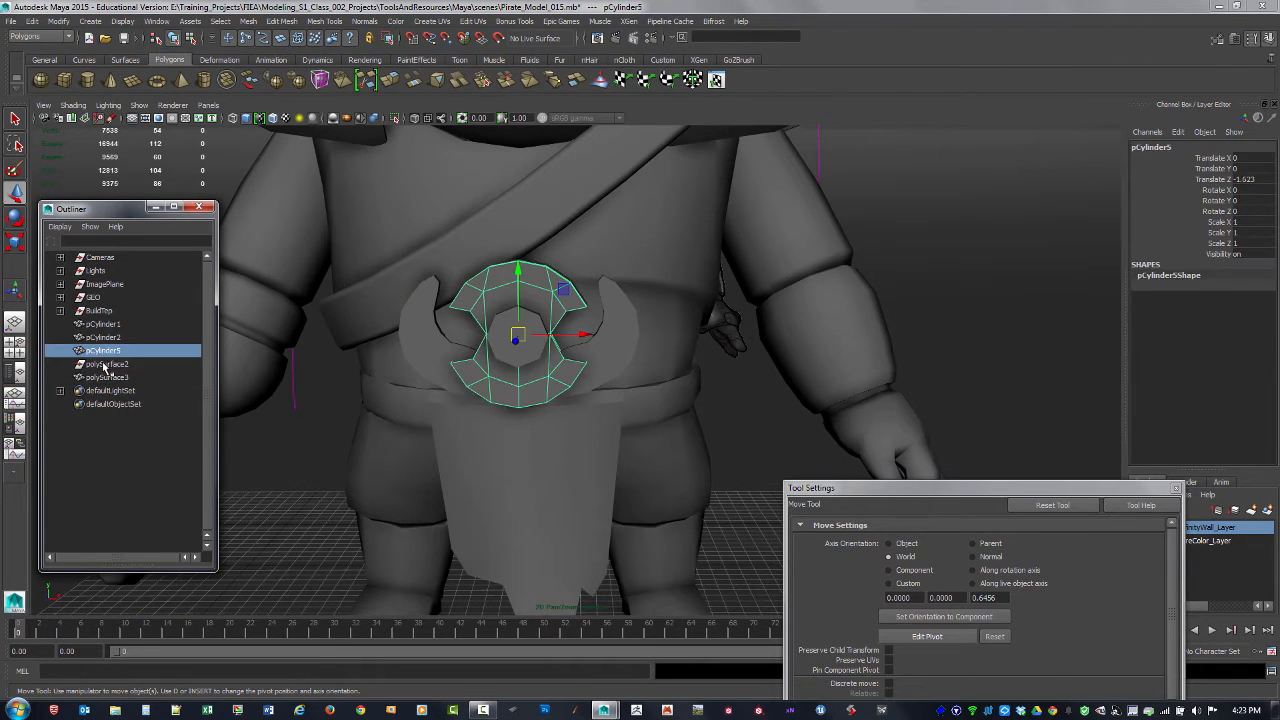
pyautogui.click(112, 364)
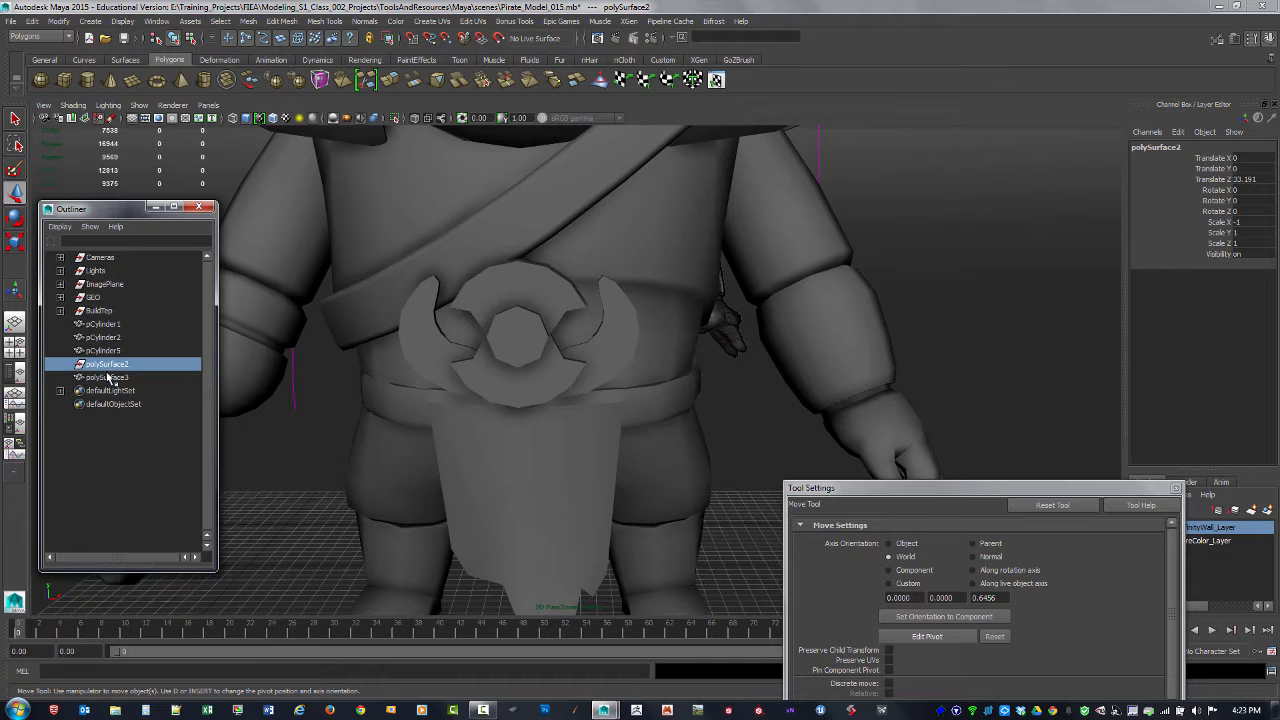
pyautogui.press('Delete')
# Step: Center the pivot of the combined horn mesh
pyautogui.click(111, 366)
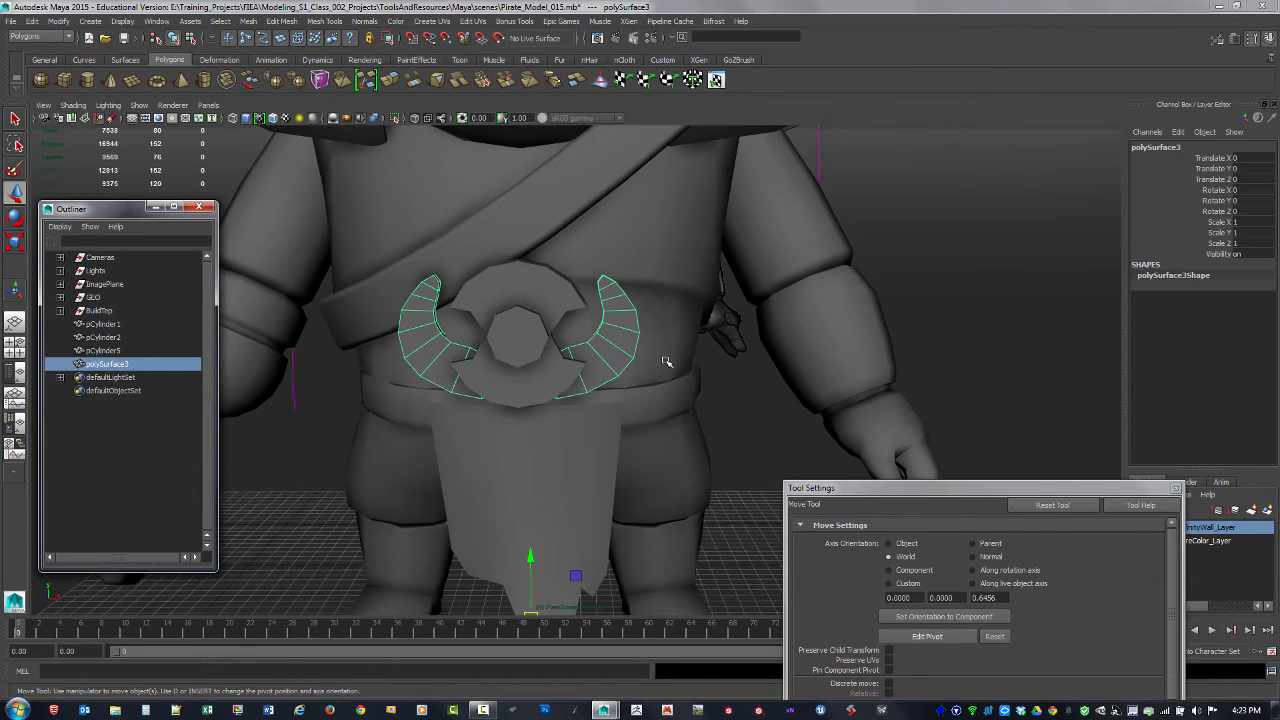
pyautogui.keyDown('alt'); pyautogui.moveTo(674, 360); pyautogui.dragTo(560, 376); pyautogui.keyUp('alt')
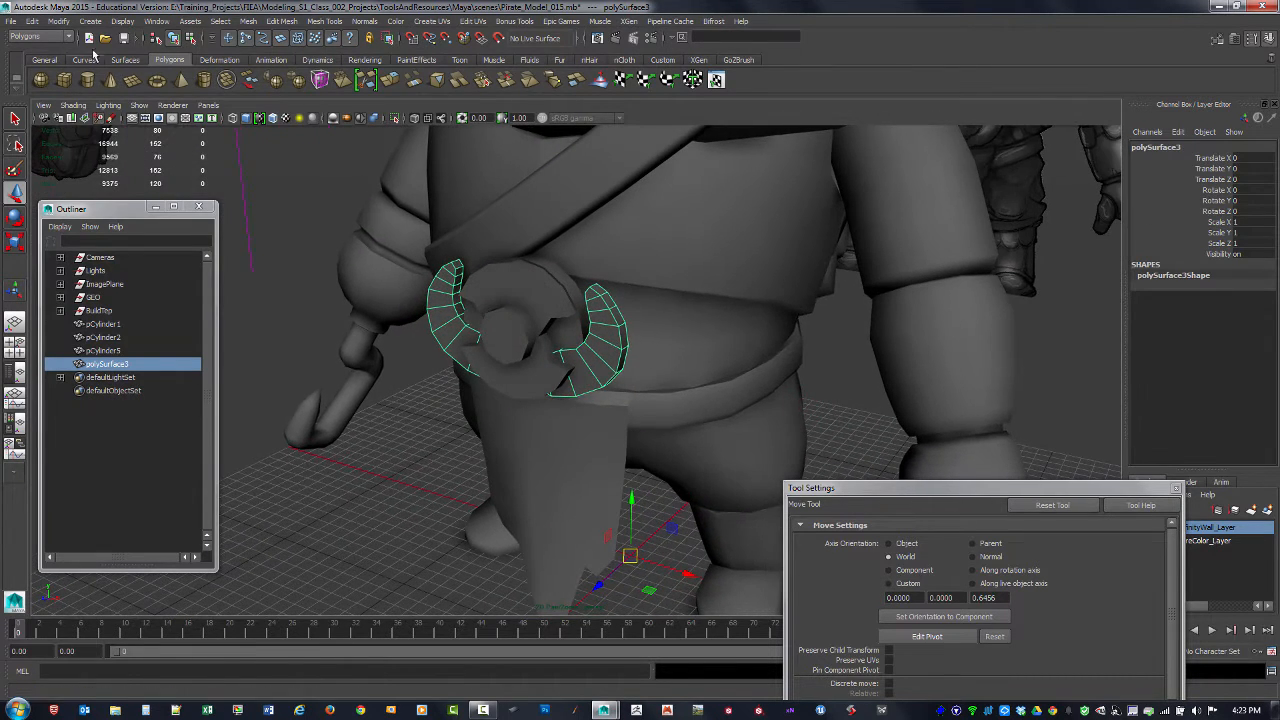
pyautogui.click(59, 21)
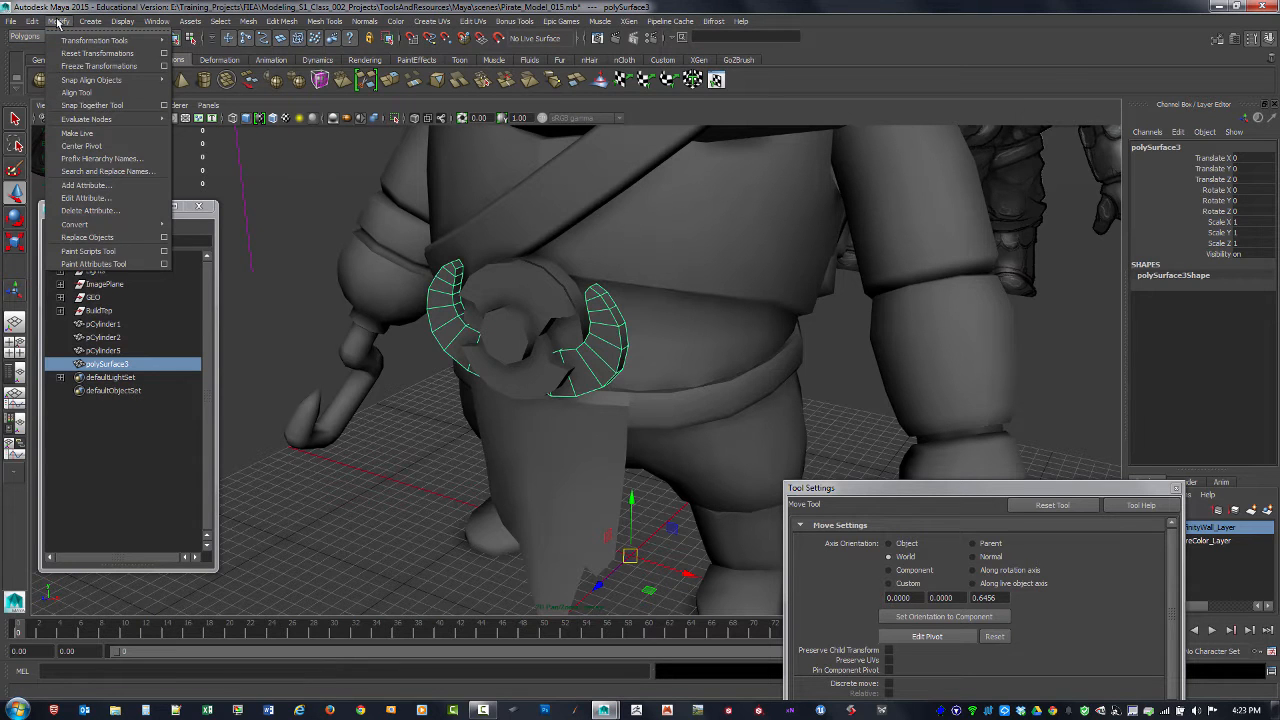
pyautogui.click(92, 146)
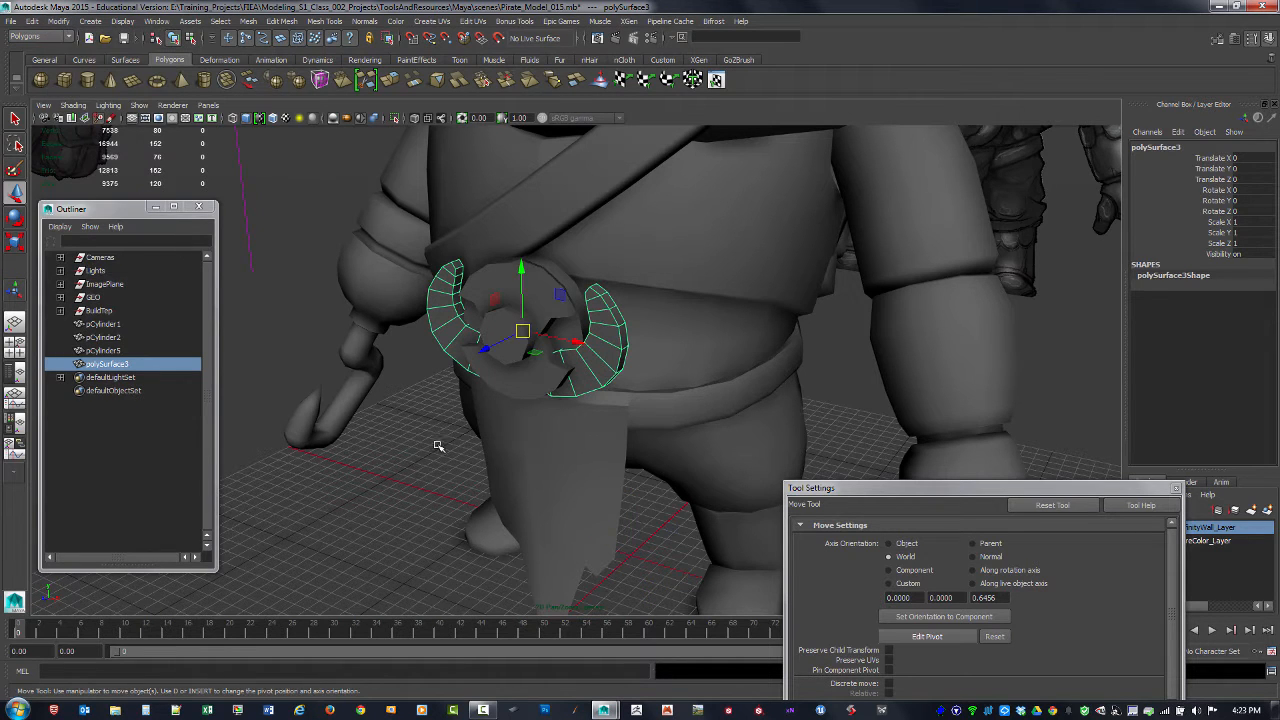
# Step: Select the notched buckle ring and compare it with the reference drawings in the perspective view and close up in the front view
pyautogui.keyDown('alt'); pyautogui.moveTo(438, 446); pyautogui.dragTo(533, 418); pyautogui.keyUp('alt')
pyautogui.click(389, 424)
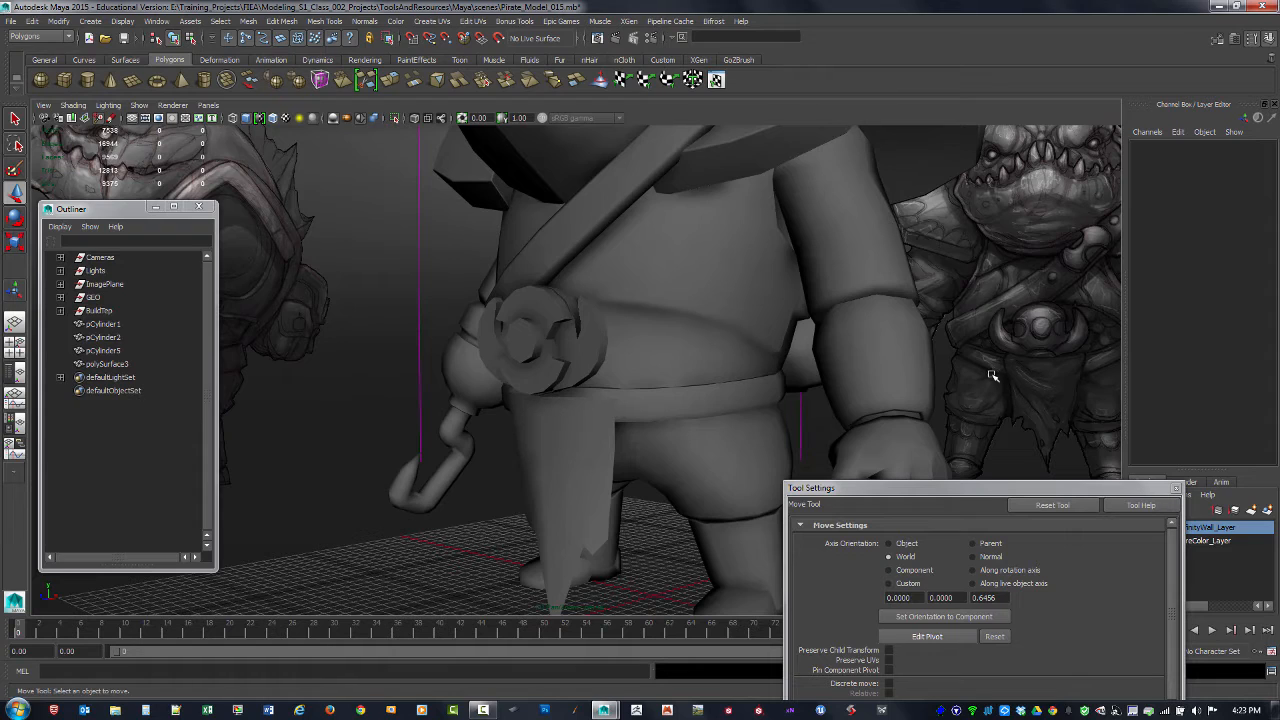
pyautogui.keyDown('alt'); pyautogui.moveTo(926, 391); pyautogui.dragTo(984, 366); pyautogui.keyUp('alt')
pyautogui.keyDown('alt'); pyautogui.moveTo(1080, 356); pyautogui.dragTo(975, 341); pyautogui.keyUp('alt')
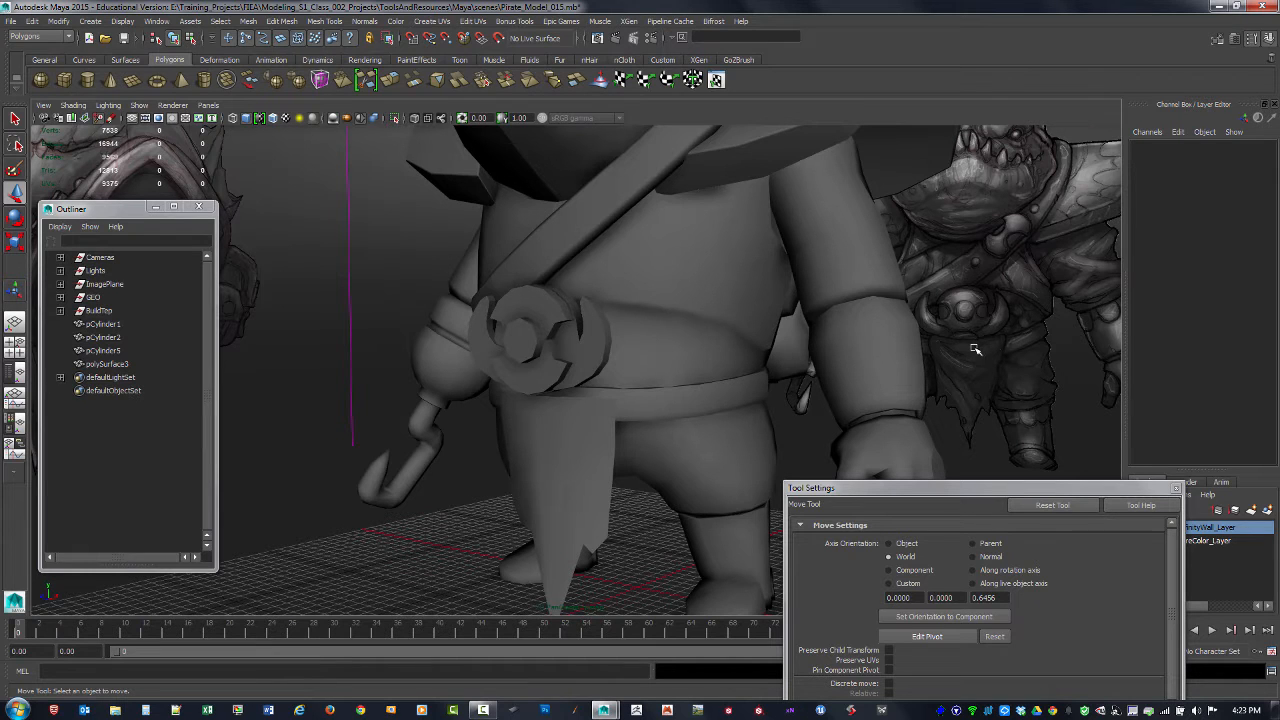
pyautogui.click(543, 388)
pyautogui.keyDown('alt'); pyautogui.moveTo(543, 392); pyautogui.dragTo(604, 409); pyautogui.keyUp('alt')
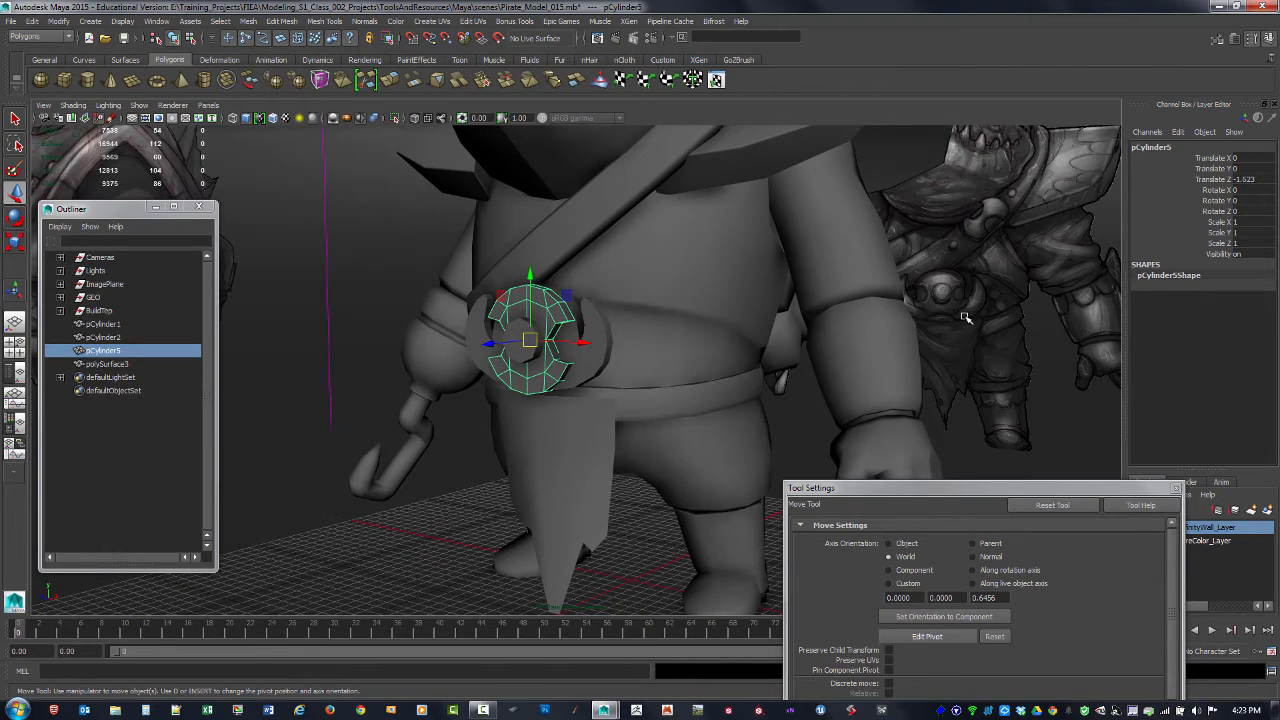
pyautogui.keyDown('alt'); pyautogui.moveTo(518, 375); pyautogui.dragTo(511, 398); pyautogui.keyUp('alt')
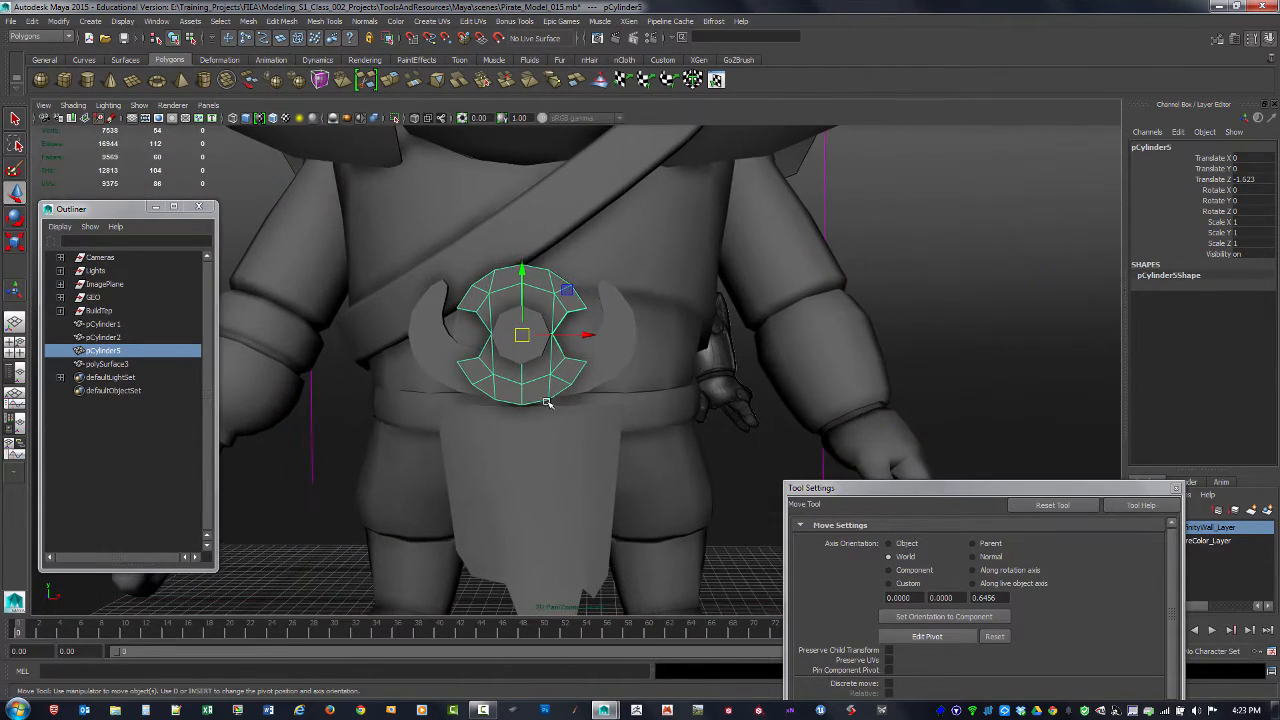
pyautogui.press('space')
pyautogui.press('space')
pyautogui.keyDown('alt'); pyautogui.moveTo(403, 483); pyautogui.dragTo(480, 437, button='middle'); pyautogui.keyUp('alt')
pyautogui.keyDown('alt'); pyautogui.moveTo(480, 437); pyautogui.dragTo(481, 450, button='right'); pyautogui.keyUp('alt')
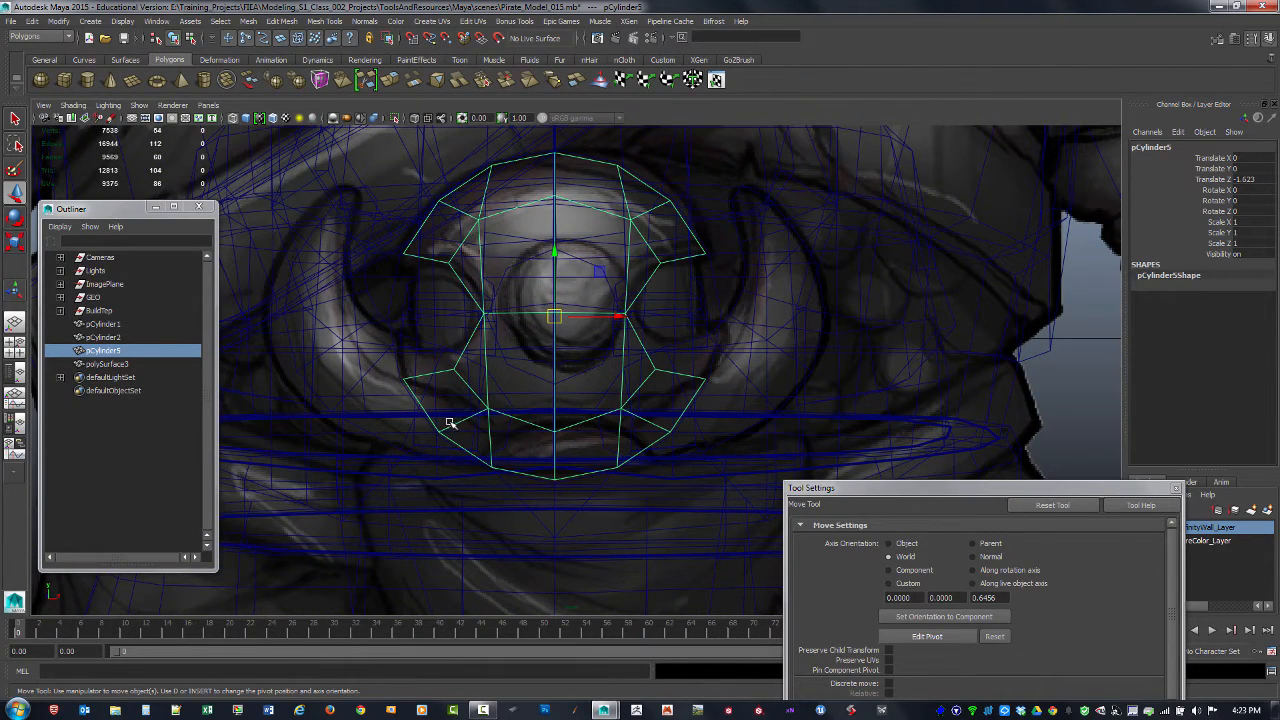
# Step: Raise the inner and outer vertices on both sides of the ring's lowest point toward the reference drawing, and return to object selection
pyautogui.press('F9')
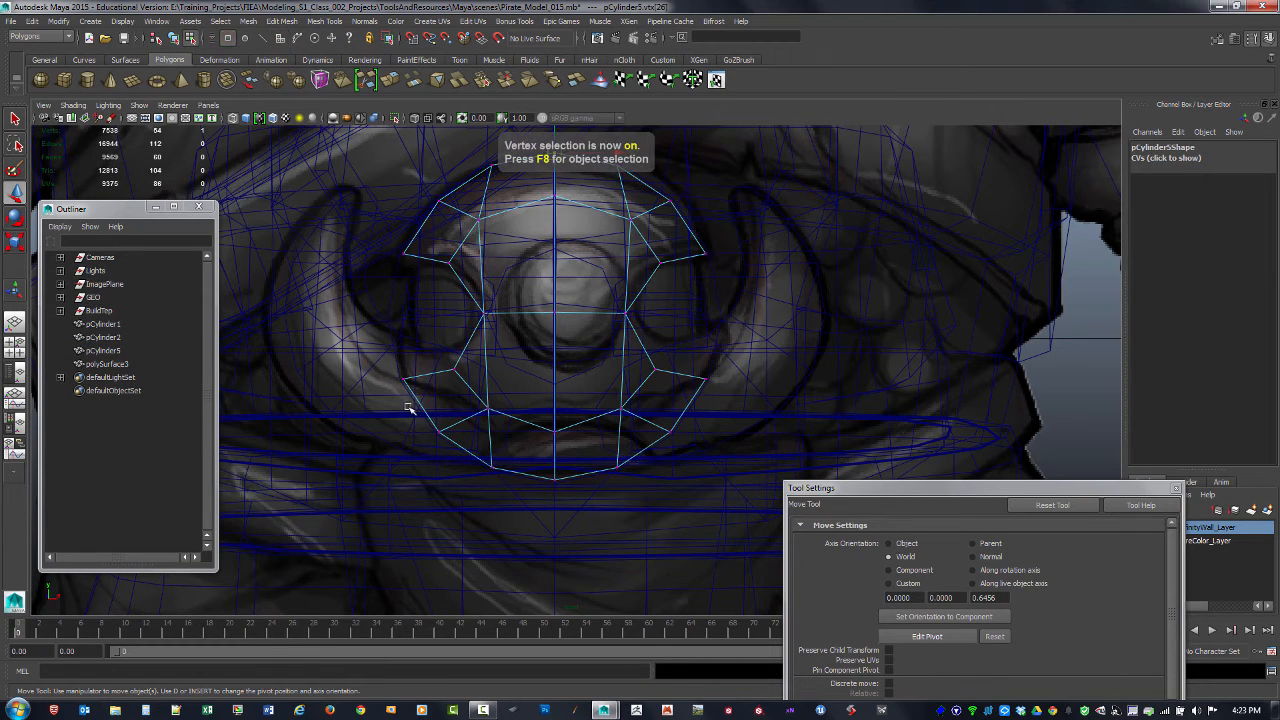
pyautogui.moveTo(409, 406); pyautogui.dragTo(491, 467)
pyautogui.moveTo(605, 447); pyautogui.dragTo(643, 503)
pyautogui.moveTo(555, 438); pyautogui.dragTo(559, 411)
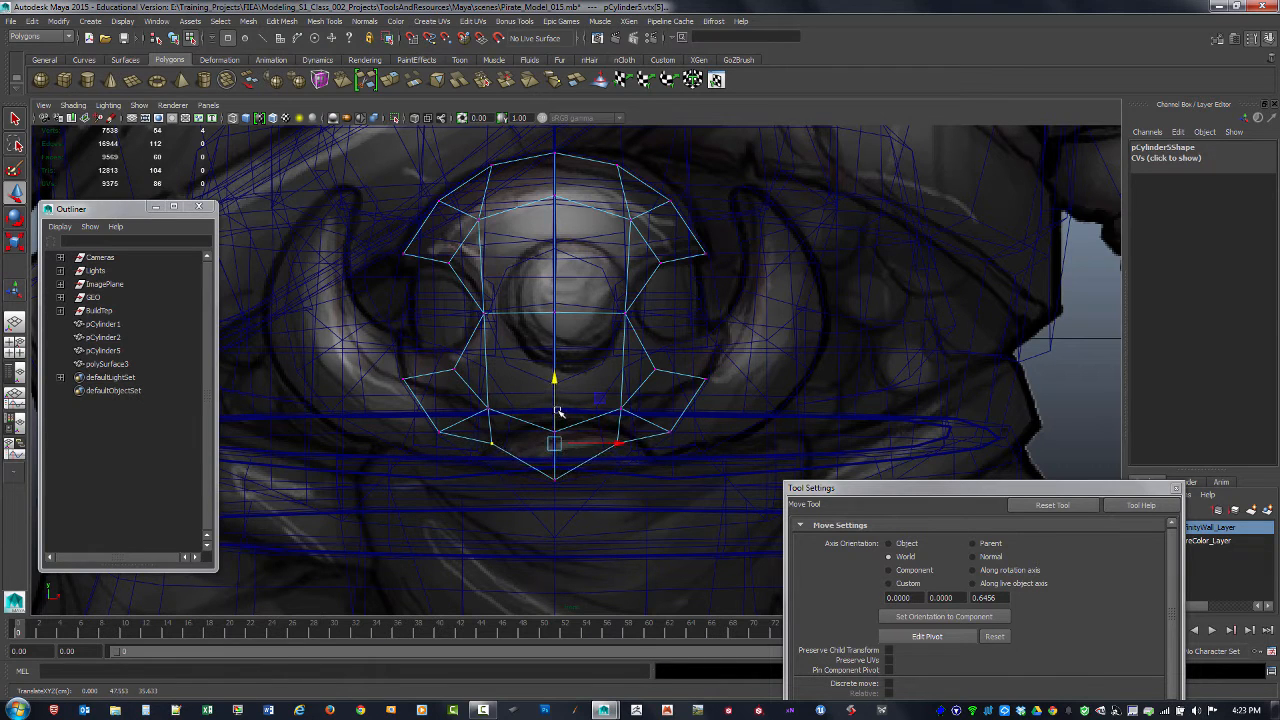
pyautogui.hotkey('ctrl', 'z')
pyautogui.keyDown('shift'); pyautogui.moveTo(483, 399); pyautogui.dragTo(631, 418); pyautogui.keyUp('shift')
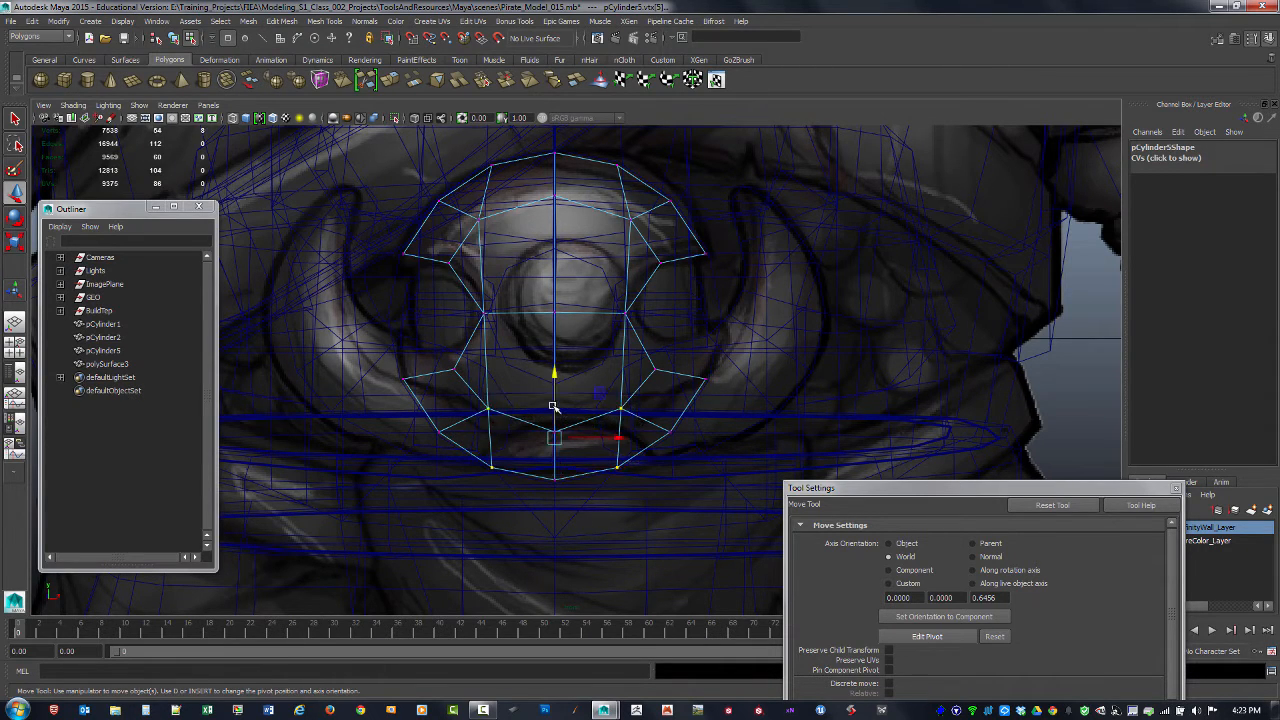
pyautogui.moveTo(553, 407); pyautogui.dragTo(556, 378)
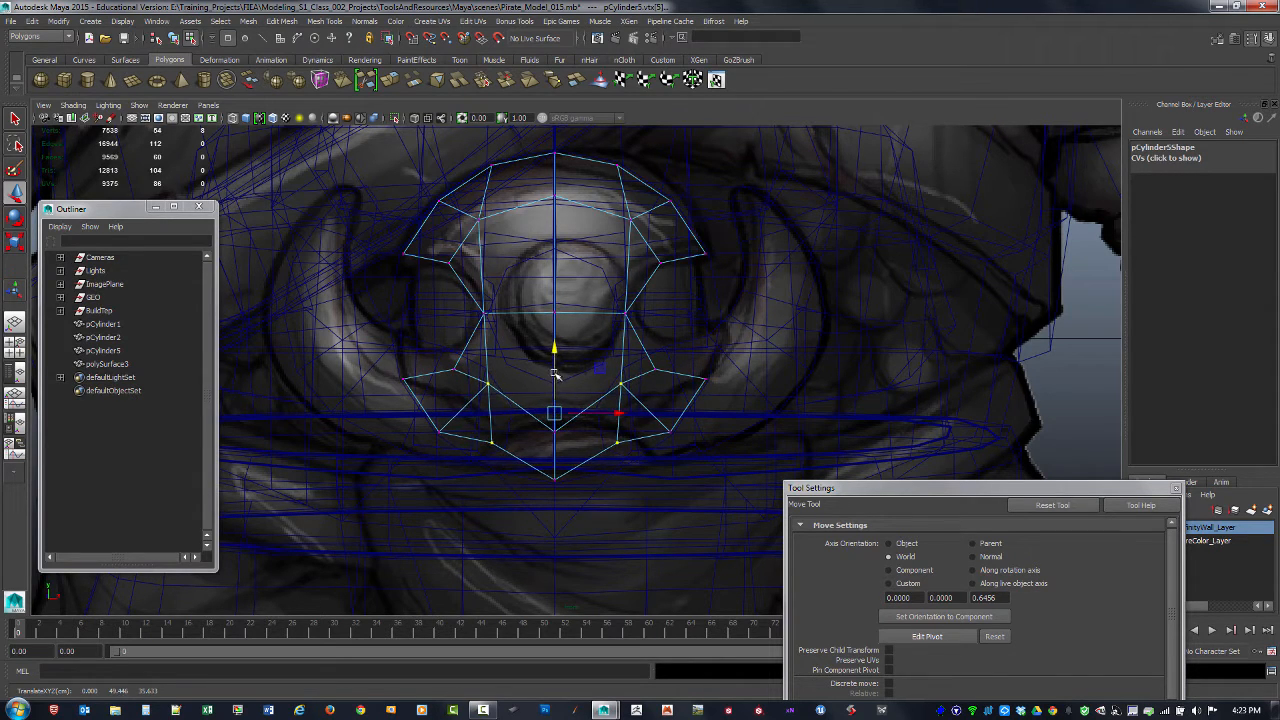
pyautogui.scroll(-2, 618, 359)
pyautogui.keyDown('alt'); pyautogui.click(583, 337); pyautogui.keyUp('alt')
pyautogui.keyDown('alt'); pyautogui.moveTo(570, 344); pyautogui.dragTo(566, 374, button='middle'); pyautogui.keyUp('alt')
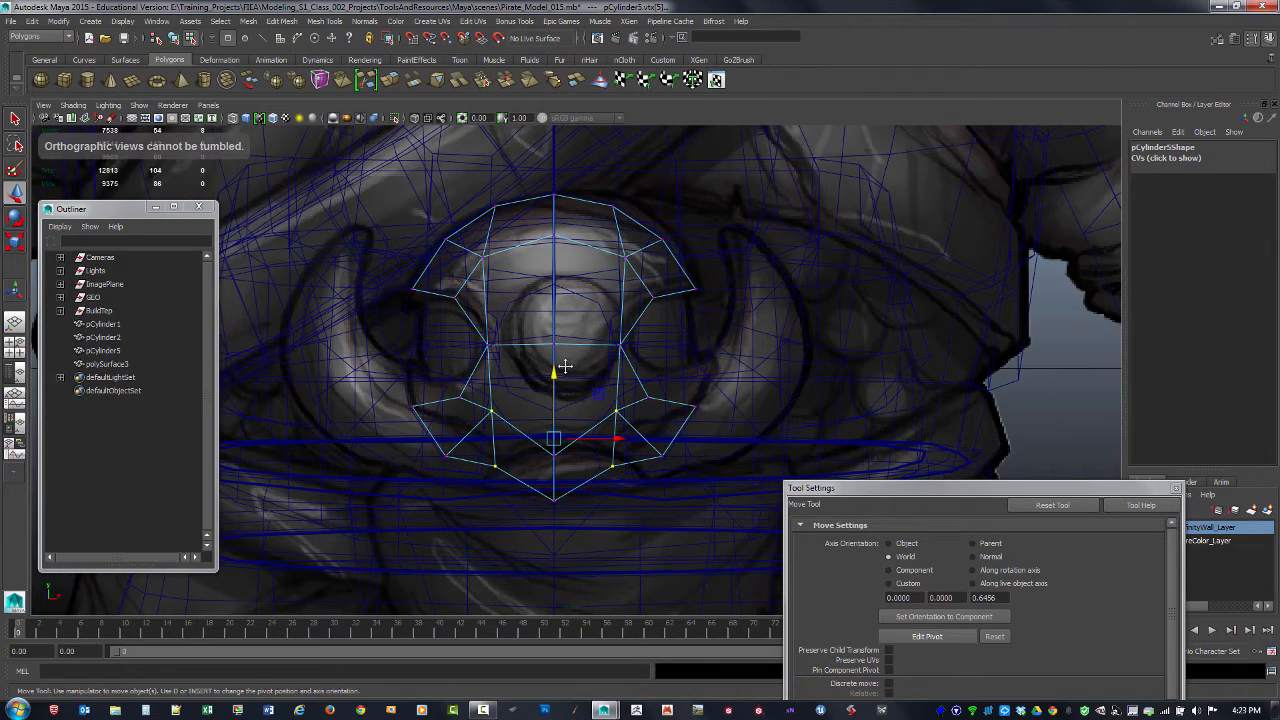
pyautogui.scroll(1, 563, 369)
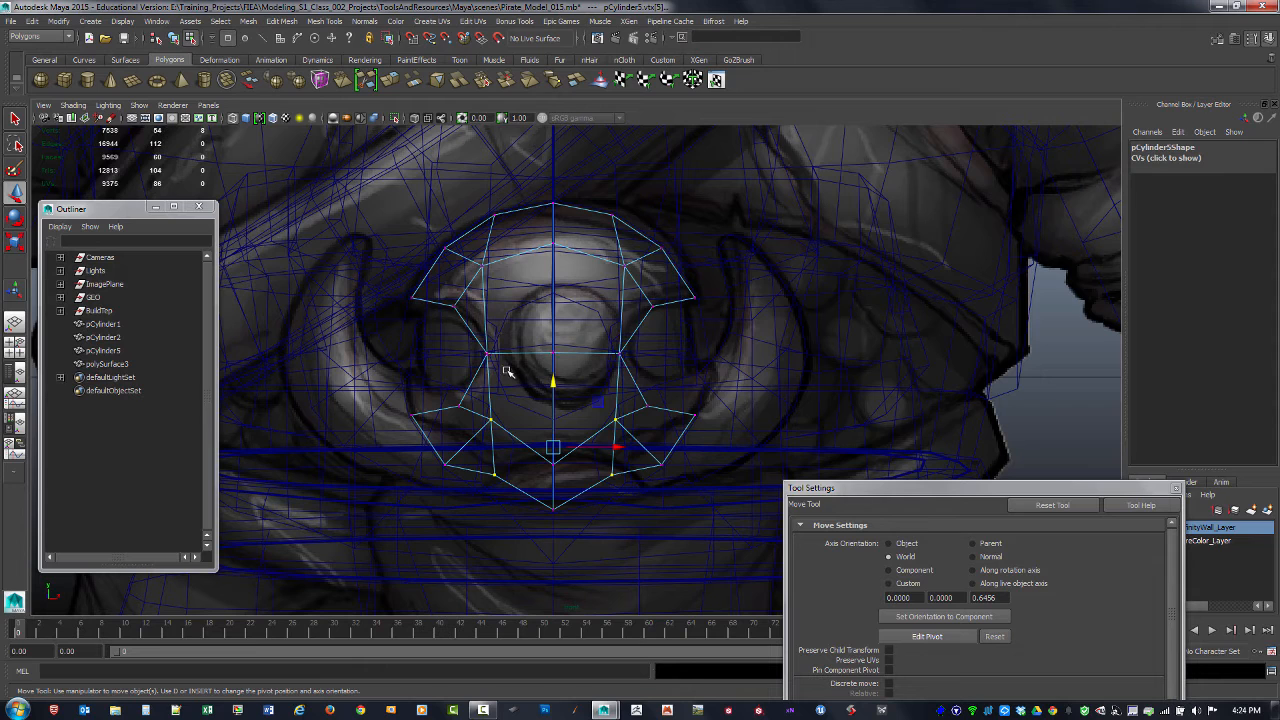
pyautogui.click(566, 423)
pyautogui.press('F8')
# Step: Scale the buckle's central cylinder uniformly down to 0.388, 0.388, 0.978 to better fit the drawn center stud
pyautogui.click(600, 346)
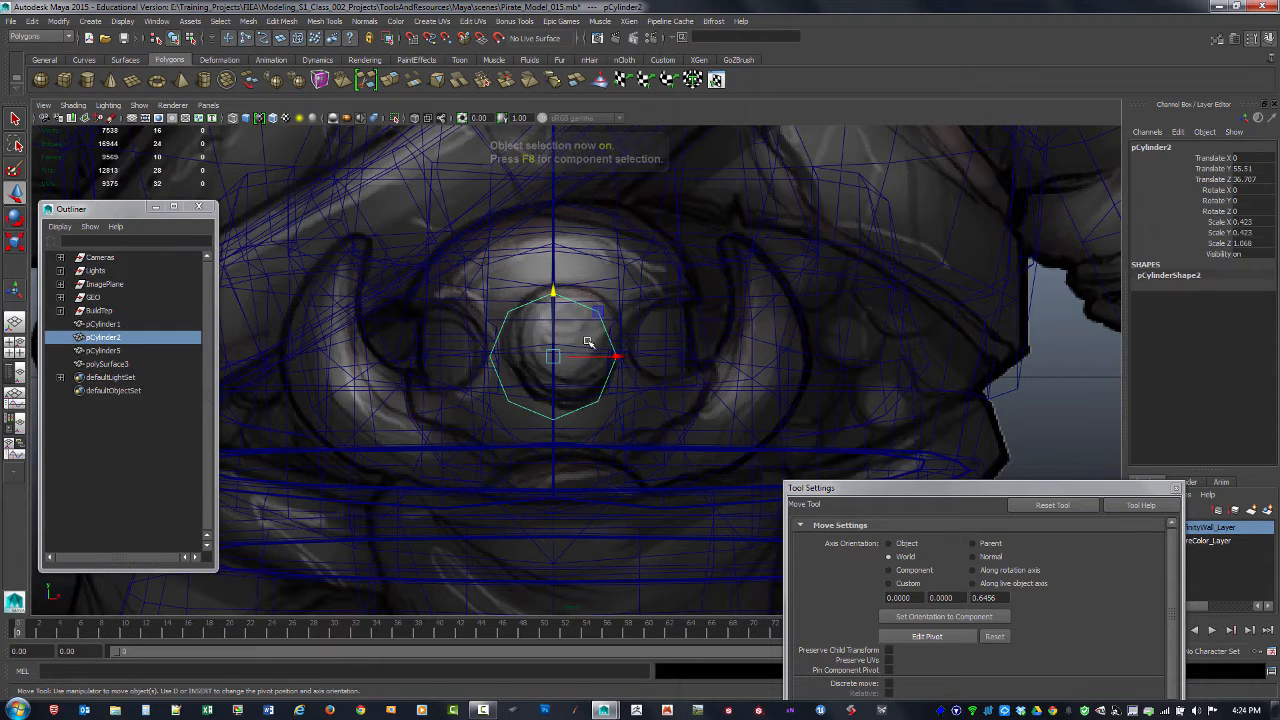
pyautogui.press('r')
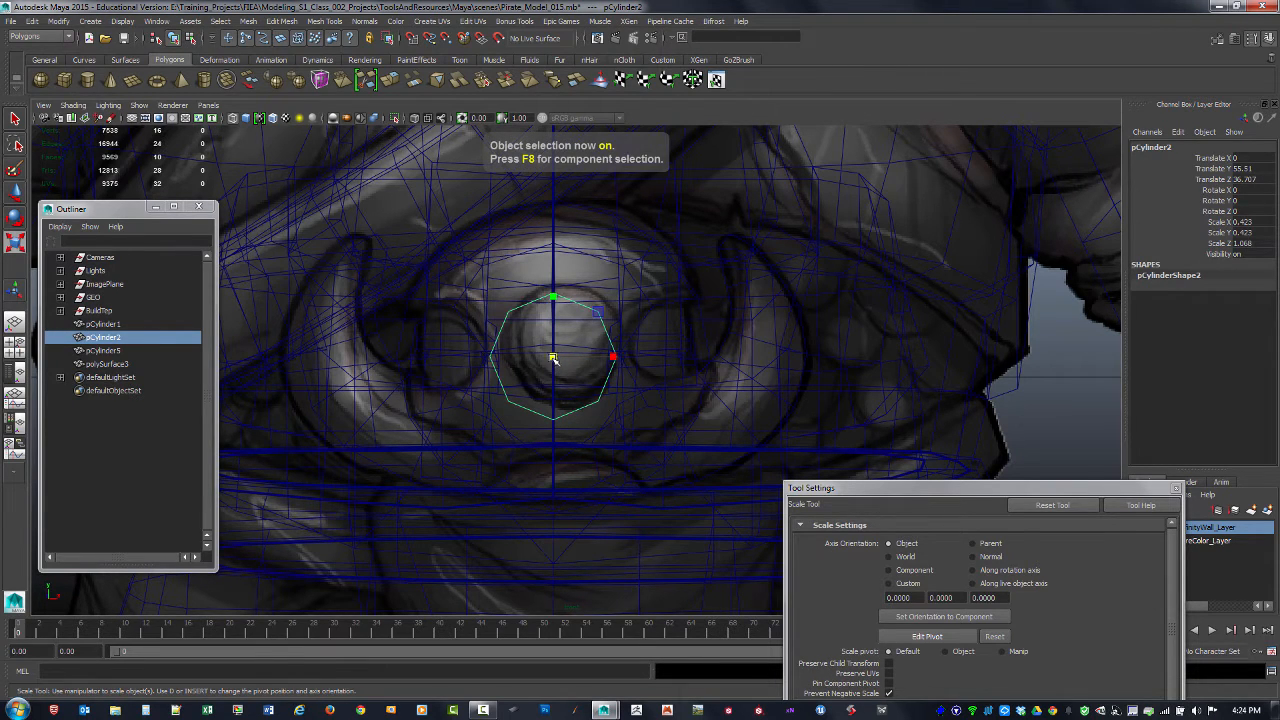
pyautogui.moveTo(553, 358)
pyautogui.mouseDown()
pyautogui.moveTo(532, 361)
pyautogui.moveTo(545, 362)
pyautogui.mouseUp()
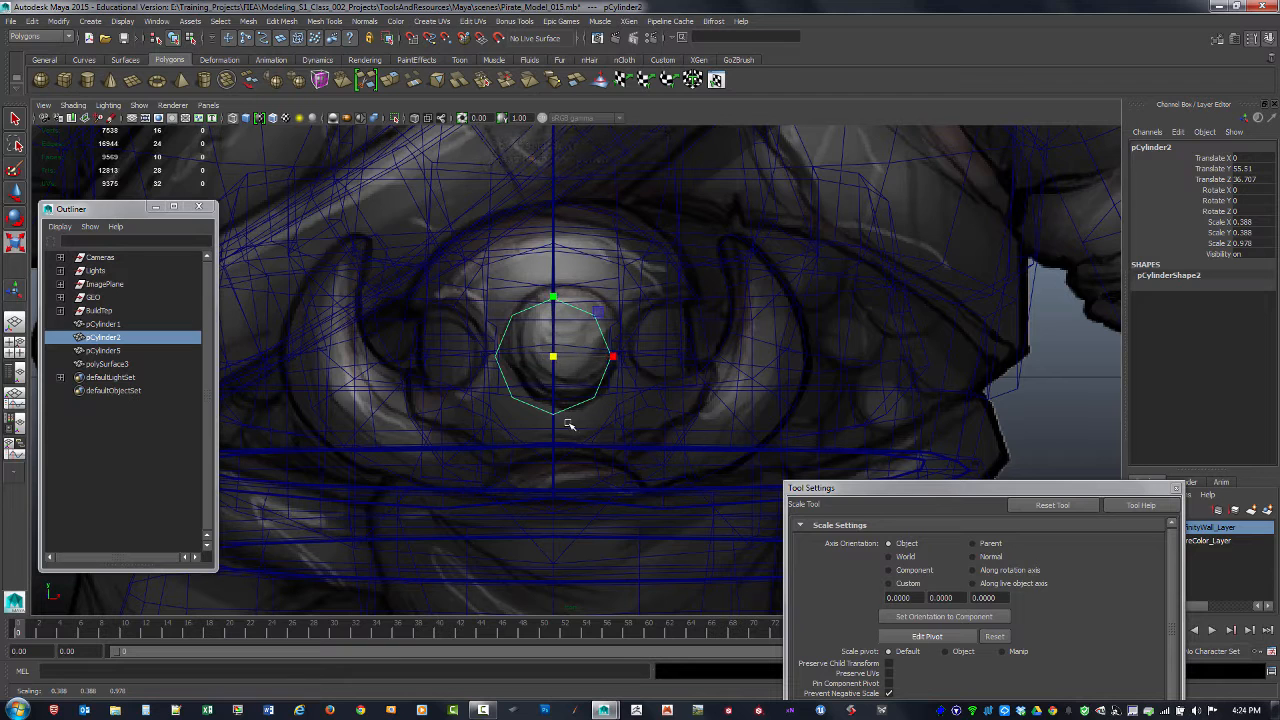
# Step: Examine the resized center stud against the shaded buckle in the front view and the perspective view
pyautogui.press('space')
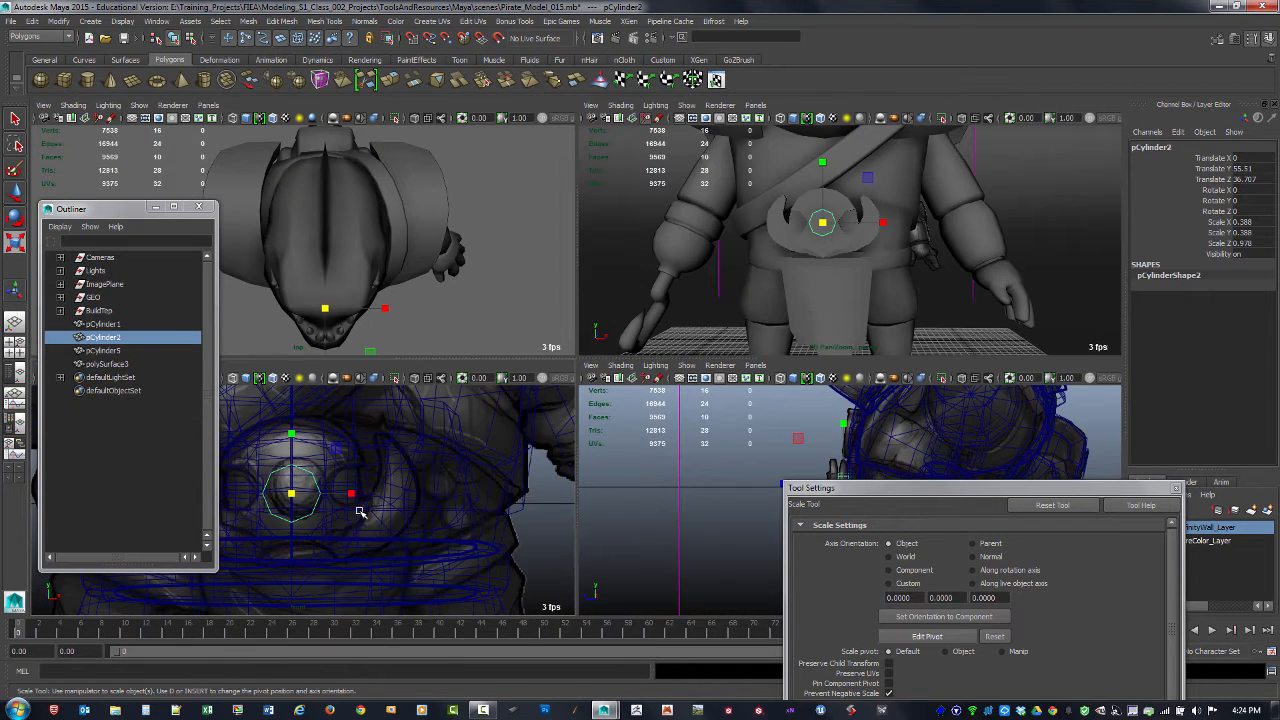
pyautogui.press('space')
pyautogui.press('5')
pyautogui.moveTo(551, 420)
pyautogui.keyDown('alt'); pyautogui.mouseDown(button='middle')
pyautogui.moveTo(543, 446)
pyautogui.moveTo(569, 461)
pyautogui.mouseUp(button='middle'); pyautogui.keyUp('alt')
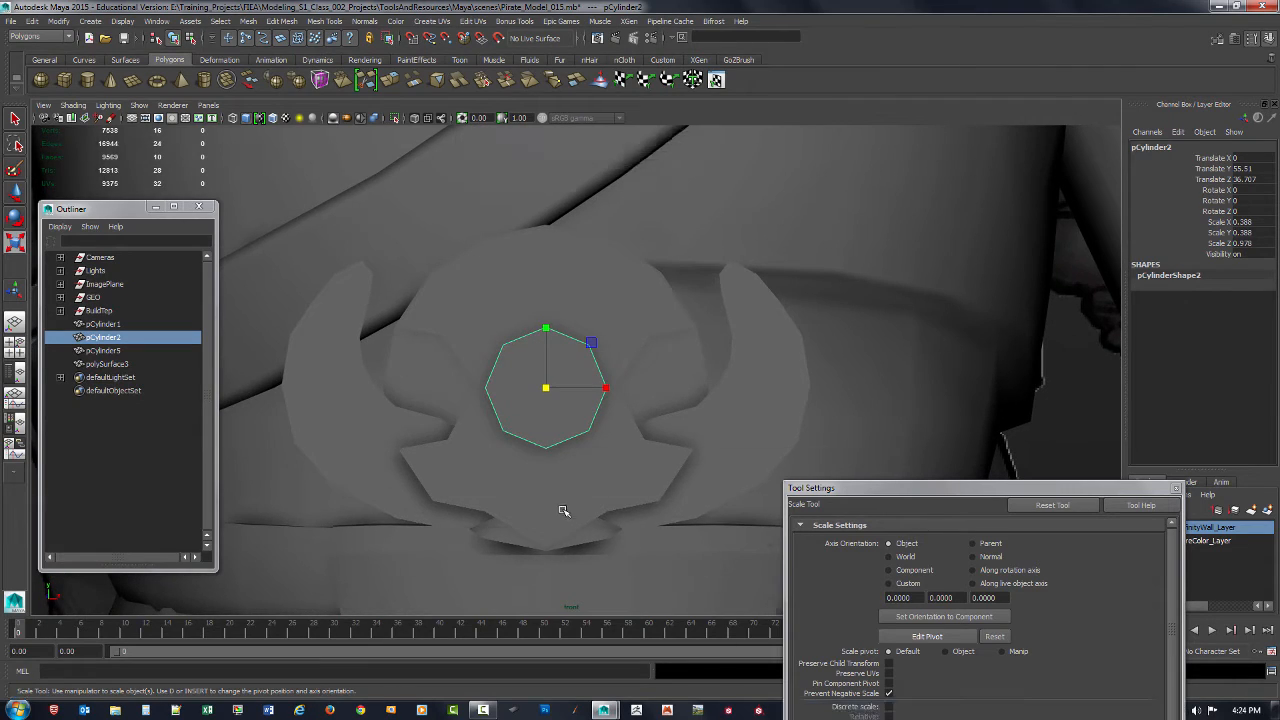
pyautogui.press('space')
pyautogui.press('space')
pyautogui.moveTo(800, 312)
pyautogui.keyDown('alt'); pyautogui.mouseDown()
pyautogui.moveTo(768, 307)
pyautogui.moveTo(680, 363)
pyautogui.moveTo(629, 371)
pyautogui.moveTo(686, 380)
pyautogui.moveTo(579, 355)
pyautogui.moveTo(677, 383)
pyautogui.moveTo(634, 391)
pyautogui.mouseUp(); pyautogui.keyUp('alt')
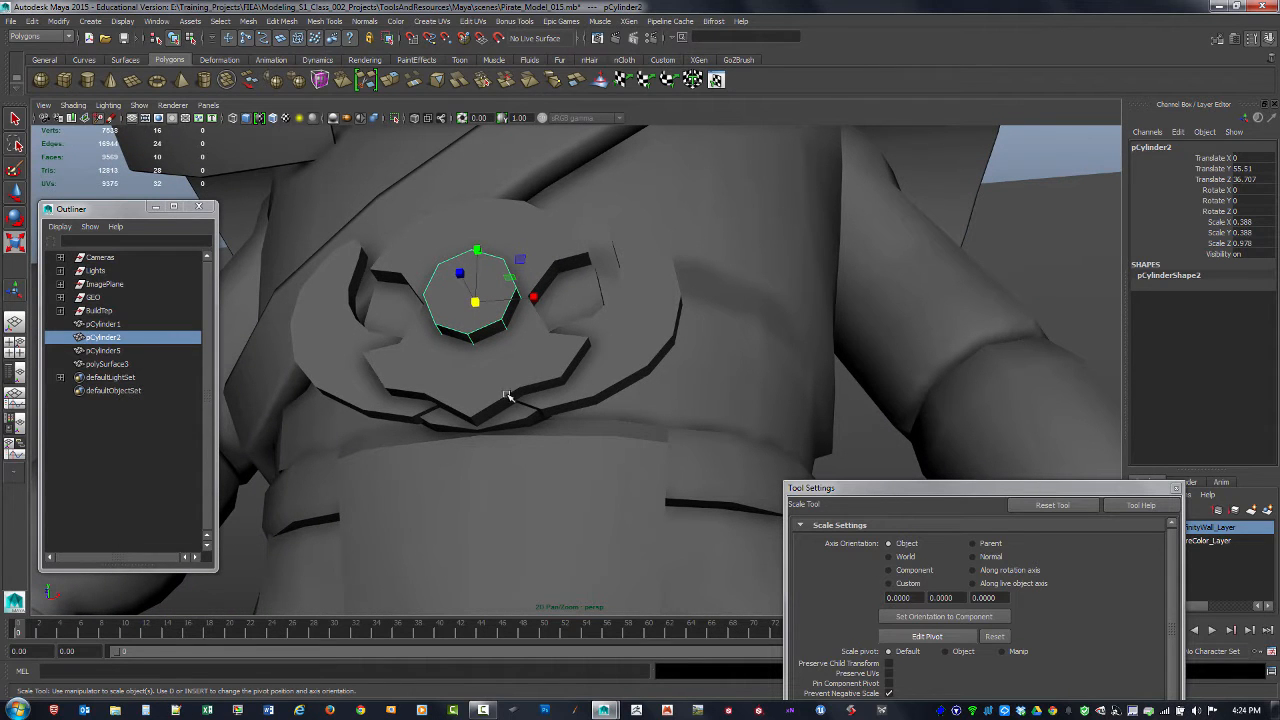
# Step: Lower the end vertices at the lower inner tips of both horns on the combined horn mesh
pyautogui.click(545, 405)
pyautogui.moveTo(545, 405)
pyautogui.keyDown('alt'); pyautogui.mouseDown()
pyautogui.moveTo(534, 420)
pyautogui.moveTo(551, 423)
pyautogui.mouseUp(); pyautogui.keyUp('alt')
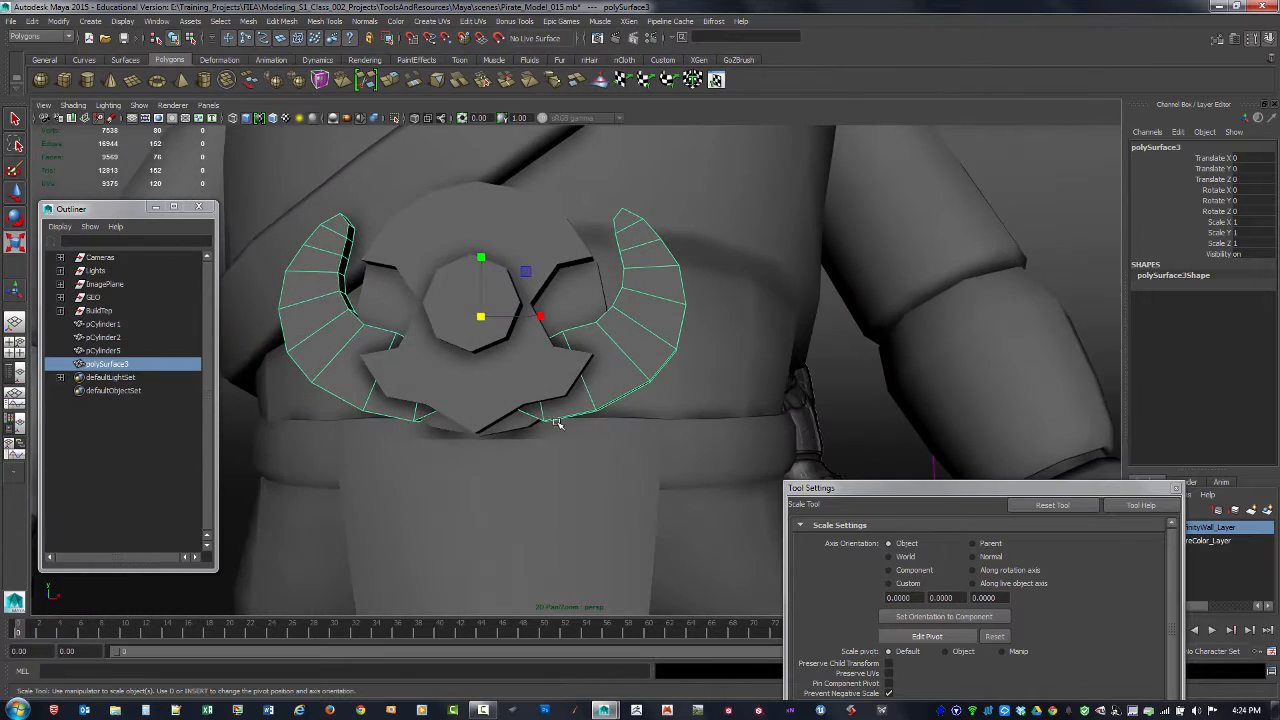
pyautogui.press('4')
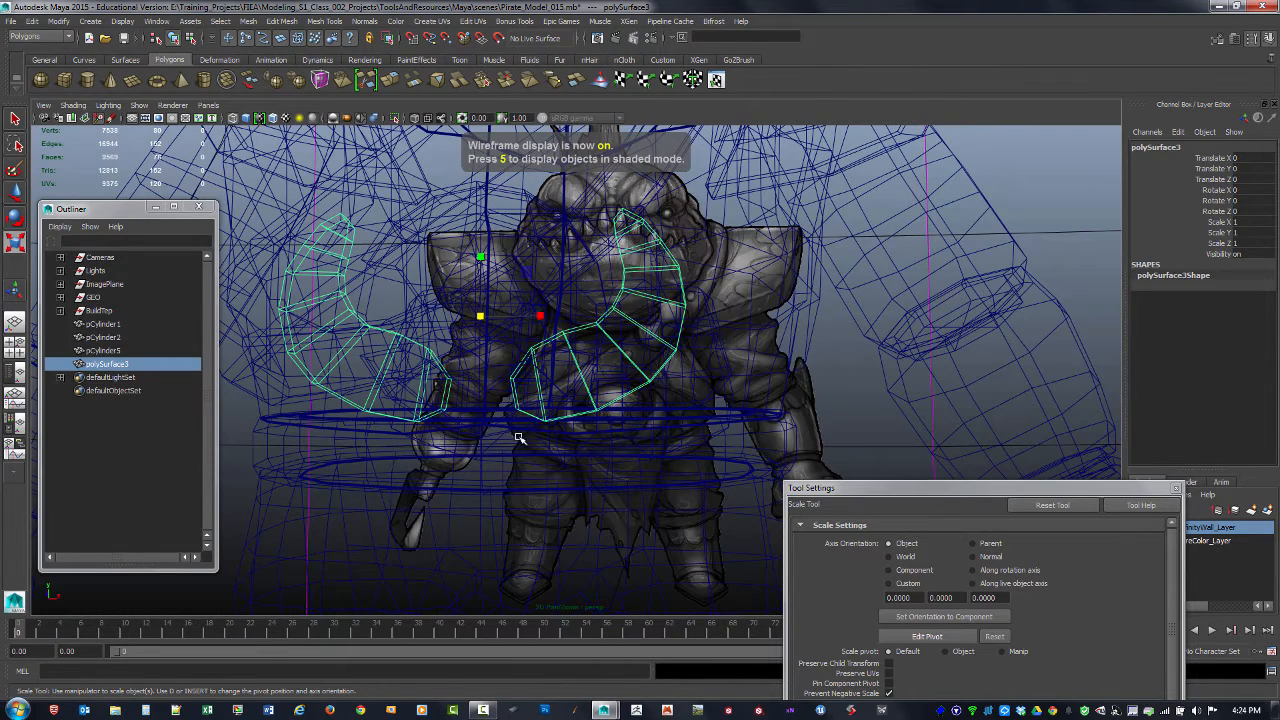
pyautogui.press('F9')
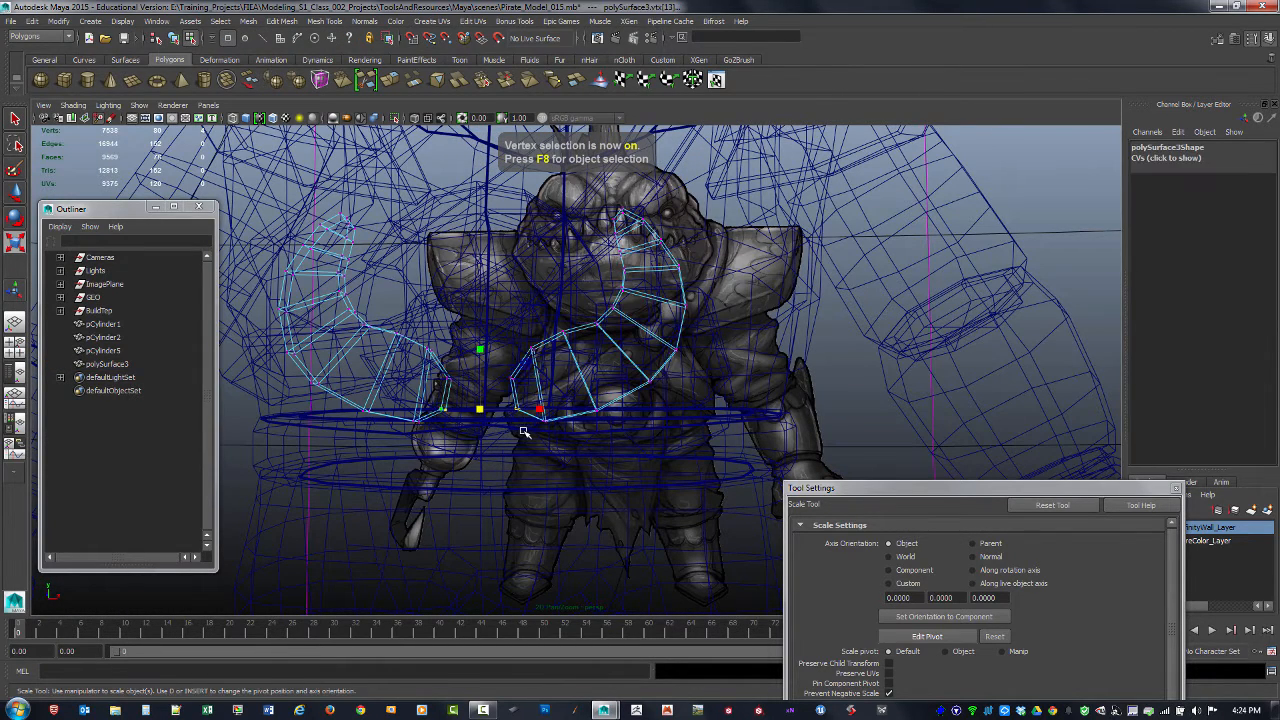
pyautogui.press('w')
pyautogui.press('5')
pyautogui.moveTo(484, 377)
pyautogui.keyDown('alt'); pyautogui.mouseDown()
pyautogui.moveTo(503, 384)
pyautogui.moveTo(493, 378)
pyautogui.mouseUp(); pyautogui.keyUp('alt')
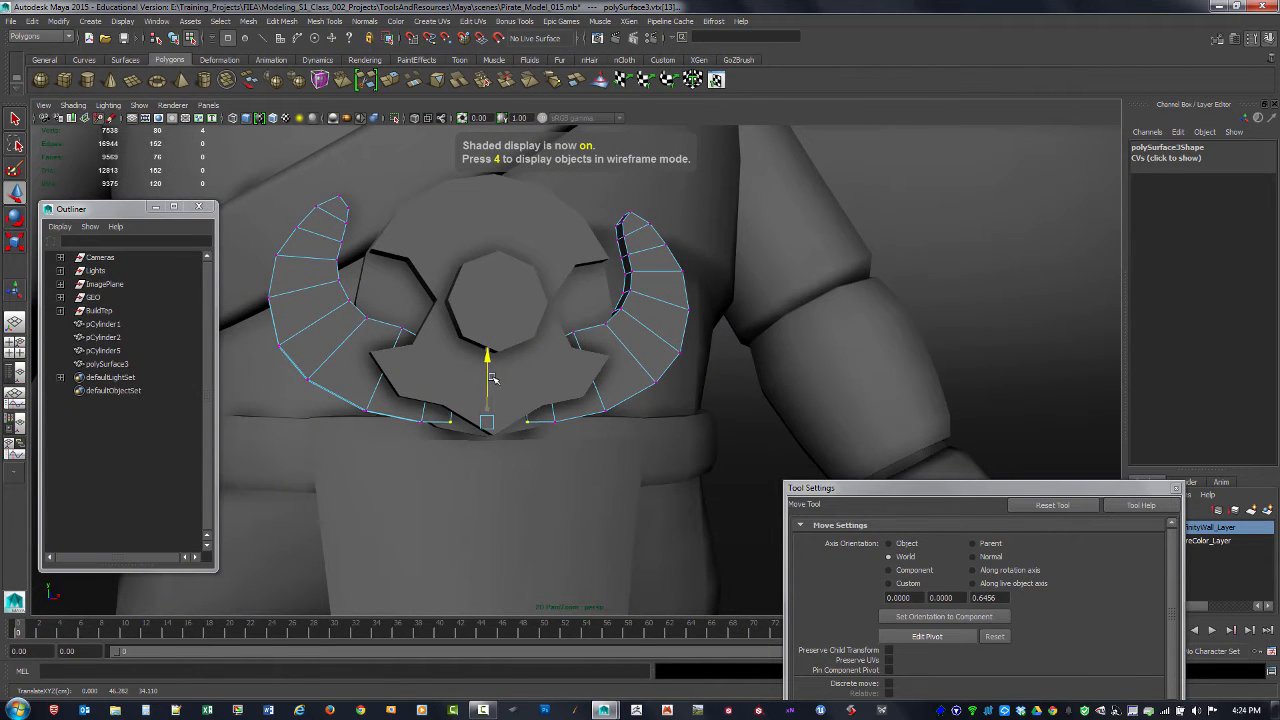
# Step: Scale the horns' lower tip vertices closer together across the width and fine-tune their height below the ring
pyautogui.press('r')
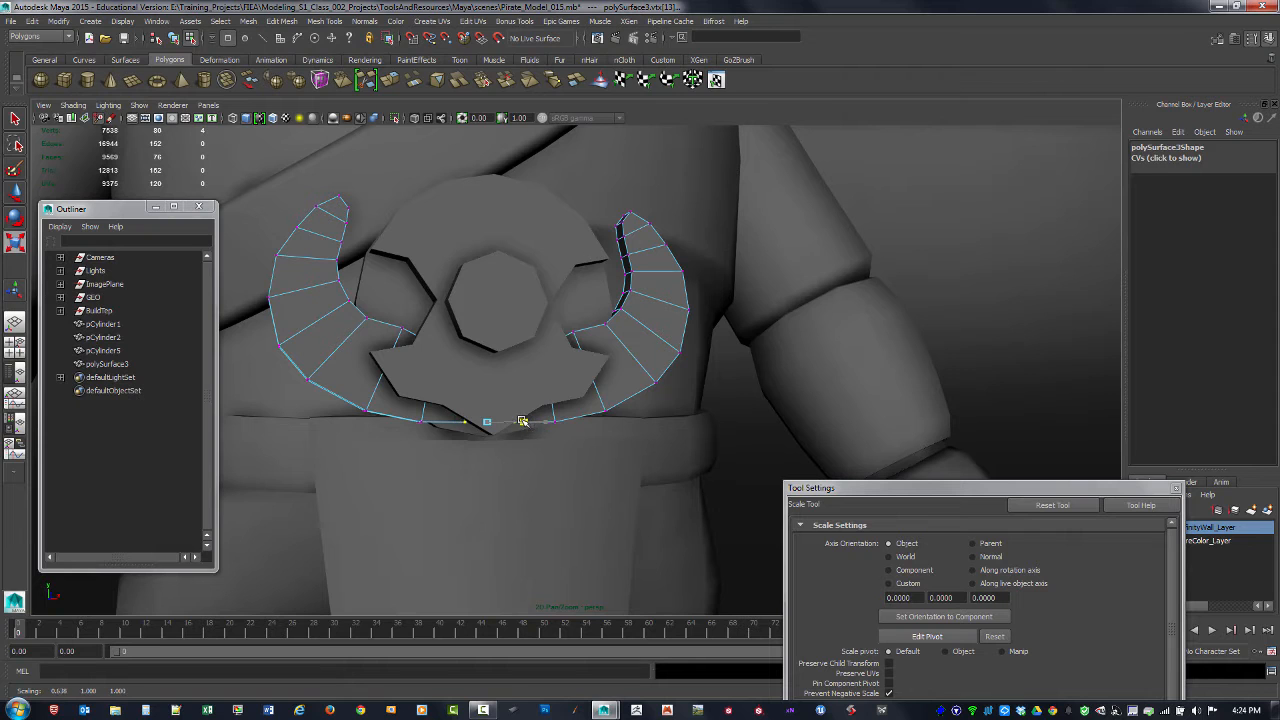
pyautogui.moveTo(510, 421)
pyautogui.mouseDown()
pyautogui.moveTo(530, 423)
pyautogui.moveTo(519, 430)
pyautogui.mouseUp()
pyautogui.press('w')
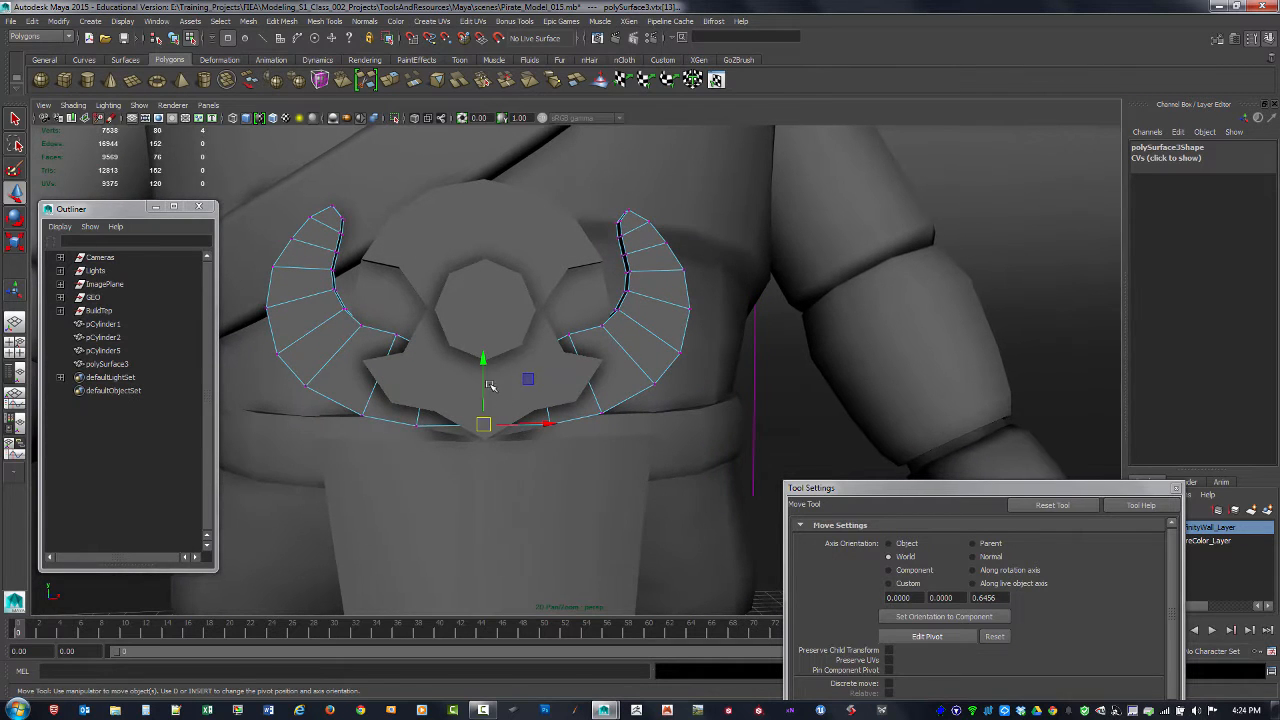
pyautogui.moveTo(484, 382); pyautogui.dragTo(524, 420)
pyautogui.press('r')
pyautogui.keyDown('alt'); pyautogui.moveTo(524, 420); pyautogui.dragTo(534, 400); pyautogui.keyUp('alt')
pyautogui.keyDown('alt'); pyautogui.moveTo(474, 424); pyautogui.dragTo(550, 440); pyautogui.keyUp('alt')
pyautogui.press('w')
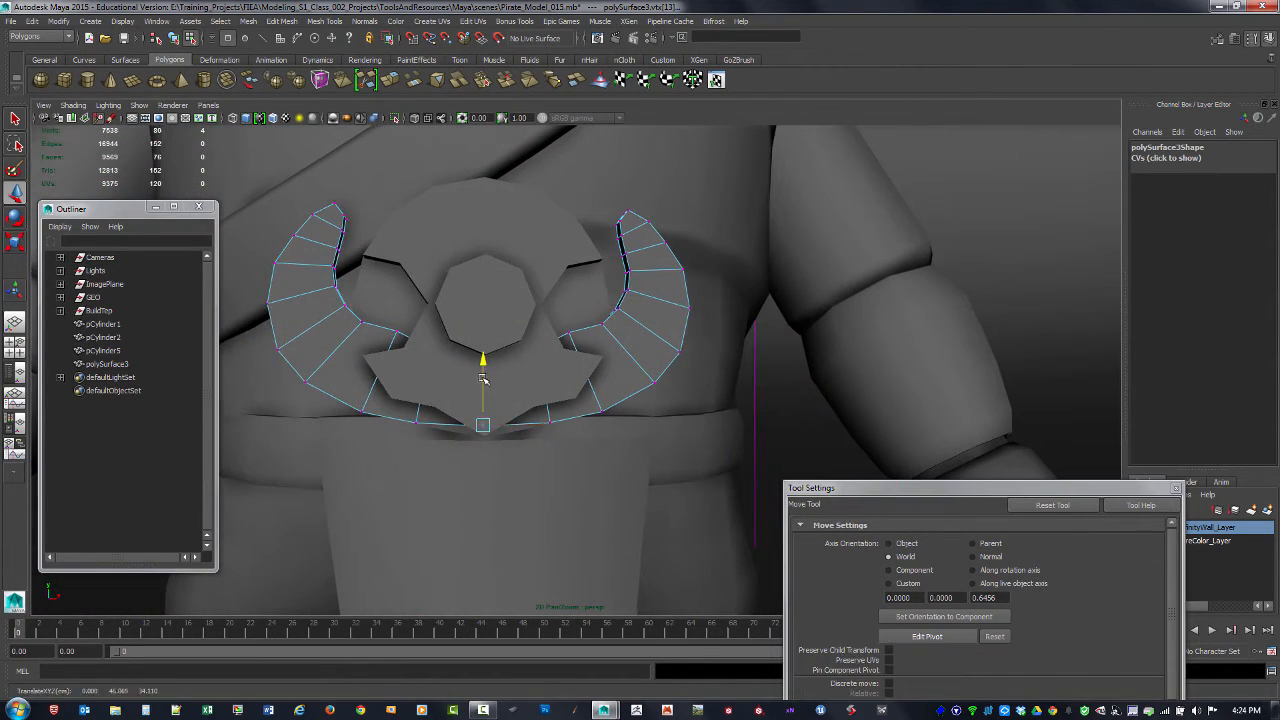
pyautogui.keyDown('alt'); pyautogui.moveTo(481, 380); pyautogui.dragTo(358, 368); pyautogui.keyUp('alt')
# Step: Check the horn tips in wireframe, shaded and smooth preview display, return to object selection and clear the selection
pyautogui.press('r')
pyautogui.scroll(6, 589, 434)
pyautogui.press('4')
pyautogui.moveTo(508, 412)
pyautogui.keyDown('alt'); pyautogui.mouseDown()
pyautogui.moveTo(472, 418)
pyautogui.moveTo(578, 408)
pyautogui.mouseUp(); pyautogui.keyUp('alt')
pyautogui.press('5')
pyautogui.press('3')
pyautogui.press('4')
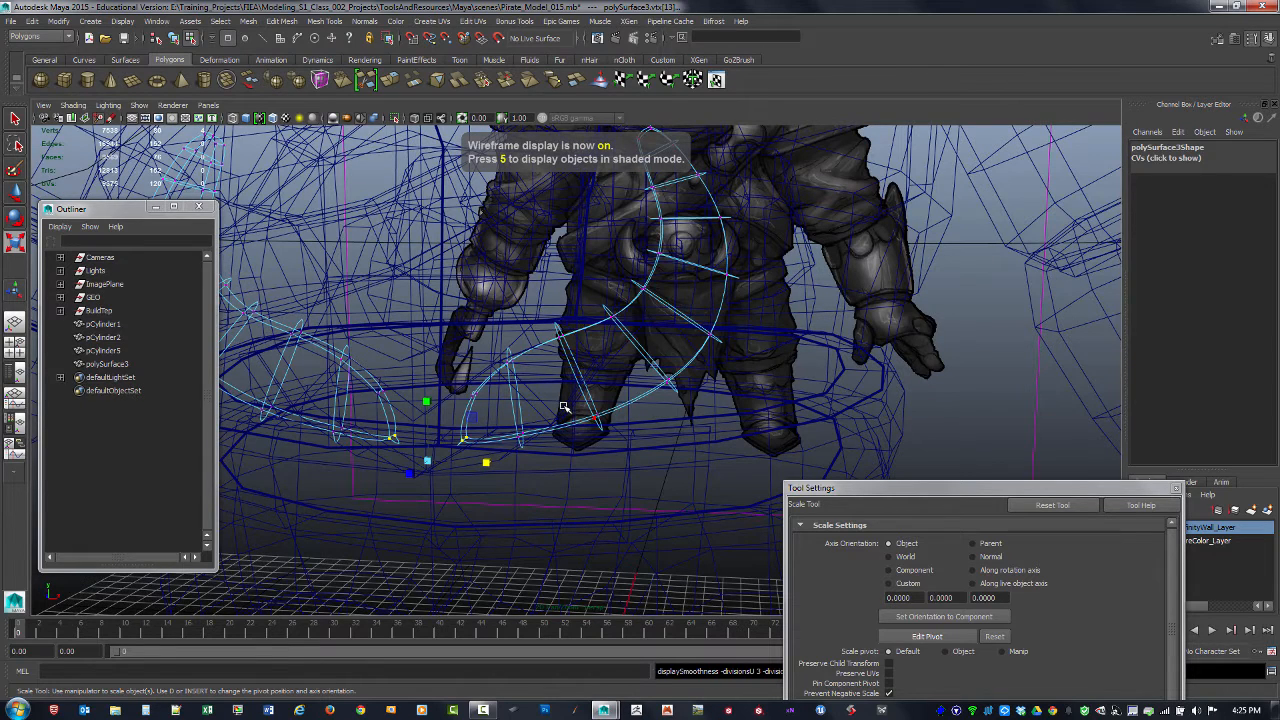
pyautogui.press('5')
pyautogui.moveTo(563, 407)
pyautogui.keyDown('alt'); pyautogui.mouseDown()
pyautogui.moveTo(440, 330)
pyautogui.moveTo(477, 343)
pyautogui.moveTo(463, 348)
pyautogui.mouseUp(); pyautogui.keyUp('alt')
pyautogui.press('F8')
pyautogui.click(311, 466)
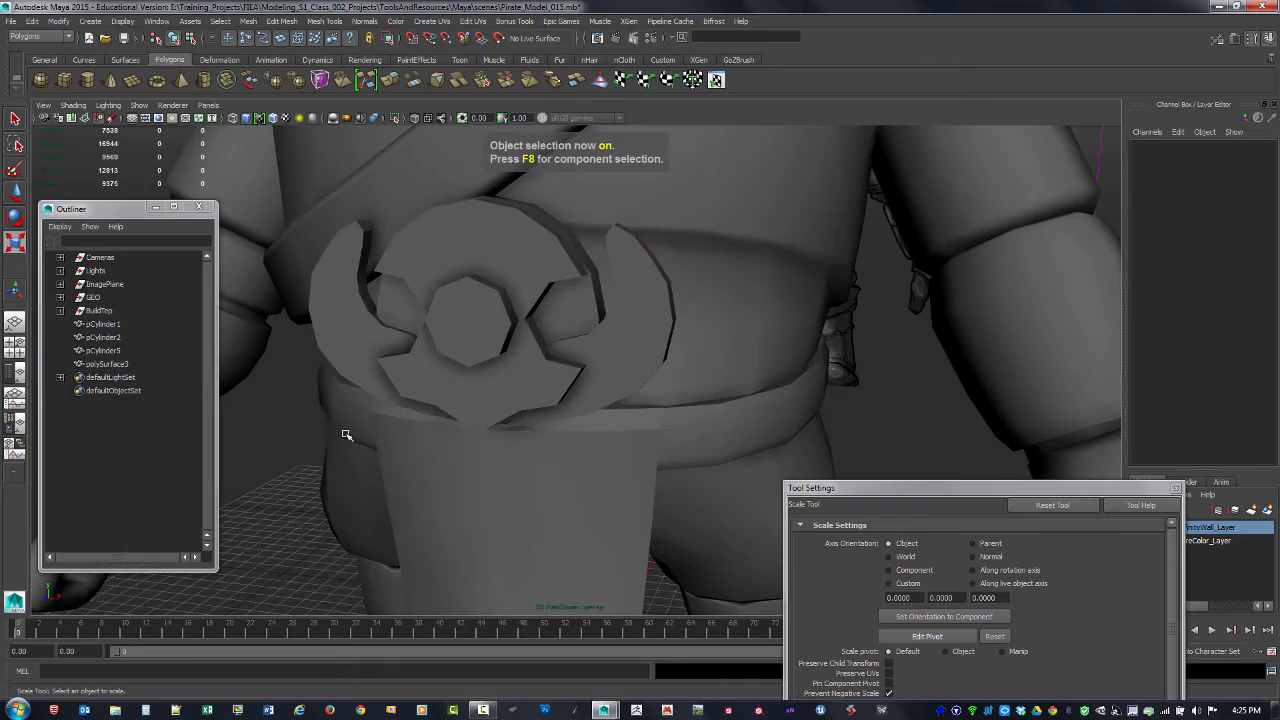
# Step: Select the notched buckle ring and examine it, the stud and the horns from both sides
pyautogui.keyDown('alt'); pyautogui.moveTo(725, 396); pyautogui.dragTo(640, 397); pyautogui.keyUp('alt')
pyautogui.keyDown('alt'); pyautogui.moveTo(640, 397); pyautogui.dragTo(495, 333, button='right'); pyautogui.keyUp('alt')
pyautogui.keyDown('alt'); pyautogui.moveTo(495, 333); pyautogui.dragTo(535, 341); pyautogui.keyUp('alt')
pyautogui.keyDown('alt'); pyautogui.moveTo(535, 341); pyautogui.dragTo(589, 326, button='right'); pyautogui.keyUp('alt')
pyautogui.moveTo(589, 326)
pyautogui.keyDown('alt'); pyautogui.mouseDown()
pyautogui.moveTo(517, 377)
pyautogui.moveTo(687, 343)
pyautogui.moveTo(586, 349)
pyautogui.mouseUp(); pyautogui.keyUp('alt')
pyautogui.keyDown('alt'); pyautogui.moveTo(586, 349); pyautogui.dragTo(652, 360, button='right'); pyautogui.keyUp('alt')
pyautogui.keyDown('alt'); pyautogui.moveTo(463, 340); pyautogui.dragTo(473, 270); pyautogui.keyUp('alt')
pyautogui.click(473, 270)
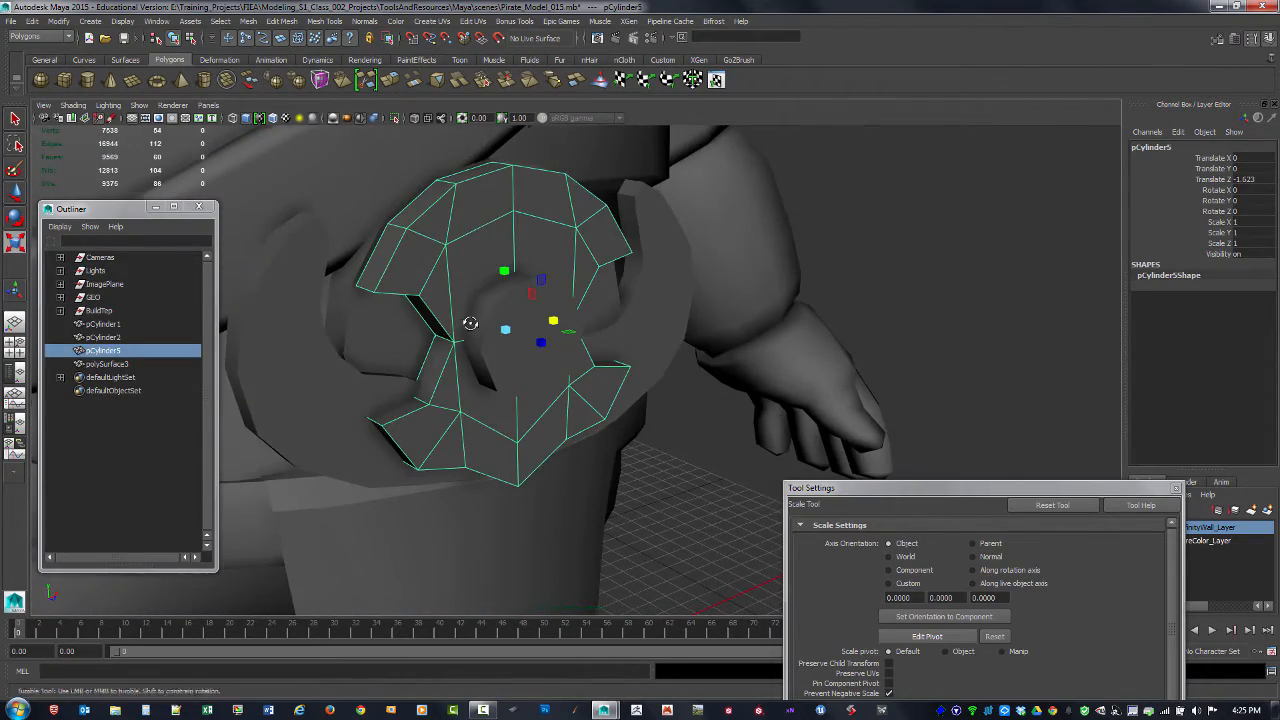
pyautogui.keyDown('alt'); pyautogui.moveTo(470, 323); pyautogui.dragTo(348, 315); pyautogui.keyUp('alt')
pyautogui.keyDown('alt'); pyautogui.moveTo(348, 315); pyautogui.dragTo(411, 323, button='right'); pyautogui.keyUp('alt')
pyautogui.keyDown('alt'); pyautogui.moveTo(411, 323); pyautogui.dragTo(540, 378, button='middle'); pyautogui.keyUp('alt')
pyautogui.keyDown('alt'); pyautogui.moveTo(540, 378); pyautogui.dragTo(510, 366, button='right'); pyautogui.keyUp('alt')
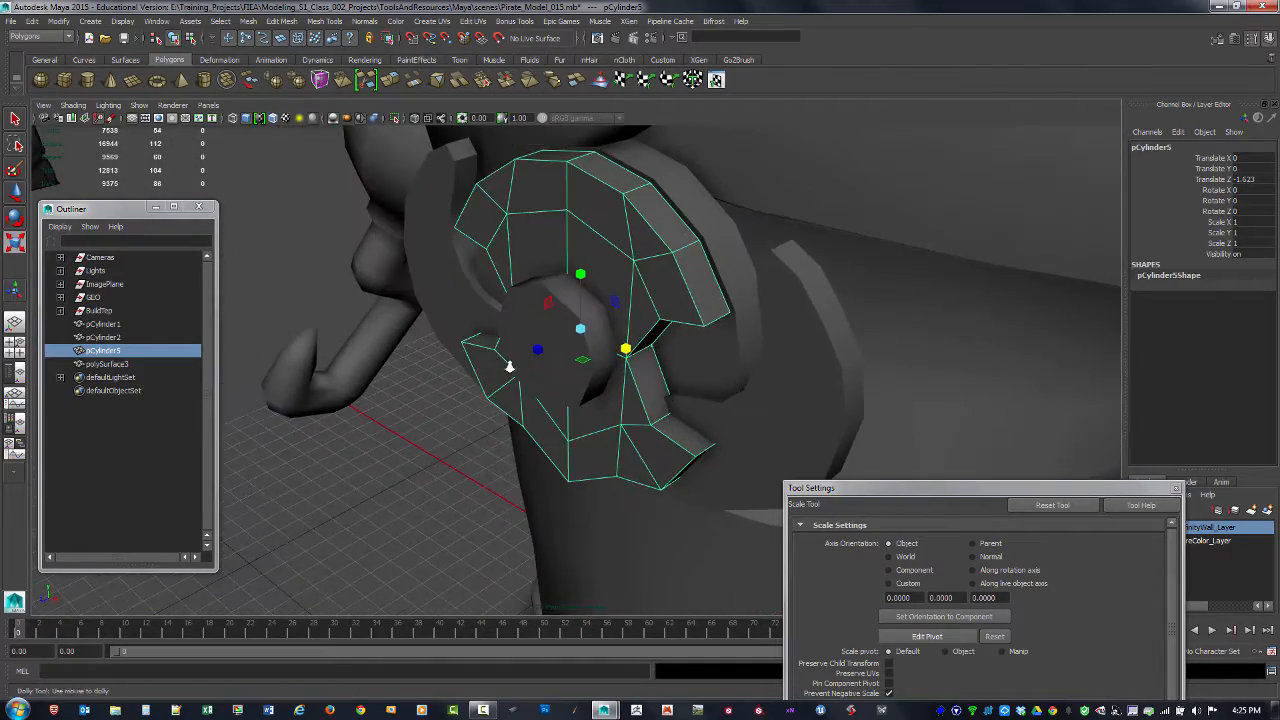
pyautogui.keyDown('alt'); pyautogui.moveTo(510, 366); pyautogui.dragTo(563, 297); pyautogui.keyUp('alt')
# Step: Delete the hidden back cap face of the central stud cylinder
pyautogui.press('4')
pyautogui.click(521, 286)
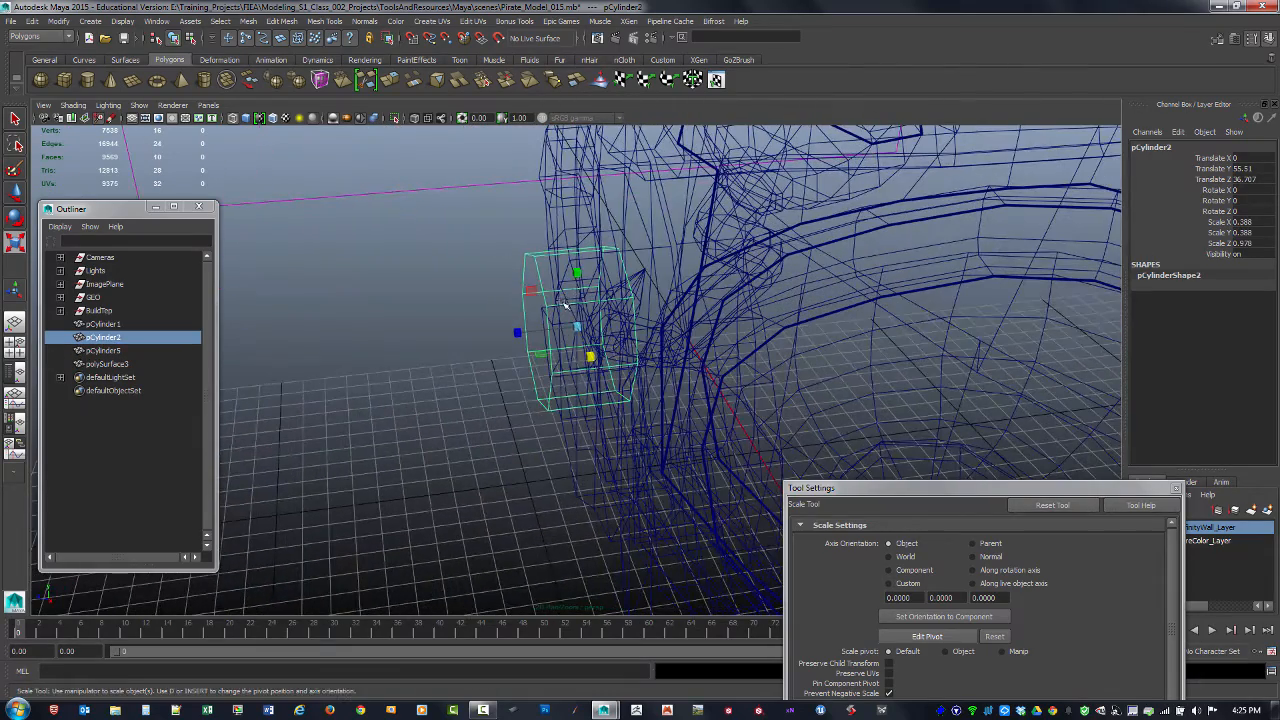
pyautogui.press('F11')
pyautogui.moveTo(634, 314)
pyautogui.keyDown('alt'); pyautogui.mouseDown()
pyautogui.moveTo(572, 324)
pyautogui.moveTo(583, 358)
pyautogui.moveTo(653, 364)
pyautogui.mouseUp(); pyautogui.keyUp('alt')
pyautogui.click(626, 306)
pyautogui.press('5')
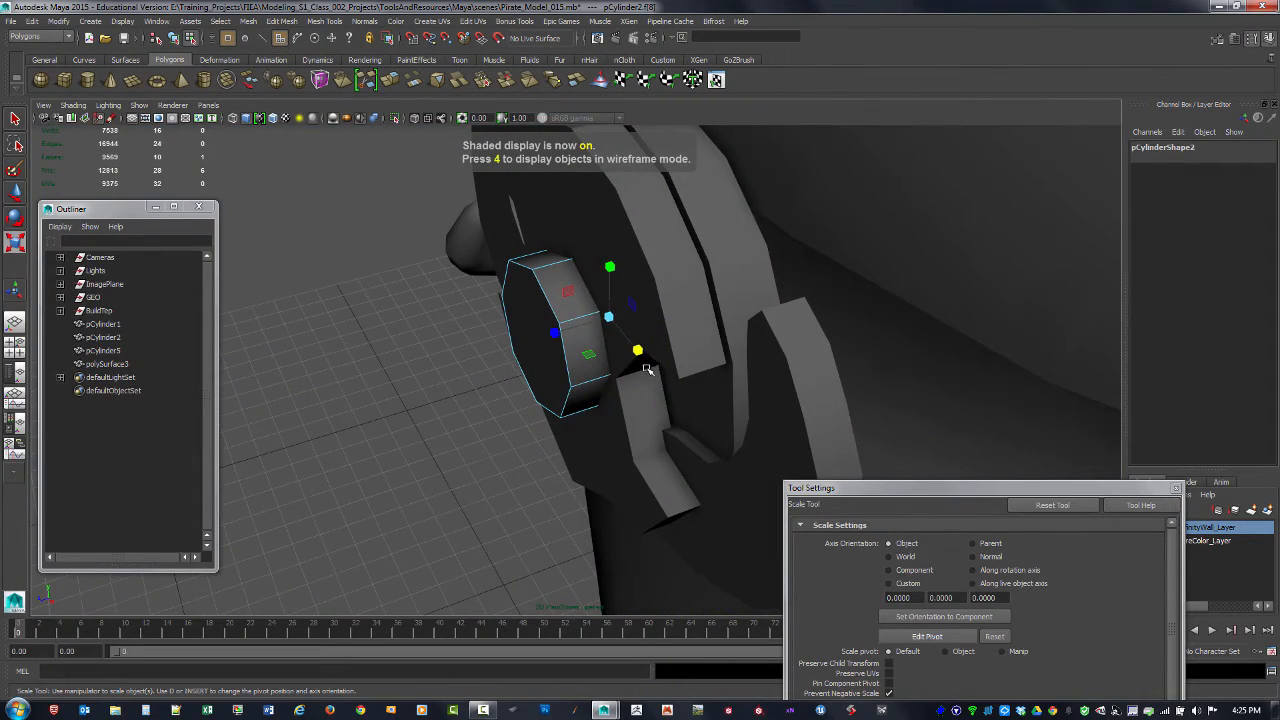
pyautogui.press('Delete')
# Step: Delete the hidden back faces around the center of the notched ring
pyautogui.keyDown('alt'); pyautogui.moveTo(644, 366); pyautogui.dragTo(637, 420, button='middle'); pyautogui.keyUp('alt')
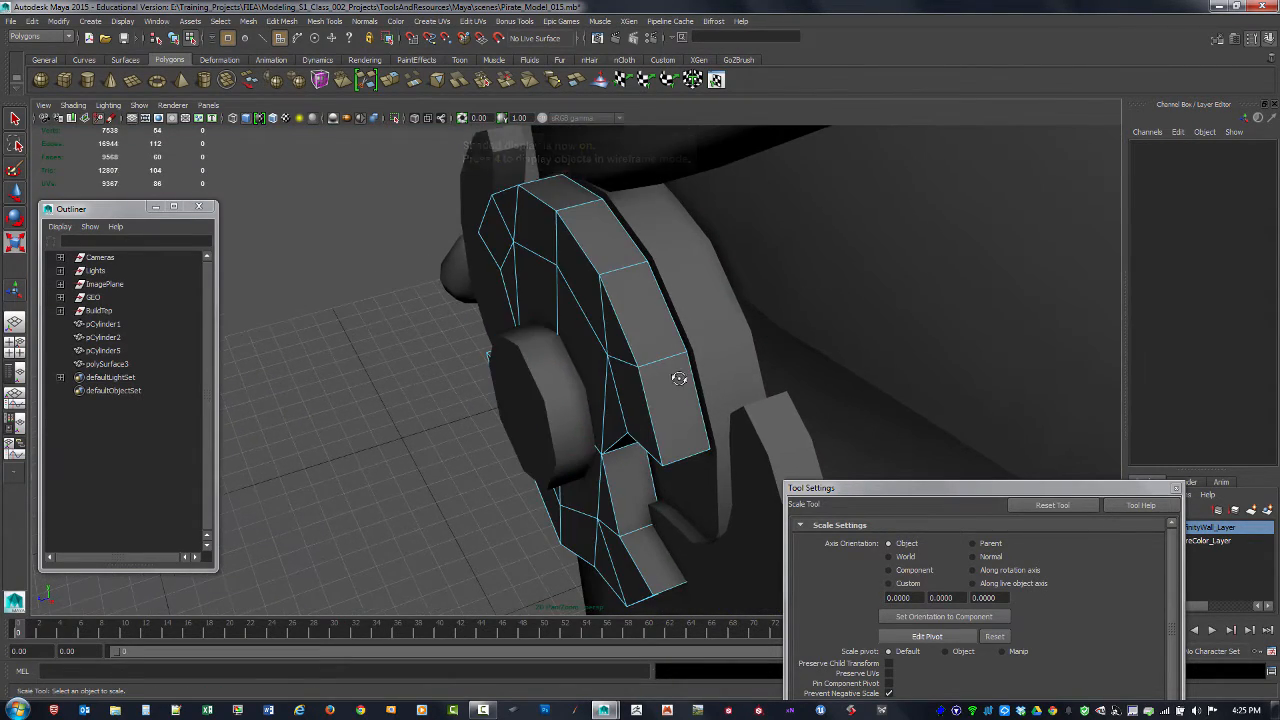
pyautogui.moveTo(679, 378)
pyautogui.keyDown('alt'); pyautogui.mouseDown()
pyautogui.moveTo(634, 377)
pyautogui.moveTo(643, 383)
pyautogui.moveTo(580, 347)
pyautogui.mouseUp(); pyautogui.keyUp('alt')
pyautogui.press('4')
pyautogui.click(530, 328)
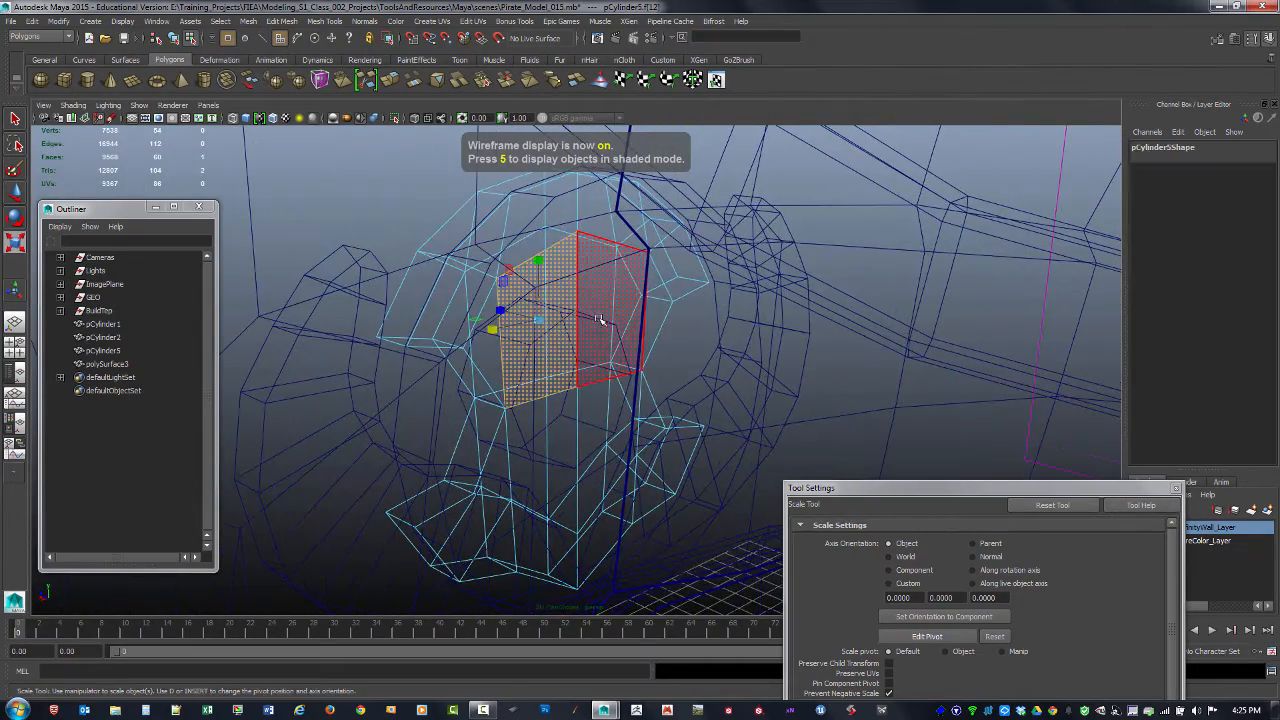
pyautogui.keyDown('shift'); pyautogui.click(565, 432); pyautogui.keyUp('shift')
pyautogui.keyDown('alt'); pyautogui.moveTo(588, 428); pyautogui.dragTo(461, 282); pyautogui.keyUp('alt')
pyautogui.press('Delete')
pyautogui.click(443, 319)
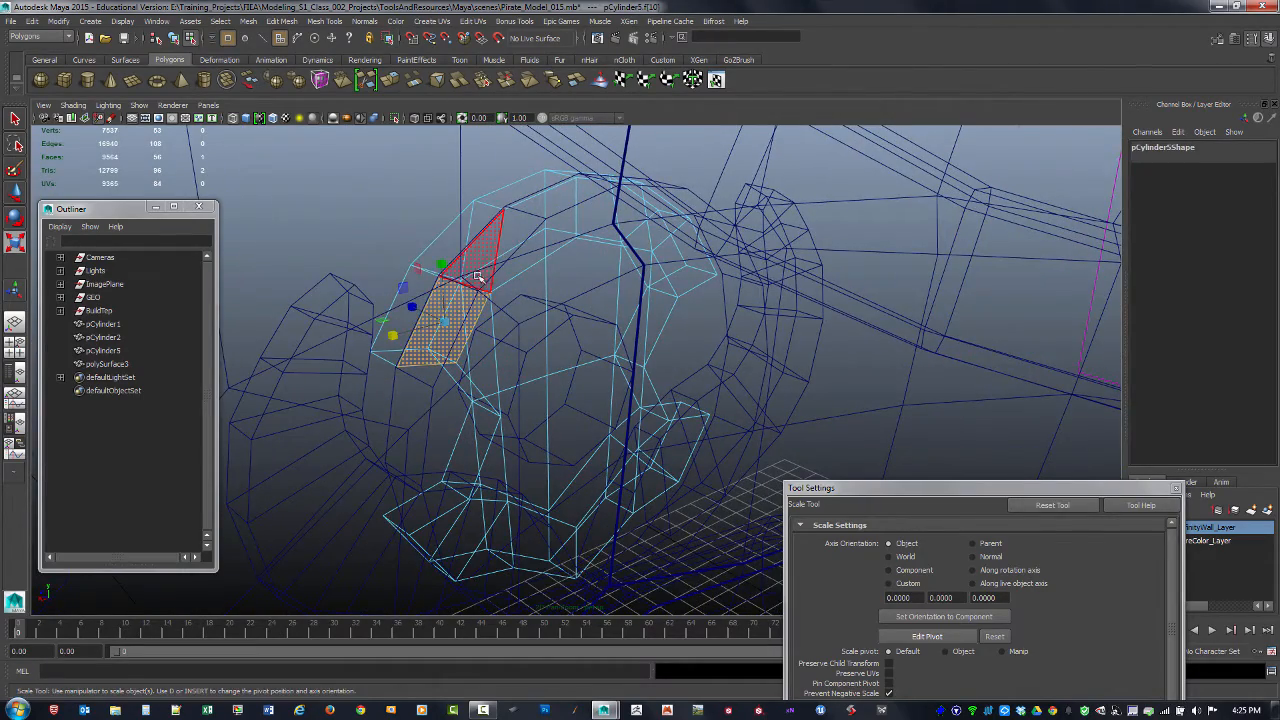
pyautogui.keyDown('shift'); pyautogui.click(479, 276); pyautogui.keyUp('shift')
pyautogui.keyDown('shift'); pyautogui.click(522, 262); pyautogui.keyUp('shift')
pyautogui.keyDown('alt'); pyautogui.moveTo(471, 351); pyautogui.dragTo(520, 253); pyautogui.keyUp('alt')
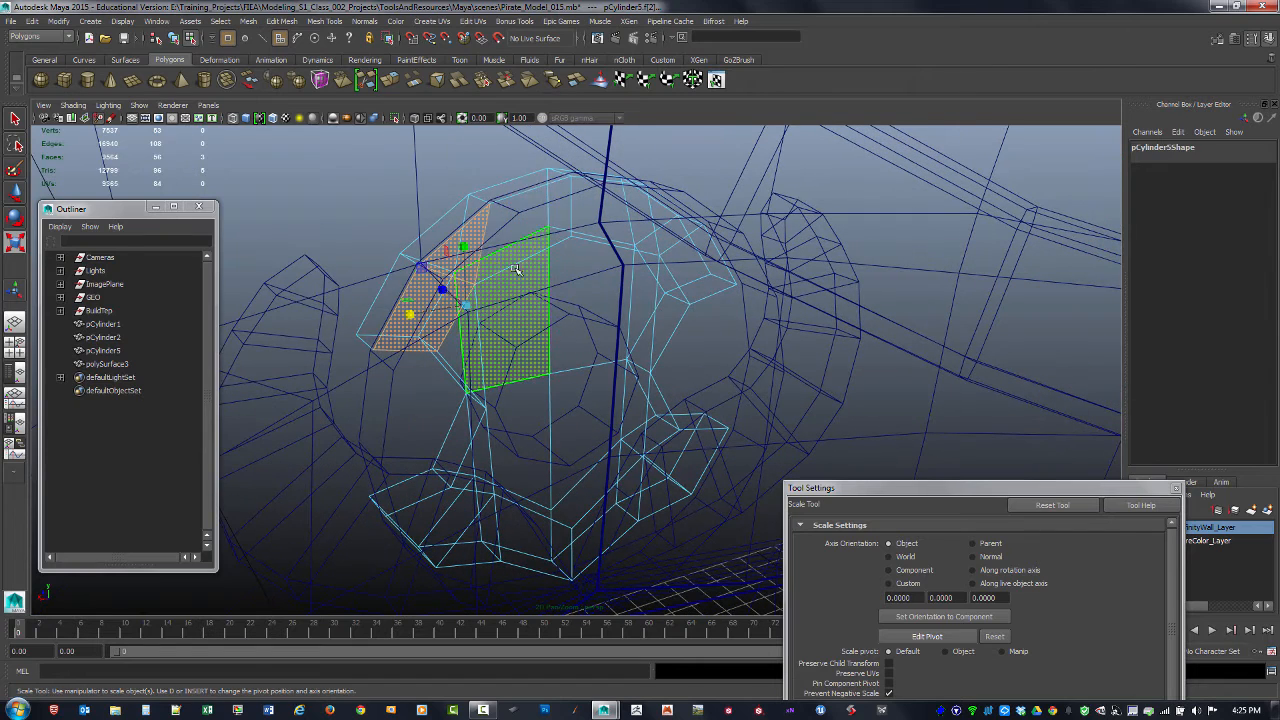
pyautogui.keyDown('shift'); pyautogui.click(546, 231); pyautogui.keyUp('shift')
pyautogui.keyDown('shift'); pyautogui.click(610, 230); pyautogui.keyUp('shift')
pyautogui.keyDown('shift'); pyautogui.click(686, 263); pyautogui.keyUp('shift')
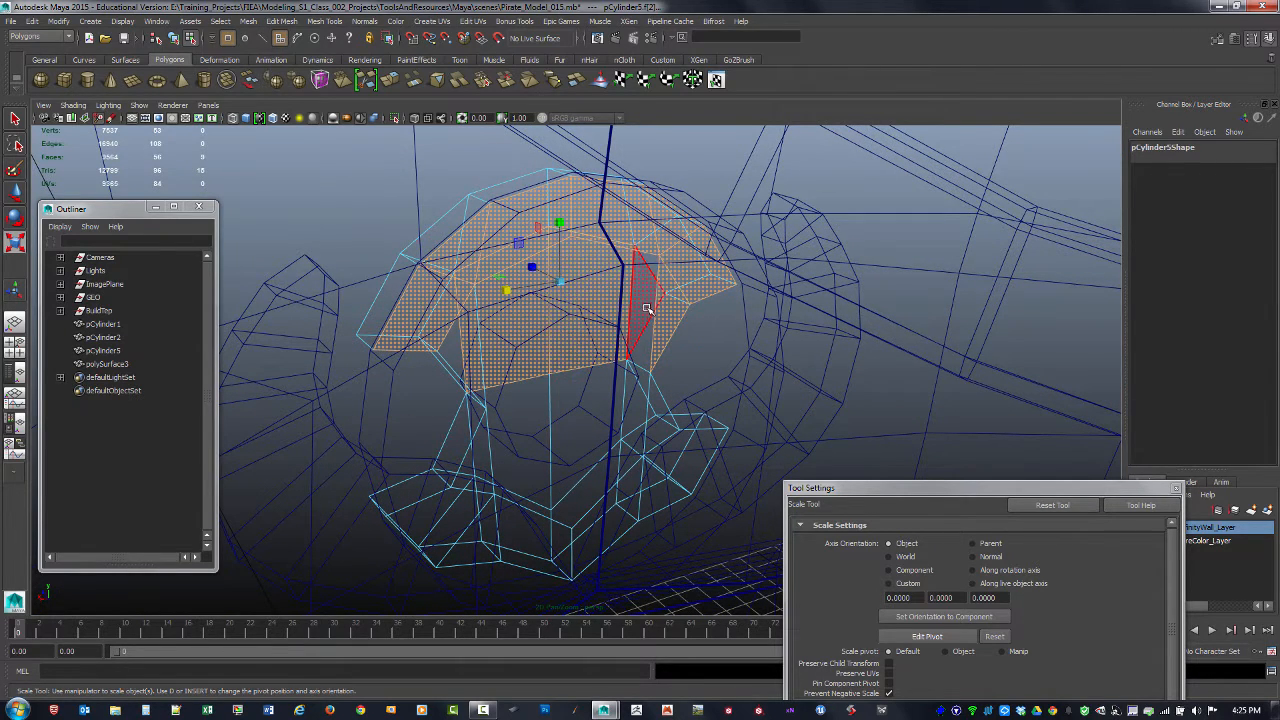
pyautogui.keyDown('alt'); pyautogui.moveTo(627, 336); pyautogui.dragTo(518, 397); pyautogui.keyUp('alt')
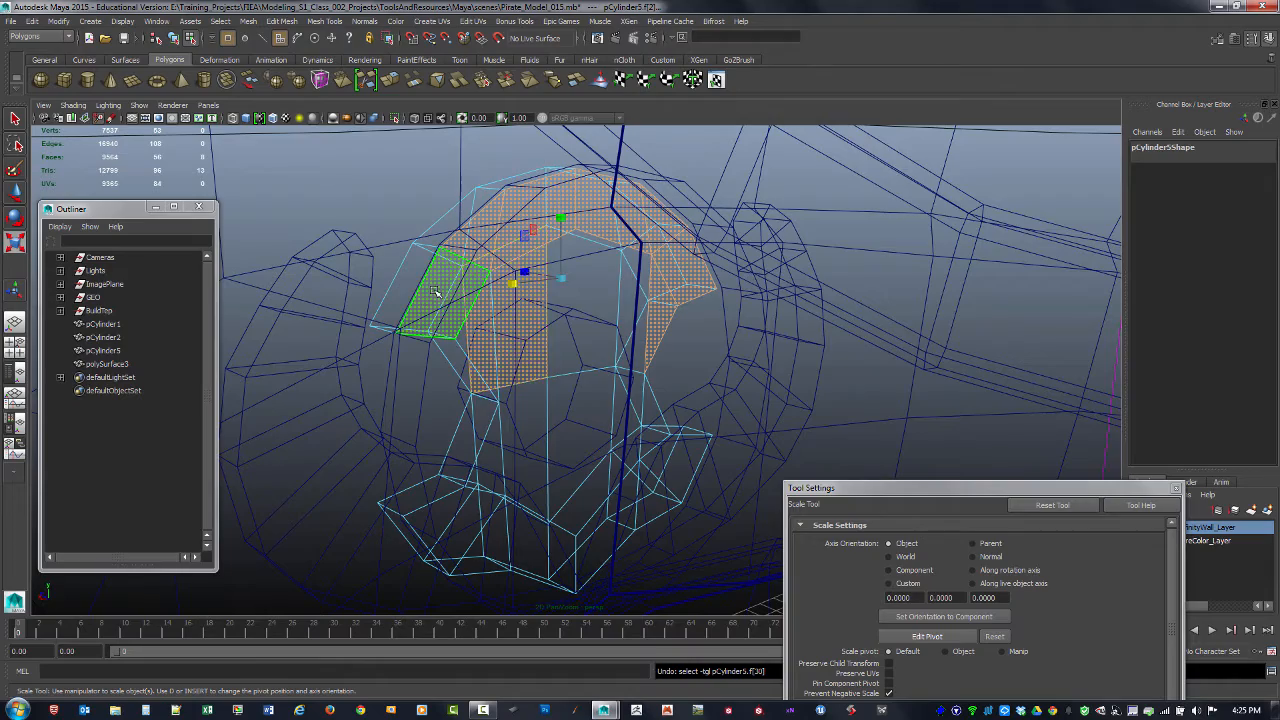
pyautogui.click(434, 291)
# Step: Select the notched ring's remaining back faces from the side, leaving out the front faces, and delete them
pyautogui.keyDown('alt'); pyautogui.moveTo(434, 291); pyautogui.dragTo(546, 326); pyautogui.keyUp('alt')
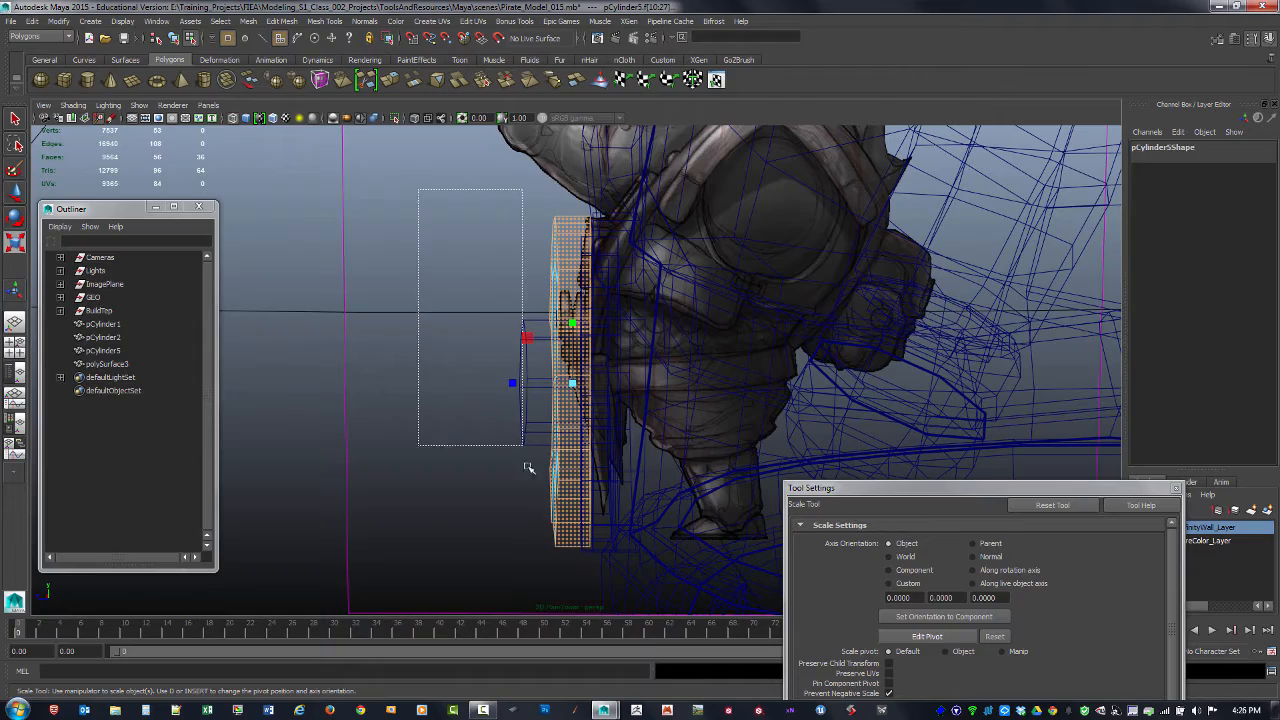
pyautogui.keyDown('alt'); pyautogui.moveTo(576, 577); pyautogui.dragTo(478, 507); pyautogui.keyUp('alt')
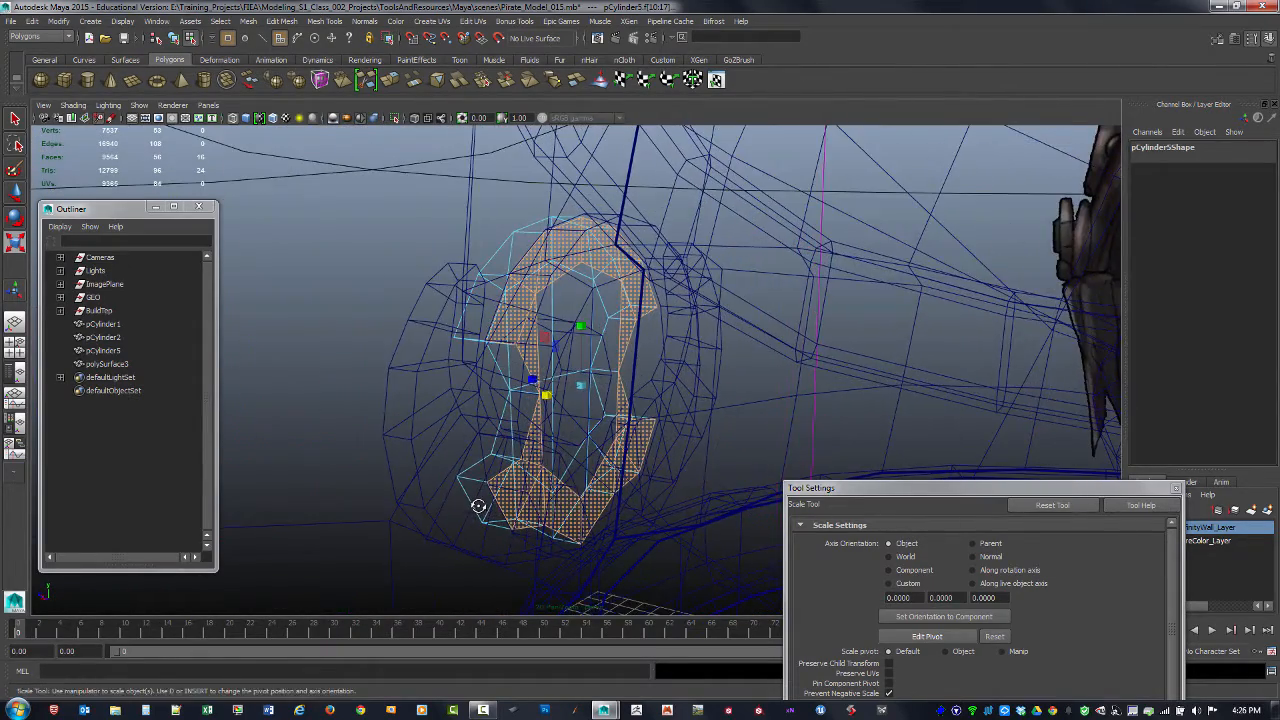
pyautogui.click(480, 512)
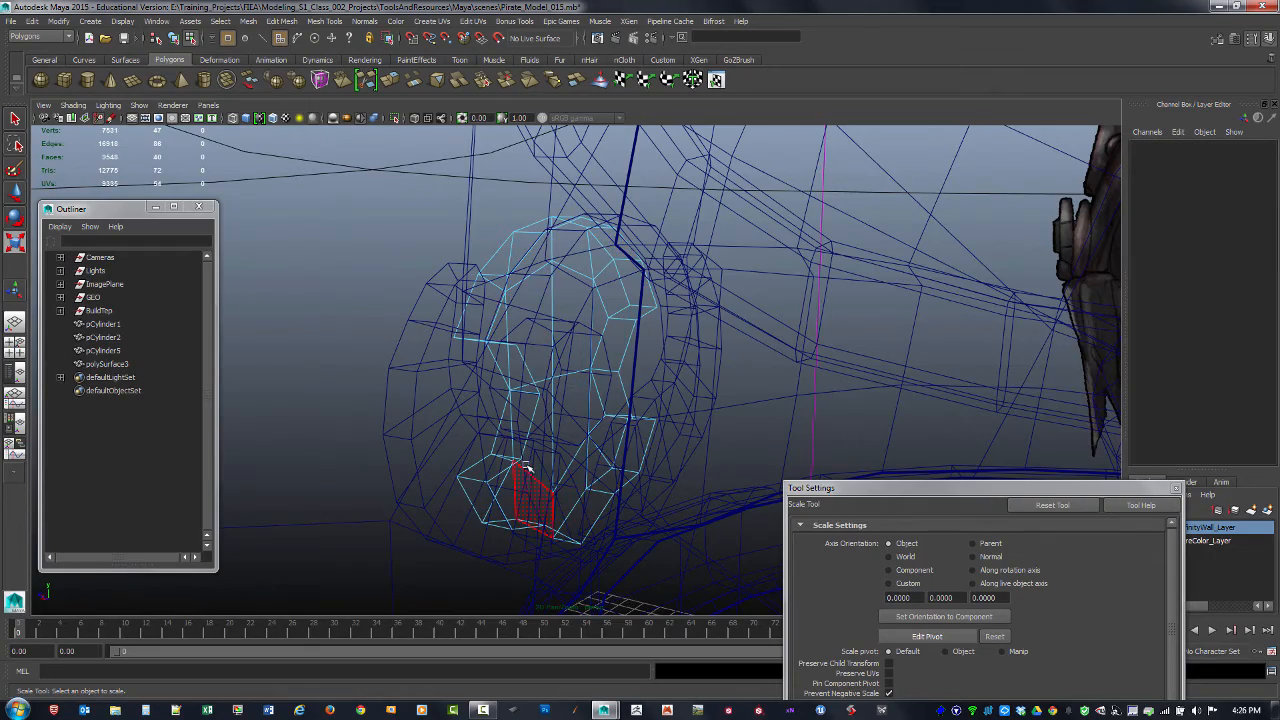
# Step: Return to object selection and examine the buckle's layers in shaded display from the side and on the whole character
pyautogui.moveTo(527, 468)
pyautogui.keyDown('alt'); pyautogui.mouseDown()
pyautogui.moveTo(489, 477)
pyautogui.moveTo(651, 491)
pyautogui.mouseUp(); pyautogui.keyUp('alt')
pyautogui.press('5')
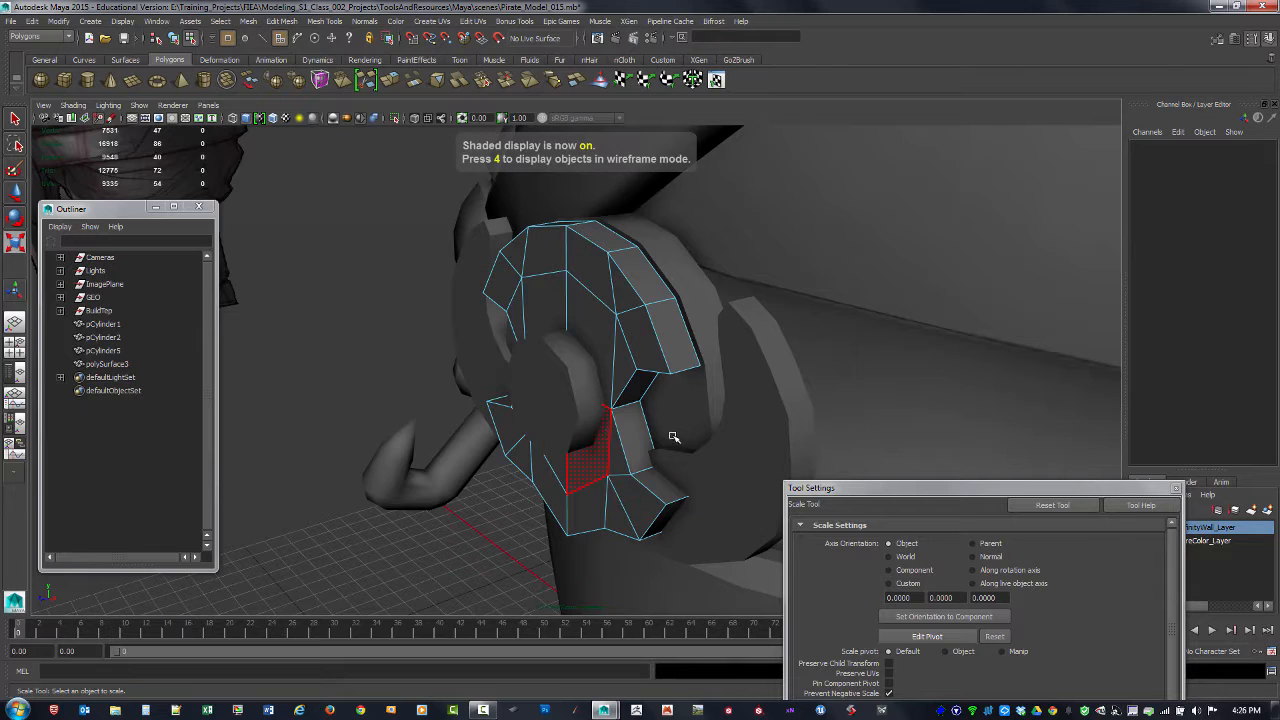
pyautogui.keyDown('alt'); pyautogui.moveTo(673, 437); pyautogui.dragTo(566, 384); pyautogui.keyUp('alt')
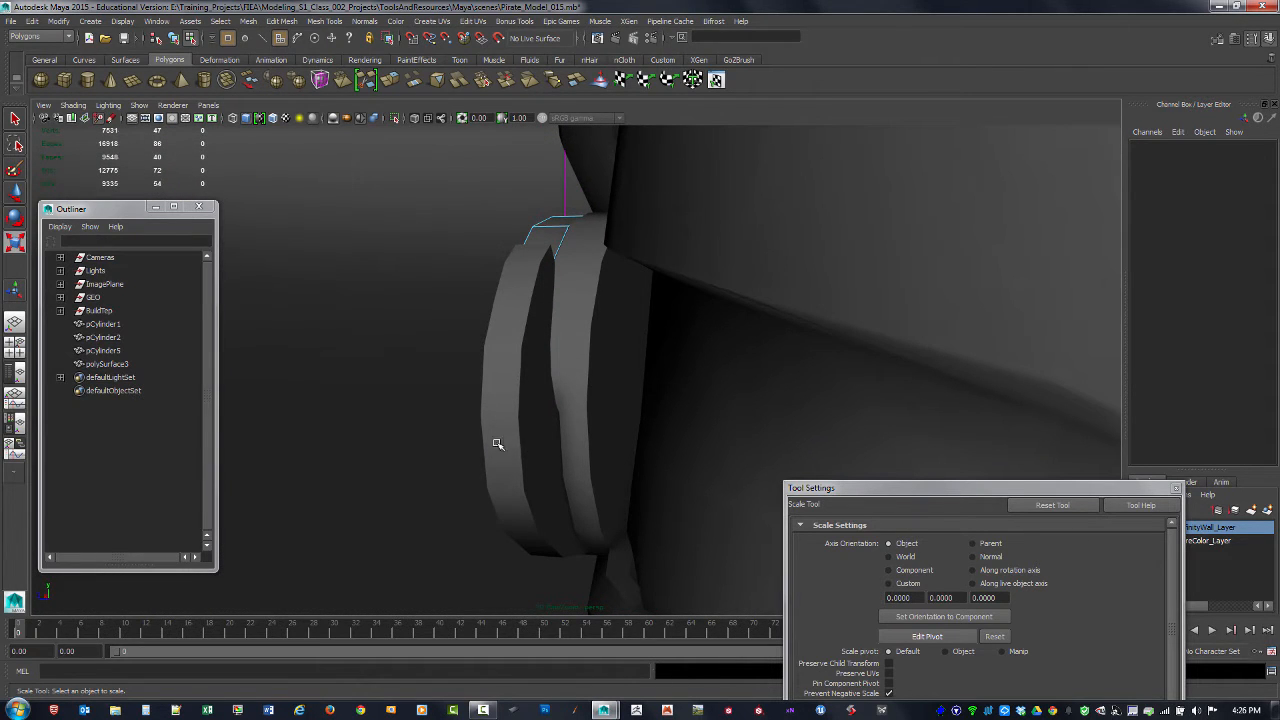
pyautogui.keyDown('alt'); pyautogui.moveTo(497, 443); pyautogui.dragTo(432, 400); pyautogui.keyUp('alt')
pyautogui.press('F8')
pyautogui.click(354, 277)
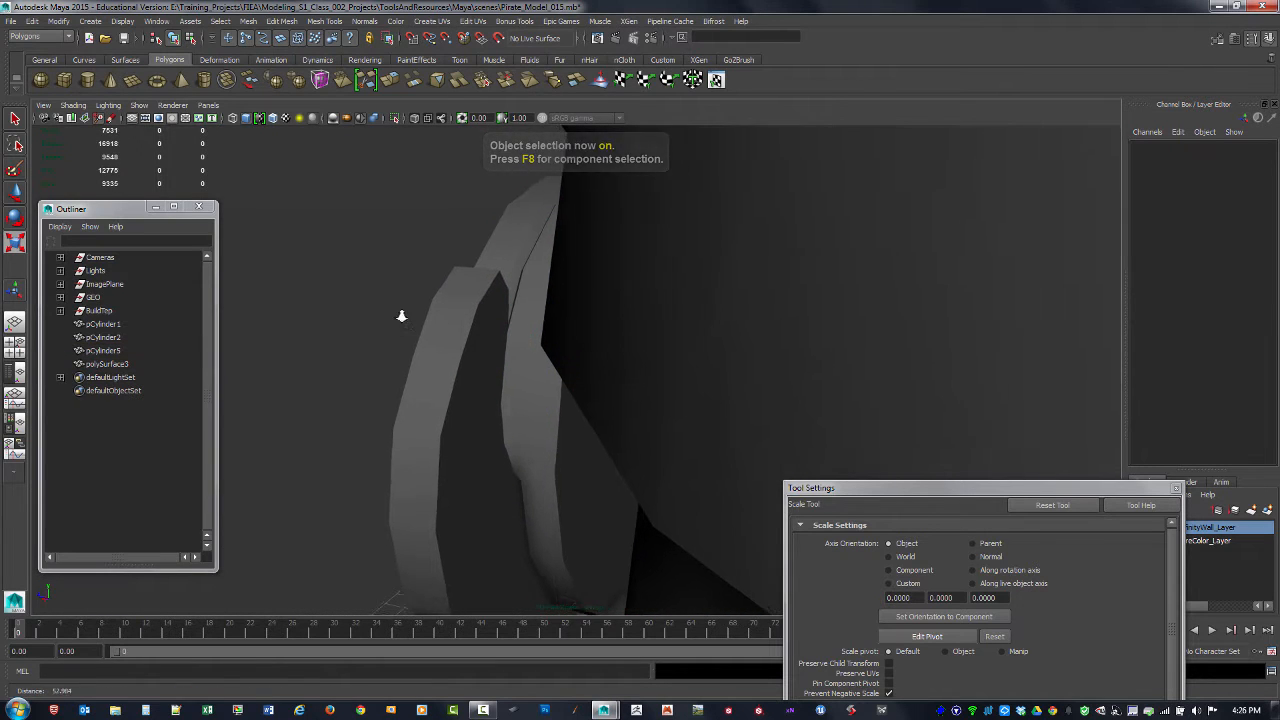
pyautogui.keyDown('alt'); pyautogui.moveTo(400, 314); pyautogui.dragTo(452, 333, button='right'); pyautogui.keyUp('alt')
pyautogui.keyDown('alt'); pyautogui.moveTo(478, 259); pyautogui.dragTo(476, 279); pyautogui.keyUp('alt')
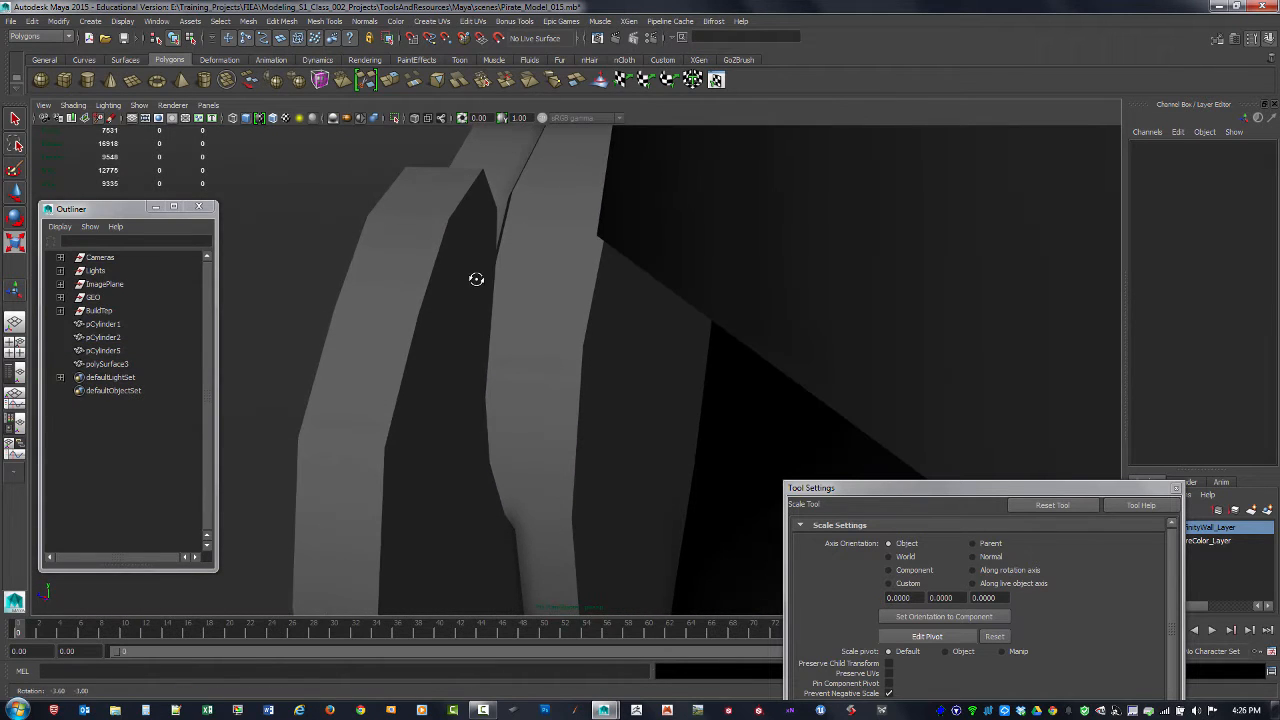
pyautogui.keyDown('alt'); pyautogui.moveTo(500, 222); pyautogui.dragTo(606, 283); pyautogui.keyUp('alt')
pyautogui.keyDown('alt'); pyautogui.moveTo(736, 273); pyautogui.dragTo(257, 204, button='right'); pyautogui.keyUp('alt')
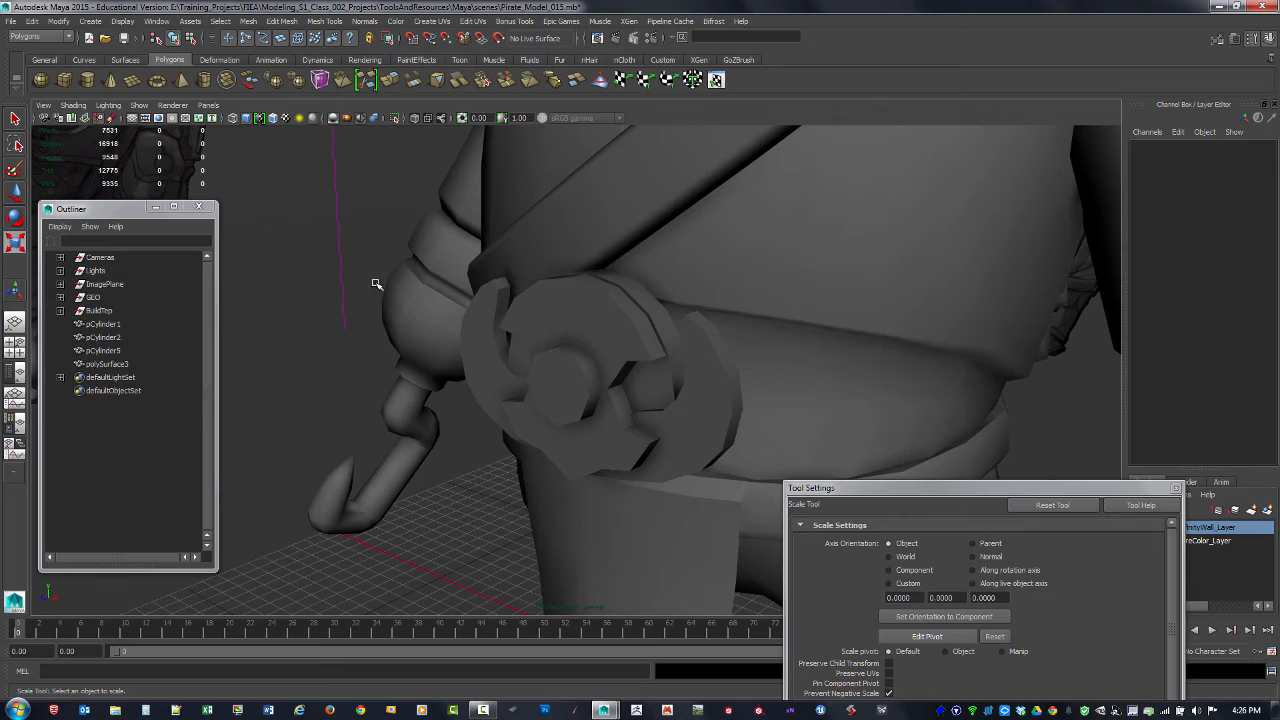
pyautogui.keyDown('alt'); pyautogui.moveTo(702, 357); pyautogui.dragTo(420, 283, button='right'); pyautogui.keyUp('alt')
pyautogui.keyDown('alt'); pyautogui.moveTo(537, 314); pyautogui.dragTo(649, 340); pyautogui.keyUp('alt')
pyautogui.keyDown('alt'); pyautogui.moveTo(649, 340); pyautogui.dragTo(517, 337, button='right'); pyautogui.keyUp('alt')
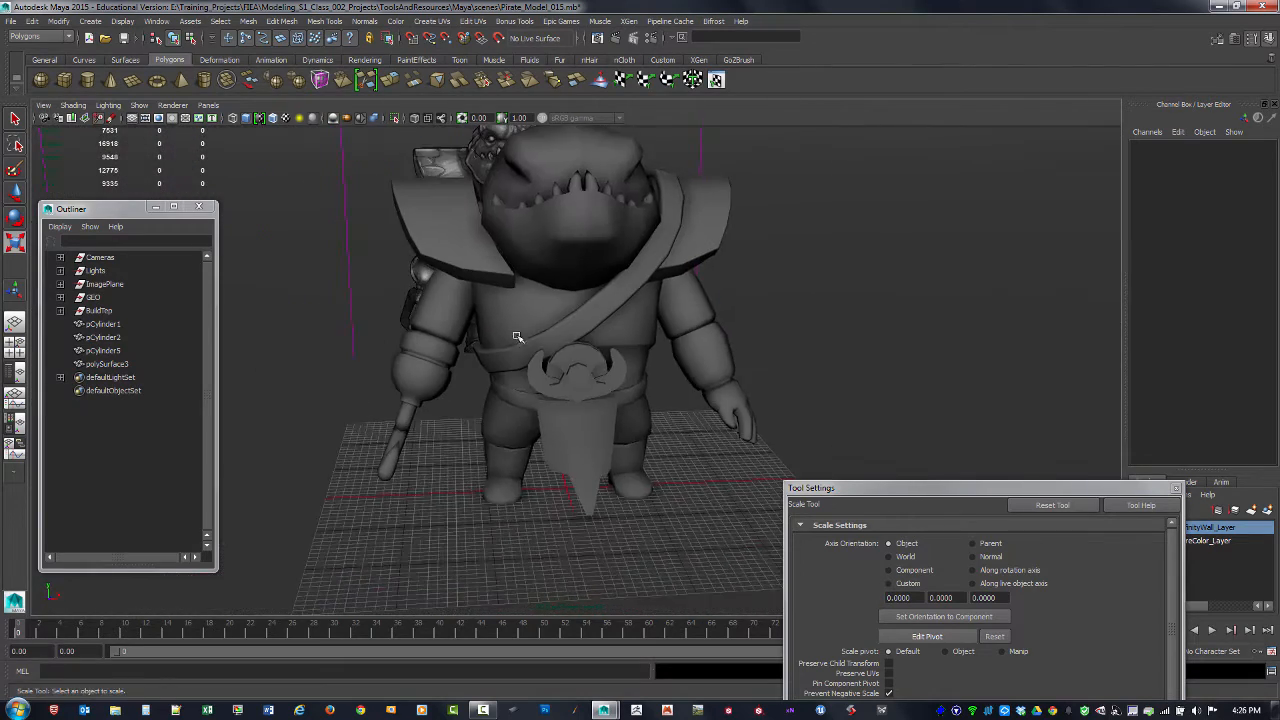
pyautogui.keyDown('alt'); pyautogui.moveTo(517, 337); pyautogui.dragTo(513, 448); pyautogui.keyUp('alt')
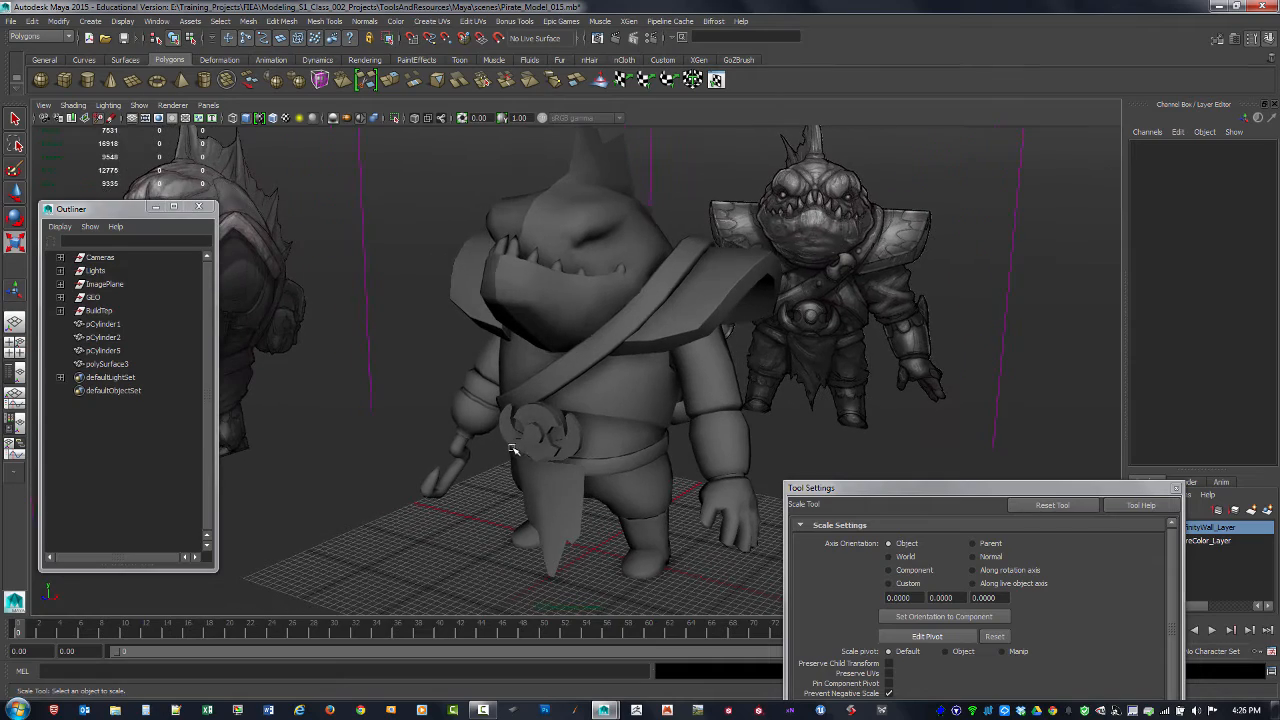
# Step: Switch the perspective view to flat shading for all objects
pyautogui.click(73, 106)
pyautogui.click(90, 160)
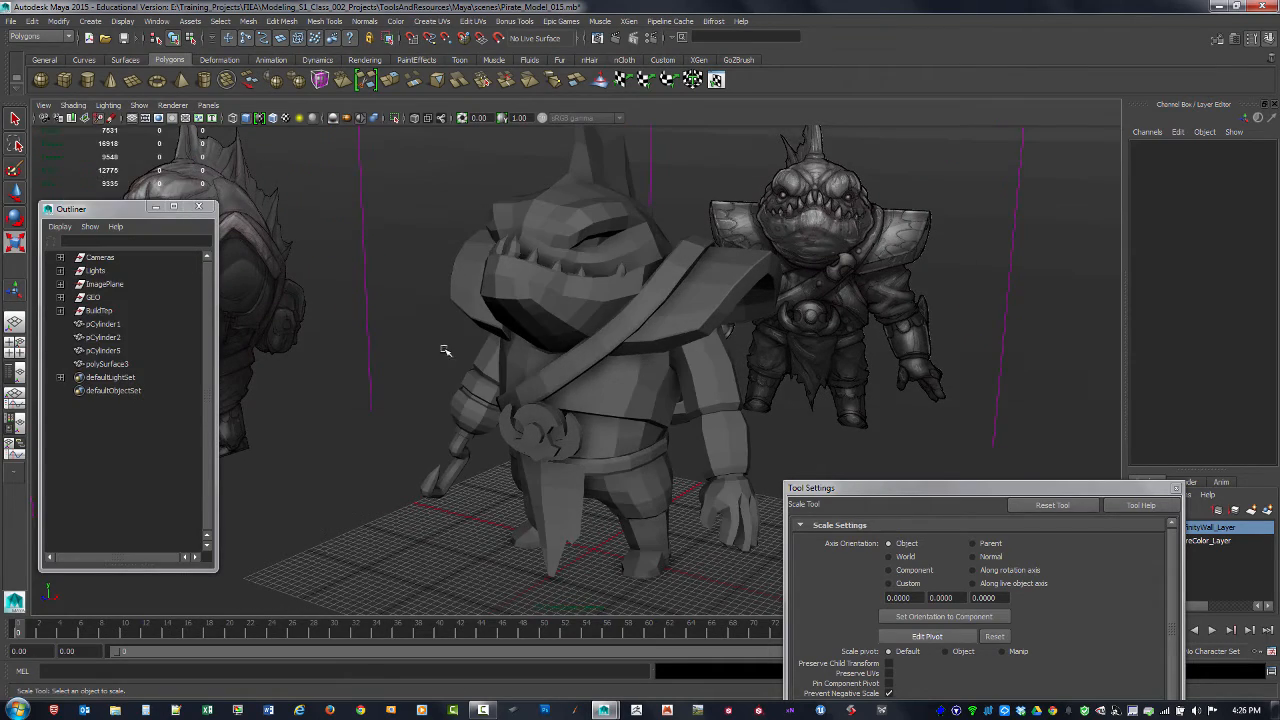
pyautogui.moveTo(443, 349)
pyautogui.keyDown('alt'); pyautogui.mouseDown()
pyautogui.moveTo(583, 418)
pyautogui.moveTo(663, 429)
pyautogui.moveTo(553, 412)
pyautogui.moveTo(624, 463)
pyautogui.mouseUp(); pyautogui.keyUp('alt')
# Step: Light the view with all scene lights, hide the grid and examine the character and buckle from the front
pyautogui.press('7')
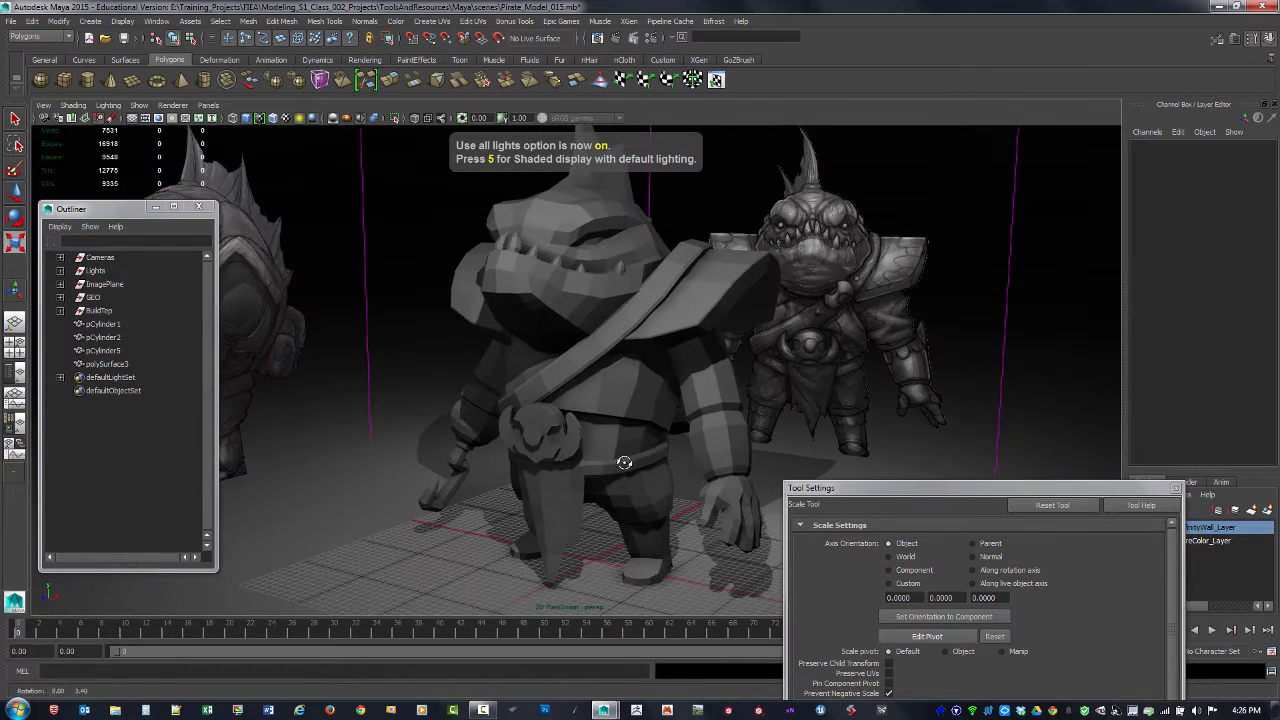
pyautogui.click(133, 121)
pyautogui.keyDown('alt'); pyautogui.moveTo(443, 466); pyautogui.dragTo(426, 431); pyautogui.keyUp('alt')
pyautogui.keyDown('alt'); pyautogui.moveTo(426, 431); pyautogui.dragTo(536, 456, button='right'); pyautogui.keyUp('alt')
pyautogui.keyDown('alt'); pyautogui.moveTo(536, 456); pyautogui.dragTo(548, 460, button='middle'); pyautogui.keyUp('alt')
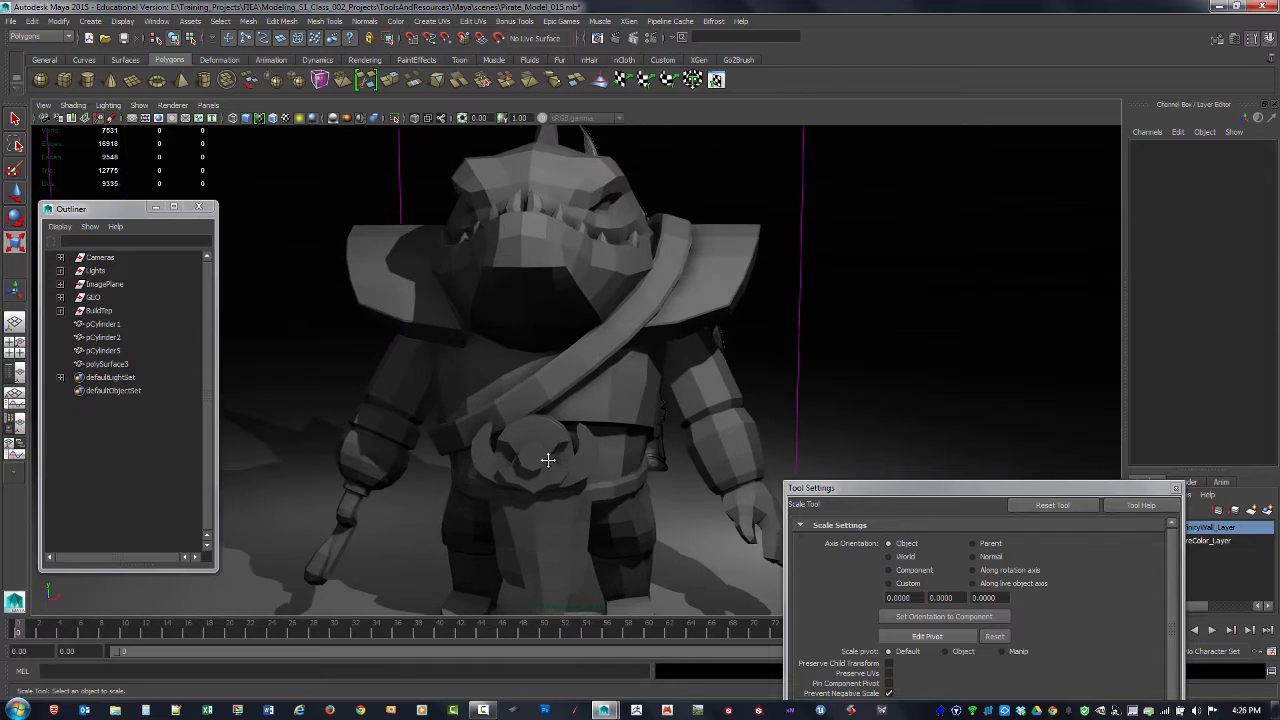
# Step: Duplicate the buckle's round disc together with the notched plate in front of it, and move the copies along X beside the character's hand
pyautogui.keyDown('alt'); pyautogui.moveTo(548, 460); pyautogui.dragTo(494, 466); pyautogui.keyUp('alt')
pyautogui.keyDown('alt'); pyautogui.moveTo(506, 448); pyautogui.dragTo(525, 458, button='middle'); pyautogui.keyUp('alt')
pyautogui.keyDown('alt'); pyautogui.moveTo(525, 458); pyautogui.dragTo(560, 477, button='right'); pyautogui.keyUp('alt')
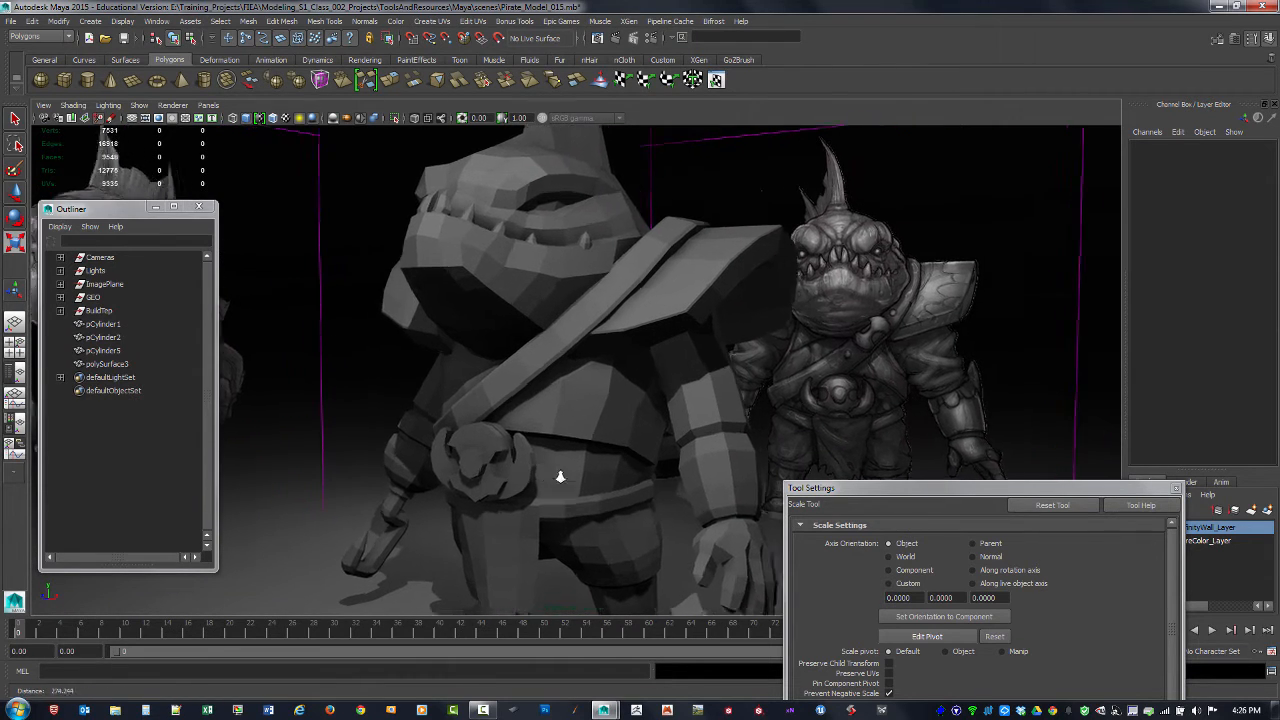
pyautogui.keyDown('alt'); pyautogui.moveTo(560, 477); pyautogui.dragTo(576, 390); pyautogui.keyUp('alt')
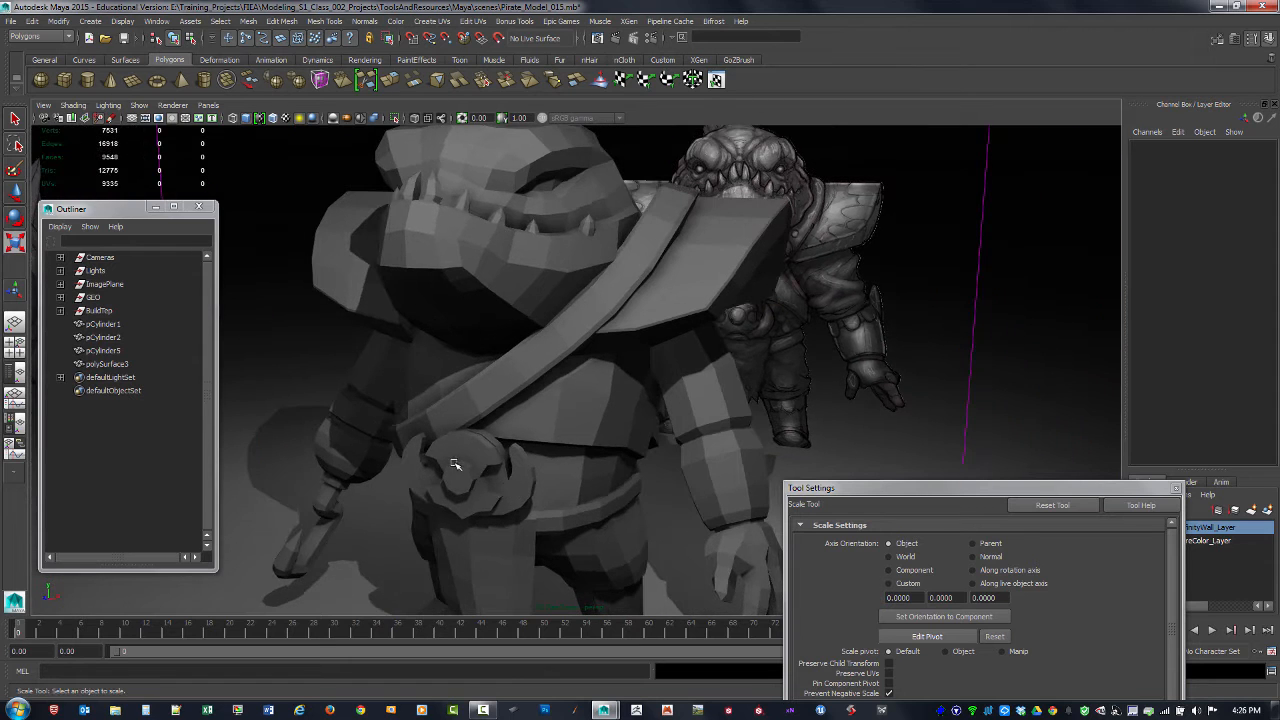
pyautogui.keyDown('alt'); pyautogui.moveTo(454, 465); pyautogui.dragTo(505, 438); pyautogui.keyUp('alt')
pyautogui.click(482, 457)
pyautogui.keyDown('shift'); pyautogui.click(506, 422); pyautogui.keyUp('shift')
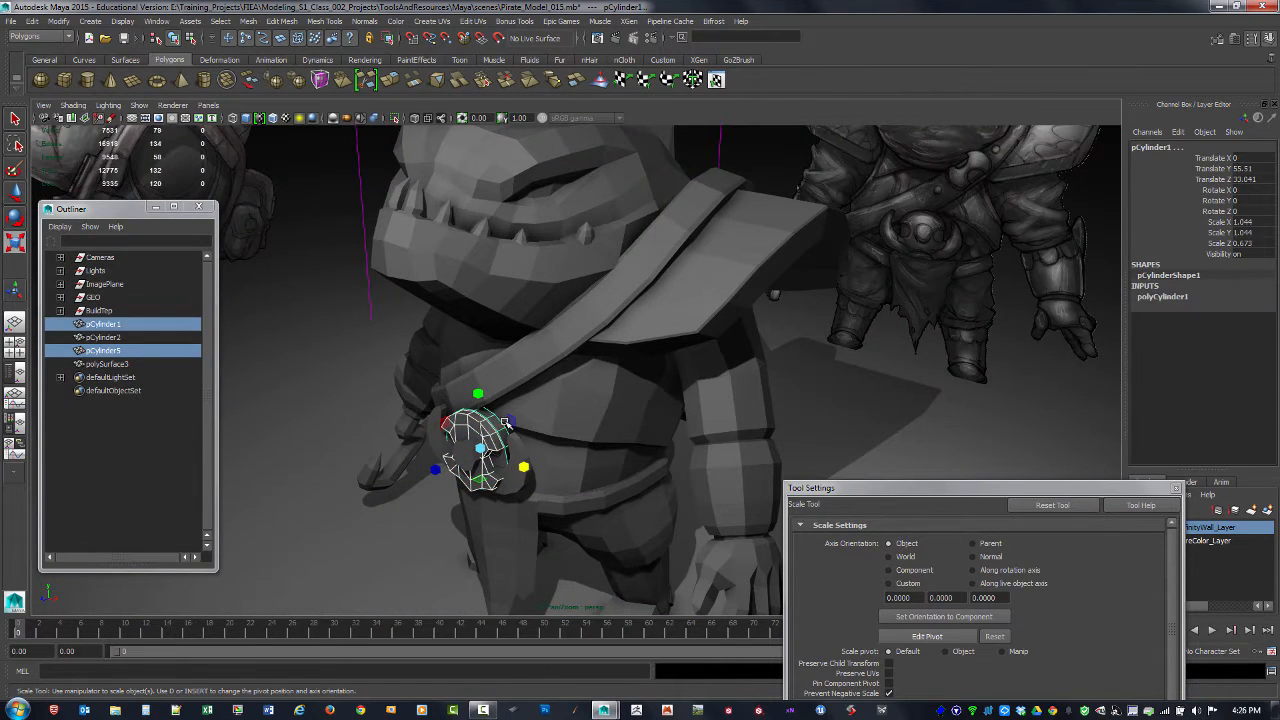
pyautogui.keyDown('alt'); pyautogui.moveTo(703, 367); pyautogui.dragTo(877, 272); pyautogui.keyUp('alt')
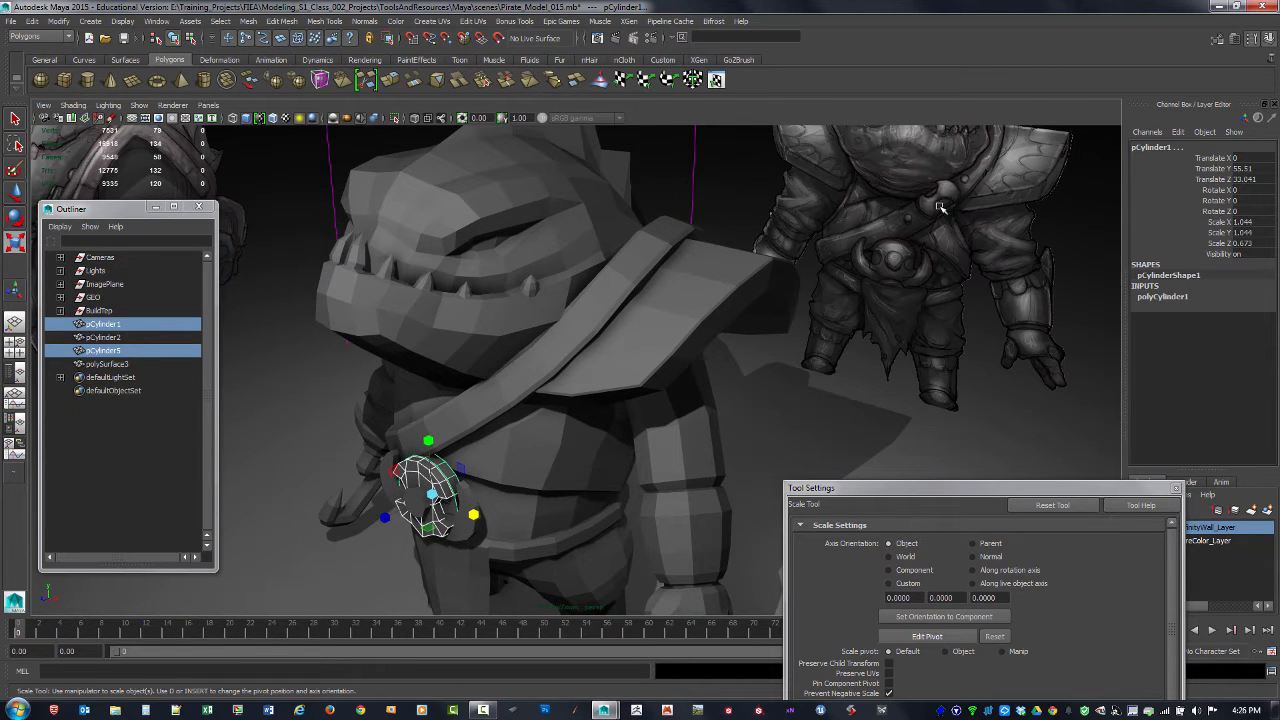
pyautogui.keyDown('alt'); pyautogui.moveTo(562, 442); pyautogui.dragTo(503, 432); pyautogui.keyUp('alt')
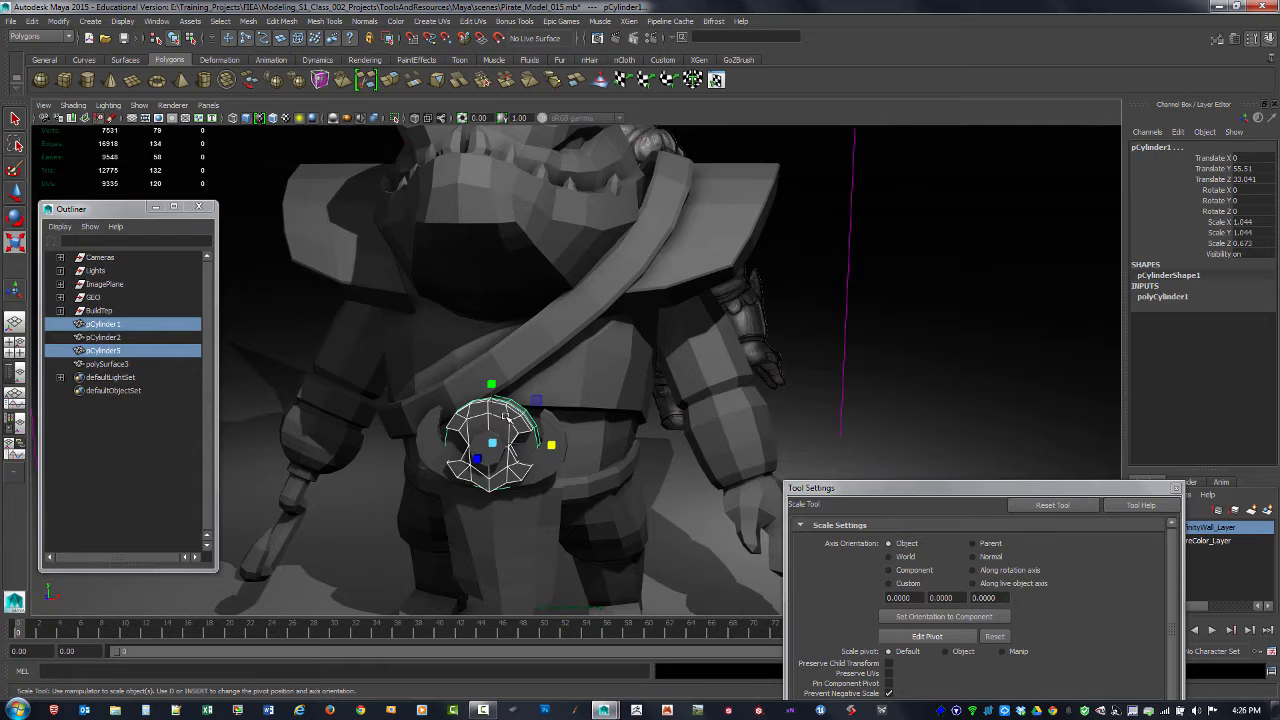
pyautogui.hotkey('ctrl', 'd')
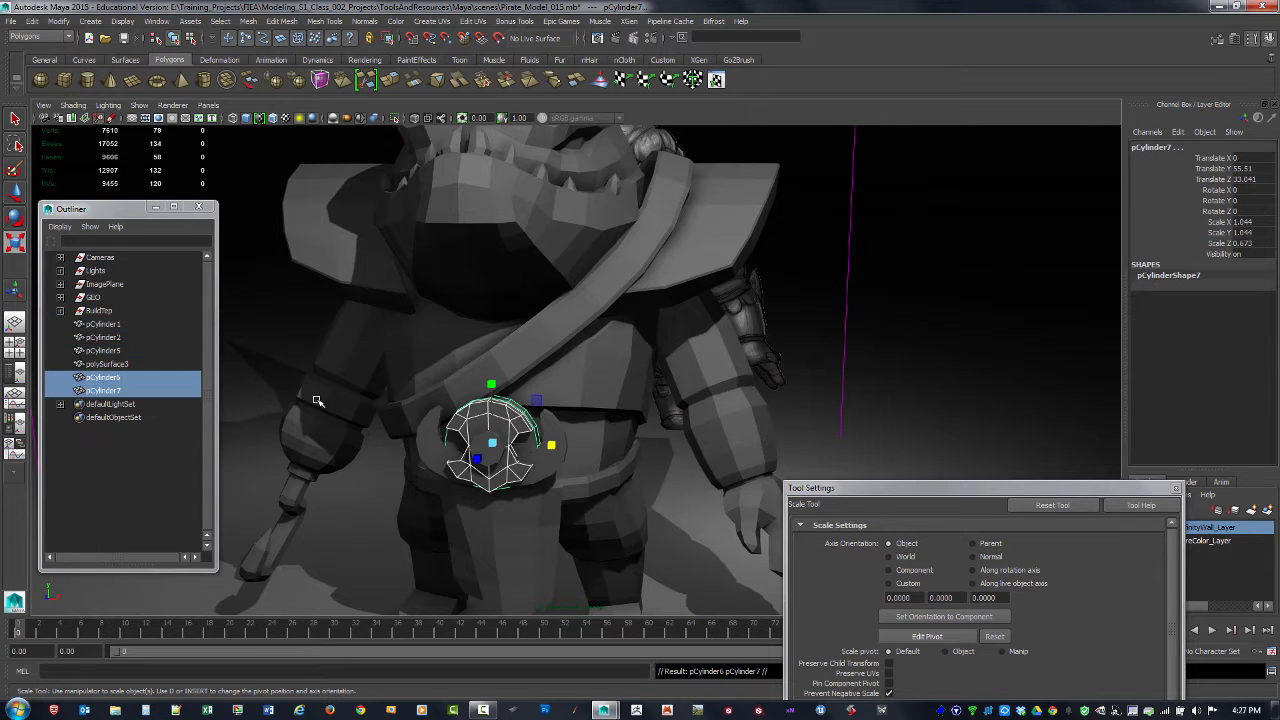
pyautogui.press('w')
pyautogui.moveTo(551, 445); pyautogui.dragTo(765, 353)
# Step: Select the faces of the notched plate copy's lower half and delete them
pyautogui.click(677, 380)
pyautogui.scroll(3, 720, 410)
pyautogui.click(668, 420)
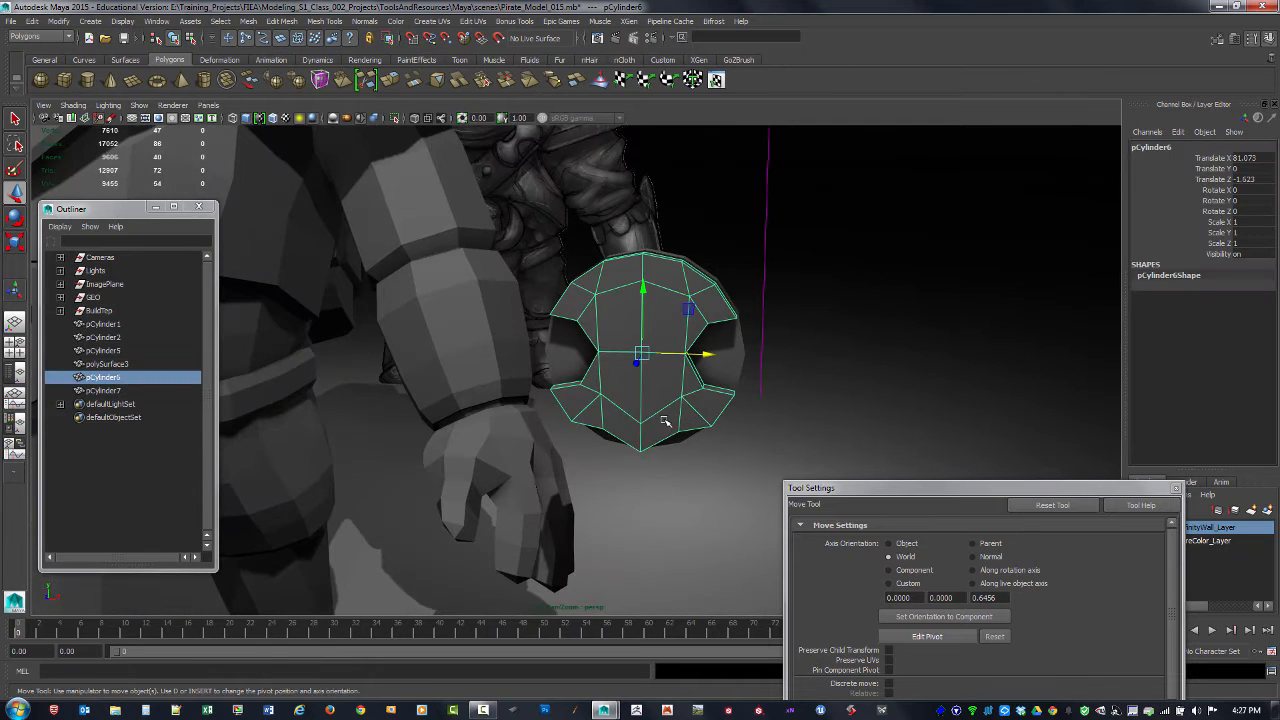
pyautogui.scroll(3, 660, 425)
pyautogui.press('F11')
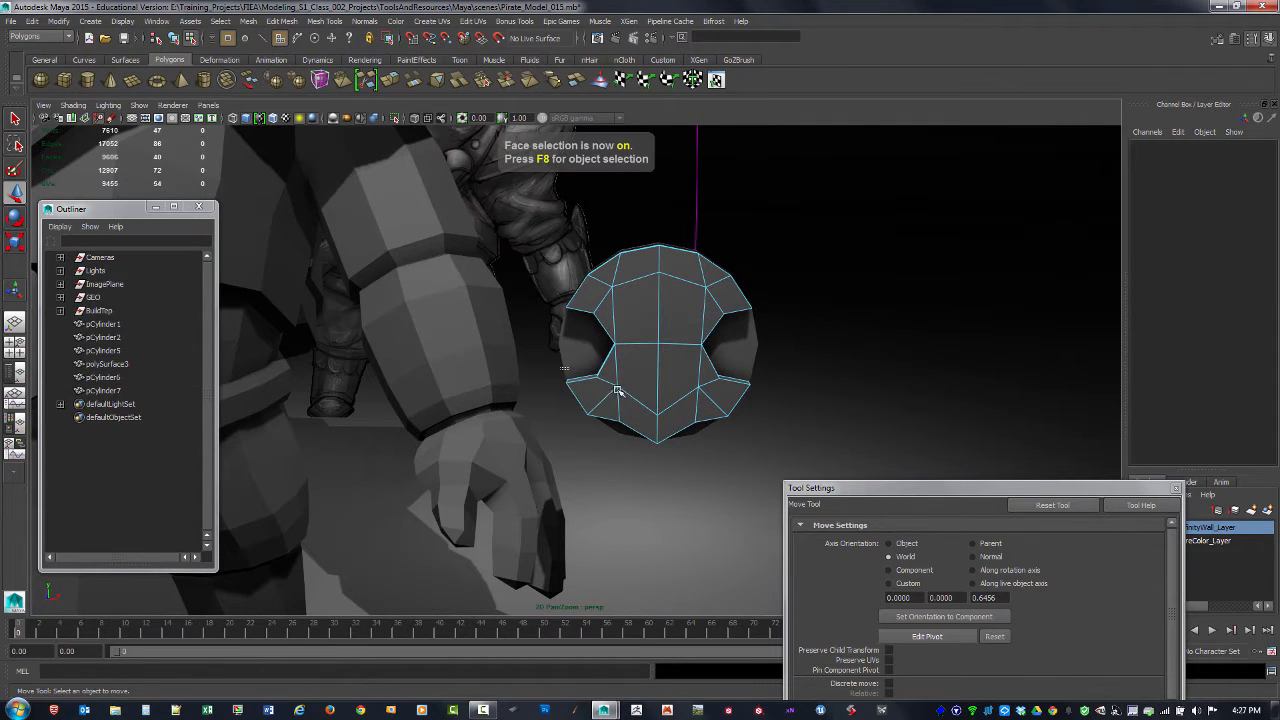
pyautogui.moveTo(562, 368); pyautogui.dragTo(822, 477)
pyautogui.press('Delete')
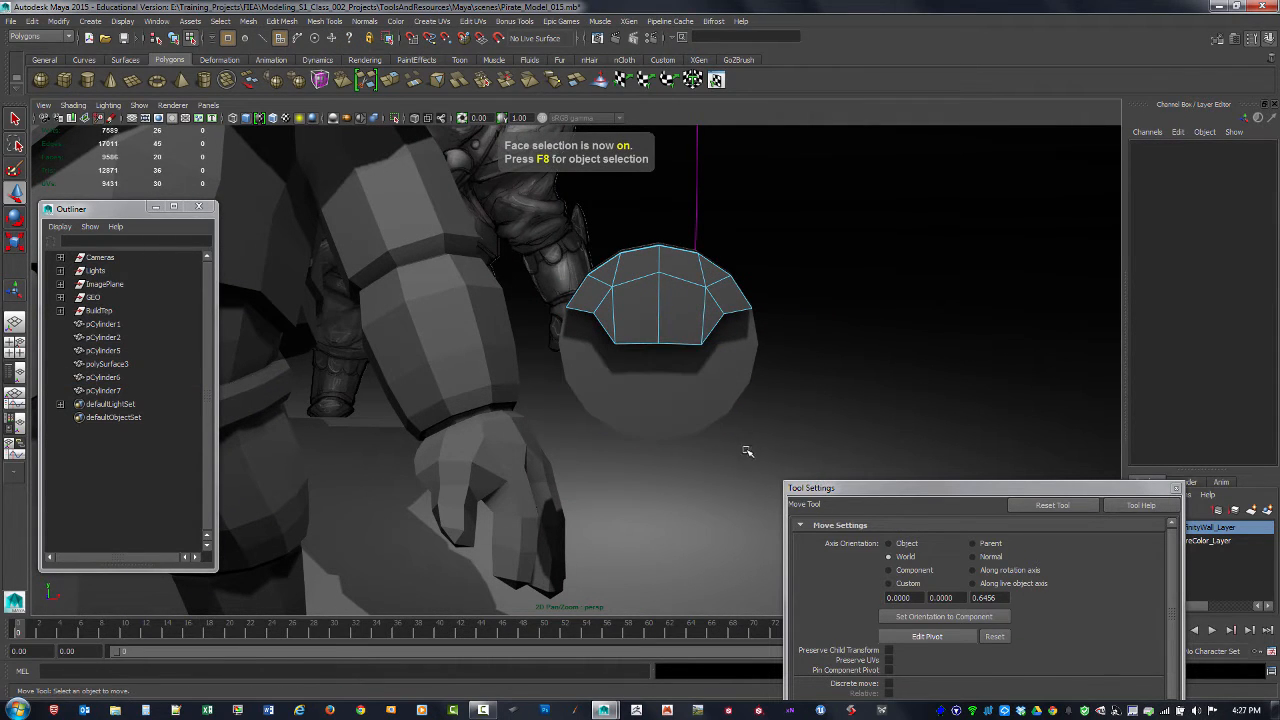
# Step: Return to object selection, duplicate the remaining upper half and rotate the copy -180 degrees about Z to form the lower half
pyautogui.press('F8')
pyautogui.hotkey('ctrl', 'd')
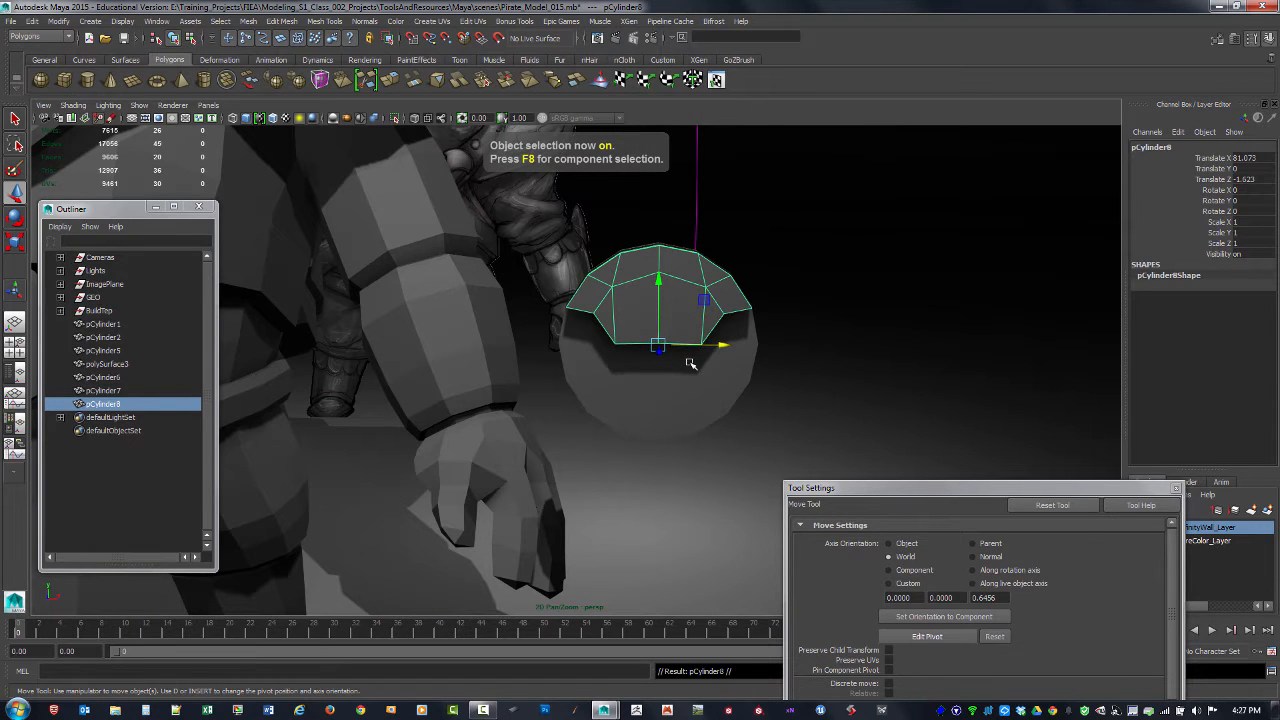
pyautogui.press('e')
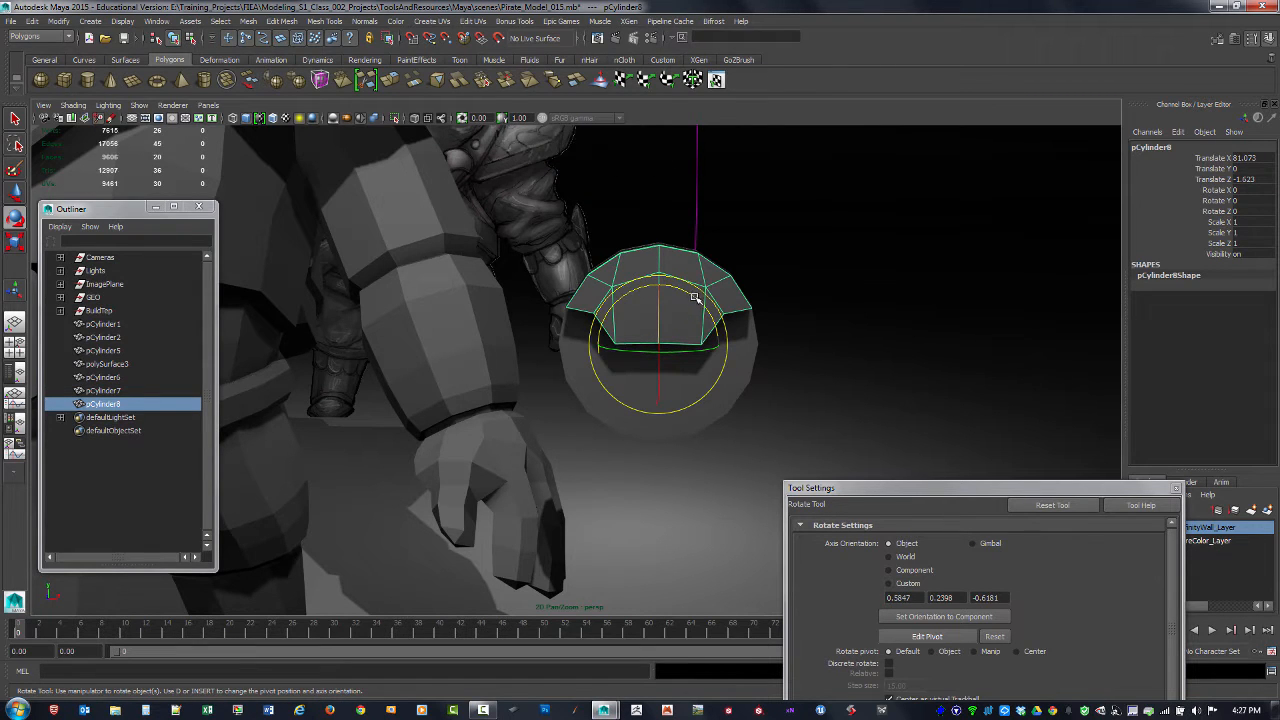
pyautogui.moveTo(686, 290); pyautogui.dragTo(848, 378)
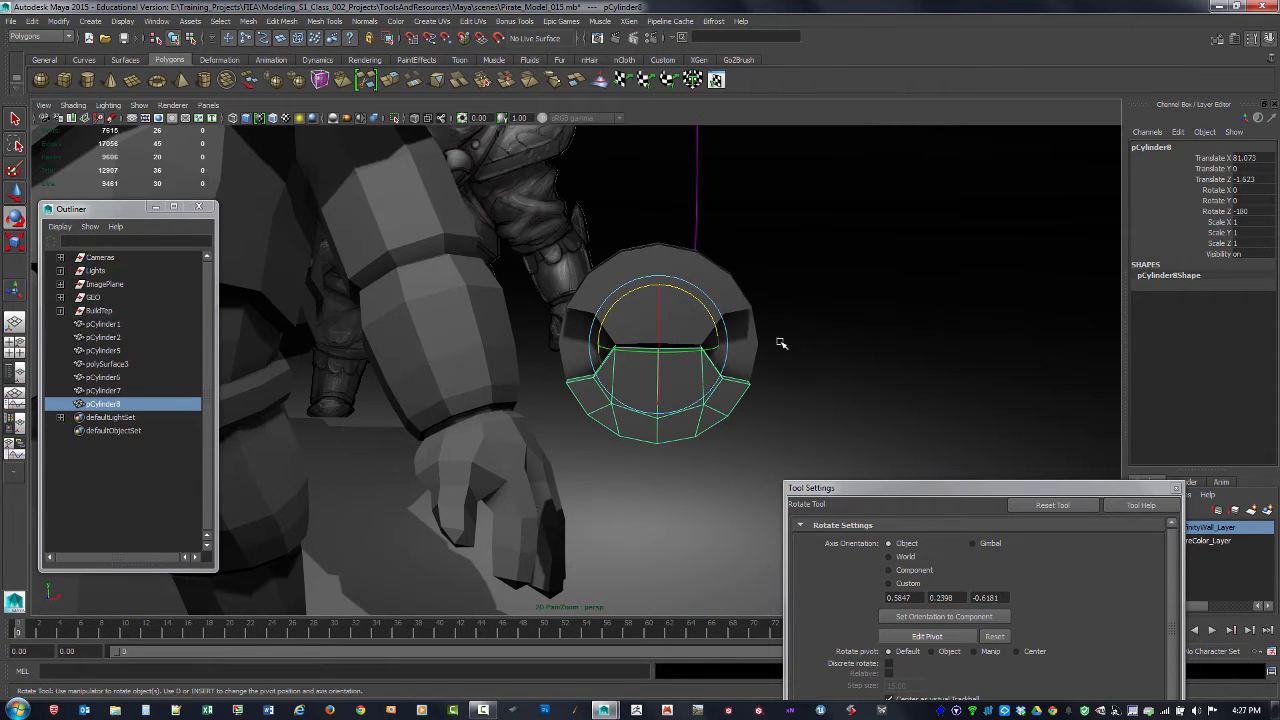
# Step: Select the disc copy and both notched halves and set their Translate X to 0, back on the belt
pyautogui.keyDown('alt'); pyautogui.moveTo(766, 334); pyautogui.dragTo(617, 340); pyautogui.keyUp('alt')
pyautogui.keyDown('alt'); pyautogui.moveTo(617, 340); pyautogui.dragTo(631, 377, button='right'); pyautogui.keyUp('alt')
pyautogui.keyDown('alt'); pyautogui.moveTo(631, 377); pyautogui.dragTo(670, 376); pyautogui.keyUp('alt')
pyautogui.keyDown('alt'); pyautogui.moveTo(842, 379); pyautogui.dragTo(368, 294, button='right'); pyautogui.keyUp('alt')
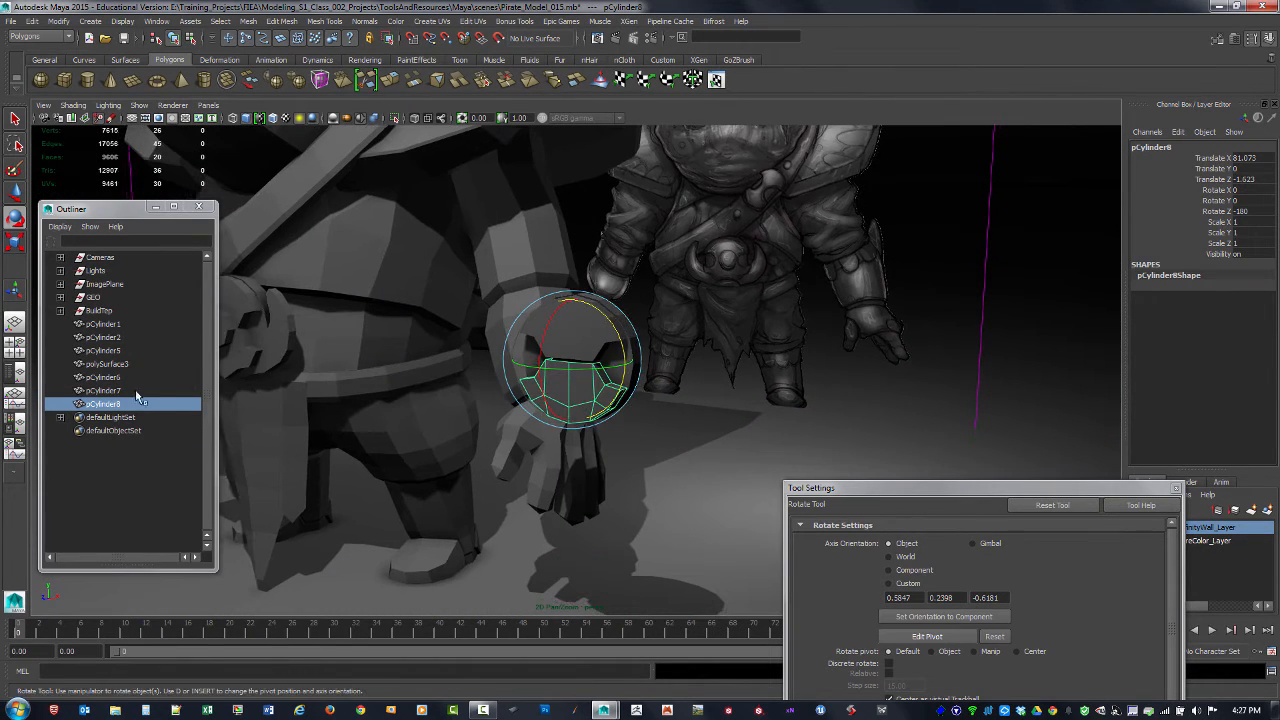
pyautogui.keyDown('ctrl'); pyautogui.click(114, 393); pyautogui.keyUp('ctrl')
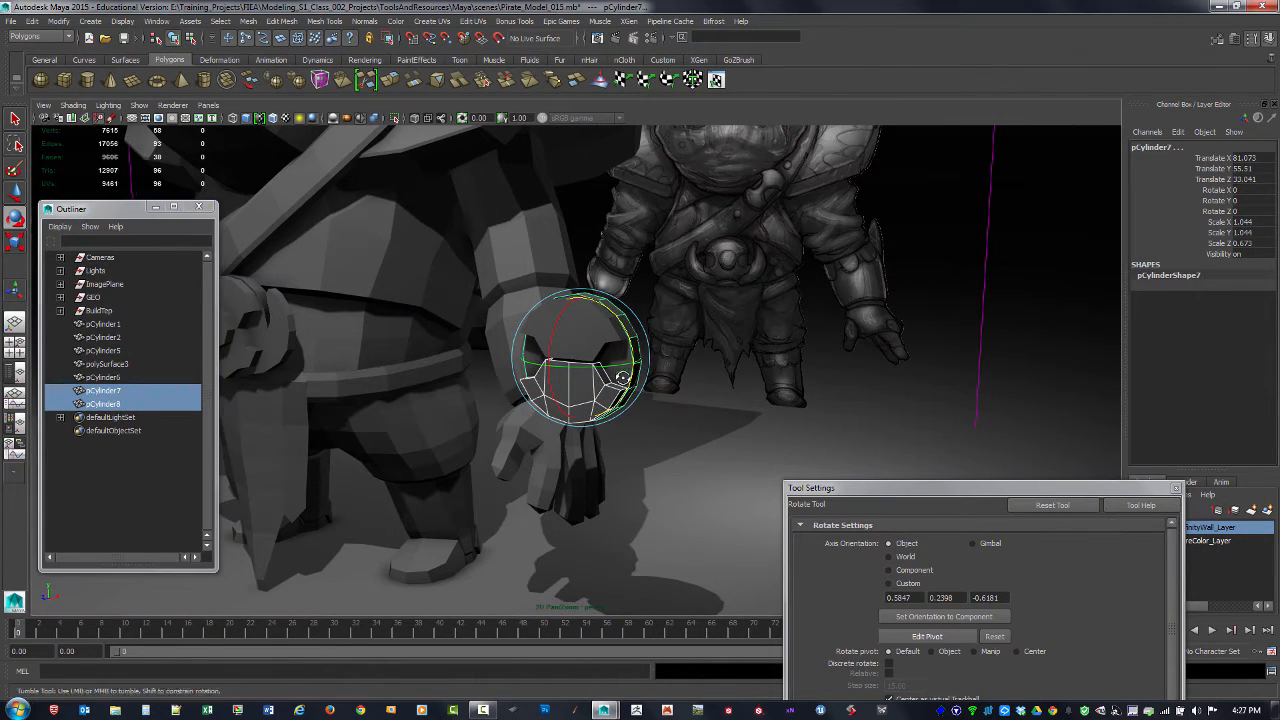
pyautogui.keyDown('alt'); pyautogui.moveTo(622, 377); pyautogui.dragTo(603, 348); pyautogui.keyUp('alt')
pyautogui.press('q')
pyautogui.keyDown('shift'); pyautogui.click(594, 341); pyautogui.keyUp('shift')
pyautogui.keyDown('alt'); pyautogui.moveTo(619, 354); pyautogui.dragTo(520, 318, button='right'); pyautogui.keyUp('alt')
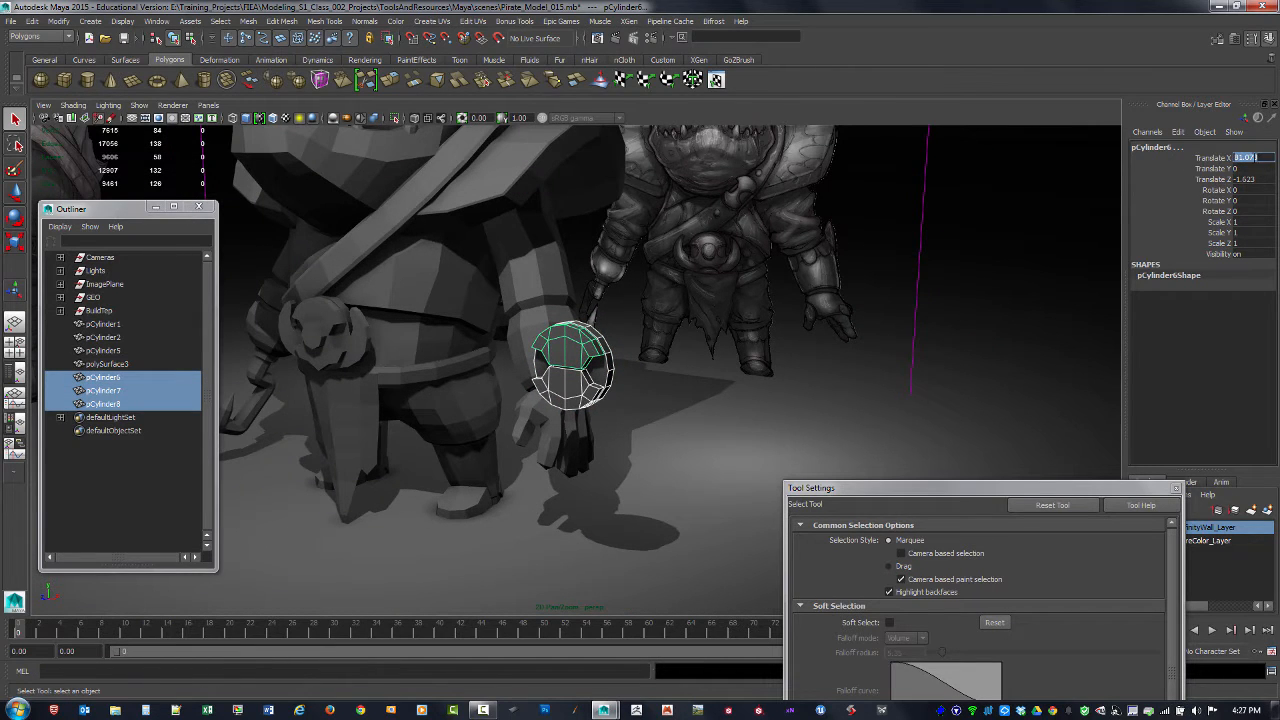
pyautogui.press('Return')
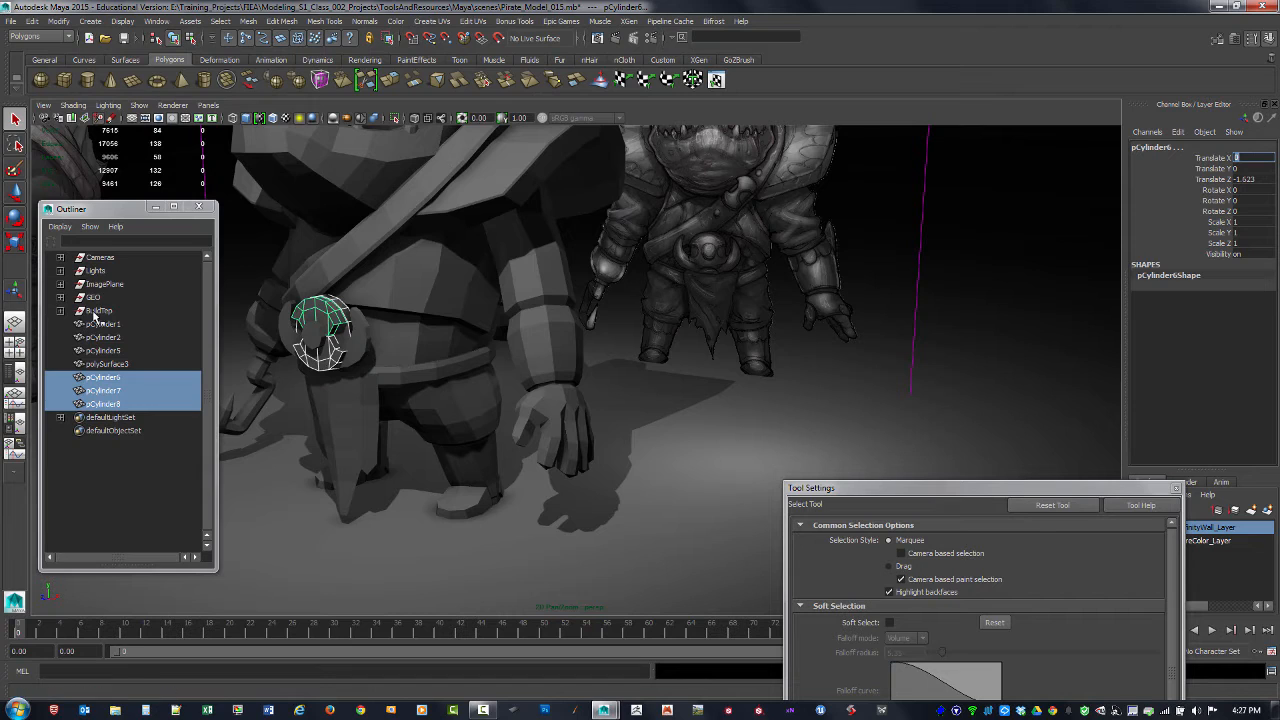
# Step: Combine the upper and lower notched halves into one mesh and delete its construction history
pyautogui.click(108, 391)
pyautogui.press('Up')
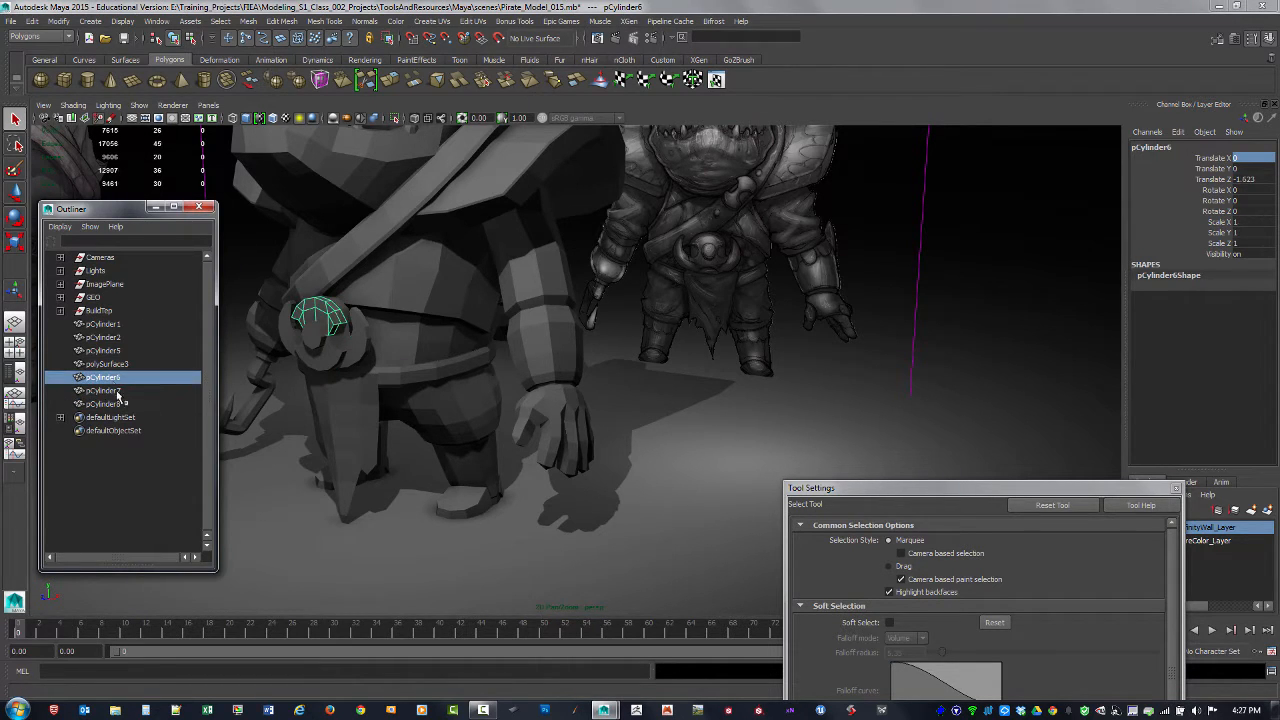
pyautogui.keyDown('ctrl'); pyautogui.click(110, 404); pyautogui.keyUp('ctrl')
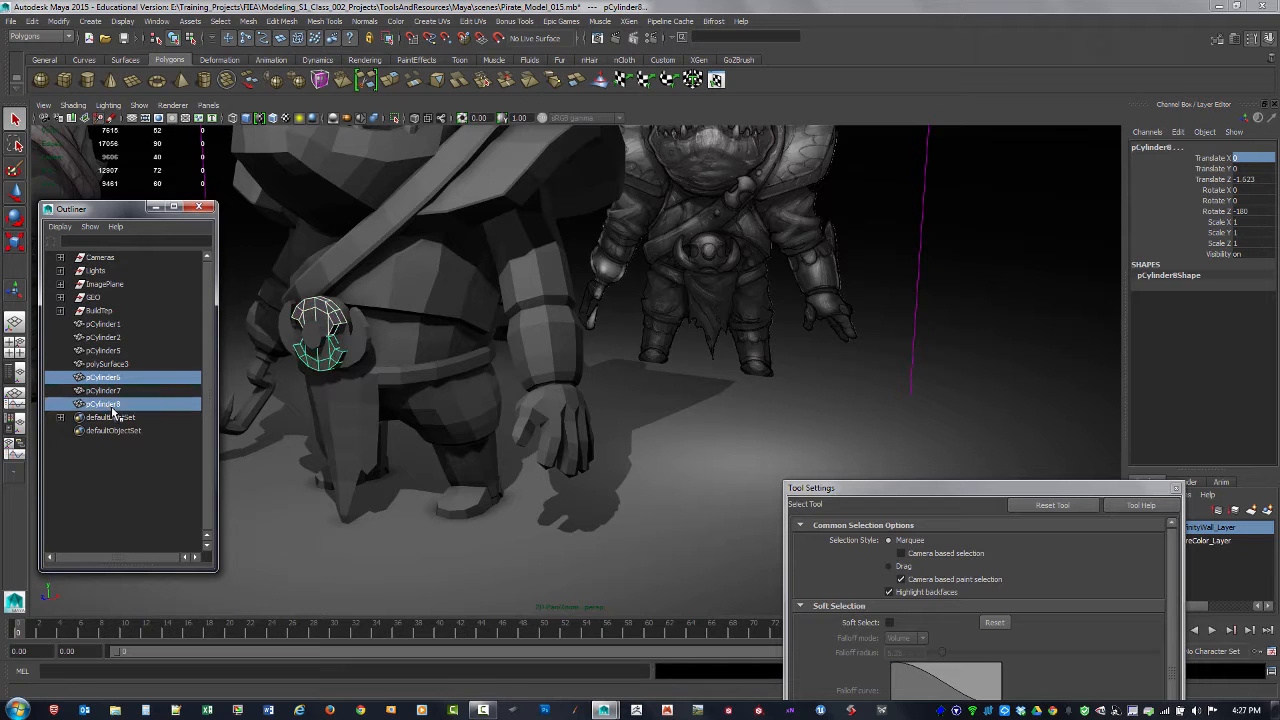
pyautogui.click(285, 20)
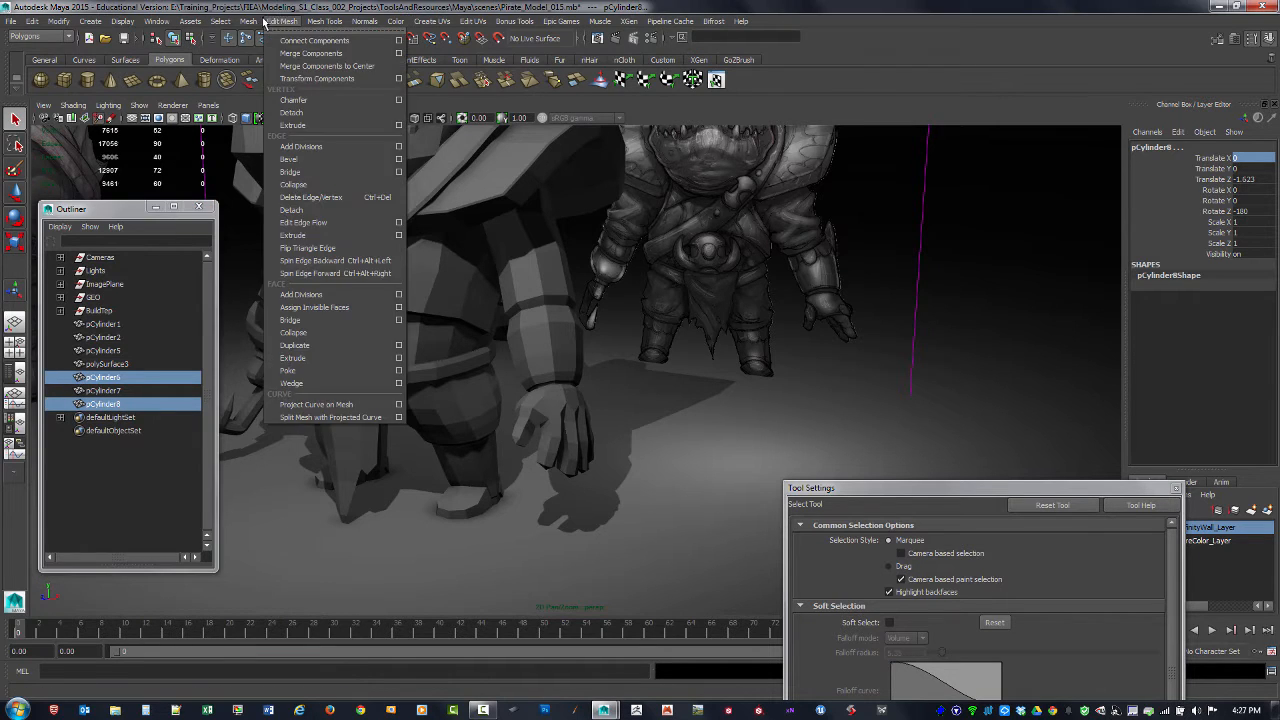
pyautogui.click(268, 60)
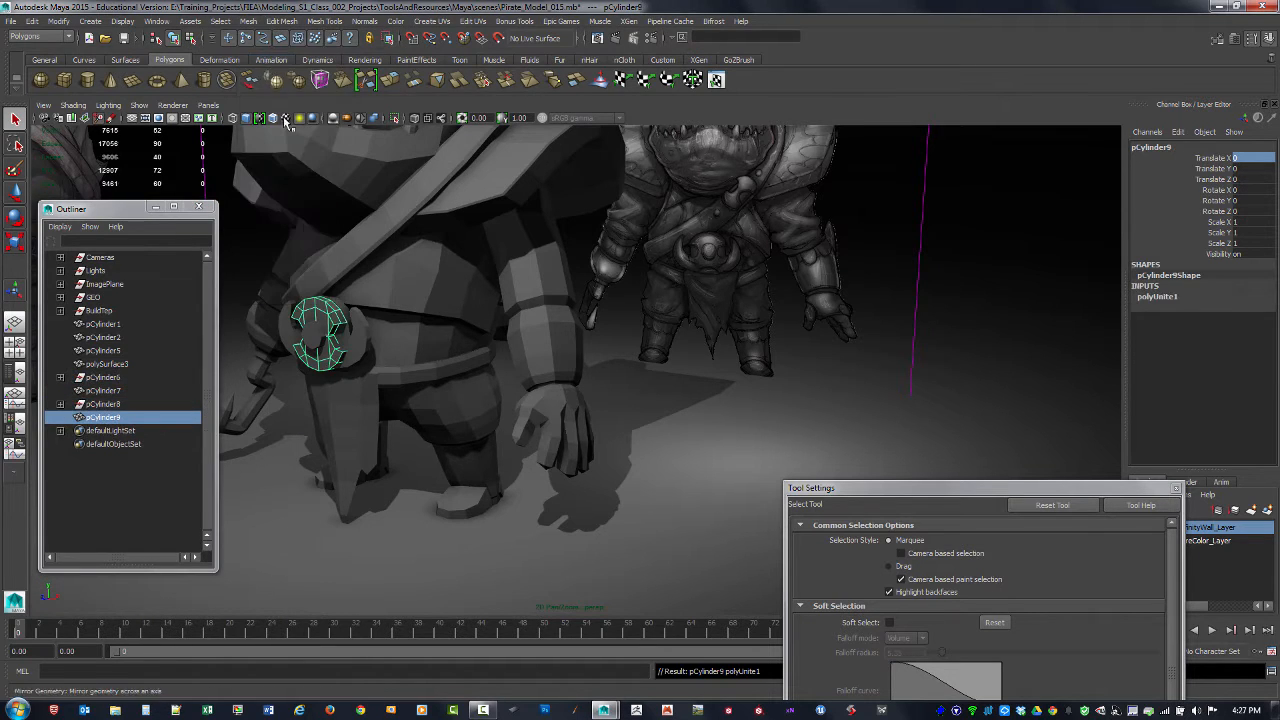
pyautogui.hotkey('alt', 'shift', 'd')
# Step: Center the pivot of the combined notched mesh and move it along X, clear of the character
pyautogui.press('w')
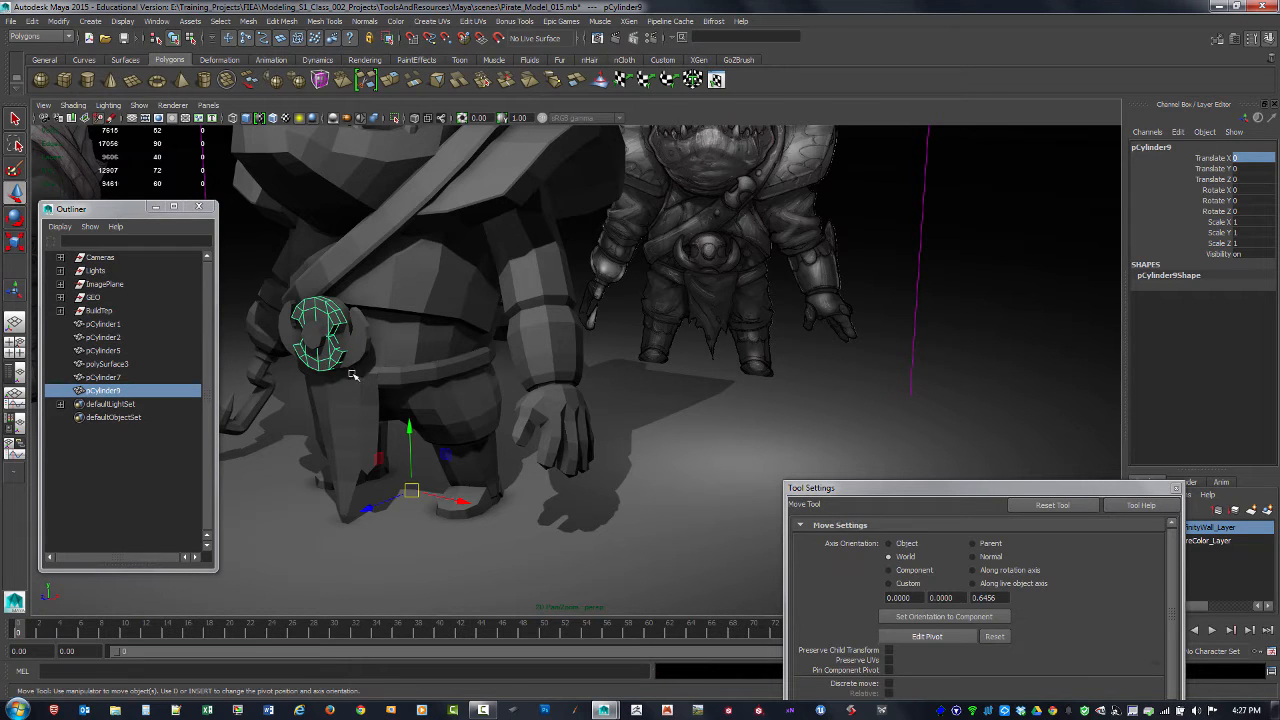
pyautogui.keyDown('alt'); pyautogui.moveTo(353, 373); pyautogui.dragTo(368, 374); pyautogui.keyUp('alt')
pyautogui.click(57, 21)
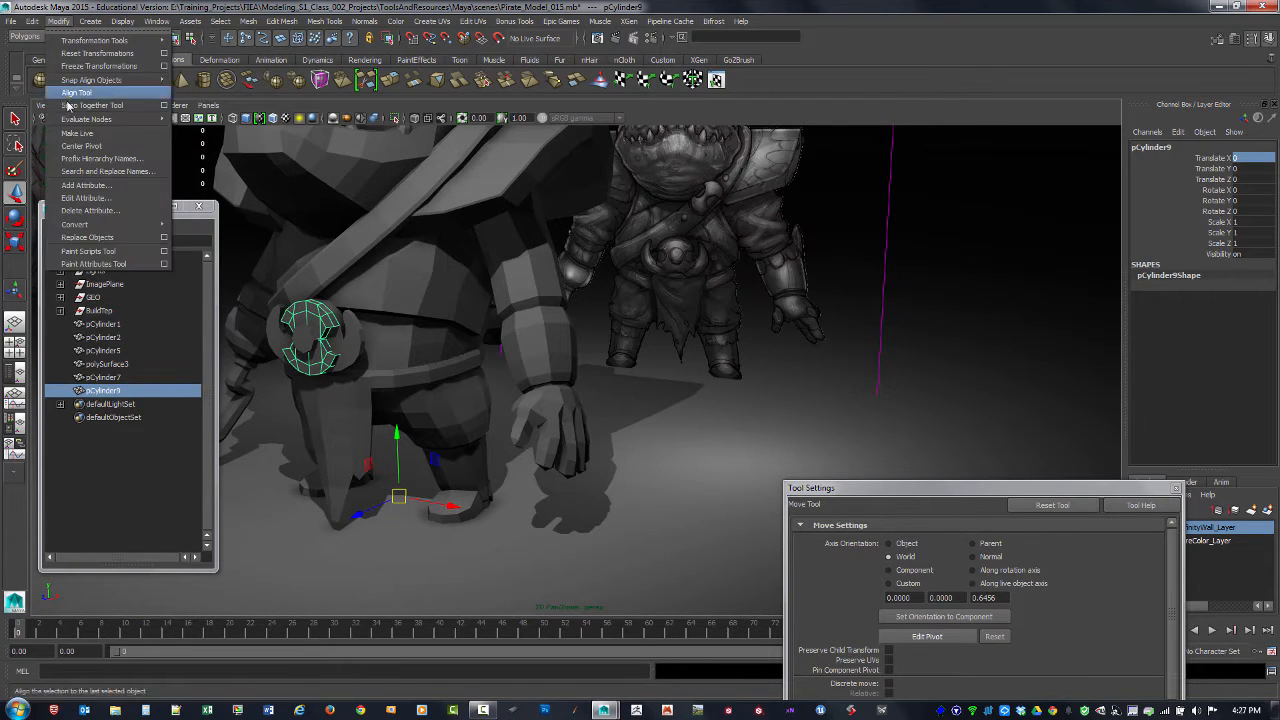
pyautogui.click(73, 145)
pyautogui.moveTo(355, 343); pyautogui.dragTo(735, 420)
pyautogui.press('f')
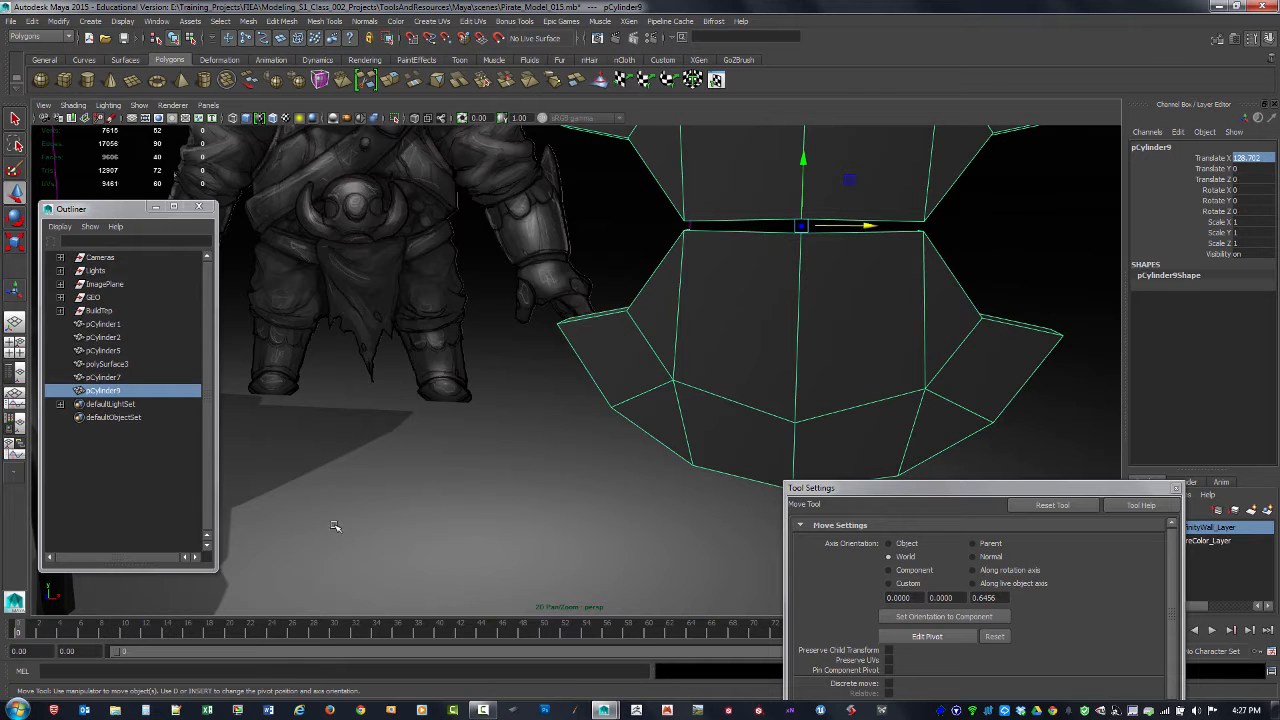
# Step: Select all vertices along the gap between the notched mesh's two halves and open the Merge Vertices options
pyautogui.keyDown('alt'); pyautogui.moveTo(787, 379); pyautogui.dragTo(434, 389, button='right'); pyautogui.keyUp('alt')
pyautogui.keyDown('alt'); pyautogui.moveTo(434, 389); pyautogui.dragTo(283, 394); pyautogui.keyUp('alt')
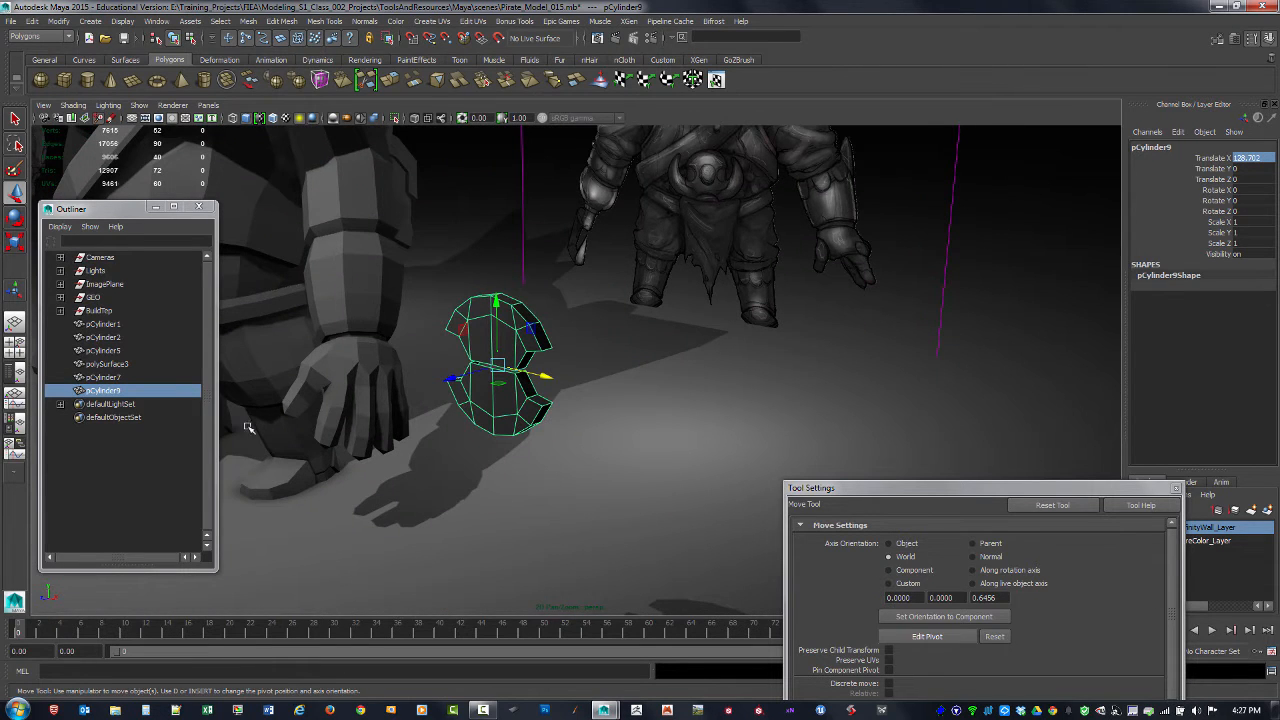
pyautogui.keyDown('alt'); pyautogui.moveTo(283, 445); pyautogui.dragTo(537, 420); pyautogui.keyUp('alt')
pyautogui.keyDown('alt'); pyautogui.moveTo(690, 382); pyautogui.dragTo(406, 400, button='middle'); pyautogui.keyUp('alt')
pyautogui.keyDown('alt'); pyautogui.moveTo(406, 400); pyautogui.dragTo(680, 454, button='right'); pyautogui.keyUp('alt')
pyautogui.keyDown('alt'); pyautogui.moveTo(459, 397); pyautogui.dragTo(521, 387); pyautogui.keyUp('alt')
pyautogui.press('F9')
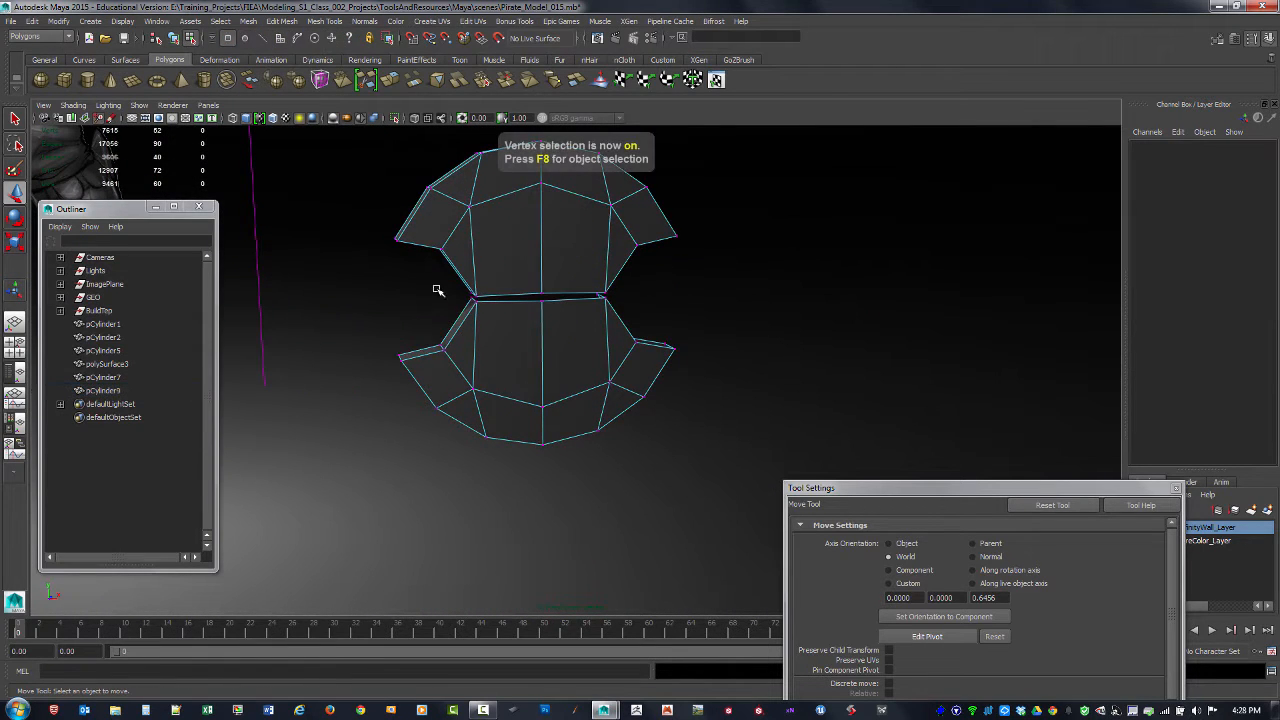
pyautogui.keyDown('alt'); pyautogui.moveTo(614, 314); pyautogui.dragTo(591, 343); pyautogui.keyUp('alt')
pyautogui.keyDown('shift'); pyautogui.rightClick(568, 349); pyautogui.keyUp('shift')
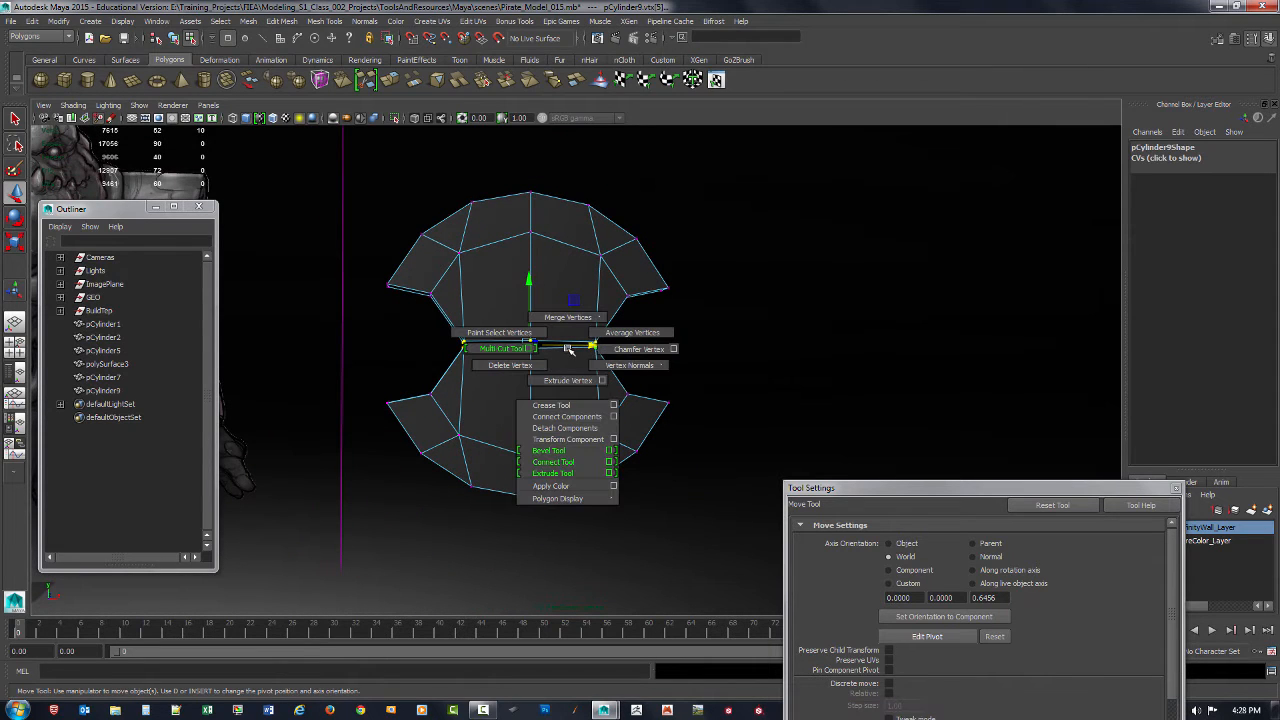
pyautogui.moveTo(568, 349)
pyautogui.keyDown('shift'); pyautogui.mouseDown(button='right')
pyautogui.moveTo(567, 319)
pyautogui.moveTo(665, 300)
pyautogui.mouseUp(button='right'); pyautogui.keyUp('shift')
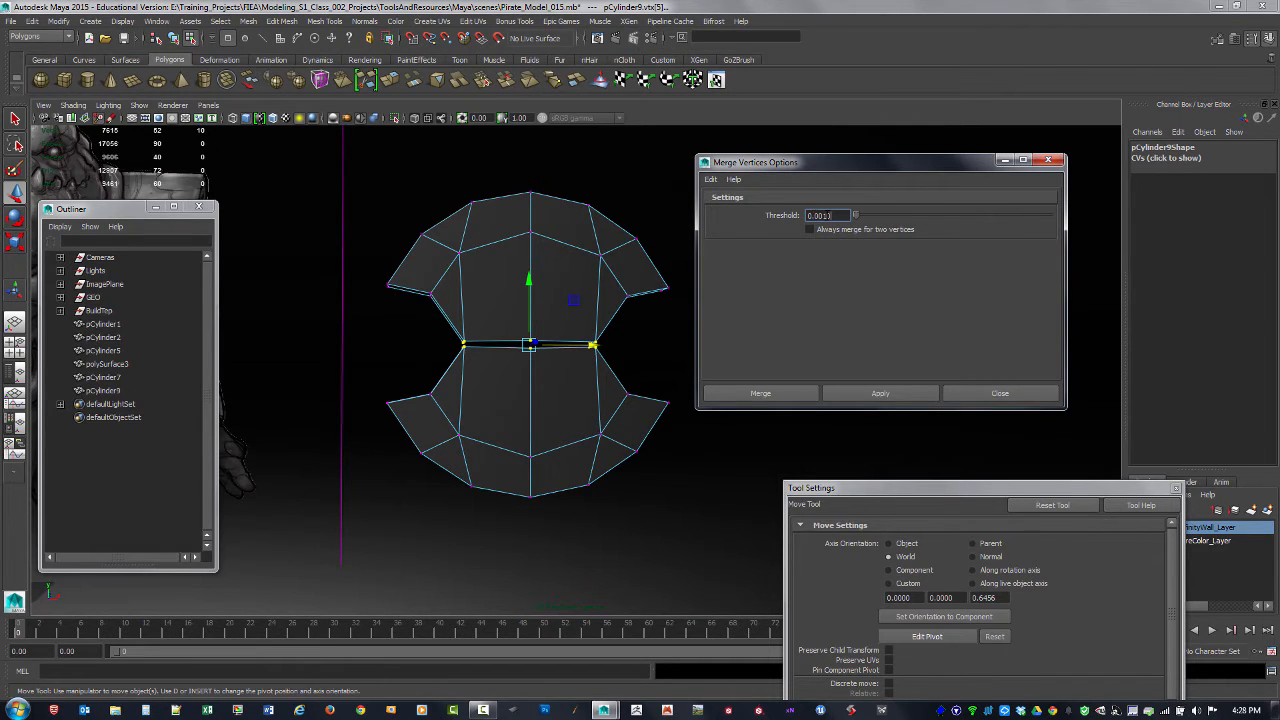
# Step: Try to merge the vertices along the gap, raising the merge threshold to 0.01, 0.1 and finally 1
pyautogui.write('1')
pyautogui.click(859, 393)
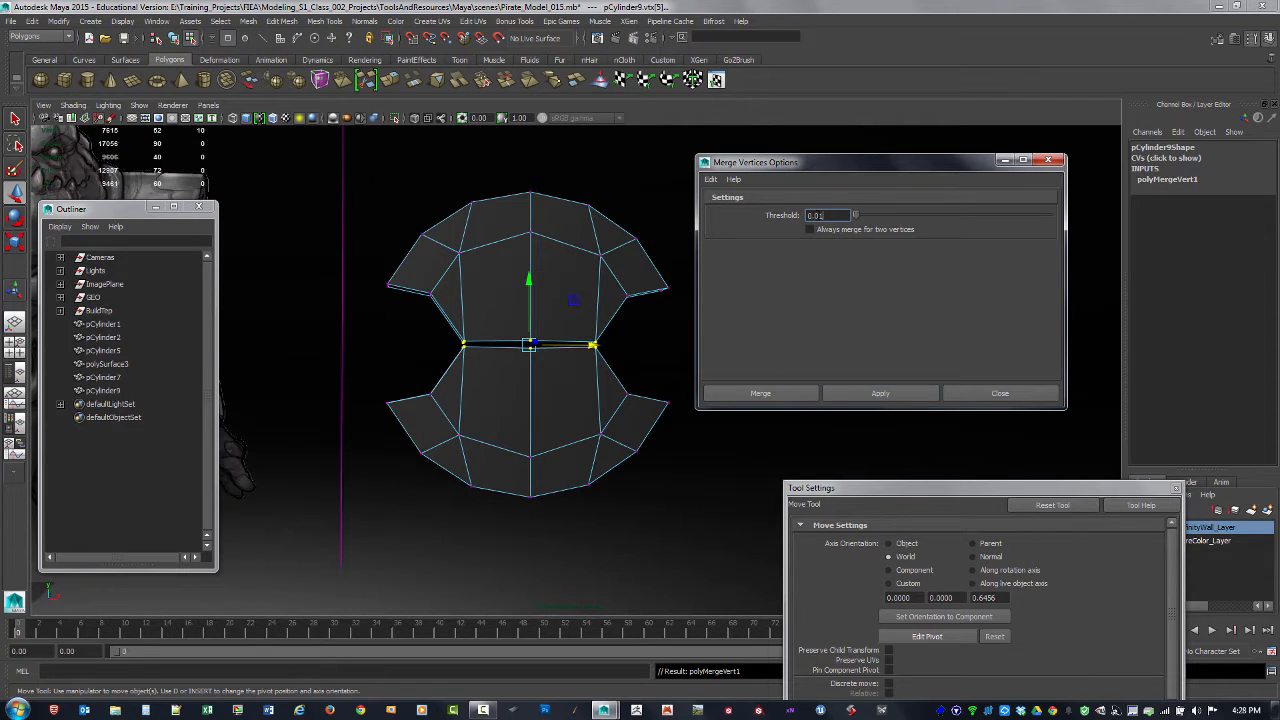
pyautogui.click(856, 393)
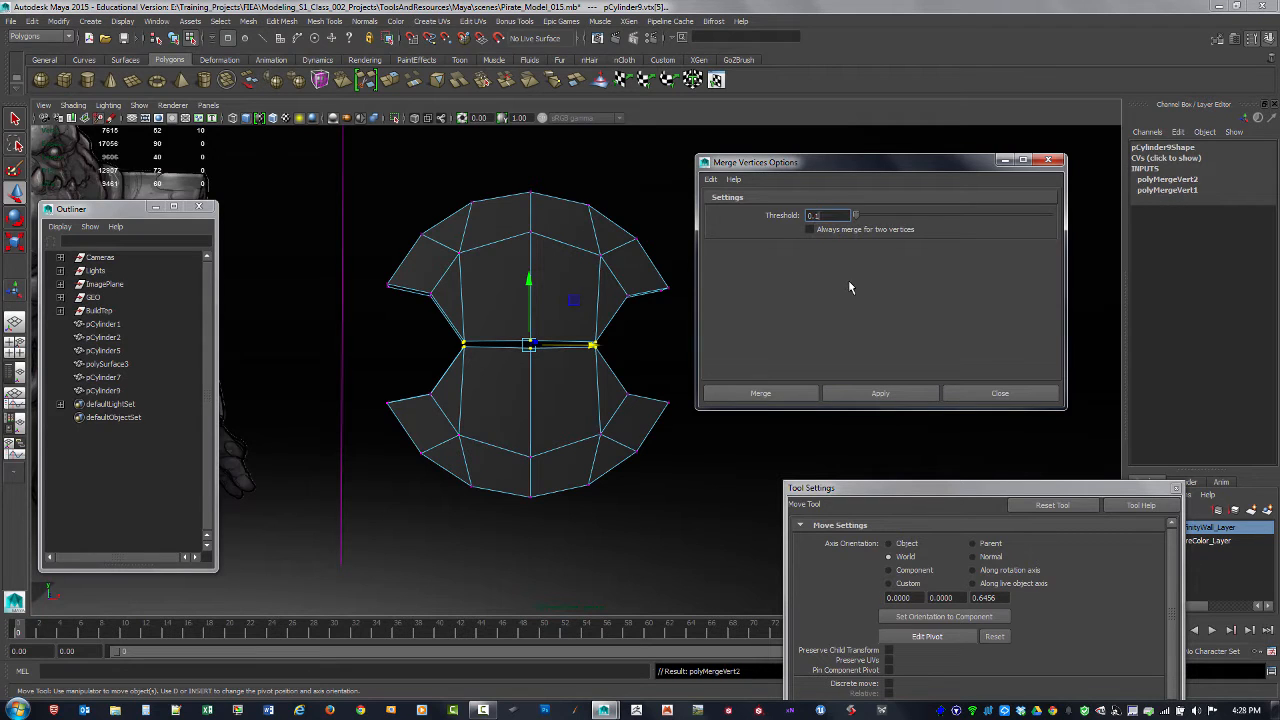
pyautogui.click(851, 399)
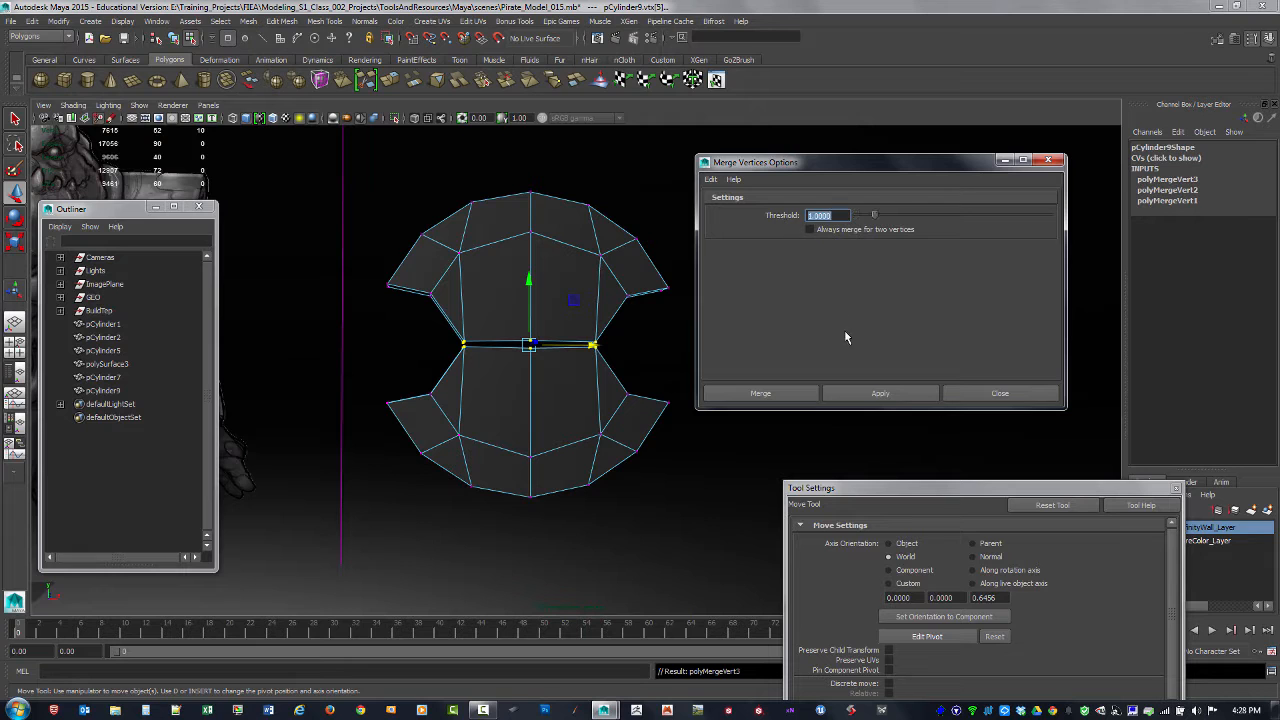
pyautogui.click(854, 393)
# Step: Examine the merged seam's front and back corner vertices up close and undo the last vertex merge
pyautogui.keyDown('alt'); pyautogui.moveTo(525, 379); pyautogui.dragTo(463, 373, button='middle'); pyautogui.keyUp('alt')
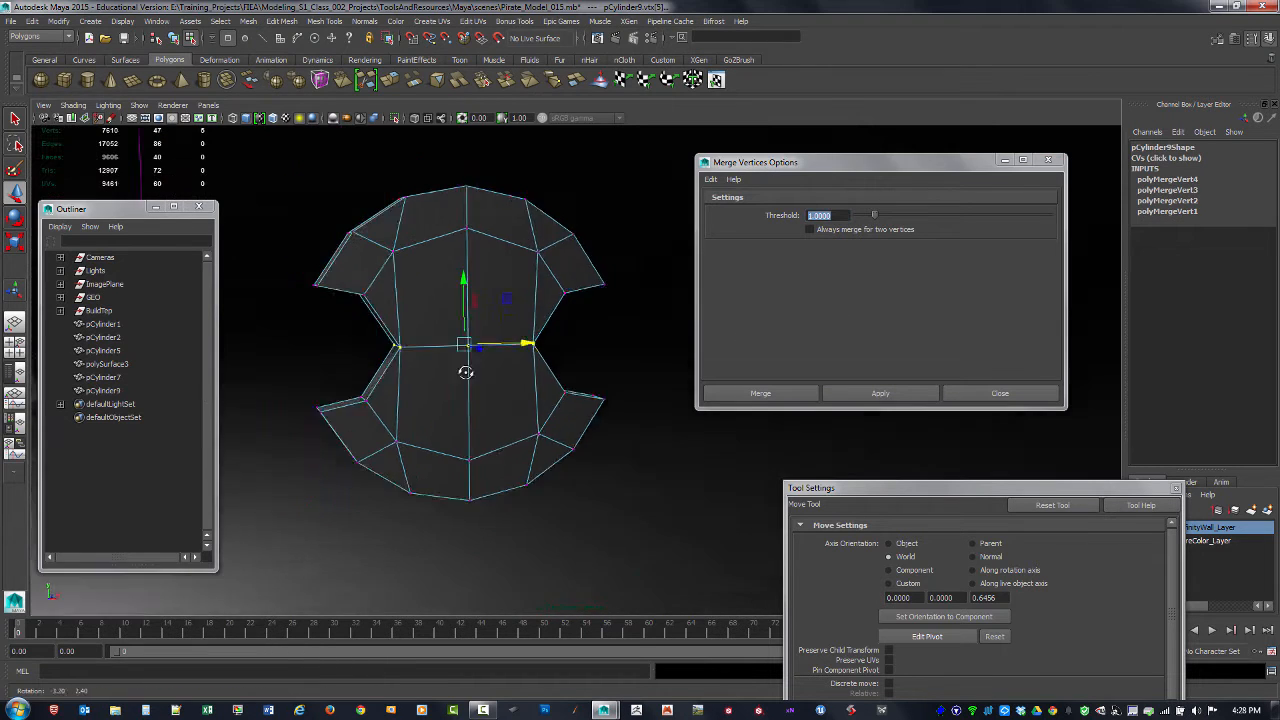
pyautogui.keyDown('alt'); pyautogui.moveTo(466, 371); pyautogui.dragTo(528, 366); pyautogui.keyUp('alt')
pyautogui.keyDown('alt'); pyautogui.moveTo(449, 354); pyautogui.dragTo(591, 395, button='right'); pyautogui.keyUp('alt')
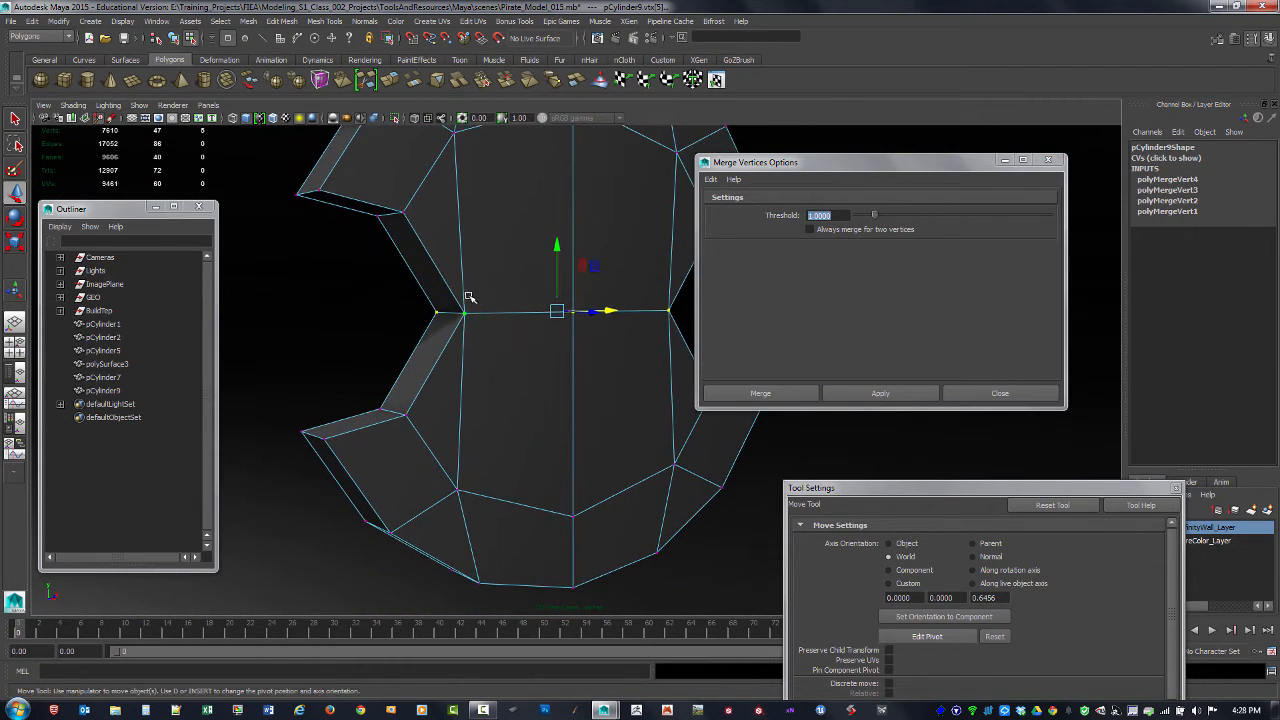
pyautogui.keyDown('alt'); pyautogui.moveTo(468, 297); pyautogui.dragTo(497, 292, button='middle'); pyautogui.keyUp('alt')
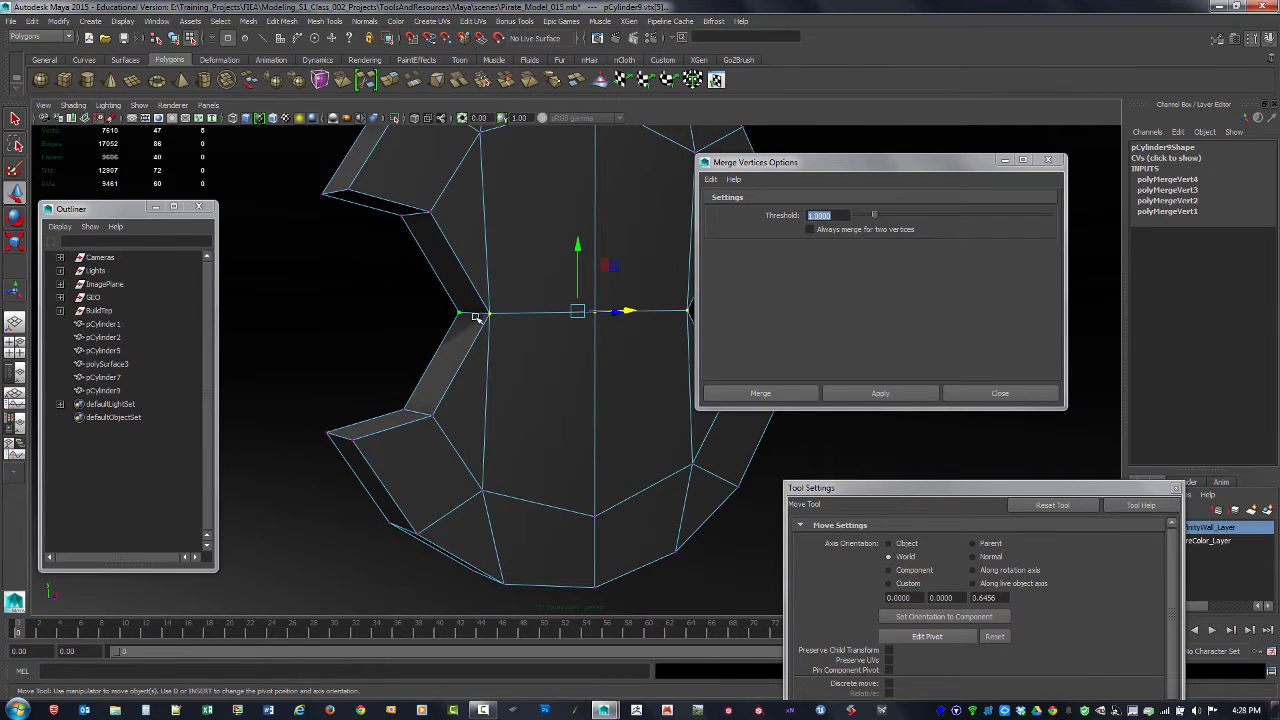
pyautogui.hotkey('ctrl', 'z')
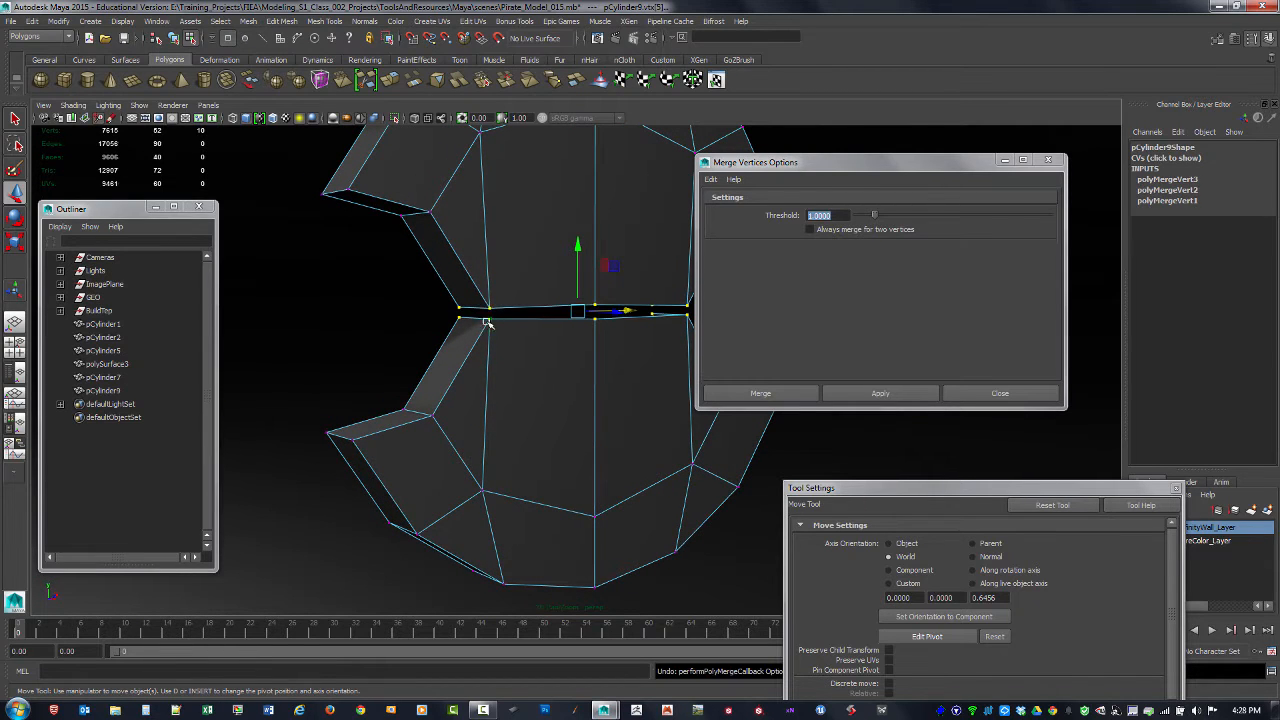
pyautogui.keyDown('alt'); pyautogui.moveTo(497, 316); pyautogui.dragTo(532, 315); pyautogui.keyUp('alt')
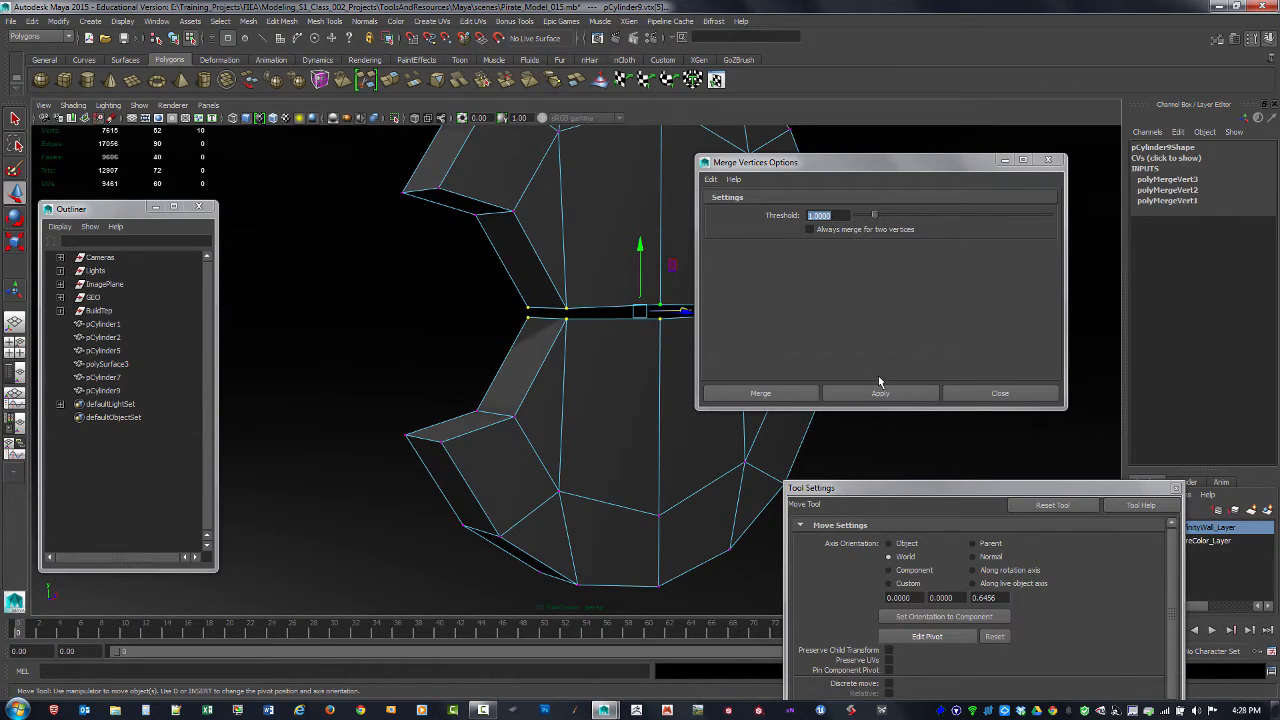
# Step: Try merging the vertices along the notched plate's gap at thresholds 1 and 5, undoing each merge
pyautogui.click(880, 392)
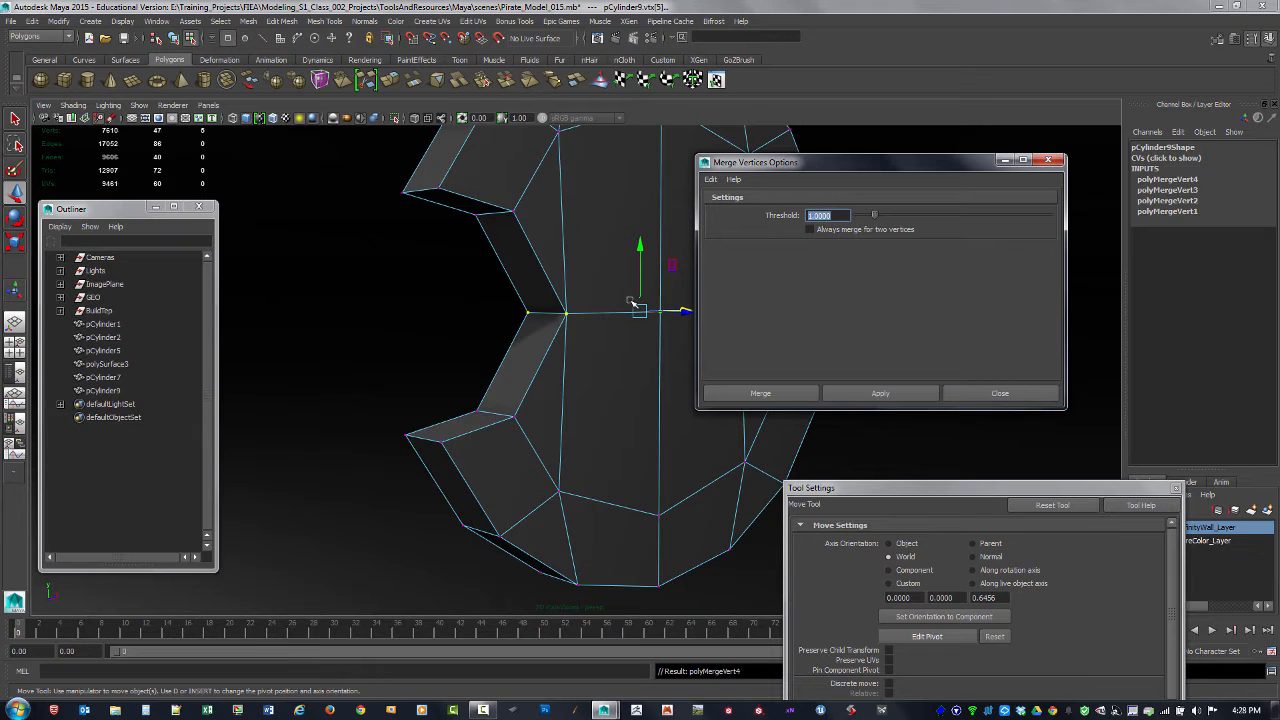
pyautogui.hotkey('ctrl', 'z')
pyautogui.hotkey('ctrl', 'z')
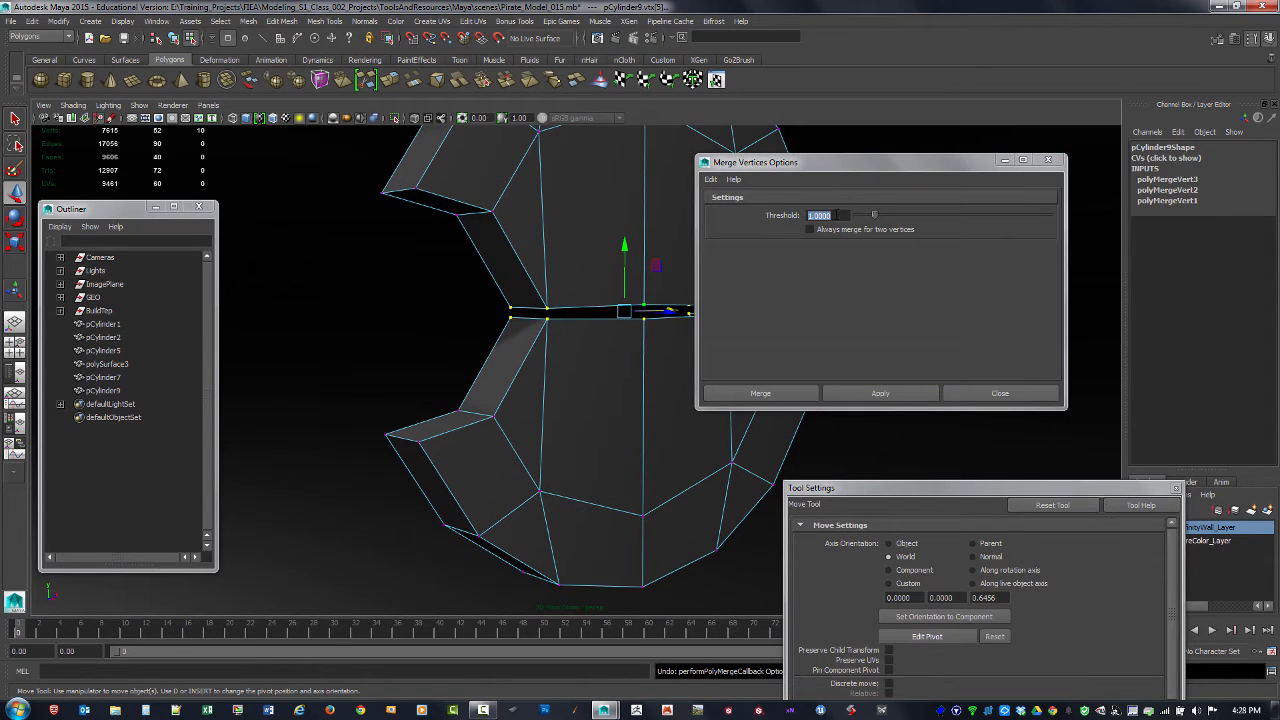
pyautogui.write('5')
pyautogui.press('Return')
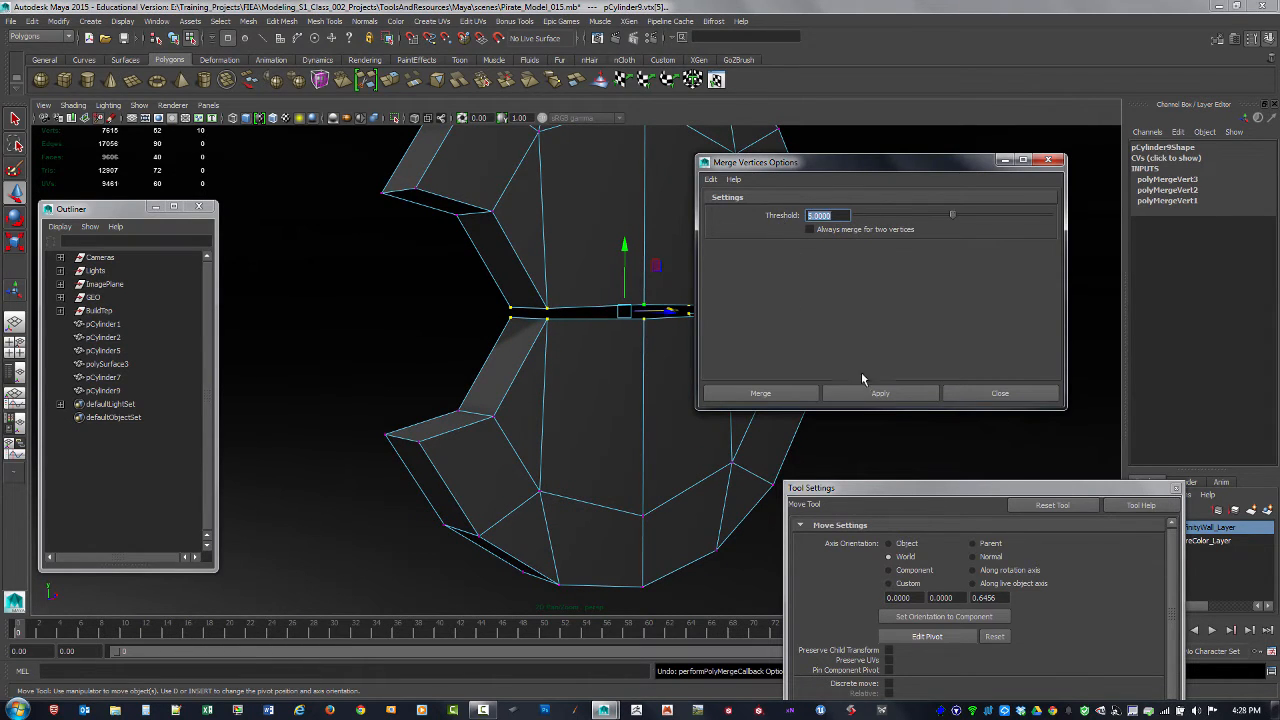
pyautogui.click(870, 393)
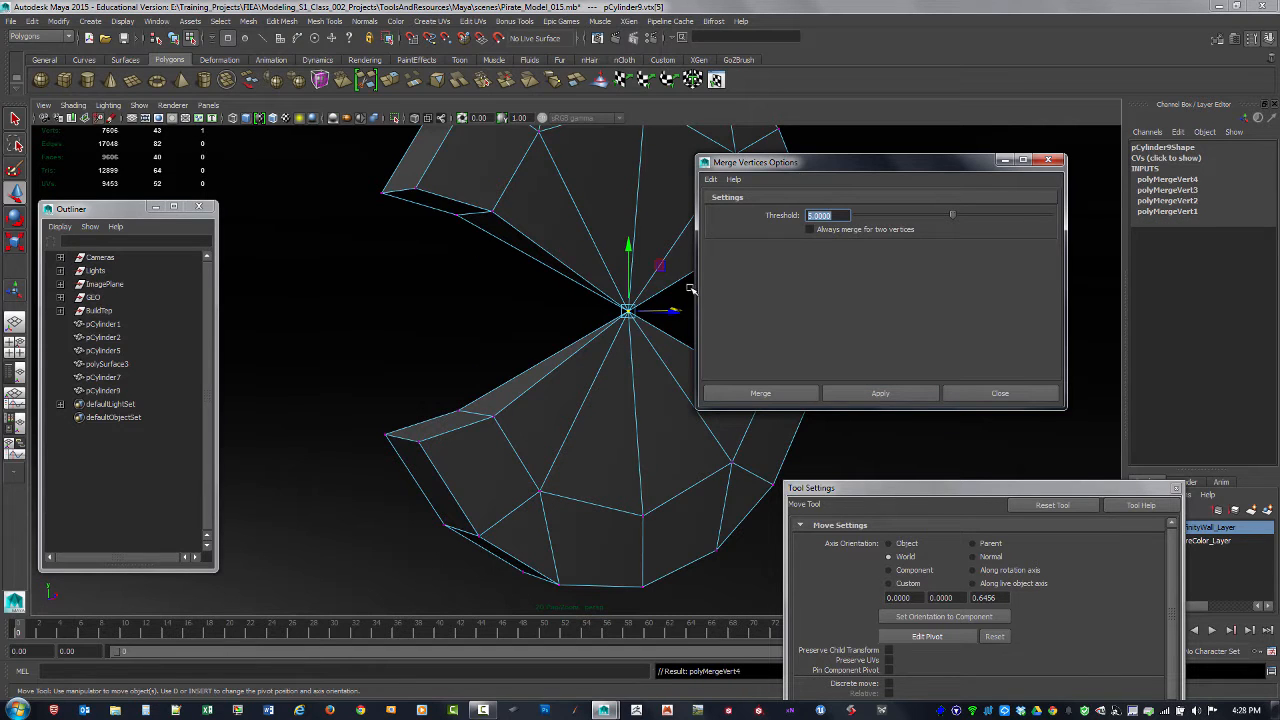
pyautogui.hotkey('ctrl', 'z')
pyautogui.hotkey('ctrl', 'z')
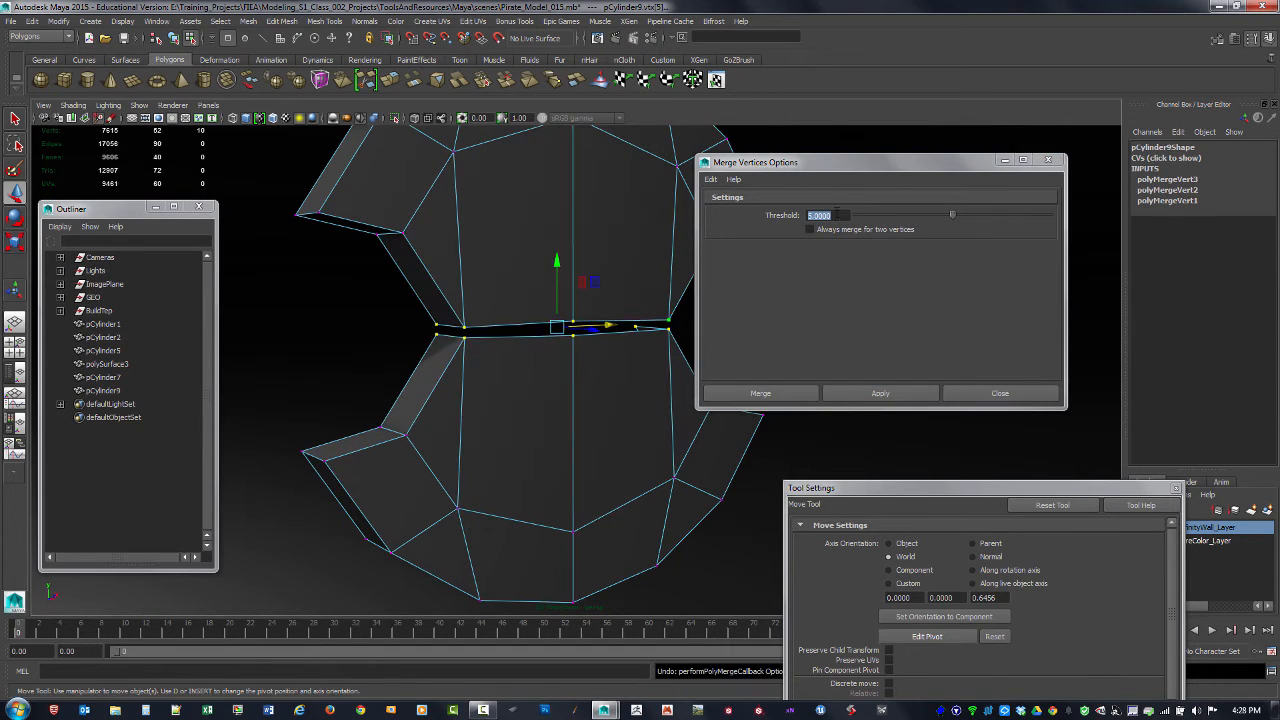
# Step: Try merging the gap vertices at thresholds 2 and 3, undoing the merge after each attempt
pyautogui.write('2')
pyautogui.press('Return')
pyautogui.click(853, 393)
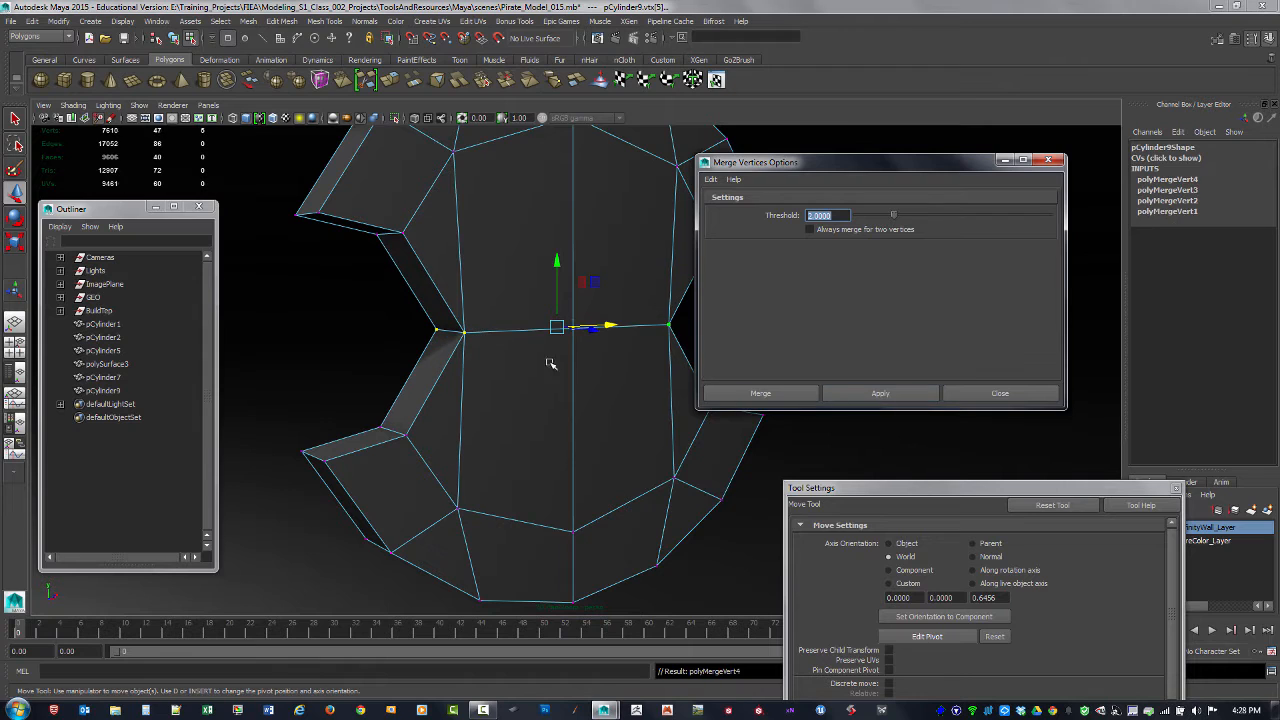
pyautogui.keyDown('alt'); pyautogui.moveTo(474, 357); pyautogui.dragTo(478, 358); pyautogui.keyUp('alt')
pyautogui.hotkey('ctrl', 'z')
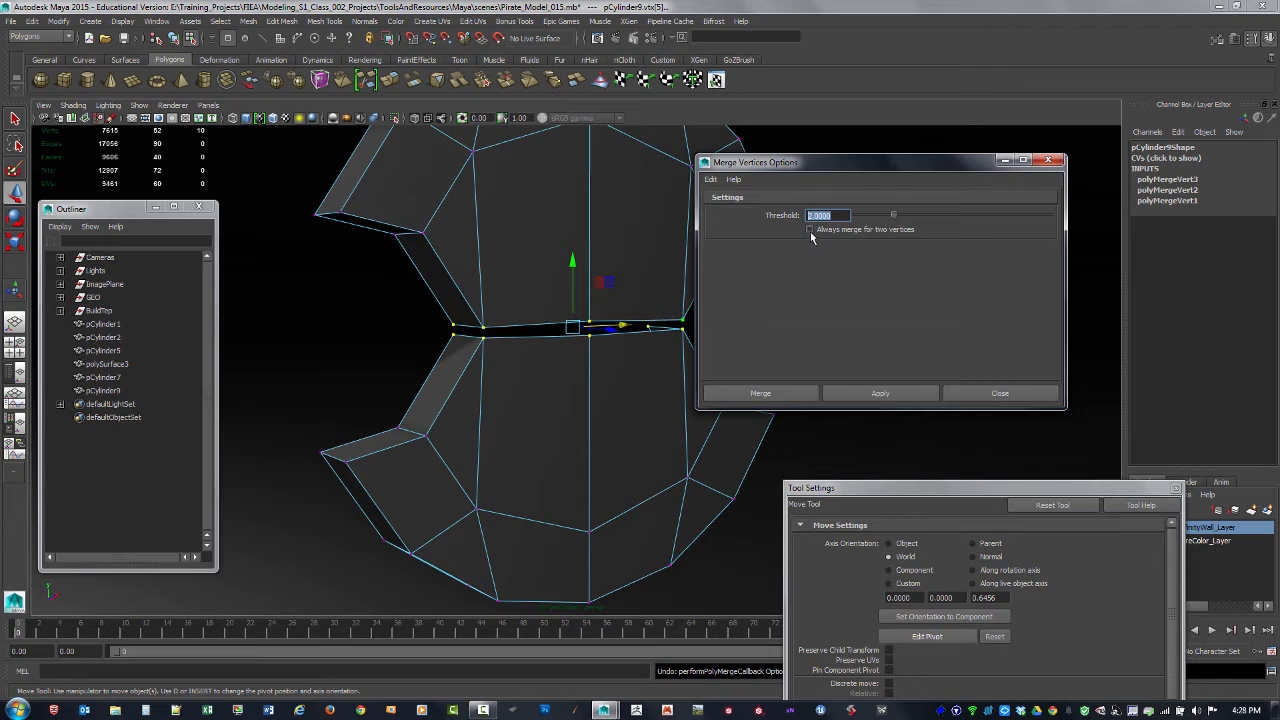
pyautogui.click(871, 396)
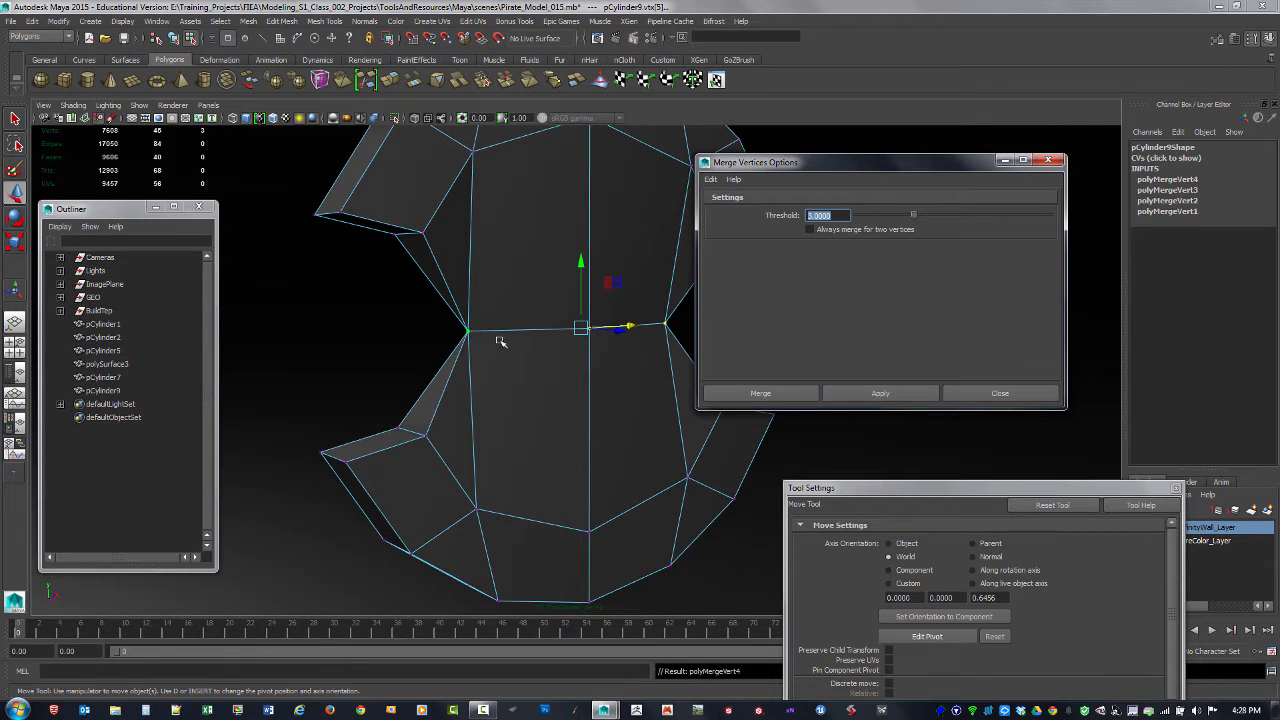
pyautogui.scroll(2, 590, 316)
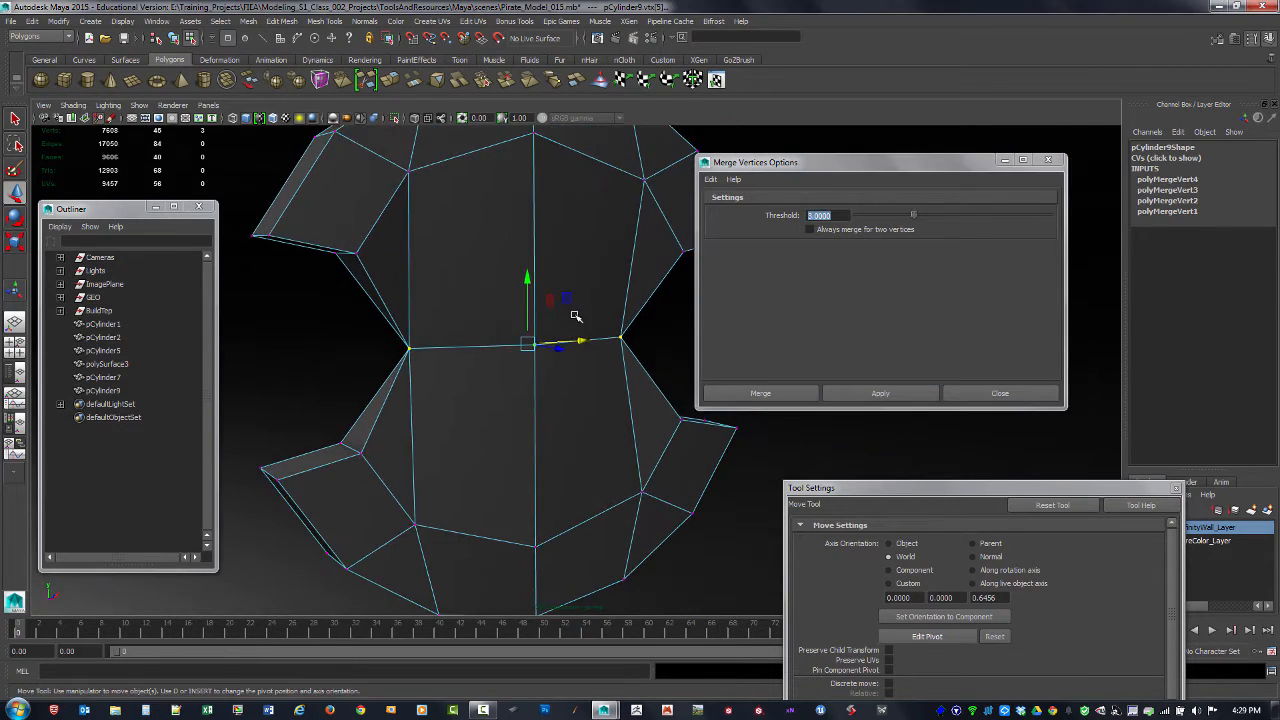
pyautogui.hotkey('ctrl', 'z')
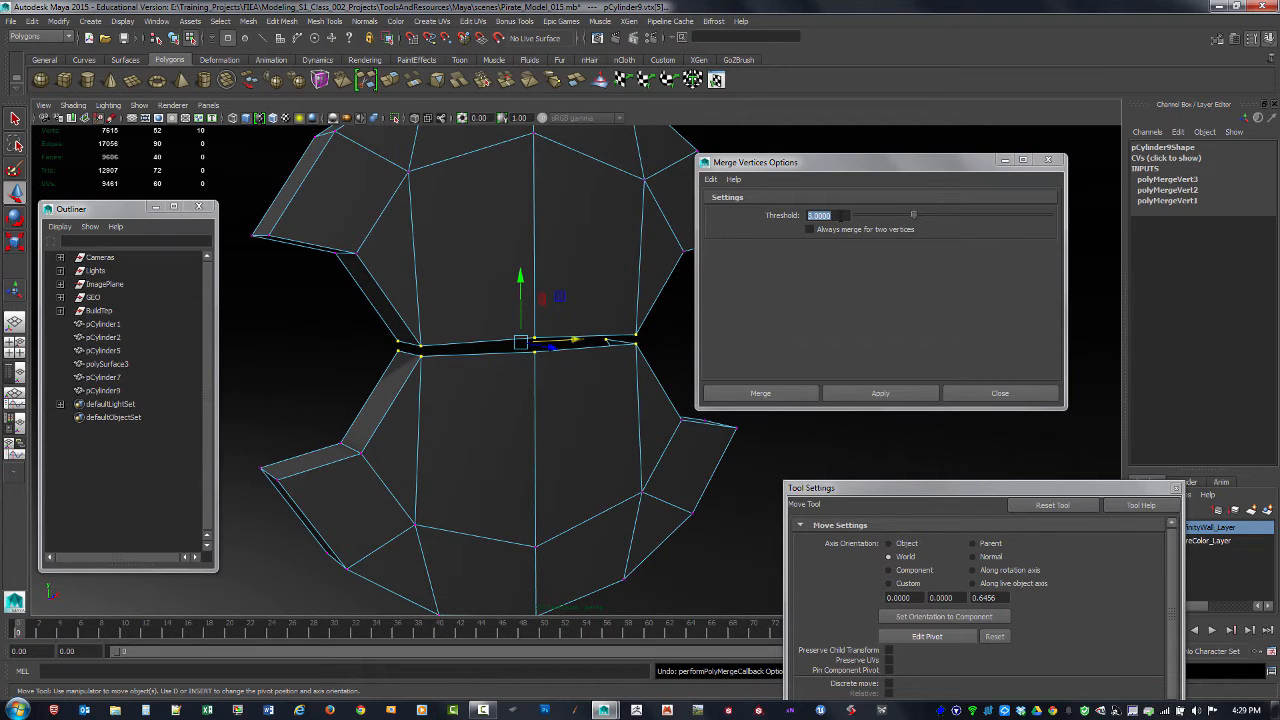
# Step: Merge the gap vertices of the notched plate with a threshold of 2 and close the Merge Vertices options
pyautogui.write('2')
pyautogui.press('Return')
pyautogui.click(874, 396)
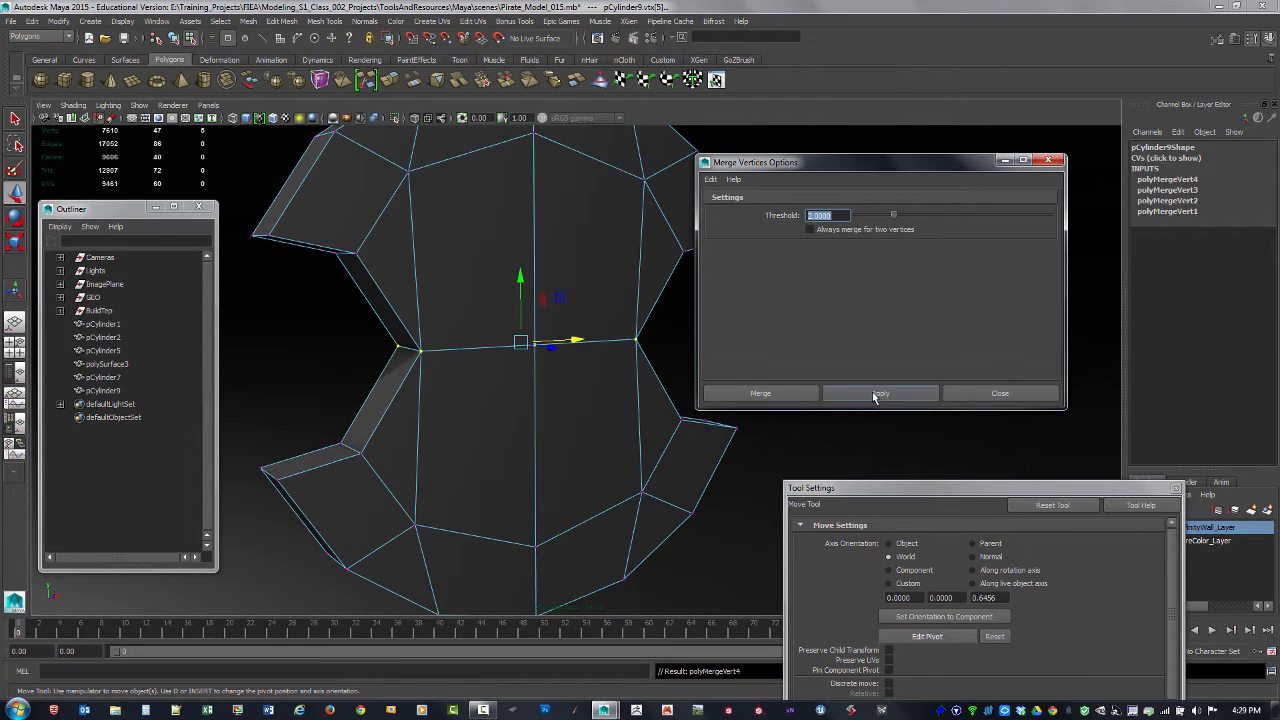
pyautogui.keyDown('alt'); pyautogui.moveTo(590, 348); pyautogui.dragTo(430, 308, button='right'); pyautogui.keyUp('alt')
pyautogui.keyDown('alt'); pyautogui.moveTo(430, 308); pyautogui.dragTo(831, 271); pyautogui.keyUp('alt')
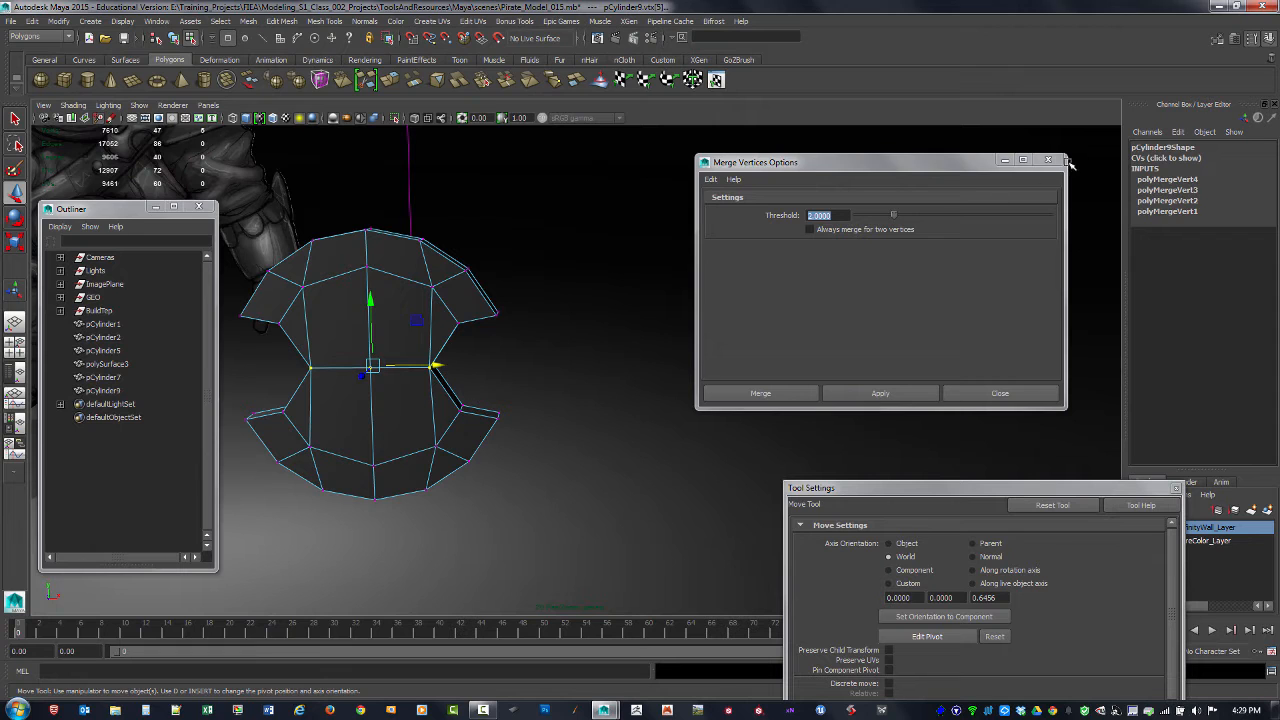
pyautogui.click(1048, 161)
# Step: Return to object selection and delete the construction history of the merged notched plate
pyautogui.keyDown('alt'); pyautogui.moveTo(903, 266); pyautogui.dragTo(715, 255, button='right'); pyautogui.keyUp('alt')
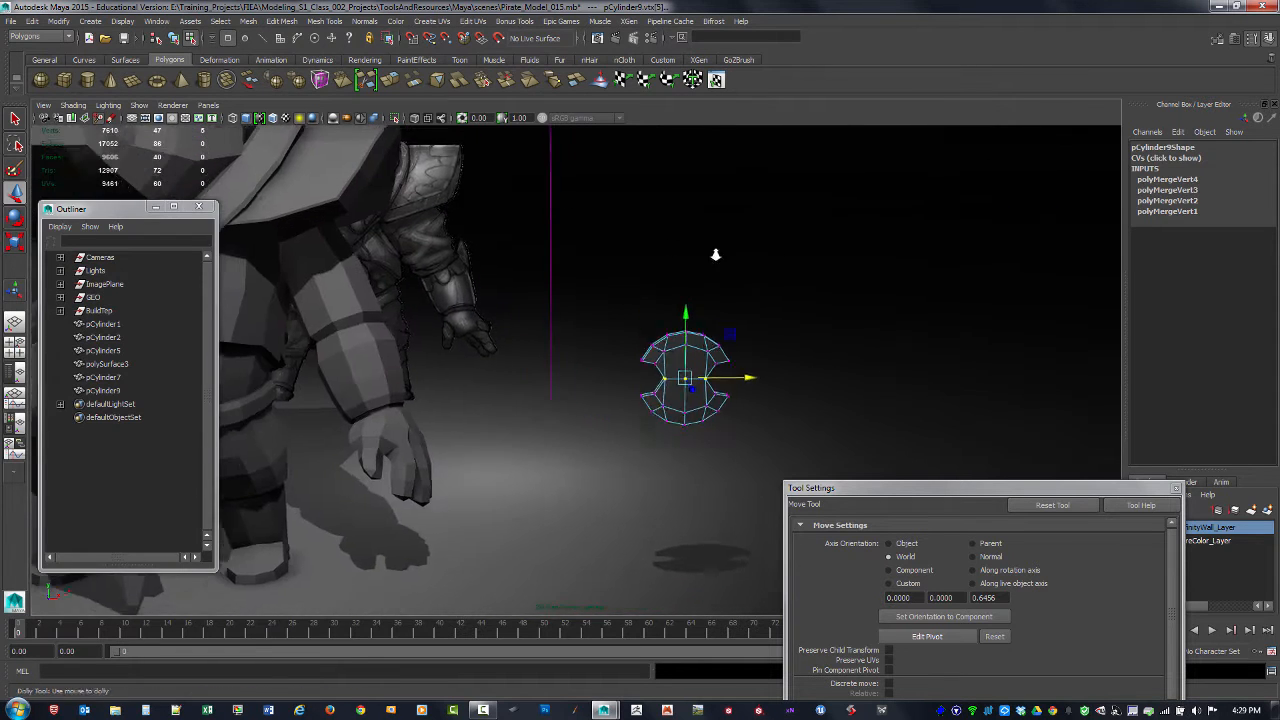
pyautogui.keyDown('alt'); pyautogui.moveTo(715, 255); pyautogui.dragTo(620, 243); pyautogui.keyUp('alt')
pyautogui.press('F8')
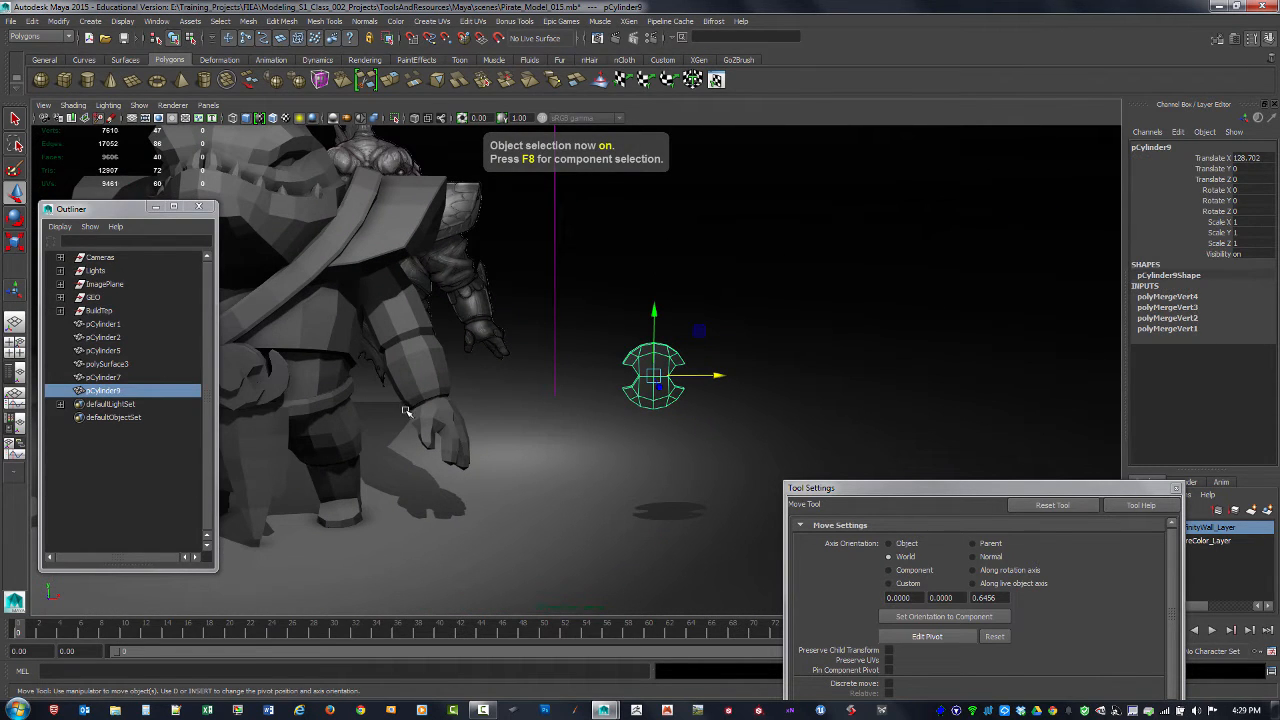
pyautogui.hotkey('alt', 'shift', 'd')
pyautogui.keyDown('alt'); pyautogui.moveTo(379, 403); pyautogui.dragTo(491, 375); pyautogui.keyUp('alt')
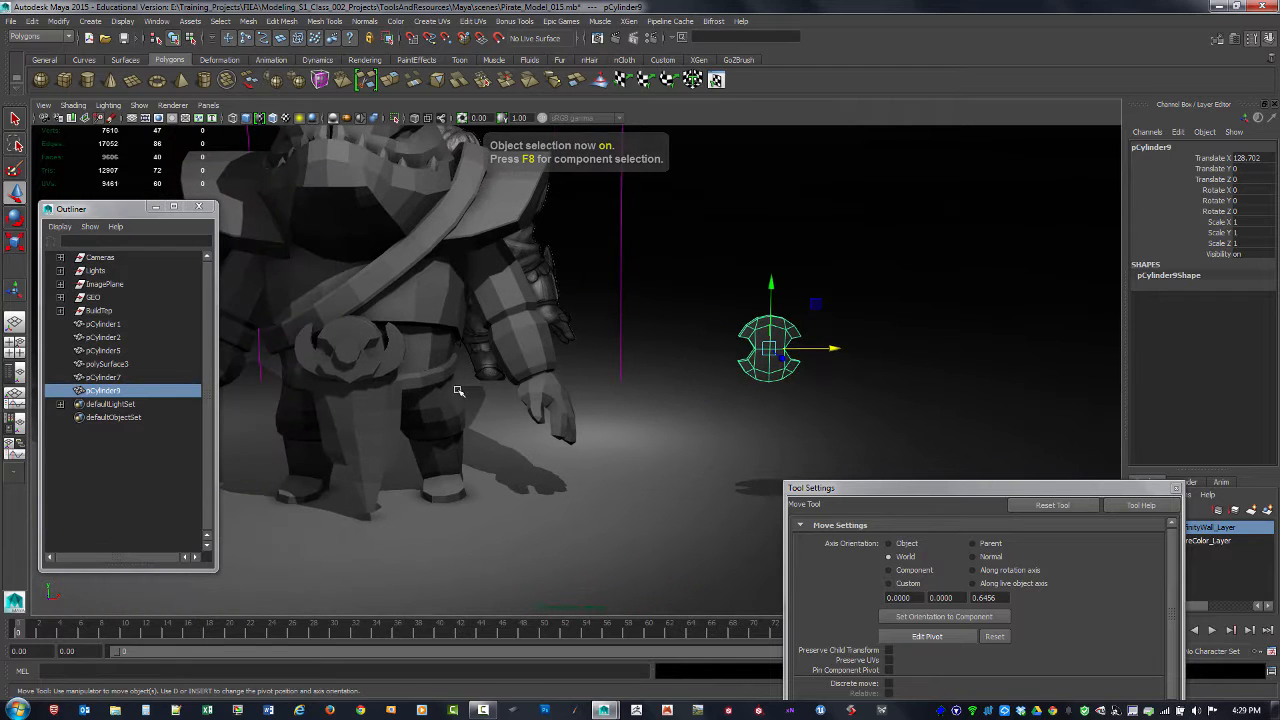
# Step: Set the Translate X of the notched plate (pCylinder9) to 0 to place it back on the character's belt
pyautogui.click(102, 378)
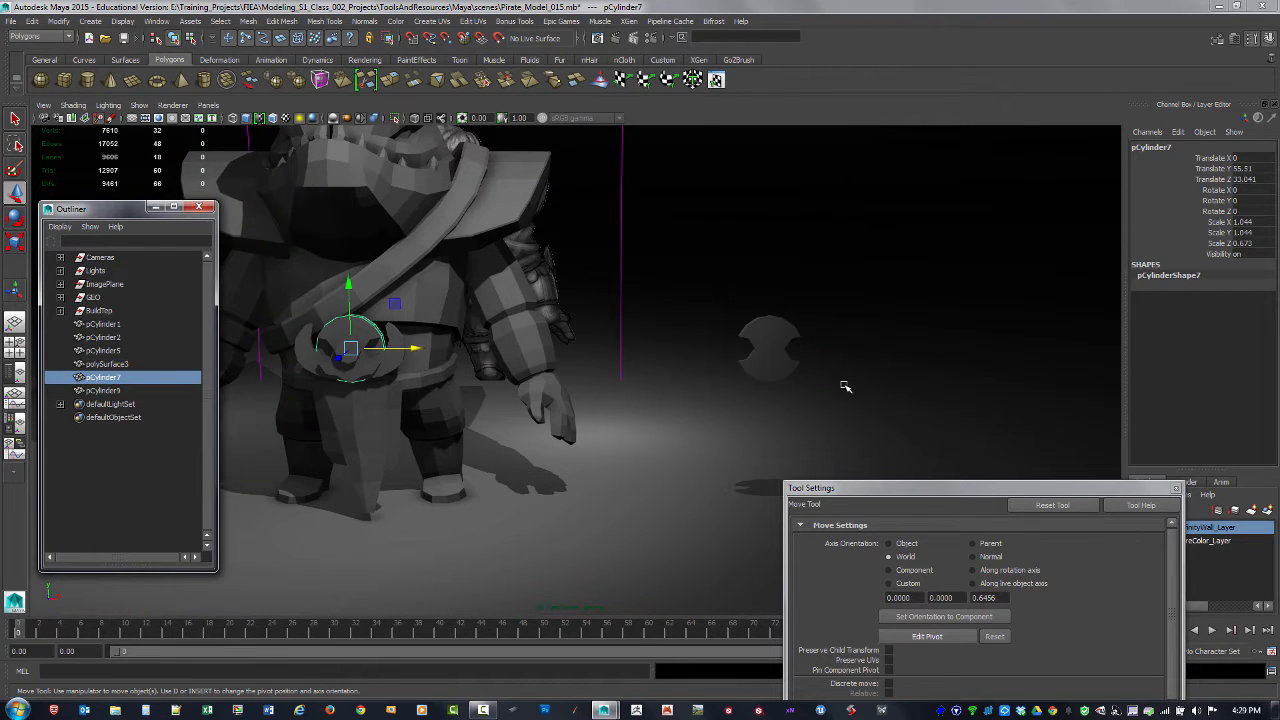
pyautogui.click(785, 357)
pyautogui.click(1251, 158)
pyautogui.write('0')
pyautogui.press('Return')
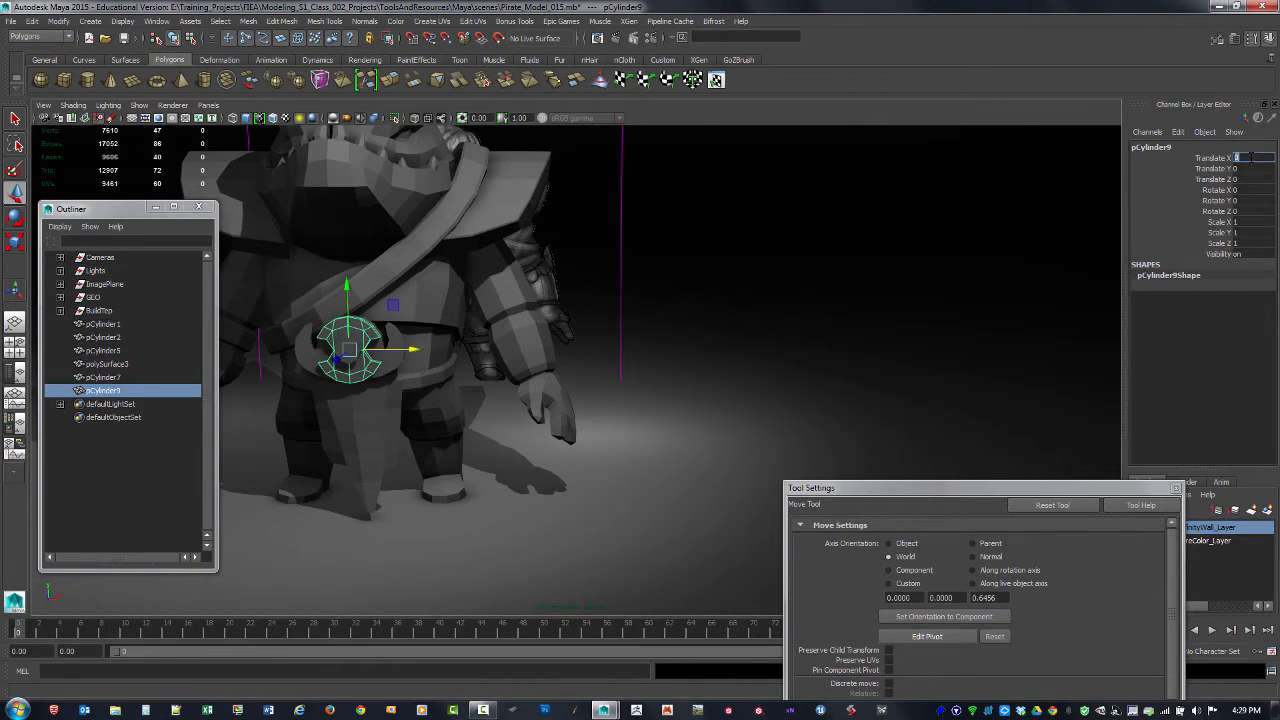
pyautogui.keyDown('alt'); pyautogui.moveTo(503, 247); pyautogui.dragTo(742, 233, button='middle'); pyautogui.keyUp('alt')
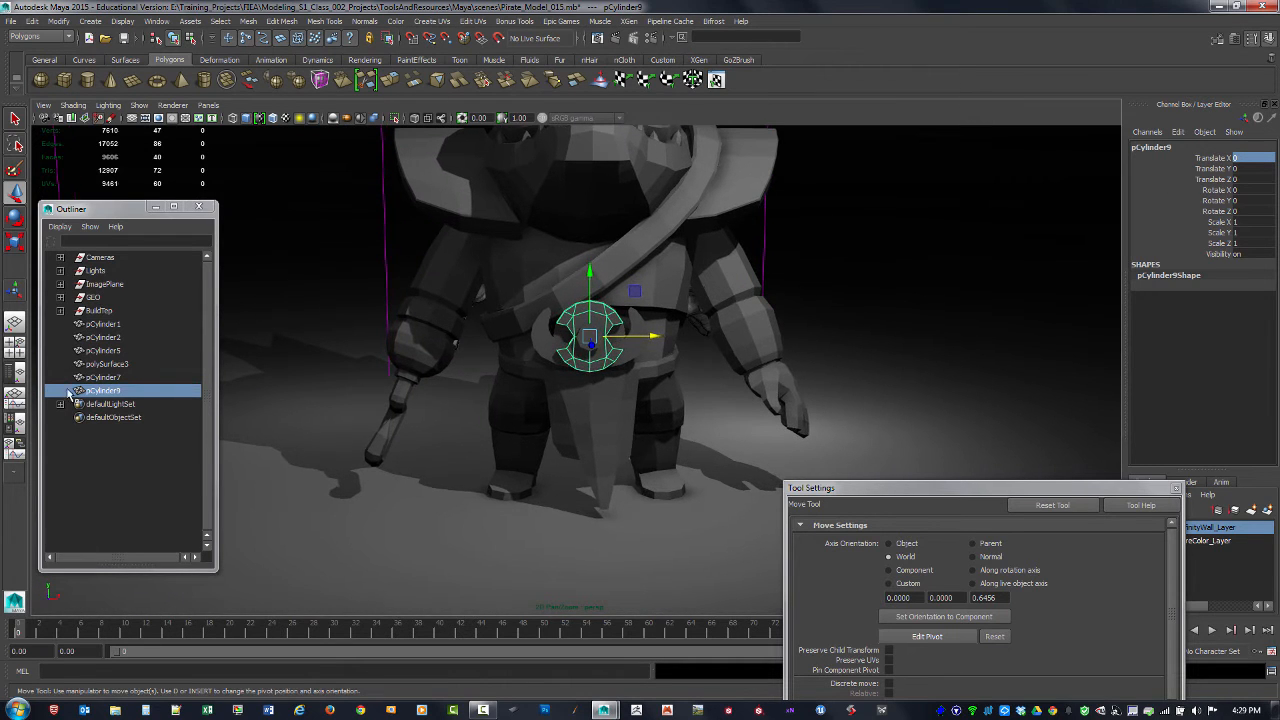
# Step: Select pCylinder7 and pCylinder9 together and move them along X to about 110.7, clear of the character
pyautogui.click(109, 378)
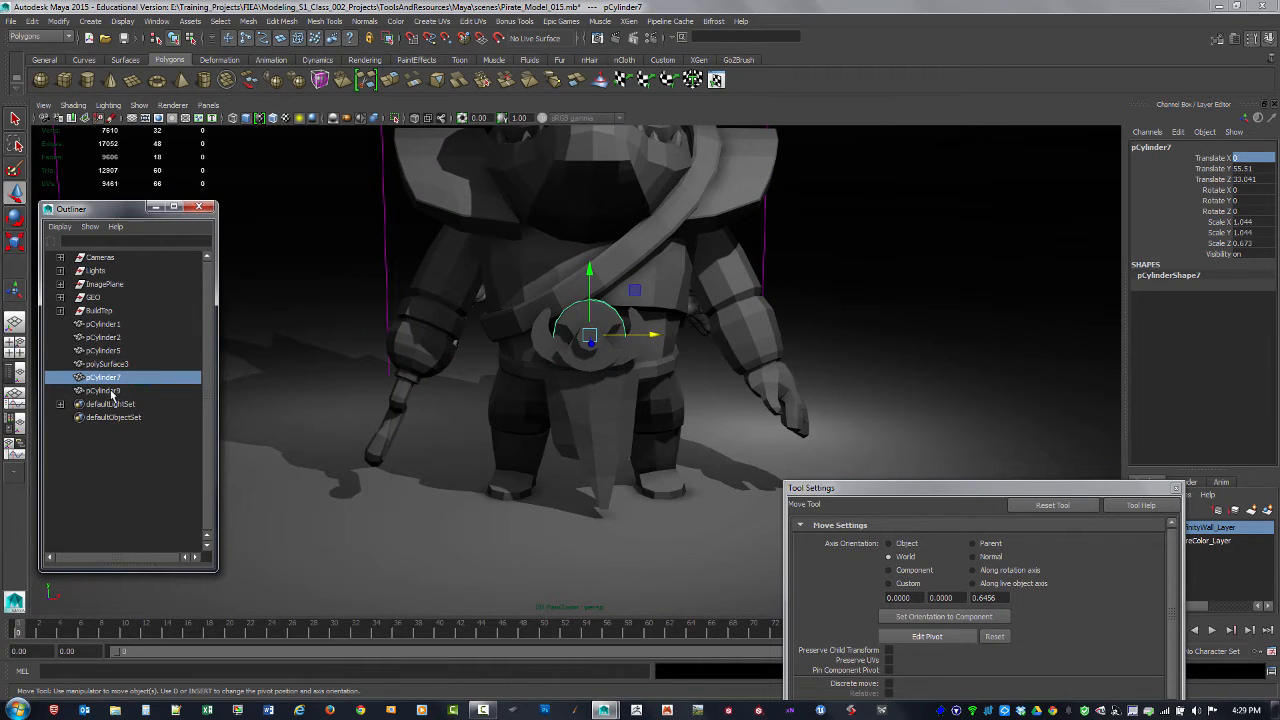
pyautogui.keyDown('shift'); pyautogui.click(111, 392); pyautogui.keyUp('shift')
pyautogui.keyDown('alt'); pyautogui.moveTo(694, 353); pyautogui.dragTo(616, 420, button='middle'); pyautogui.keyUp('alt')
pyautogui.moveTo(571, 404); pyautogui.dragTo(953, 423)
pyautogui.keyDown('alt'); pyautogui.moveTo(943, 408); pyautogui.dragTo(737, 380, button='middle'); pyautogui.keyUp('alt')
pyautogui.keyDown('alt'); pyautogui.moveTo(737, 380); pyautogui.dragTo(708, 386); pyautogui.keyUp('alt')
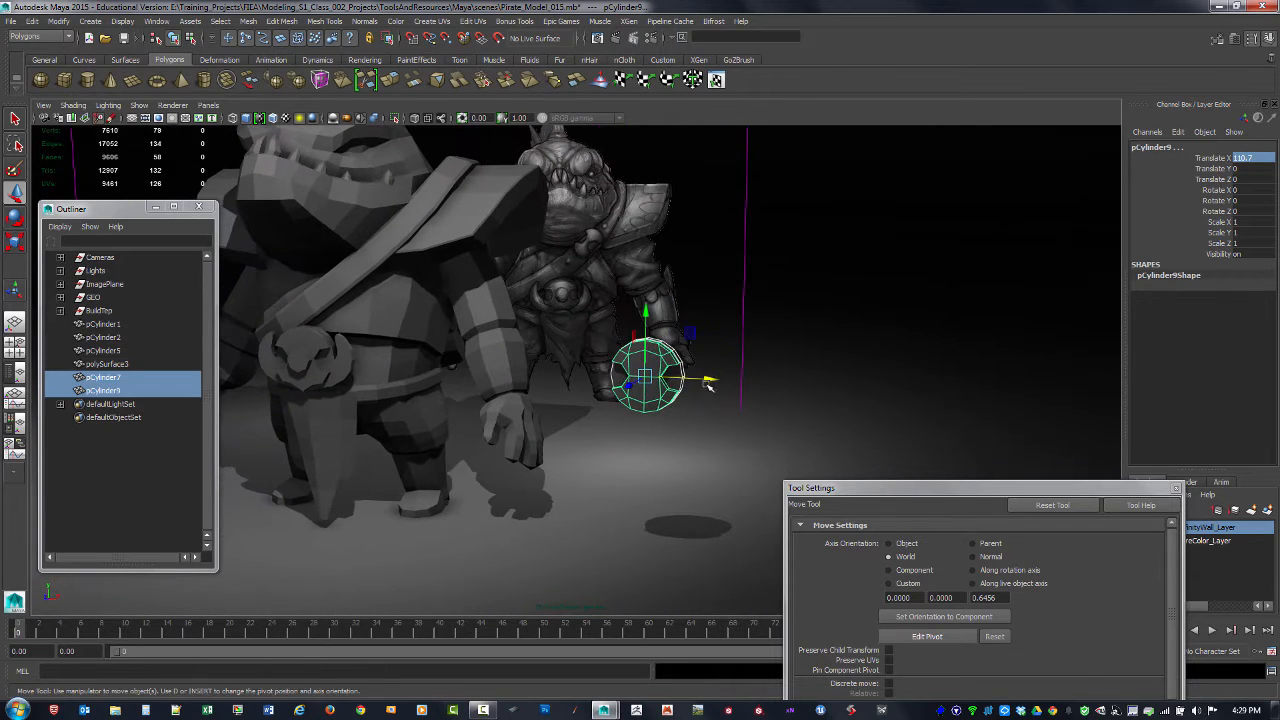
# Step: Scale both buckle pieces into a flat oval, with the notched plate at about 0.605 in Y and 1.018 in X
pyautogui.keyDown('alt'); pyautogui.moveTo(623, 281); pyautogui.dragTo(640, 280); pyautogui.keyUp('alt')
pyautogui.keyDown('alt'); pyautogui.moveTo(640, 280); pyautogui.dragTo(713, 340, button='right'); pyautogui.keyUp('alt')
pyautogui.press('r')
pyautogui.moveTo(706, 333)
pyautogui.keyDown('alt'); pyautogui.mouseDown()
pyautogui.moveTo(723, 317)
pyautogui.moveTo(690, 322)
pyautogui.moveTo(684, 339)
pyautogui.mouseUp(); pyautogui.keyUp('alt')
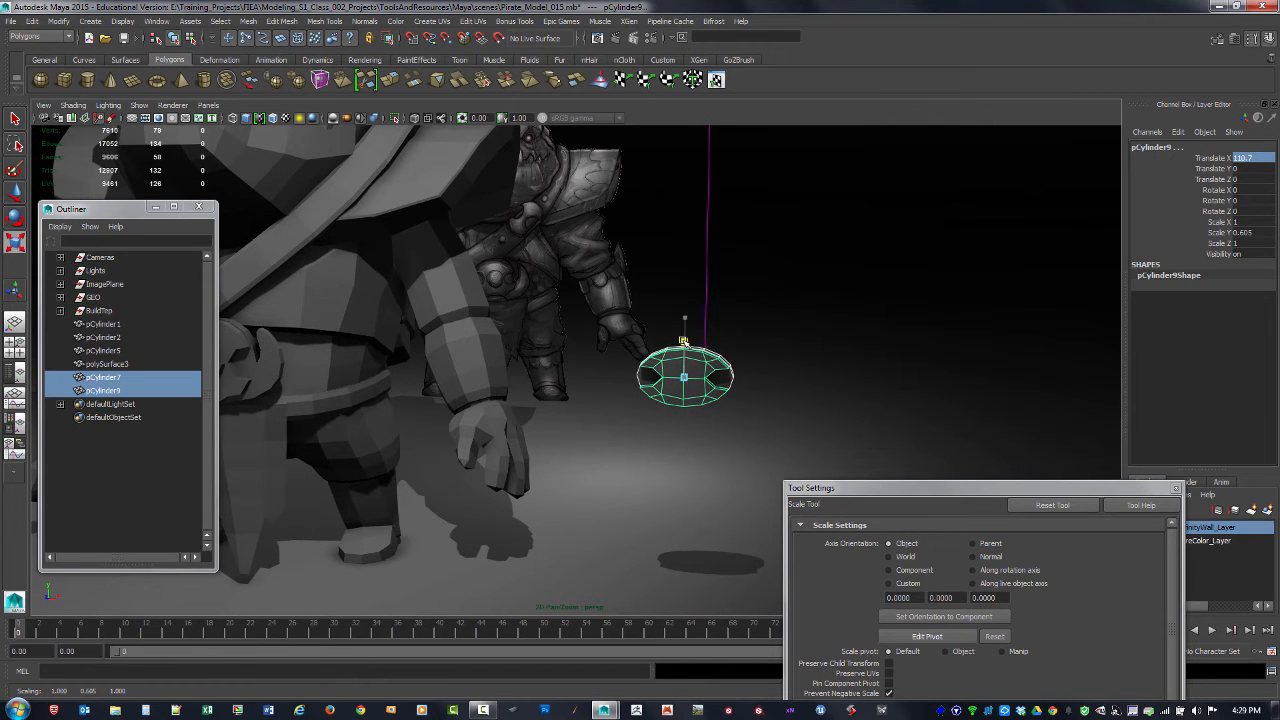
pyautogui.moveTo(740, 379); pyautogui.dragTo(767, 376)
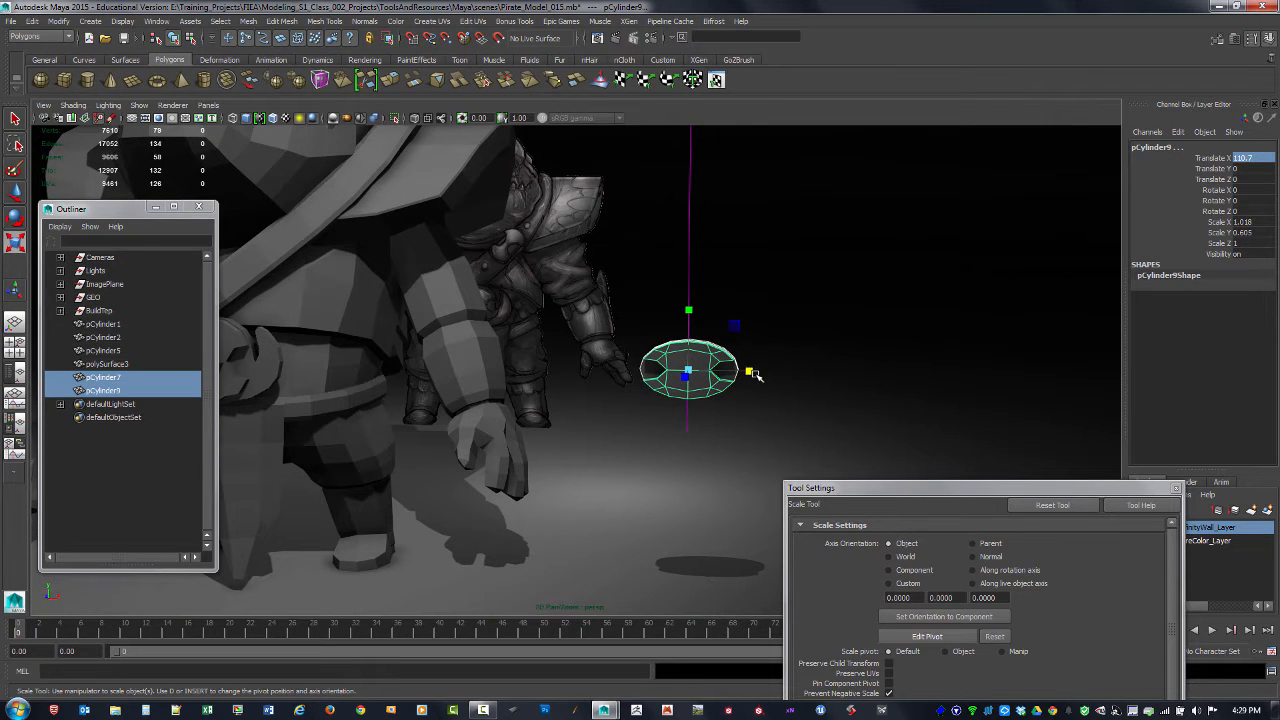
pyautogui.keyDown('alt'); pyautogui.moveTo(611, 404); pyautogui.dragTo(626, 357, button='middle'); pyautogui.keyUp('alt')
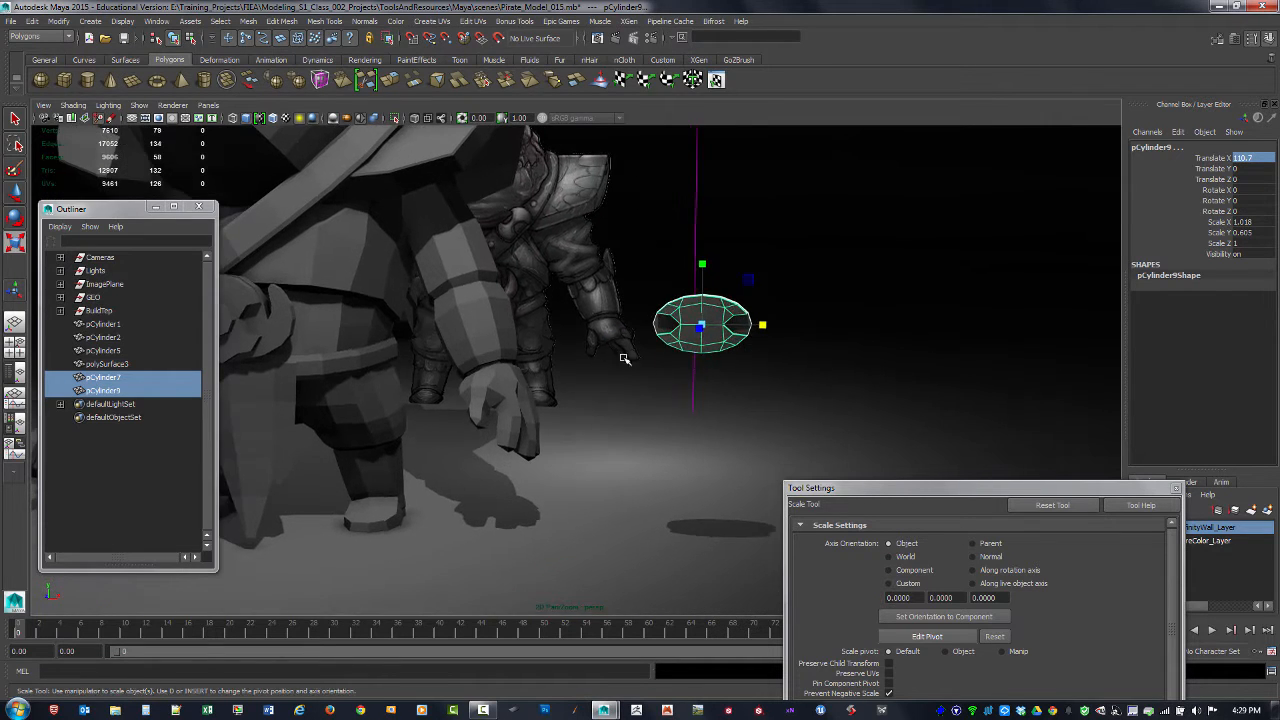
# Step: Select the vertices along the notched plate's middle seam and scale them inward along X with soft selection
pyautogui.keyDown('alt'); pyautogui.moveTo(626, 357); pyautogui.dragTo(854, 420, button='right'); pyautogui.keyUp('alt')
pyautogui.keyDown('alt'); pyautogui.moveTo(880, 356); pyautogui.dragTo(809, 381, button='middle'); pyautogui.keyUp('alt')
pyautogui.click(833, 382)
pyautogui.click(745, 306)
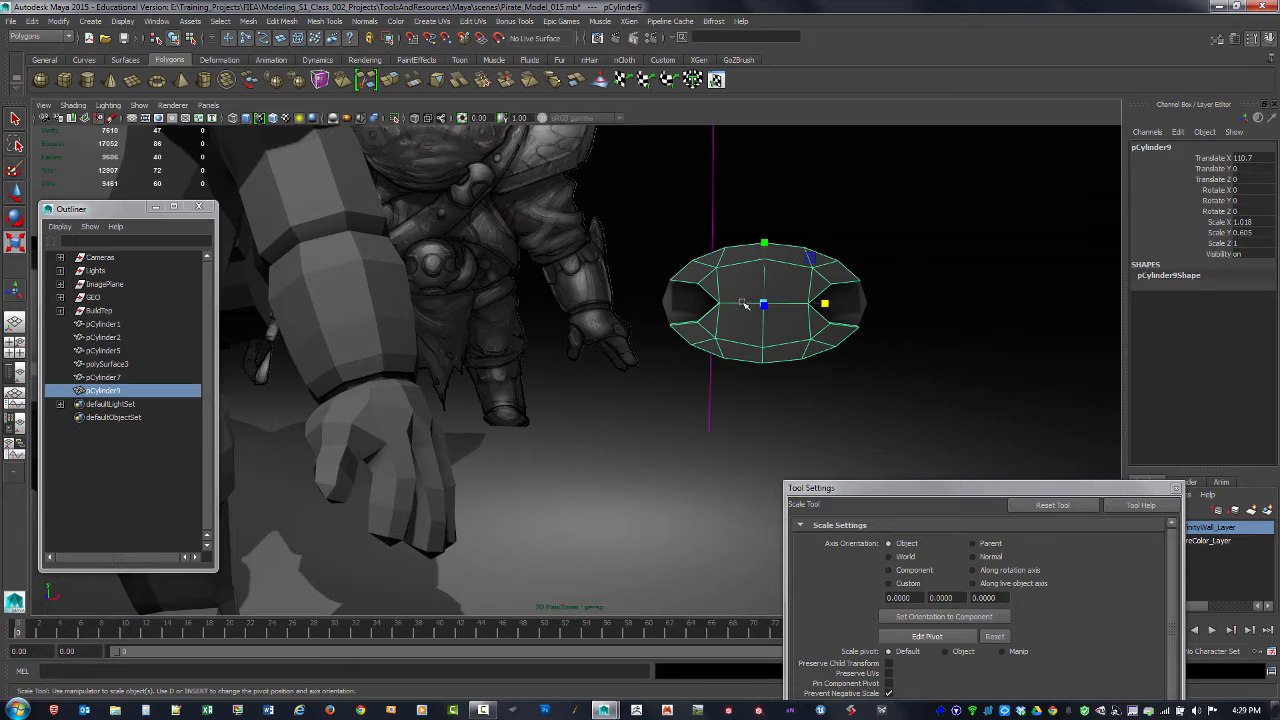
pyautogui.press('F9')
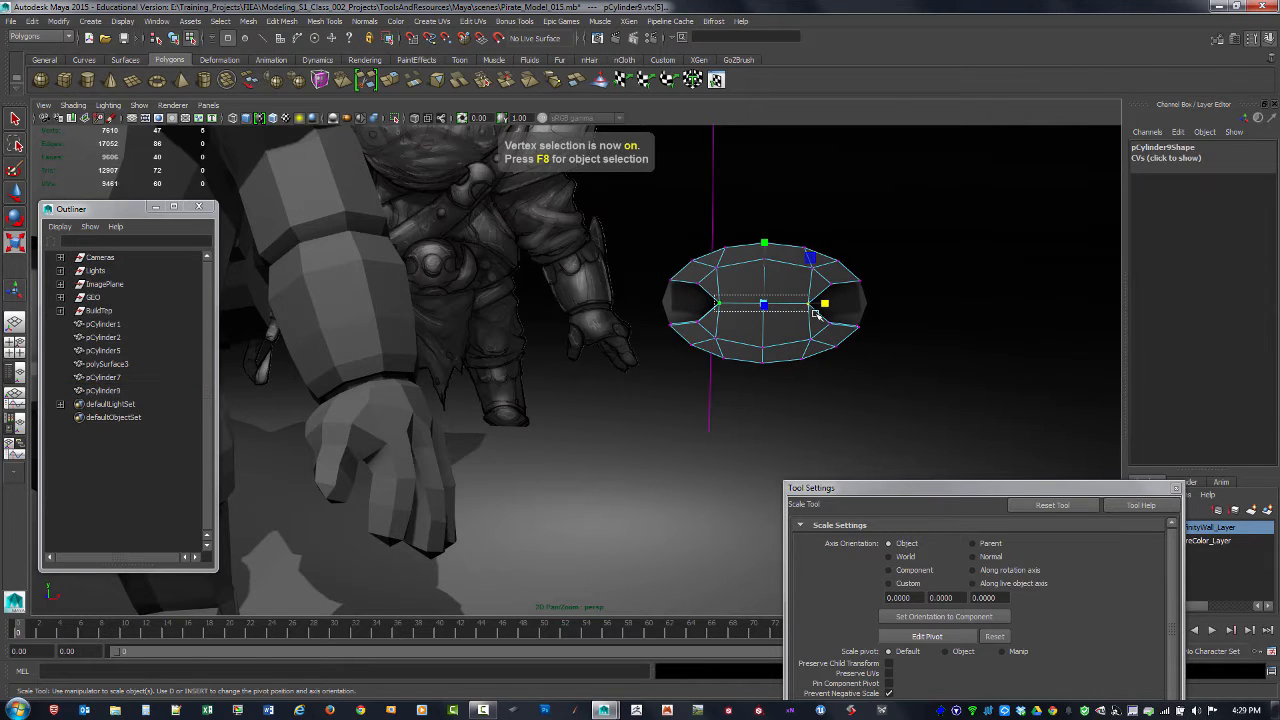
pyautogui.moveTo(825, 304); pyautogui.dragTo(807, 304)
pyautogui.hotkey('ctrl', 'z')
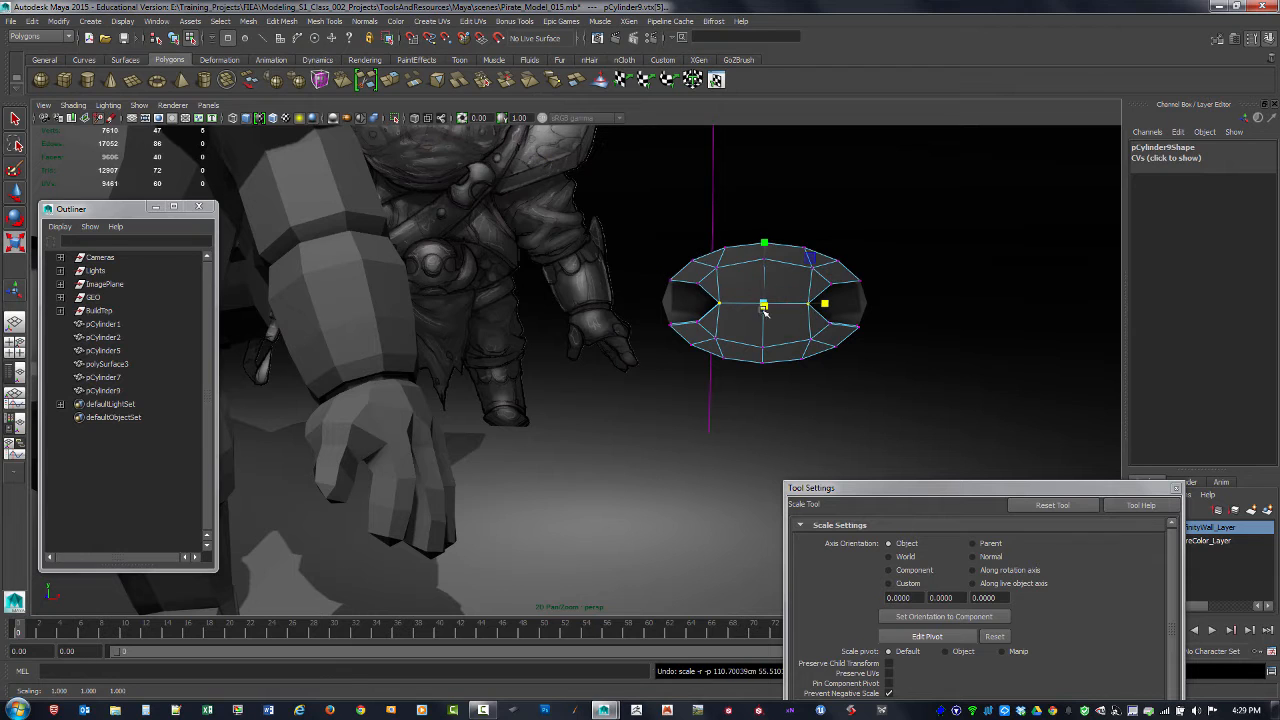
pyautogui.press('b')
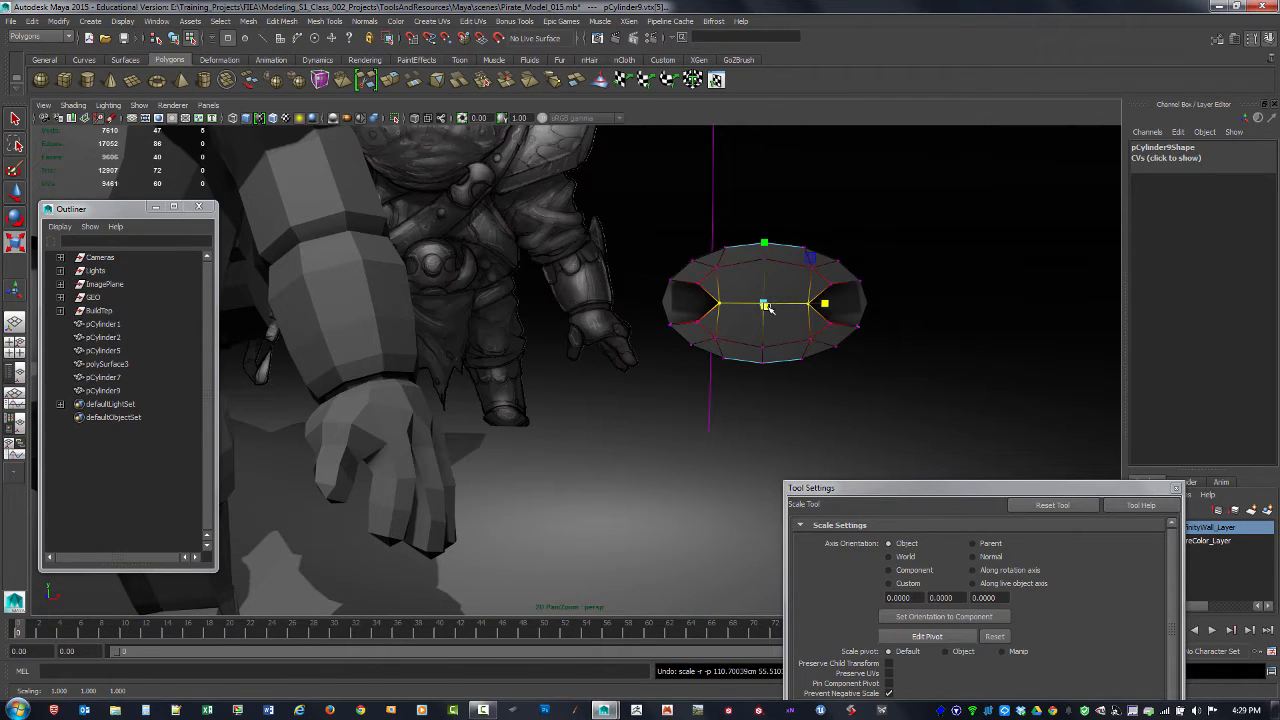
pyautogui.moveTo(763, 302); pyautogui.dragTo(766, 310, button='middle')
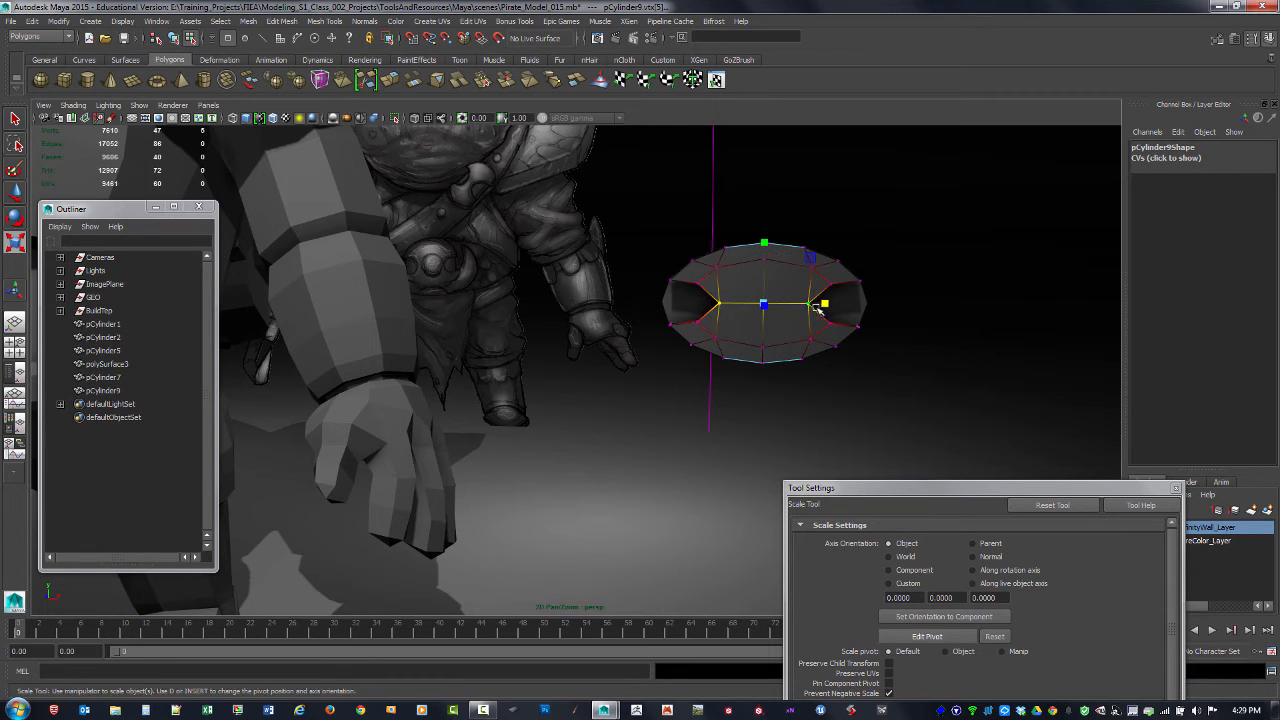
pyautogui.moveTo(825, 303)
pyautogui.mouseDown()
pyautogui.moveTo(835, 306)
pyautogui.moveTo(804, 308)
pyautogui.mouseUp()
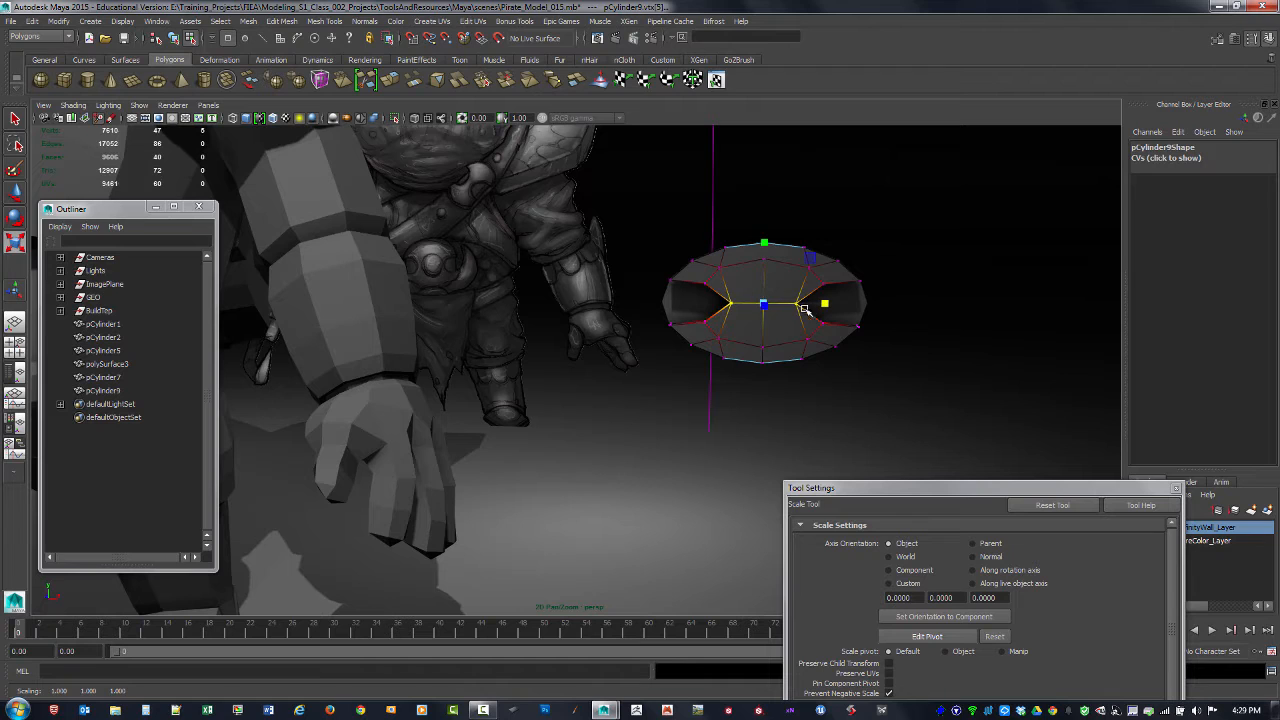
# Step: Select the corner vertices inside both side notches and try scaling them along Y with soft selection
pyautogui.moveTo(696, 275); pyautogui.dragTo(717, 323)
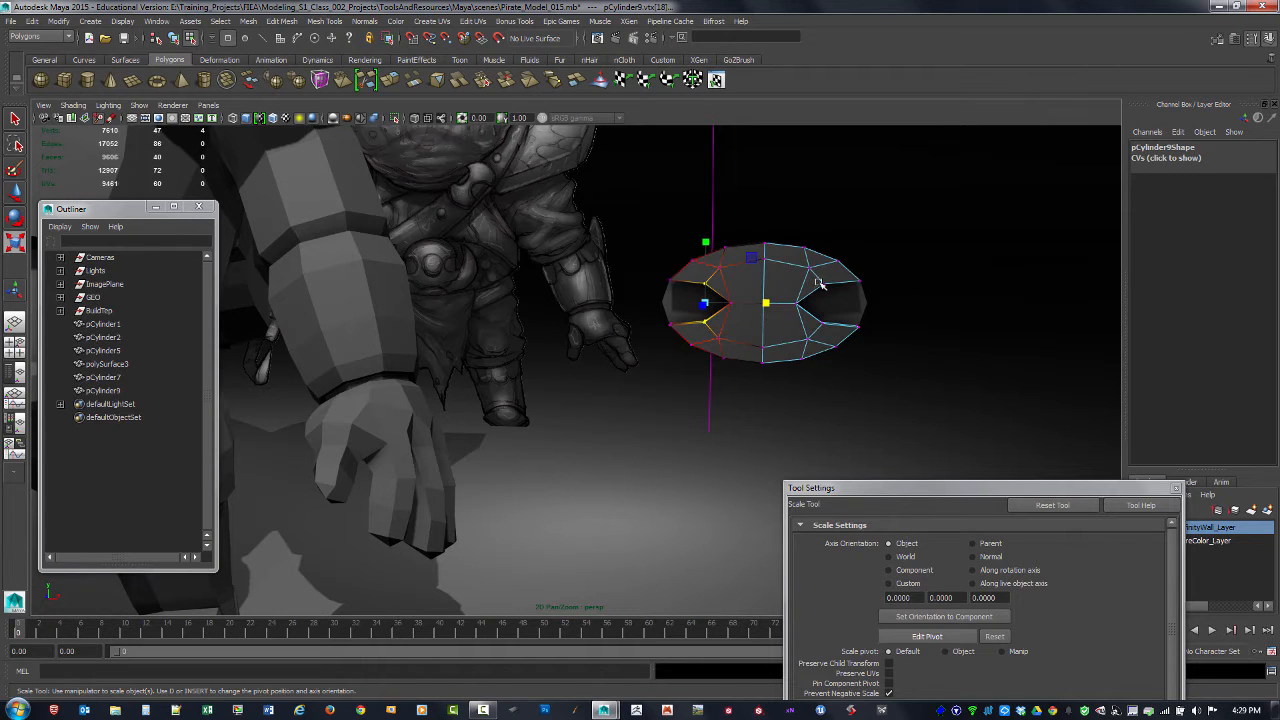
pyautogui.moveTo(826, 313)
pyautogui.keyDown('shift'); pyautogui.mouseDown()
pyautogui.moveTo(834, 330)
pyautogui.moveTo(833, 318)
pyautogui.mouseUp(); pyautogui.keyUp('shift')
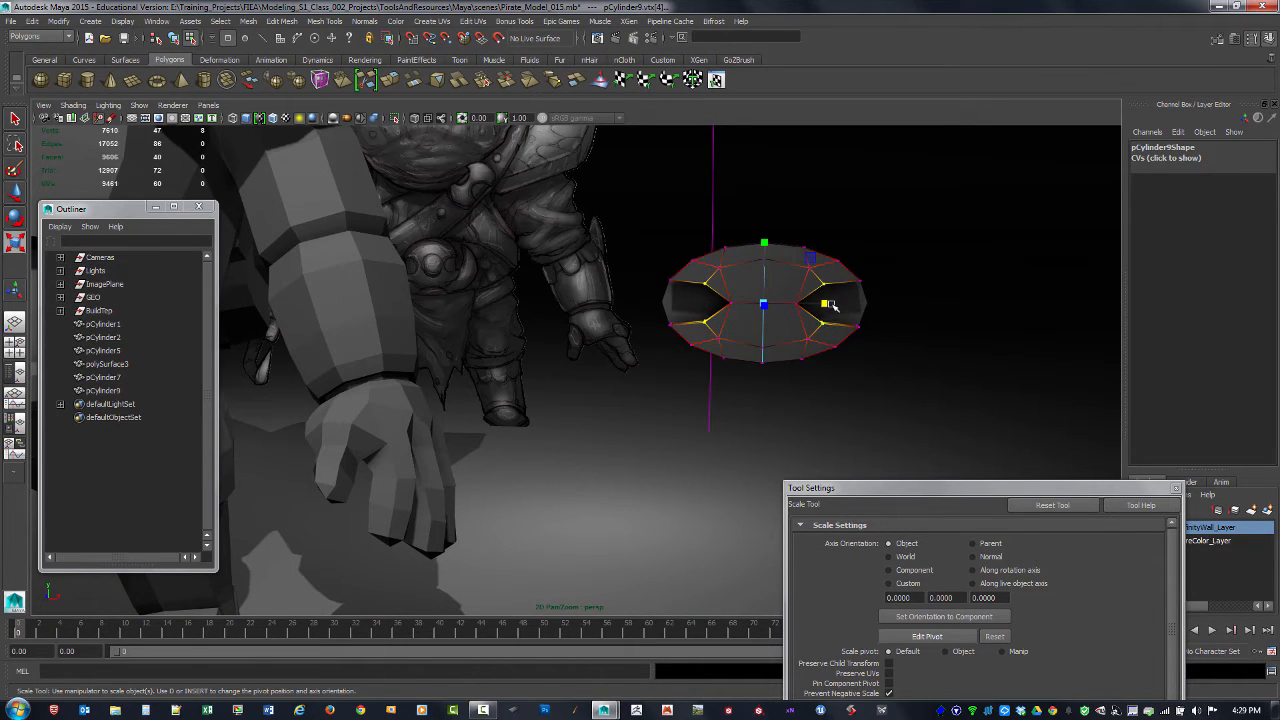
pyautogui.moveTo(696, 277); pyautogui.dragTo(717, 330)
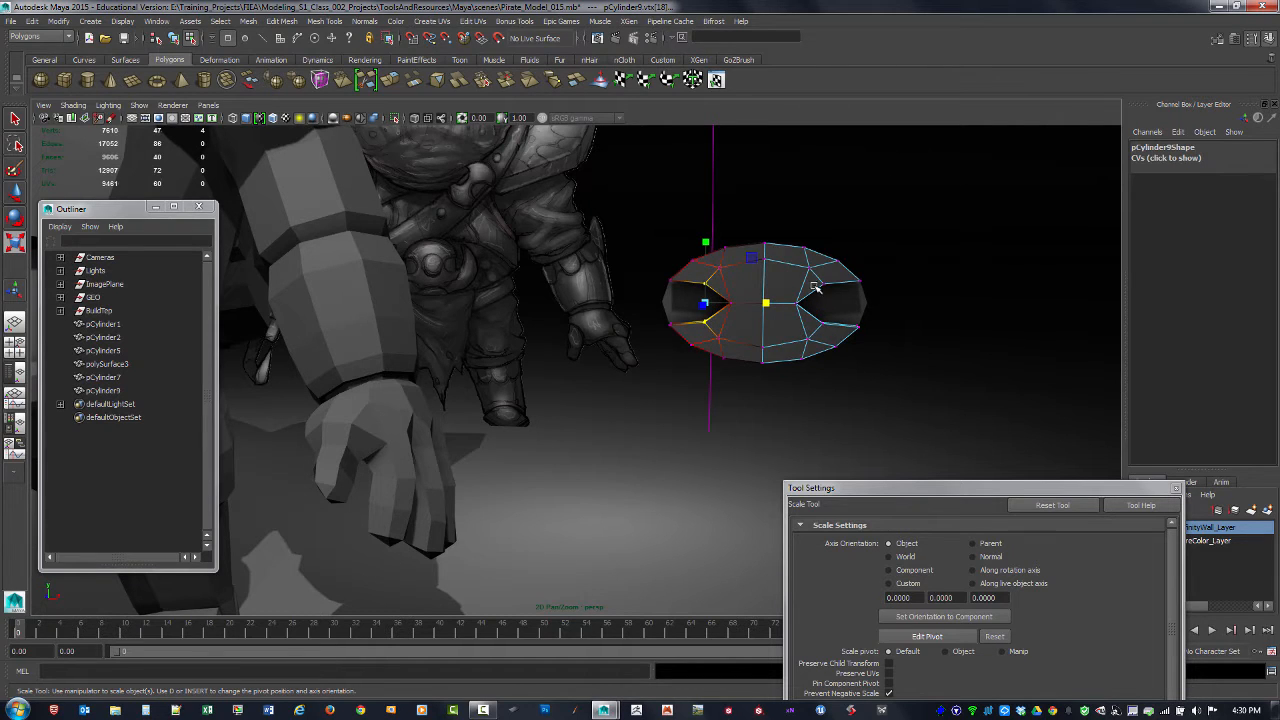
pyautogui.keyDown('shift'); pyautogui.moveTo(812, 276); pyautogui.dragTo(848, 336); pyautogui.keyUp('shift')
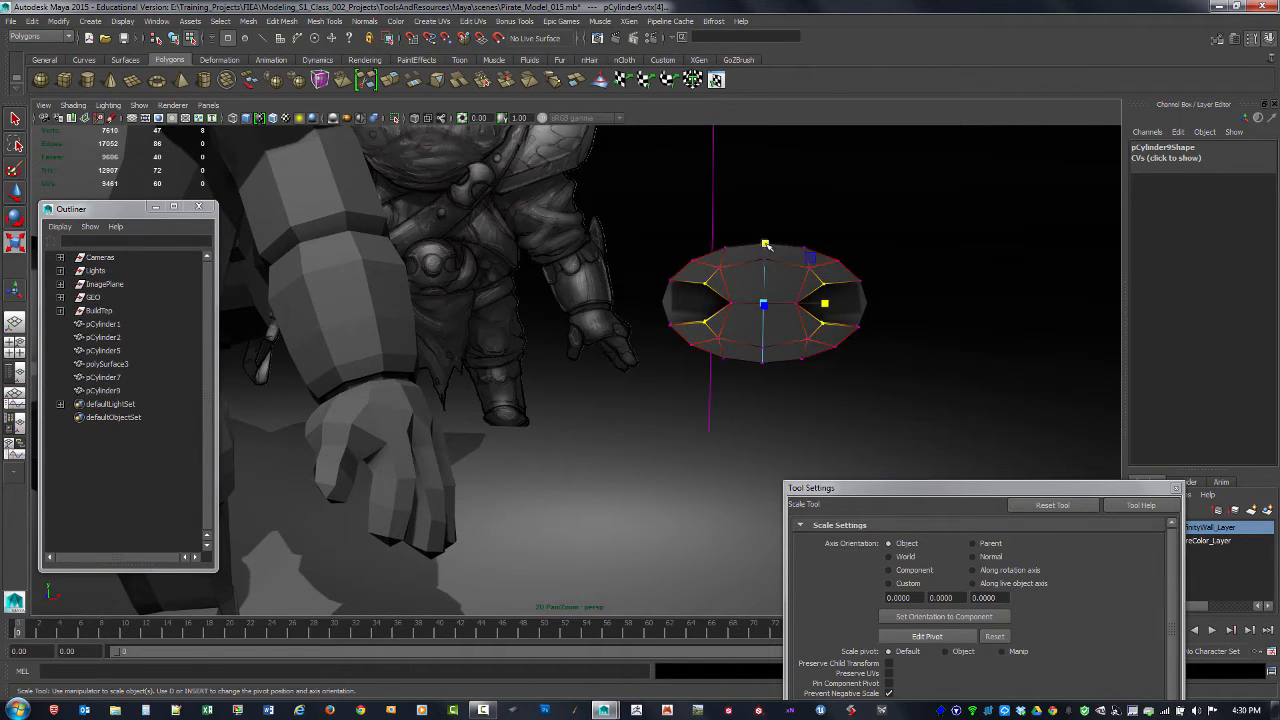
pyautogui.moveTo(765, 243); pyautogui.dragTo(765, 241)
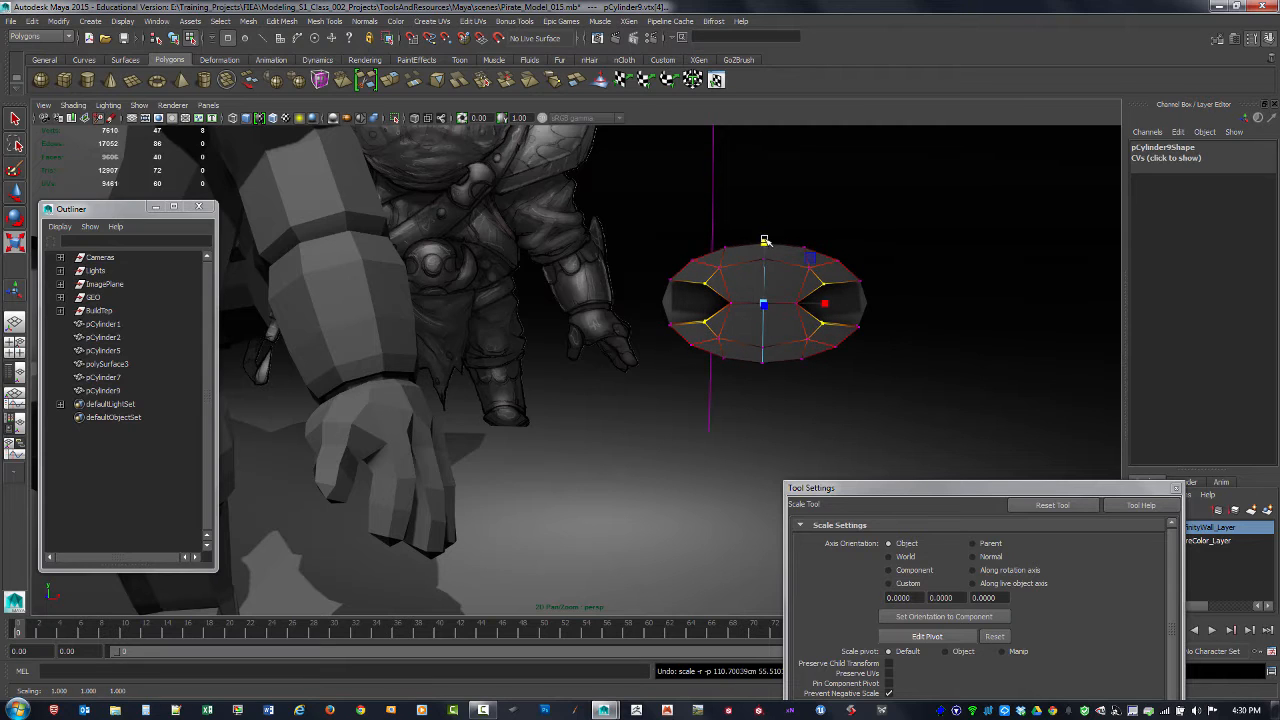
# Step: Adjust the soft selection falloff around the notch corner vertices and turn soft selection off
pyautogui.press('b')
pyautogui.moveTo(763, 304); pyautogui.dragTo(753, 303)
pyautogui.click(765, 243)
pyautogui.press('b')
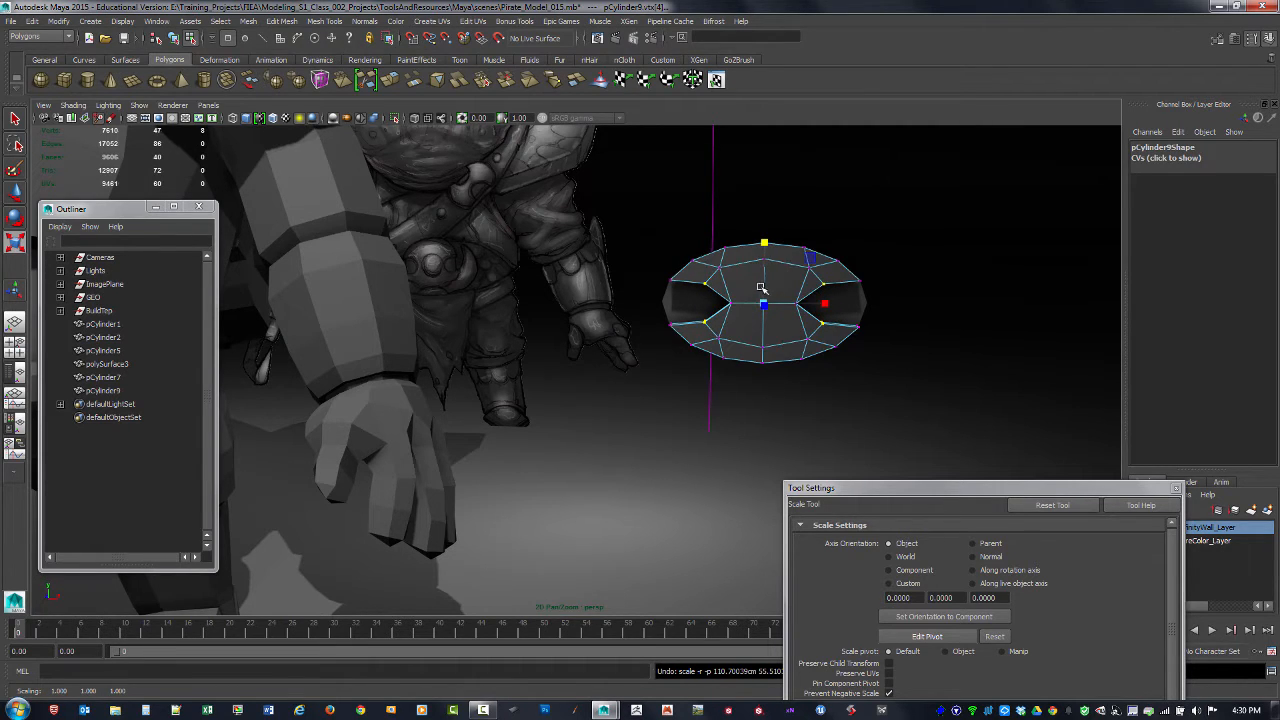
# Step: Scale the corner vertices inside the notched plate's two side notches slightly outward along Y
pyautogui.moveTo(765, 243); pyautogui.dragTo(769, 231)
pyautogui.moveTo(828, 286)
pyautogui.keyDown('alt'); pyautogui.mouseDown()
pyautogui.moveTo(845, 285)
pyautogui.moveTo(828, 285)
pyautogui.mouseUp(); pyautogui.keyUp('alt')
pyautogui.keyDown('alt'); pyautogui.moveTo(826, 286); pyautogui.dragTo(930, 327, button='right'); pyautogui.keyUp('alt')
pyautogui.moveTo(929, 326)
pyautogui.keyDown('alt'); pyautogui.mouseDown()
pyautogui.moveTo(880, 300)
pyautogui.moveTo(949, 314)
pyautogui.mouseUp(); pyautogui.keyUp('alt')
pyautogui.keyDown('alt'); pyautogui.moveTo(949, 314); pyautogui.dragTo(840, 293, button='right'); pyautogui.keyUp('alt')
pyautogui.keyDown('alt'); pyautogui.moveTo(840, 293); pyautogui.dragTo(834, 283); pyautogui.keyUp('alt')
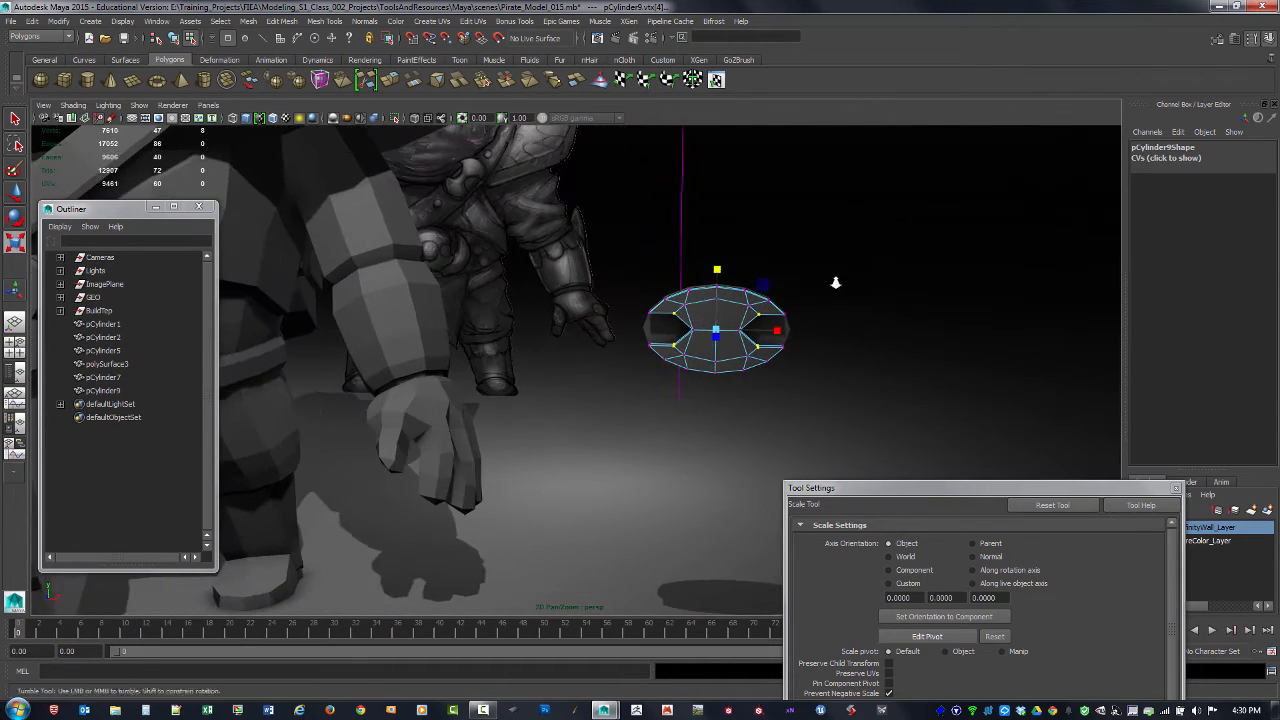
pyautogui.keyDown('alt'); pyautogui.moveTo(834, 283); pyautogui.dragTo(760, 276, button='right'); pyautogui.keyUp('alt')
# Step: Return to object mode, select both the notched plate and its backing disc, and set their Translate X to 0
pyautogui.press('F8')
pyautogui.click(743, 371)
pyautogui.keyDown('alt'); pyautogui.moveTo(743, 371); pyautogui.dragTo(655, 330); pyautogui.keyUp('alt')
pyautogui.click(679, 355)
pyautogui.keyDown('shift'); pyautogui.click(653, 334); pyautogui.keyUp('shift')
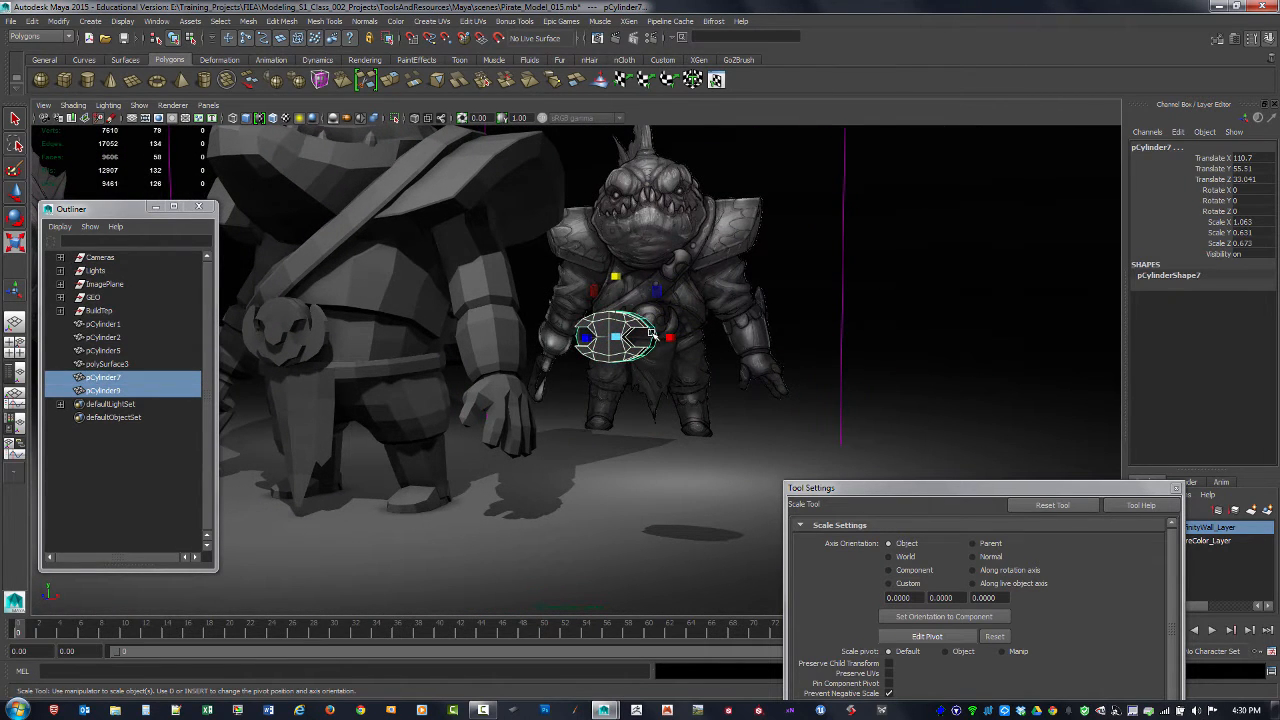
pyautogui.keyDown('alt'); pyautogui.moveTo(727, 380); pyautogui.dragTo(685, 384); pyautogui.keyUp('alt')
pyautogui.doubleClick(1240, 158)
pyautogui.write('0')
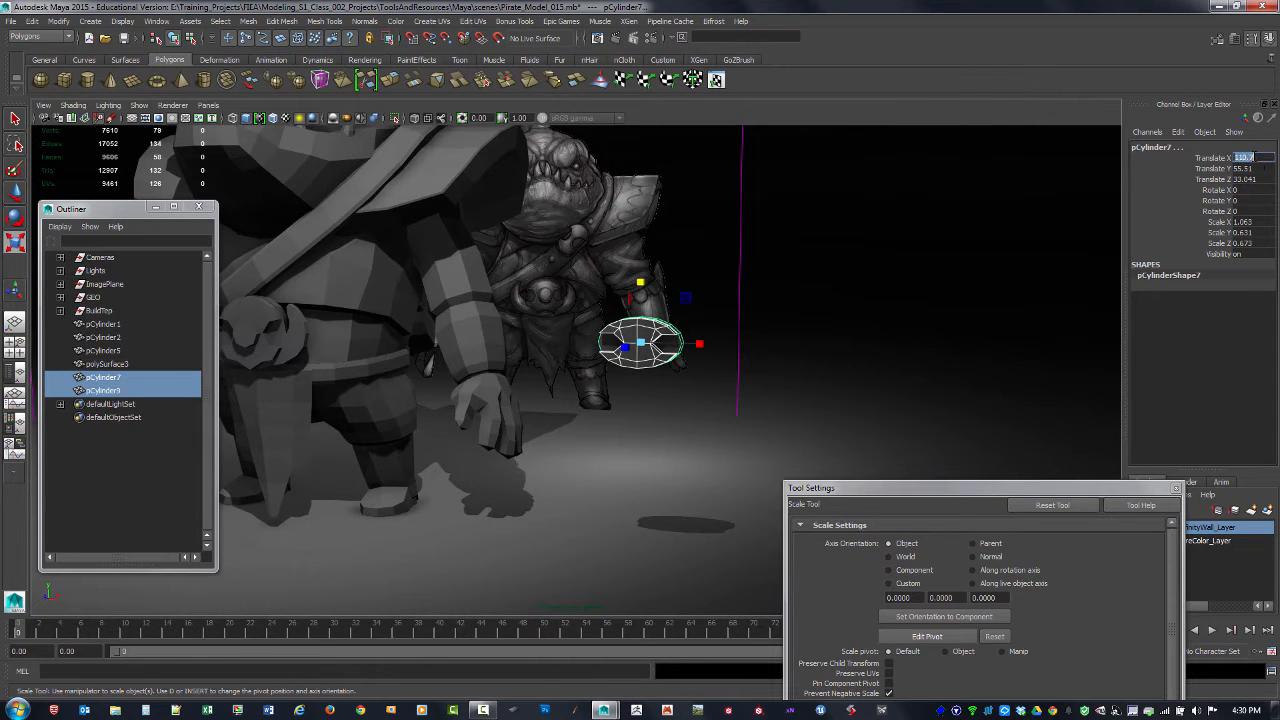
pyautogui.press('Return')
pyautogui.keyDown('alt'); pyautogui.moveTo(811, 235); pyautogui.dragTo(1055, 262, button='middle'); pyautogui.keyUp('alt')
pyautogui.keyDown('alt'); pyautogui.moveTo(1055, 262); pyautogui.dragTo(930, 290); pyautogui.keyUp('alt')
# Step: Select the backing disc and the notched plate and combine them into a single mesh
pyautogui.click(126, 367)
pyautogui.click(109, 380)
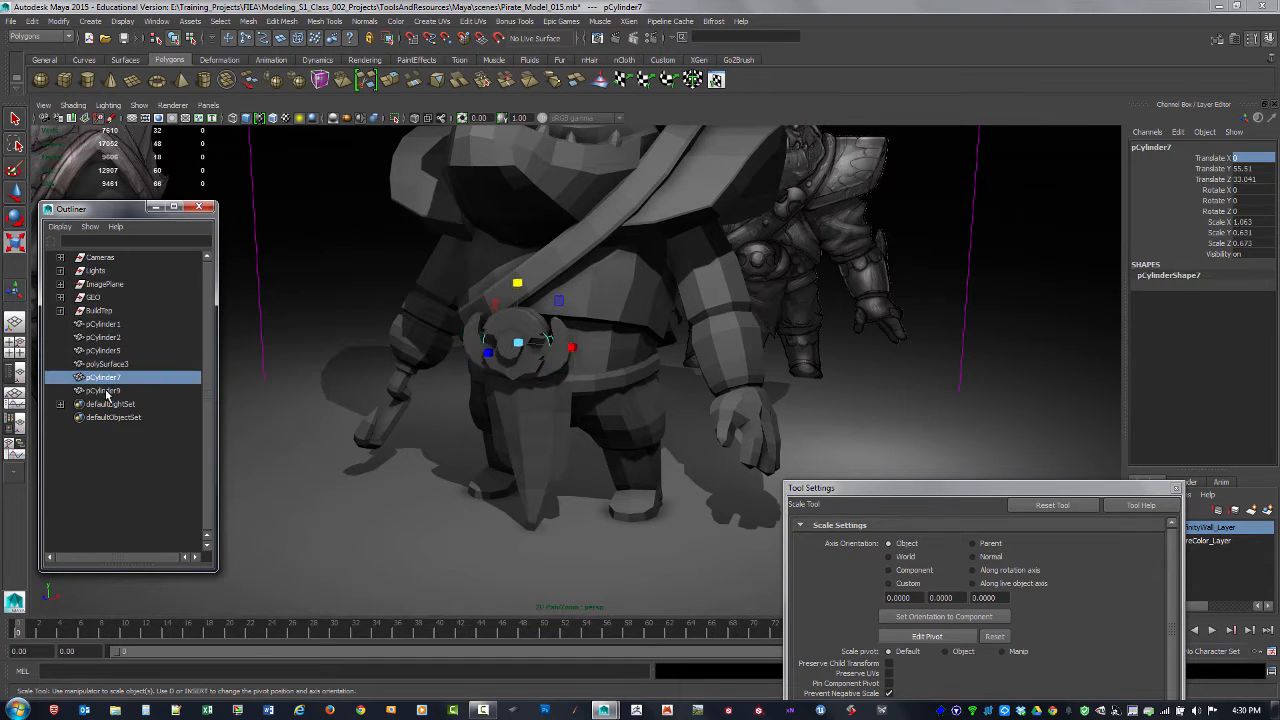
pyautogui.keyDown('shift'); pyautogui.click(109, 392); pyautogui.keyUp('shift')
pyautogui.click(243, 21)
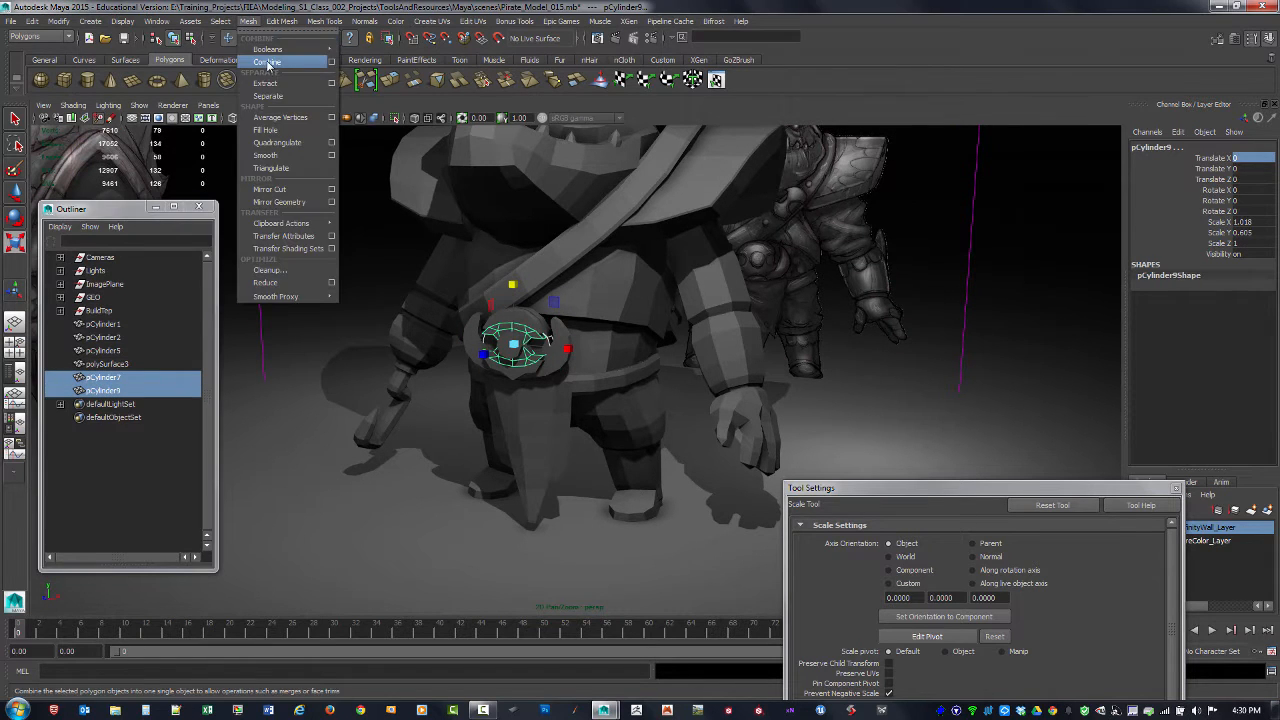
pyautogui.click(268, 52)
# Step: Delete the combined buckle's construction history and center its pivot
pyautogui.hotkey('alt', 'shift', 'd')
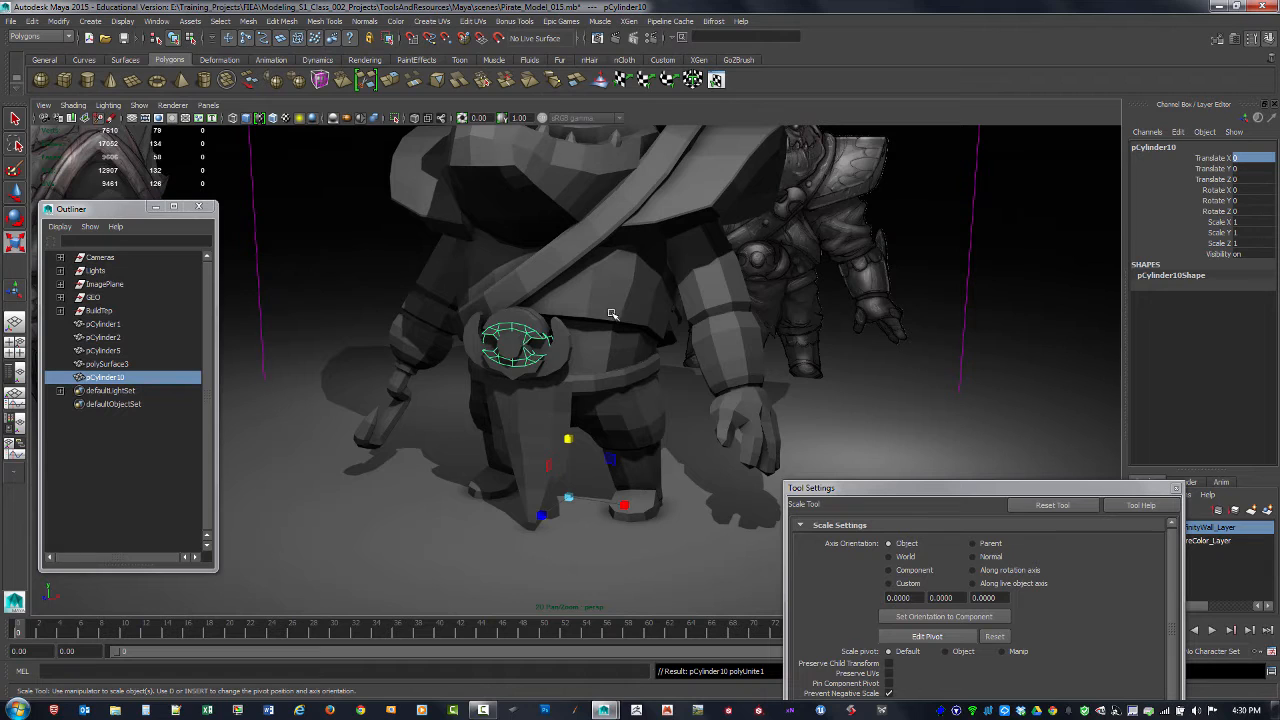
pyautogui.click(58, 21)
pyautogui.click(103, 145)
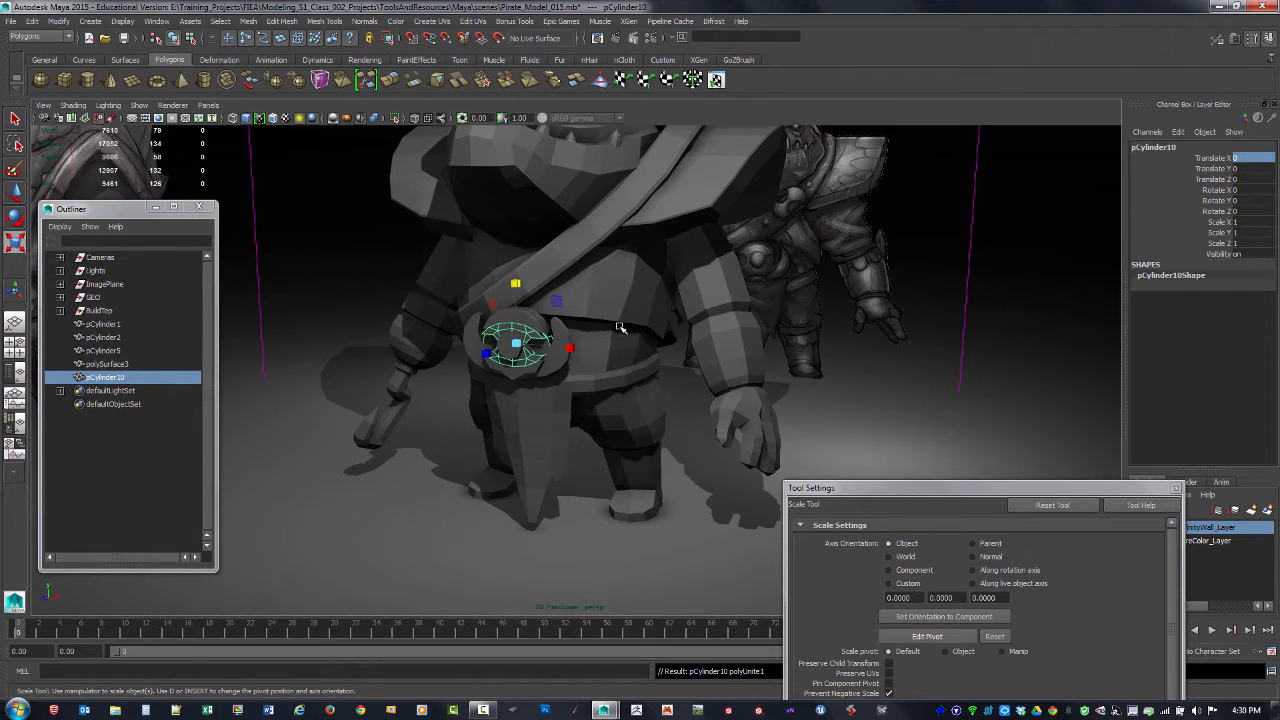
# Step: Move the combined buckle onto the chest strap in the wireframe front view, to about X 15.888 and Y 28.646
pyautogui.press('w')
pyautogui.moveTo(576, 345); pyautogui.dragTo(877, 395)
pyautogui.keyDown('alt'); pyautogui.moveTo(877, 390); pyautogui.dragTo(781, 398, button='middle'); pyautogui.keyUp('alt')
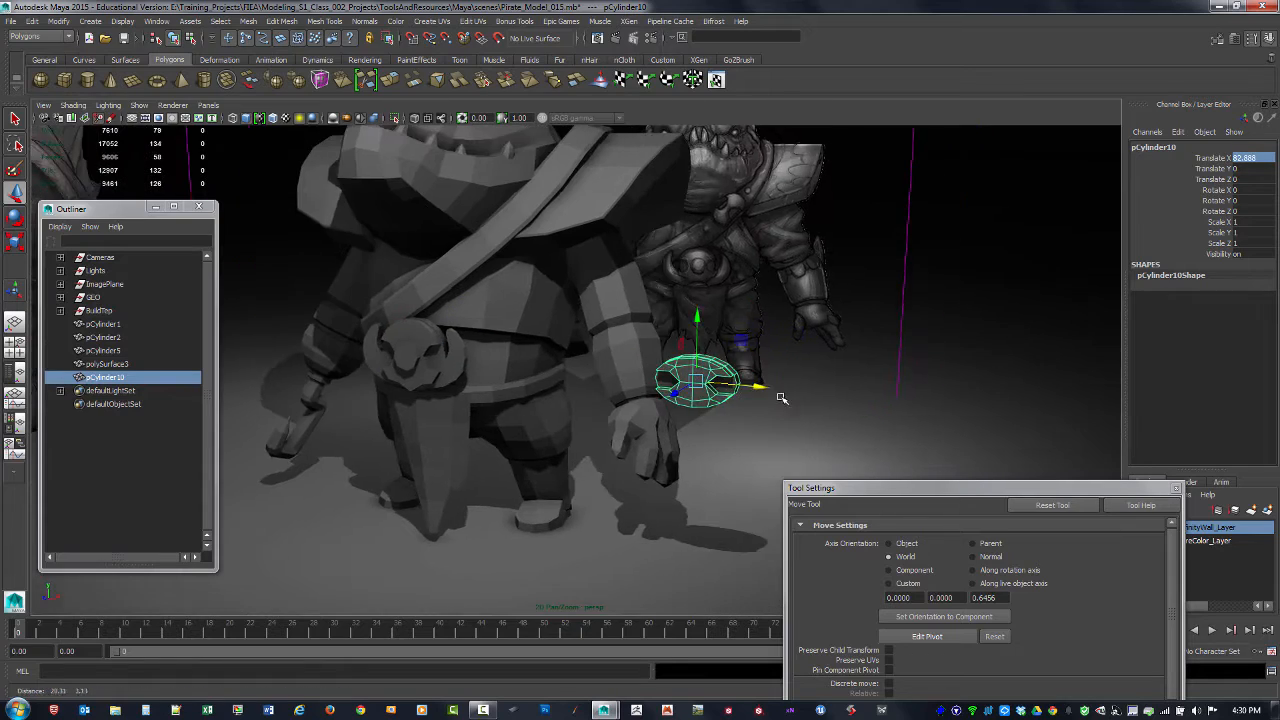
pyautogui.keyDown('alt'); pyautogui.moveTo(782, 398); pyautogui.dragTo(755, 390); pyautogui.keyUp('alt')
pyautogui.press('space')
pyautogui.press('space')
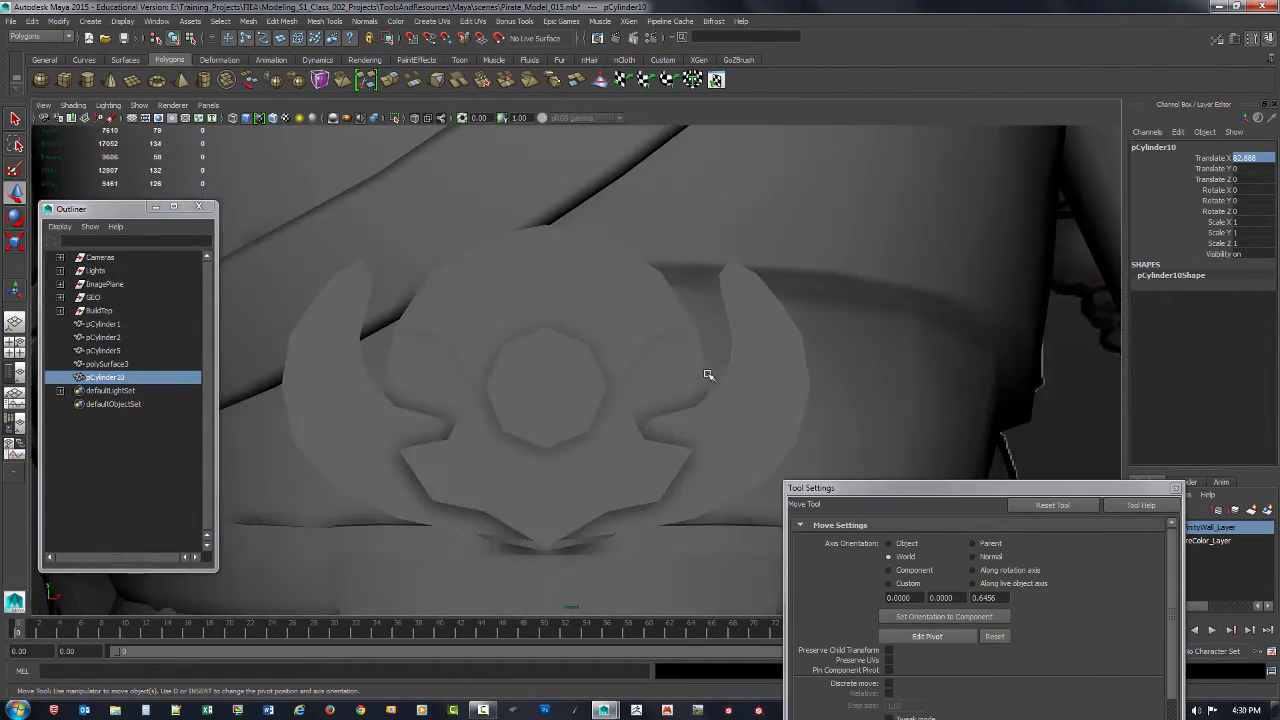
pyautogui.keyDown('alt'); pyautogui.moveTo(708, 375); pyautogui.dragTo(702, 160, button='right'); pyautogui.keyUp('alt')
pyautogui.keyDown('alt'); pyautogui.moveTo(738, 222); pyautogui.dragTo(683, 298, button='middle'); pyautogui.keyUp('alt')
pyautogui.press('4')
pyautogui.moveTo(811, 464); pyautogui.dragTo(551, 290)
# Step: Rotate the buckle about 42 degrees in Z to follow the strap and move it to about X 15.413, Y 27.694
pyautogui.press('e')
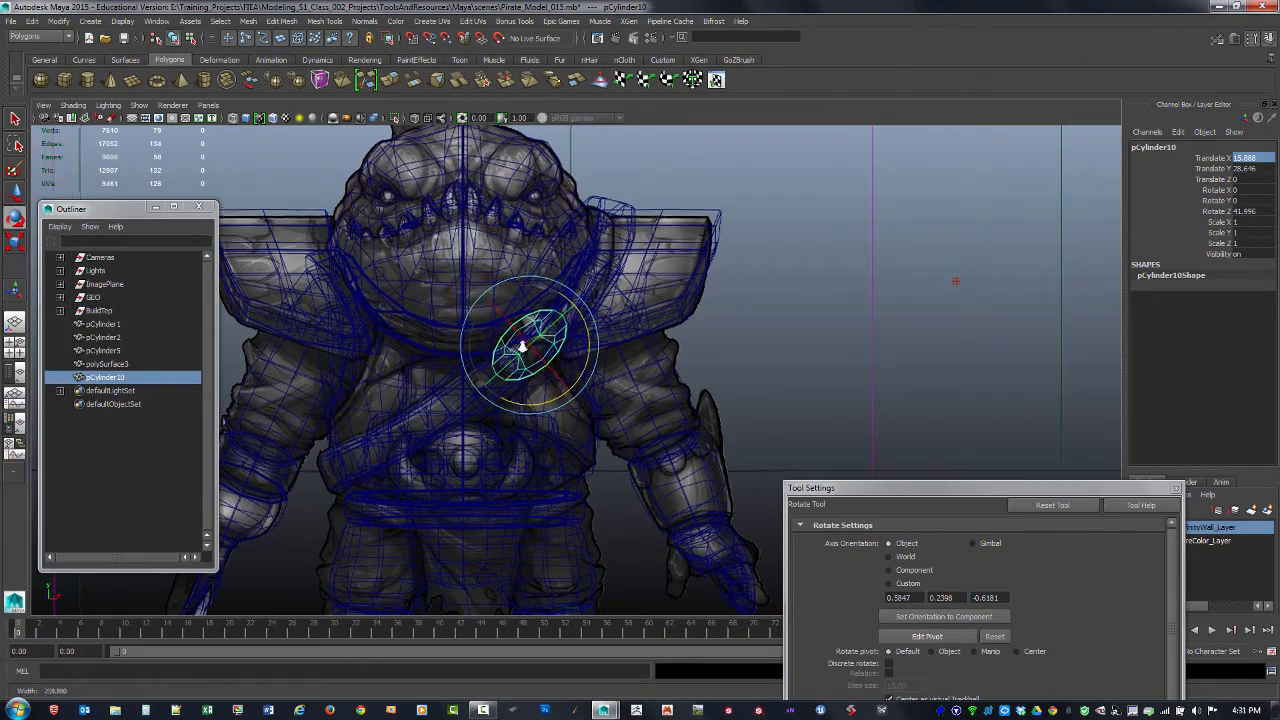
pyautogui.scroll(5, 521, 347)
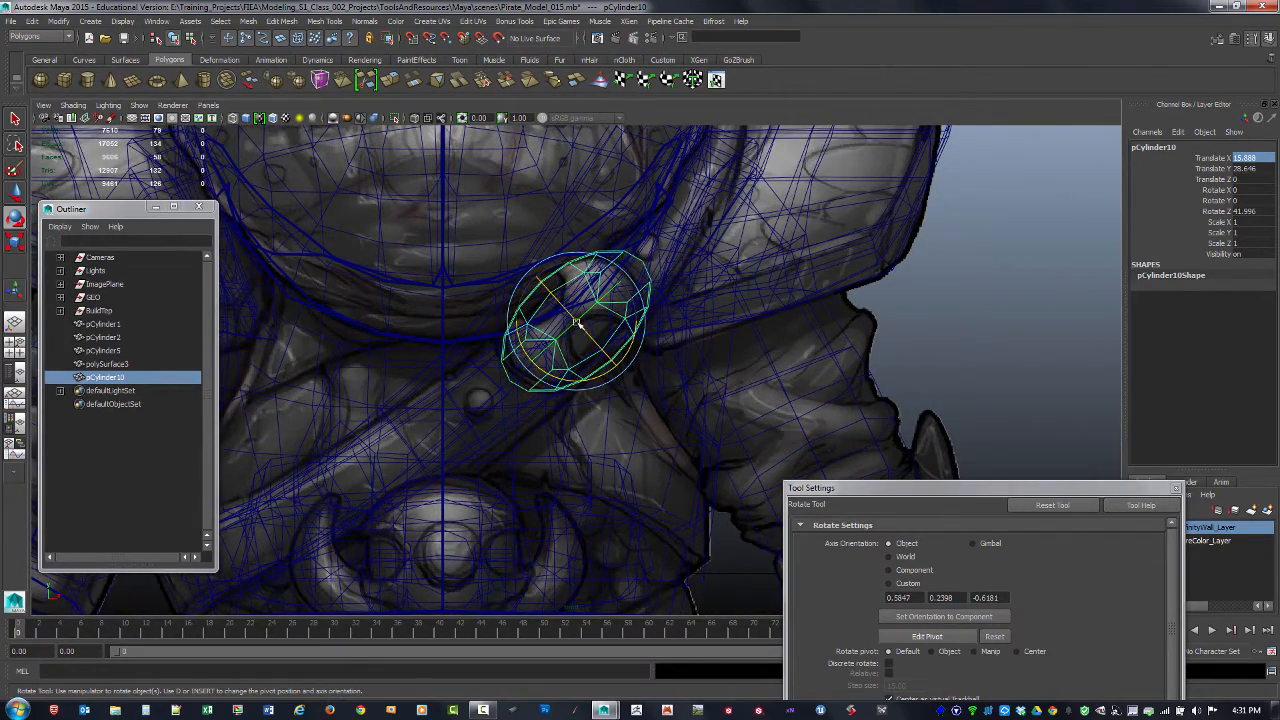
pyautogui.press('w')
pyautogui.moveTo(574, 320); pyautogui.dragTo(572, 330)
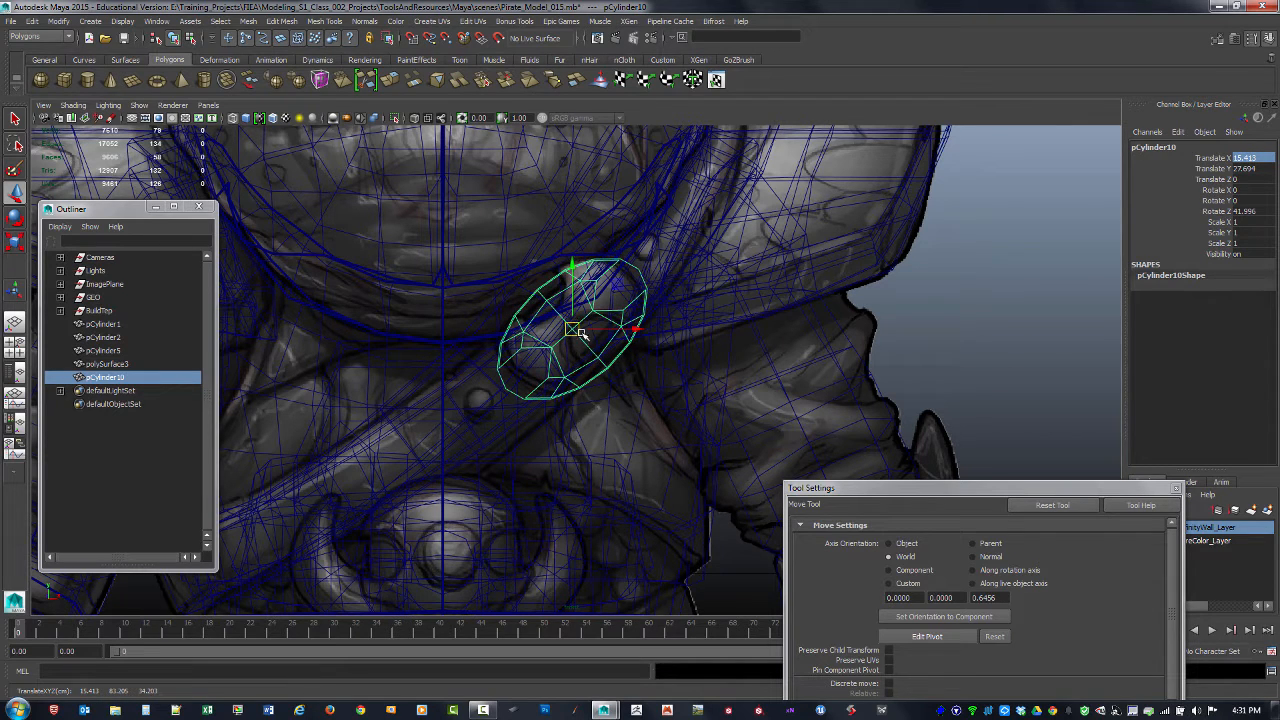
# Step: Scale the buckle to about 0.897 along its object X axis and move it to about X 15.571, Y 27.774
pyautogui.press('r')
pyautogui.moveTo(619, 289); pyautogui.dragTo(594, 289)
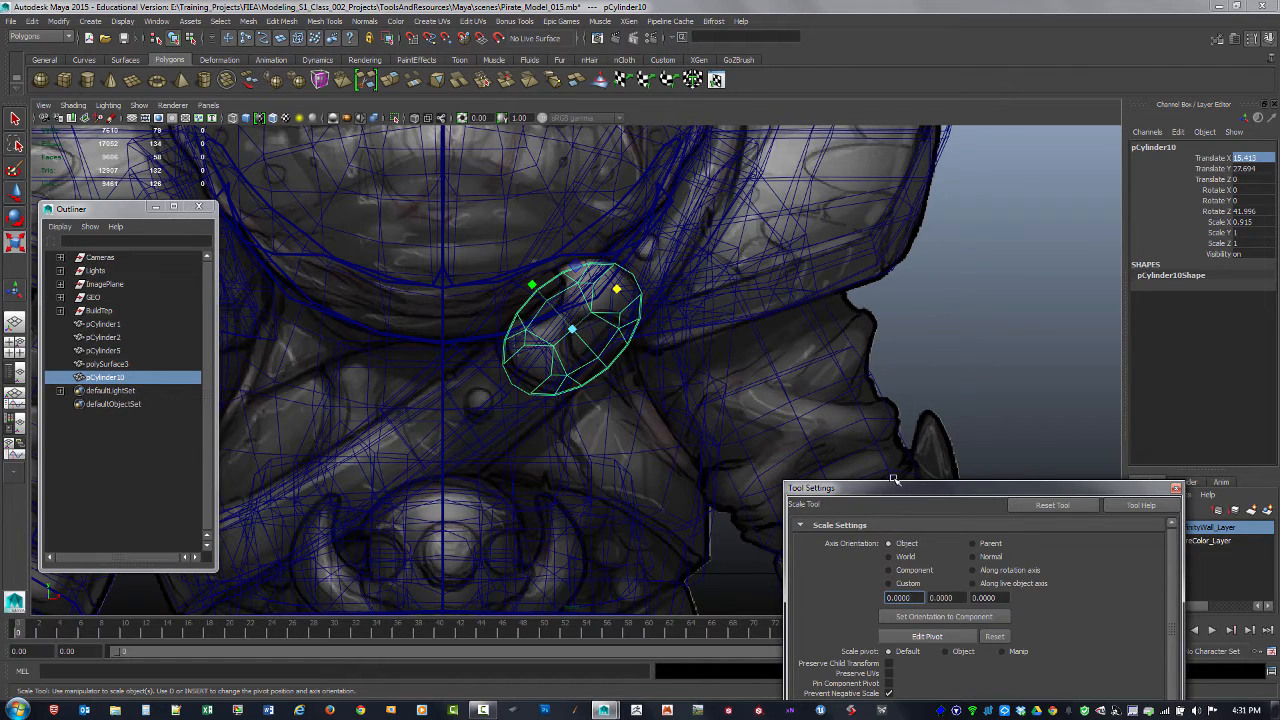
pyautogui.moveTo(895, 481); pyautogui.dragTo(895, 318)
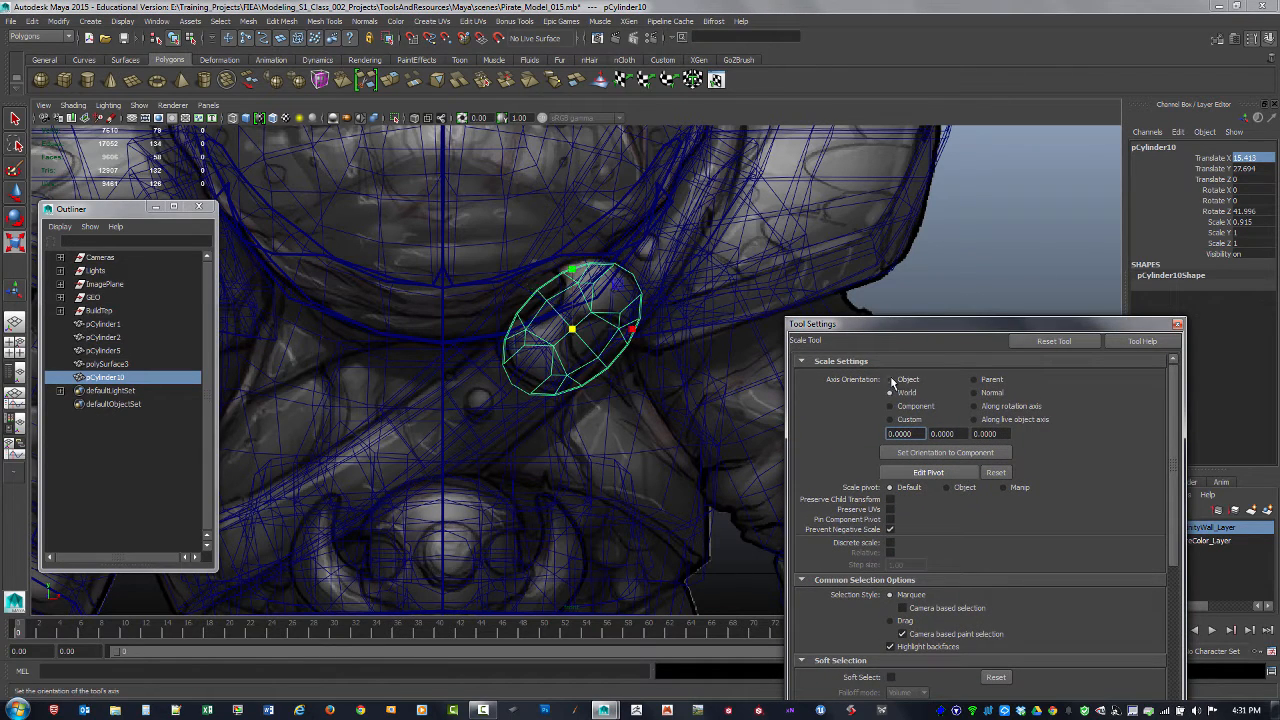
pyautogui.click(890, 392)
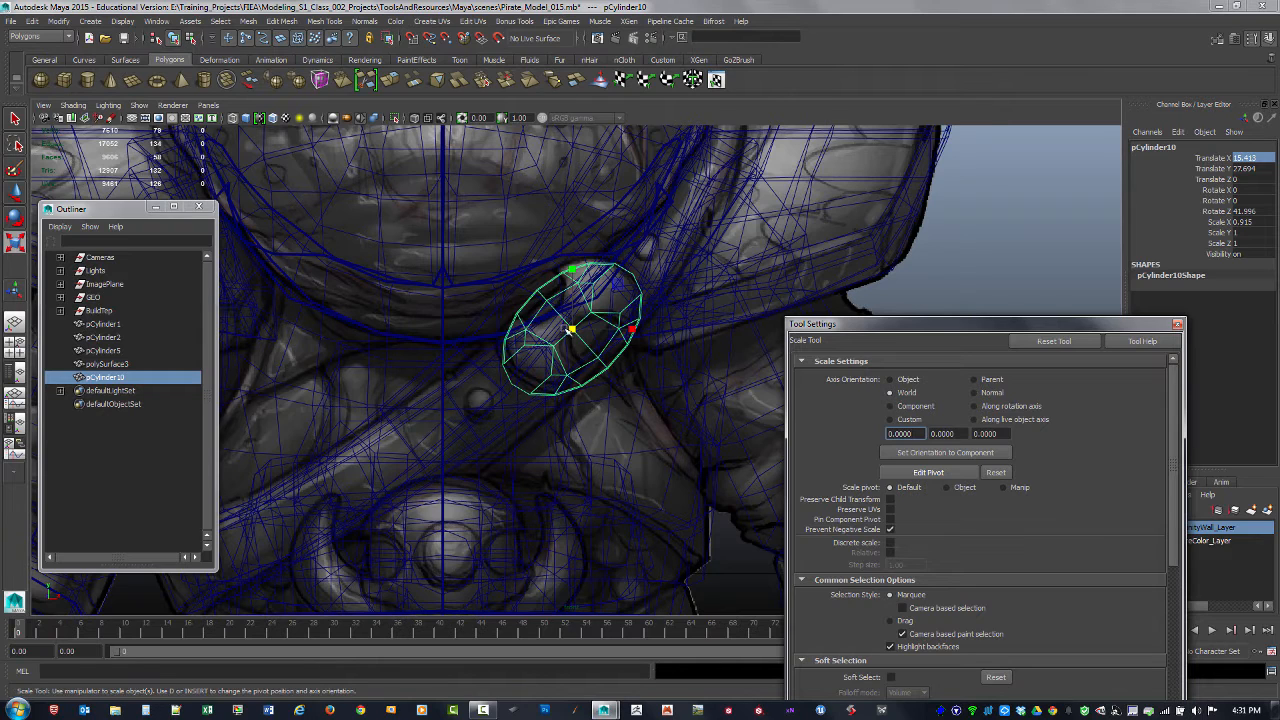
pyautogui.click(897, 380)
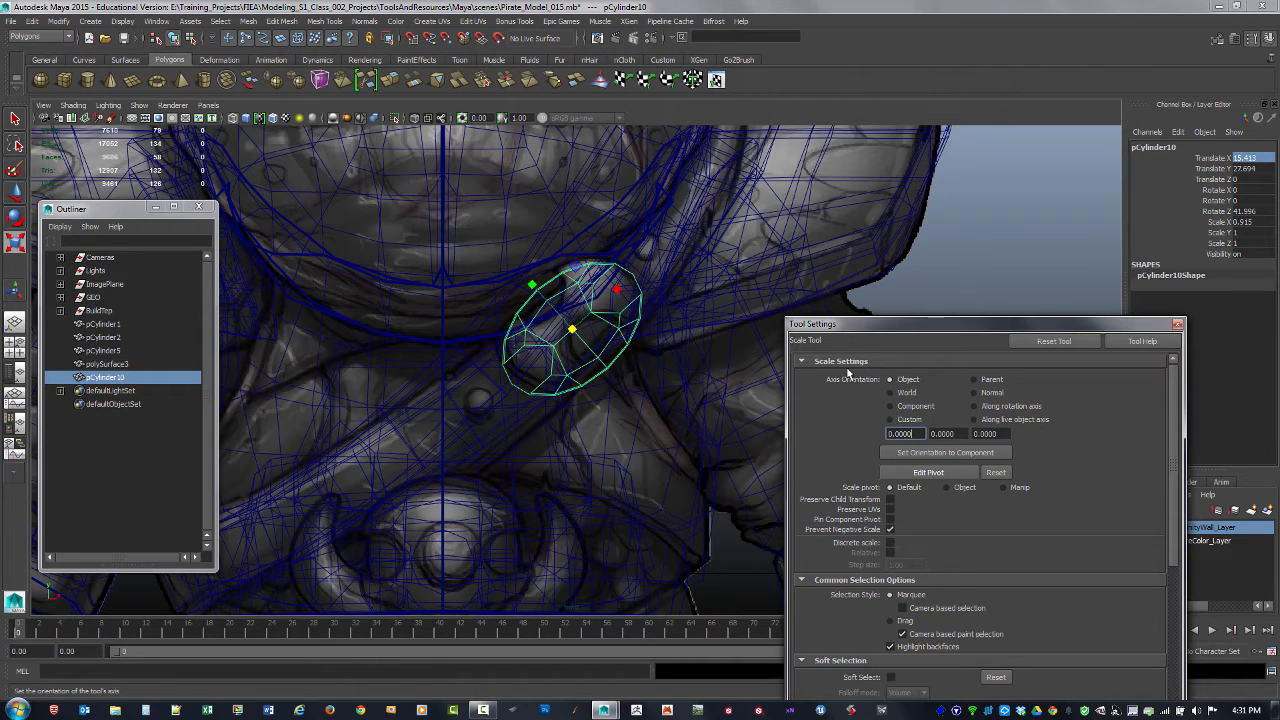
pyautogui.moveTo(617, 288); pyautogui.dragTo(617, 289)
pyautogui.press('w')
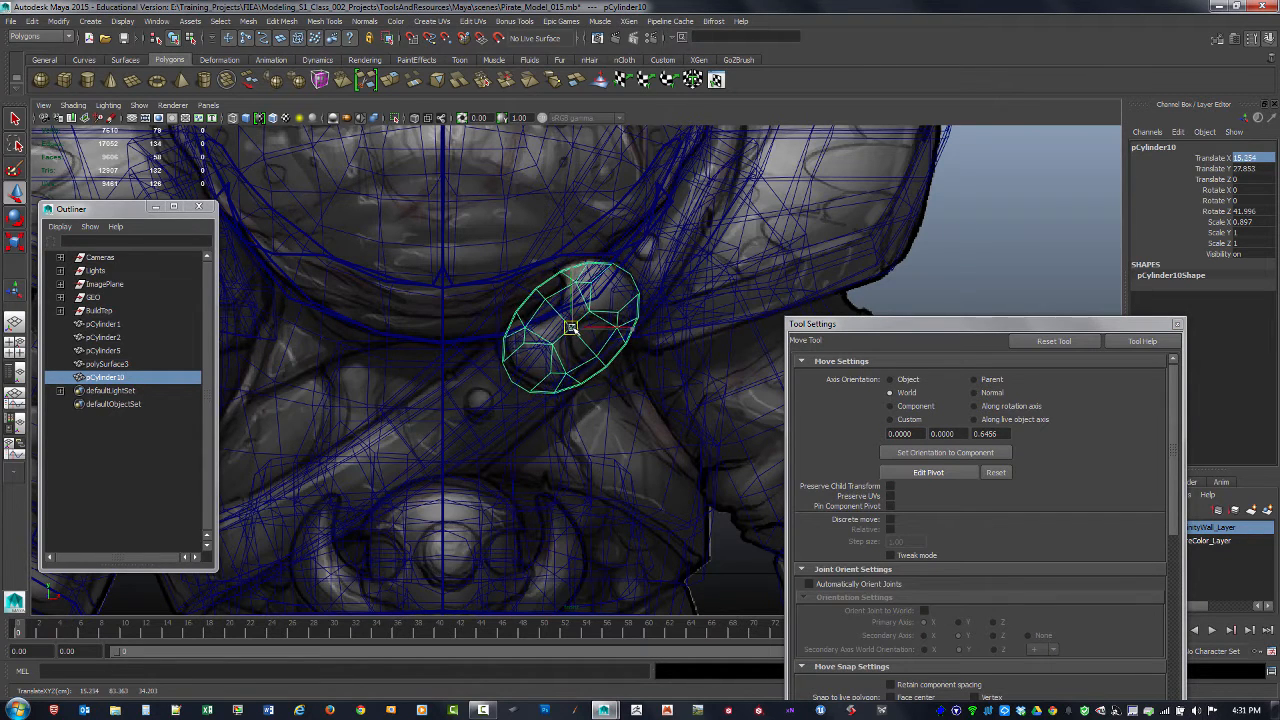
# Step: Tilt the buckle against the chest strap in the perspective view, to about -2.583 degrees in X and 10.9 in Y
pyautogui.press('space')
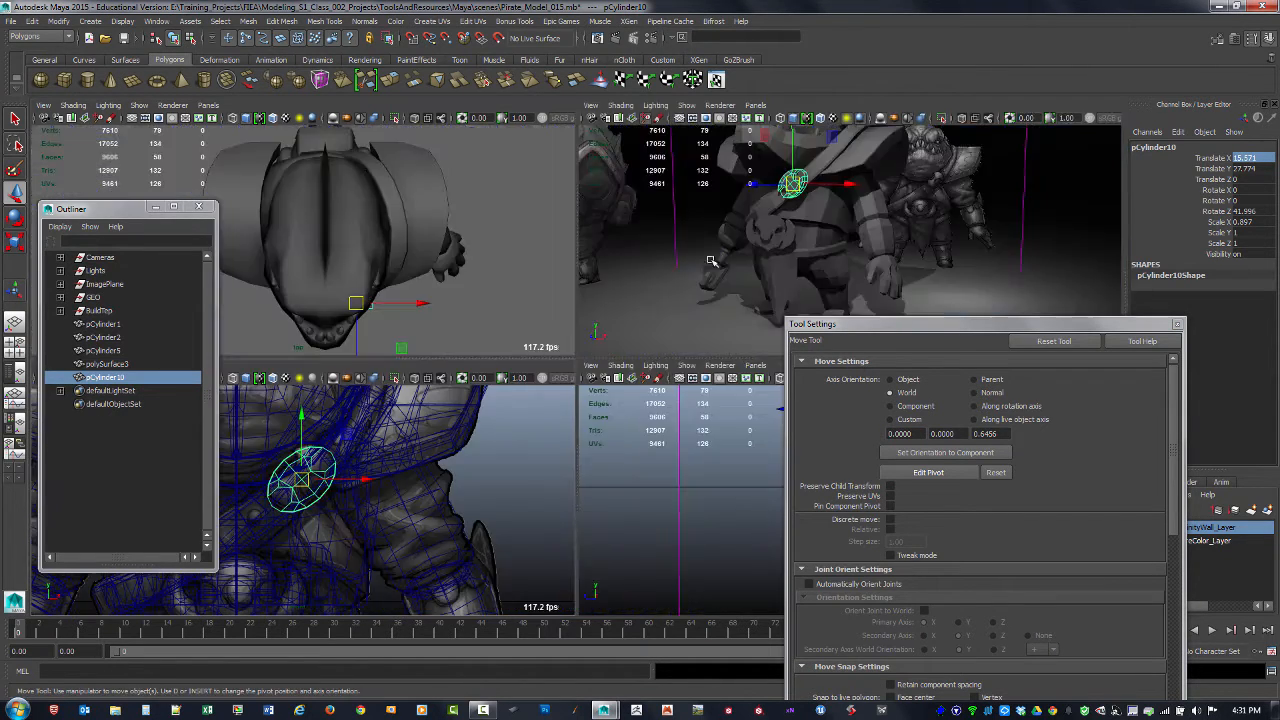
pyautogui.press('space')
pyautogui.keyDown('alt'); pyautogui.moveTo(662, 266); pyautogui.dragTo(557, 280); pyautogui.keyUp('alt')
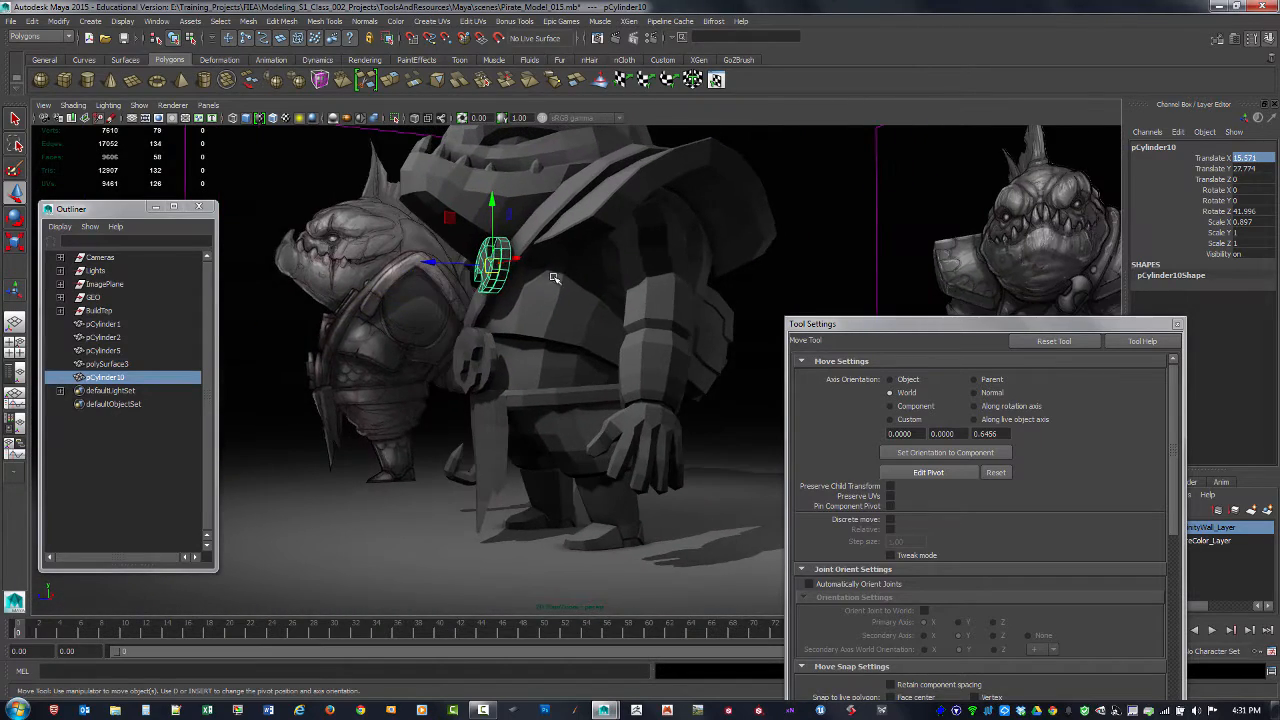
pyautogui.press('space')
pyautogui.press('space')
pyautogui.keyDown('alt'); pyautogui.moveTo(635, 331); pyautogui.dragTo(638, 377, button='middle'); pyautogui.keyUp('alt')
pyautogui.moveTo(638, 377)
pyautogui.keyDown('alt'); pyautogui.mouseDown(button='right')
pyautogui.moveTo(697, 400)
pyautogui.moveTo(640, 394)
pyautogui.mouseUp(button='right'); pyautogui.keyUp('alt')
pyautogui.press('e')
pyautogui.moveTo(481, 285); pyautogui.dragTo(738, 316)
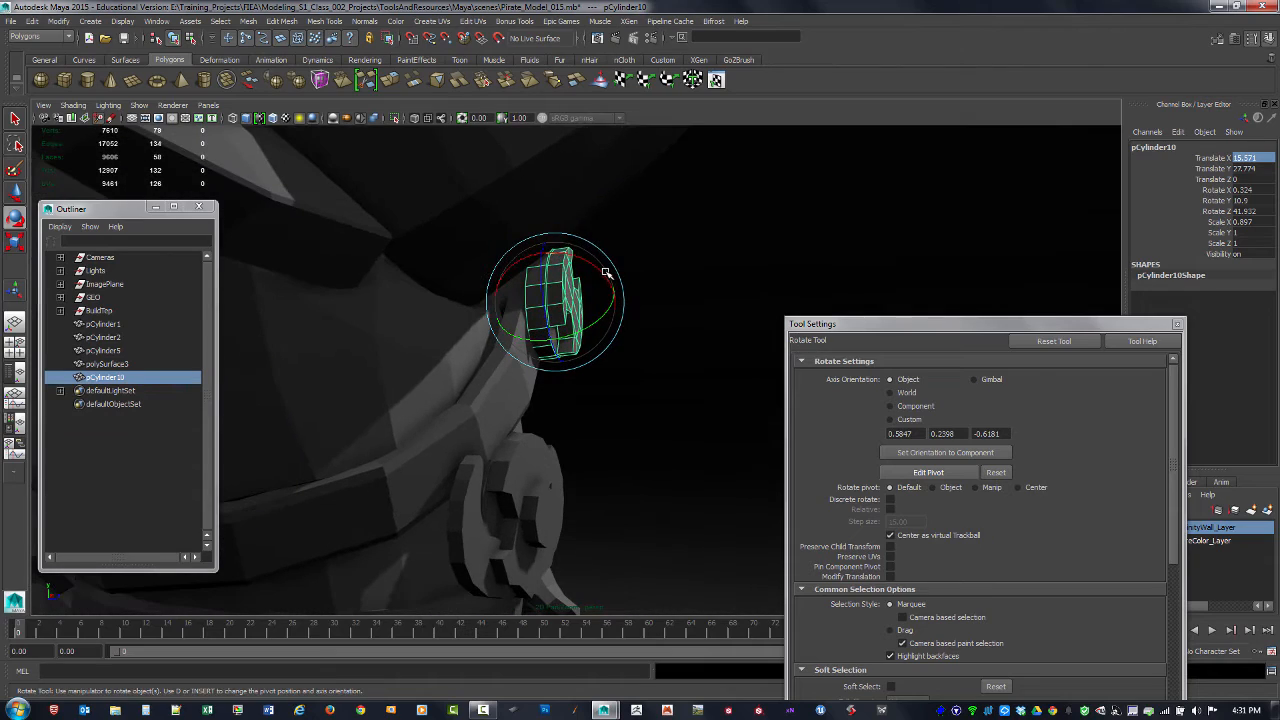
pyautogui.moveTo(606, 272); pyautogui.dragTo(600, 272)
pyautogui.keyDown('alt'); pyautogui.moveTo(729, 291); pyautogui.dragTo(606, 294); pyautogui.keyUp('alt')
# Step: Scale the buckle to about 0.831 in X against the front reference and move it to about X 15.647, Y 28.001
pyautogui.press('space')
pyautogui.press('space')
pyautogui.keyDown('alt'); pyautogui.moveTo(534, 403); pyautogui.dragTo(594, 411, button='right'); pyautogui.keyUp('alt')
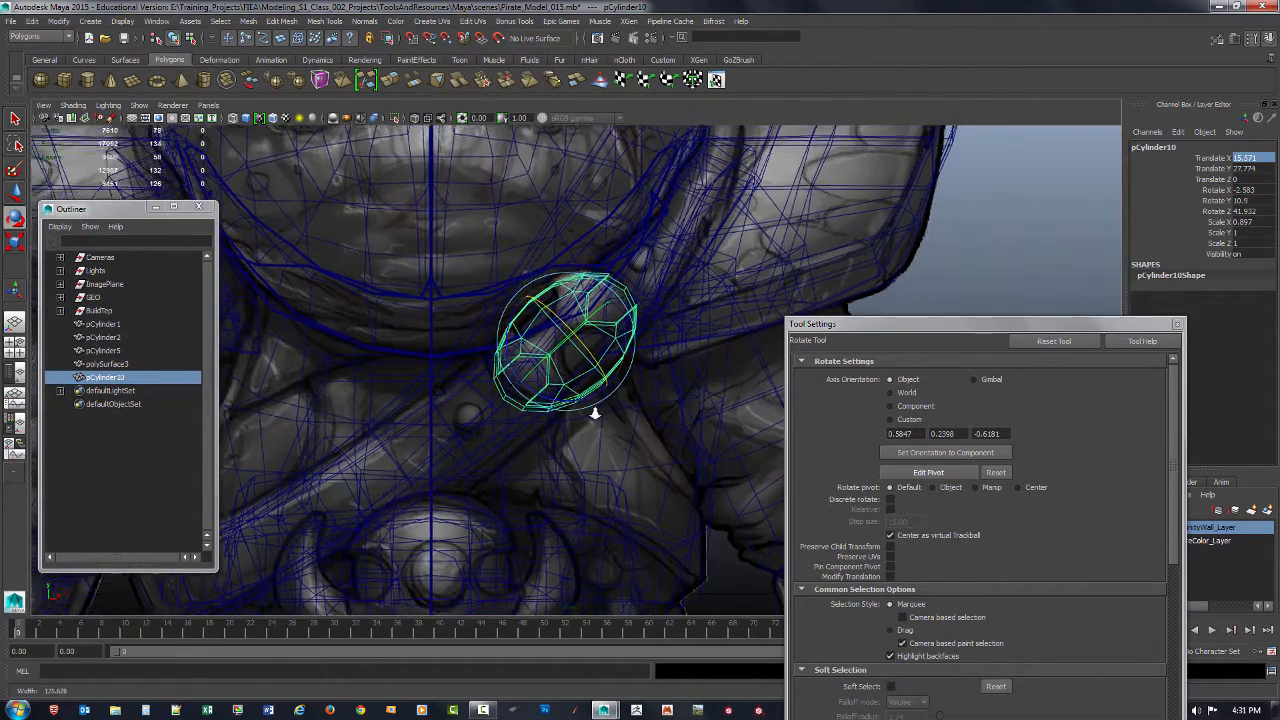
pyautogui.press('r')
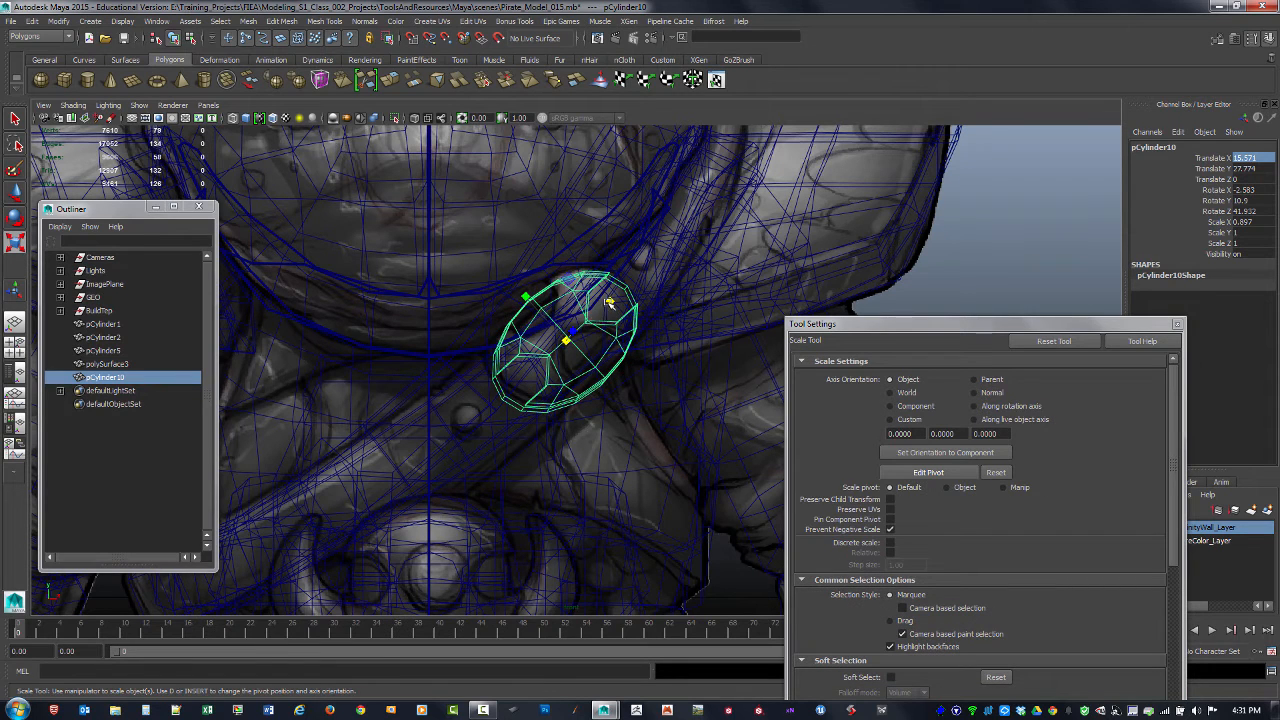
pyautogui.moveTo(608, 302); pyautogui.dragTo(563, 338)
pyautogui.press('w')
pyautogui.press('space')
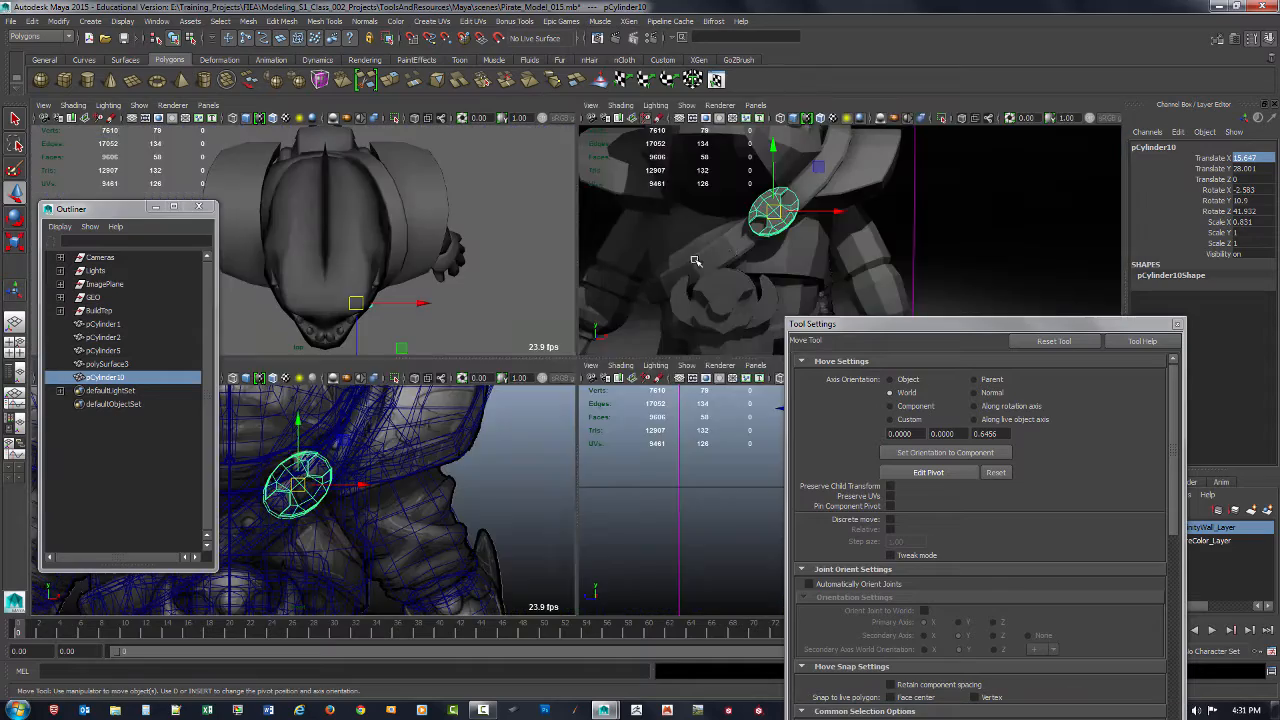
pyautogui.press('space')
# Step: Deselect the strap buckle and examine its fit on the character from several angles
pyautogui.keyDown('alt'); pyautogui.moveTo(748, 275); pyautogui.dragTo(794, 281); pyautogui.keyUp('alt')
pyautogui.click(800, 265)
pyautogui.keyDown('alt'); pyautogui.moveTo(690, 328); pyautogui.dragTo(725, 312); pyautogui.keyUp('alt')
pyautogui.keyDown('alt'); pyautogui.moveTo(725, 312); pyautogui.dragTo(660, 323, button='right'); pyautogui.keyUp('alt')
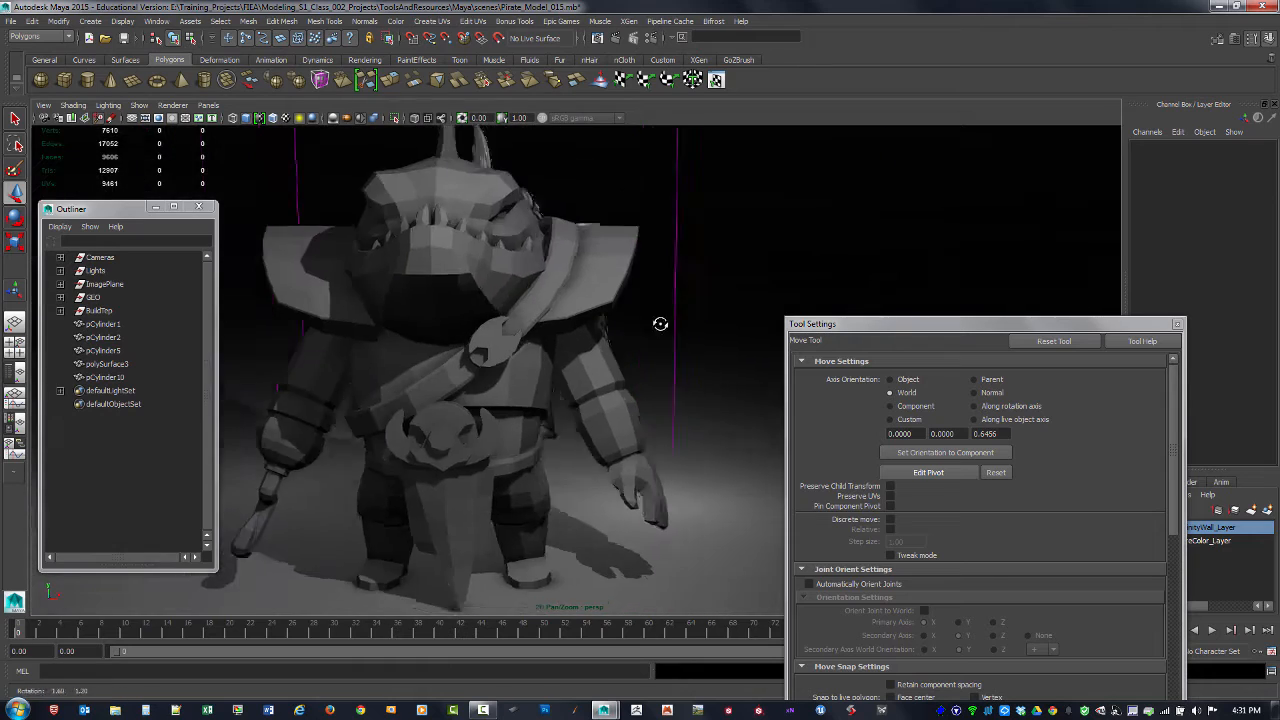
pyautogui.moveTo(660, 323)
pyautogui.keyDown('alt'); pyautogui.mouseDown()
pyautogui.moveTo(646, 332)
pyautogui.moveTo(649, 320)
pyautogui.mouseUp(); pyautogui.keyUp('alt')
pyautogui.keyDown('alt'); pyautogui.moveTo(649, 320); pyautogui.dragTo(467, 260, button='right'); pyautogui.keyUp('alt')
pyautogui.keyDown('alt'); pyautogui.moveTo(467, 260); pyautogui.dragTo(665, 325); pyautogui.keyUp('alt')
pyautogui.keyDown('alt'); pyautogui.moveTo(665, 325); pyautogui.dragTo(680, 344, button='right'); pyautogui.keyUp('alt')
pyautogui.keyDown('alt'); pyautogui.moveTo(680, 344); pyautogui.dragTo(637, 343); pyautogui.keyUp('alt')
pyautogui.keyDown('alt'); pyautogui.moveTo(637, 343); pyautogui.dragTo(840, 422, button='right'); pyautogui.keyUp('alt')
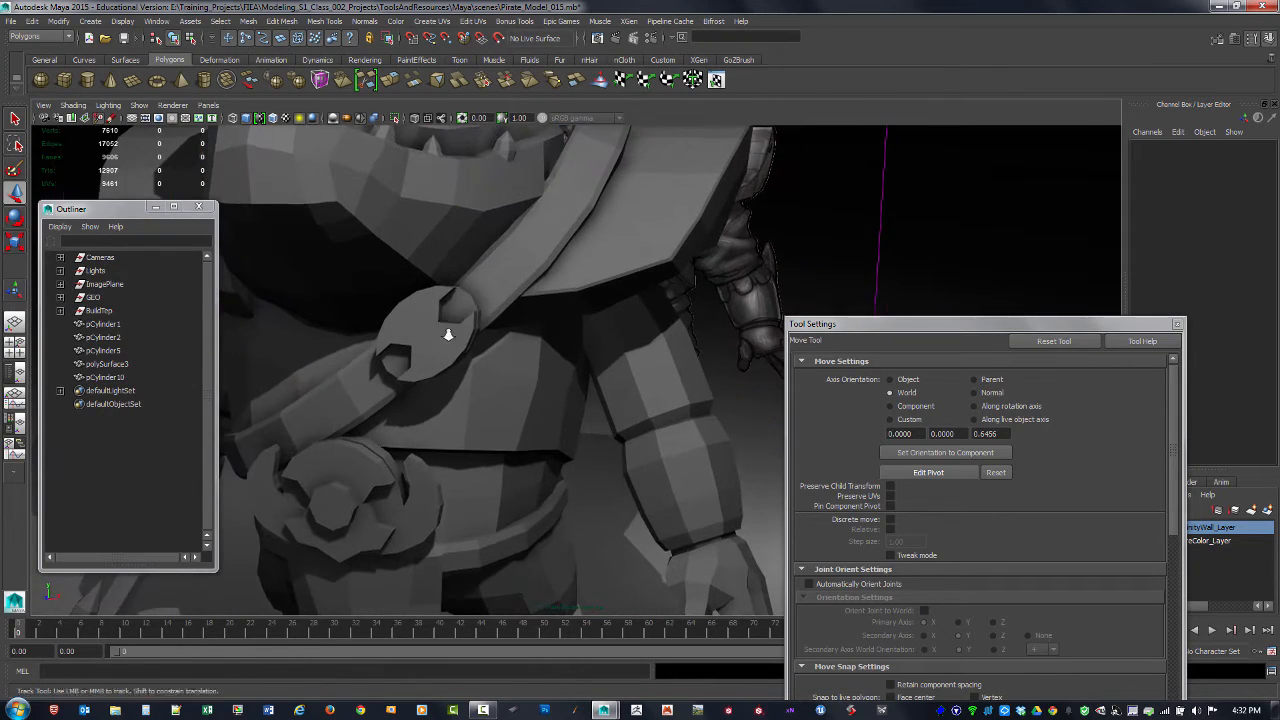
pyautogui.keyDown('alt'); pyautogui.moveTo(448, 334); pyautogui.dragTo(405, 357); pyautogui.keyUp('alt')
# Step: Select the strap buckle and cut an edge across the upper inner wall of its lower notch with Multi-Cut
pyautogui.click(368, 350)
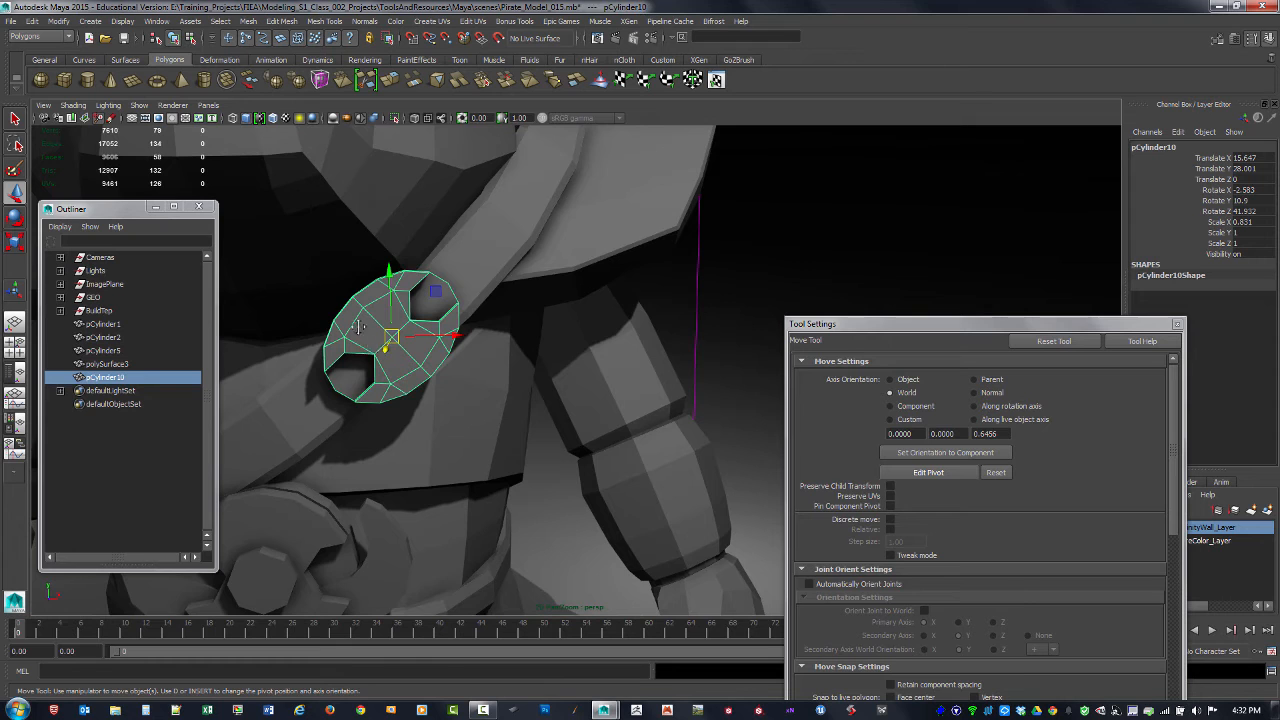
pyautogui.keyDown('alt'); pyautogui.moveTo(368, 350); pyautogui.dragTo(423, 349, button='right'); pyautogui.keyUp('alt')
pyautogui.keyDown('alt'); pyautogui.moveTo(423, 349); pyautogui.dragTo(588, 369, button='middle'); pyautogui.keyUp('alt')
pyautogui.keyDown('alt'); pyautogui.moveTo(588, 369); pyautogui.dragTo(622, 397, button='right'); pyautogui.keyUp('alt')
pyautogui.keyDown('alt'); pyautogui.moveTo(622, 397); pyautogui.dragTo(533, 328); pyautogui.keyUp('alt')
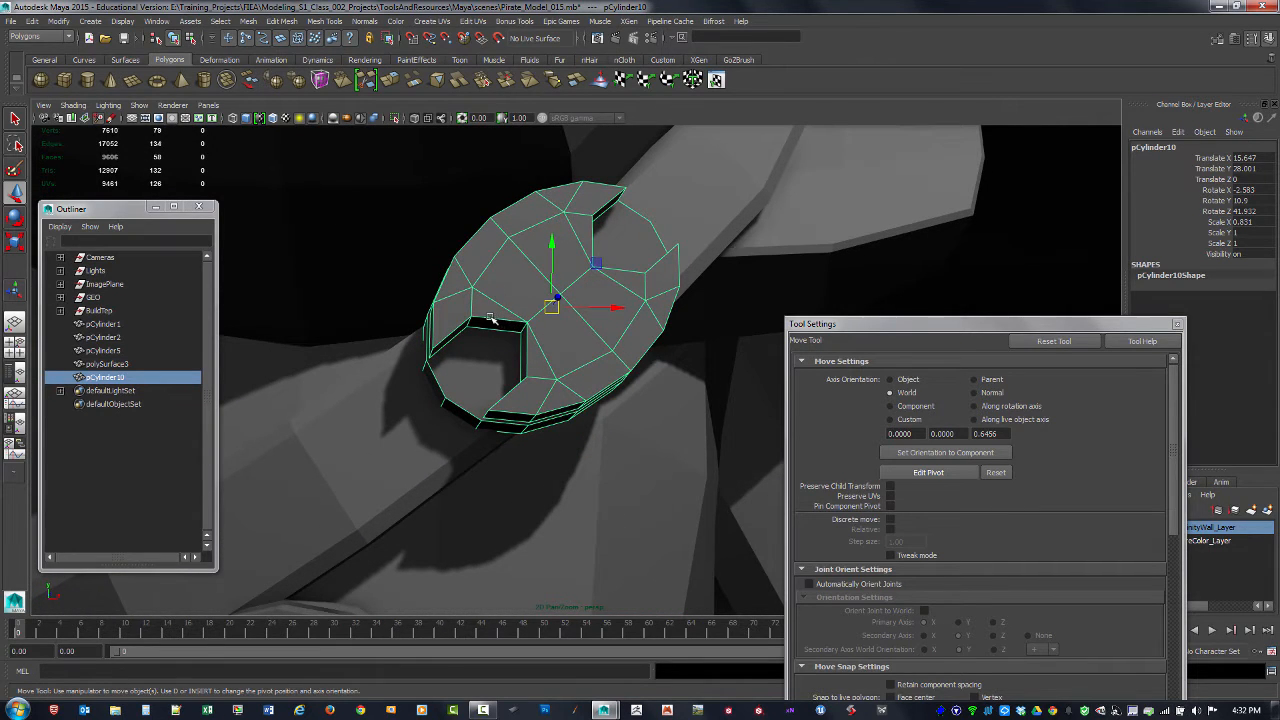
pyautogui.keyDown('alt'); pyautogui.moveTo(490, 318); pyautogui.dragTo(572, 346, button='right'); pyautogui.keyUp('alt')
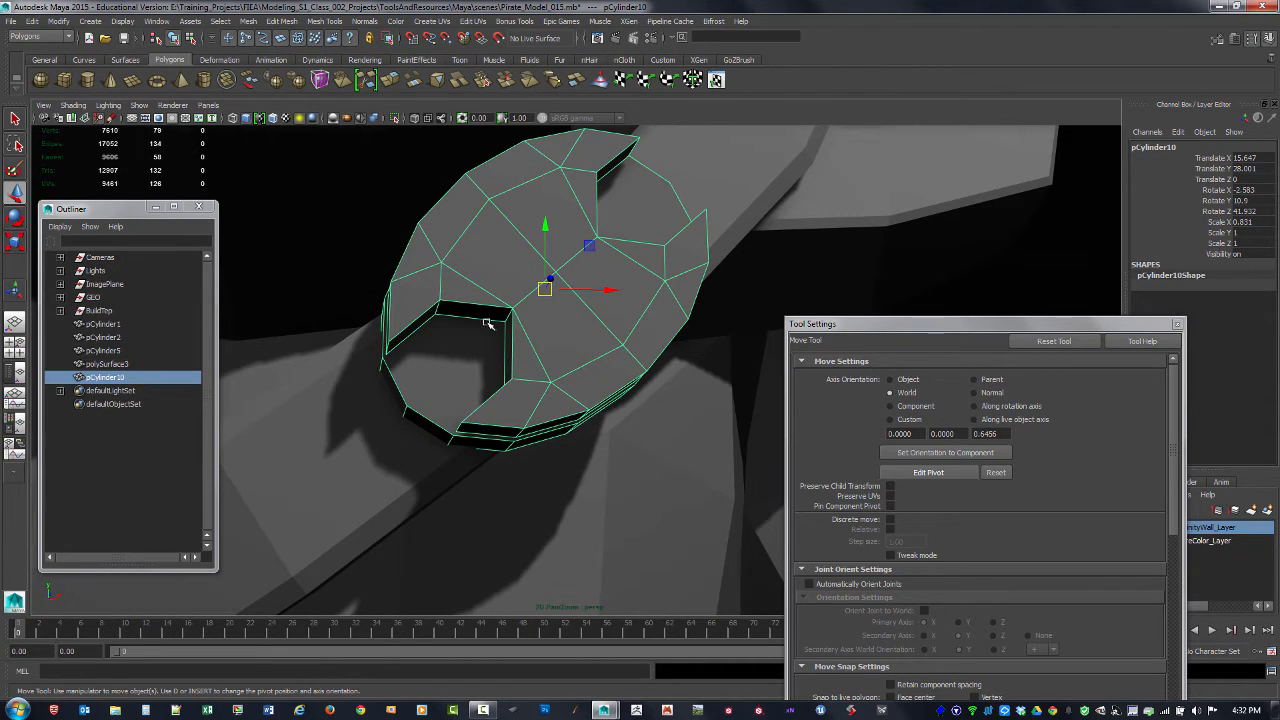
pyautogui.keyDown('shift'); pyautogui.rightClick(489, 316); pyautogui.keyUp('shift')
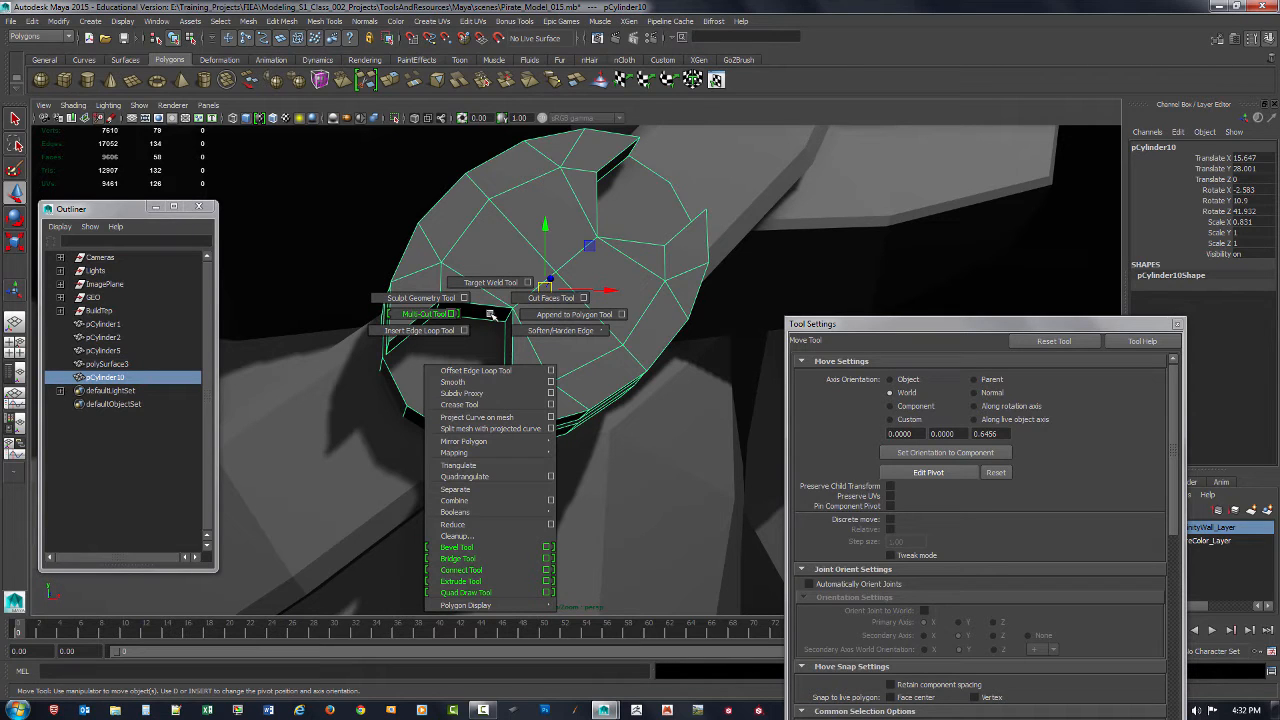
pyautogui.keyDown('shift'); pyautogui.moveTo(490, 316); pyautogui.dragTo(468, 320, button='right'); pyautogui.keyUp('shift')
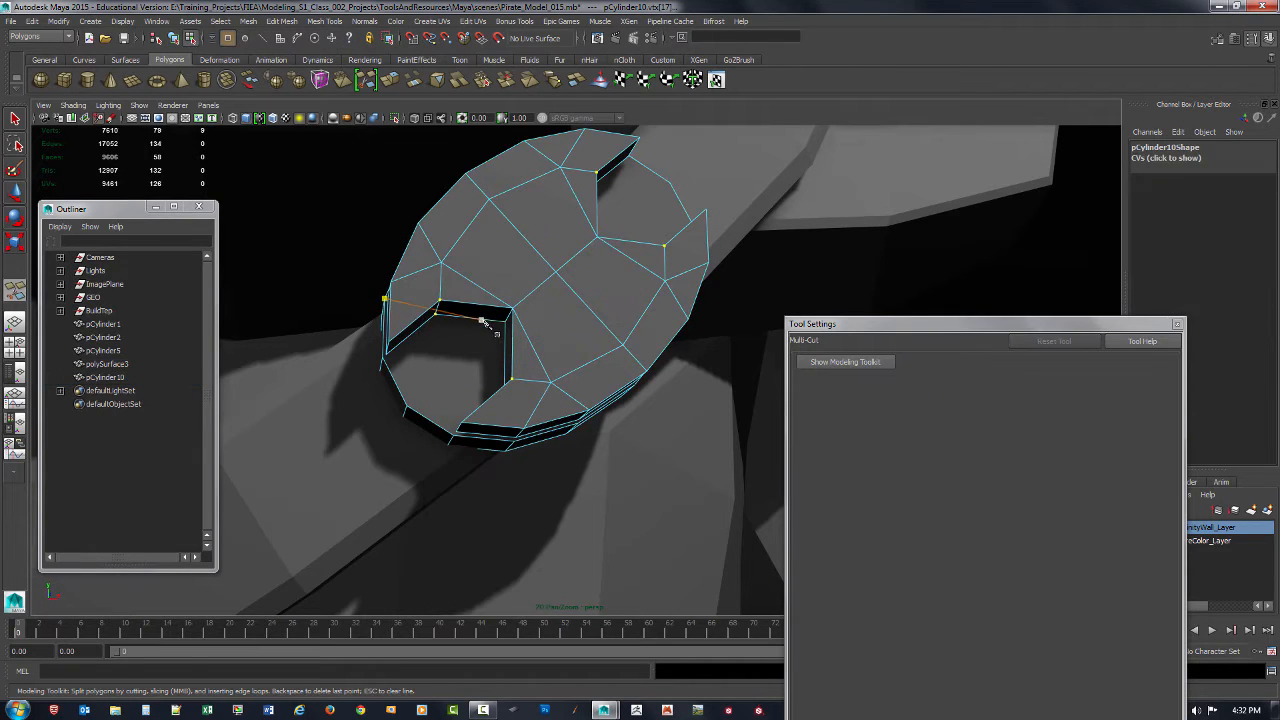
pyautogui.moveTo(490, 306); pyautogui.dragTo(477, 305)
pyautogui.click(476, 304)
# Step: Cut an edge across the vertical inner wall of the buckle's lower notch with Multi-Cut
pyautogui.keyDown('alt'); pyautogui.moveTo(515, 345); pyautogui.dragTo(545, 362); pyautogui.keyUp('alt')
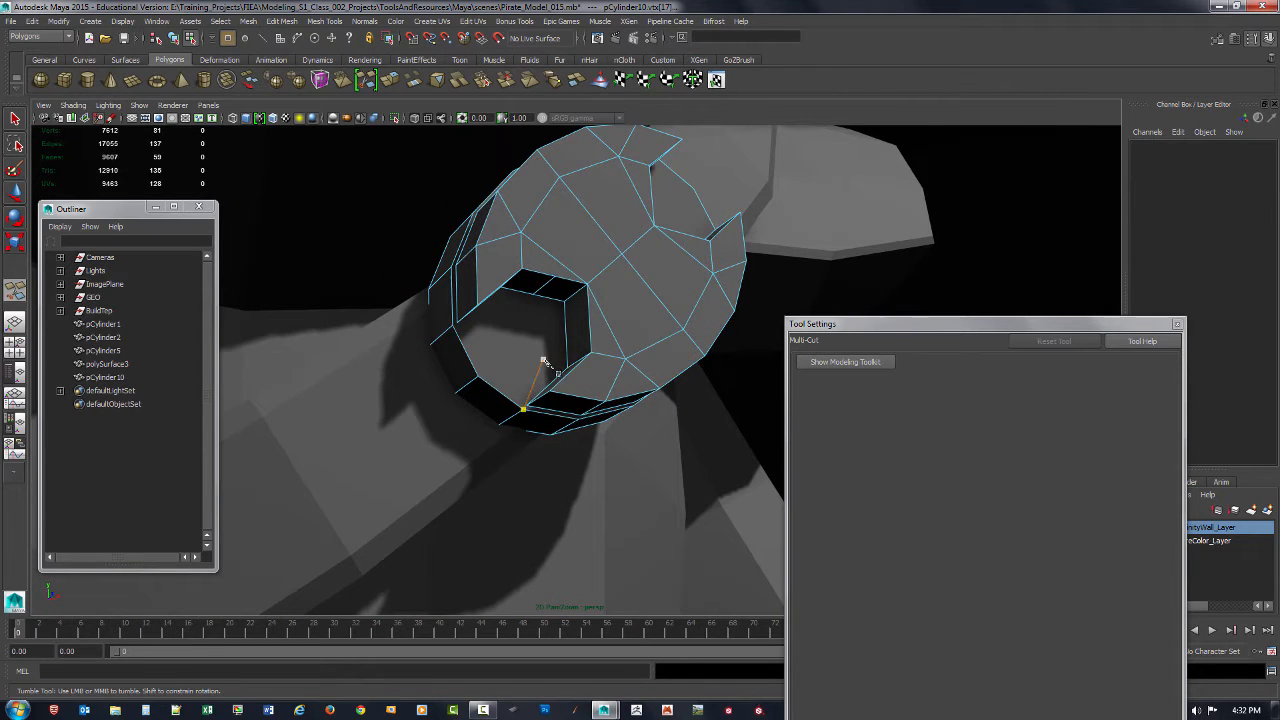
pyautogui.rightClick(545, 362)
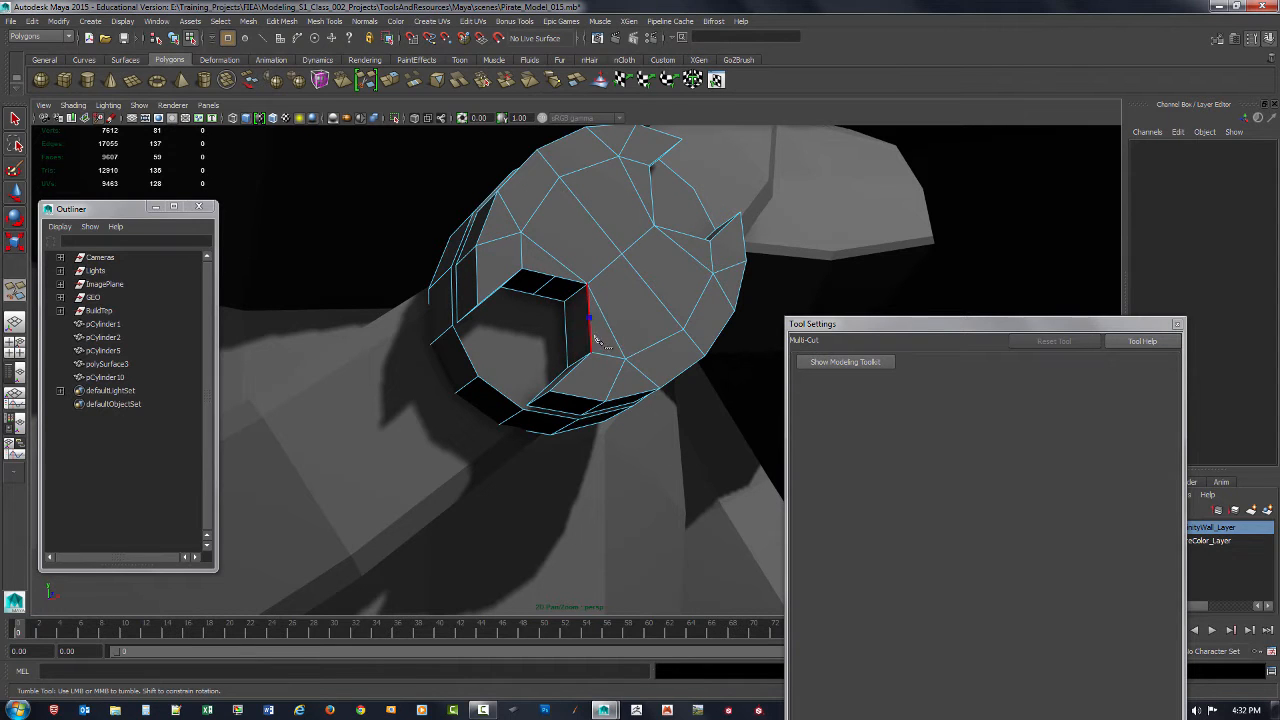
pyautogui.keyDown('alt'); pyautogui.moveTo(558, 352); pyautogui.dragTo(658, 318); pyautogui.keyUp('alt')
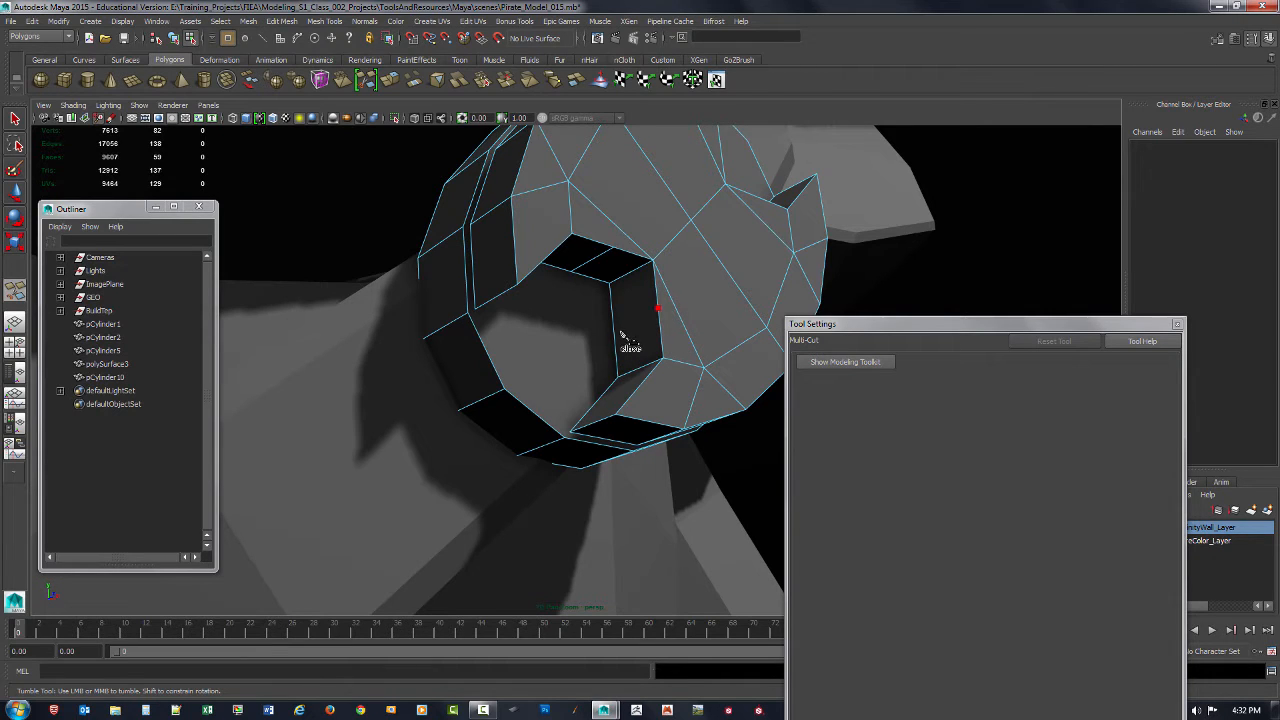
pyautogui.moveTo(615, 320); pyautogui.dragTo(446, 342)
pyautogui.click(622, 335)
pyautogui.rightClick(632, 338)
# Step: Cut an edge across each of the two inner walls of the buckle's upper notch with Multi-Cut
pyautogui.click(446, 343)
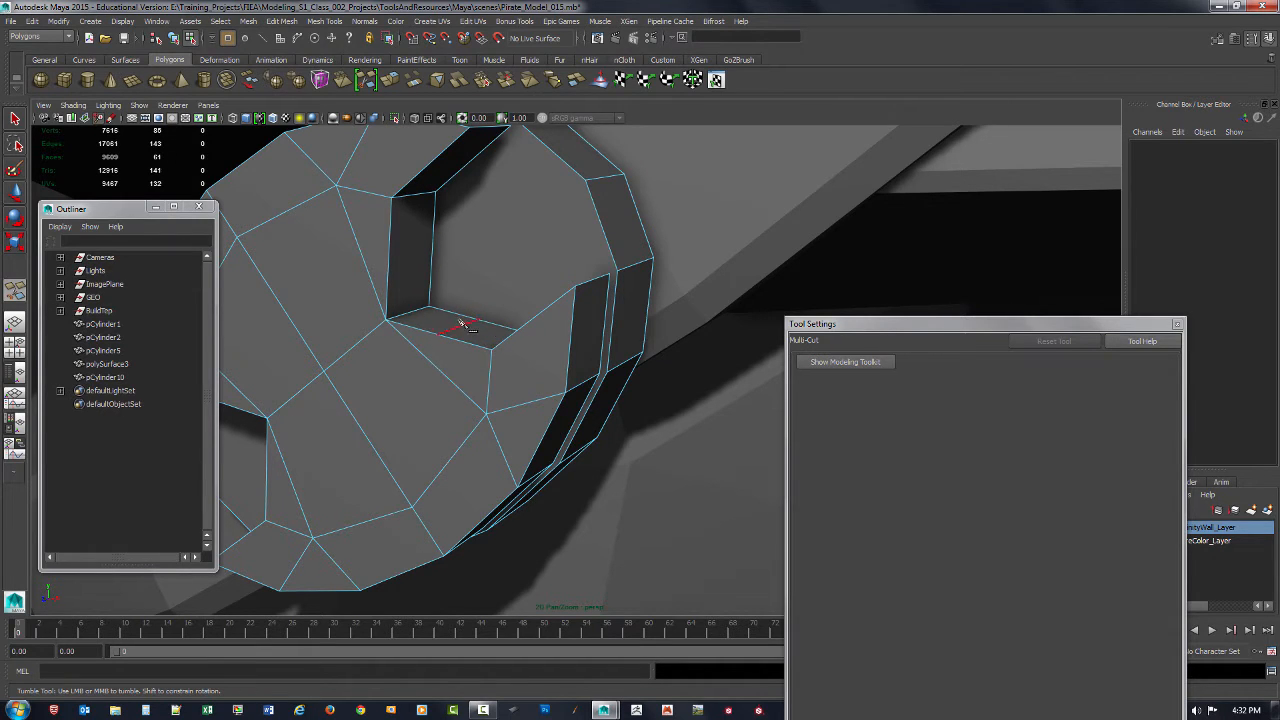
pyautogui.keyDown('alt'); pyautogui.moveTo(454, 338); pyautogui.dragTo(437, 363); pyautogui.keyUp('alt')
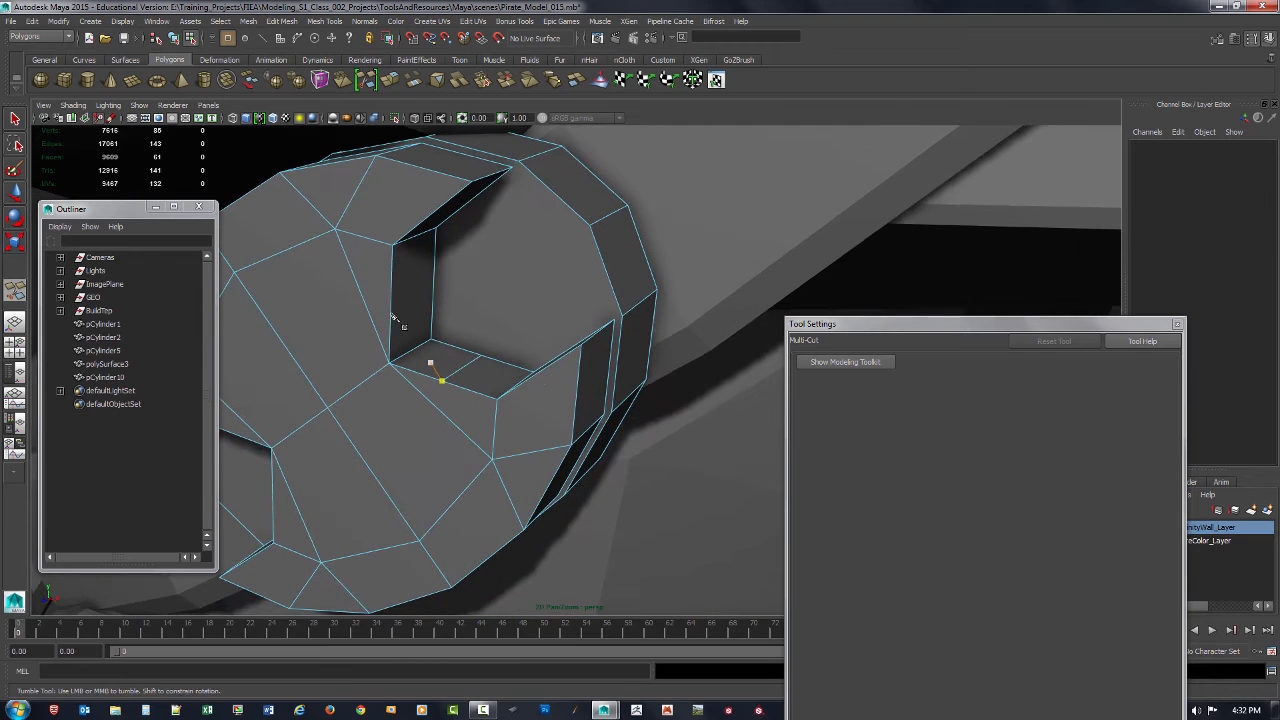
pyautogui.click(398, 302)
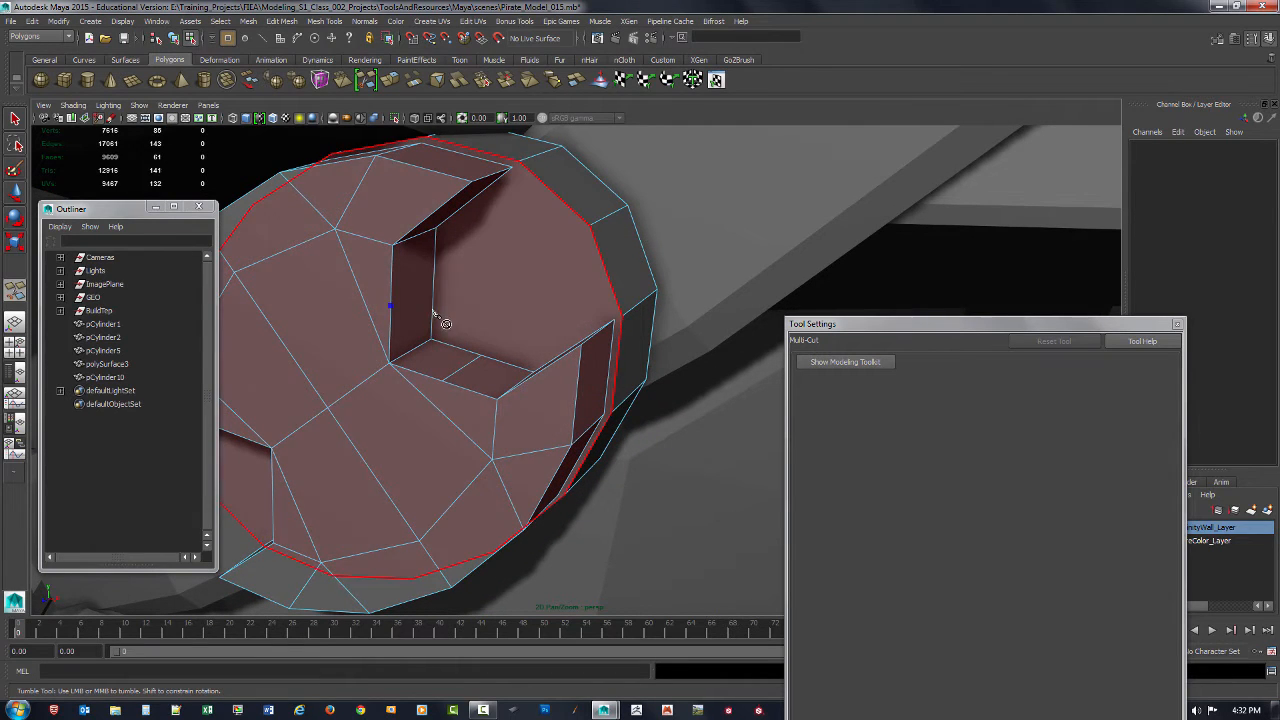
pyautogui.rightClick(439, 302)
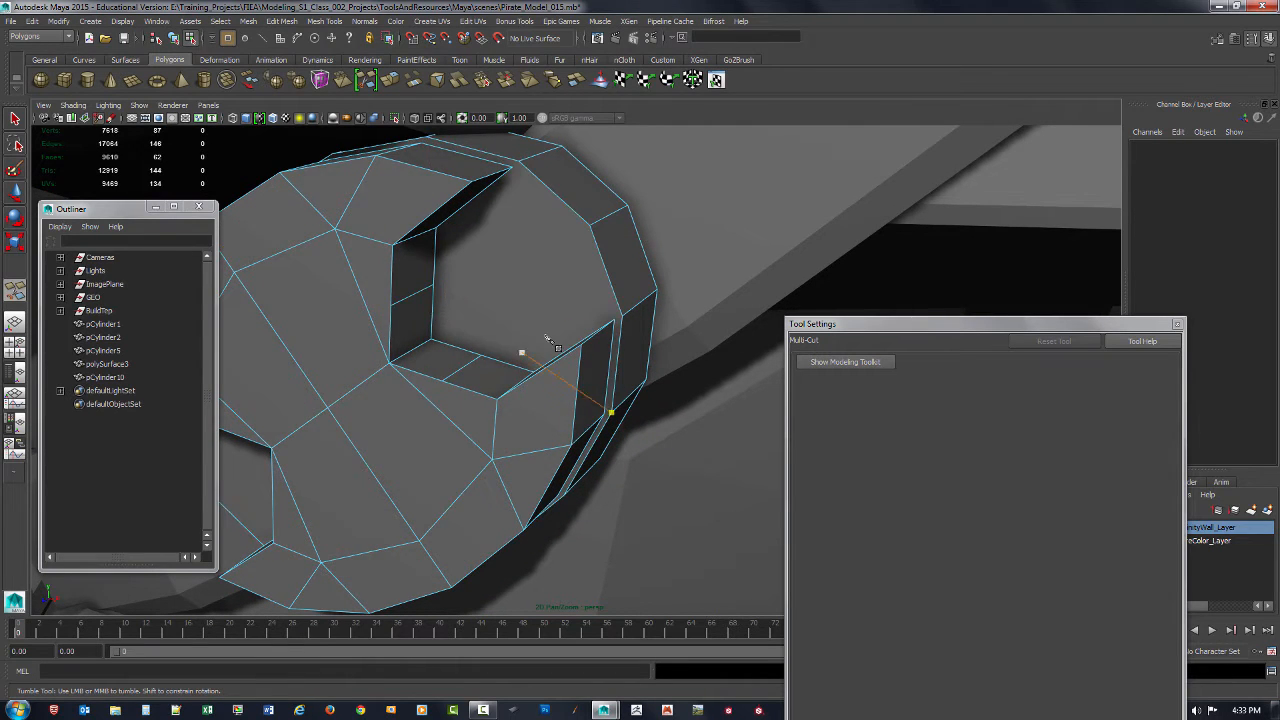
pyautogui.keyDown('alt'); pyautogui.moveTo(548, 340); pyautogui.dragTo(386, 257, button='right'); pyautogui.keyUp('alt')
pyautogui.keyDown('alt'); pyautogui.moveTo(390, 262); pyautogui.dragTo(484, 294); pyautogui.keyUp('alt')
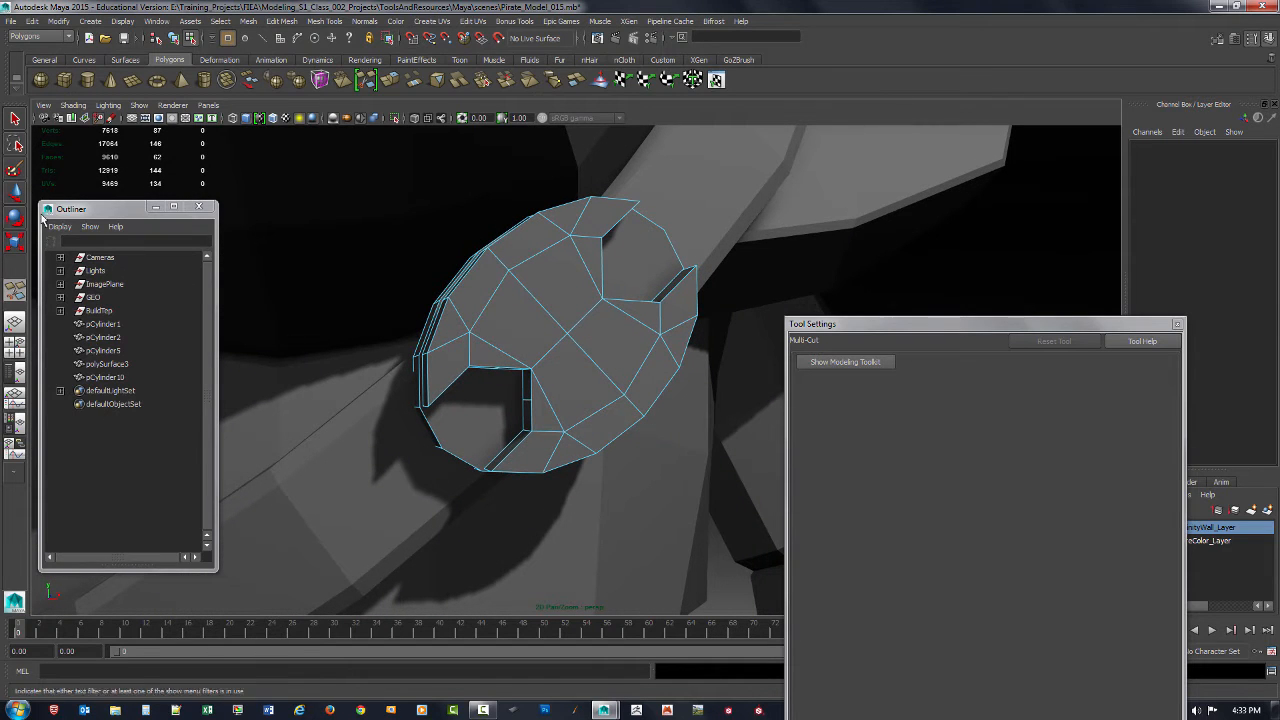
# Step: Scale the edges cut in the middle of the notch walls toward the buckle's centre to round both notches
pyautogui.press('q')
pyautogui.keyDown('alt'); pyautogui.moveTo(601, 433); pyautogui.dragTo(579, 265); pyautogui.keyUp('alt')
pyautogui.press('F10')
pyautogui.click(521, 343)
pyautogui.keyDown('shift'); pyautogui.click(540, 357); pyautogui.keyUp('shift')
pyautogui.press('r')
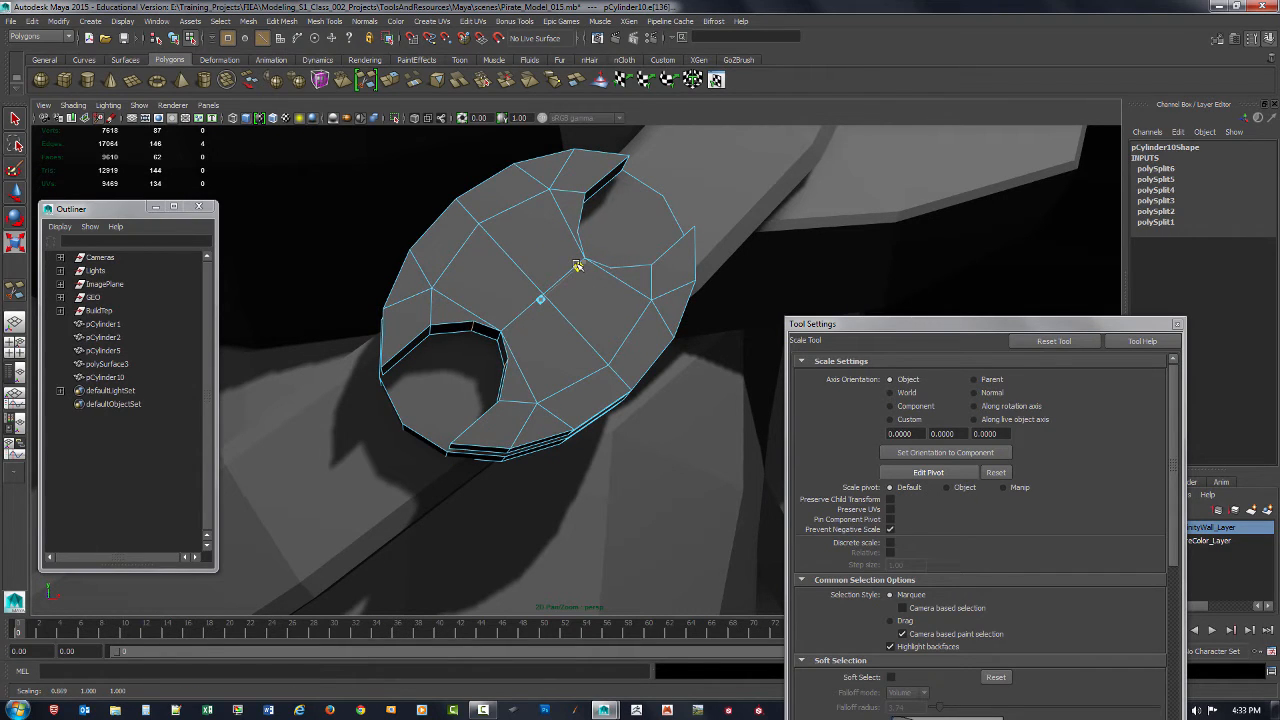
pyautogui.click(514, 237)
pyautogui.moveTo(499, 255); pyautogui.dragTo(489, 242, button='middle')
pyautogui.keyDown('alt'); pyautogui.moveTo(491, 242); pyautogui.dragTo(525, 281); pyautogui.keyUp('alt')
pyautogui.keyDown('alt'); pyautogui.moveTo(525, 281); pyautogui.dragTo(582, 309, button='right'); pyautogui.keyUp('alt')
pyautogui.hotkey('ctrl', 'z')
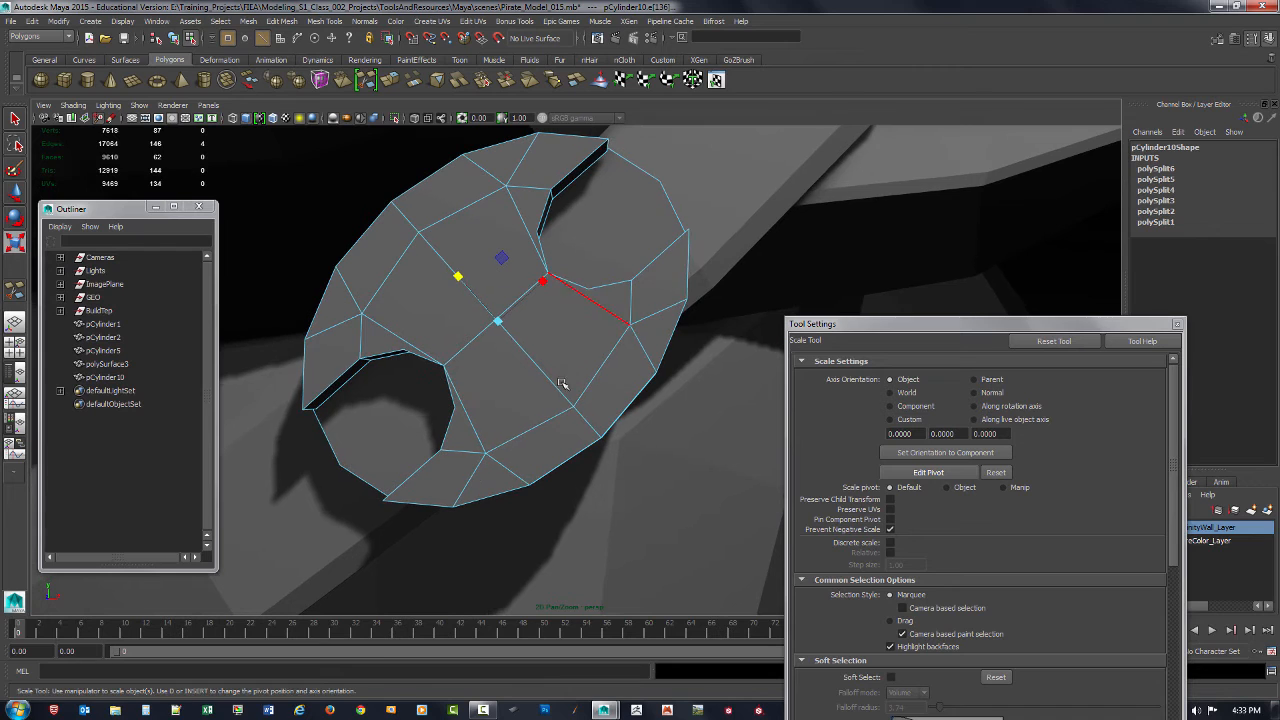
# Step: Delete the four front-face edges that run from the inner corners of the two notches to the neighbouring ring vertices
pyautogui.click(472, 427)
pyautogui.press('Delete')
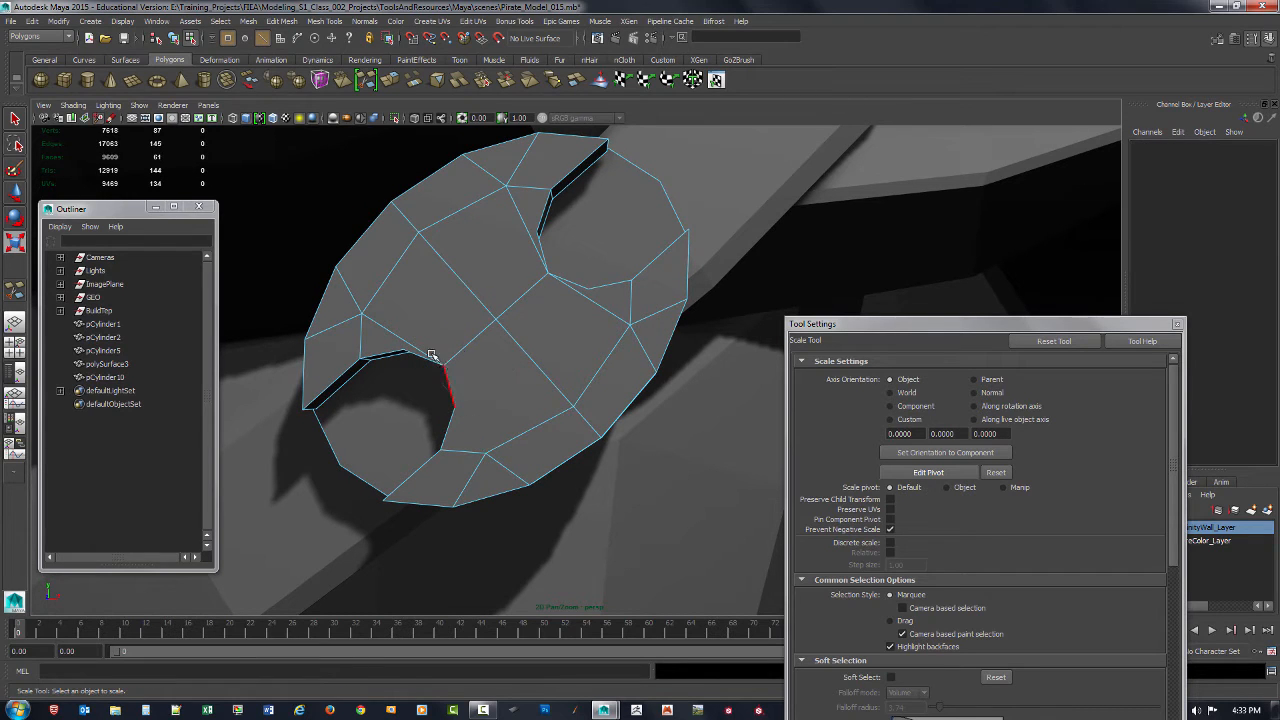
pyautogui.click(394, 334)
pyautogui.press('Delete')
pyautogui.click(530, 232)
pyautogui.press('Delete')
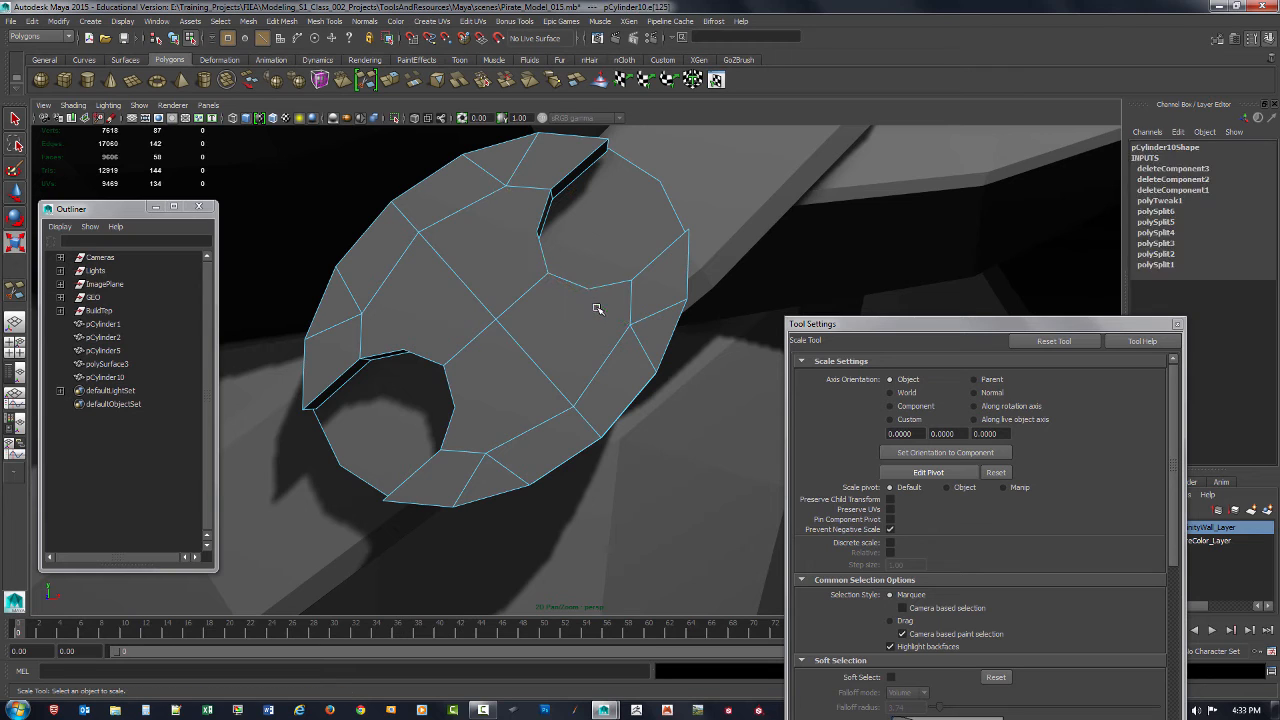
pyautogui.press('F8')
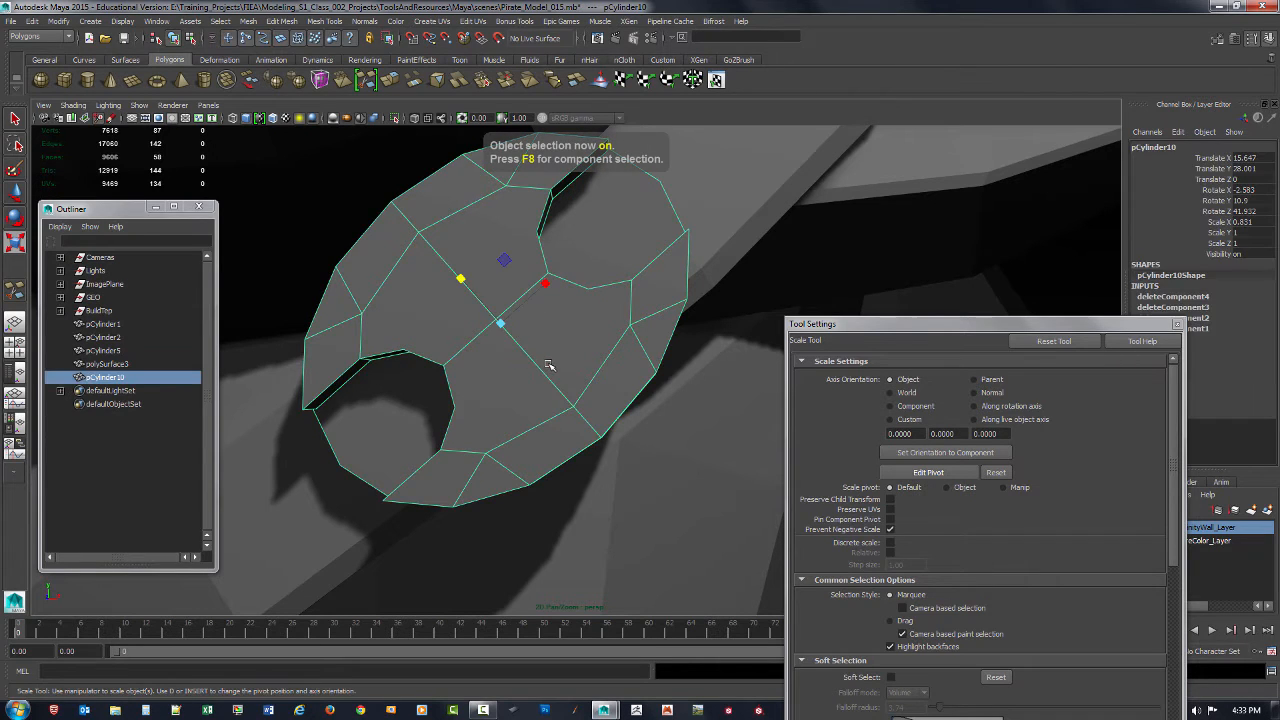
# Step: Cut four front-face edges with Multi-Cut, joining the middle vertices of the notch walls to the nearest ring vertices
pyautogui.keyDown('shift'); pyautogui.moveTo(552, 362); pyautogui.dragTo(478, 360, button='right'); pyautogui.keyUp('shift')
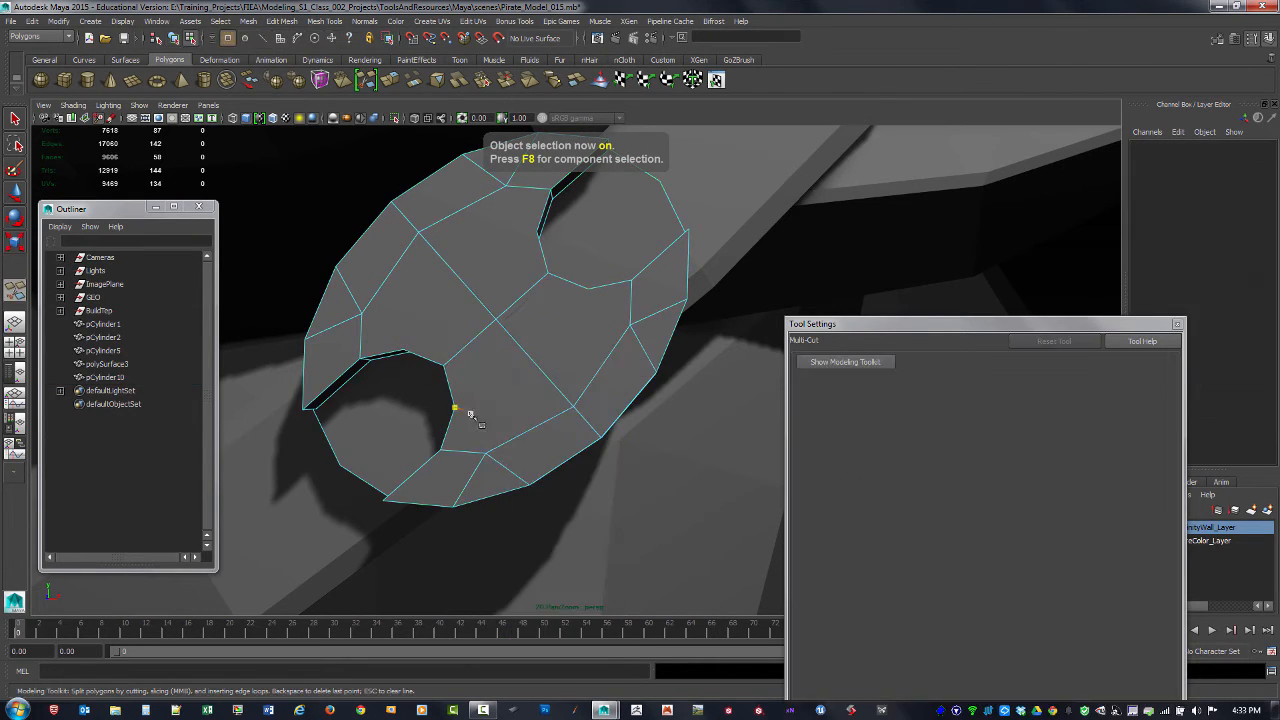
pyautogui.click(454, 408)
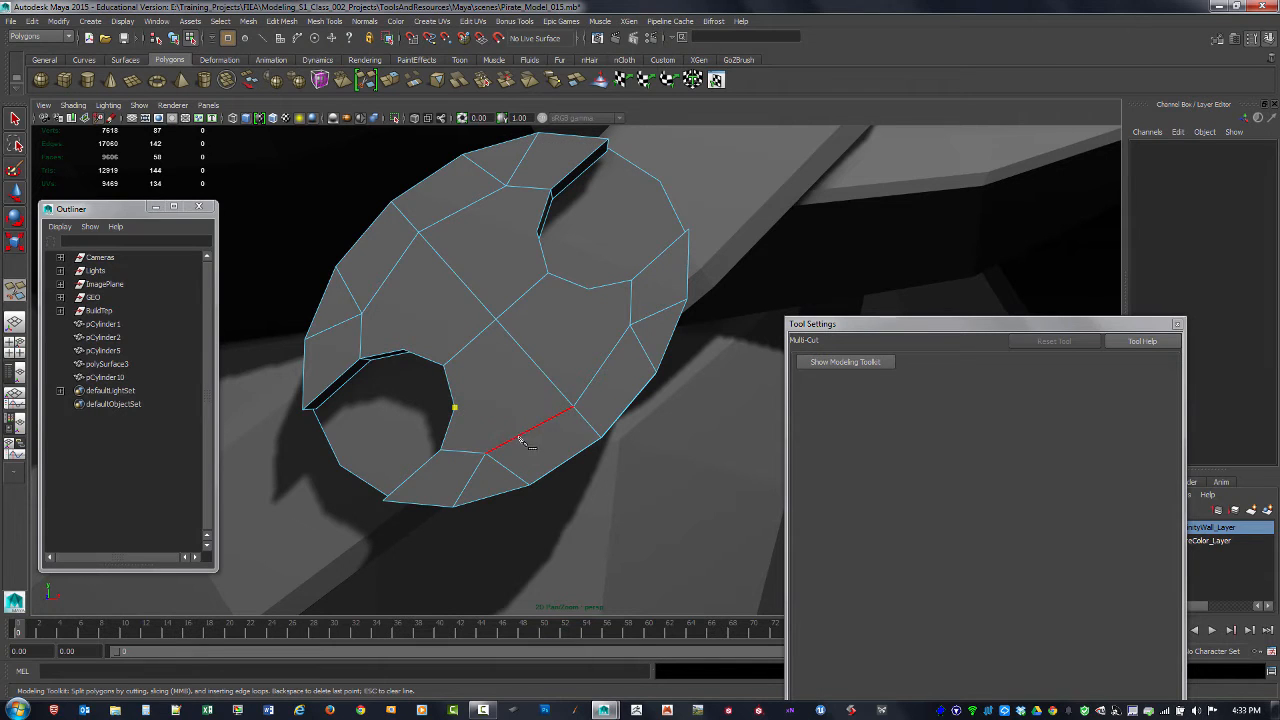
pyautogui.click(485, 455)
pyautogui.press('Return')
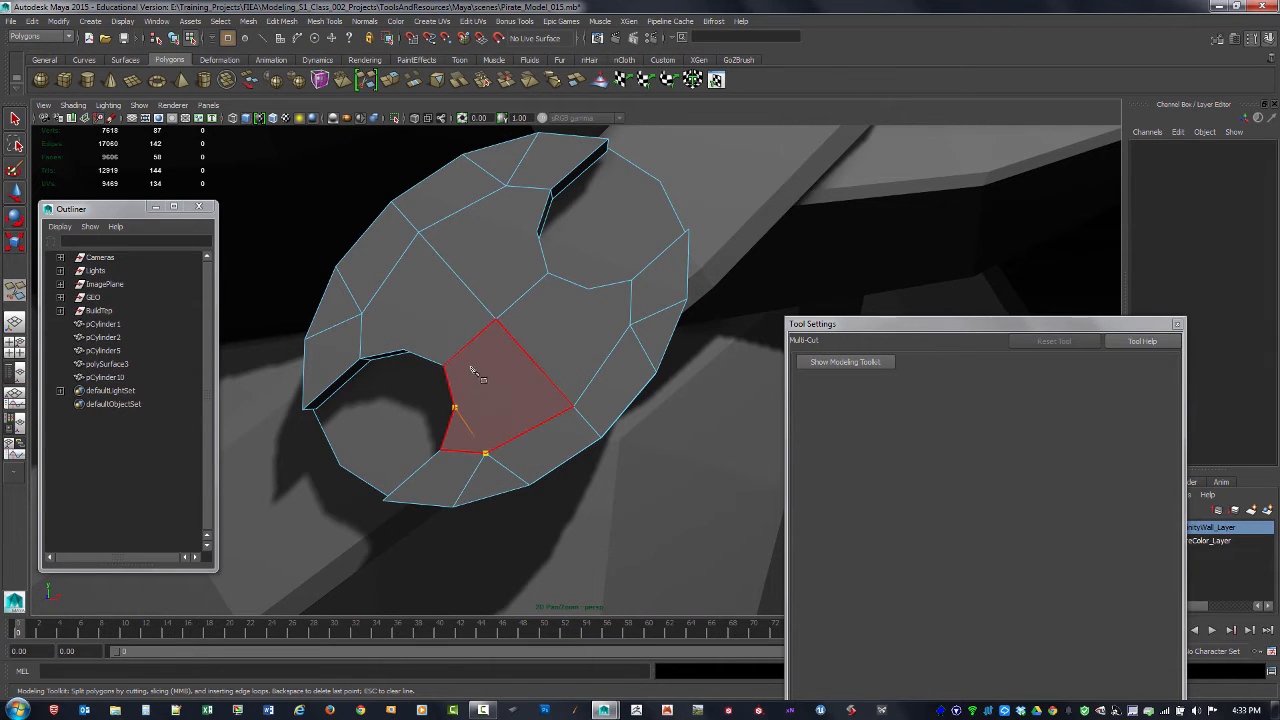
pyautogui.click(403, 350)
pyautogui.click(361, 314)
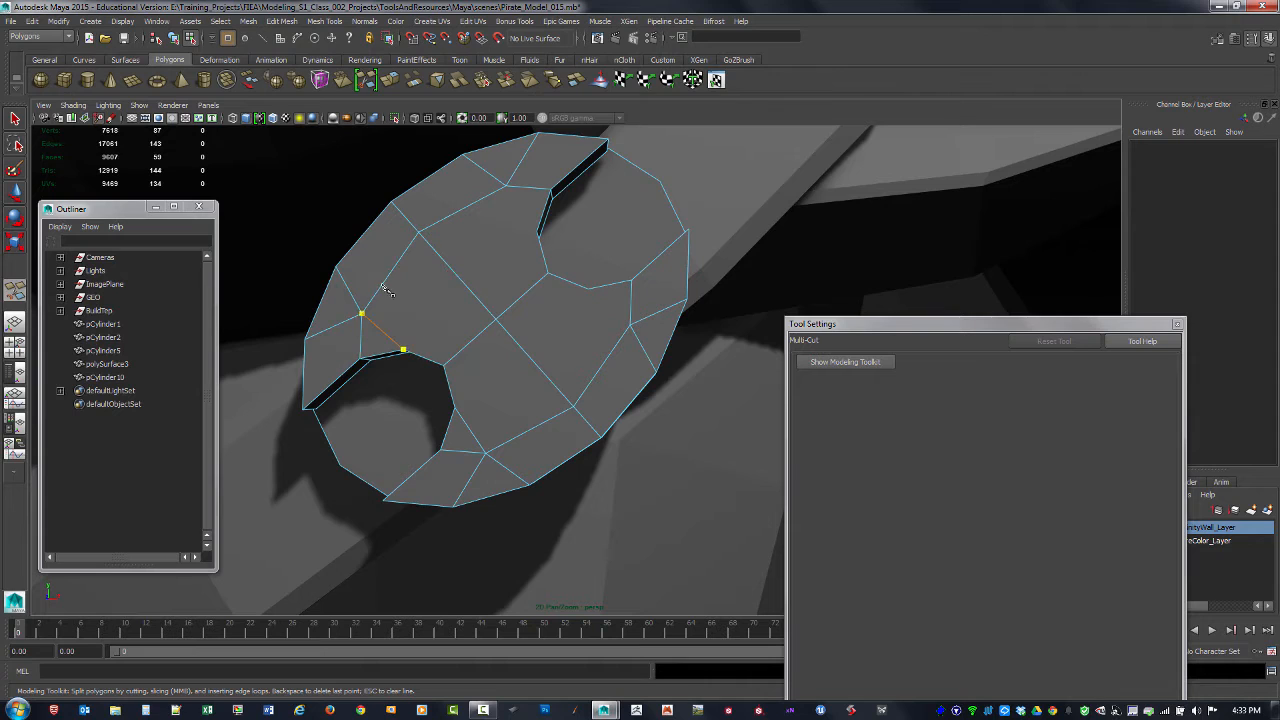
pyautogui.click(539, 234)
pyautogui.press('Return')
pyautogui.click(573, 282)
pyautogui.click(630, 324)
# Step: Cut four edges joining the notch walls' middle vertices to the two ring vertices at the ends of the line between the notches
pyautogui.click(572, 407)
pyautogui.press('Return')
pyautogui.click(572, 407)
pyautogui.click(588, 290)
pyautogui.click(418, 230)
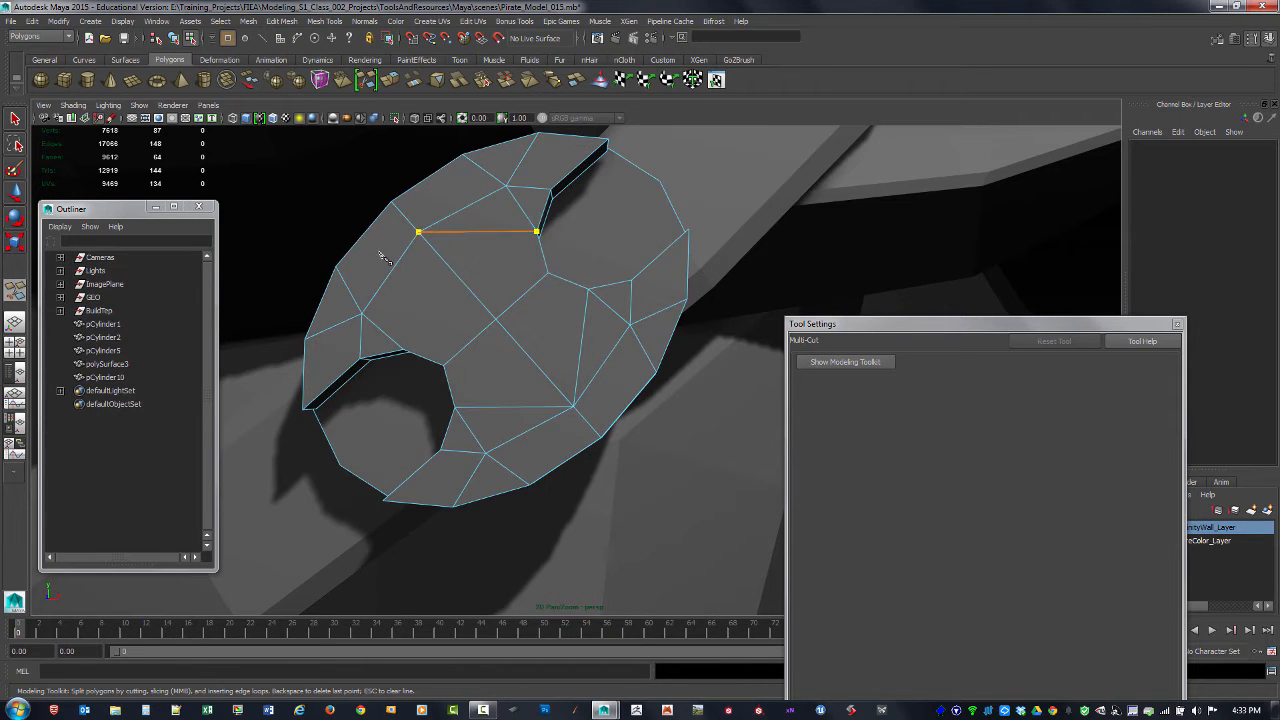
pyautogui.press('Return')
pyautogui.click(403, 349)
pyautogui.click(400, 349)
pyautogui.click(418, 232)
# Step: End the Multi-Cut, return the buckle to object selection and delete its construction history
pyautogui.keyDown('alt'); pyautogui.moveTo(458, 376); pyautogui.dragTo(659, 306); pyautogui.keyUp('alt')
pyautogui.keyDown('alt'); pyautogui.moveTo(659, 306); pyautogui.dragTo(604, 311, button='right'); pyautogui.keyUp('alt')
pyautogui.keyDown('alt'); pyautogui.moveTo(607, 313); pyautogui.dragTo(458, 311); pyautogui.keyUp('alt')
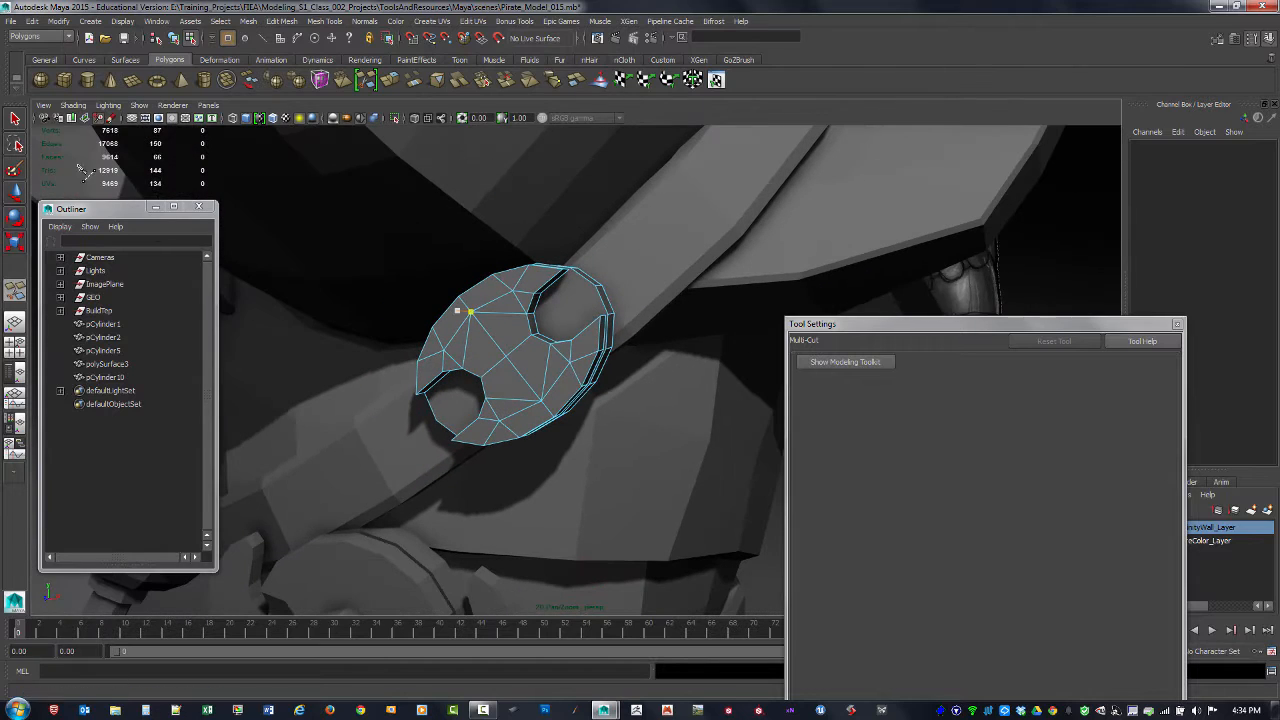
pyautogui.click(15, 122)
pyautogui.keyDown('alt'); pyautogui.moveTo(614, 274); pyautogui.dragTo(526, 300, button='right'); pyautogui.keyUp('alt')
pyautogui.keyDown('alt'); pyautogui.moveTo(526, 300); pyautogui.dragTo(596, 306); pyautogui.keyUp('alt')
pyautogui.moveTo(596, 306)
pyautogui.keyDown('alt'); pyautogui.mouseDown(button='right')
pyautogui.moveTo(577, 308)
pyautogui.moveTo(590, 305)
pyautogui.mouseUp(button='right'); pyautogui.keyUp('alt')
pyautogui.press('F8')
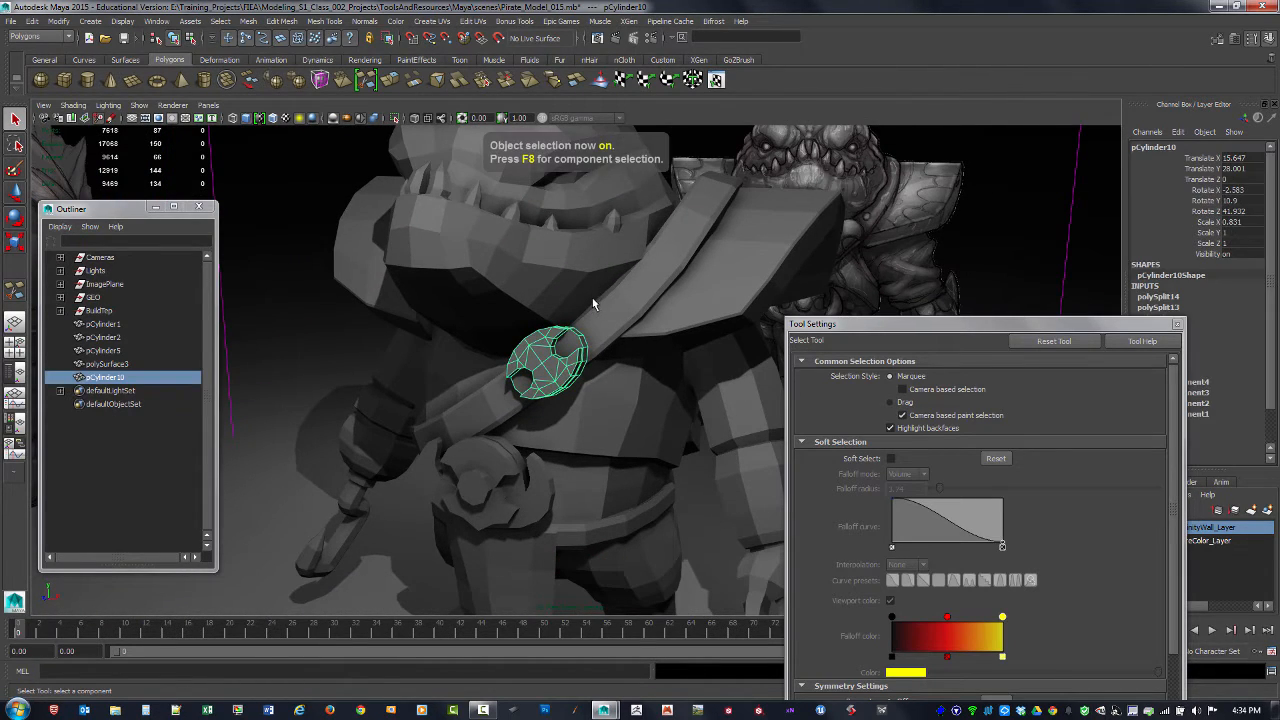
pyautogui.hotkey('alt', 'shift', 'd')
# Step: Close the tool settings and compare the strap buckle with the reference images from several angles
pyautogui.click(357, 358)
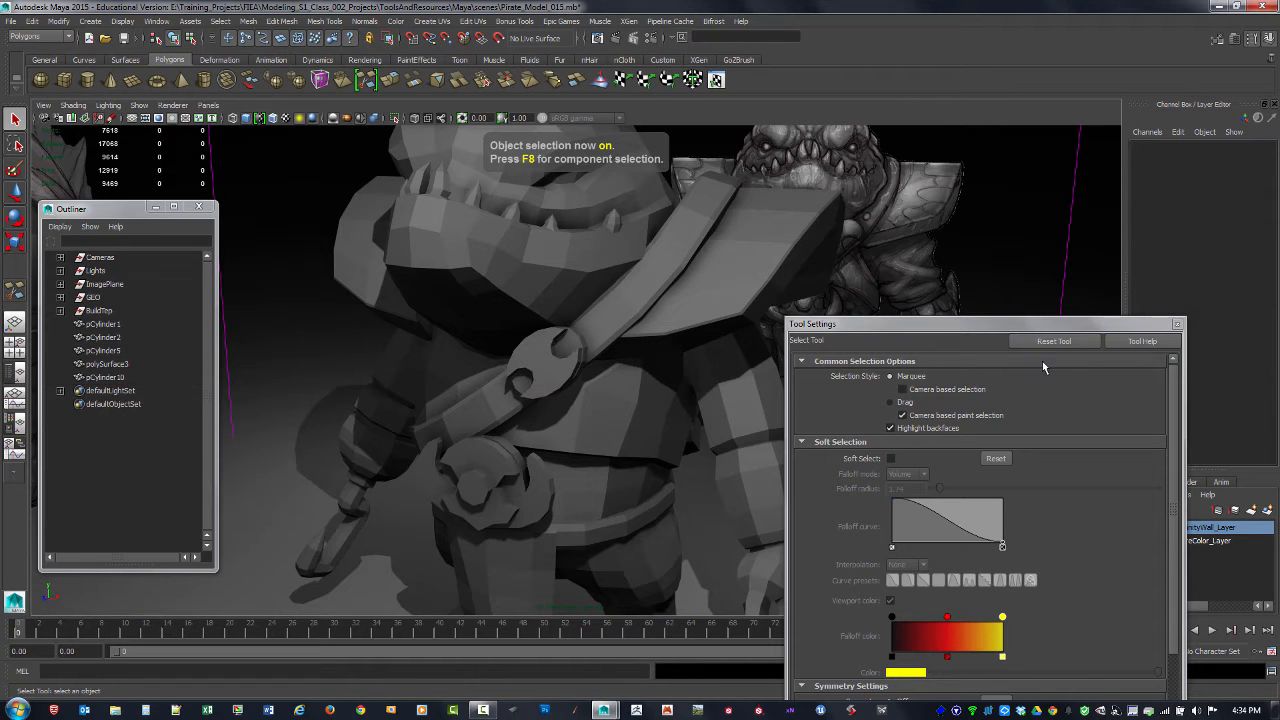
pyautogui.click(1177, 325)
pyautogui.keyDown('alt'); pyautogui.moveTo(966, 400); pyautogui.dragTo(566, 371, button='right'); pyautogui.keyUp('alt')
pyautogui.click(562, 375)
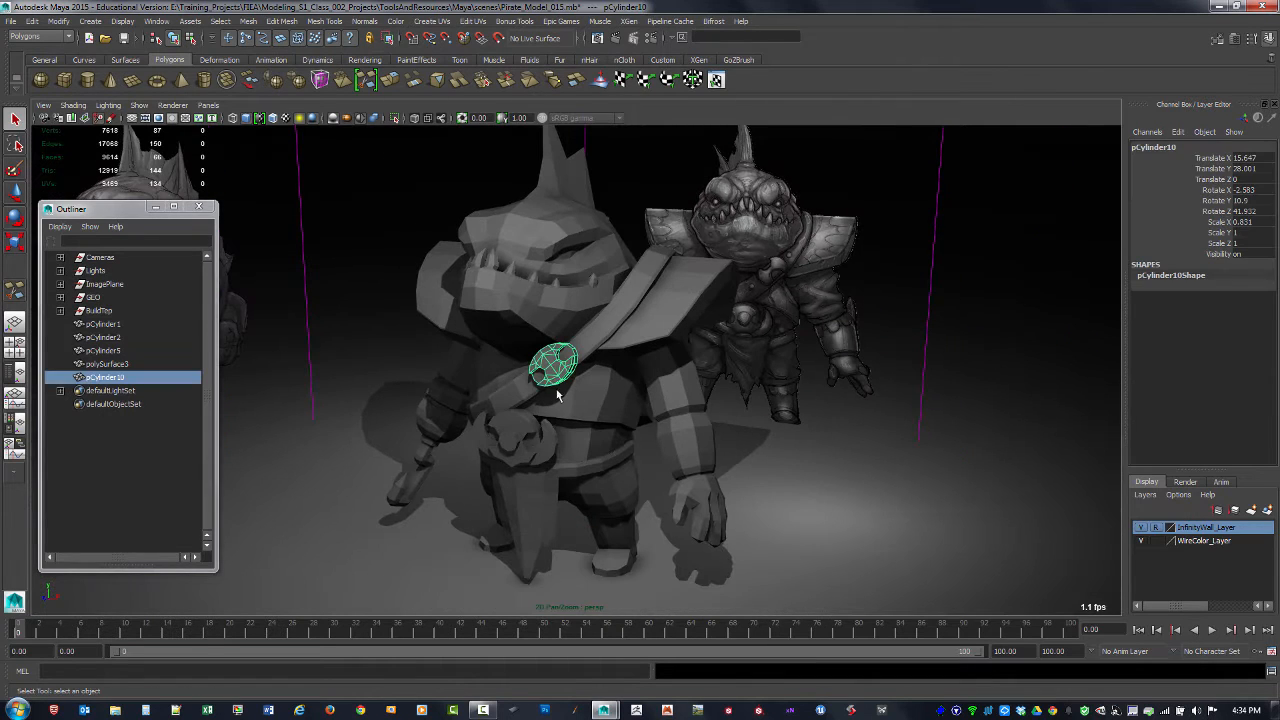
pyautogui.keyDown('alt'); pyautogui.moveTo(558, 395); pyautogui.dragTo(612, 398); pyautogui.keyUp('alt')
pyautogui.click(930, 442)
pyautogui.keyDown('alt'); pyautogui.moveTo(930, 442); pyautogui.dragTo(886, 418); pyautogui.keyUp('alt')
pyautogui.keyDown('alt'); pyautogui.moveTo(730, 393); pyautogui.dragTo(907, 443, button='right'); pyautogui.keyUp('alt')
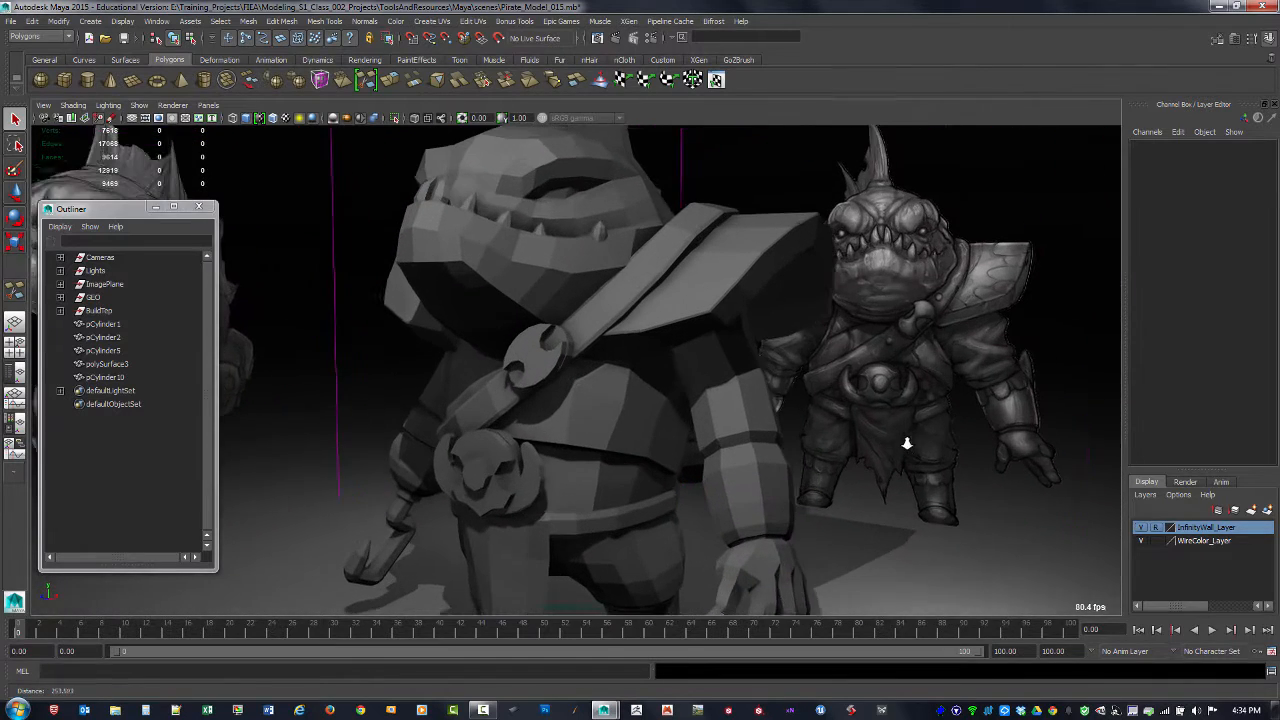
pyautogui.keyDown('alt'); pyautogui.moveTo(907, 443); pyautogui.dragTo(874, 325); pyautogui.keyUp('alt')
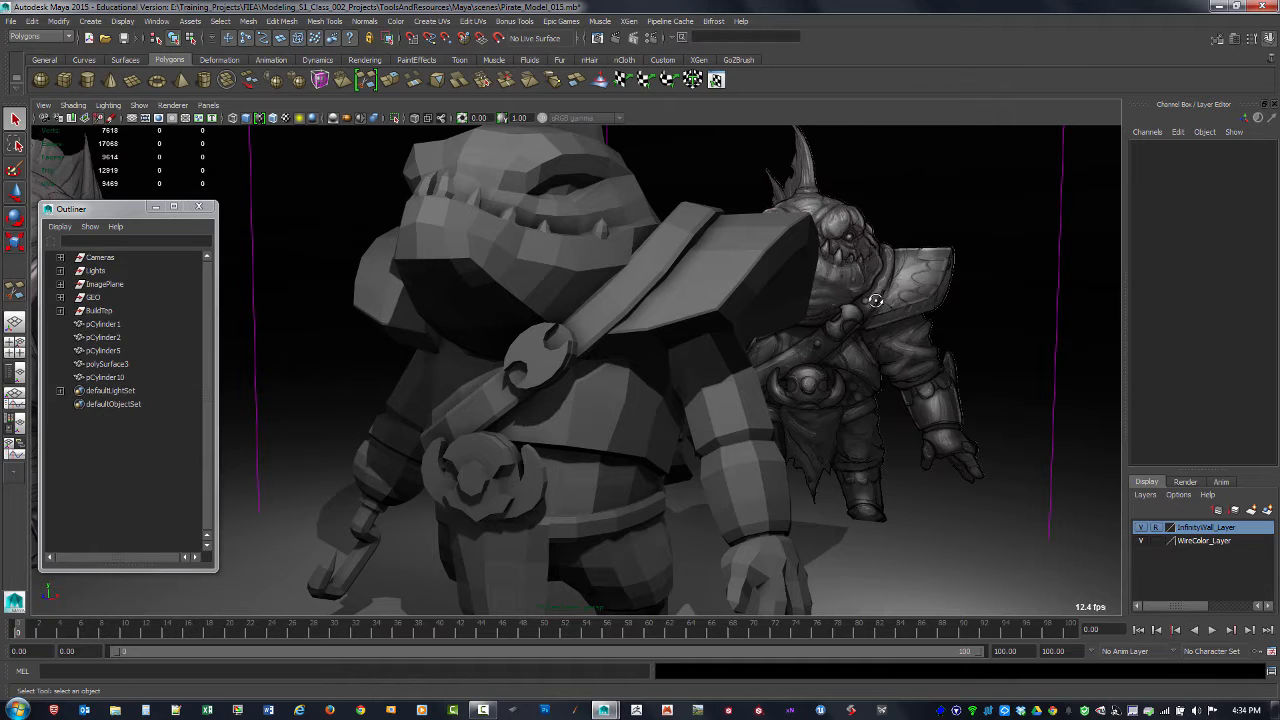
pyautogui.keyDown('alt'); pyautogui.moveTo(869, 299); pyautogui.dragTo(874, 306); pyautogui.keyUp('alt')
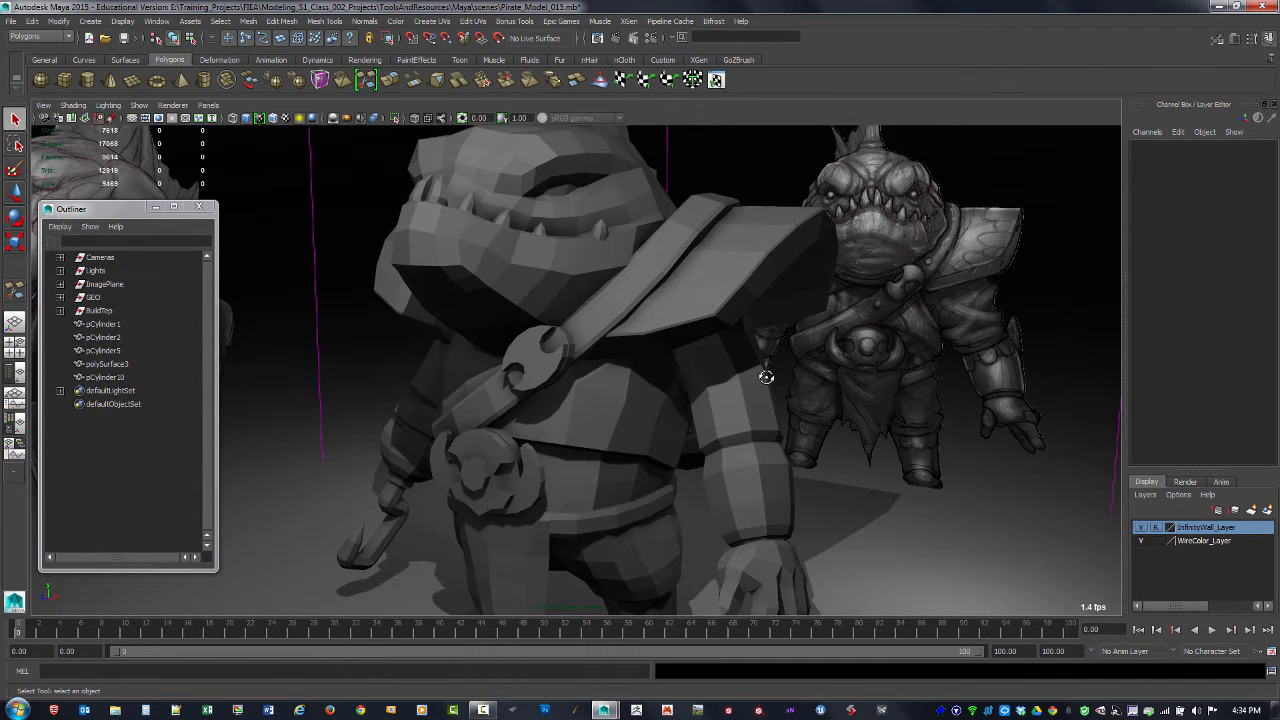
pyautogui.keyDown('alt'); pyautogui.moveTo(766, 377); pyautogui.dragTo(716, 363); pyautogui.keyUp('alt')
pyautogui.keyDown('alt'); pyautogui.moveTo(716, 363); pyautogui.dragTo(666, 360, button='right'); pyautogui.keyUp('alt')
pyautogui.keyDown('alt'); pyautogui.moveTo(666, 360); pyautogui.dragTo(780, 385); pyautogui.keyUp('alt')
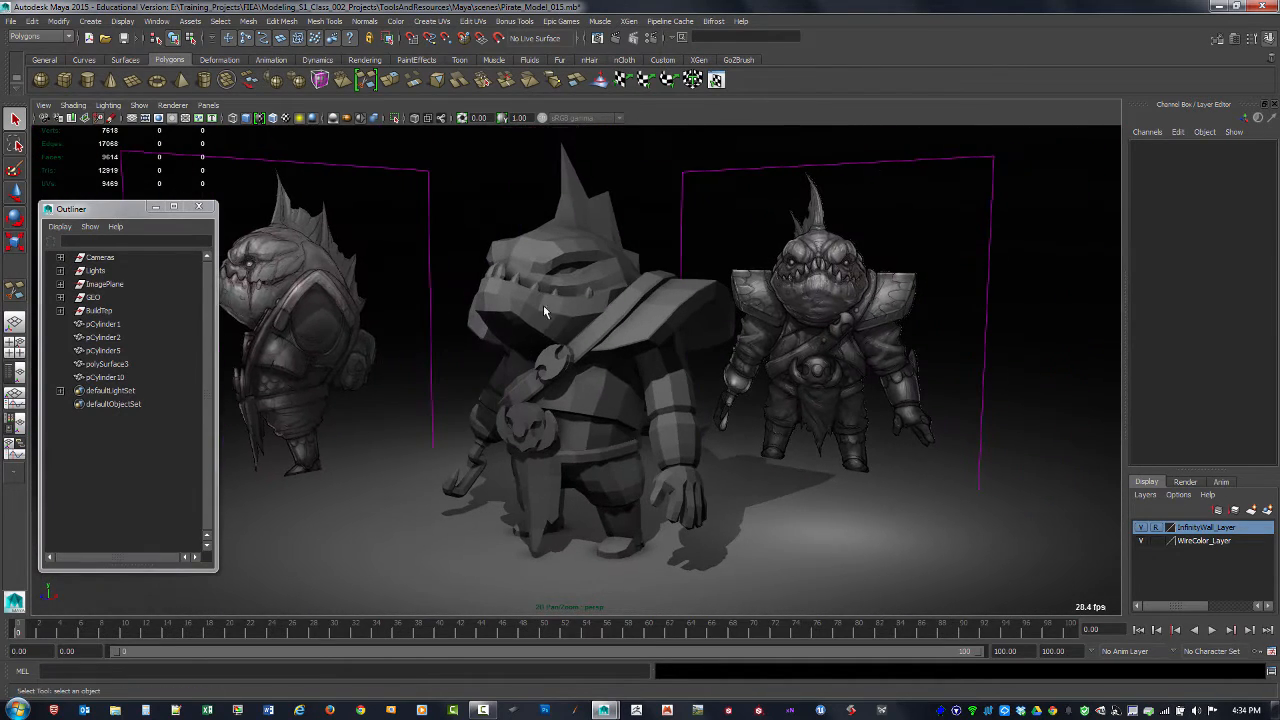
# Step: Select the whole character to examine its wireframe from several angles, and deselect it
pyautogui.moveTo(430, 201); pyautogui.dragTo(750, 548)
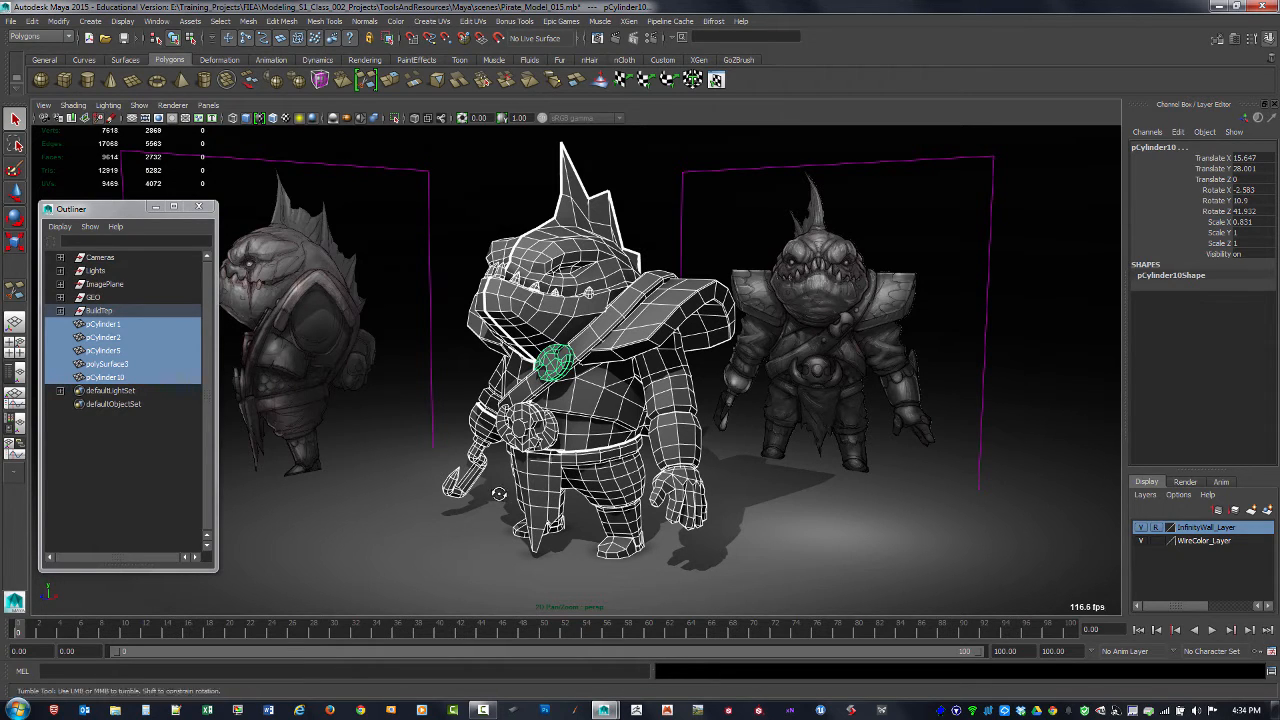
pyautogui.keyDown('alt'); pyautogui.moveTo(499, 495); pyautogui.dragTo(340, 486); pyautogui.keyUp('alt')
pyautogui.keyDown('alt'); pyautogui.moveTo(495, 451); pyautogui.dragTo(470, 468); pyautogui.keyUp('alt')
pyautogui.keyDown('alt'); pyautogui.moveTo(507, 470); pyautogui.dragTo(760, 512); pyautogui.keyUp('alt')
pyautogui.keyDown('alt'); pyautogui.moveTo(645, 475); pyautogui.dragTo(677, 477, button='right'); pyautogui.keyUp('alt')
pyautogui.click(817, 419)
pyautogui.keyDown('alt'); pyautogui.moveTo(722, 422); pyautogui.dragTo(645, 400); pyautogui.keyUp('alt')
pyautogui.keyDown('alt'); pyautogui.moveTo(645, 400); pyautogui.dragTo(610, 400, button='right'); pyautogui.keyUp('alt')
# Step: Create a polygon cube and move it in front of the character to about Y 45.749, Z 92.423
pyautogui.click(95, 24)
pyautogui.moveTo(125, 60)
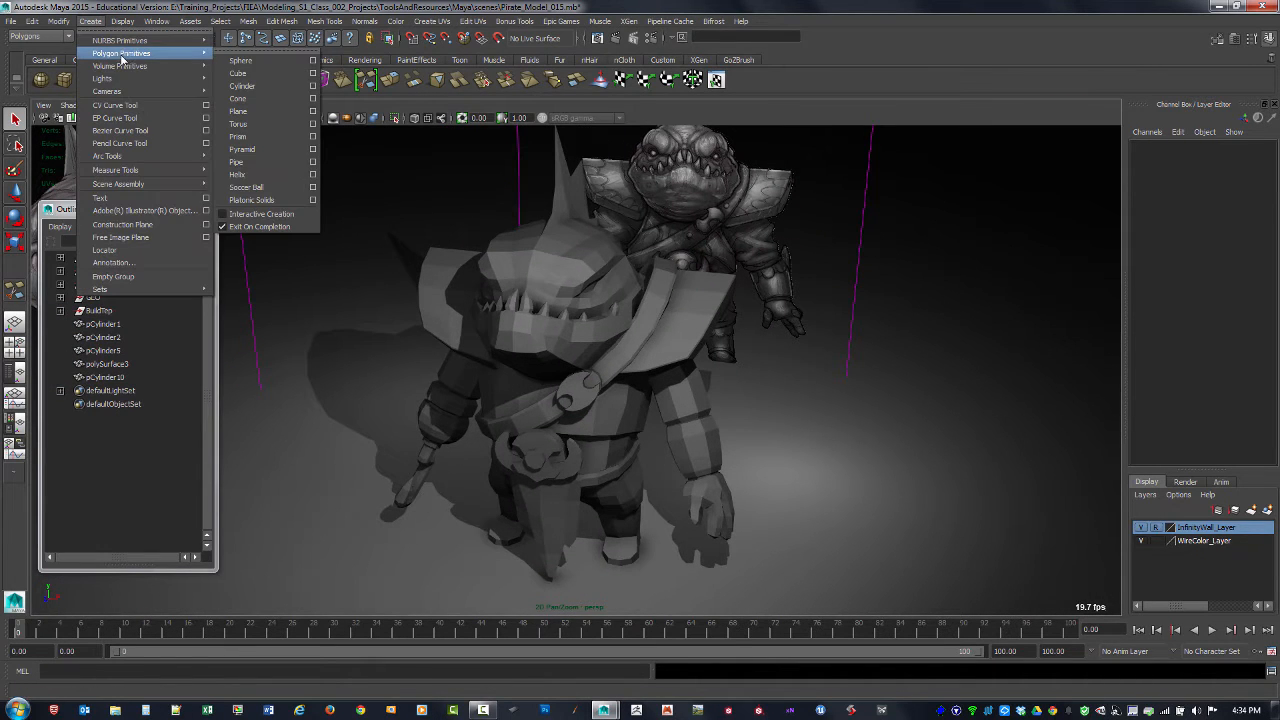
pyautogui.click(250, 80)
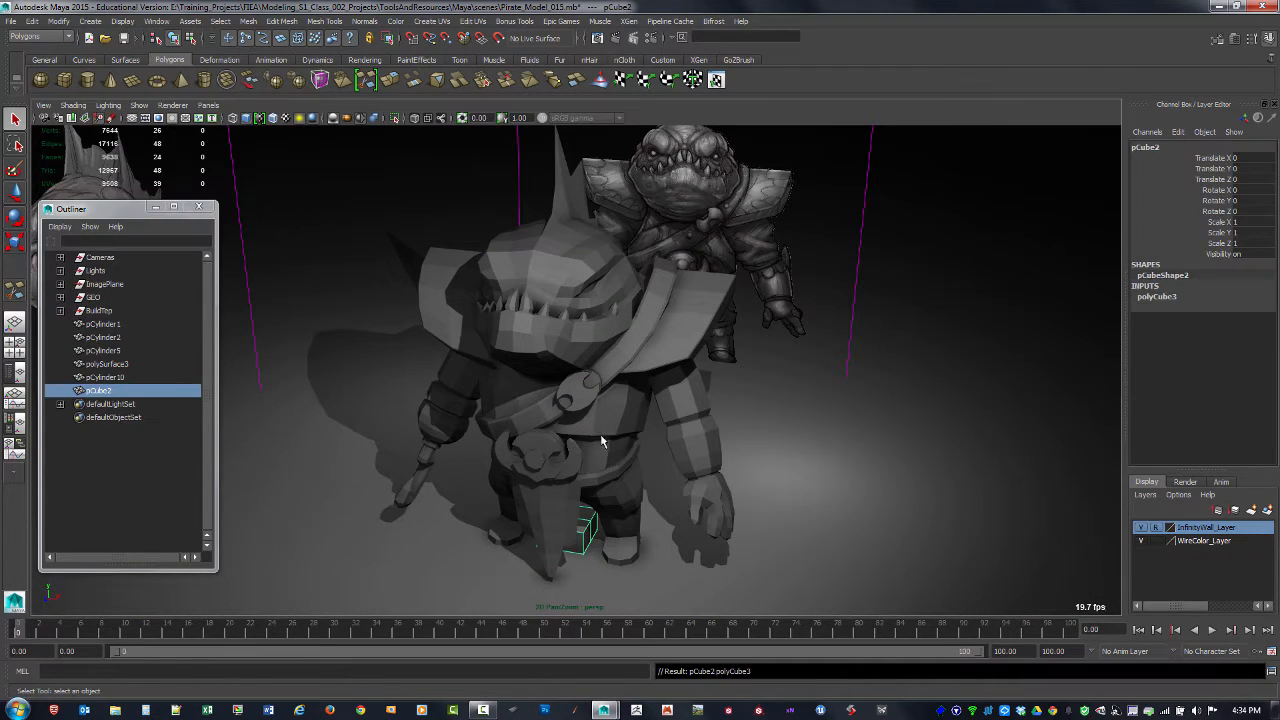
pyautogui.press('w')
pyautogui.keyDown('alt'); pyautogui.moveTo(731, 496); pyautogui.dragTo(526, 449, button='right'); pyautogui.keyUp('alt')
pyautogui.keyDown('alt'); pyautogui.moveTo(526, 449); pyautogui.dragTo(484, 434); pyautogui.keyUp('alt')
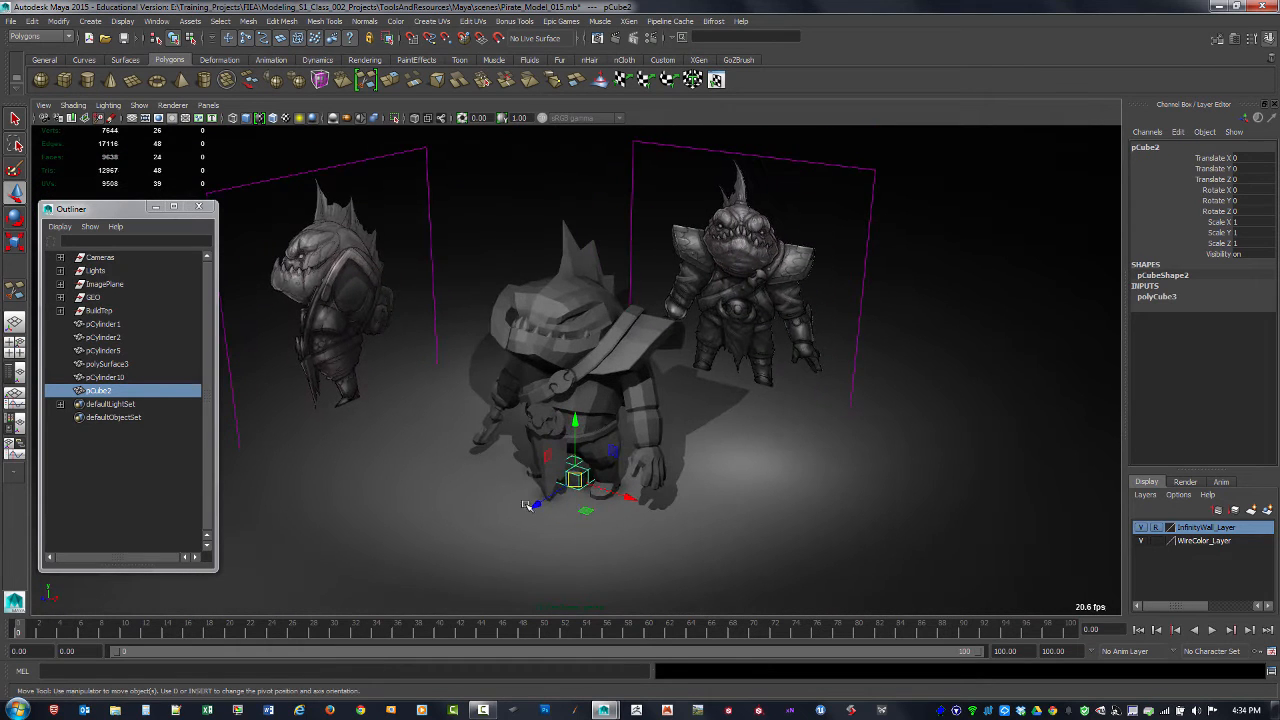
pyautogui.moveTo(530, 506); pyautogui.dragTo(418, 527)
pyautogui.moveTo(475, 485); pyautogui.dragTo(467, 422)
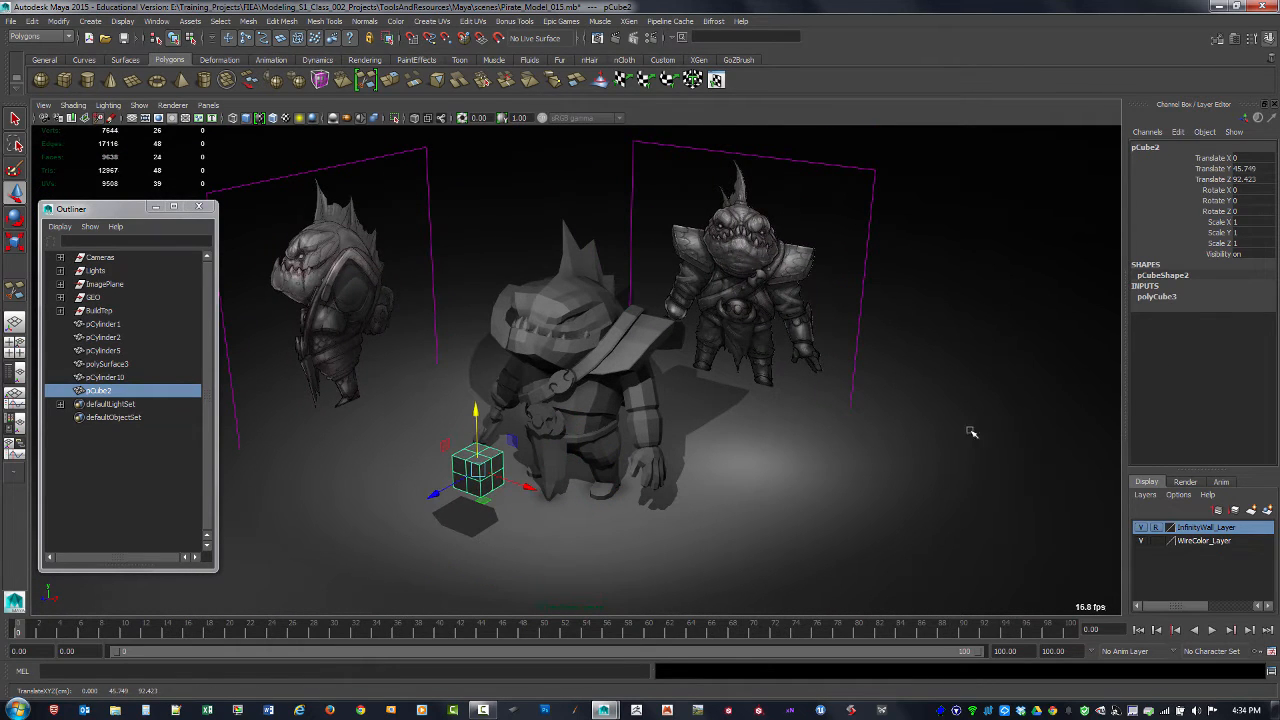
# Step: Set the cube's width, height and depth subdivisions to 1 and turn on its smooth mesh preview
pyautogui.click(1160, 297)
pyautogui.moveTo(1250, 339); pyautogui.dragTo(1248, 358)
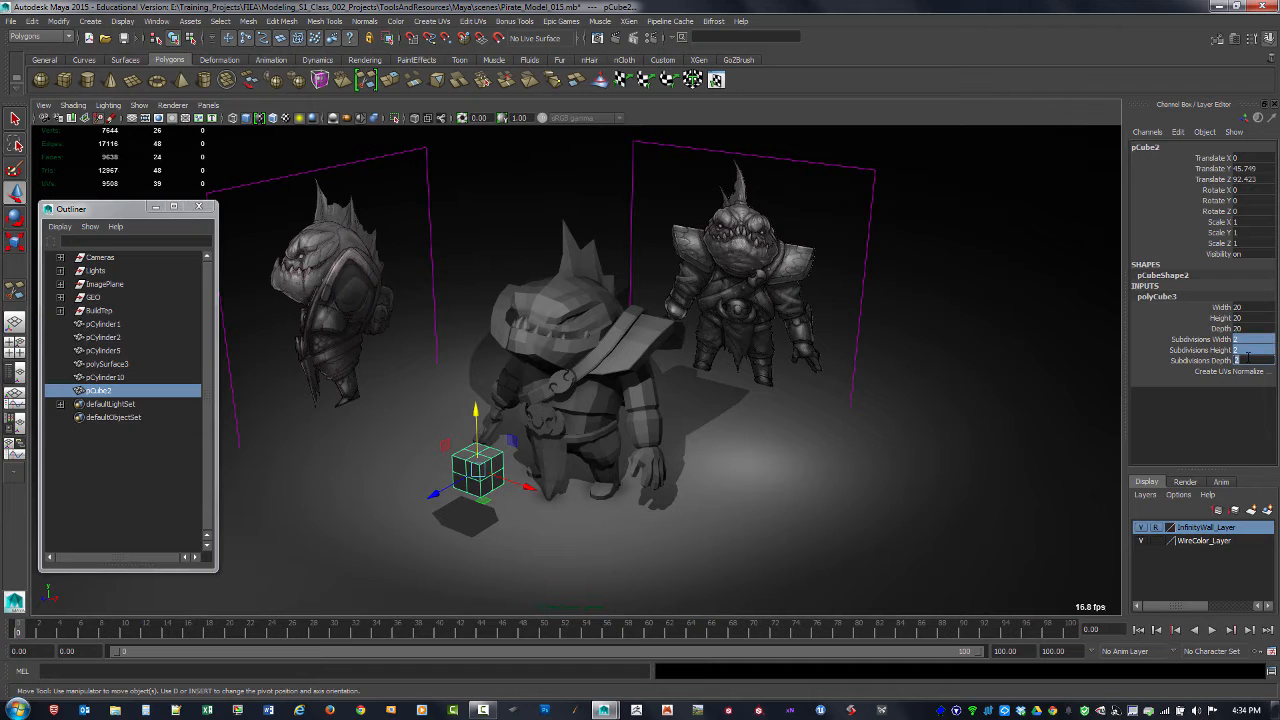
pyautogui.write('1')
pyautogui.press('Return')
pyautogui.scroll(6, 584, 538)
pyautogui.press('3')
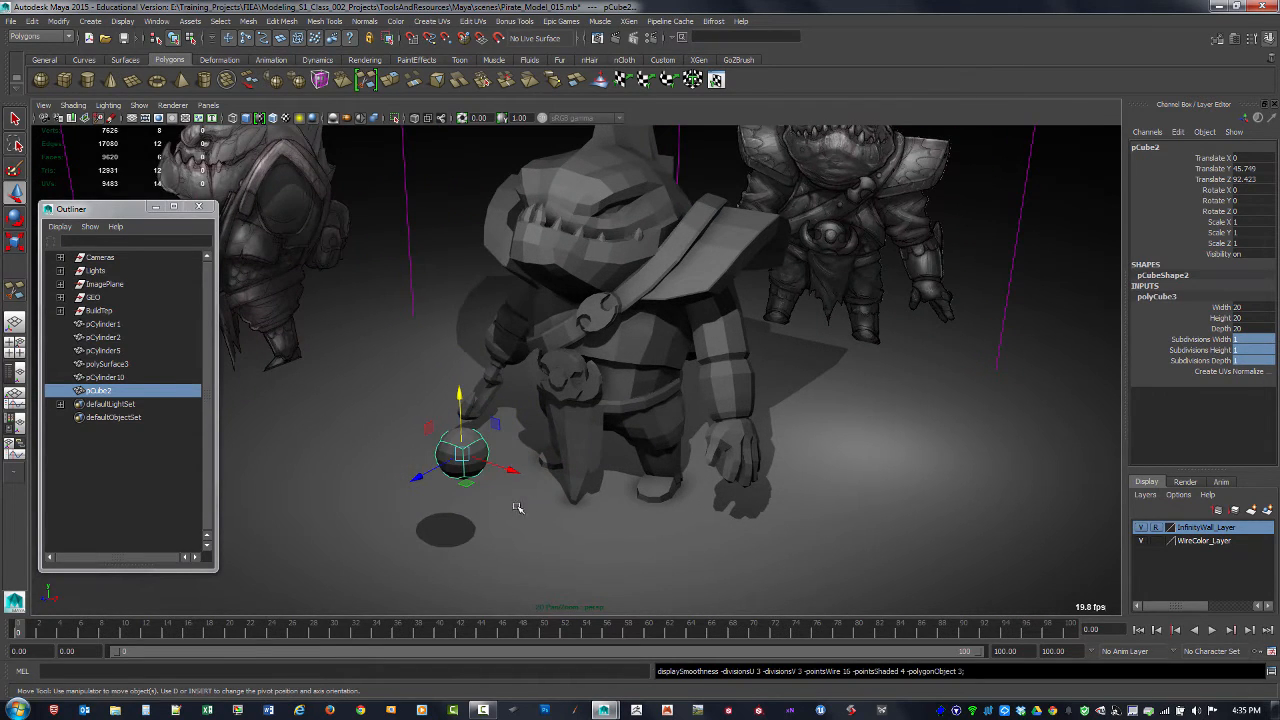
pyautogui.keyDown('alt'); pyautogui.moveTo(517, 508); pyautogui.dragTo(529, 500); pyautogui.keyUp('alt')
pyautogui.keyDown('alt'); pyautogui.moveTo(529, 500); pyautogui.dragTo(660, 554, button='right'); pyautogui.keyUp('alt')
pyautogui.click(700, 569)
pyautogui.click(502, 491)
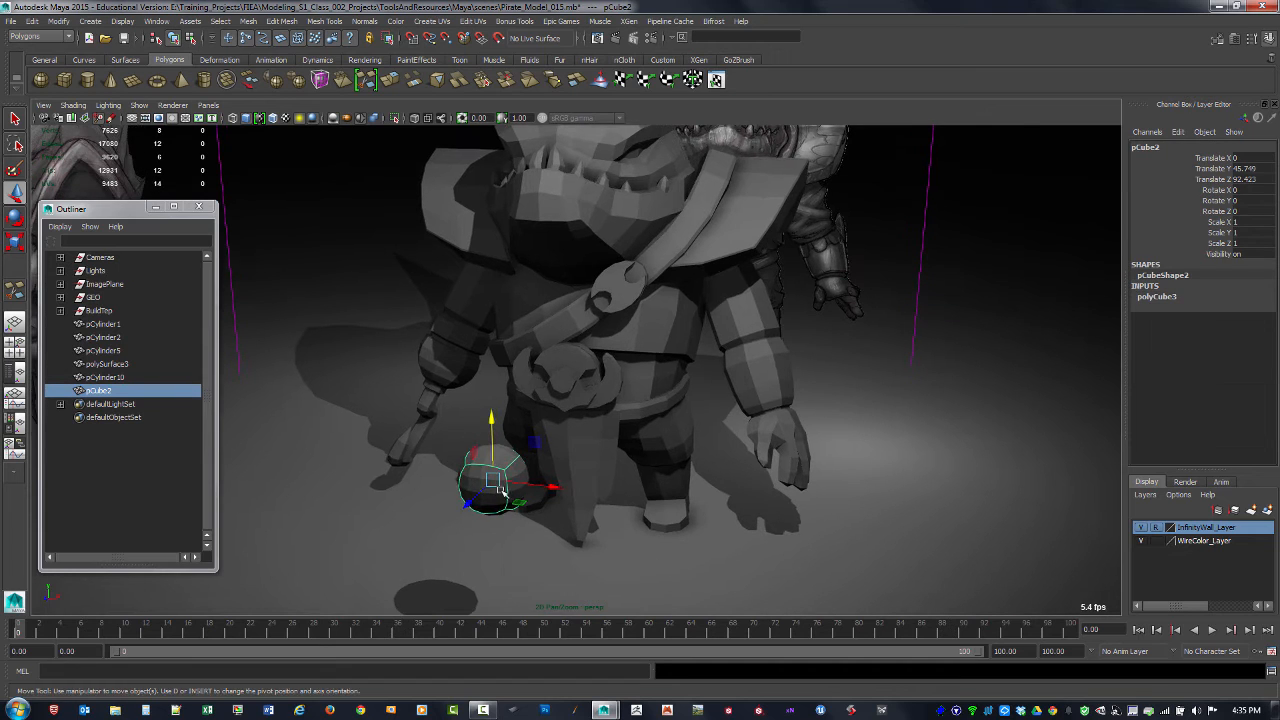
# Step: Convert the cube's smooth mesh preview to polygons and reselect the resulting sphere as an object
pyautogui.click(58, 21)
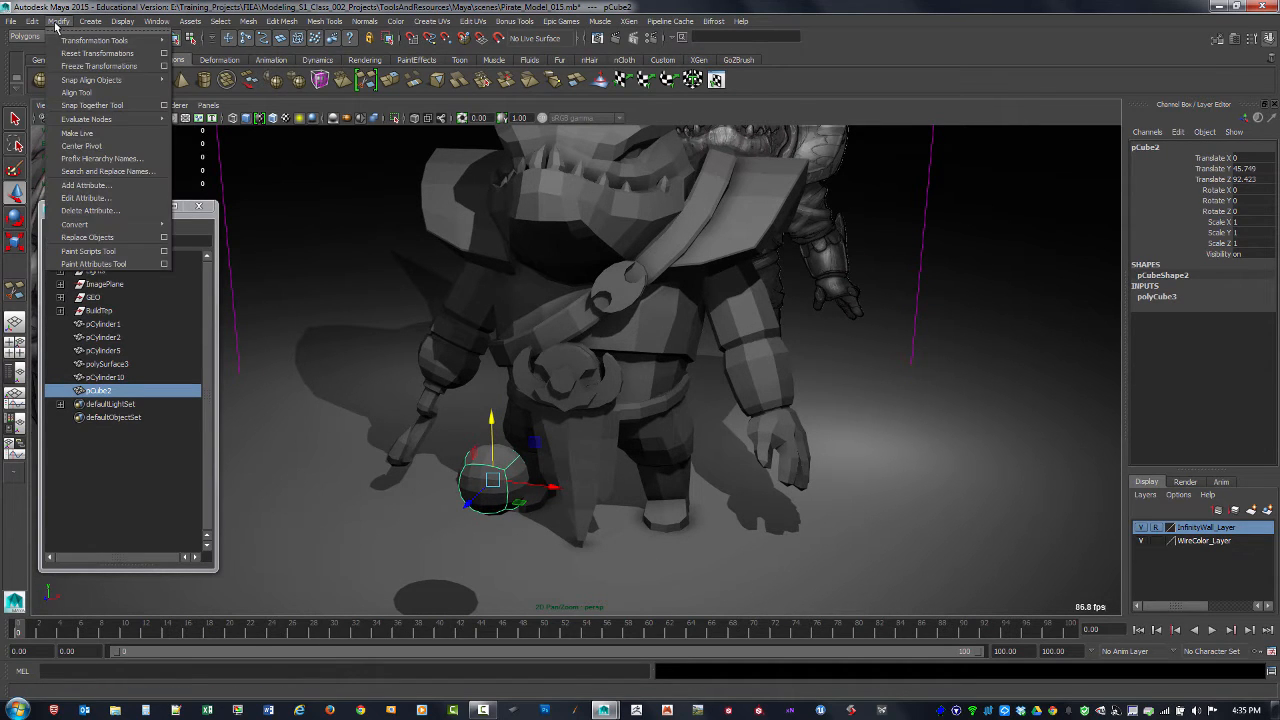
pyautogui.moveTo(103, 224)
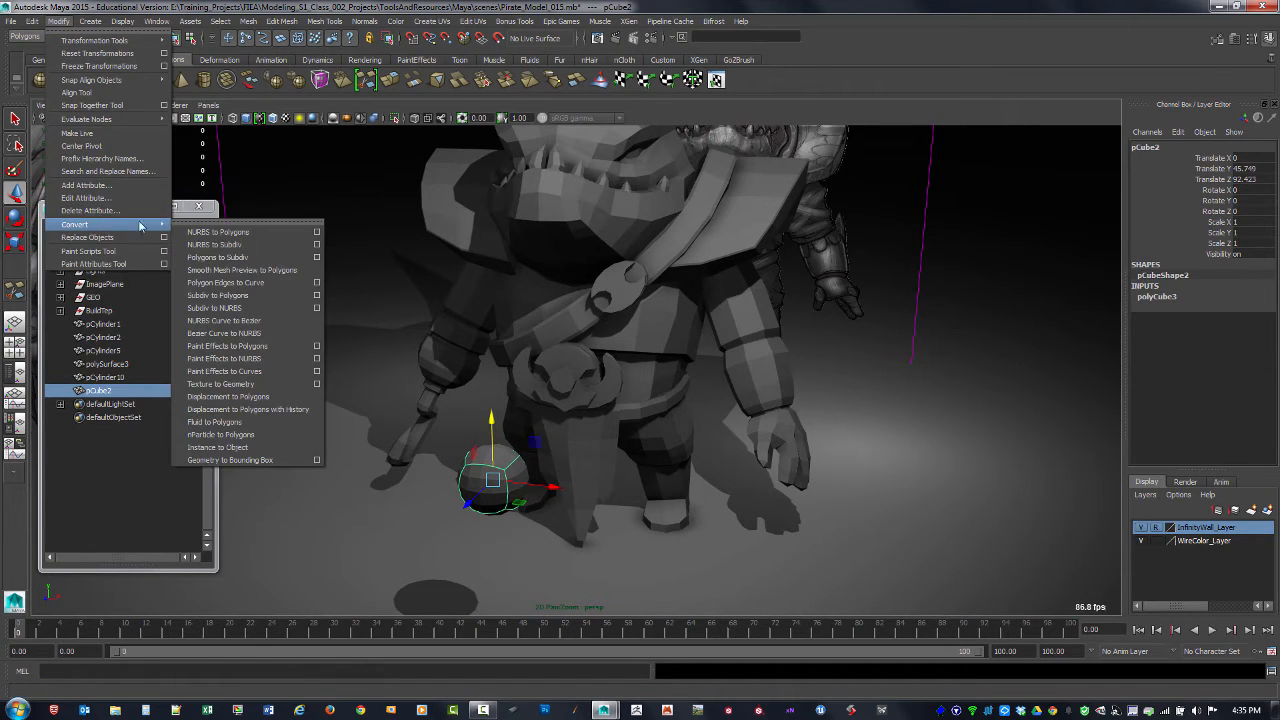
pyautogui.click(278, 270)
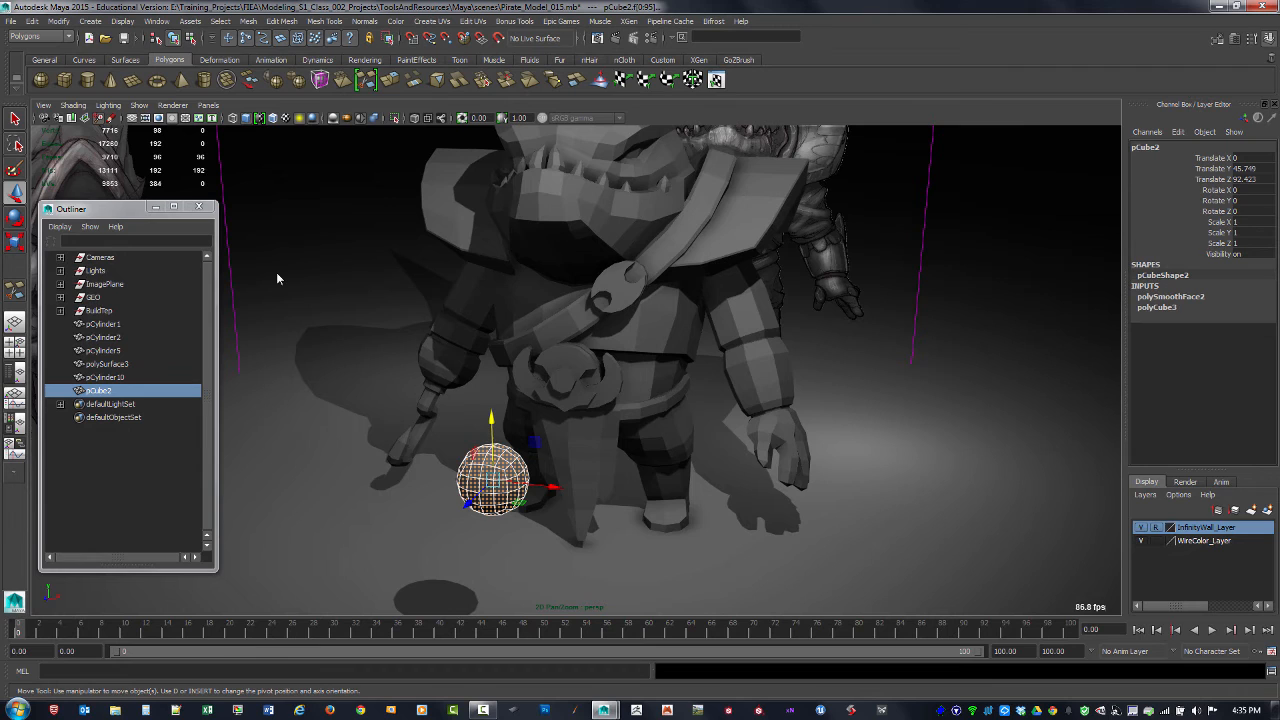
pyautogui.click(483, 571)
pyautogui.click(457, 490)
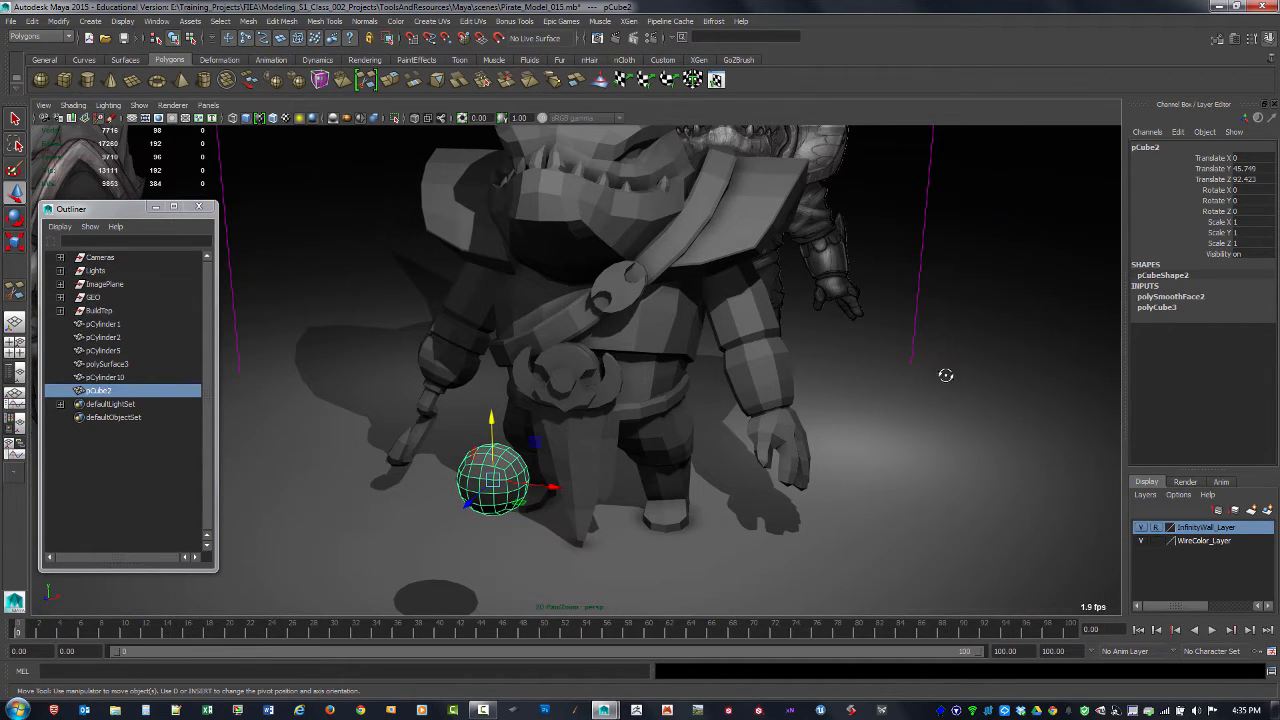
# Step: Set the sphere's smooth divisions to 1
pyautogui.keyDown('alt'); pyautogui.moveTo(945, 375); pyautogui.dragTo(873, 263); pyautogui.keyUp('alt')
pyautogui.click(1167, 300)
pyautogui.click(1237, 328)
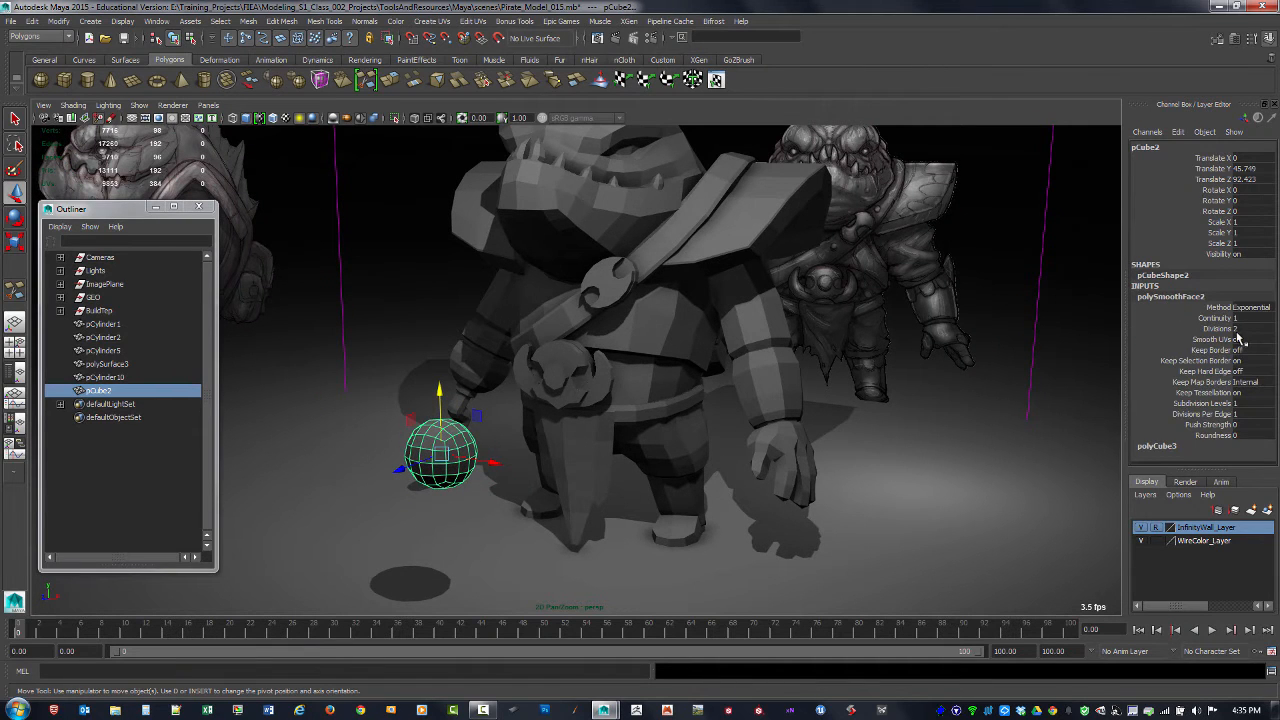
pyautogui.write('1')
pyautogui.press('Return')
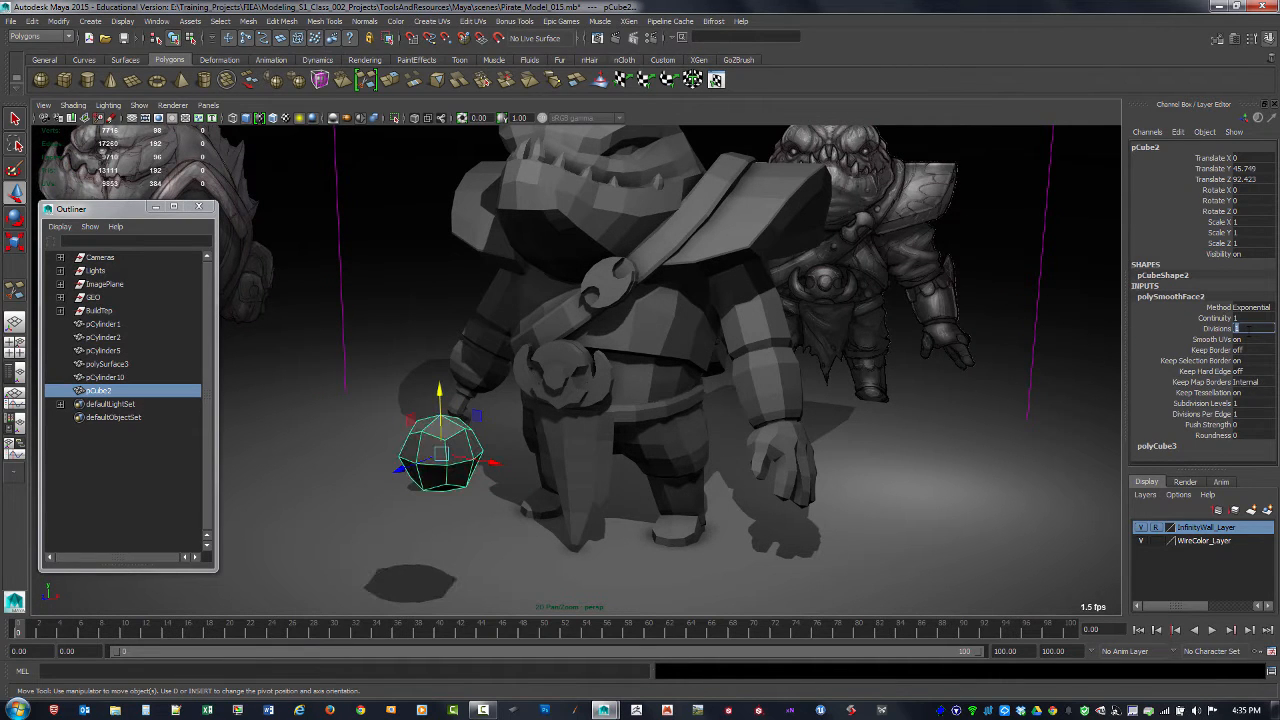
# Step: Delete the back half of the low-poly sphere's faces and return to object selection
pyautogui.keyDown('alt'); pyautogui.moveTo(548, 471); pyautogui.dragTo(406, 447); pyautogui.keyUp('alt')
pyautogui.press('F11')
pyautogui.moveTo(345, 384); pyautogui.dragTo(460, 486)
pyautogui.click(461, 487)
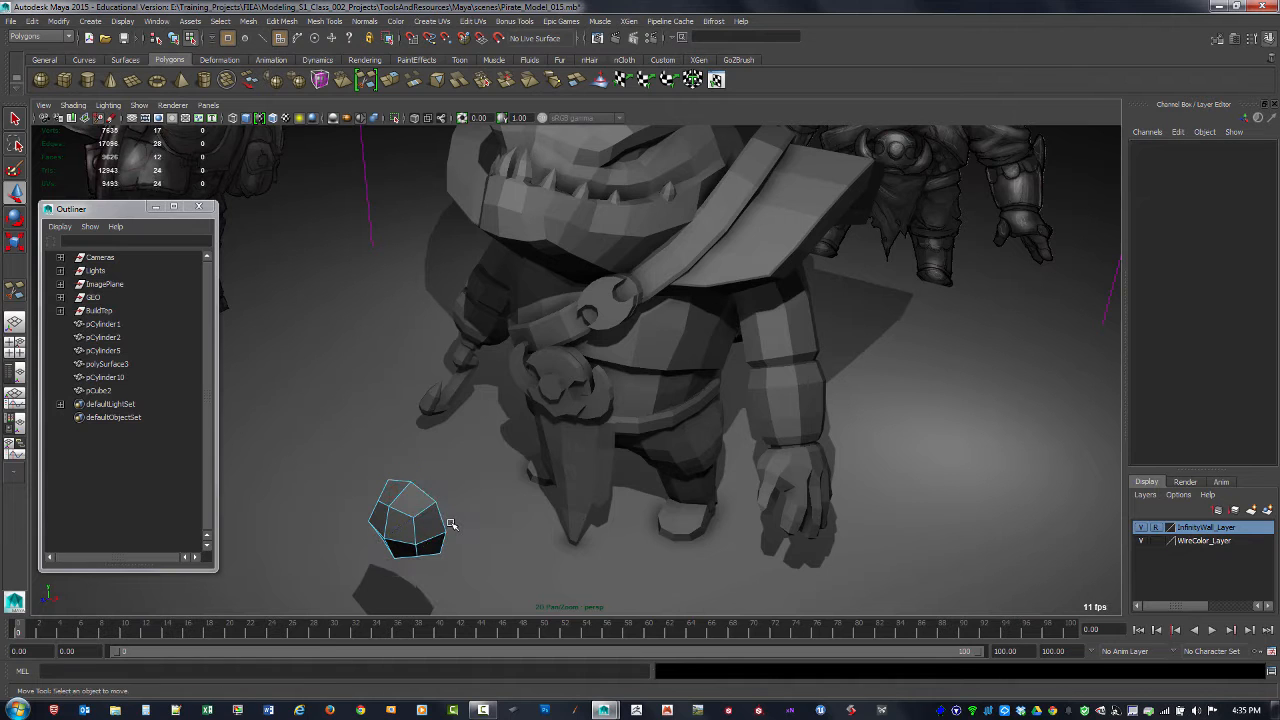
pyautogui.press('F8')
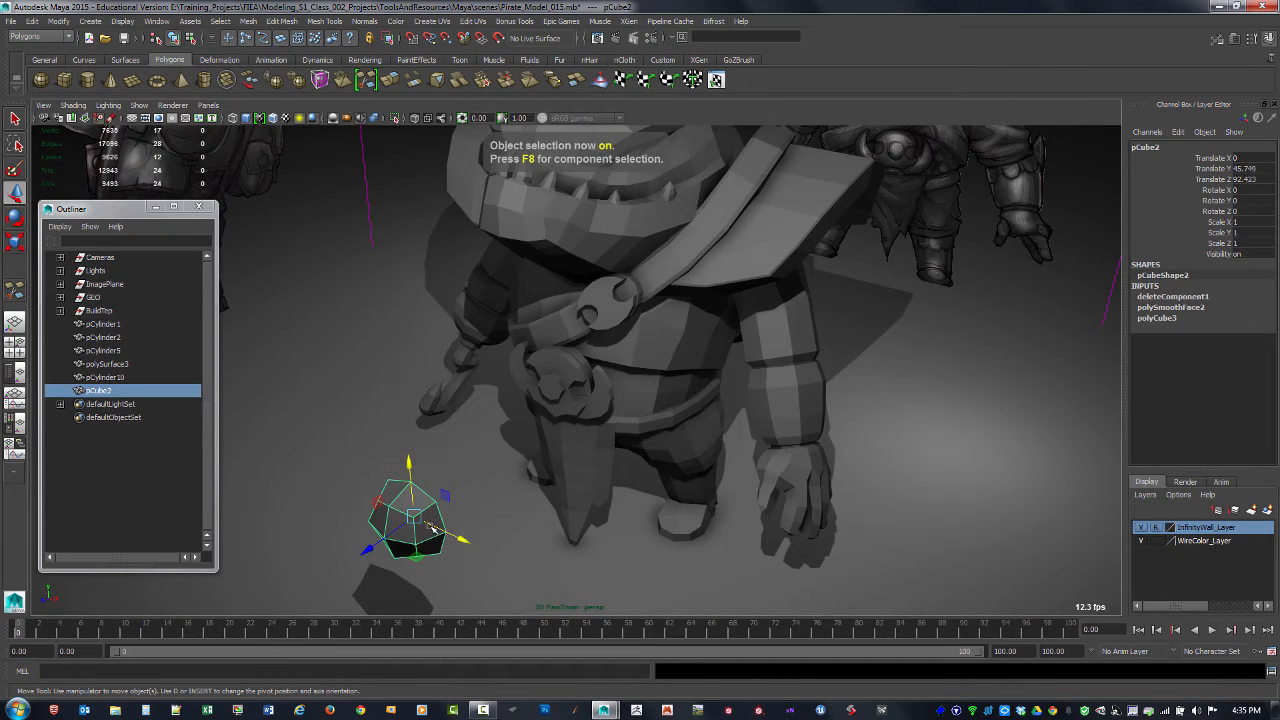
# Step: In the front view, place the half sphere over the reference's lower strap rivet, about X 4.42, Y 74.329, and scale it to about 0.205
pyautogui.keyDown('alt'); pyautogui.moveTo(446, 535); pyautogui.dragTo(558, 533); pyautogui.keyUp('alt')
pyautogui.press('space')
pyautogui.press('space')
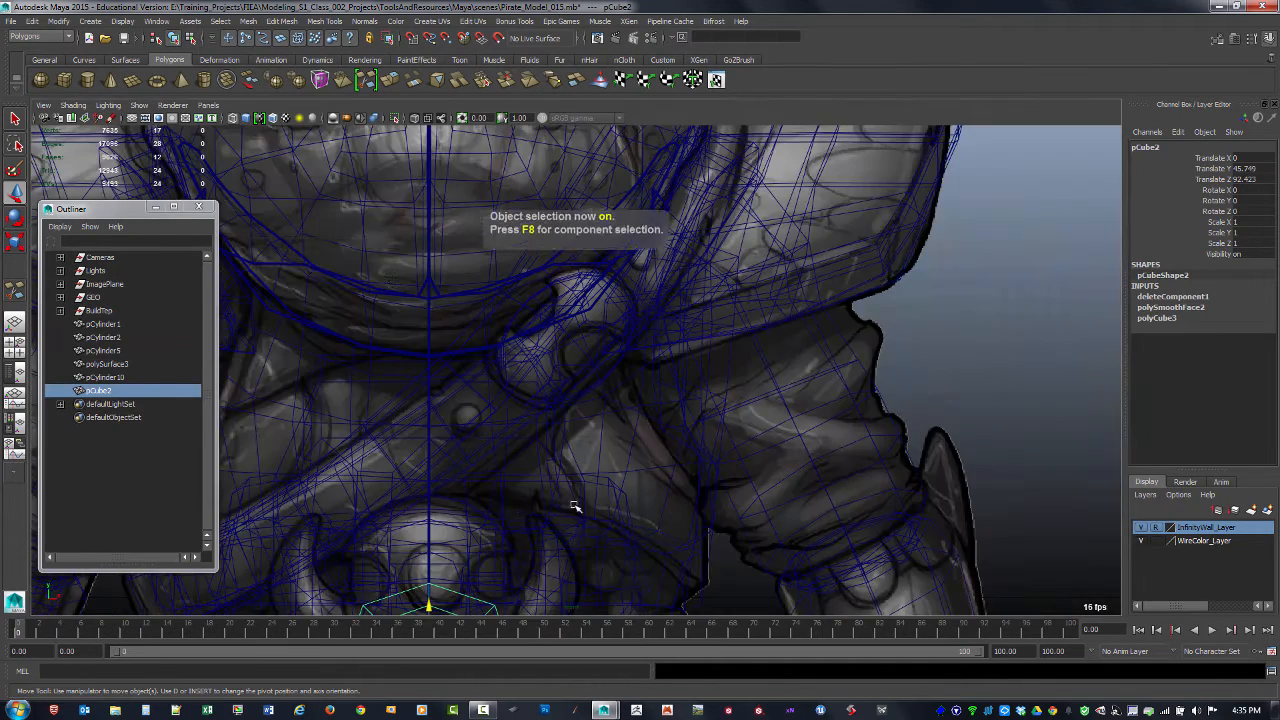
pyautogui.keyDown('alt'); pyautogui.moveTo(735, 502); pyautogui.dragTo(473, 494, button='right'); pyautogui.keyUp('alt')
pyautogui.moveTo(500, 525); pyautogui.dragTo(465, 420)
pyautogui.press('r')
pyautogui.press('f')
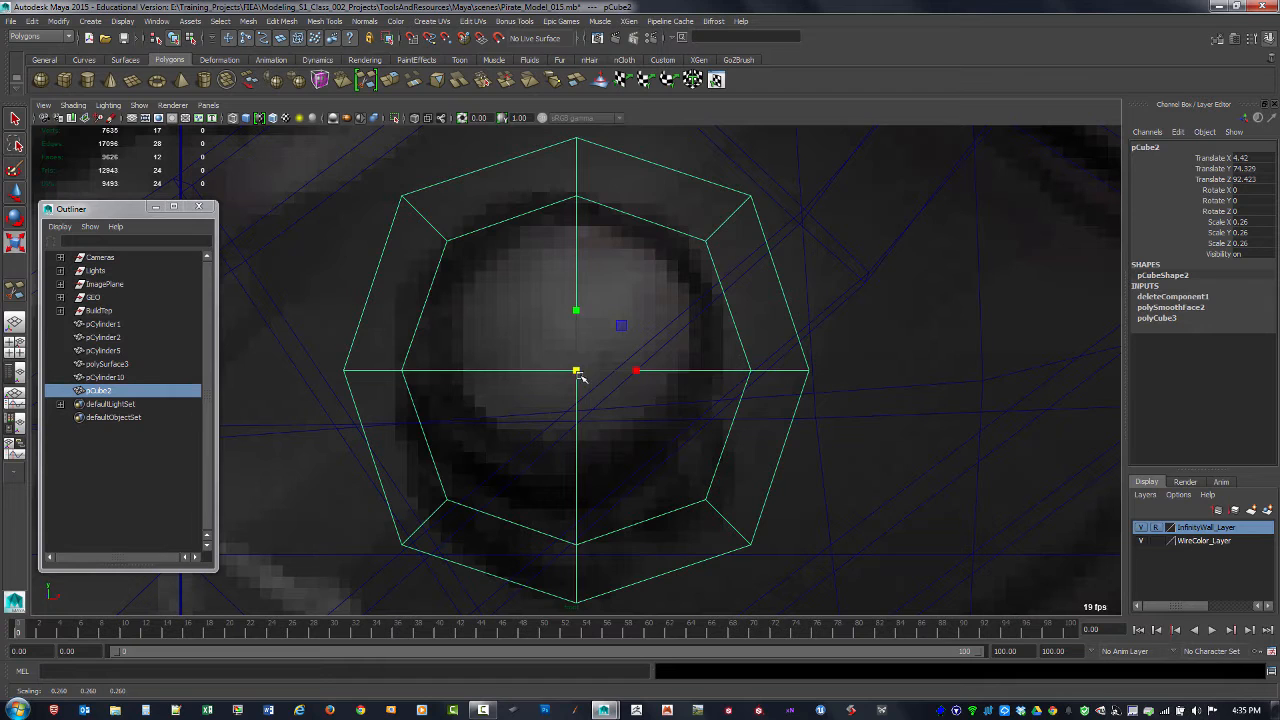
pyautogui.moveTo(579, 375); pyautogui.dragTo(491, 409)
pyautogui.press('space')
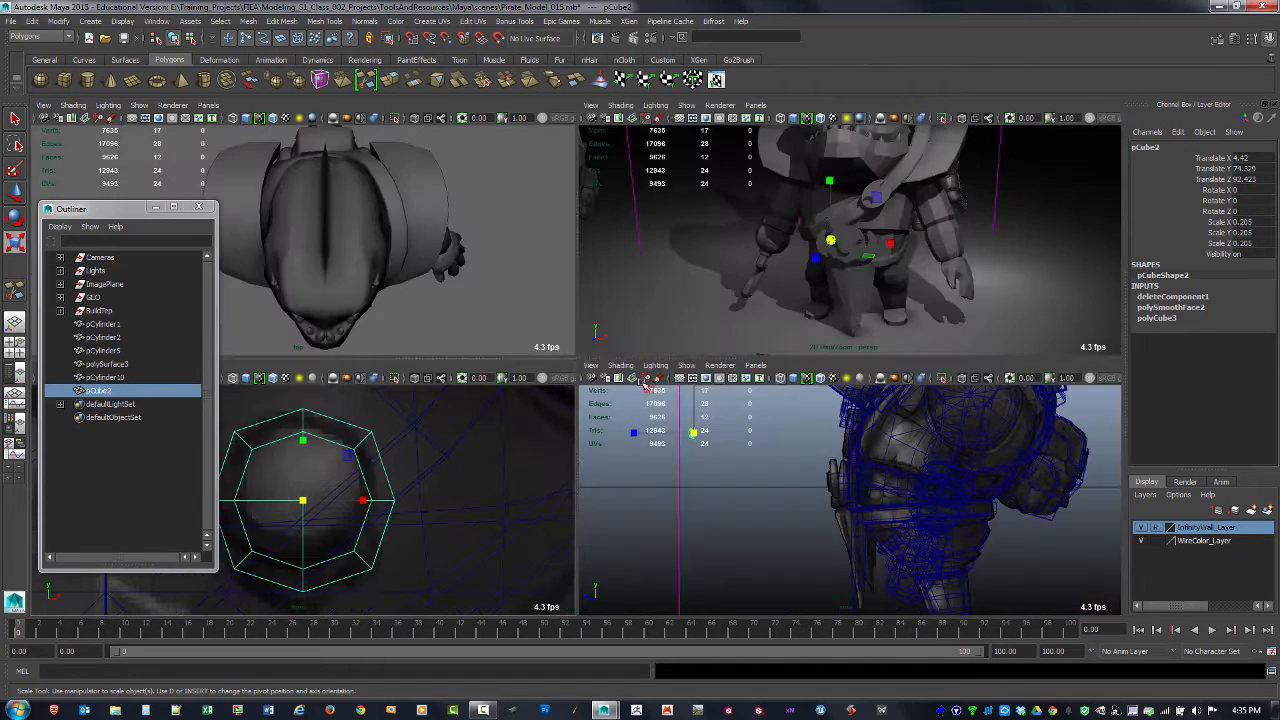
pyautogui.press('space')
# Step: Move the half-sphere rivet back against the lower strap, to about Z 34.06
pyautogui.scroll(3, 625, 345)
pyautogui.scroll(2, 625, 345)
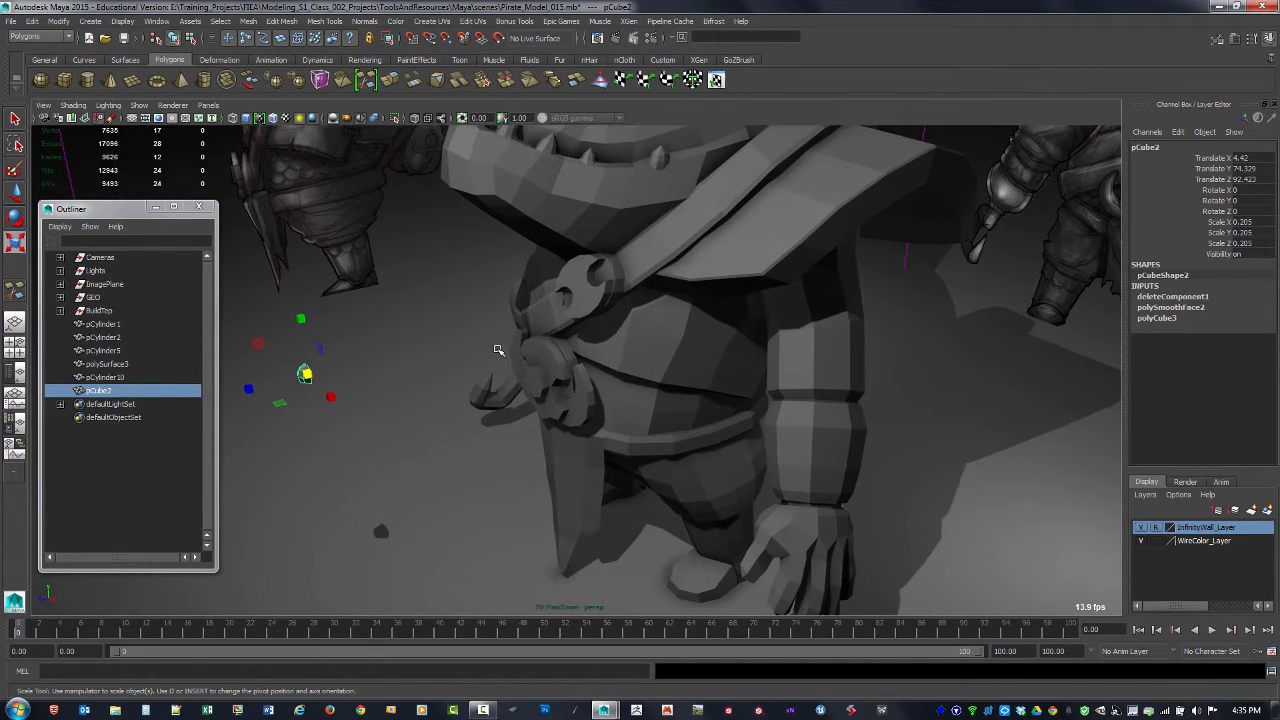
pyautogui.press('w')
pyautogui.moveTo(272, 384); pyautogui.dragTo(549, 382)
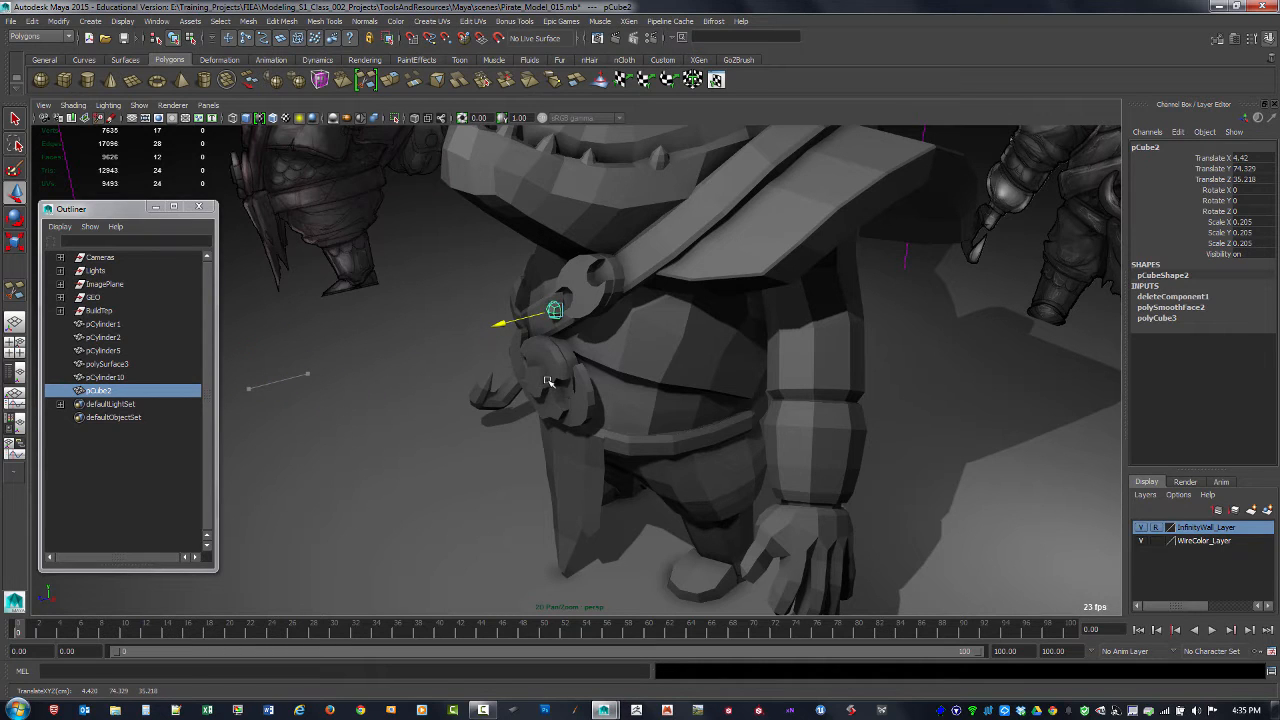
pyautogui.press('f')
pyautogui.keyDown('alt'); pyautogui.moveTo(748, 376); pyautogui.dragTo(500, 349, button='right'); pyautogui.keyUp('alt')
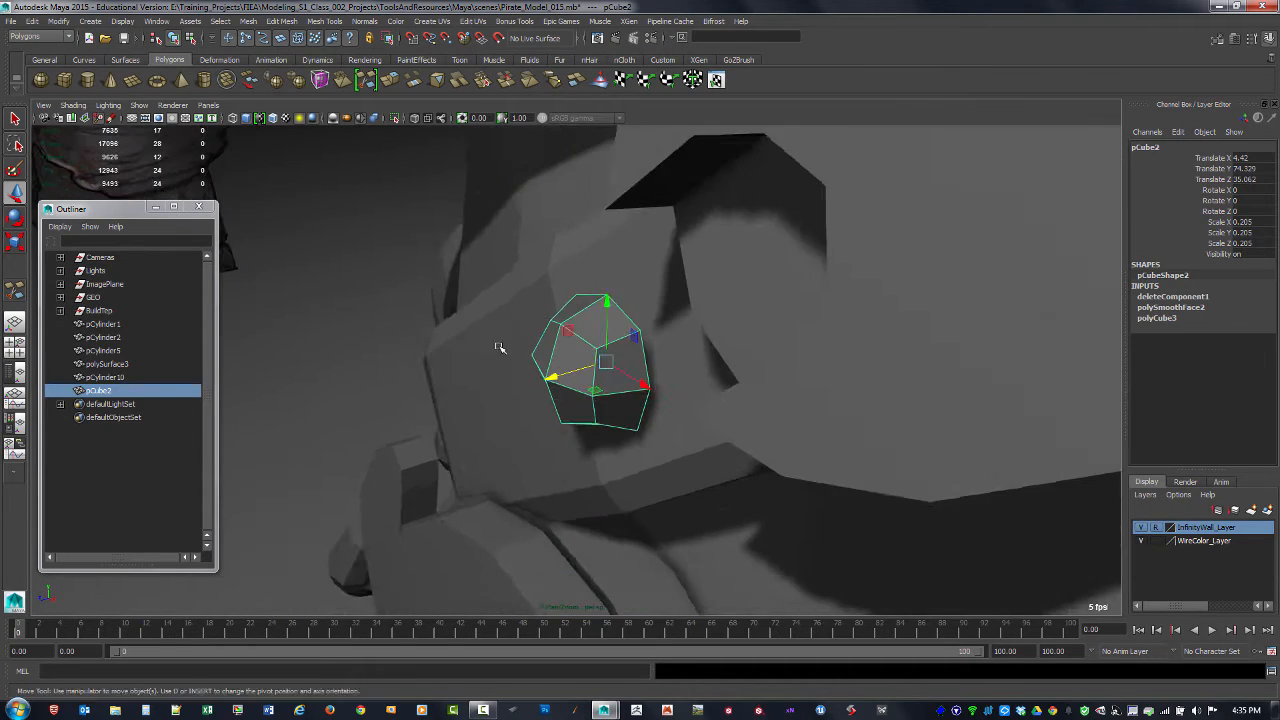
pyautogui.keyDown('alt'); pyautogui.moveTo(500, 347); pyautogui.dragTo(714, 347); pyautogui.keyUp('alt')
pyautogui.moveTo(602, 374); pyautogui.dragTo(436, 314)
# Step: Rotate the rivet to match the lower strap's surface, about X -3.128, Y 9.405, Z -0.021
pyautogui.press('e')
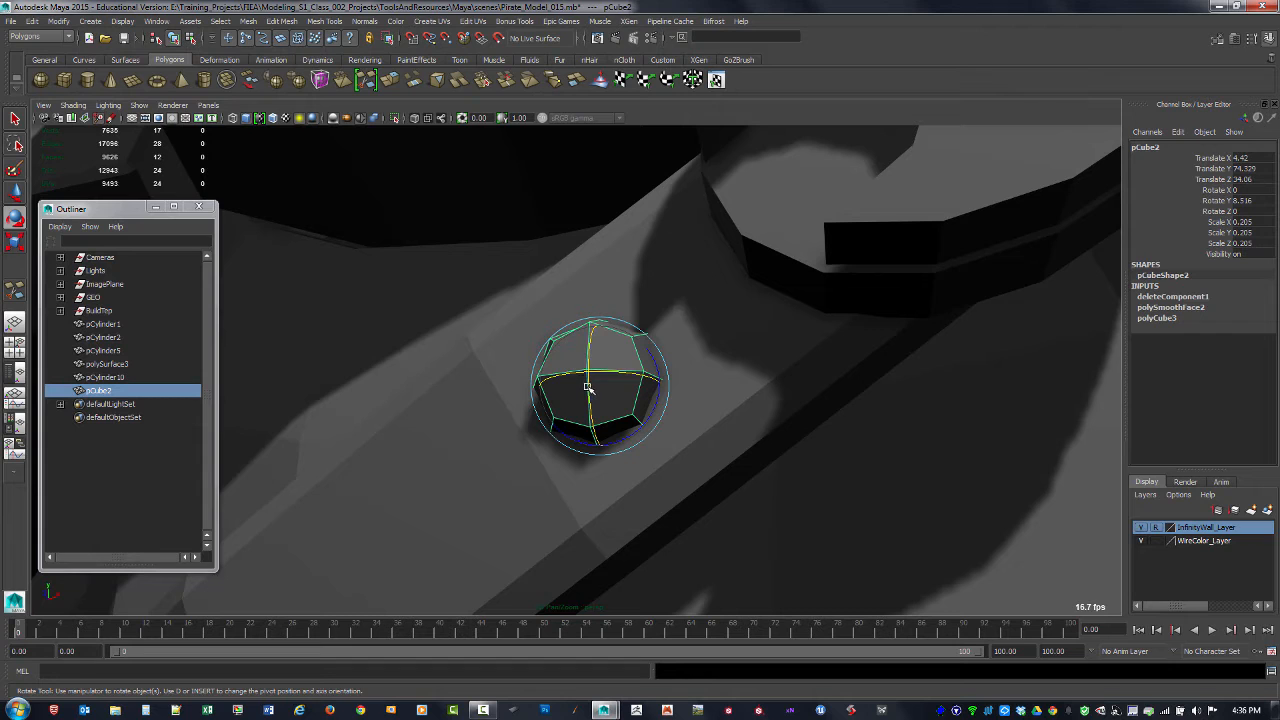
pyautogui.moveTo(588, 387); pyautogui.dragTo(709, 411)
pyautogui.keyDown('alt'); pyautogui.moveTo(590, 360); pyautogui.dragTo(664, 347); pyautogui.keyUp('alt')
pyautogui.keyDown('alt'); pyautogui.moveTo(666, 346); pyautogui.dragTo(453, 306, button='right'); pyautogui.keyUp('alt')
pyautogui.keyDown('alt'); pyautogui.moveTo(453, 306); pyautogui.dragTo(518, 356, button='middle'); pyautogui.keyUp('alt')
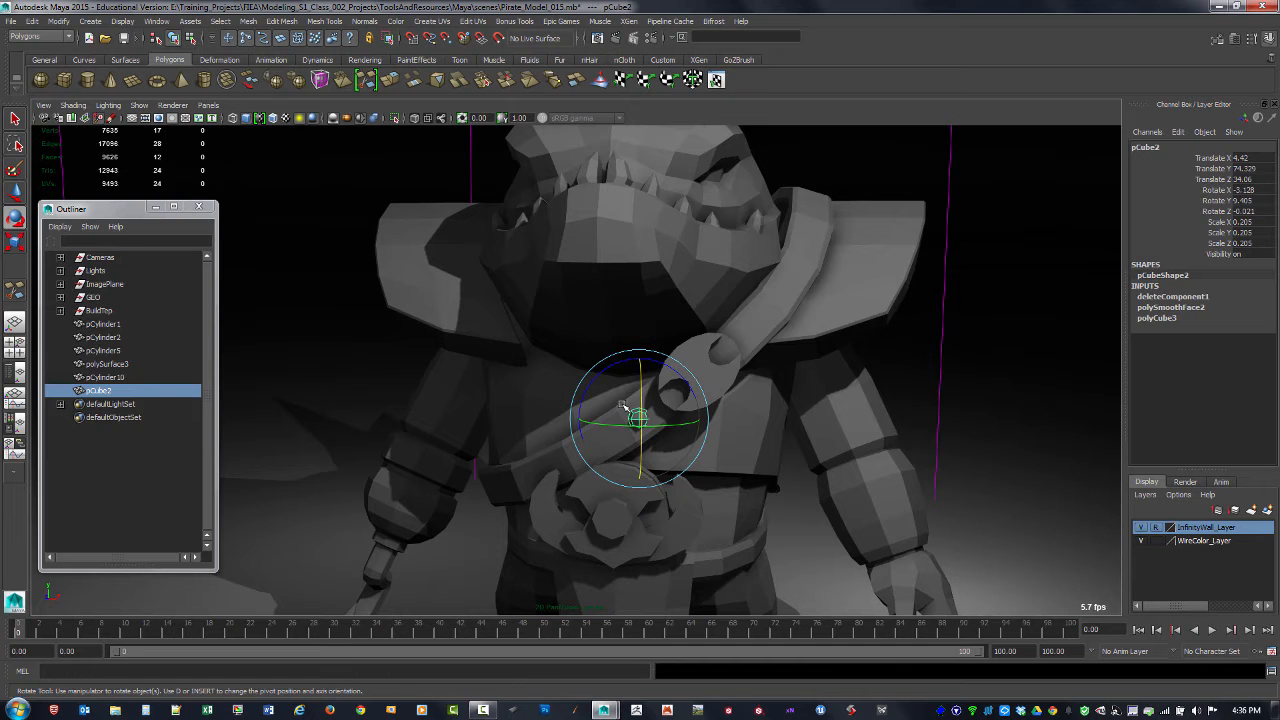
pyautogui.moveTo(751, 473)
pyautogui.keyDown('alt'); pyautogui.mouseDown()
pyautogui.moveTo(675, 457)
pyautogui.moveTo(752, 479)
pyautogui.mouseUp(); pyautogui.keyUp('alt')
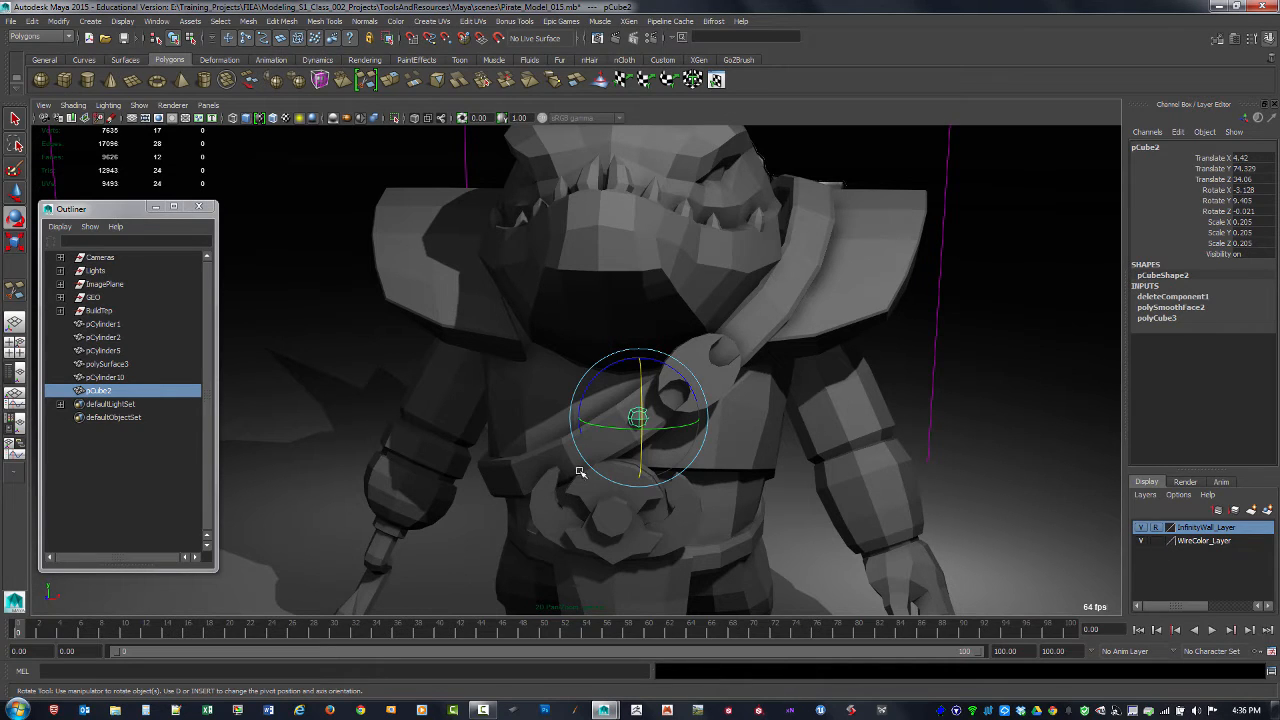
# Step: Duplicate the rivet and move the copy across and up to about X 26.596, Y 92.126
pyautogui.hotkey('ctrl', 'd')
pyautogui.press('w')
pyautogui.moveTo(661, 428); pyautogui.dragTo(772, 443)
pyautogui.keyDown('shift'); pyautogui.click(645, 420); pyautogui.keyUp('shift')
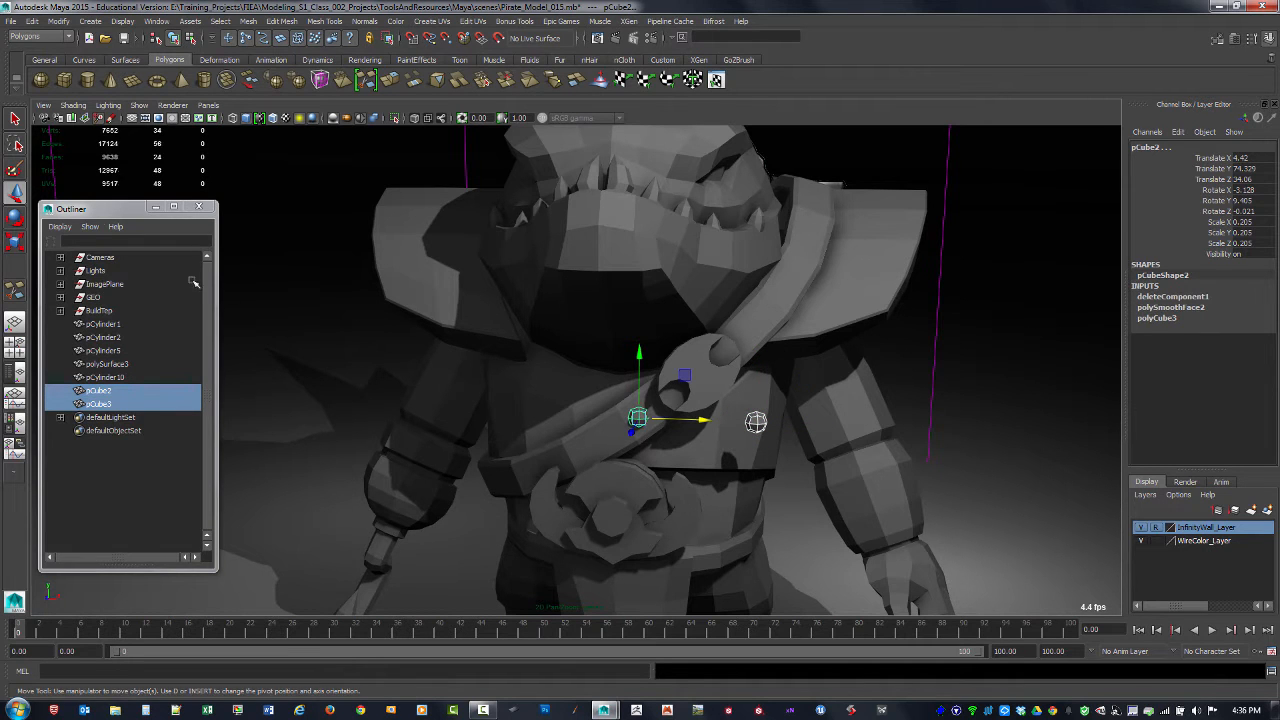
pyautogui.keyDown('alt'); pyautogui.moveTo(832, 331); pyautogui.dragTo(771, 430); pyautogui.keyUp('alt')
pyautogui.click(757, 433)
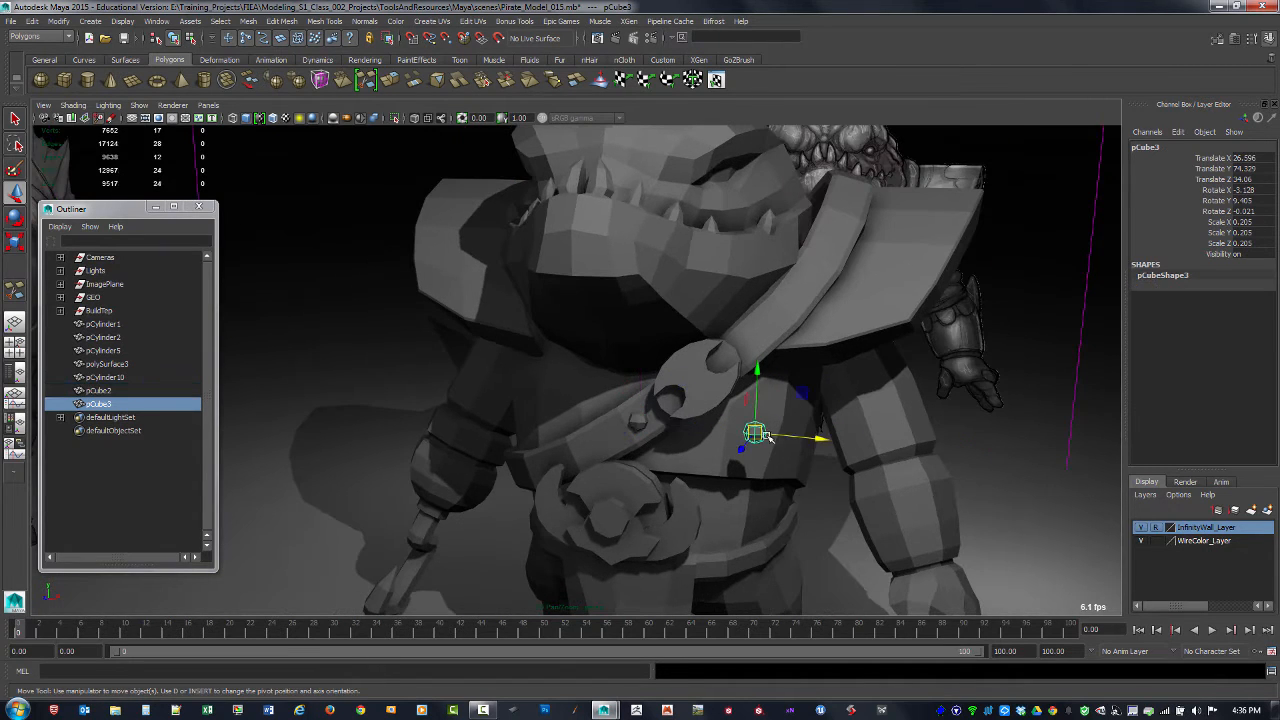
pyautogui.keyDown('alt'); pyautogui.moveTo(862, 418); pyautogui.dragTo(932, 451, button='right'); pyautogui.keyUp('alt')
pyautogui.moveTo(808, 430); pyautogui.dragTo(815, 318)
# Step: In the front view, align the rivet copy with the reference's upper strap rivet, at about X 24.465, Y 92.837
pyautogui.press('space')
pyautogui.press('space')
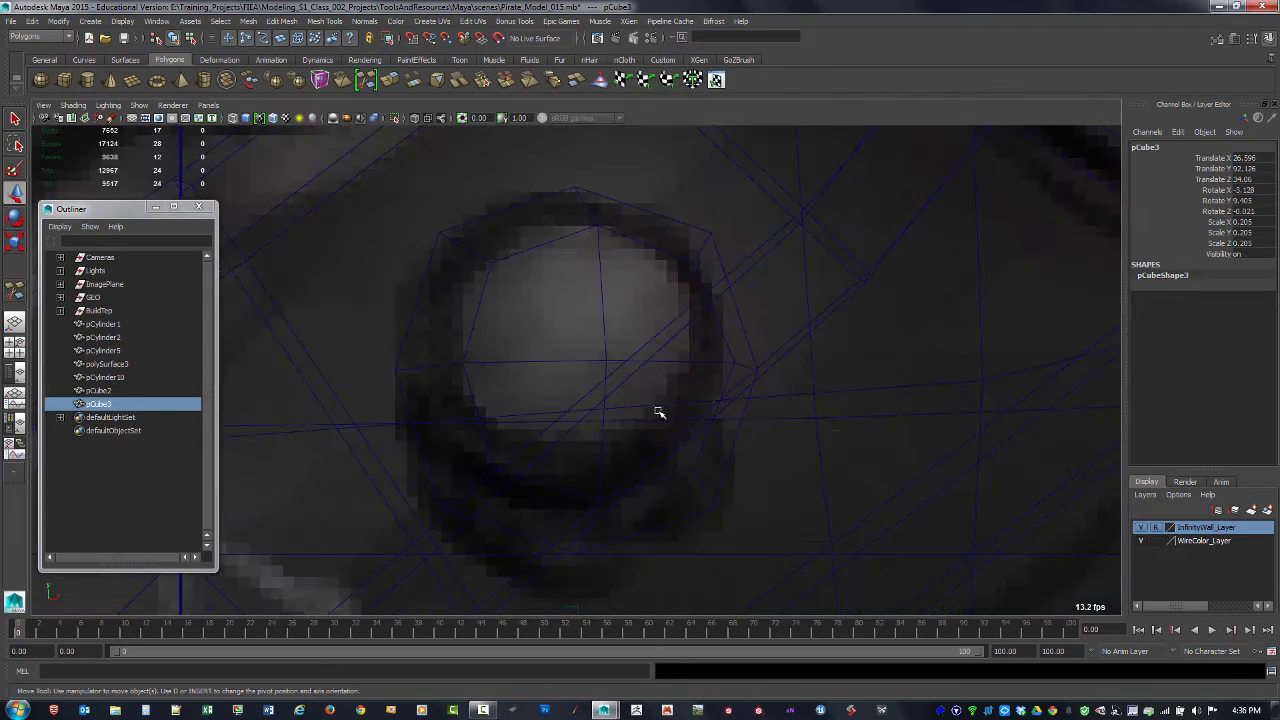
pyautogui.keyDown('alt'); pyautogui.moveTo(657, 409); pyautogui.dragTo(428, 283, button='right'); pyautogui.keyUp('alt')
pyautogui.keyDown('alt'); pyautogui.click(428, 281); pyautogui.keyUp('alt')
pyautogui.keyDown('alt'); pyautogui.moveTo(428, 281); pyautogui.dragTo(340, 394, button='middle'); pyautogui.keyUp('alt')
pyautogui.keyDown('alt'); pyautogui.moveTo(480, 366); pyautogui.dragTo(620, 330, button='right'); pyautogui.keyUp('alt')
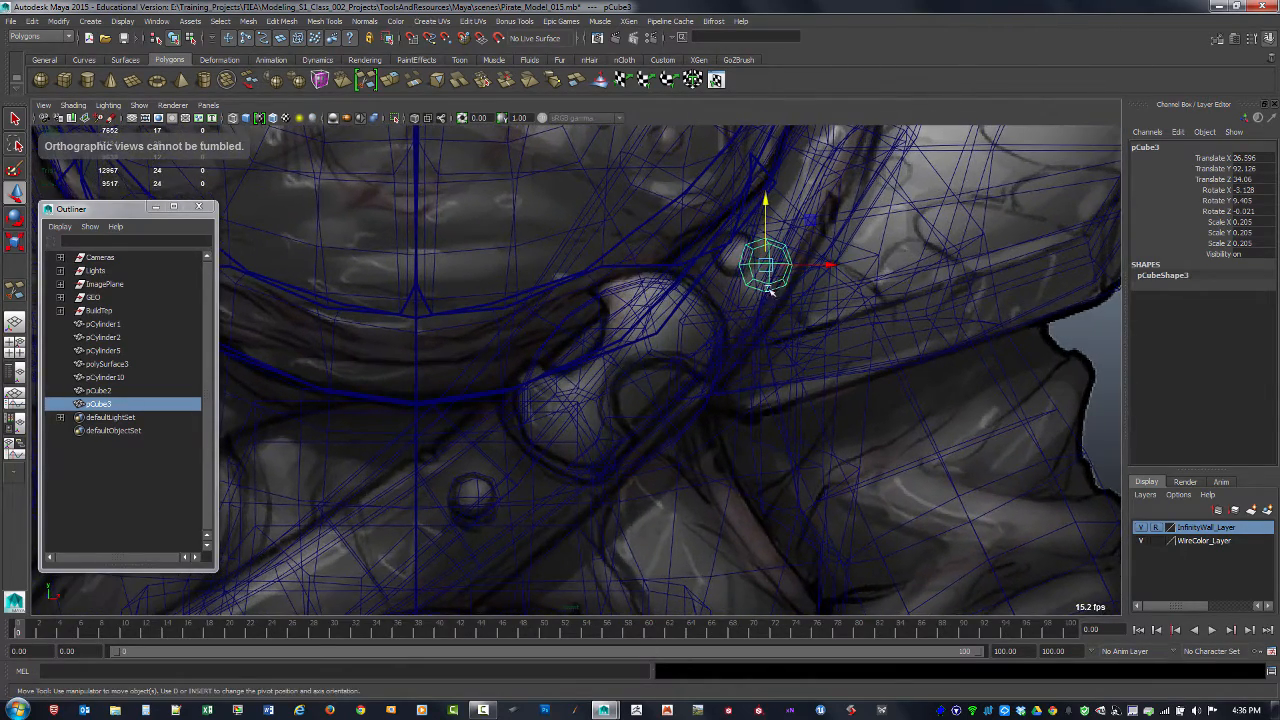
pyautogui.moveTo(766, 266); pyautogui.dragTo(738, 256)
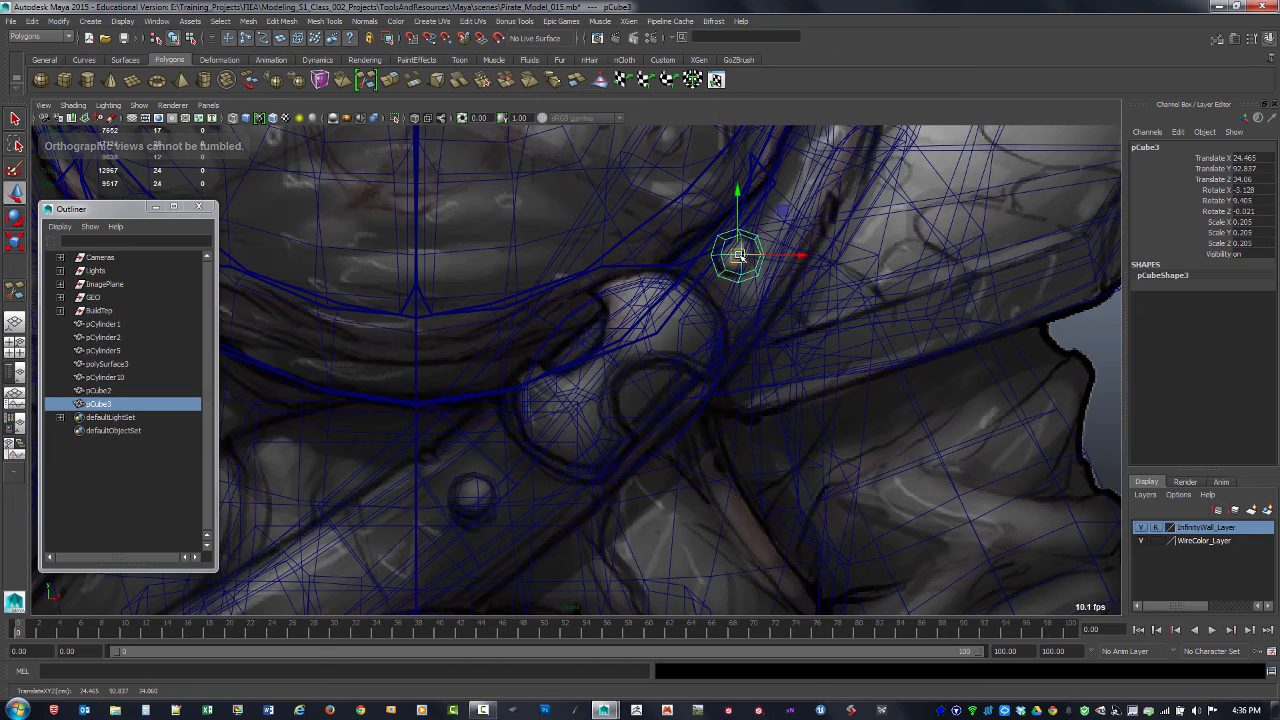
# Step: In the perspective view, push the rivet copy back onto the upper strap, to about Z 27.034
pyautogui.press('space')
pyautogui.press('space')
pyautogui.keyDown('alt'); pyautogui.moveTo(794, 323); pyautogui.dragTo(770, 364); pyautogui.keyUp('alt')
pyautogui.moveTo(736, 437); pyautogui.dragTo(685, 242)
pyautogui.hotkey('ctrl', 'z')
# Step: Rotate the rivet copy toward the upper strap's surface, about X -11.256, Y 5.54, Z 0.191
pyautogui.press('e')
pyautogui.keyDown('alt'); pyautogui.moveTo(773, 297); pyautogui.dragTo(748, 237); pyautogui.keyUp('alt')
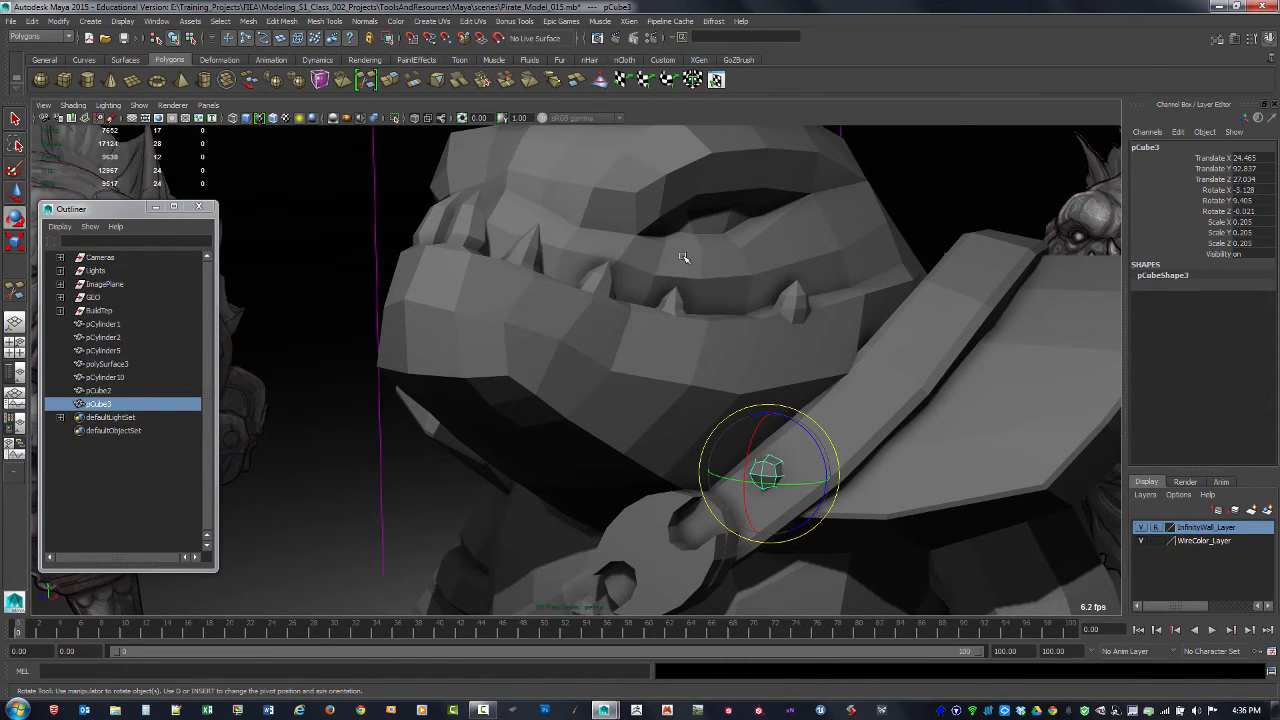
pyautogui.keyDown('alt'); pyautogui.moveTo(809, 261); pyautogui.dragTo(633, 326); pyautogui.keyUp('alt')
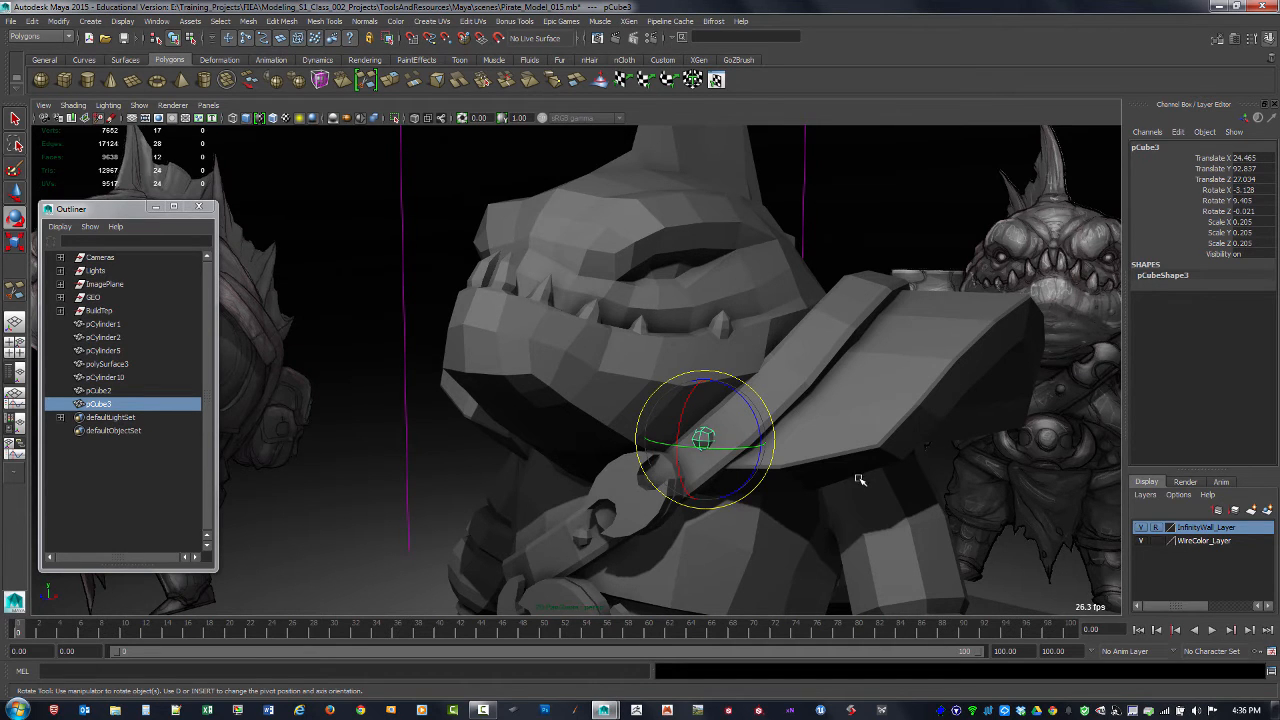
pyautogui.keyDown('alt'); pyautogui.moveTo(934, 485); pyautogui.dragTo(753, 441, button='right'); pyautogui.keyUp('alt')
pyautogui.keyDown('alt'); pyautogui.moveTo(753, 441); pyautogui.dragTo(708, 394); pyautogui.keyUp('alt')
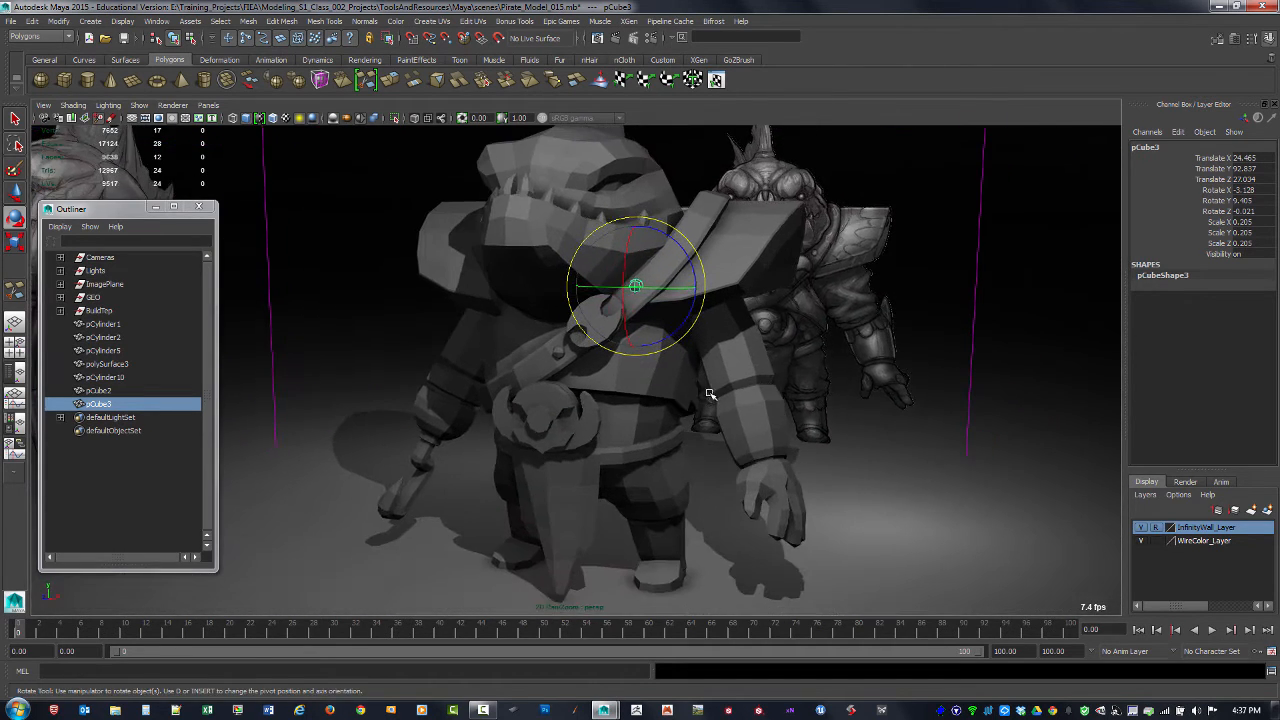
pyautogui.keyDown('alt'); pyautogui.moveTo(800, 366); pyautogui.dragTo(868, 366); pyautogui.keyUp('alt')
pyautogui.keyDown('alt'); pyautogui.moveTo(722, 435); pyautogui.dragTo(620, 351); pyautogui.keyUp('alt')
pyautogui.keyDown('alt'); pyautogui.moveTo(620, 351); pyautogui.dragTo(666, 349, button='right'); pyautogui.keyUp('alt')
pyautogui.keyDown('alt'); pyautogui.moveTo(666, 349); pyautogui.dragTo(604, 275); pyautogui.keyUp('alt')
pyautogui.keyDown('alt'); pyautogui.moveTo(490, 372); pyautogui.dragTo(546, 384); pyautogui.keyUp('alt')
# Step: Check the rivet copy against the front reference and rotate it to about X -8.274, Y 0.109, Z 1.169
pyautogui.press('space')
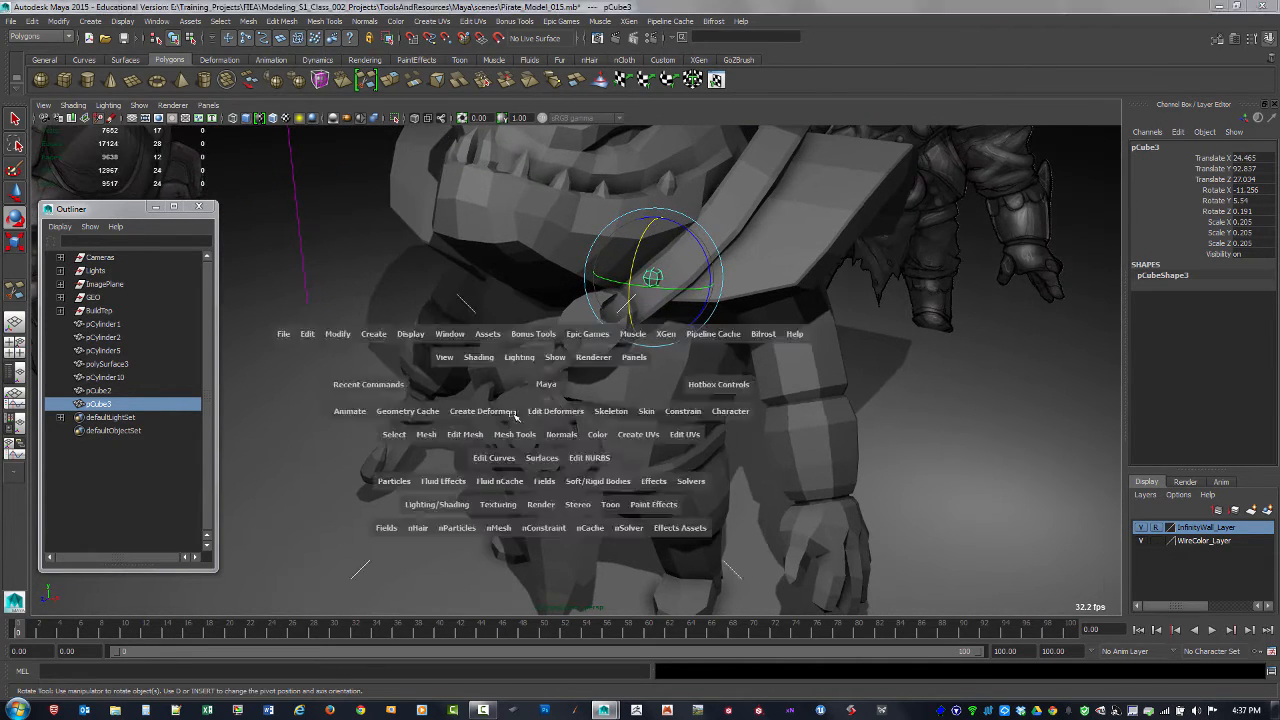
pyautogui.press('space')
pyautogui.keyDown('alt'); pyautogui.moveTo(527, 390); pyautogui.dragTo(478, 434, button='middle'); pyautogui.keyUp('alt')
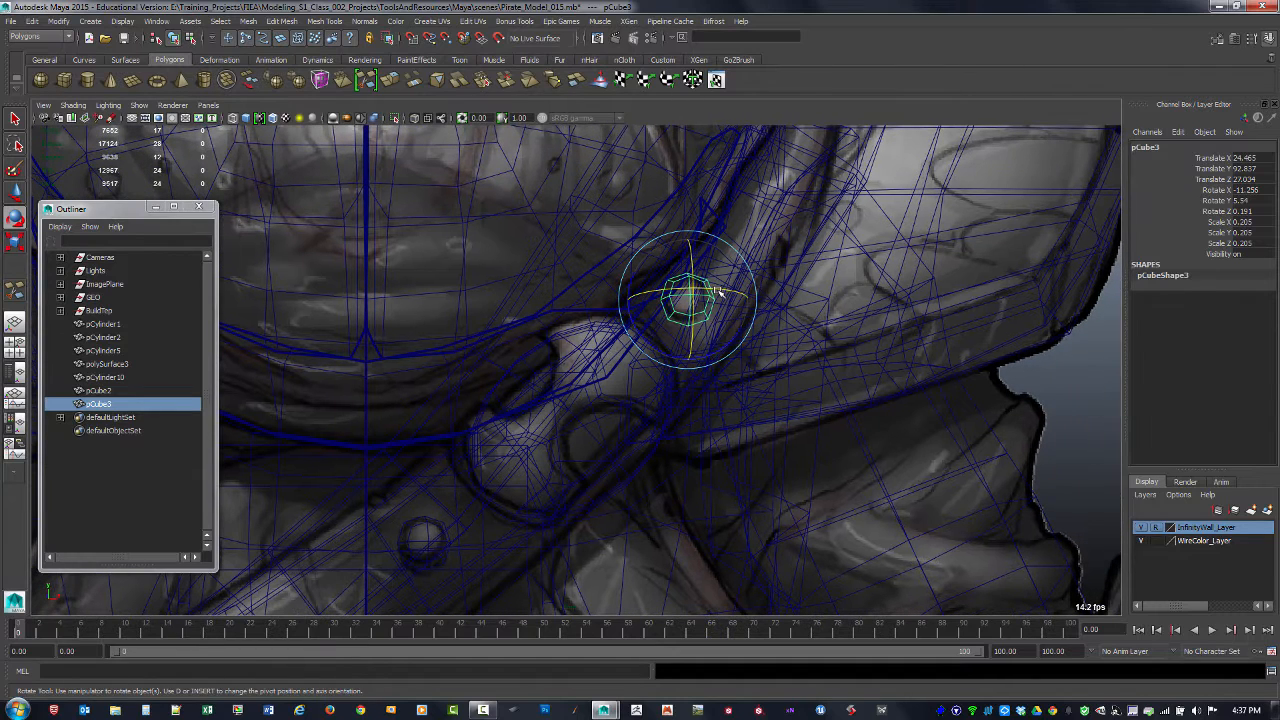
pyautogui.moveTo(718, 291); pyautogui.dragTo(649, 297)
pyautogui.press('space')
pyautogui.press('space')
pyautogui.keyDown('alt'); pyautogui.moveTo(649, 297); pyautogui.dragTo(863, 355, button='right'); pyautogui.keyUp('alt')
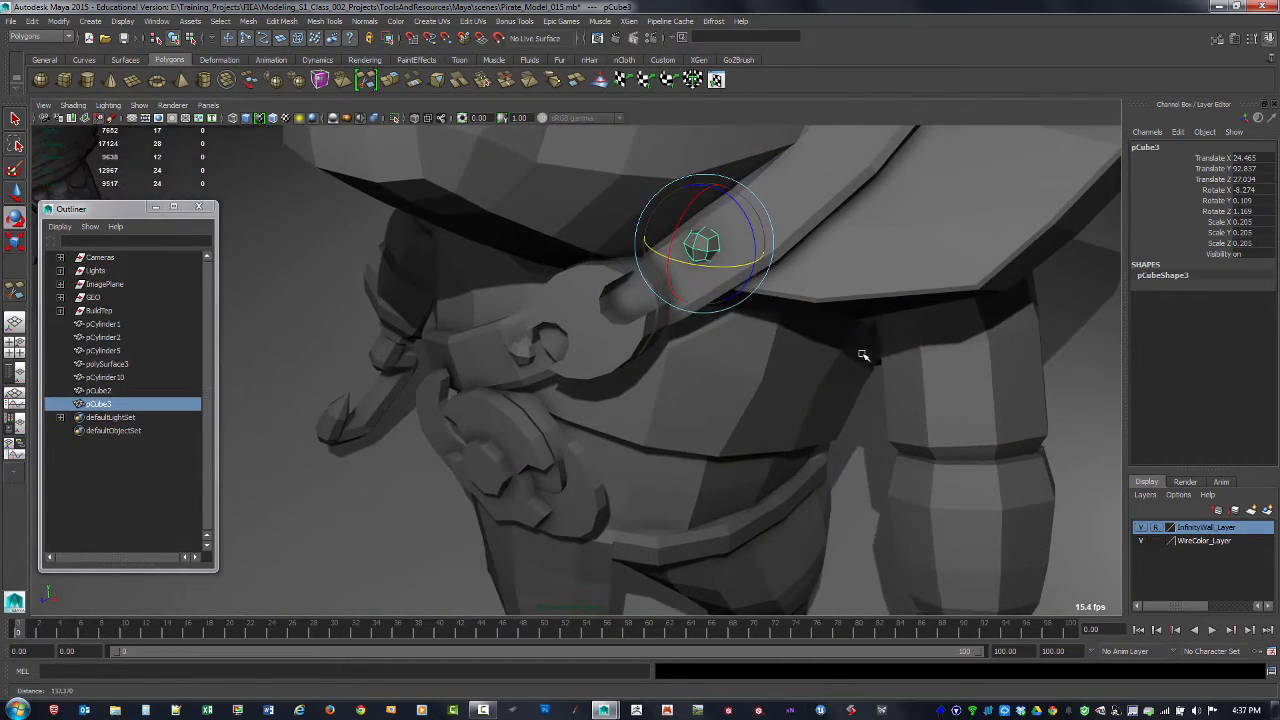
# Step: Shift the rivet copy on the upper strap to about X 25.122, Y 92.216, Z 27.074
pyautogui.keyDown('alt'); pyautogui.moveTo(863, 355); pyautogui.dragTo(723, 320); pyautogui.keyUp('alt')
pyautogui.press('w')
pyautogui.moveTo(705, 226); pyautogui.dragTo(709, 279)
# Step: Rotate the upper rivet to about X -18.843, Y 13.586, Z -1.626 and move it out to about Z 27.57
pyautogui.press('e')
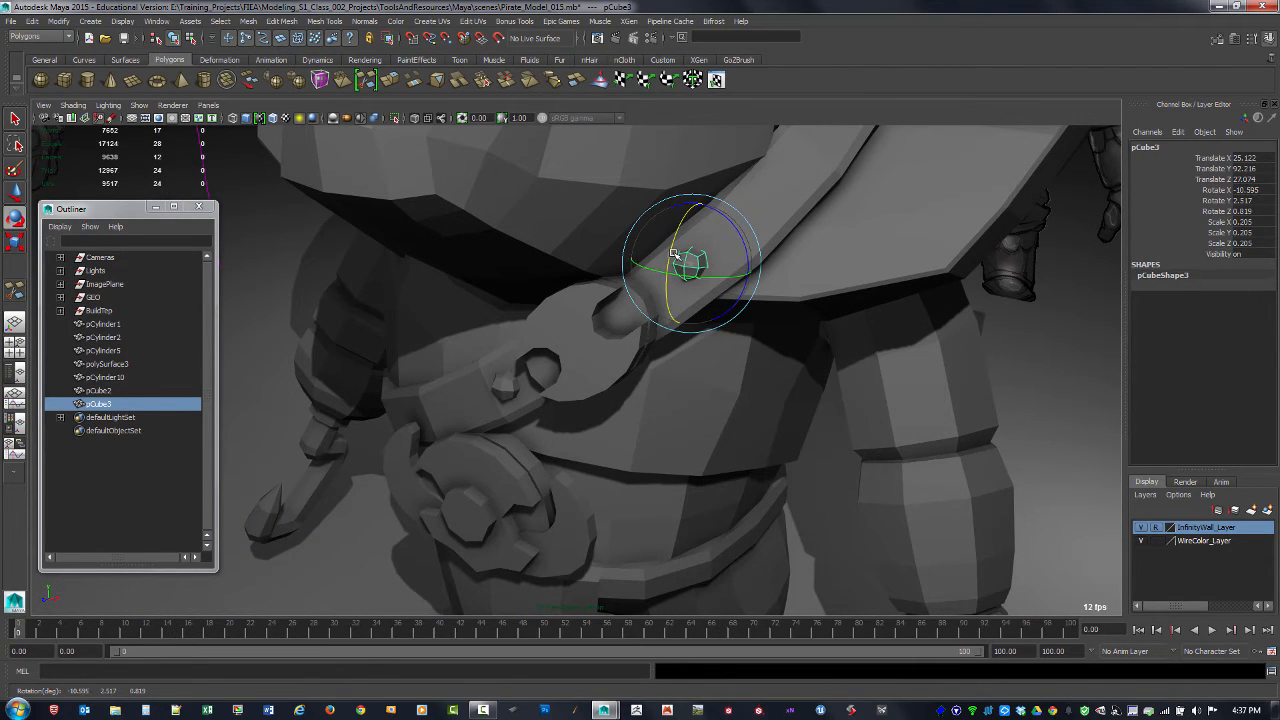
pyautogui.moveTo(693, 276); pyautogui.dragTo(714, 314)
pyautogui.press('w')
pyautogui.press('e')
pyautogui.keyDown('alt'); pyautogui.moveTo(702, 270); pyautogui.dragTo(665, 385, button='middle'); pyautogui.keyUp('alt')
pyautogui.press('w')
pyautogui.click(629, 341)
pyautogui.keyDown('alt'); pyautogui.moveTo(640, 350); pyautogui.dragTo(717, 374, button='right'); pyautogui.keyUp('alt')
pyautogui.keyDown('alt'); pyautogui.moveTo(717, 374); pyautogui.dragTo(685, 374); pyautogui.keyUp('alt')
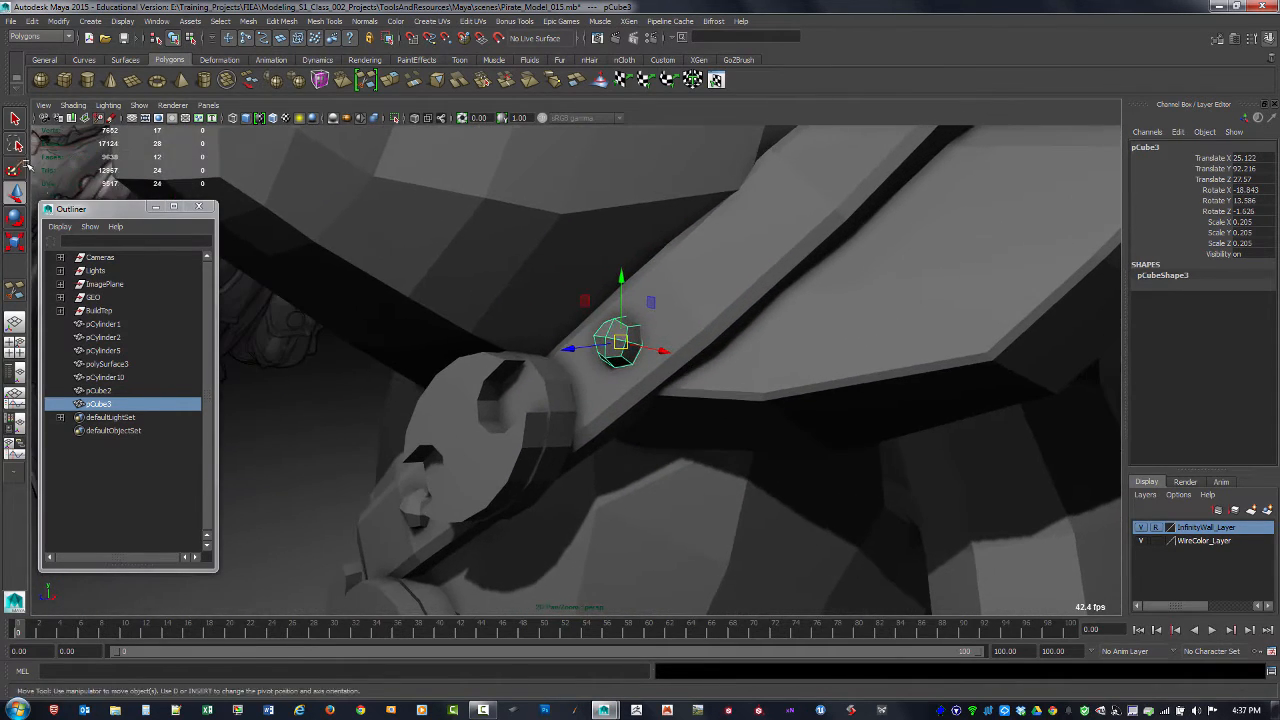
# Step: Slide the upper rivet along its object axes to about X 25.074, Y 92.15, Z 27.377, and turn on its smooth mesh preview
pyautogui.doubleClick(17, 191)
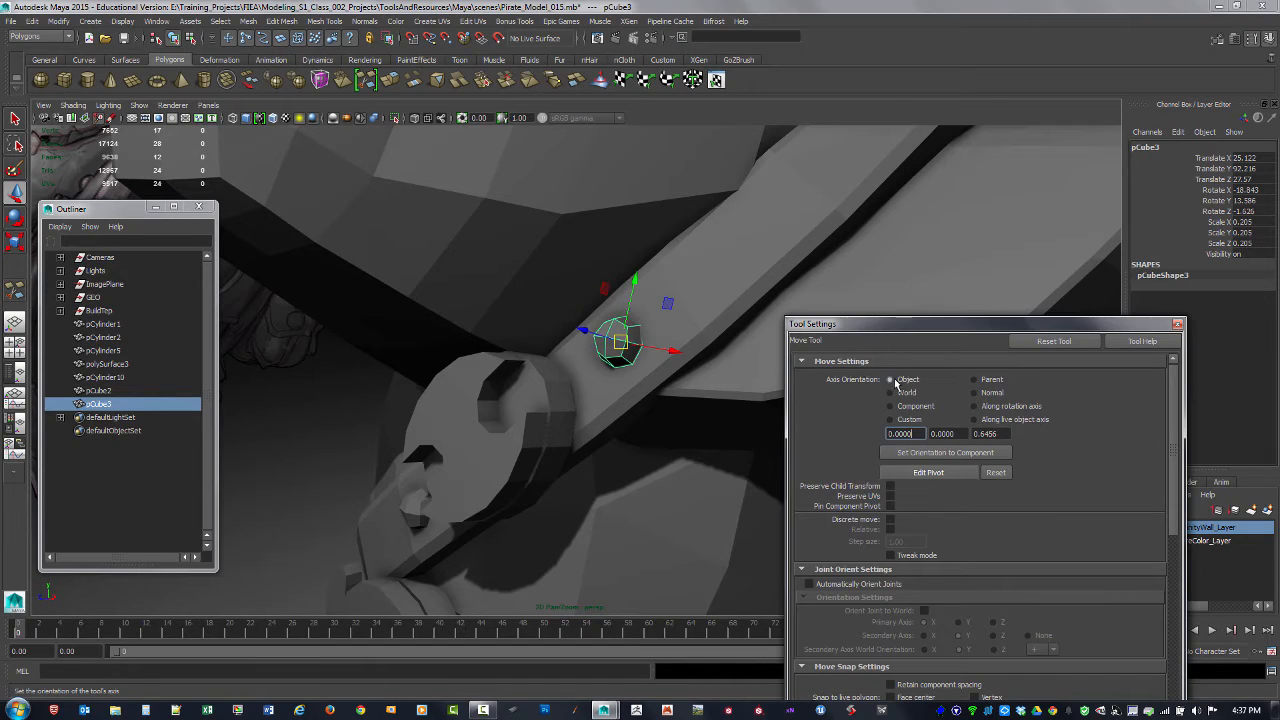
pyautogui.keyDown('alt'); pyautogui.moveTo(568, 340); pyautogui.dragTo(709, 351); pyautogui.keyUp('alt')
pyautogui.keyDown('alt'); pyautogui.moveTo(712, 351); pyautogui.dragTo(745, 346, button='right'); pyautogui.keyUp('alt')
pyautogui.press('3')
pyautogui.click(932, 246)
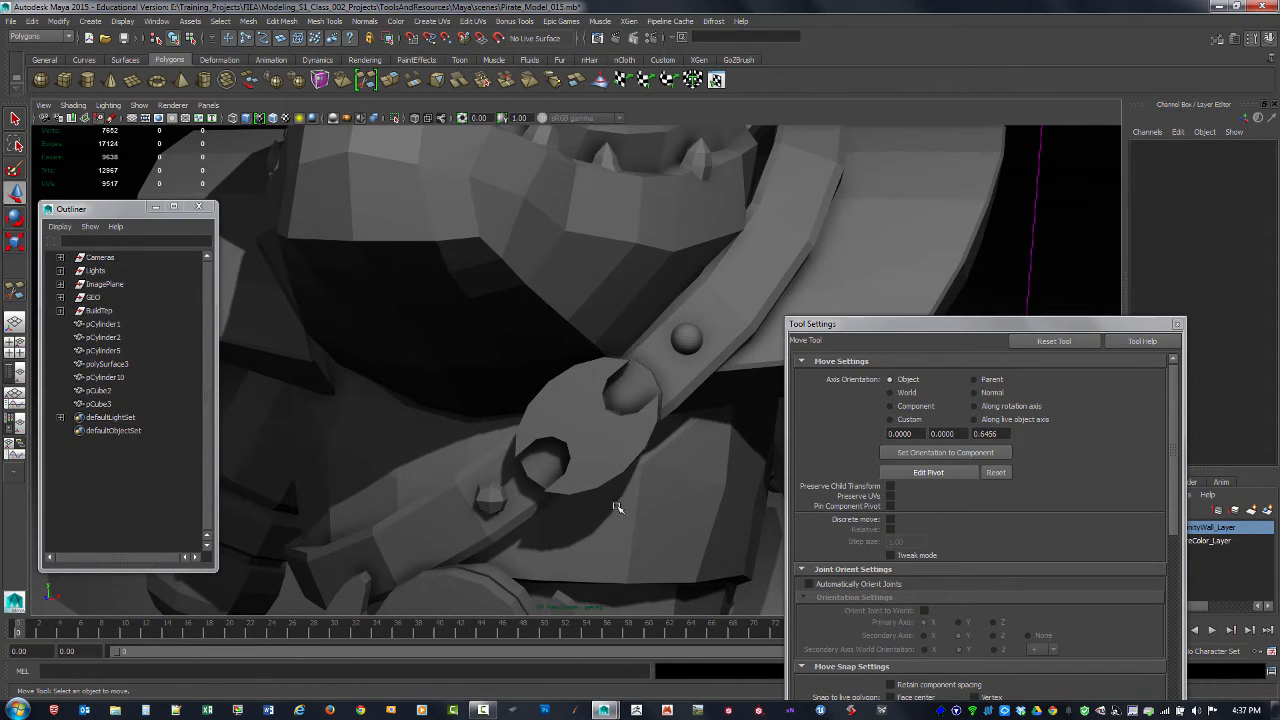
# Step: Examine both strap rivets and the whole character from several angles, and close the Move tool's settings
pyautogui.keyDown('alt'); pyautogui.moveTo(617, 507); pyautogui.dragTo(627, 495); pyautogui.keyUp('alt')
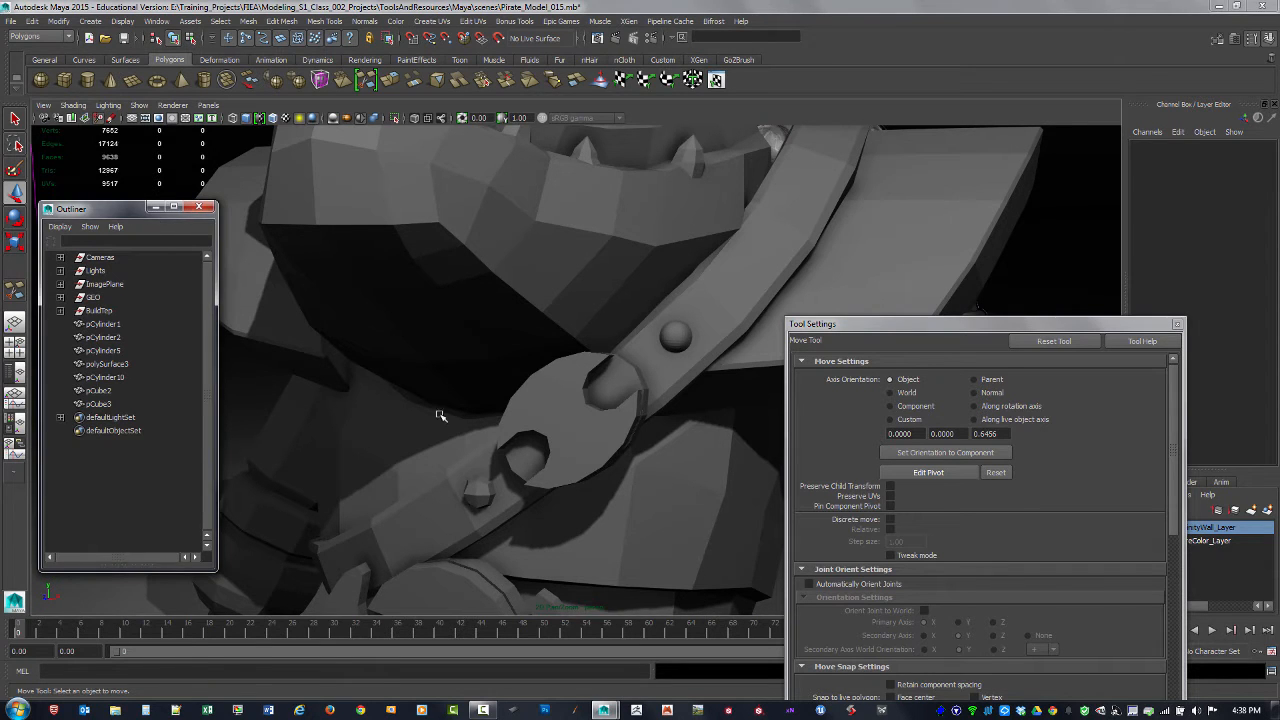
pyautogui.keyDown('alt'); pyautogui.moveTo(440, 417); pyautogui.dragTo(414, 442, button='right'); pyautogui.keyUp('alt')
pyautogui.keyDown('alt'); pyautogui.moveTo(438, 455); pyautogui.dragTo(486, 463); pyautogui.keyUp('alt')
pyautogui.keyDown('alt'); pyautogui.moveTo(486, 463); pyautogui.dragTo(355, 413, button='right'); pyautogui.keyUp('alt')
pyautogui.keyDown('alt'); pyautogui.moveTo(583, 463); pyautogui.dragTo(600, 420); pyautogui.keyUp('alt')
pyautogui.keyDown('alt'); pyautogui.moveTo(600, 420); pyautogui.dragTo(726, 418, button='right'); pyautogui.keyUp('alt')
pyautogui.click(650, 346)
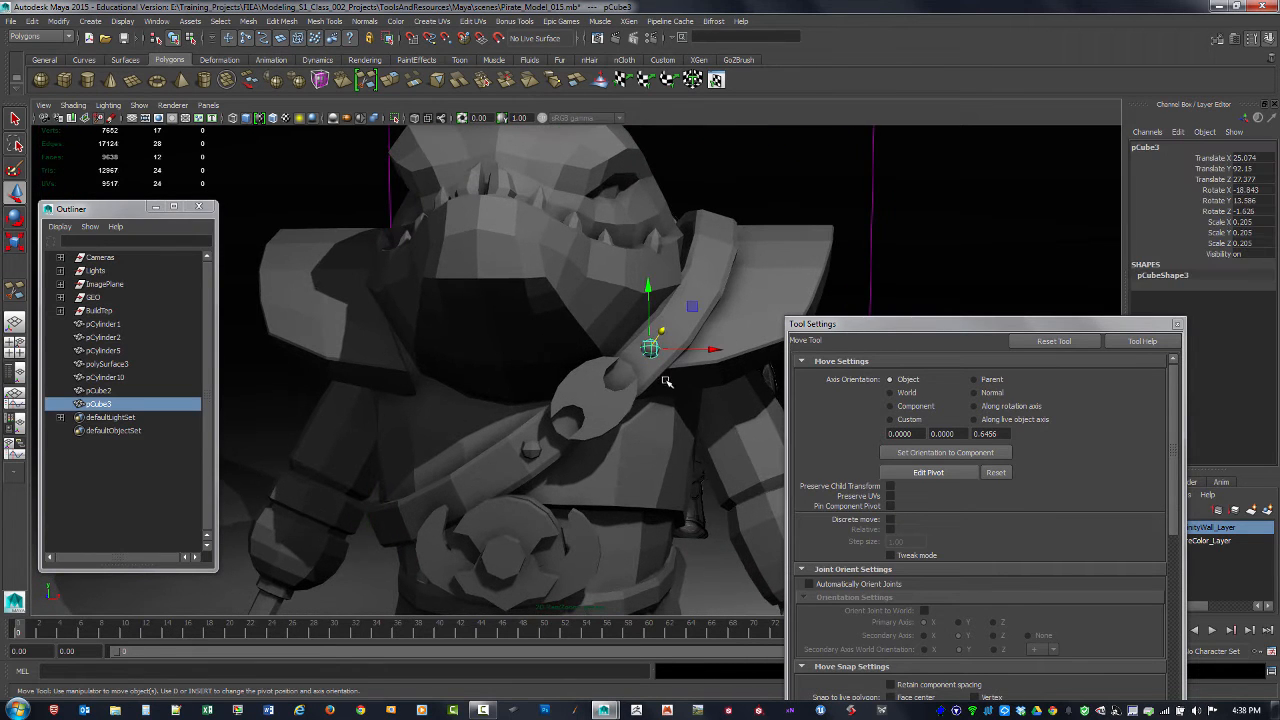
pyautogui.click(760, 203)
pyautogui.keyDown('alt'); pyautogui.moveTo(760, 203); pyautogui.dragTo(751, 266); pyautogui.keyUp('alt')
pyautogui.keyDown('alt'); pyautogui.moveTo(751, 266); pyautogui.dragTo(313, 242, button='right'); pyautogui.keyUp('alt')
pyautogui.keyDown('alt'); pyautogui.moveTo(313, 242); pyautogui.dragTo(462, 293); pyautogui.keyUp('alt')
pyautogui.keyDown('alt'); pyautogui.moveTo(476, 331); pyautogui.dragTo(689, 409, button='right'); pyautogui.keyUp('alt')
pyautogui.keyDown('alt'); pyautogui.moveTo(689, 409); pyautogui.dragTo(734, 406); pyautogui.keyUp('alt')
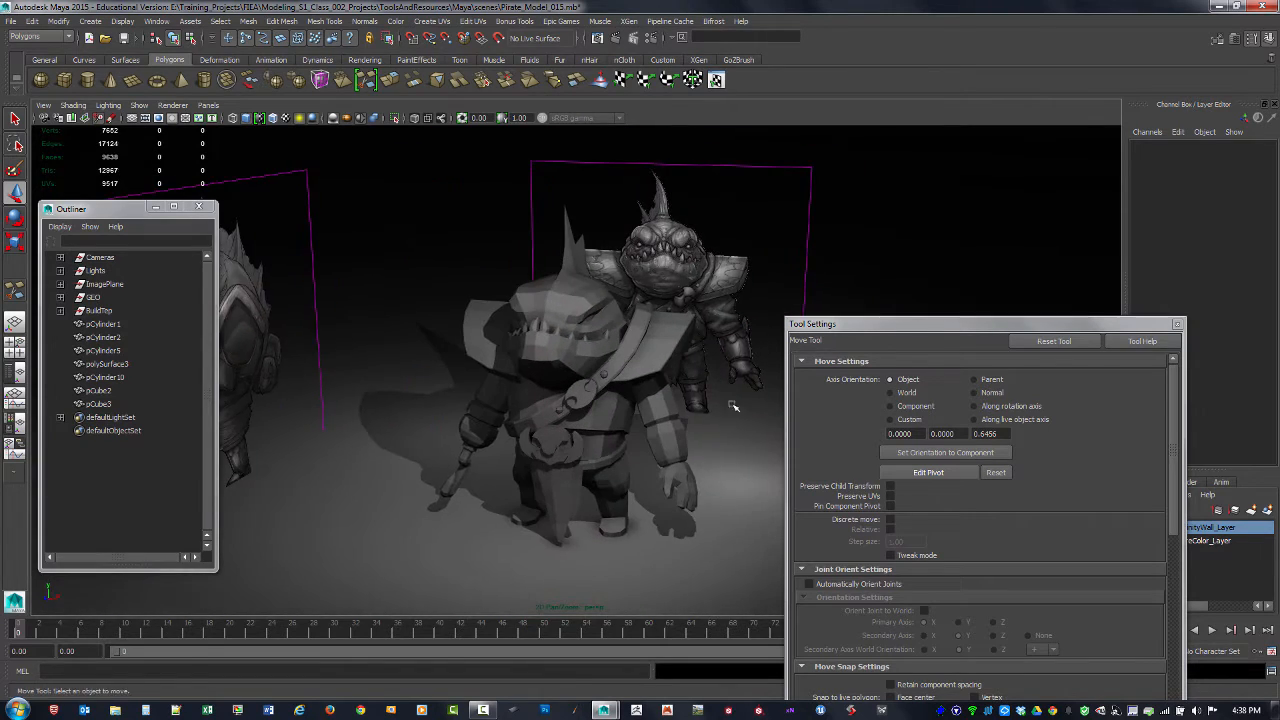
pyautogui.keyDown('alt'); pyautogui.moveTo(734, 406); pyautogui.dragTo(746, 429, button='right'); pyautogui.keyUp('alt')
pyautogui.keyDown('alt'); pyautogui.moveTo(746, 429); pyautogui.dragTo(641, 392); pyautogui.keyUp('alt')
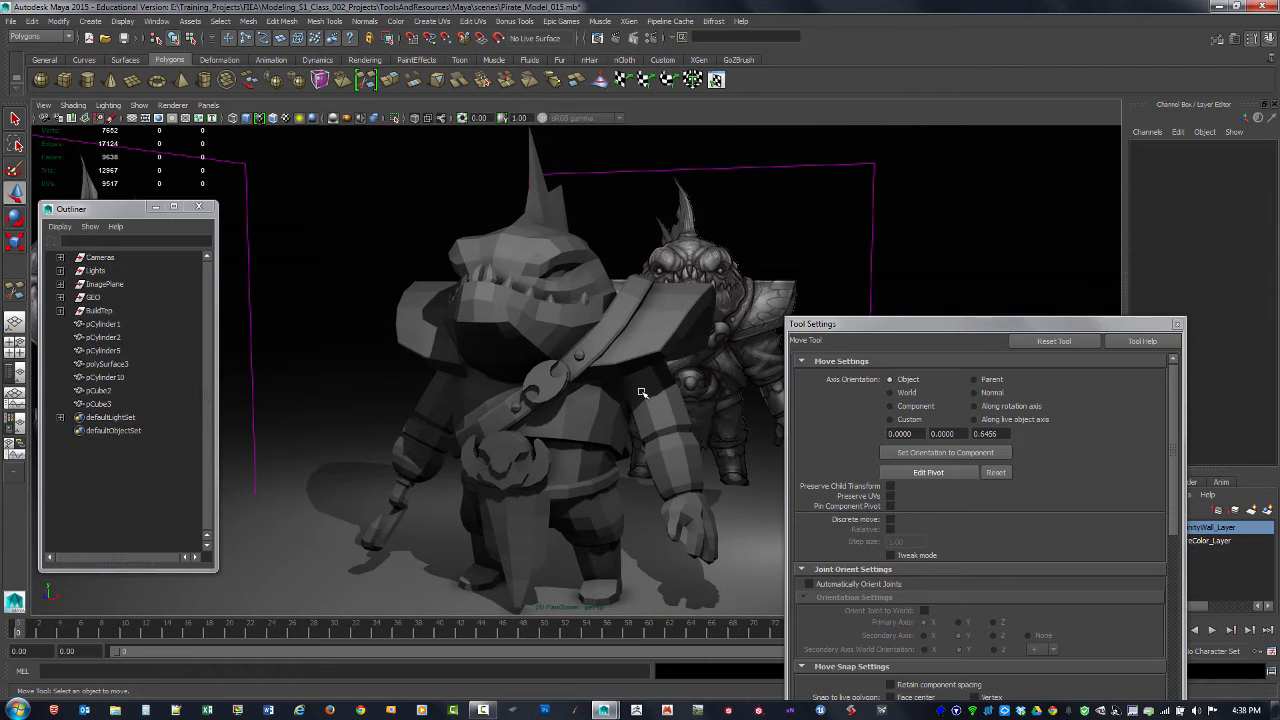
pyautogui.click(1178, 325)
# Step: Extrude the two lowest edges at the back of the head mesh sideways by about -2.281 in X, and switch to vertex selection
pyautogui.keyDown('alt'); pyautogui.moveTo(753, 407); pyautogui.dragTo(531, 414); pyautogui.keyUp('alt')
pyautogui.keyDown('alt'); pyautogui.moveTo(531, 414); pyautogui.dragTo(790, 418, button='right'); pyautogui.keyUp('alt')
pyautogui.click(790, 418)
pyautogui.keyDown('alt'); pyautogui.moveTo(790, 418); pyautogui.dragTo(705, 417); pyautogui.keyUp('alt')
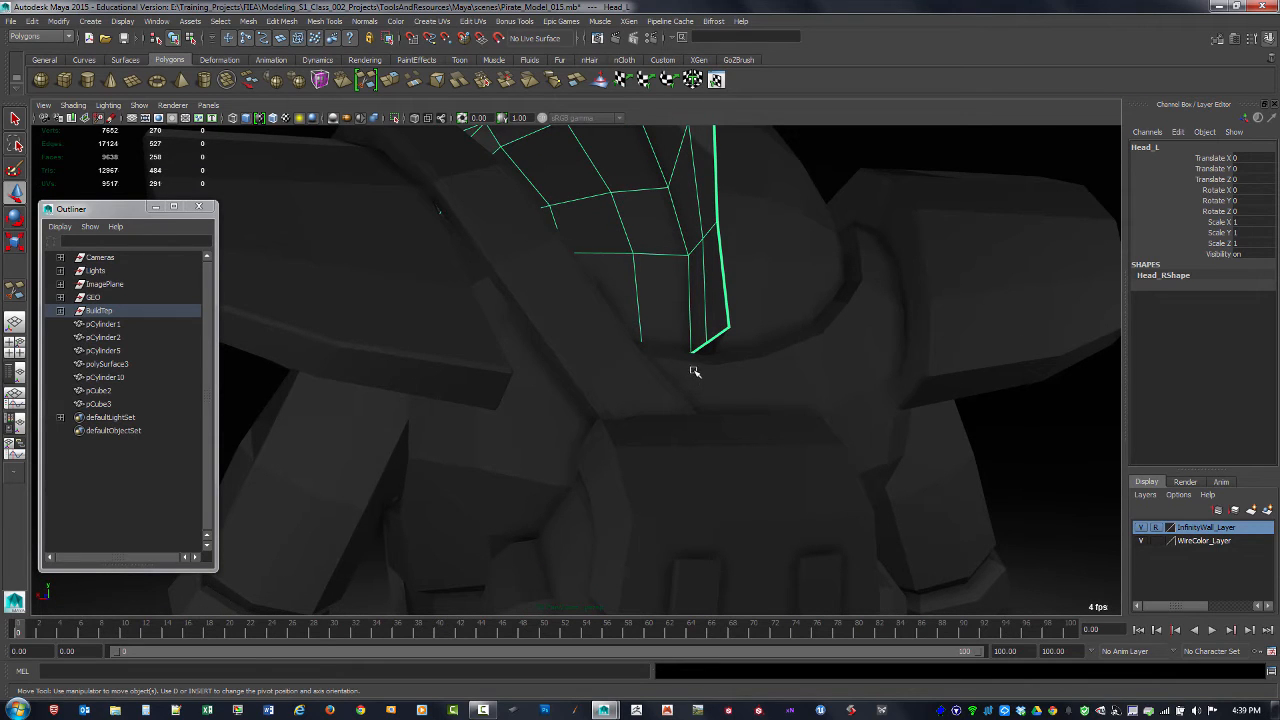
pyautogui.press('F10')
pyautogui.click(697, 349)
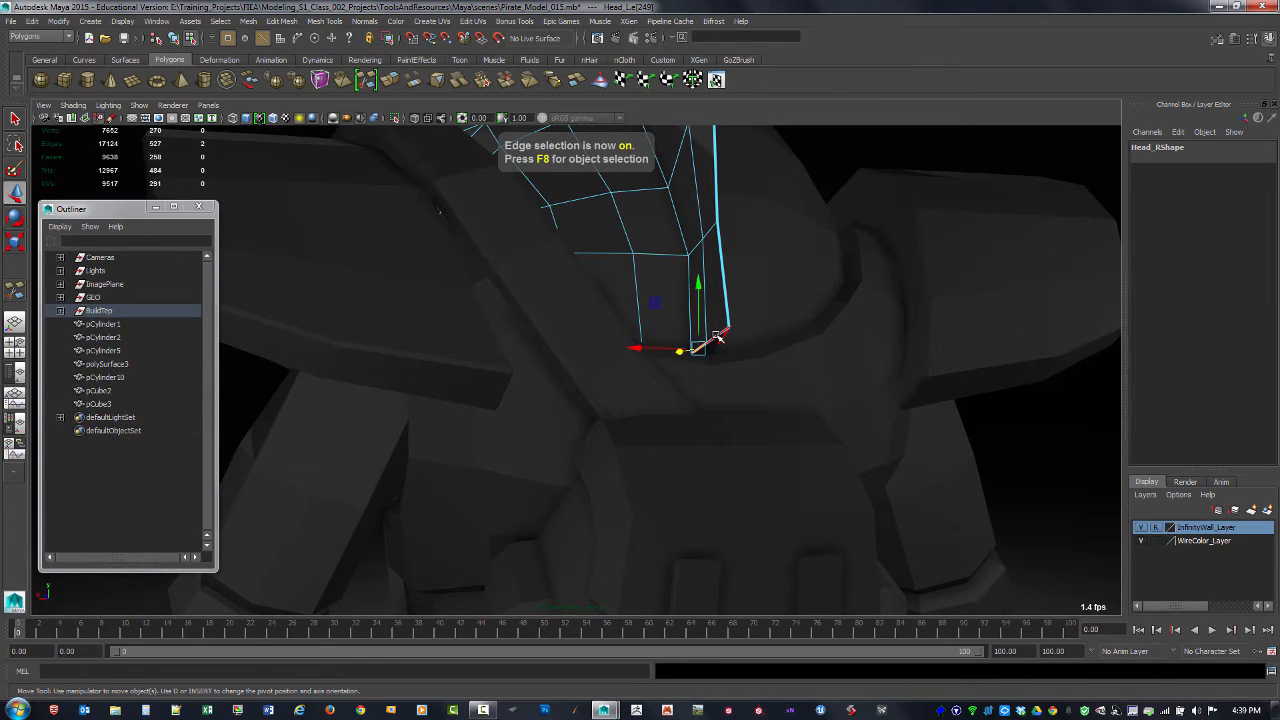
pyautogui.keyDown('shift'); pyautogui.moveTo(705, 339); pyautogui.dragTo(709, 376, button='right'); pyautogui.keyUp('shift')
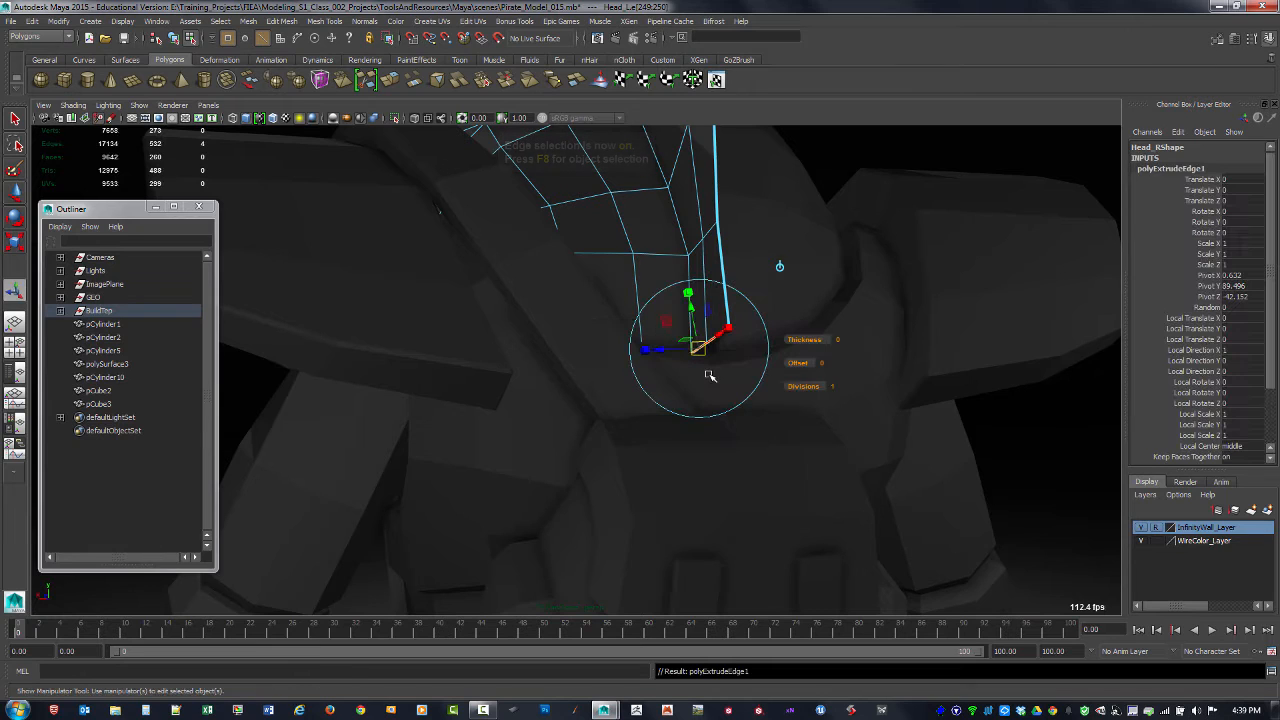
pyautogui.click(781, 268)
pyautogui.moveTo(675, 341); pyautogui.dragTo(775, 341)
pyautogui.press('F9')
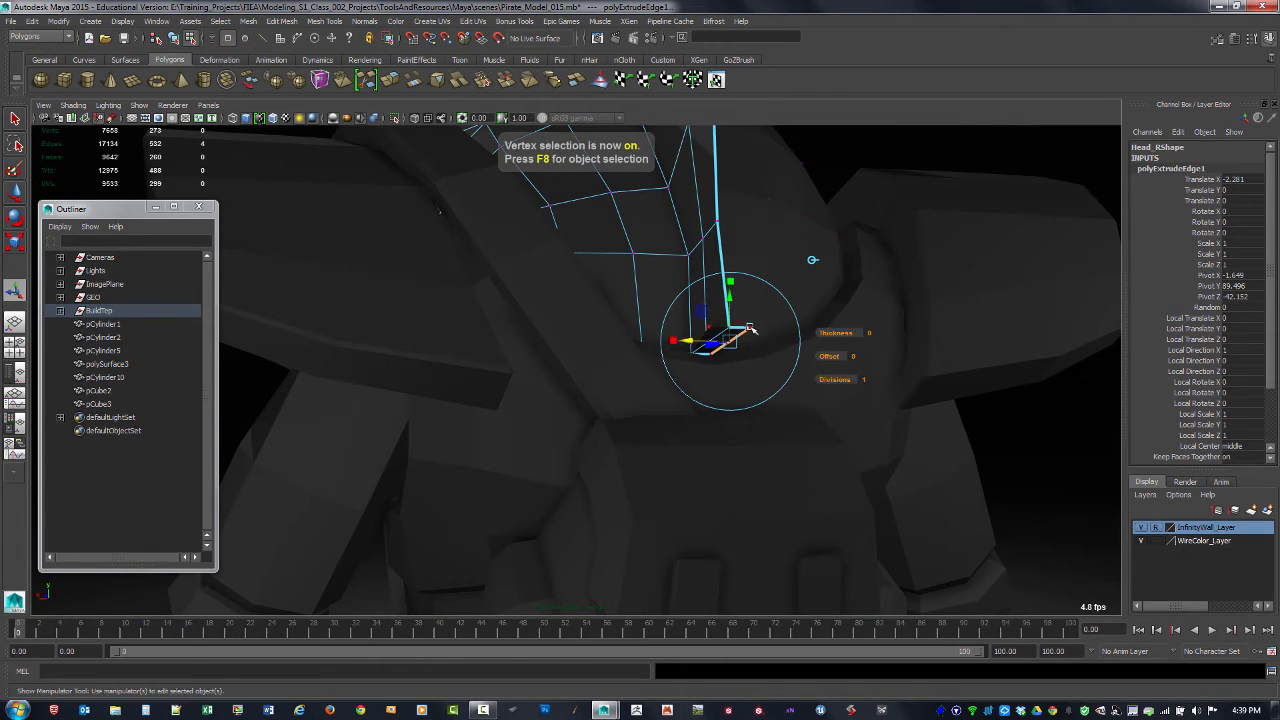
# Step: Snap the extruded outer corner vertex onto the neighbouring border vertex at the back of the head and merge the two
pyautogui.click(752, 328)
pyautogui.press('w')
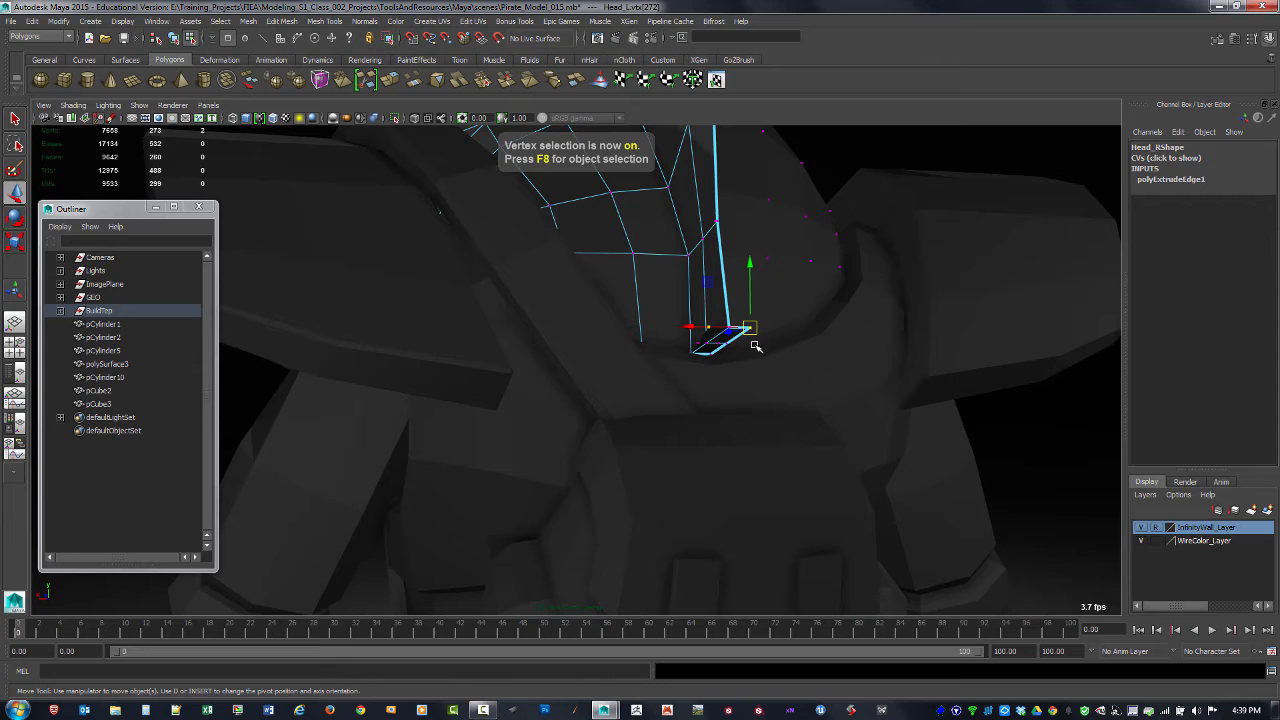
pyautogui.moveTo(748, 328); pyautogui.dragTo(727, 327)
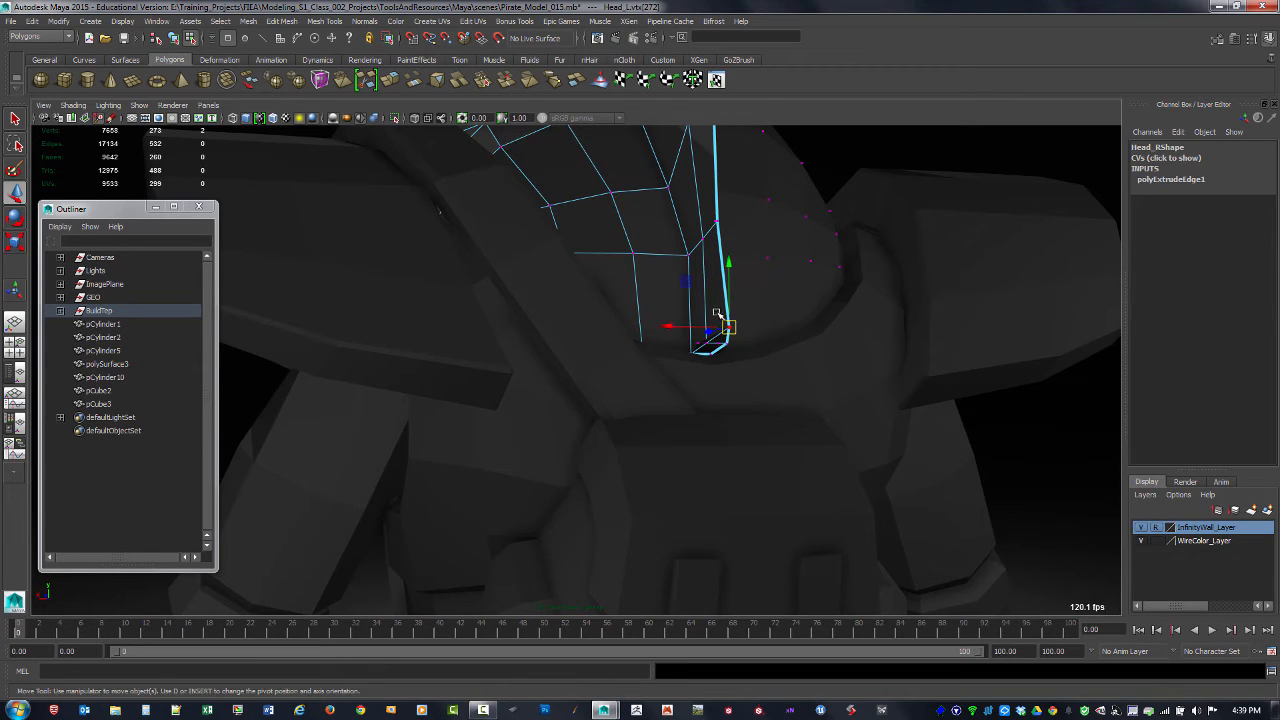
pyautogui.keyDown('shift'); pyautogui.moveTo(731, 328); pyautogui.dragTo(733, 263, button='right'); pyautogui.keyUp('shift')
pyautogui.keyDown('alt'); pyautogui.moveTo(743, 354); pyautogui.dragTo(674, 264); pyautogui.keyUp('alt')
# Step: Set the Move tool's axis orientation to World and snap the merged back vertex to the head's centre line in X
pyautogui.click(690, 265)
pyautogui.doubleClick(15, 193)
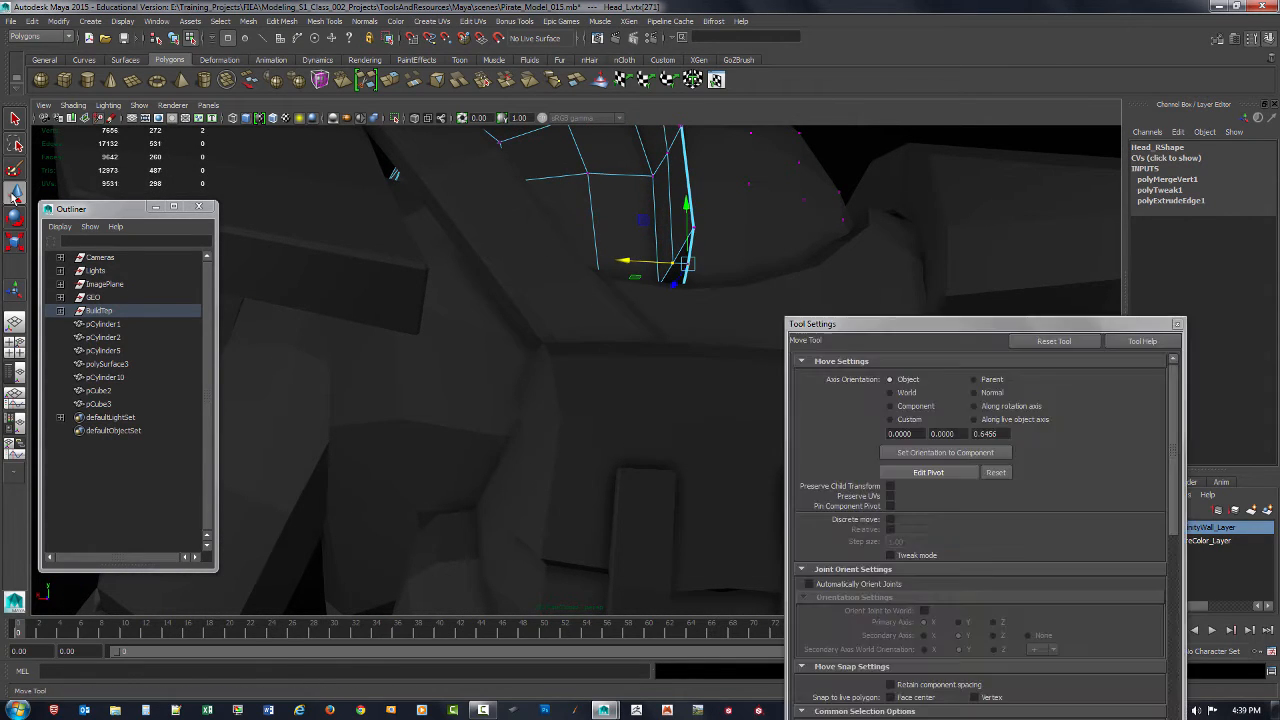
pyautogui.click(890, 392)
pyautogui.moveTo(918, 324); pyautogui.dragTo(1053, 310)
pyautogui.moveTo(650, 262)
pyautogui.mouseDown()
pyautogui.moveTo(638, 264)
pyautogui.moveTo(650, 265)
pyautogui.mouseUp()
pyautogui.press('x')
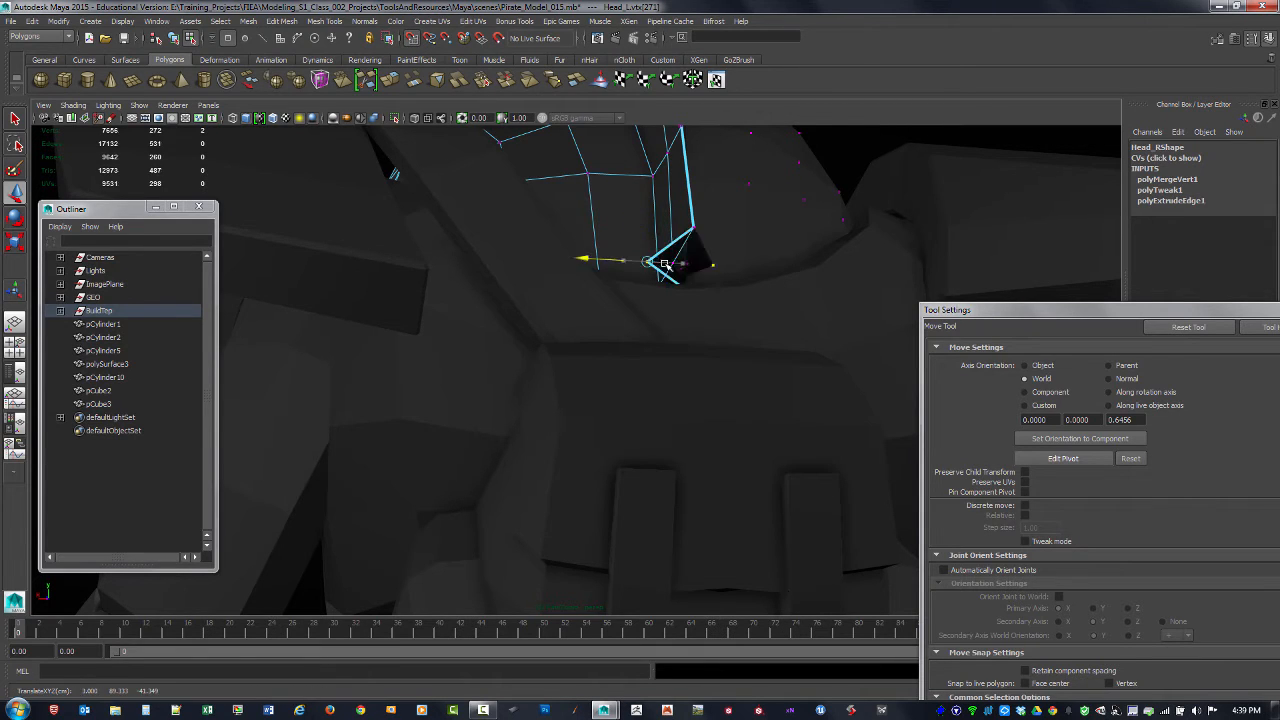
pyautogui.press('super')
pyautogui.press('Escape')
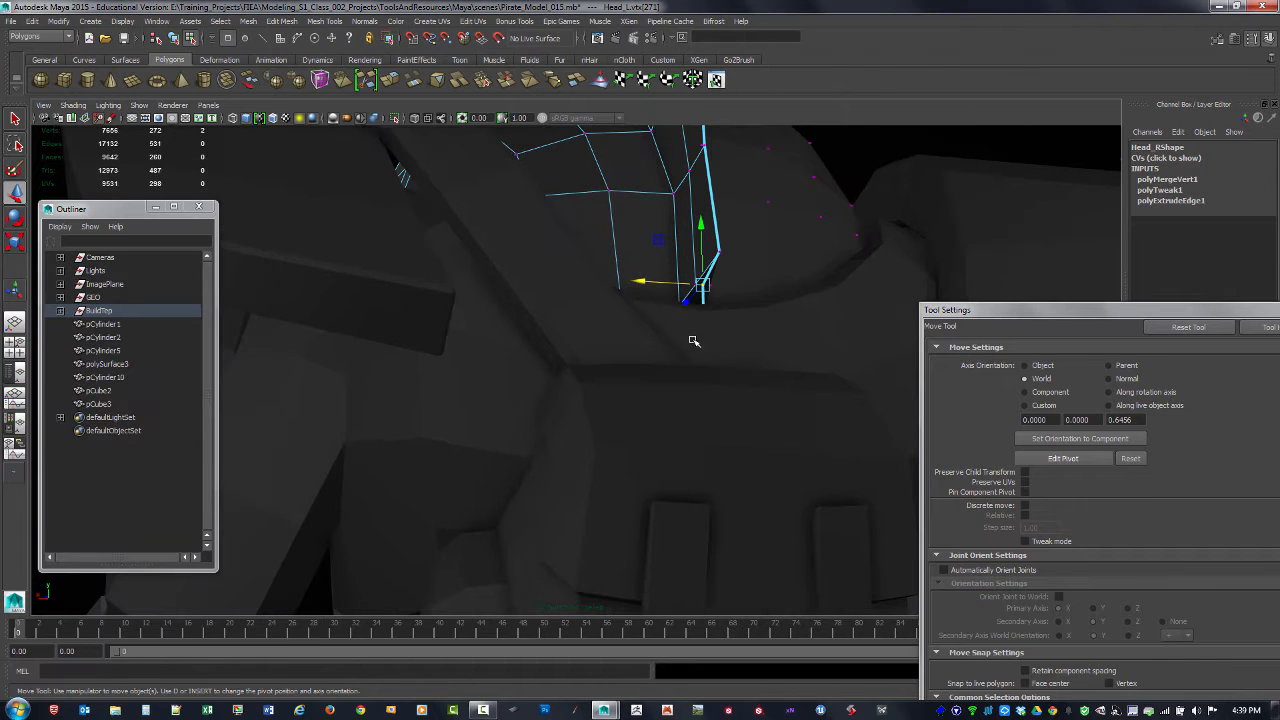
# Step: Select the lowest back vertex of the head in wireframe display and align it to the centre line, returning to shaded display
pyautogui.press('4')
pyautogui.click(717, 301)
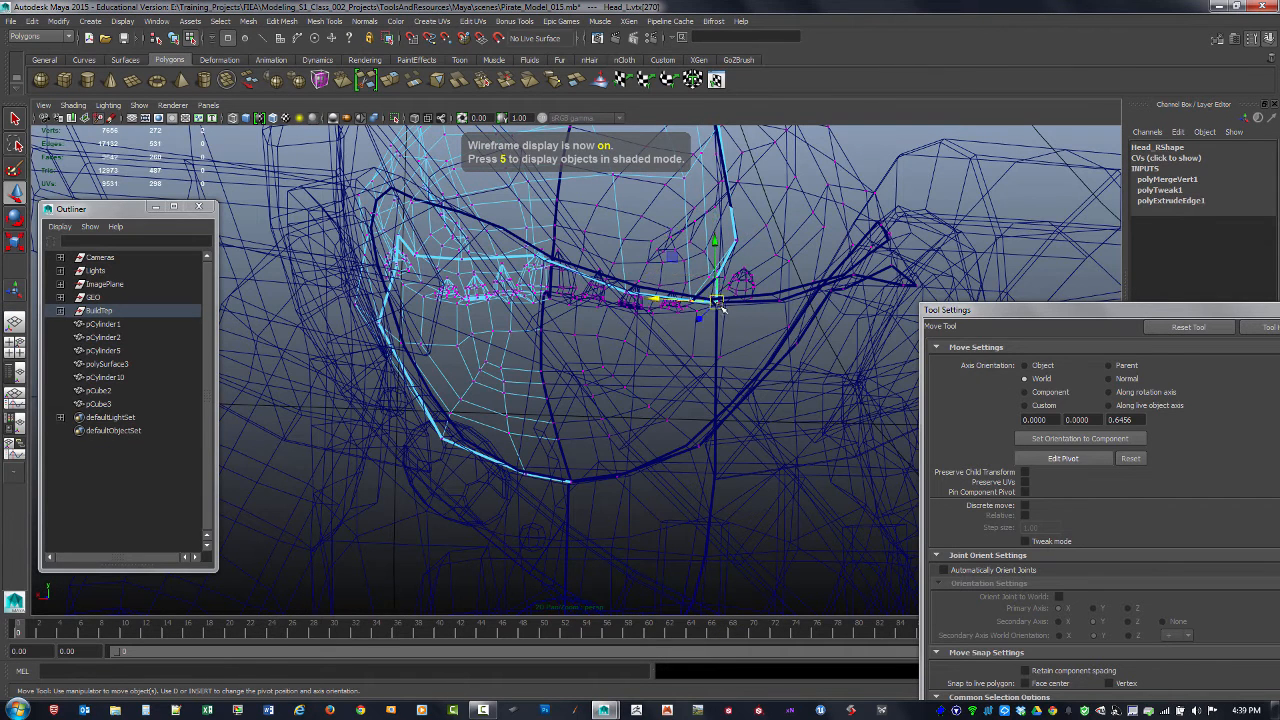
pyautogui.moveTo(707, 314)
pyautogui.mouseDown()
pyautogui.moveTo(695, 304)
pyautogui.moveTo(762, 297)
pyautogui.mouseUp()
pyautogui.press('5')
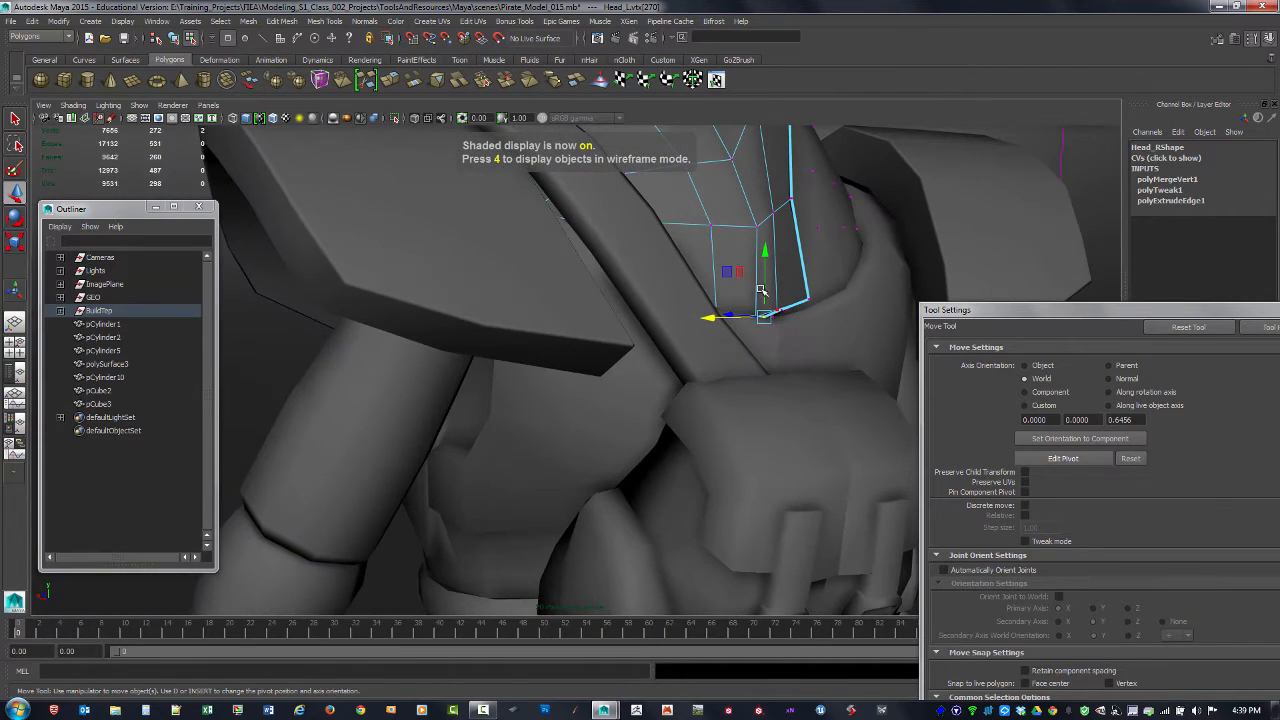
# Step: Move the lowest back vertex of the head straight down into the body, and check it in wireframe display
pyautogui.click(764, 295)
pyautogui.click(783, 311)
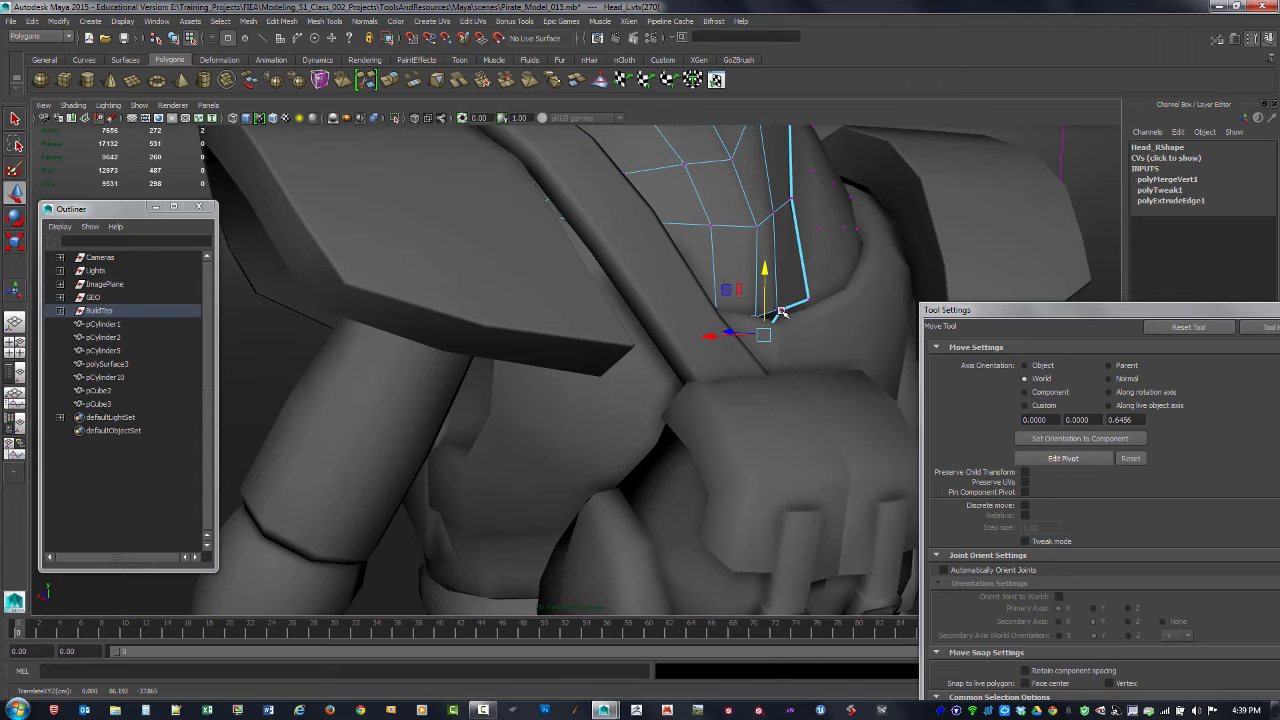
pyautogui.moveTo(784, 290); pyautogui.dragTo(631, 290)
pyautogui.click(749, 285)
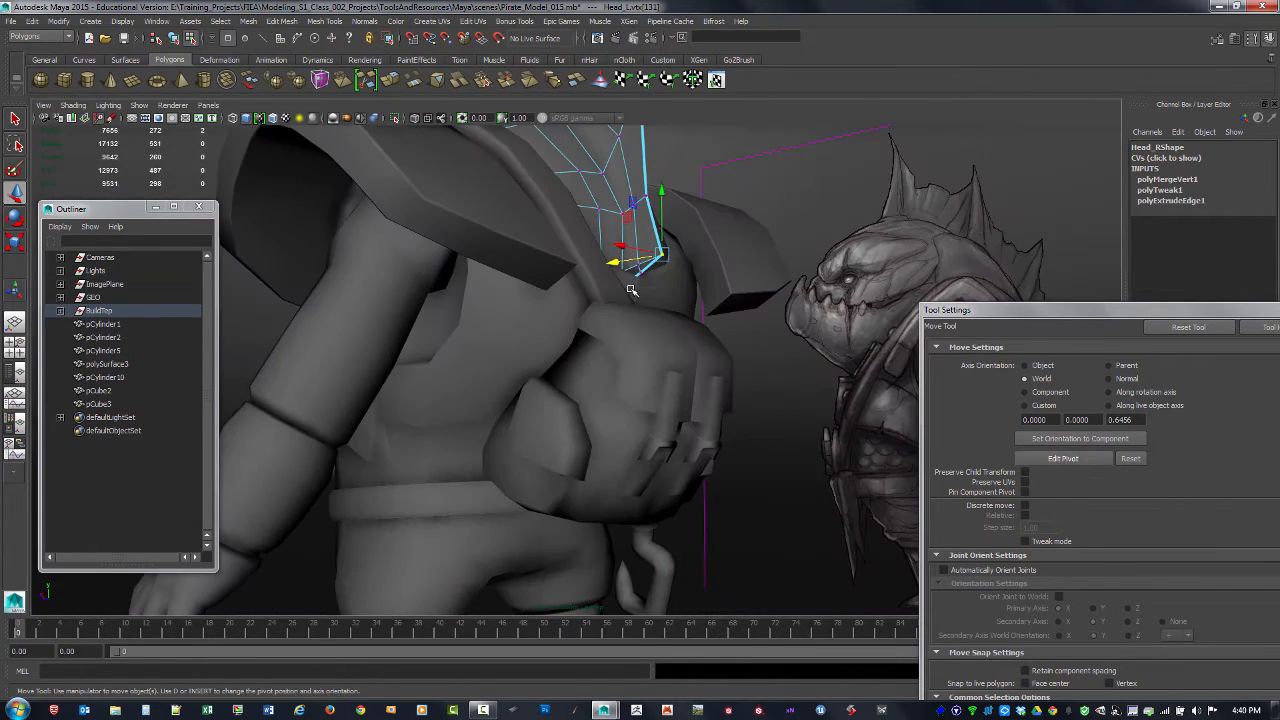
pyautogui.click(627, 285)
pyautogui.click(634, 278)
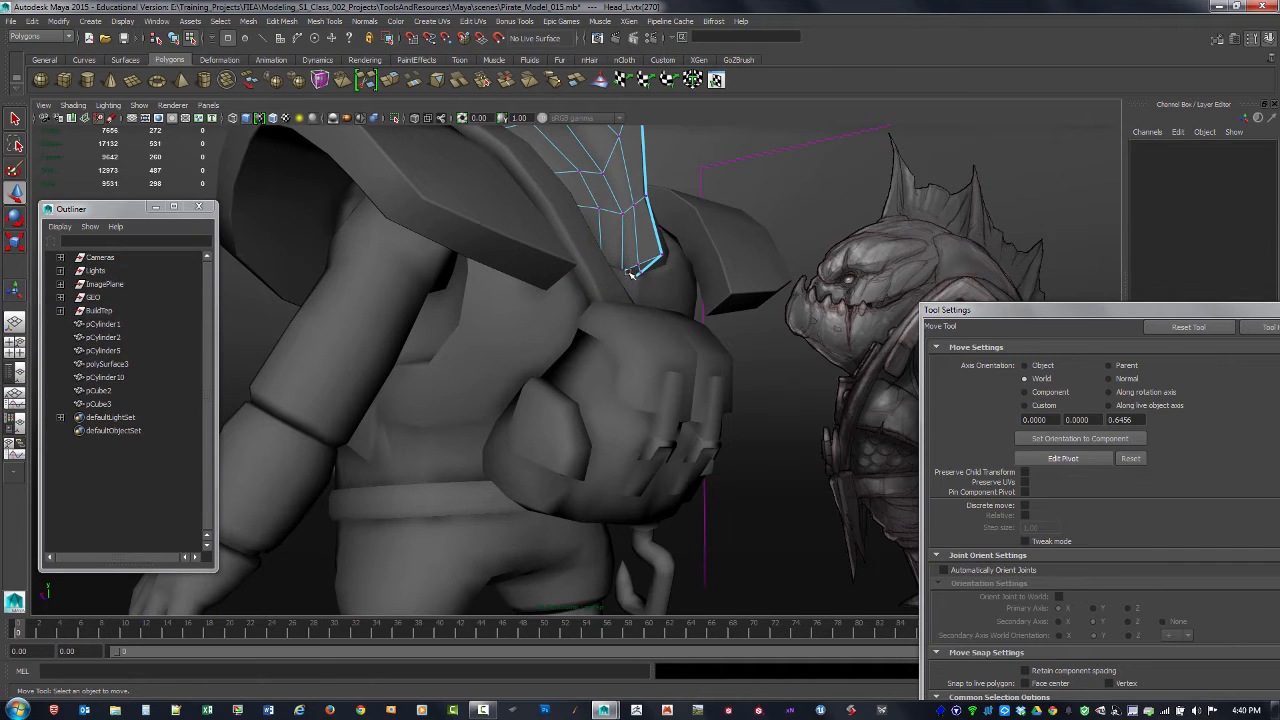
pyautogui.moveTo(636, 289)
pyautogui.keyDown('alt'); pyautogui.mouseDown()
pyautogui.moveTo(655, 316)
pyautogui.moveTo(645, 288)
pyautogui.mouseUp(); pyautogui.keyUp('alt')
pyautogui.press('4')
pyautogui.click(634, 283)
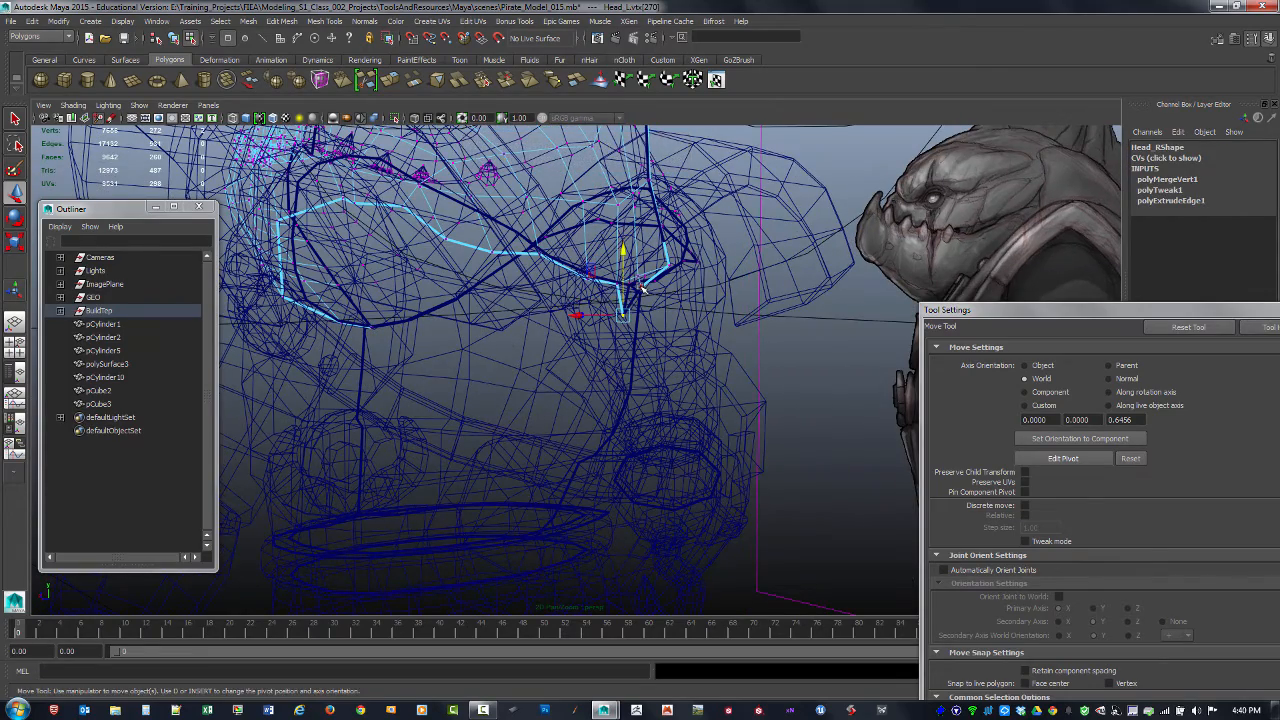
# Step: Lower the vertex above it to straighten the head's back border, and return to object selection
pyautogui.click(645, 288)
pyautogui.keyDown('alt'); pyautogui.moveTo(648, 286); pyautogui.dragTo(660, 332); pyautogui.keyUp('alt')
pyautogui.click(721, 303)
pyautogui.click(716, 320)
pyautogui.keyDown('alt'); pyautogui.moveTo(660, 332); pyautogui.dragTo(679, 346, button='right'); pyautogui.keyUp('alt')
pyautogui.keyDown('alt'); pyautogui.moveTo(679, 346); pyautogui.dragTo(625, 330); pyautogui.keyUp('alt')
pyautogui.press('F8')
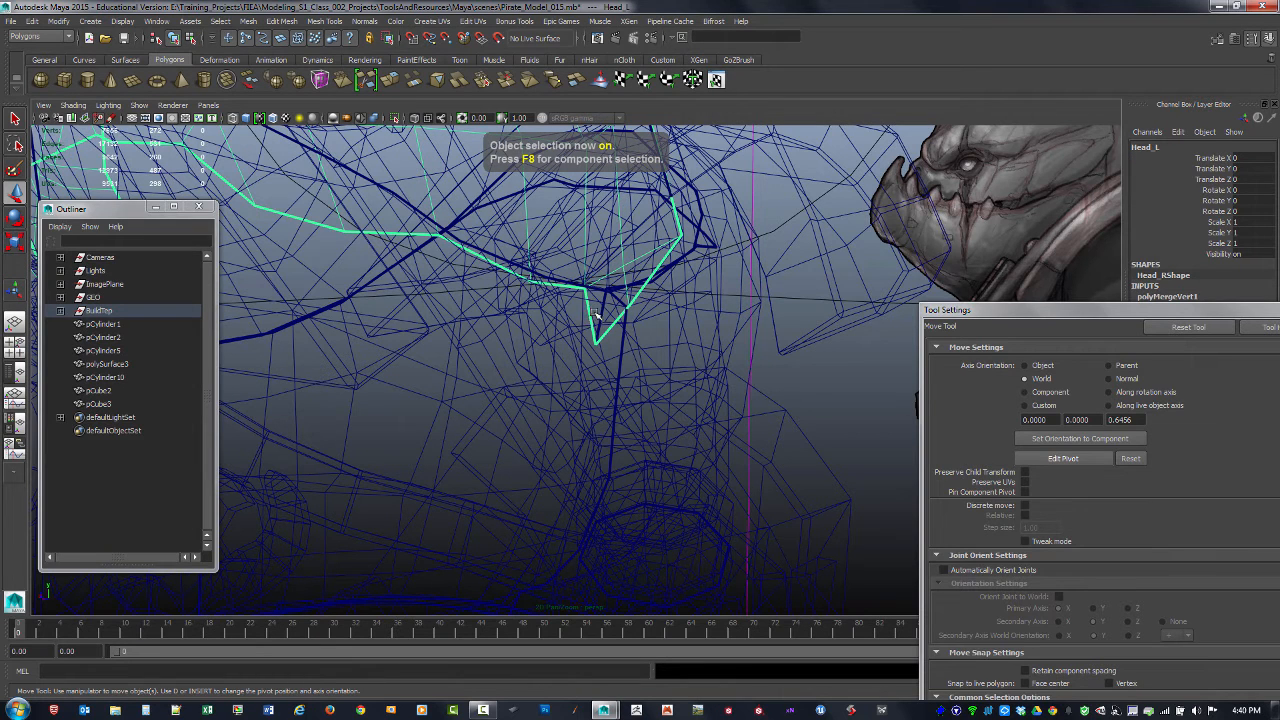
# Step: Fill the triangular gap at the lower back of the head with the Append to Polygon tool, and return to shaded display
pyautogui.keyDown('shift'); pyautogui.rightClick(592, 314); pyautogui.keyUp('shift')
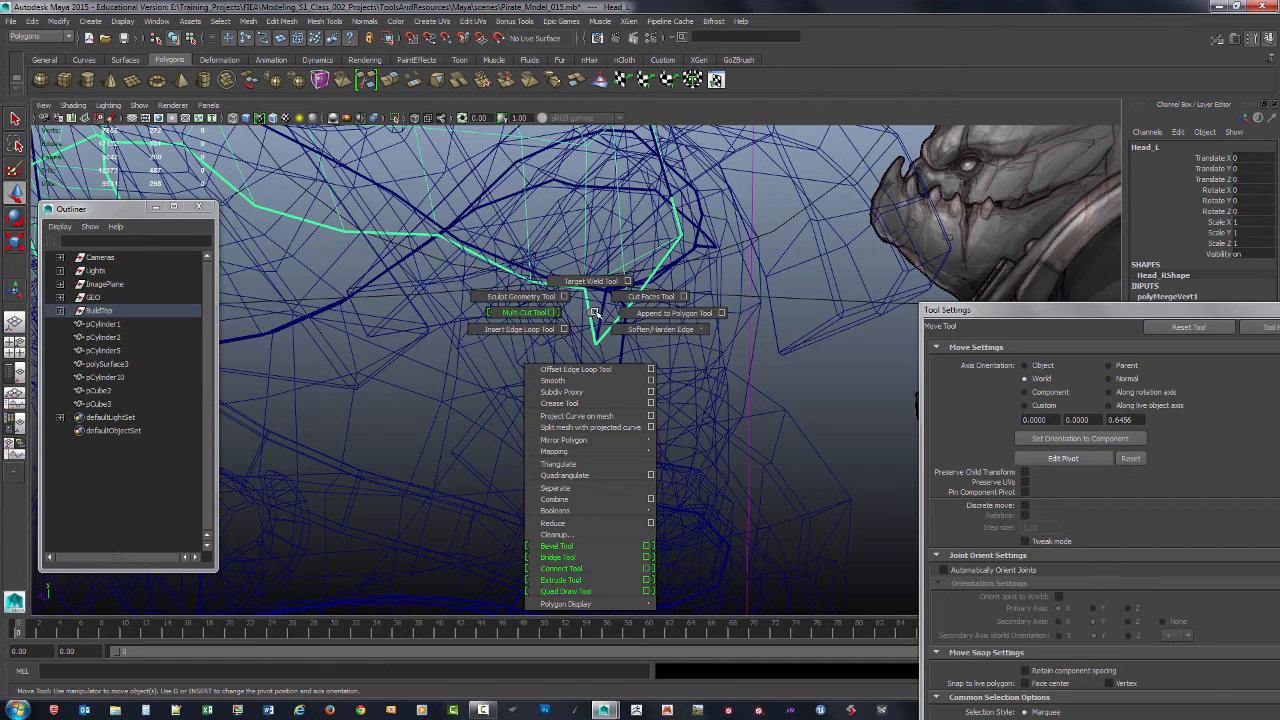
pyautogui.keyDown('shift'); pyautogui.moveTo(595, 313); pyautogui.dragTo(630, 313, button='right'); pyautogui.keyUp('shift')
pyautogui.click(589, 311)
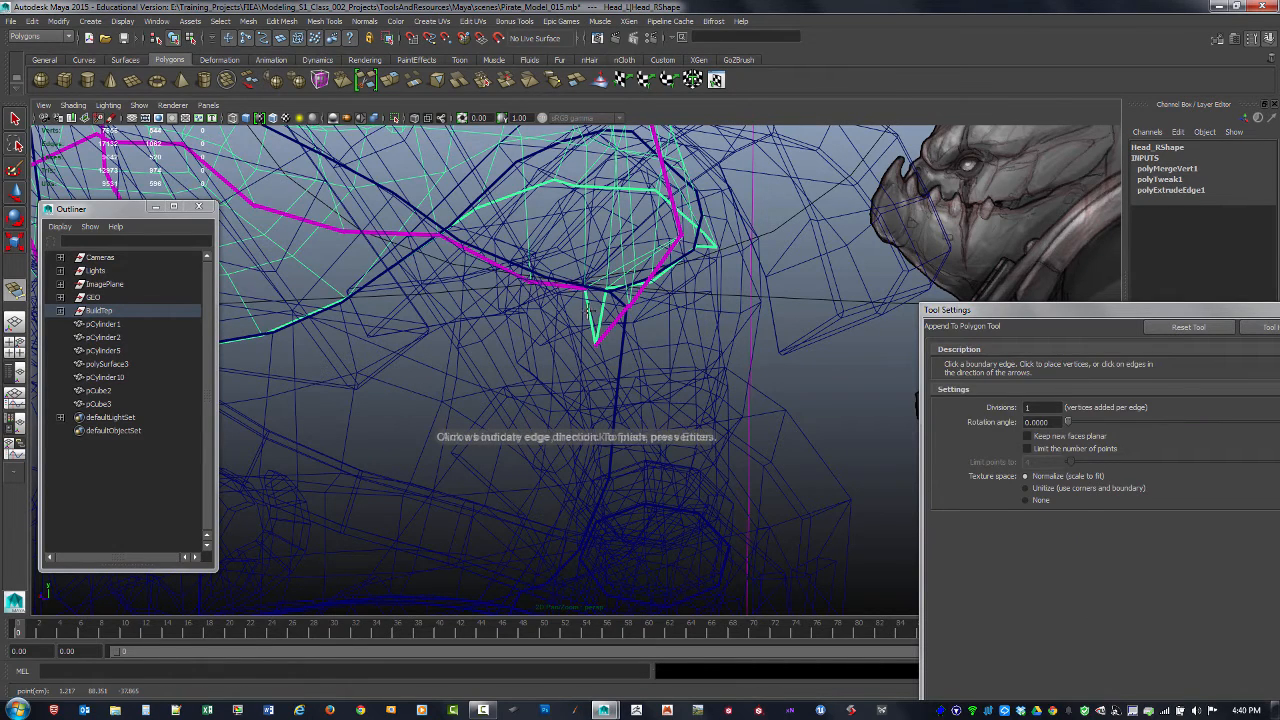
pyautogui.press('Return')
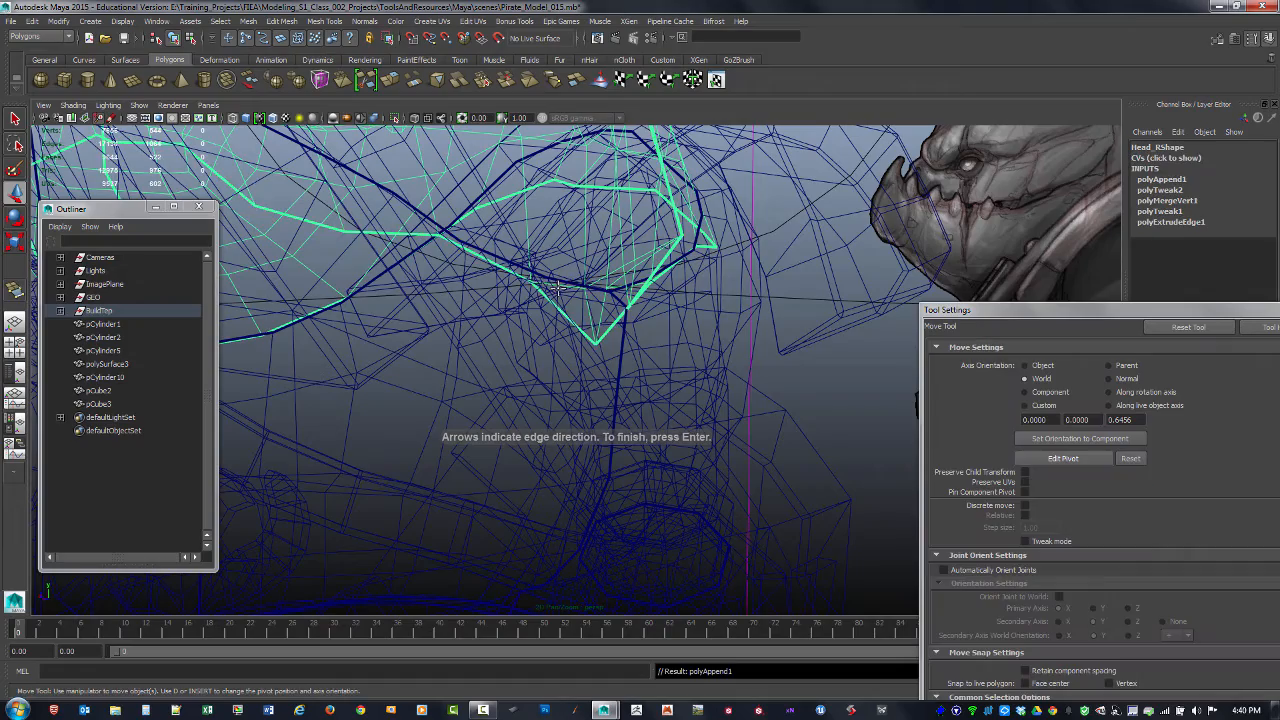
pyautogui.keyDown('alt'); pyautogui.moveTo(545, 296); pyautogui.dragTo(655, 301); pyautogui.keyUp('alt')
pyautogui.click(15, 118)
pyautogui.press('5')
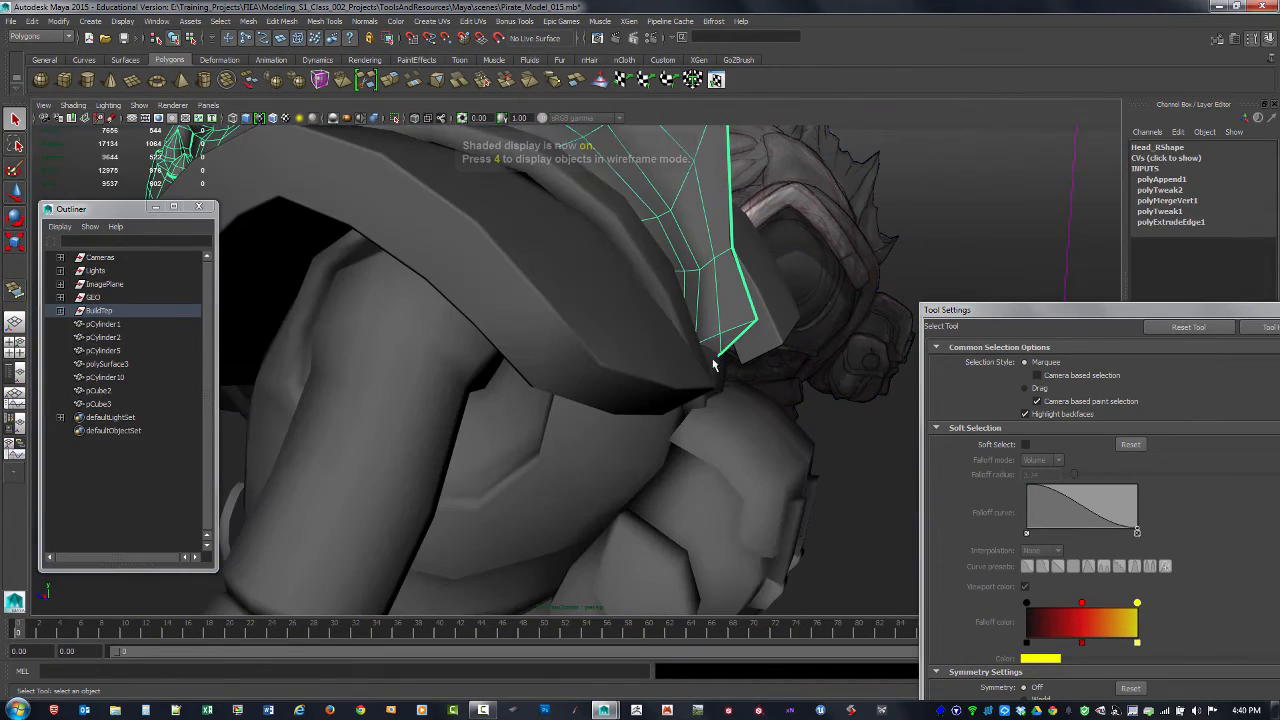
# Step: Select the head mesh, delete its construction history and soften all its edges
pyautogui.click(833, 297)
pyautogui.click(725, 307)
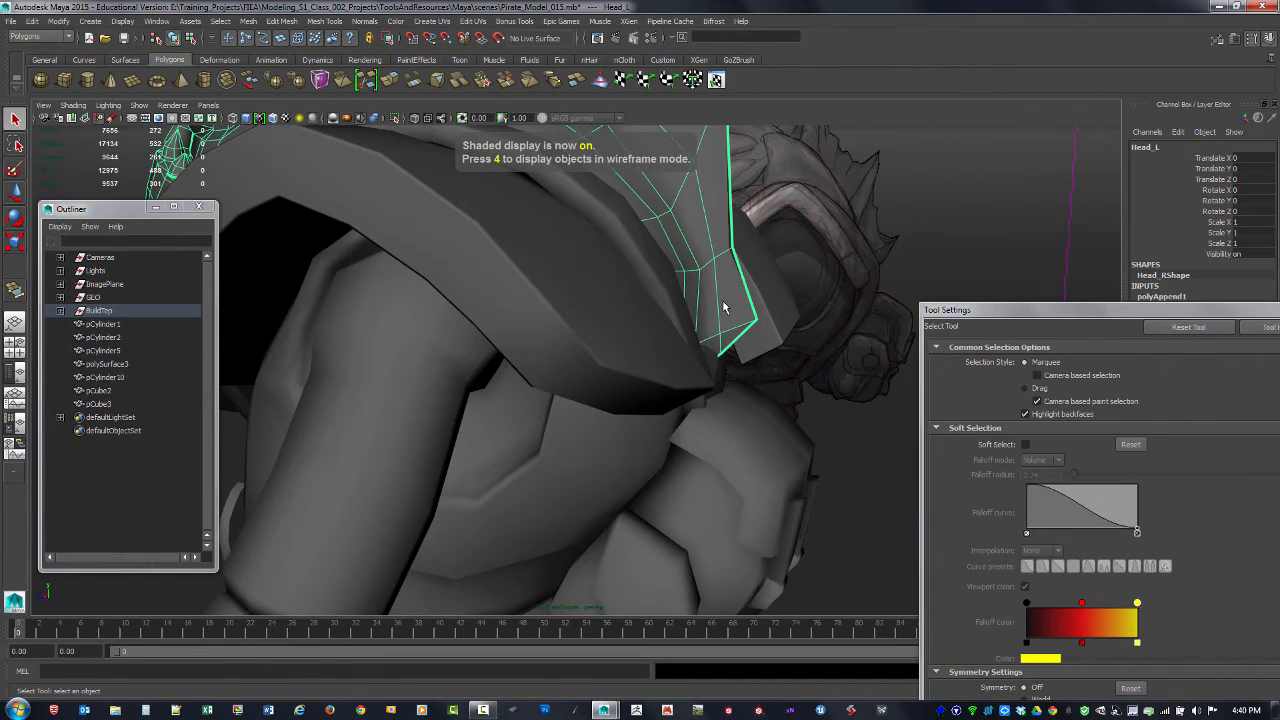
pyautogui.click(918, 266)
pyautogui.keyDown('alt'); pyautogui.moveTo(918, 266); pyautogui.dragTo(579, 267); pyautogui.keyUp('alt')
pyautogui.click(579, 267)
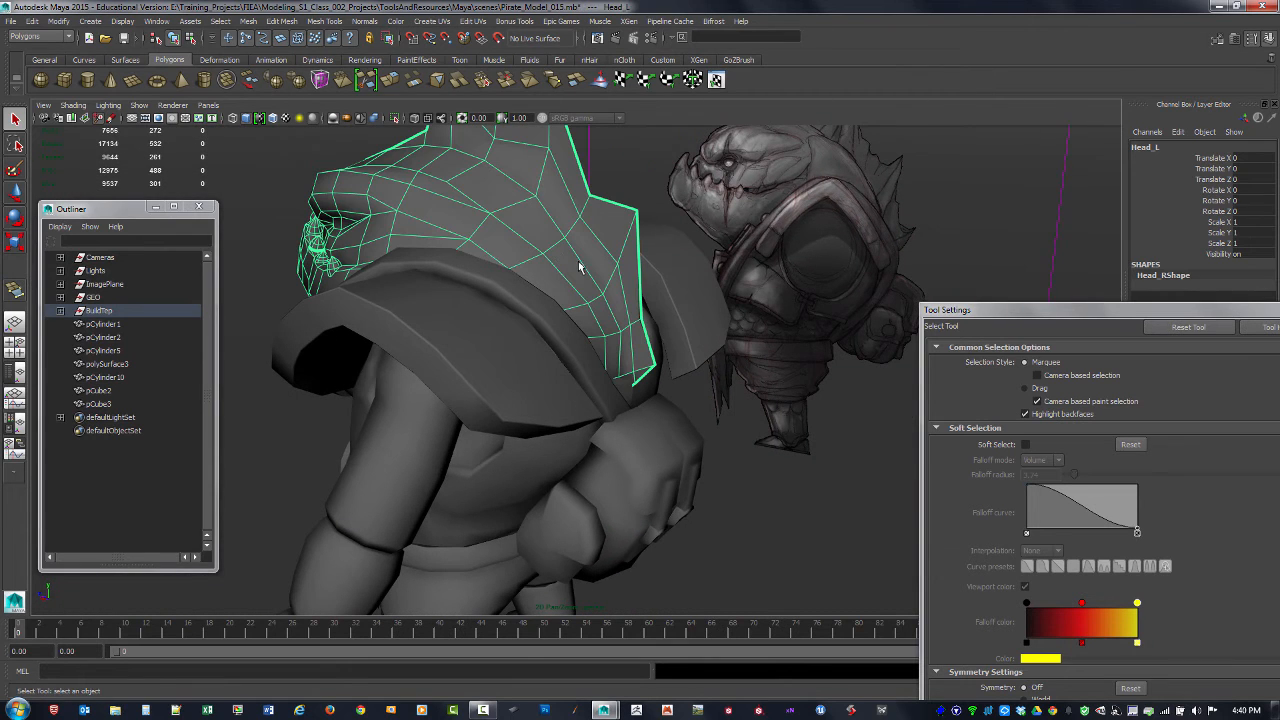
pyautogui.click(358, 22)
pyautogui.click(400, 148)
pyautogui.press('w')
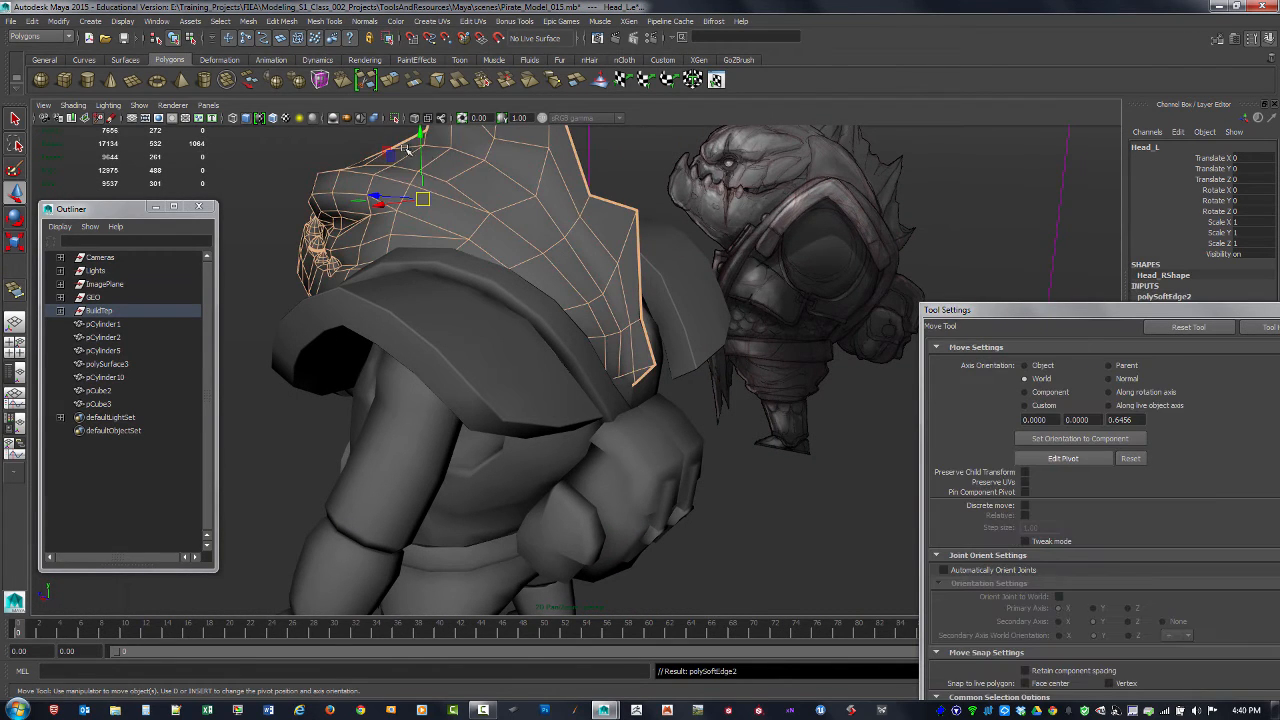
# Step: Examine the whole character from the front and side beside the reference images, and close the Move tool's settings
pyautogui.click(266, 183)
pyautogui.keyDown('alt'); pyautogui.moveTo(266, 183); pyautogui.dragTo(700, 366); pyautogui.keyUp('alt')
pyautogui.keyDown('alt'); pyautogui.moveTo(700, 366); pyautogui.dragTo(733, 395, button='right'); pyautogui.keyUp('alt')
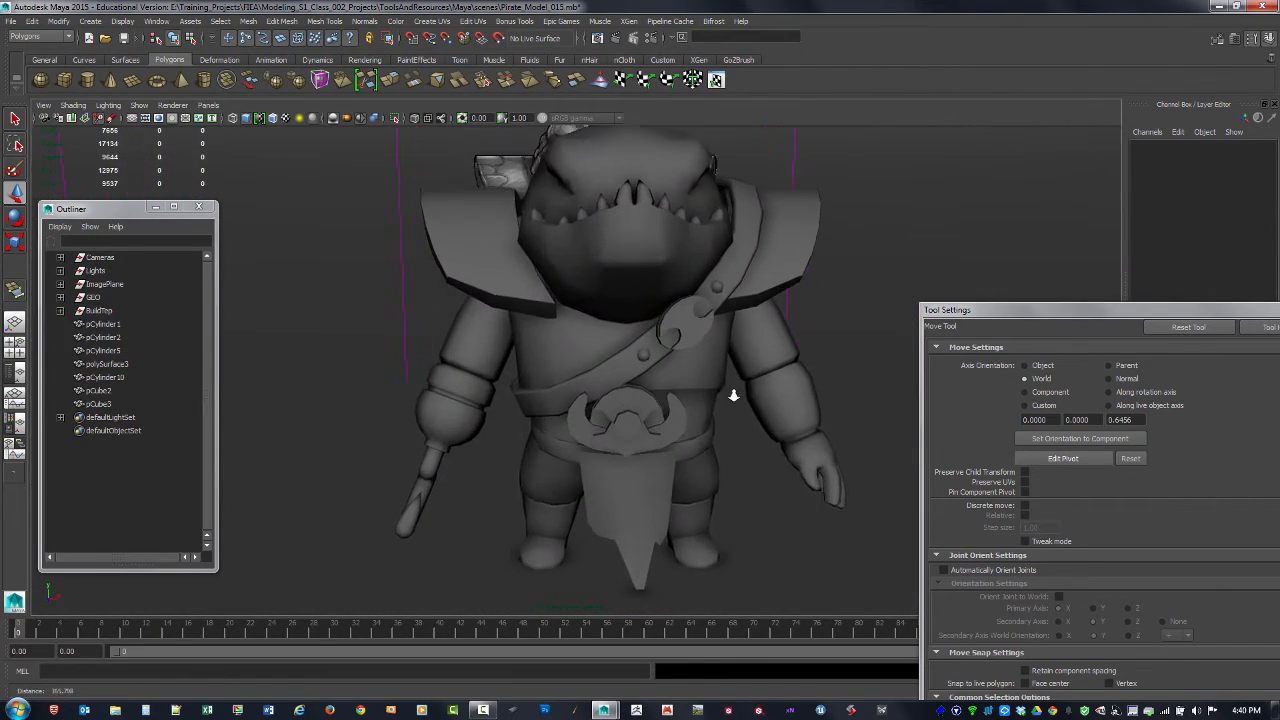
pyautogui.keyDown('alt'); pyautogui.moveTo(733, 395); pyautogui.dragTo(646, 411); pyautogui.keyUp('alt')
pyautogui.keyDown('alt'); pyautogui.moveTo(646, 411); pyautogui.dragTo(482, 320, button='right'); pyautogui.keyUp('alt')
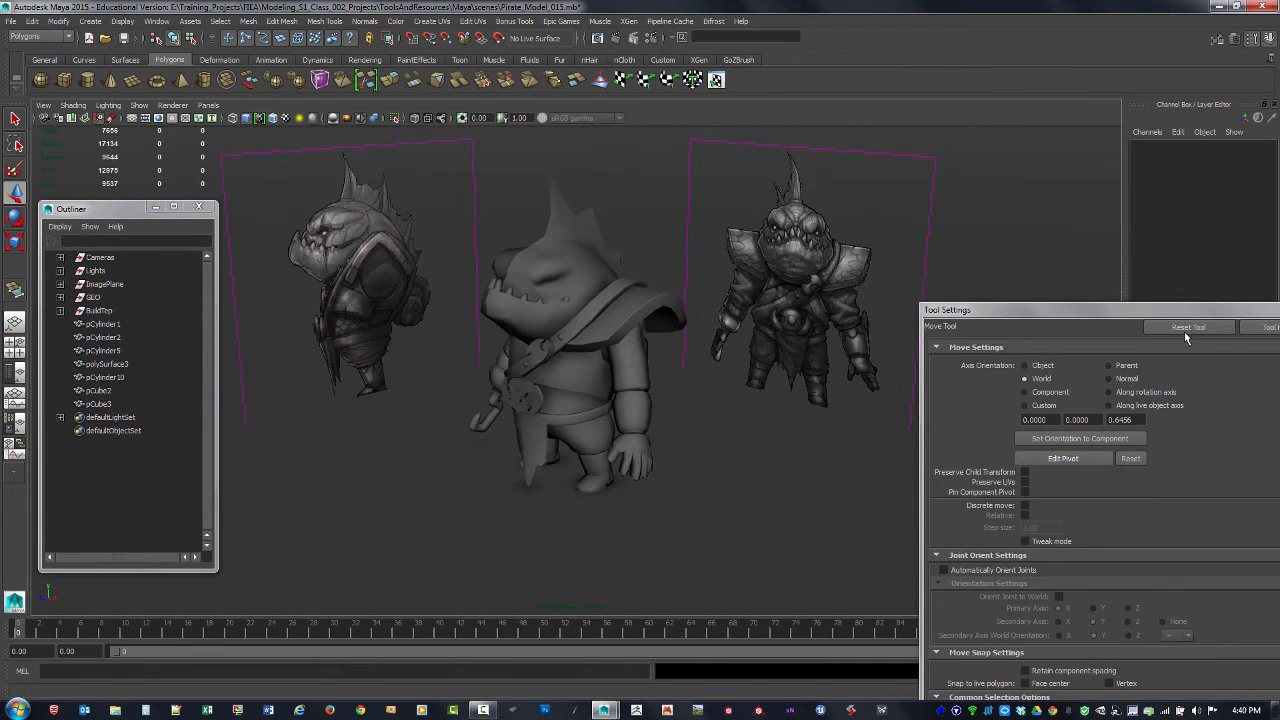
pyautogui.moveTo(997, 310); pyautogui.dragTo(731, 294)
pyautogui.click(1047, 297)
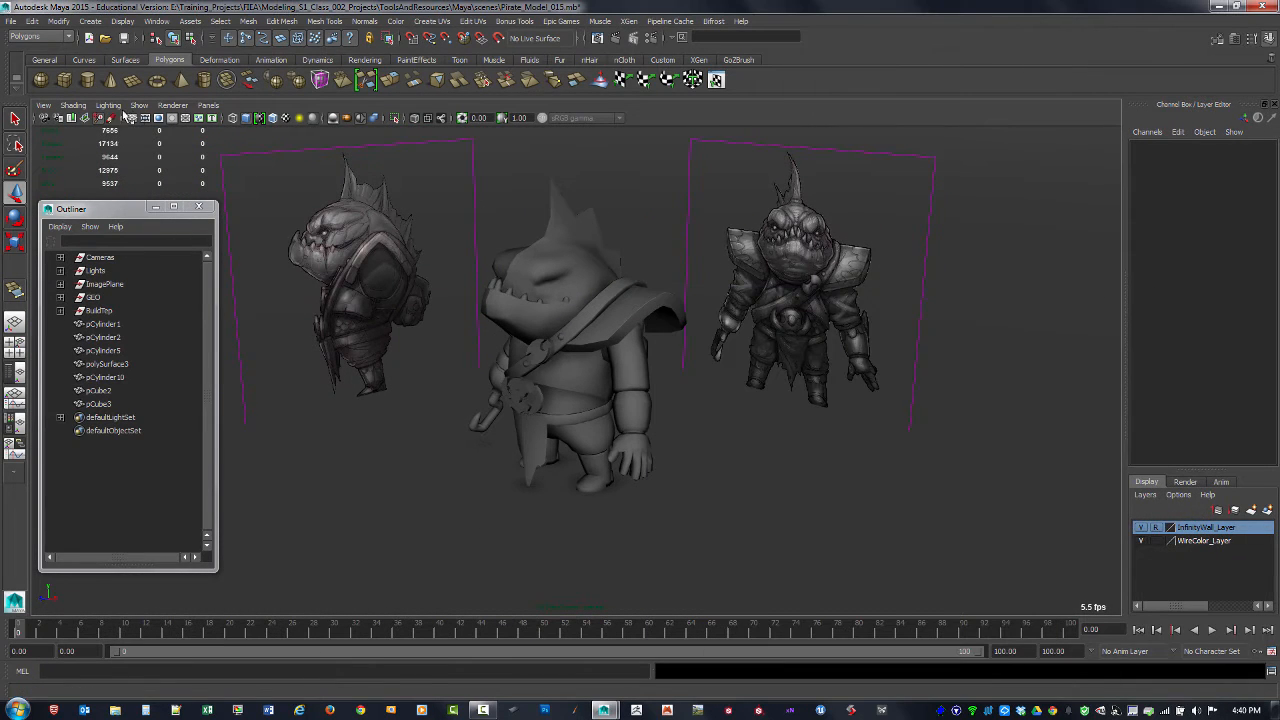
# Step: Switch the viewport to flat shading of all objects and light it with the scene lights
pyautogui.click(73, 105)
pyautogui.click(98, 165)
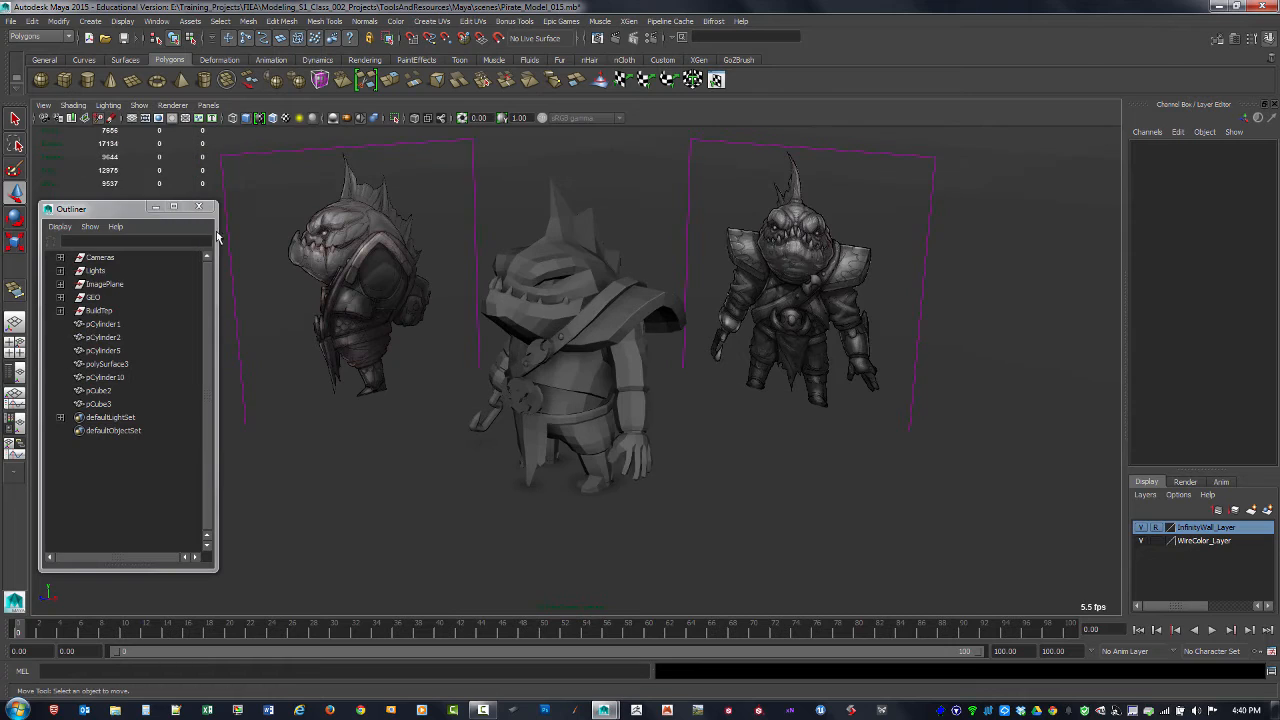
pyautogui.keyDown('alt'); pyautogui.moveTo(560, 316); pyautogui.dragTo(564, 372); pyautogui.keyUp('alt')
pyautogui.press('7')
pyautogui.keyDown('alt'); pyautogui.moveTo(451, 400); pyautogui.dragTo(506, 434); pyautogui.keyUp('alt')
pyautogui.keyDown('alt'); pyautogui.moveTo(506, 434); pyautogui.dragTo(908, 530, button='right'); pyautogui.keyUp('alt')
pyautogui.keyDown('alt'); pyautogui.moveTo(908, 530); pyautogui.dragTo(634, 458); pyautogui.keyUp('alt')
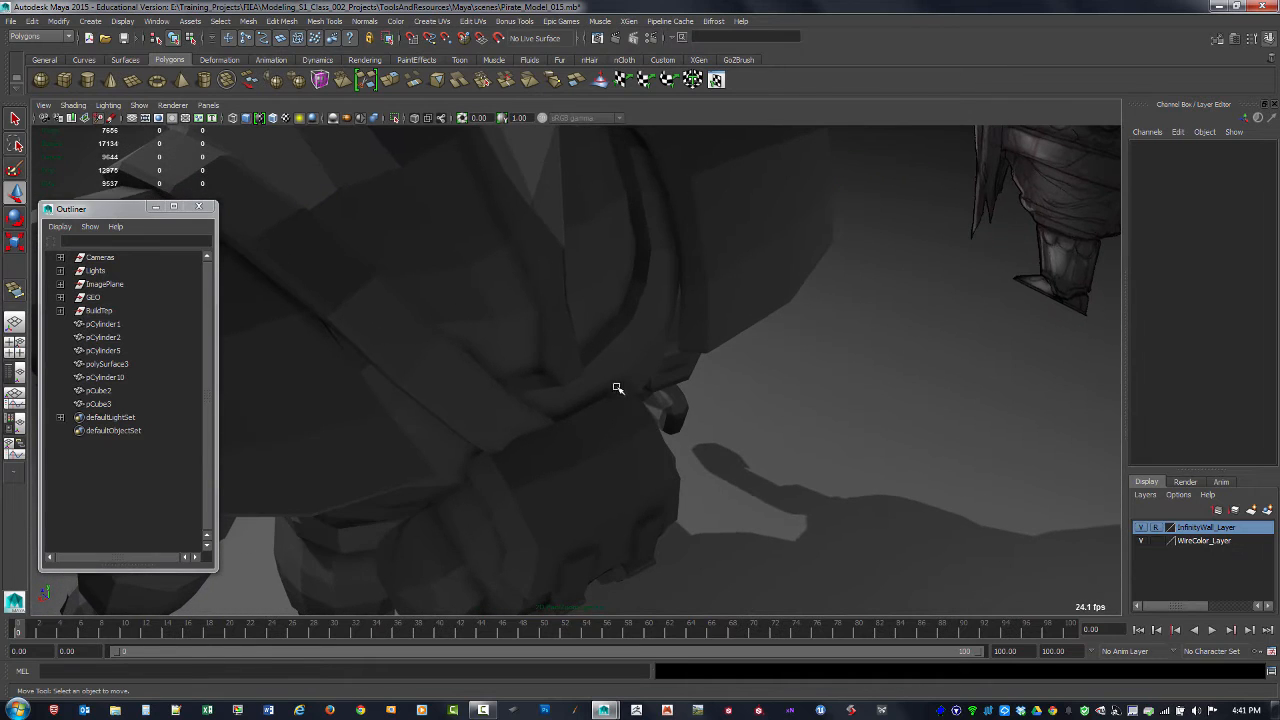
# Step: Select the mirrored head half and delete its construction history
pyautogui.keyDown('alt'); pyautogui.moveTo(617, 388); pyautogui.dragTo(620, 330); pyautogui.keyUp('alt')
pyautogui.click(580, 303)
pyautogui.keyDown('alt'); pyautogui.moveTo(620, 330); pyautogui.dragTo(338, 219, button='right'); pyautogui.keyUp('alt')
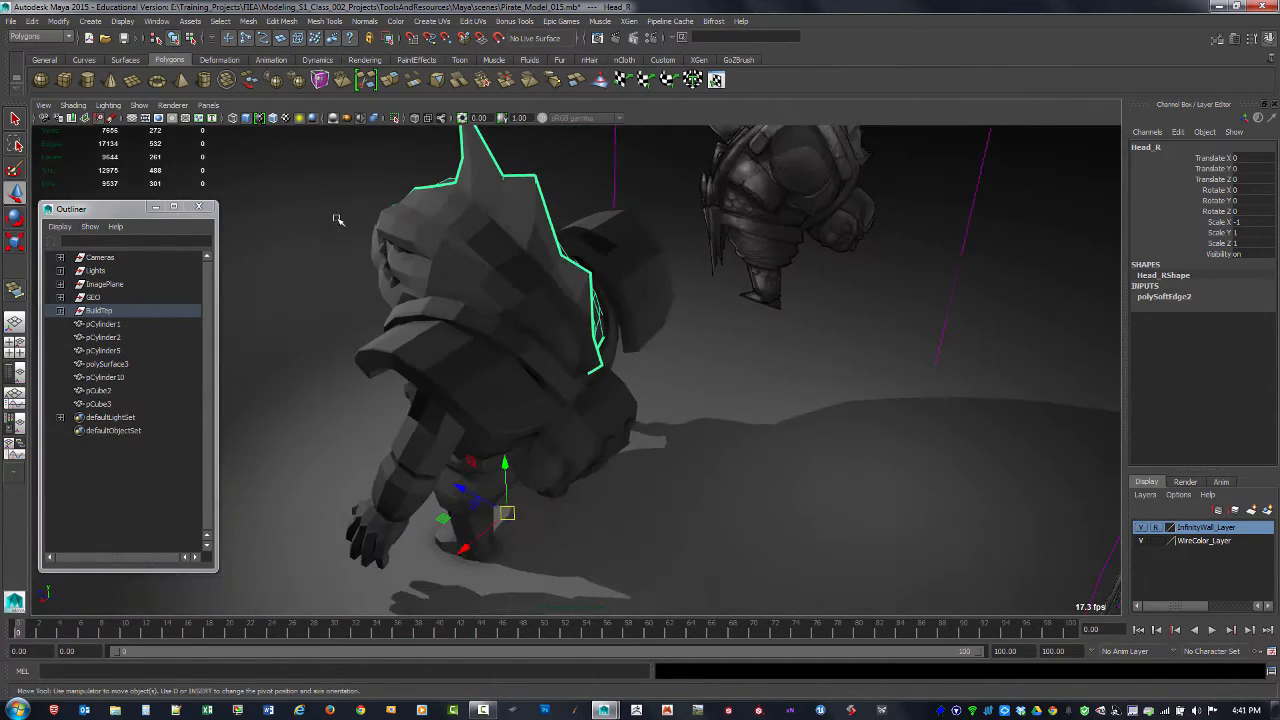
pyautogui.keyDown('alt'); pyautogui.moveTo(338, 219); pyautogui.dragTo(371, 243); pyautogui.keyUp('alt')
pyautogui.hotkey('alt', 'shift', 'd')
pyautogui.keyDown('alt'); pyautogui.moveTo(350, 325); pyautogui.dragTo(440, 279); pyautogui.keyUp('alt')
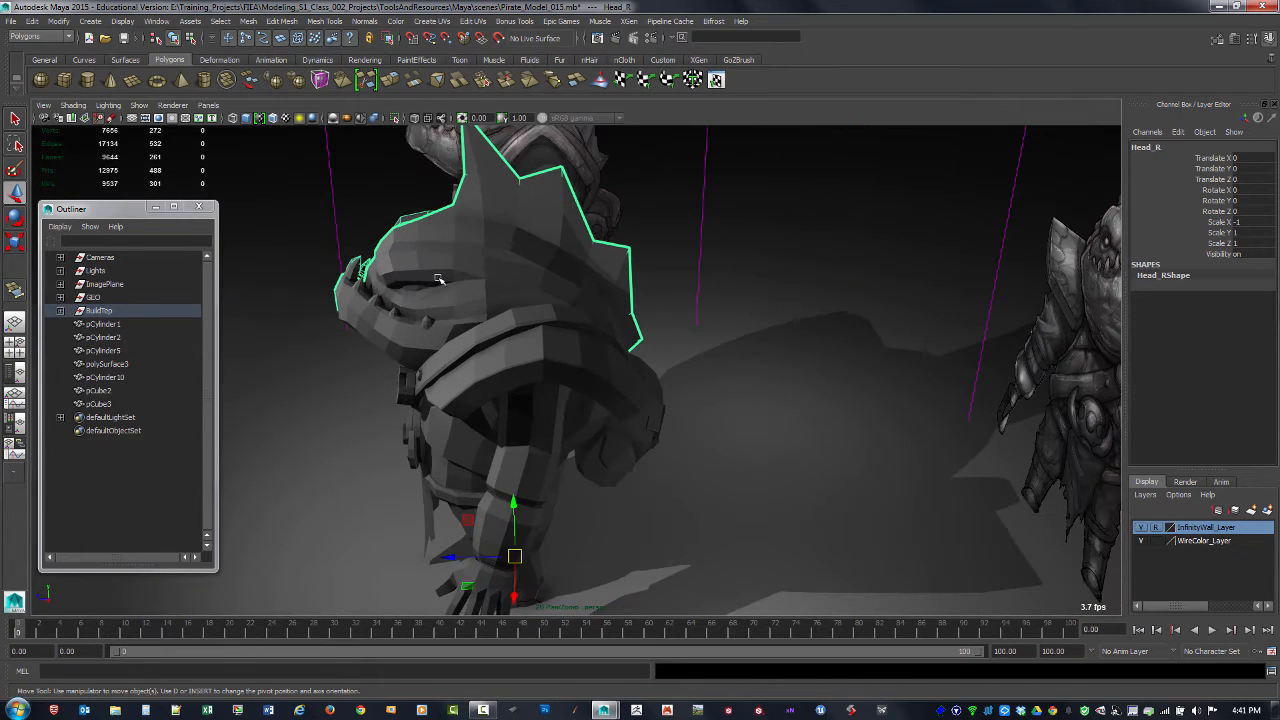
# Step: Examine the chest belt, rivets, strap disc and belt buckle pieces one by one against the reference
pyautogui.click(461, 268)
pyautogui.click(508, 366)
pyautogui.keyDown('alt'); pyautogui.moveTo(508, 366); pyautogui.dragTo(620, 324); pyautogui.keyUp('alt')
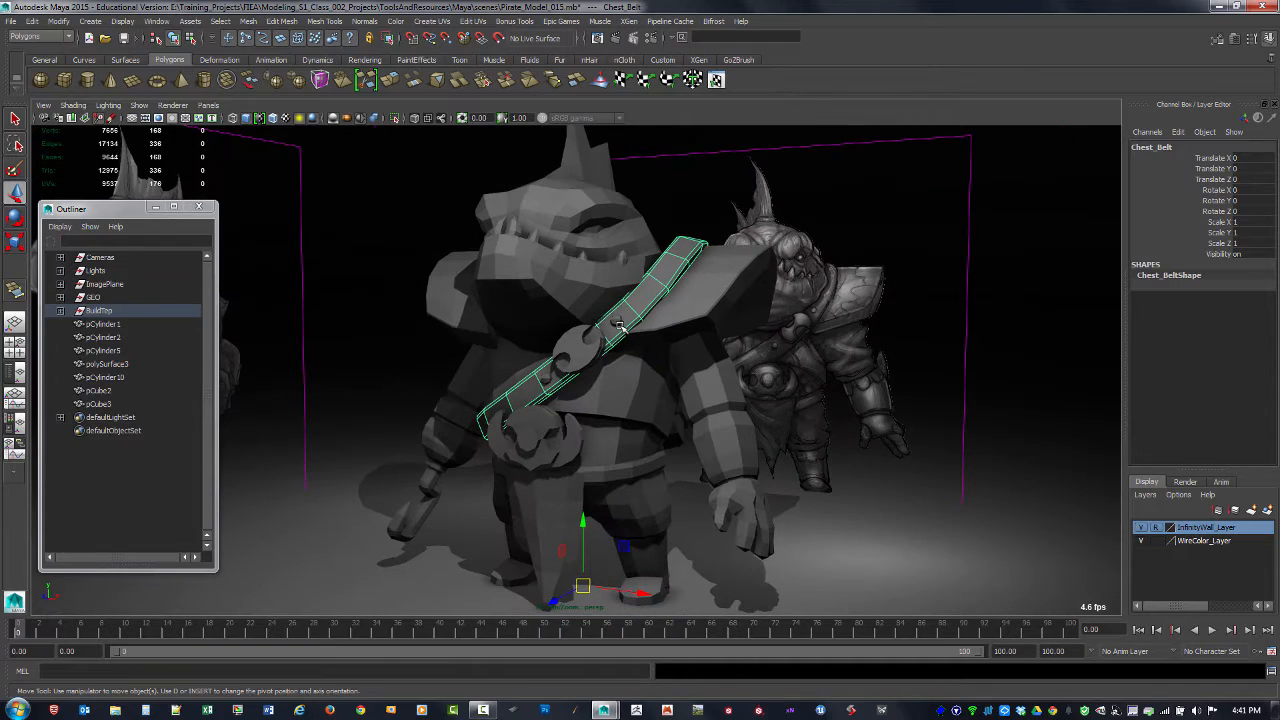
pyautogui.click(618, 322)
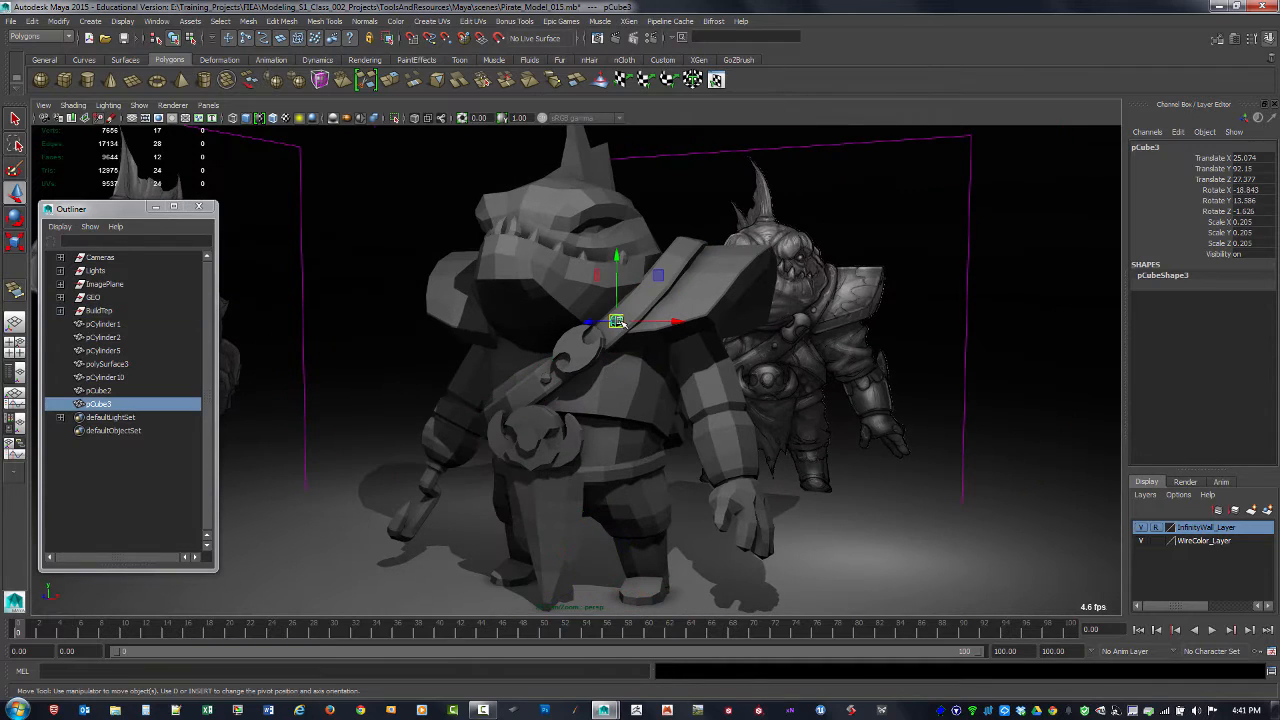
pyautogui.click(550, 386)
pyautogui.click(571, 364)
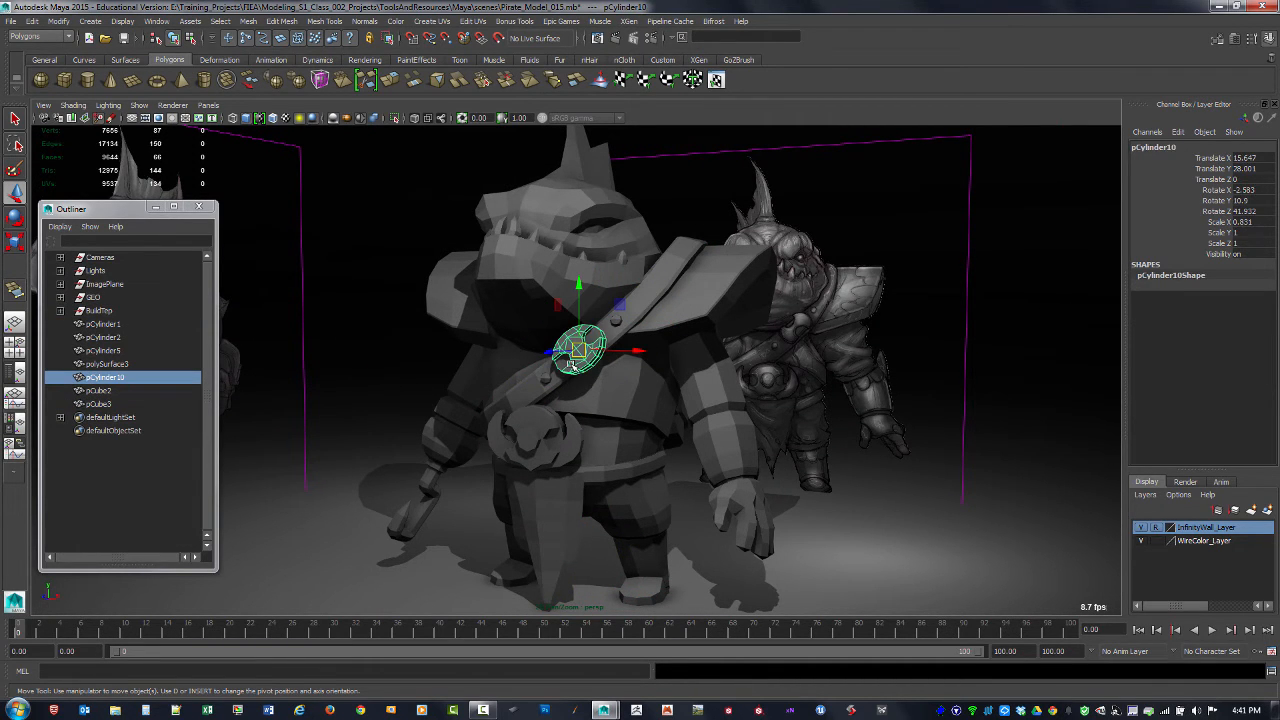
pyautogui.click(531, 436)
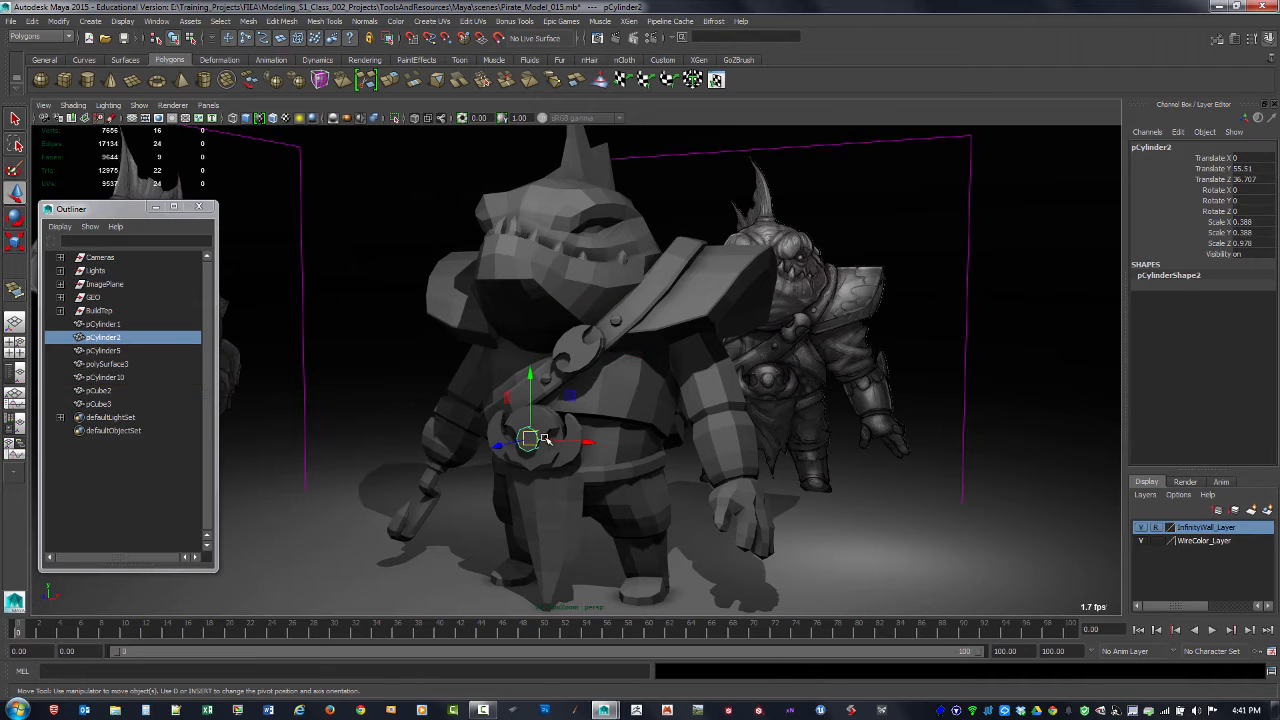
pyautogui.click(555, 422)
pyautogui.click(568, 459)
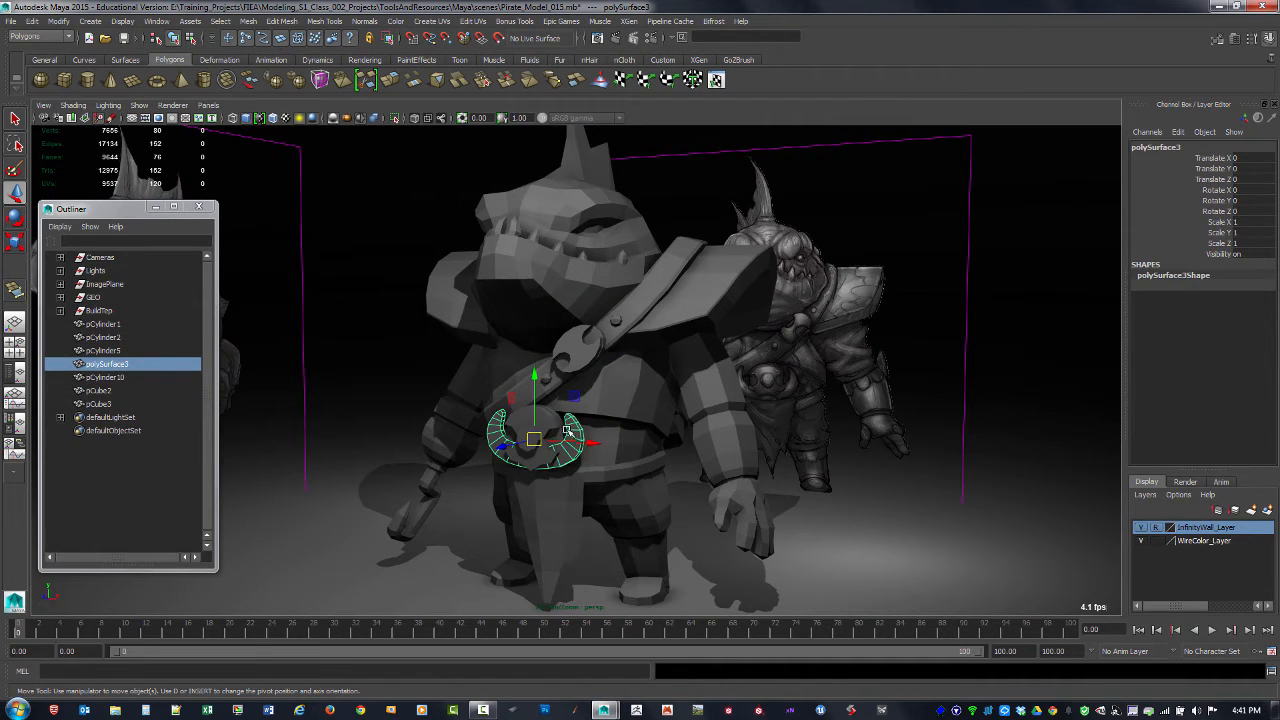
pyautogui.click(561, 433)
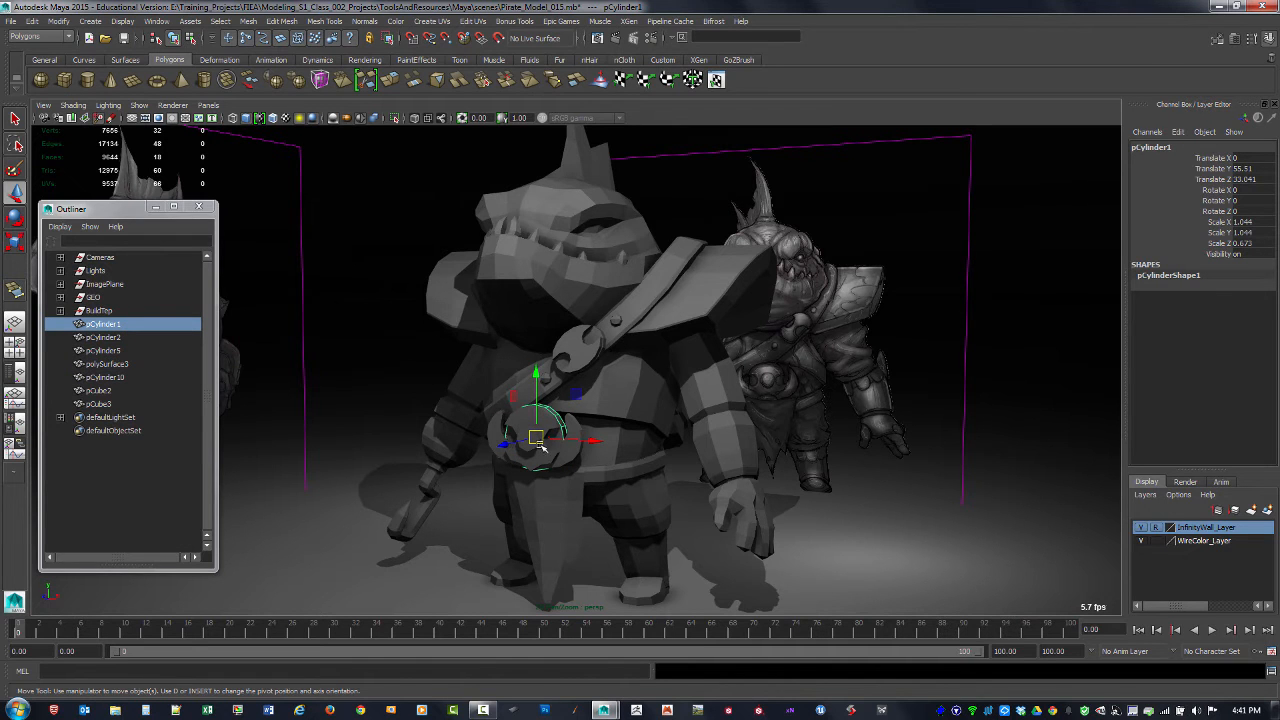
pyautogui.keyDown('alt'); pyautogui.moveTo(465, 455); pyautogui.dragTo(503, 463); pyautogui.keyUp('alt')
pyautogui.keyDown('alt'); pyautogui.moveTo(503, 463); pyautogui.dragTo(586, 497, button='right'); pyautogui.keyUp('alt')
pyautogui.keyDown('alt'); pyautogui.moveTo(590, 510); pyautogui.dragTo(591, 411, button='middle'); pyautogui.keyUp('alt')
pyautogui.keyDown('alt'); pyautogui.moveTo(655, 425); pyautogui.dragTo(593, 440); pyautogui.keyUp('alt')
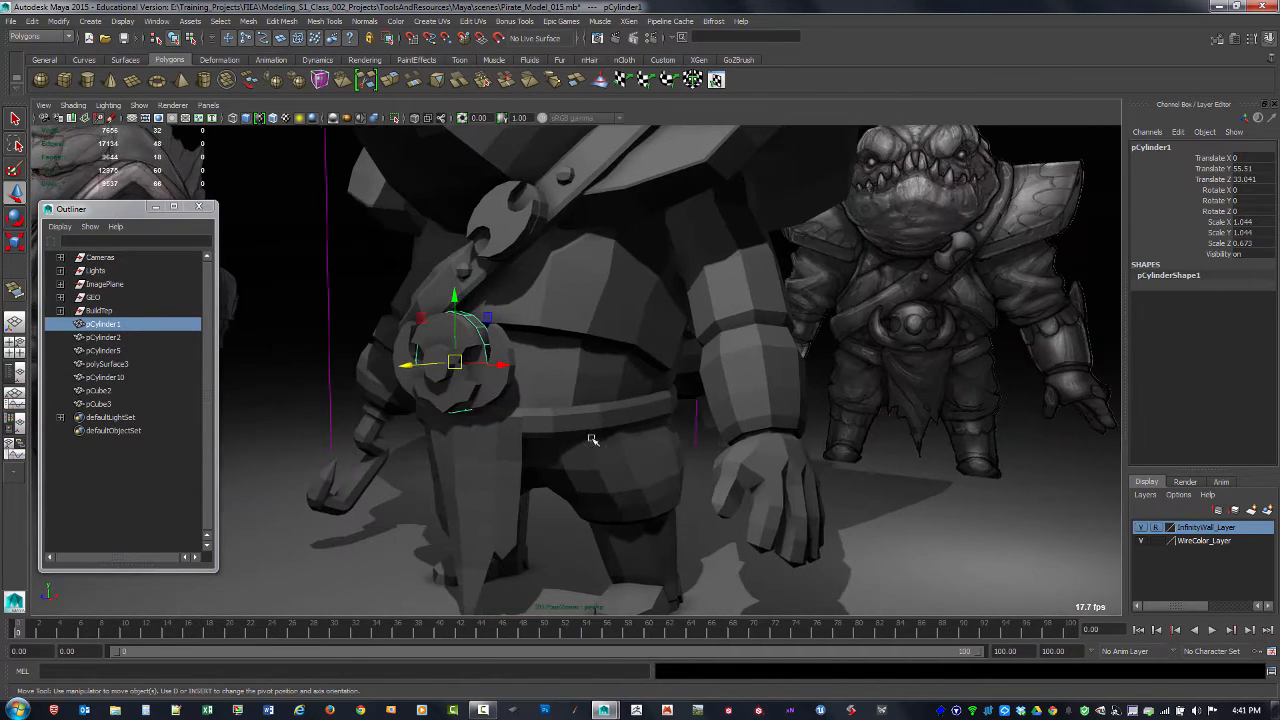
pyautogui.keyDown('alt'); pyautogui.moveTo(491, 411); pyautogui.dragTo(560, 437, button='middle'); pyautogui.keyUp('alt')
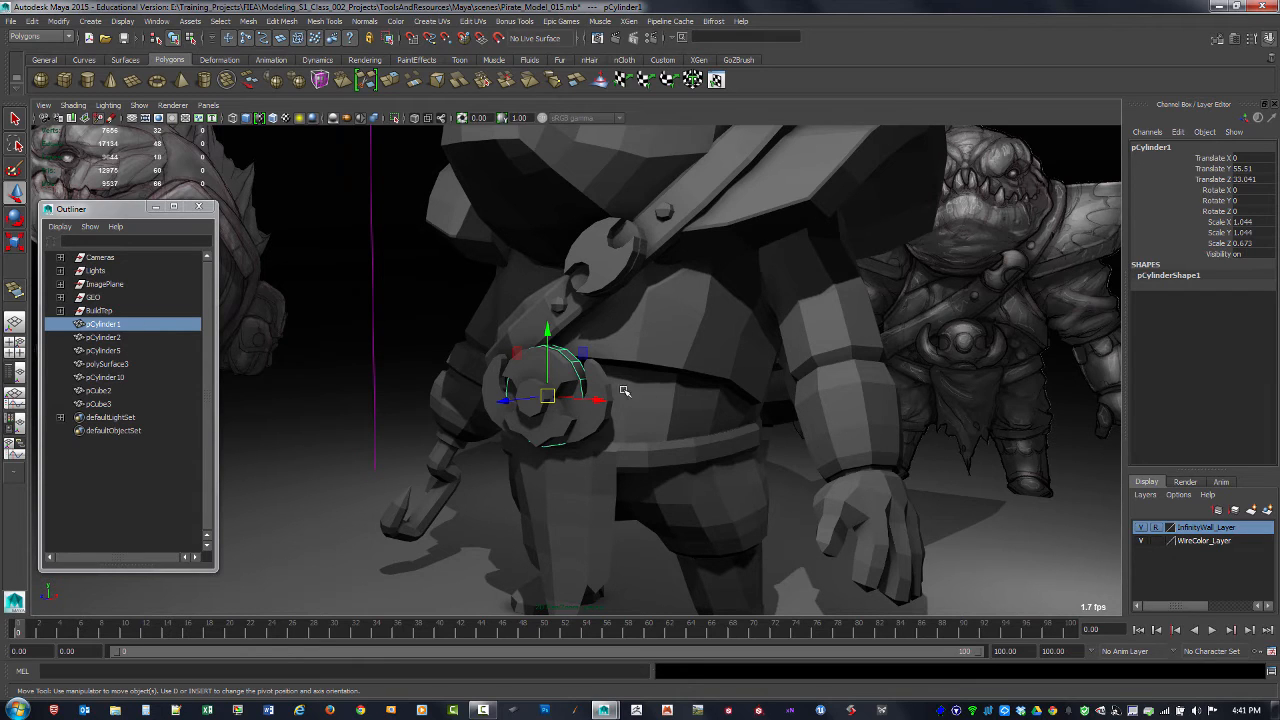
# Step: Group the four belt buckle pieces and enter BELT as the group's name
pyautogui.keyDown('shift'); pyautogui.click(534, 370); pyautogui.keyUp('shift')
pyautogui.keyDown('shift'); pyautogui.click(597, 375); pyautogui.keyUp('shift')
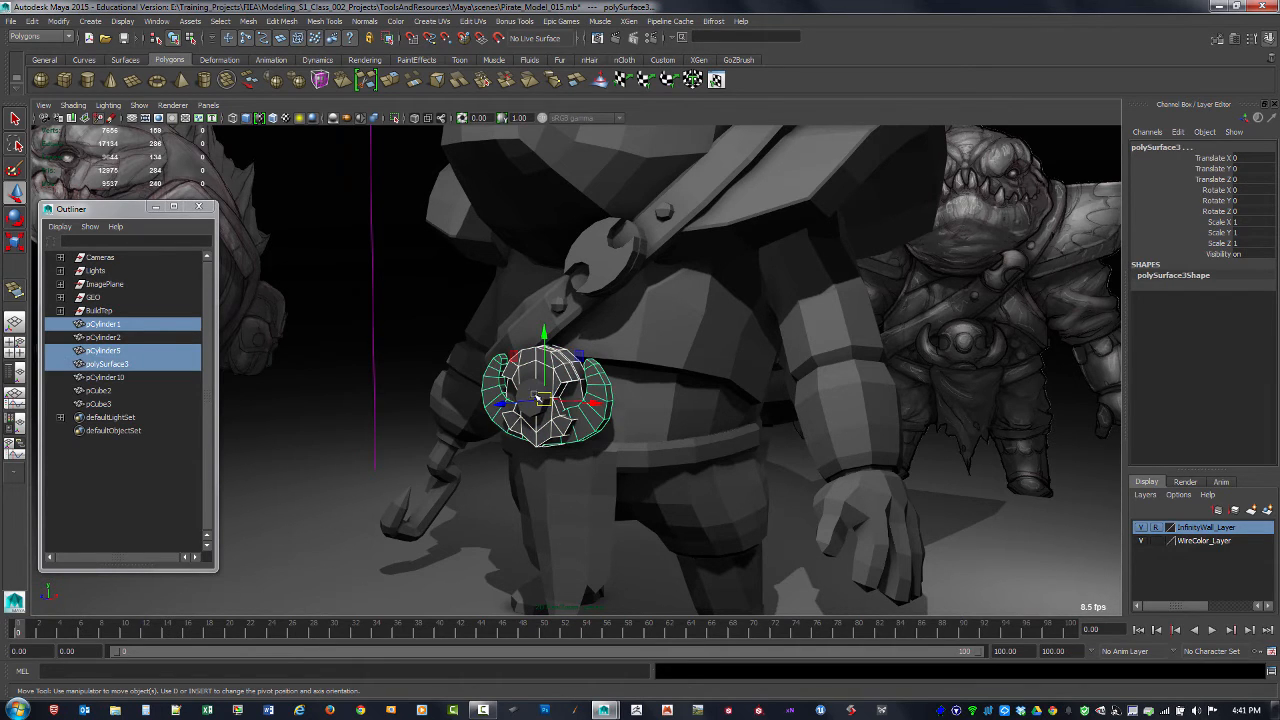
pyautogui.keyDown('shift'); pyautogui.click(530, 385); pyautogui.keyUp('shift')
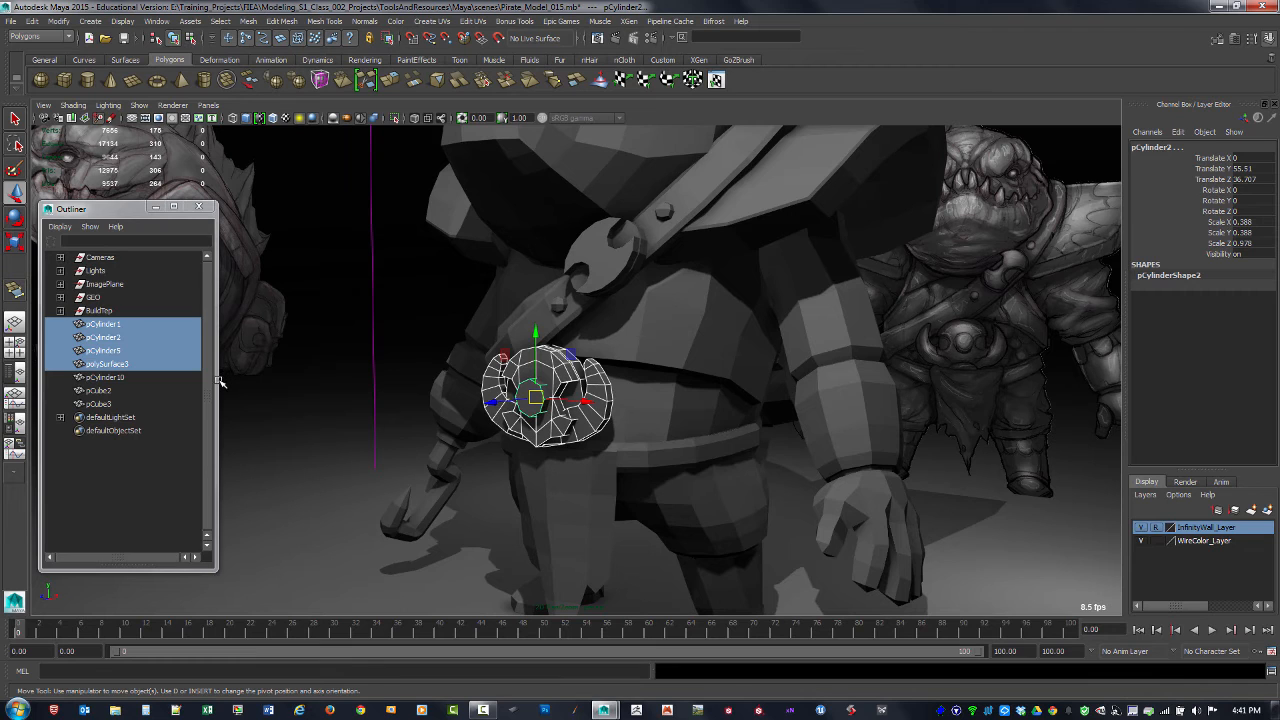
pyautogui.hotkey('ctrl', 'g')
pyautogui.doubleClick(100, 365)
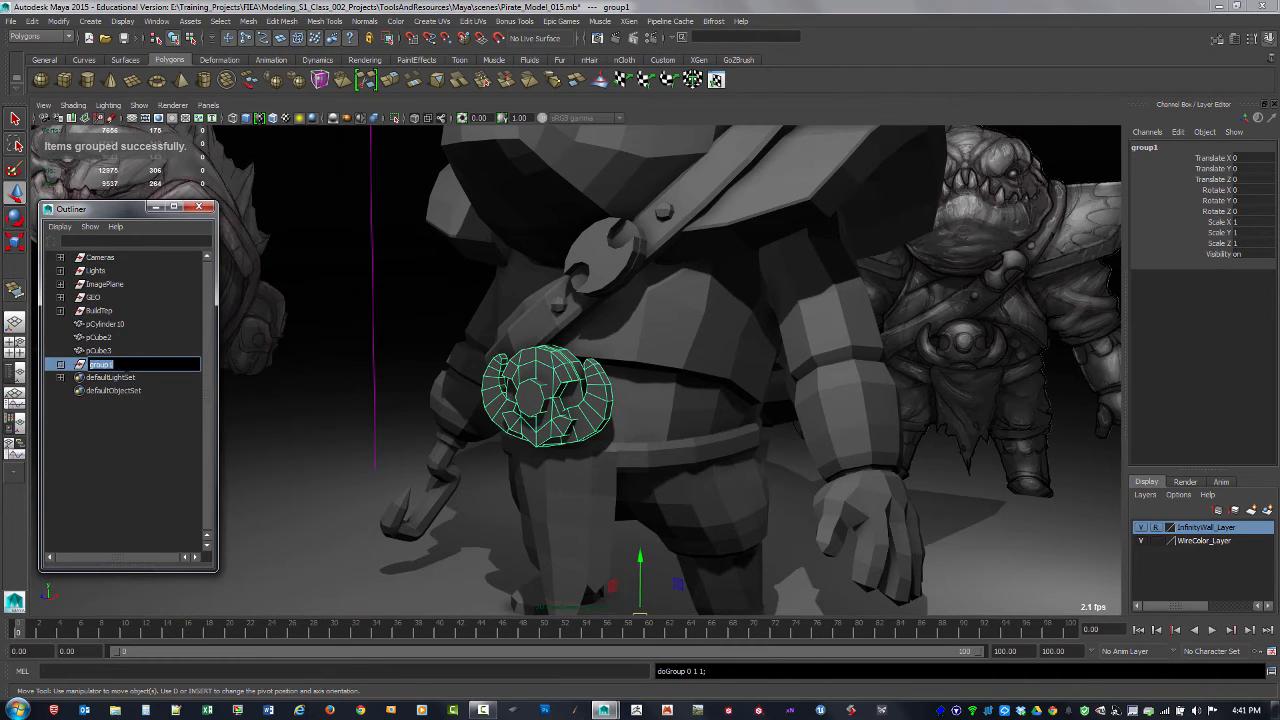
pyautogui.write('BELT')
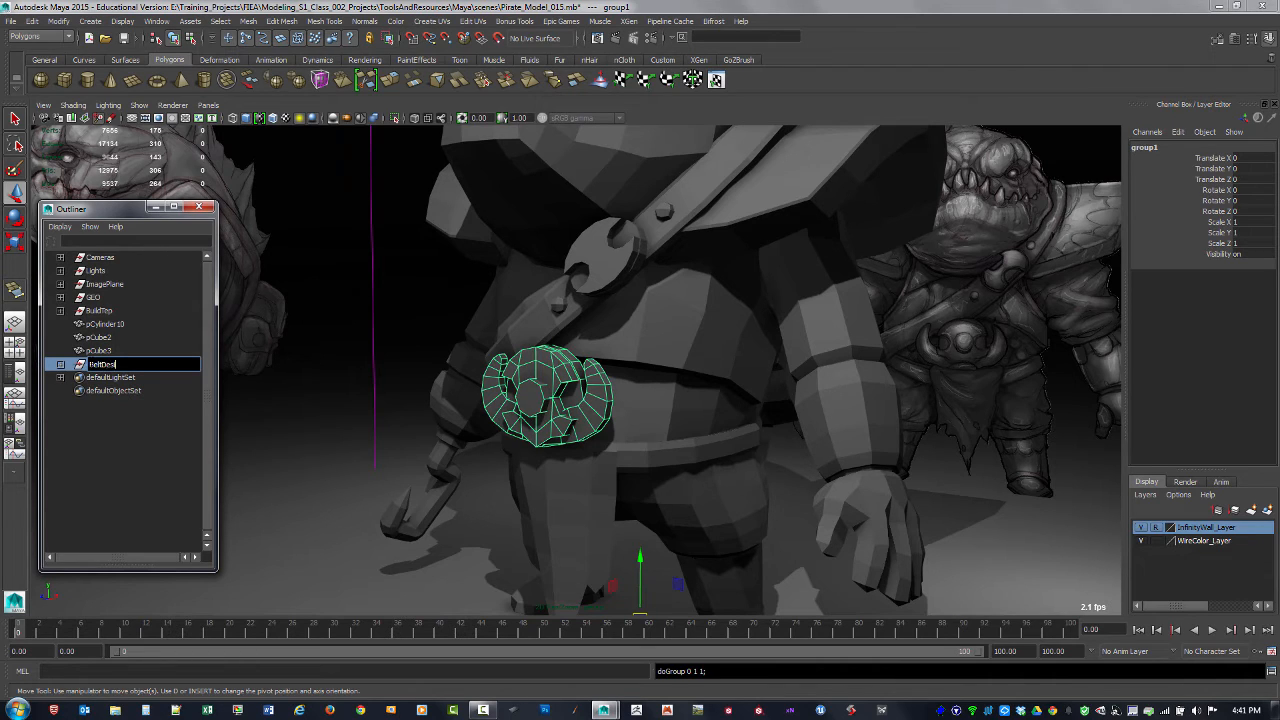
# Step: Name the belt buckle group BeltDesign and move it into the BuildTep group
pyautogui.press('Return')
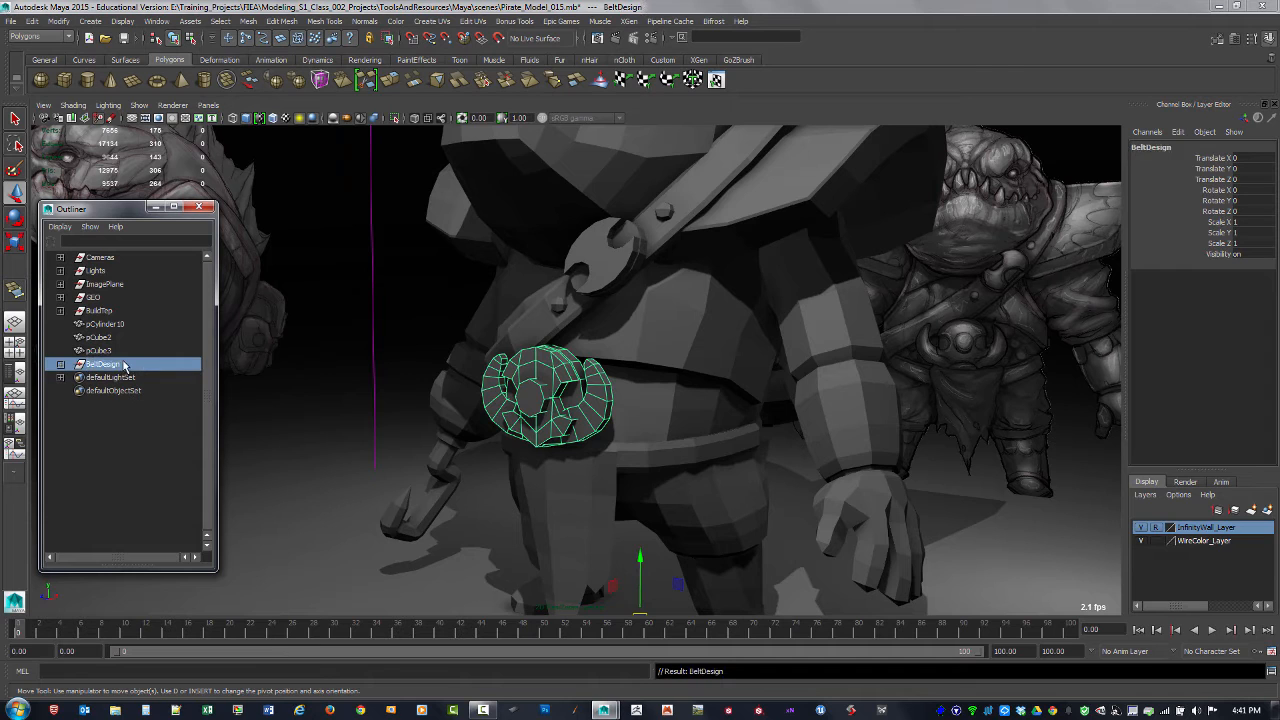
pyautogui.moveTo(113, 368); pyautogui.dragTo(130, 324, button='middle')
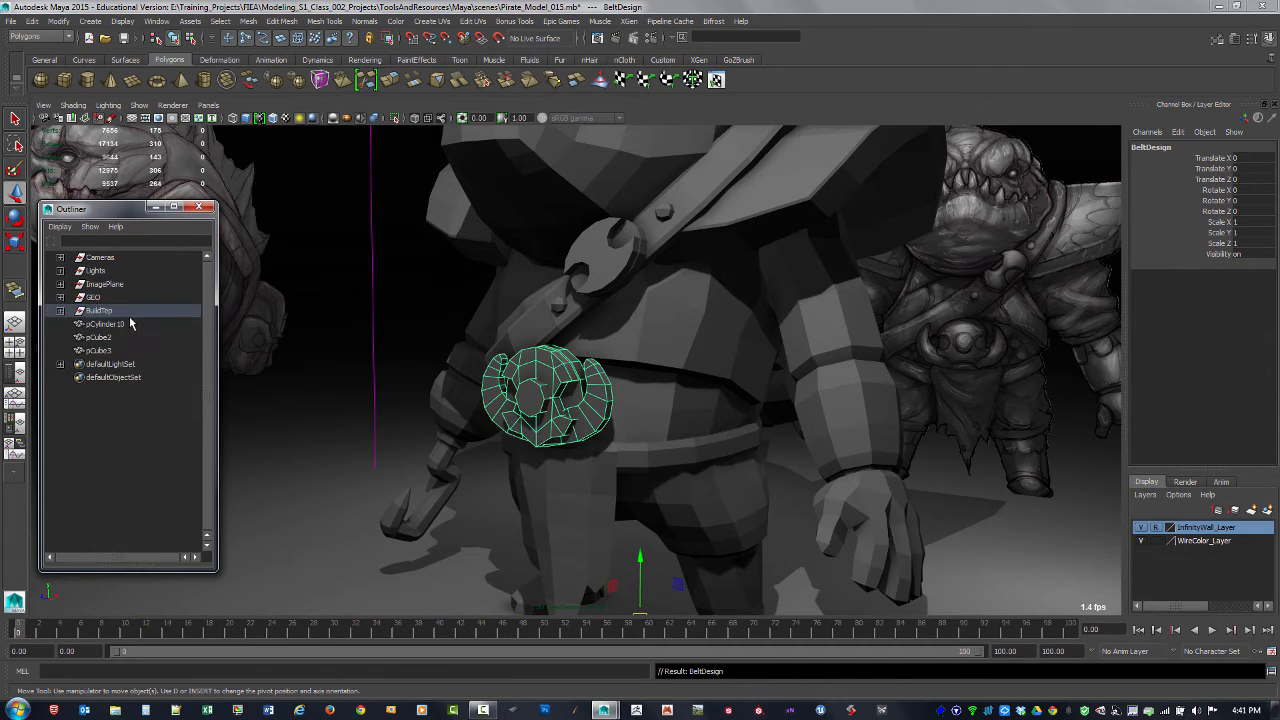
pyautogui.click(100, 311)
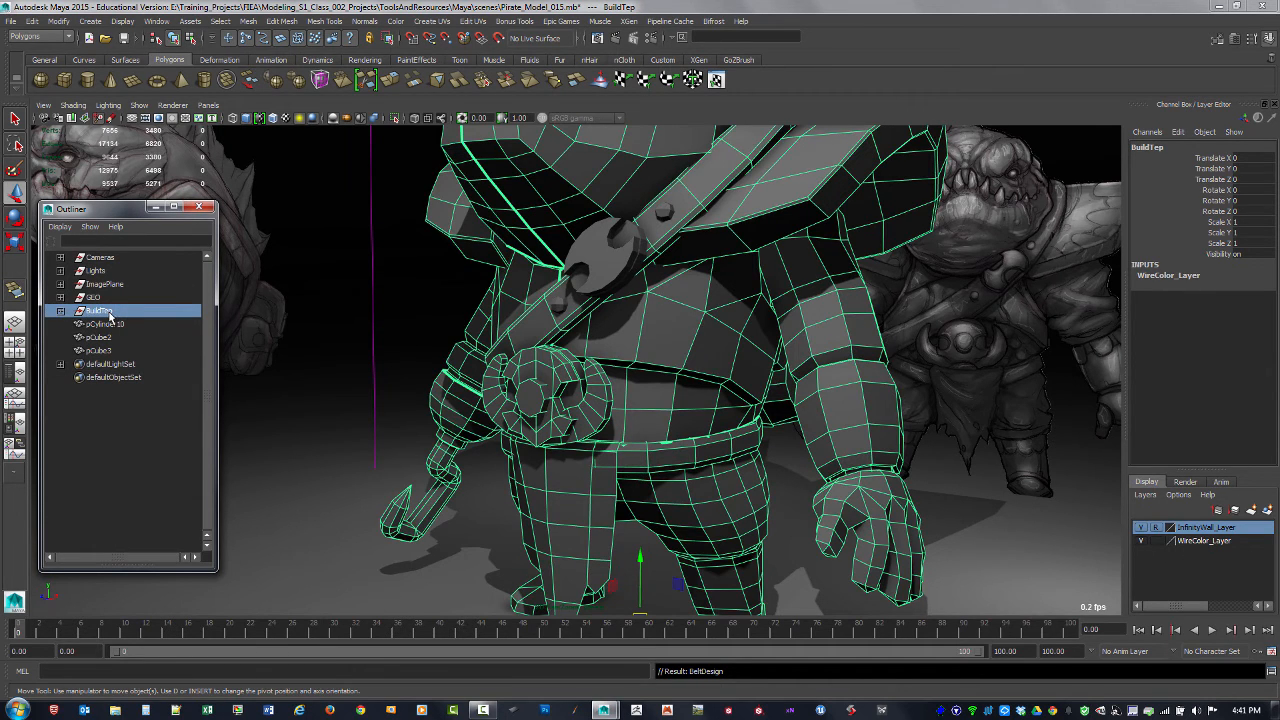
# Step: Rename the lower rivet on the chest belt, pCube2, as bolt_01
pyautogui.click(104, 324)
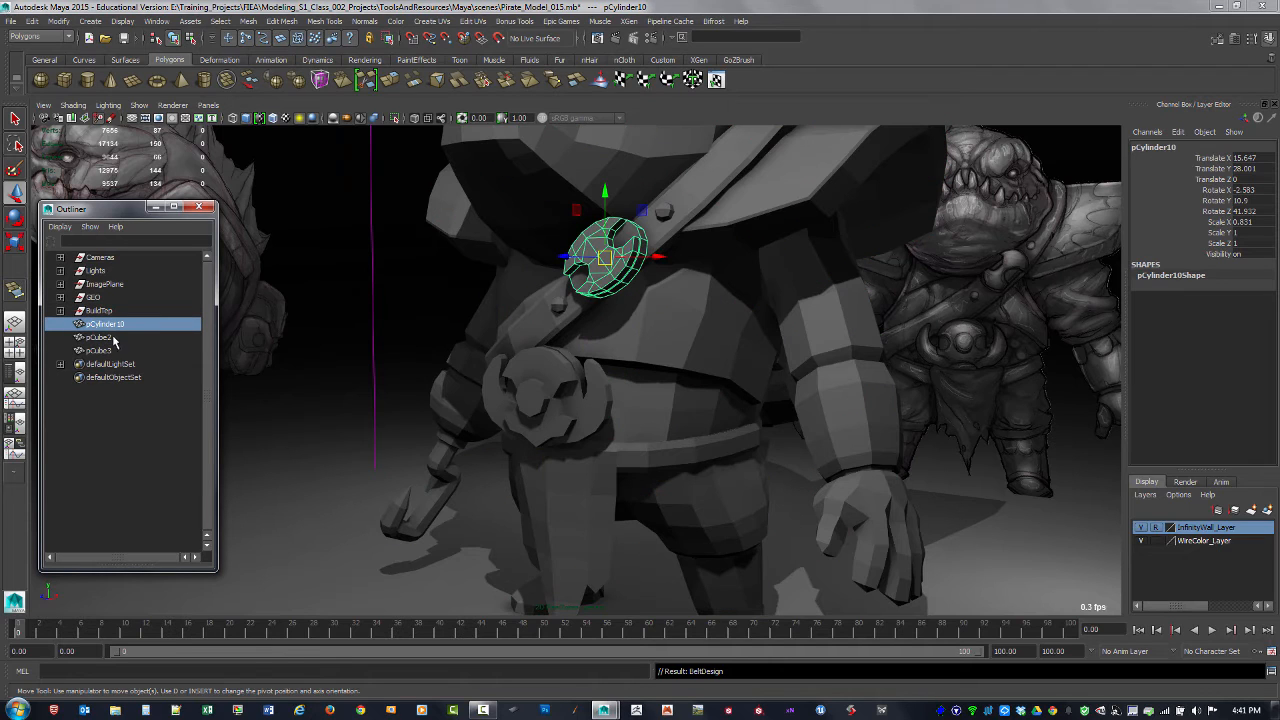
pyautogui.click(104, 337)
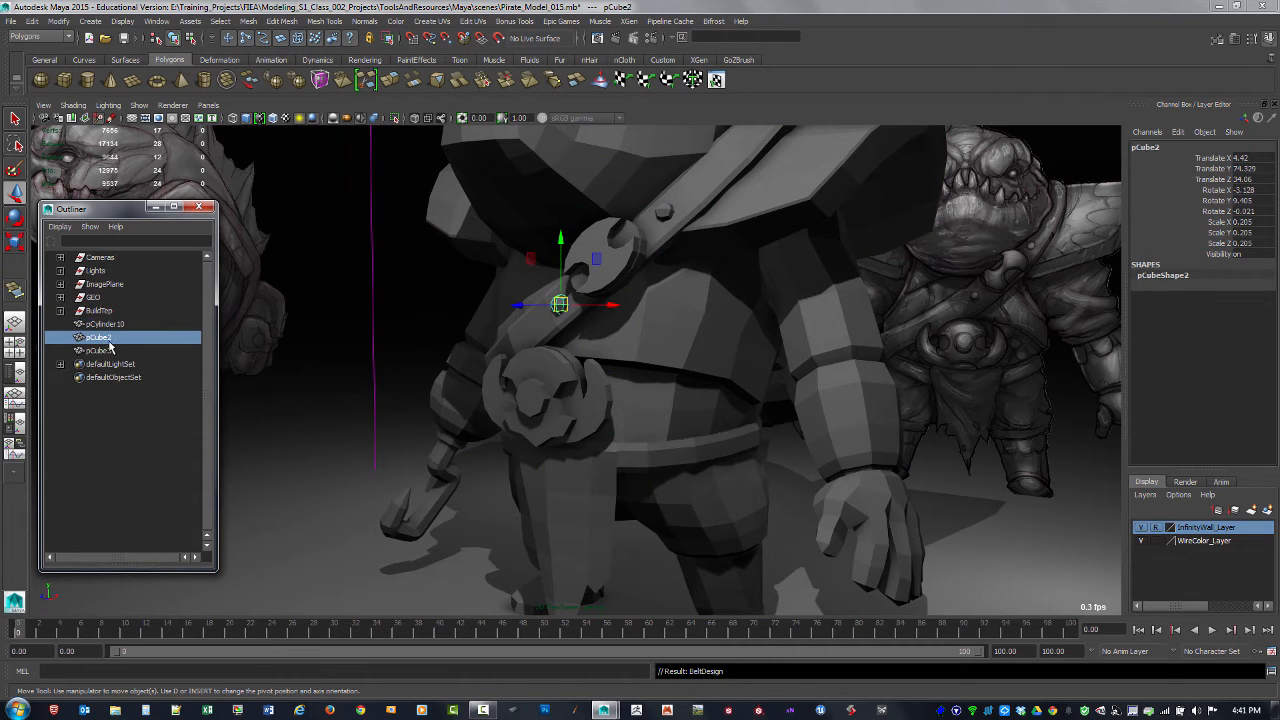
pyautogui.click(107, 351)
pyautogui.doubleClick(100, 337)
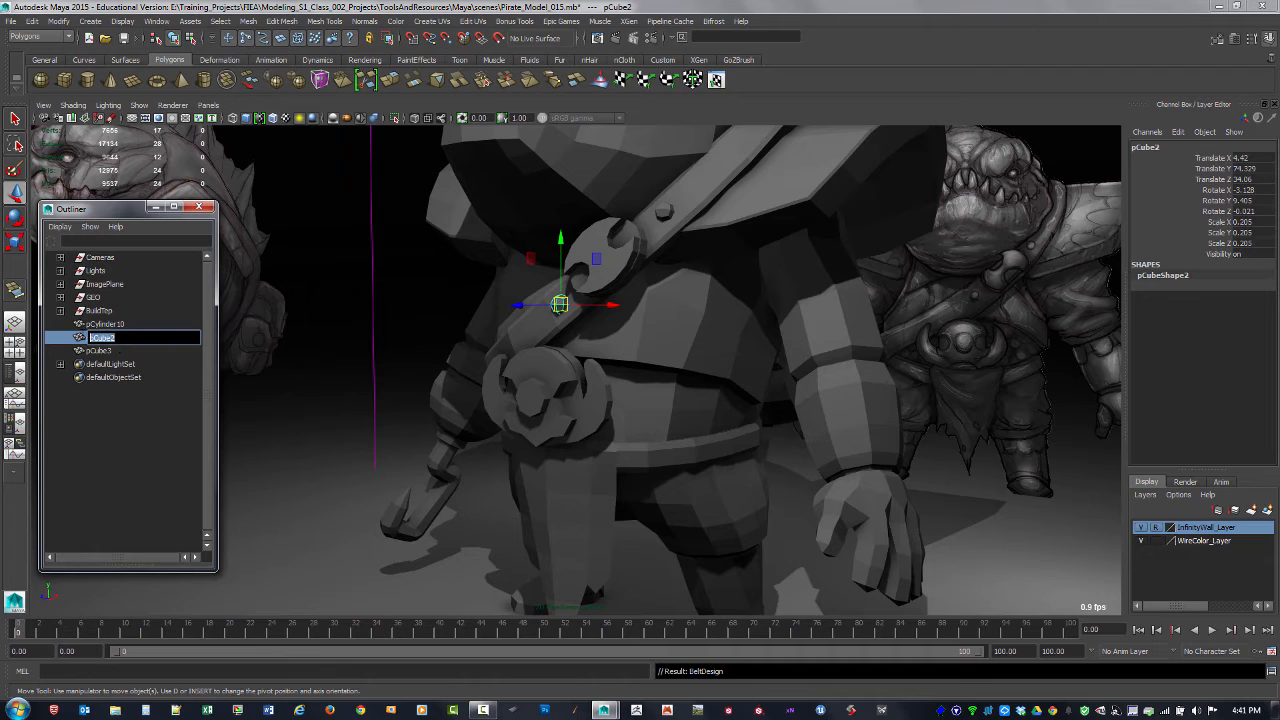
pyautogui.write('bel')
pyautogui.press('Return')
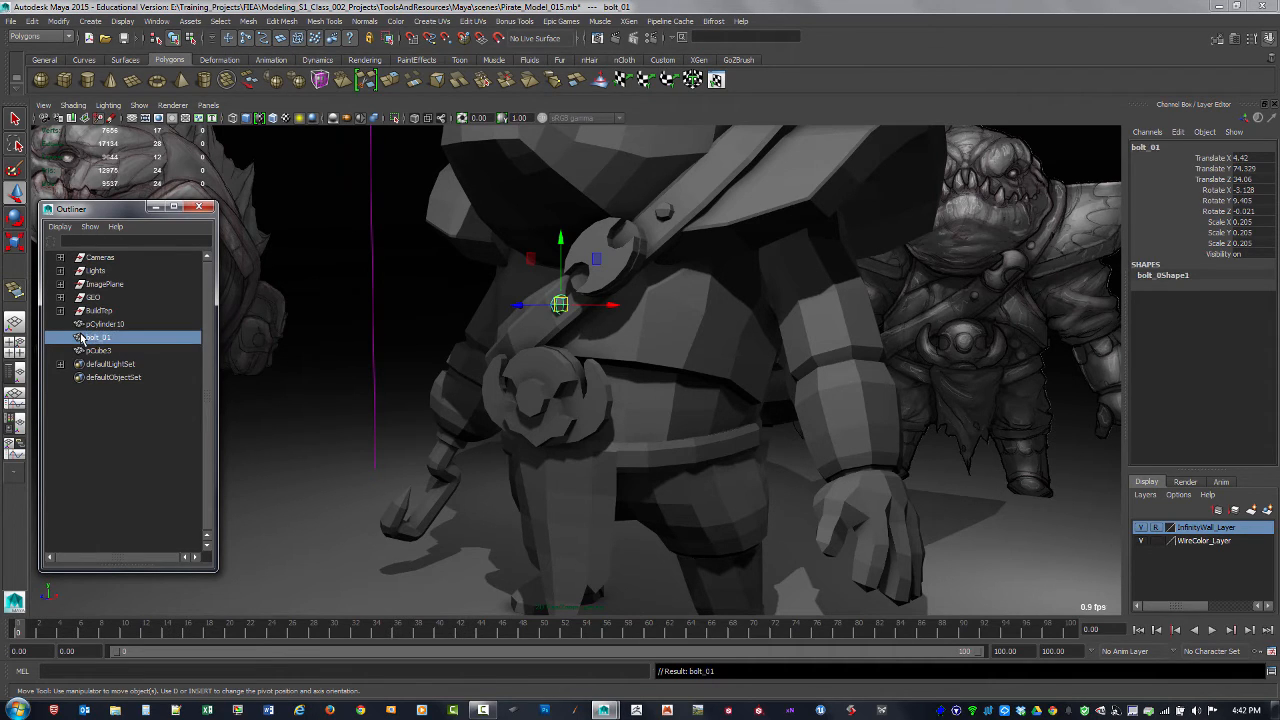
# Step: Rename the upper rivet on the chest belt, pCube3, as bolt_02
pyautogui.click(92, 351)
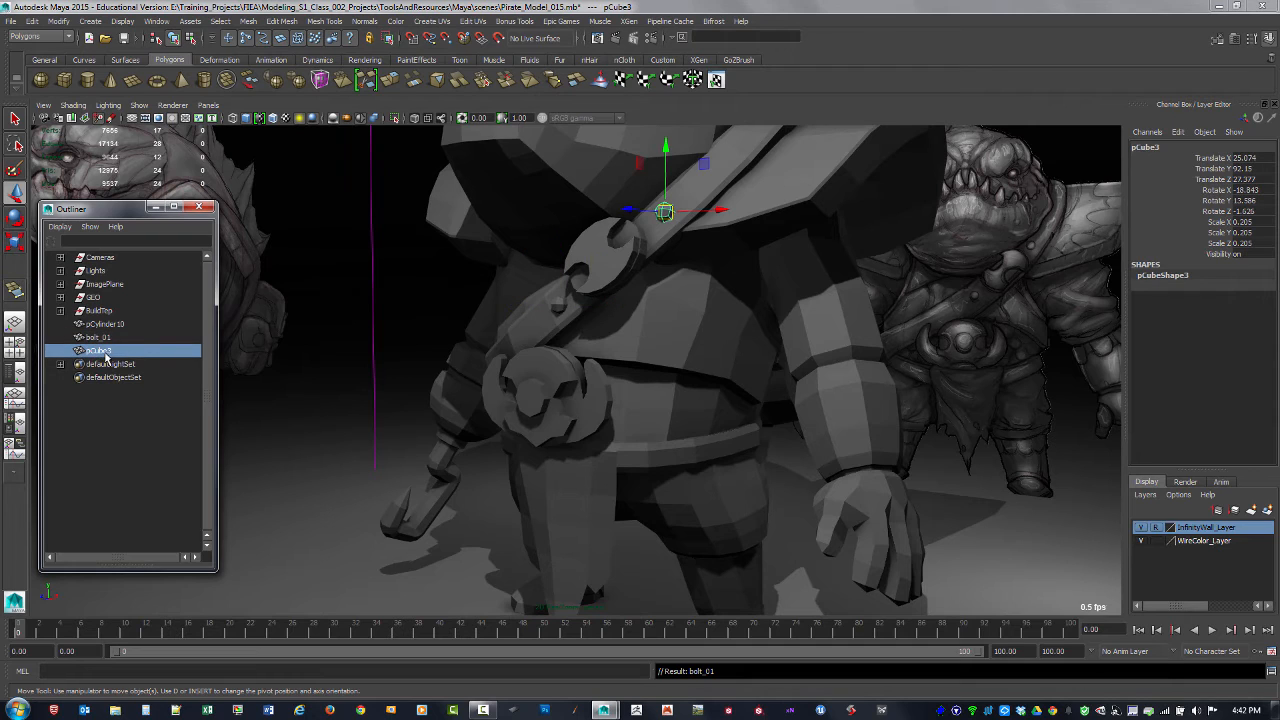
pyautogui.doubleClick(100, 351)
pyautogui.write('bol')
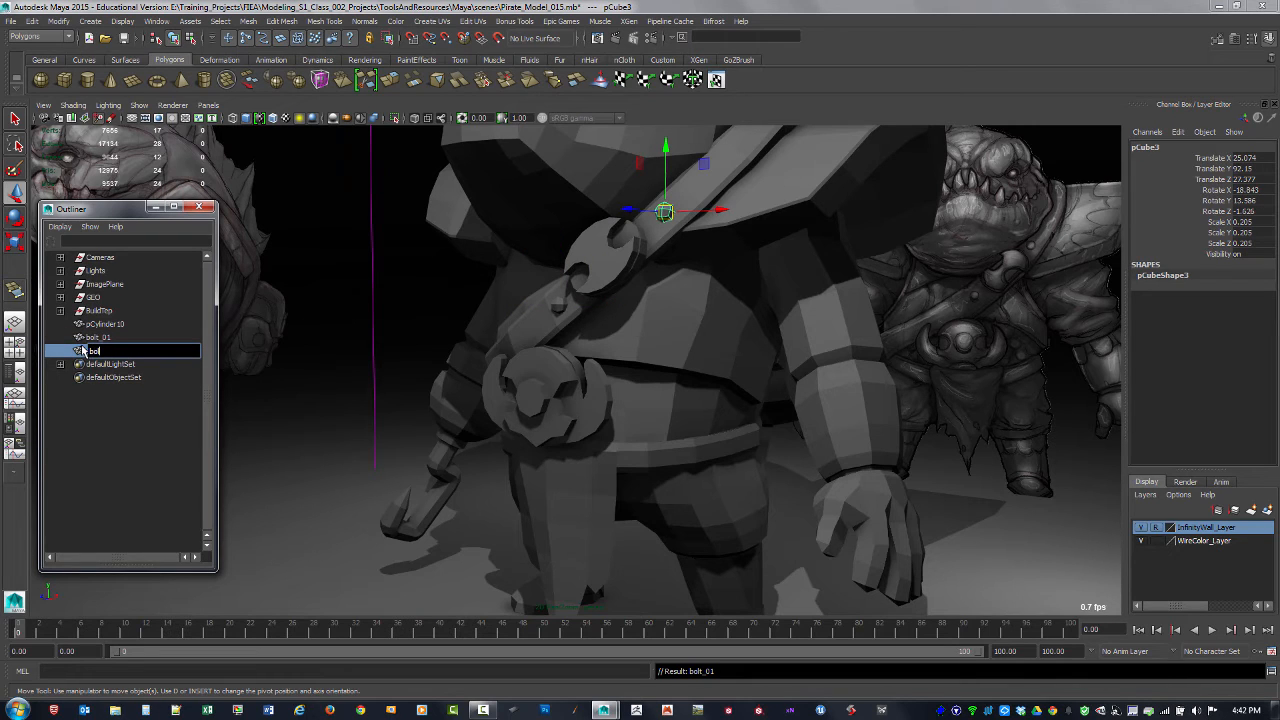
pyautogui.write('t_02')
pyautogui.press('Return')
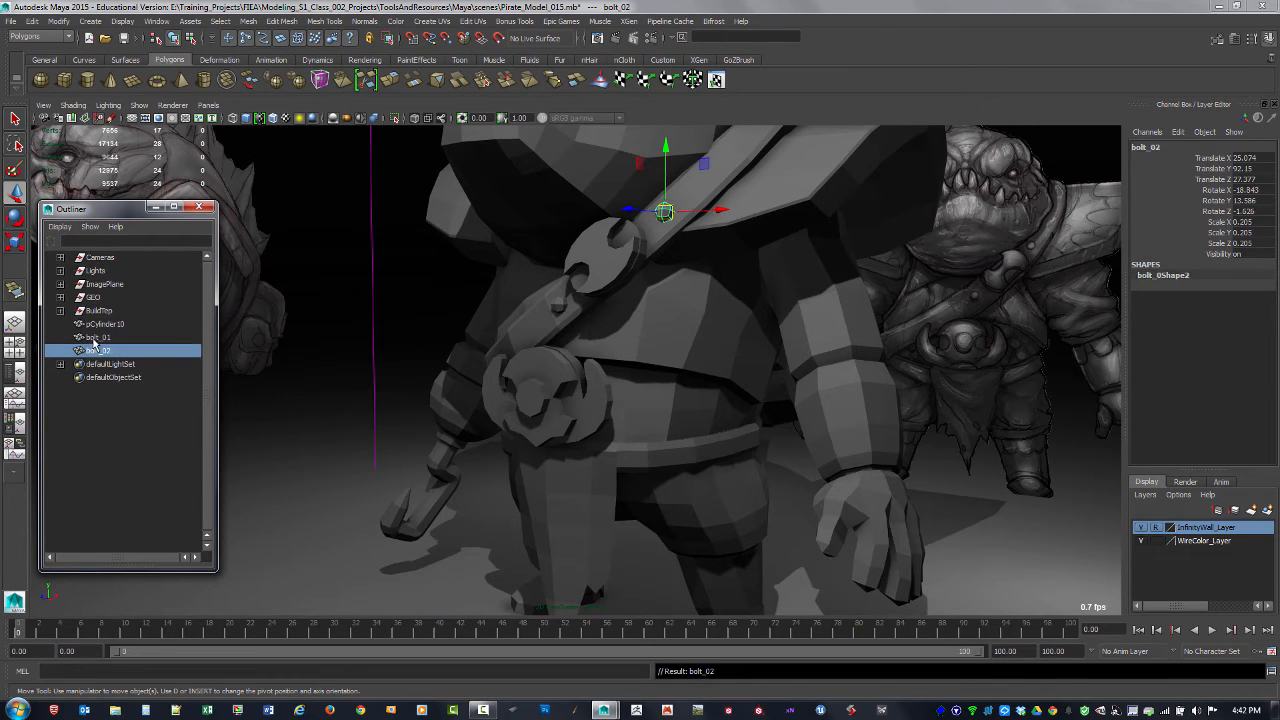
# Step: Move the bolt_01 and bolt_02 rivets into the BuildTep group
pyautogui.keyDown('shift'); pyautogui.click(97, 337); pyautogui.keyUp('shift')
pyautogui.moveTo(97, 337); pyautogui.dragTo(103, 323)
pyautogui.moveTo(103, 322); pyautogui.dragTo(104, 312, button='middle')
# Step: Rename the round disc on the chest strap, pCylinder10, as chestBelt_Design
pyautogui.click(113, 325)
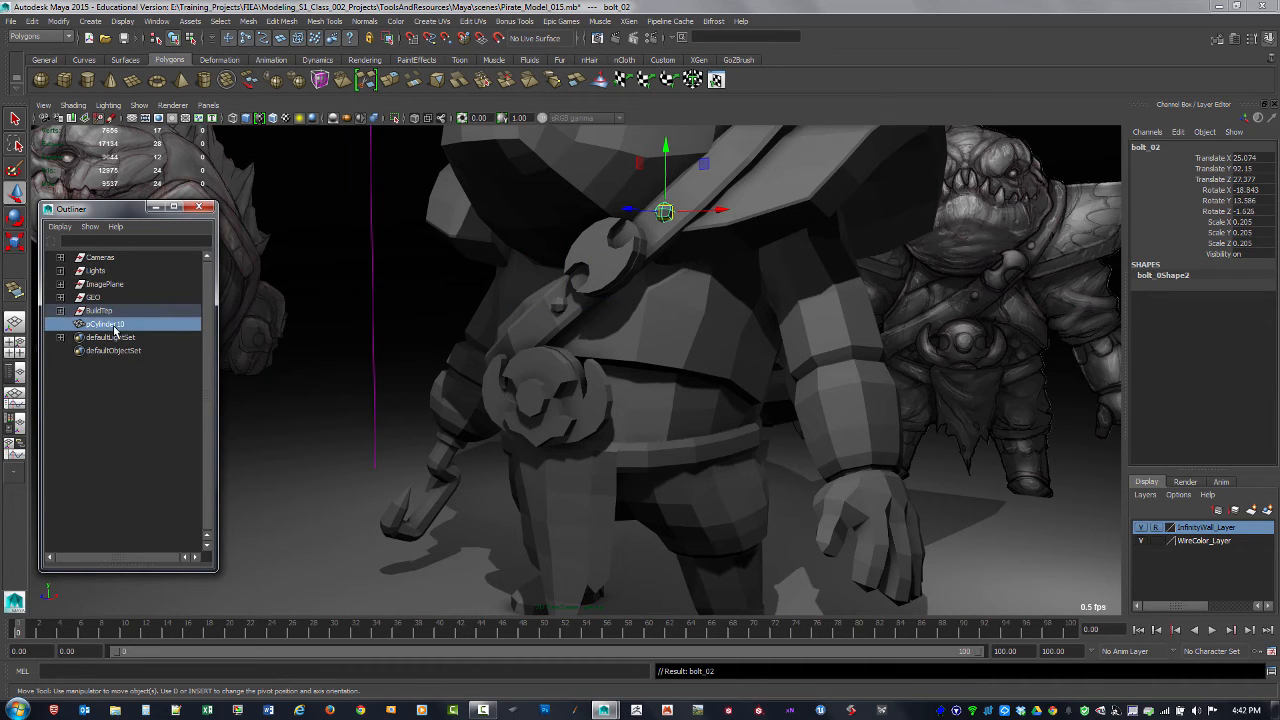
pyautogui.keyDown('alt'); pyautogui.moveTo(817, 443); pyautogui.dragTo(782, 411); pyautogui.keyUp('alt')
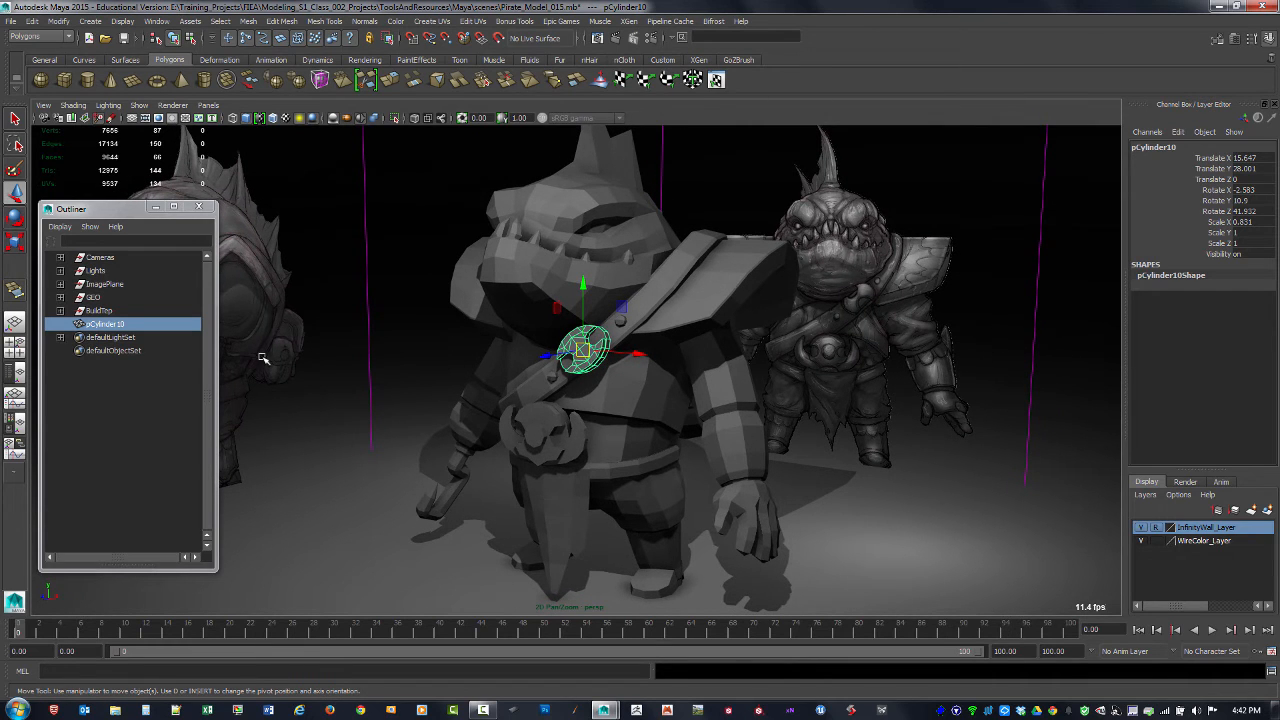
pyautogui.doubleClick(111, 326)
pyautogui.write('chestBelt_Design')
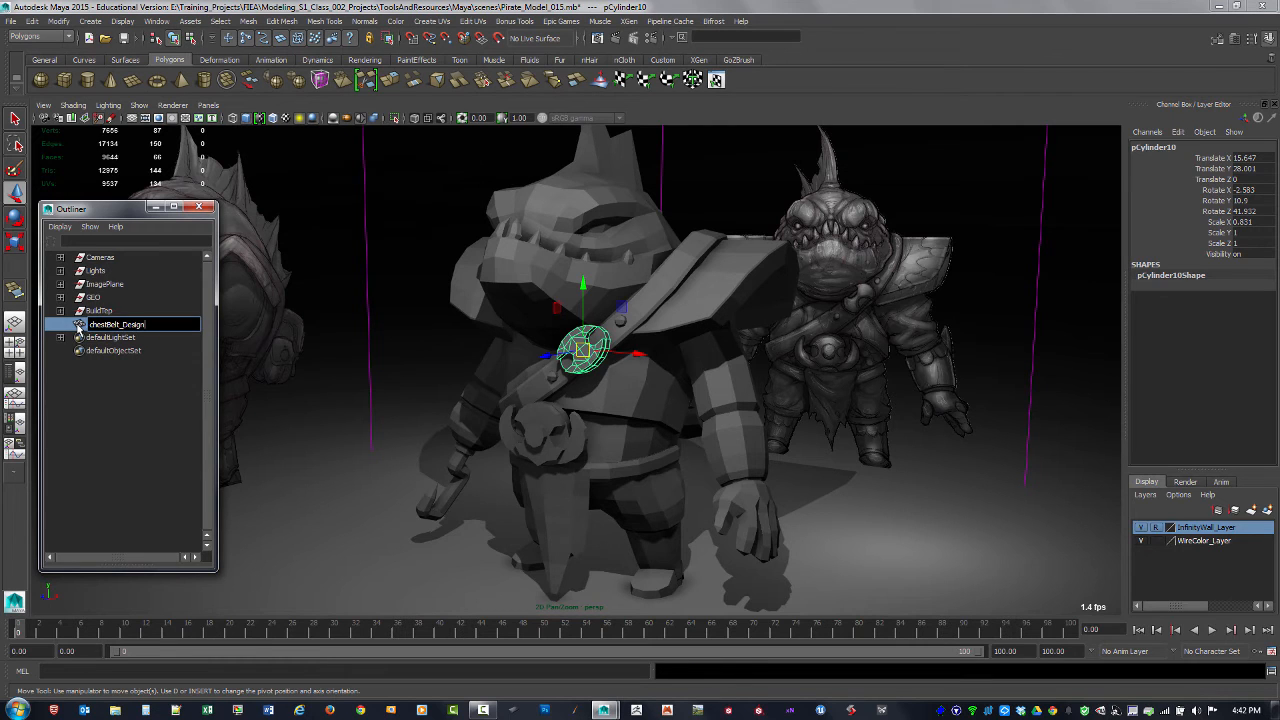
pyautogui.press('Return')
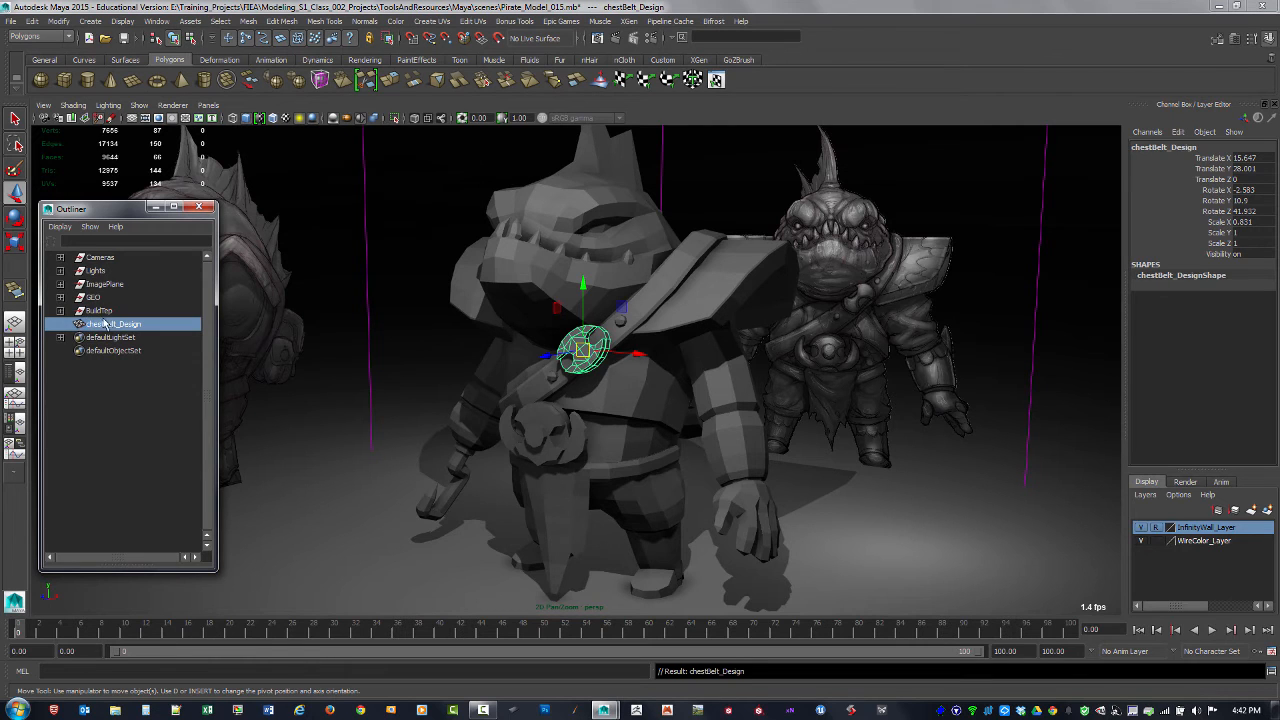
# Step: Move chestBelt_Design into the BuildTep group and select the group to check which pieces it contains
pyautogui.moveTo(104, 325); pyautogui.dragTo(104, 311, button='middle')
pyautogui.click(100, 311)
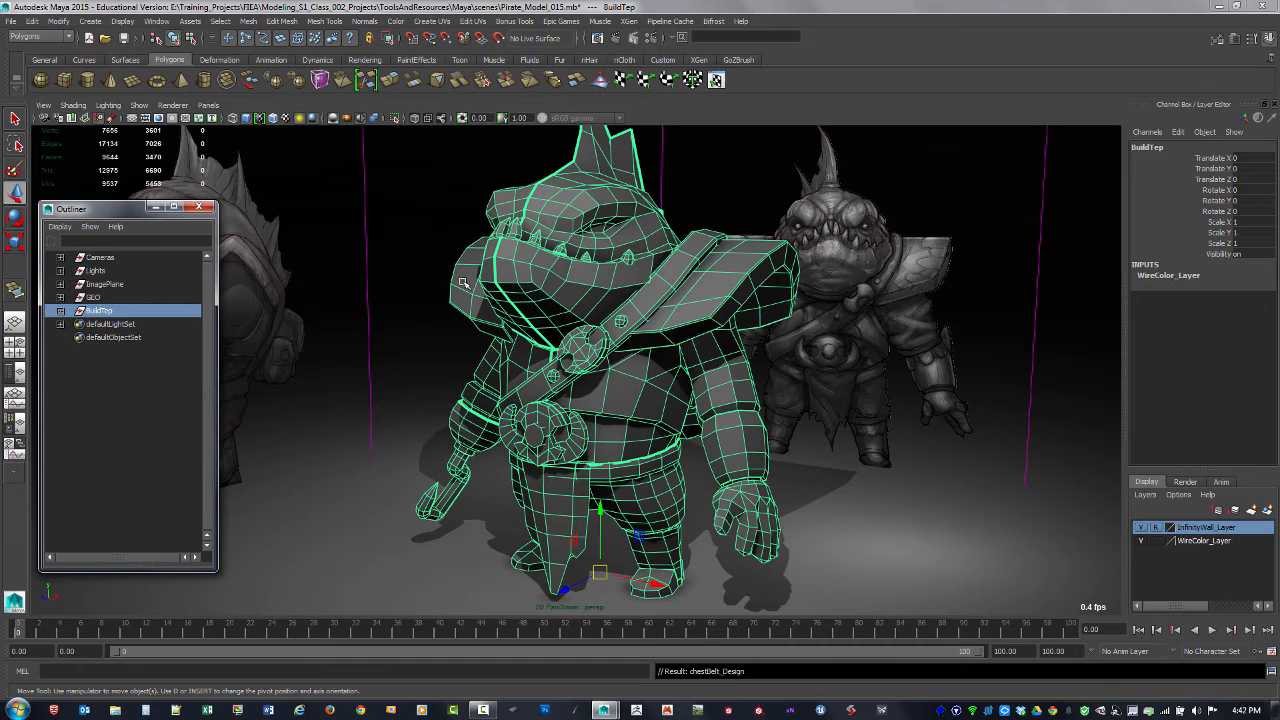
pyautogui.keyDown('alt'); pyautogui.moveTo(462, 283); pyautogui.dragTo(441, 293); pyautogui.keyUp('alt')
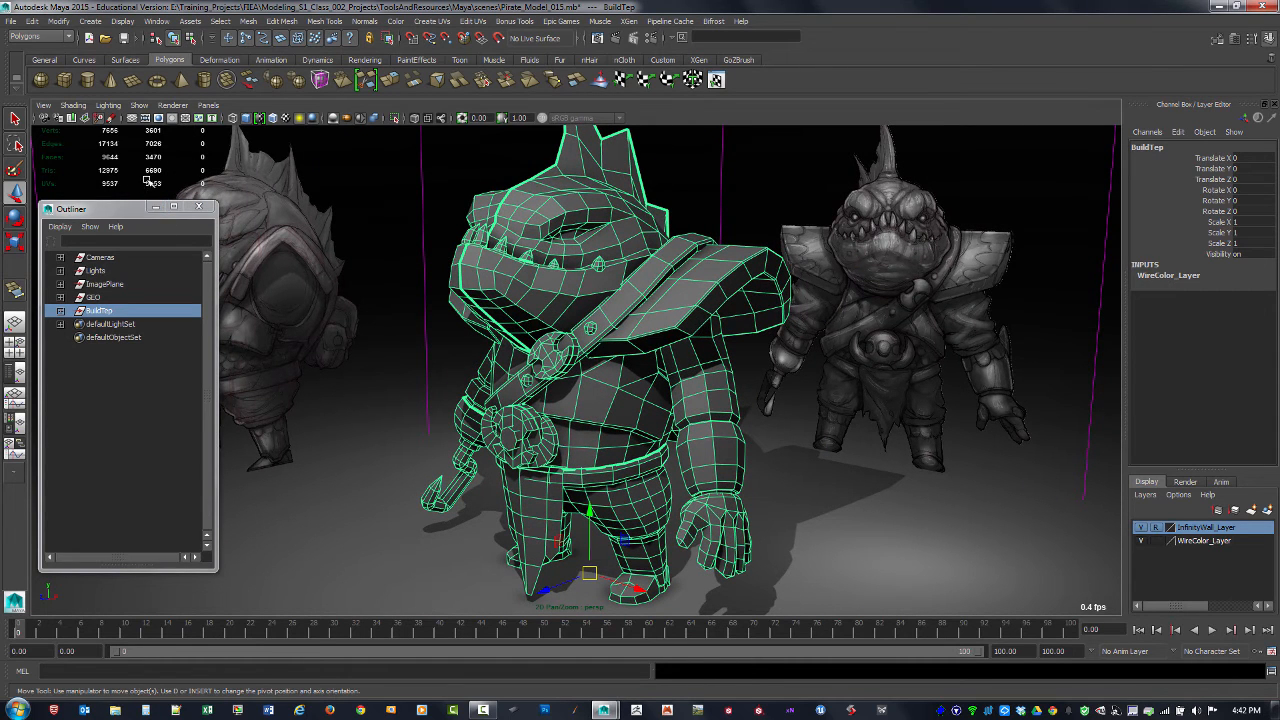
pyautogui.click(96, 299)
pyautogui.click(102, 313)
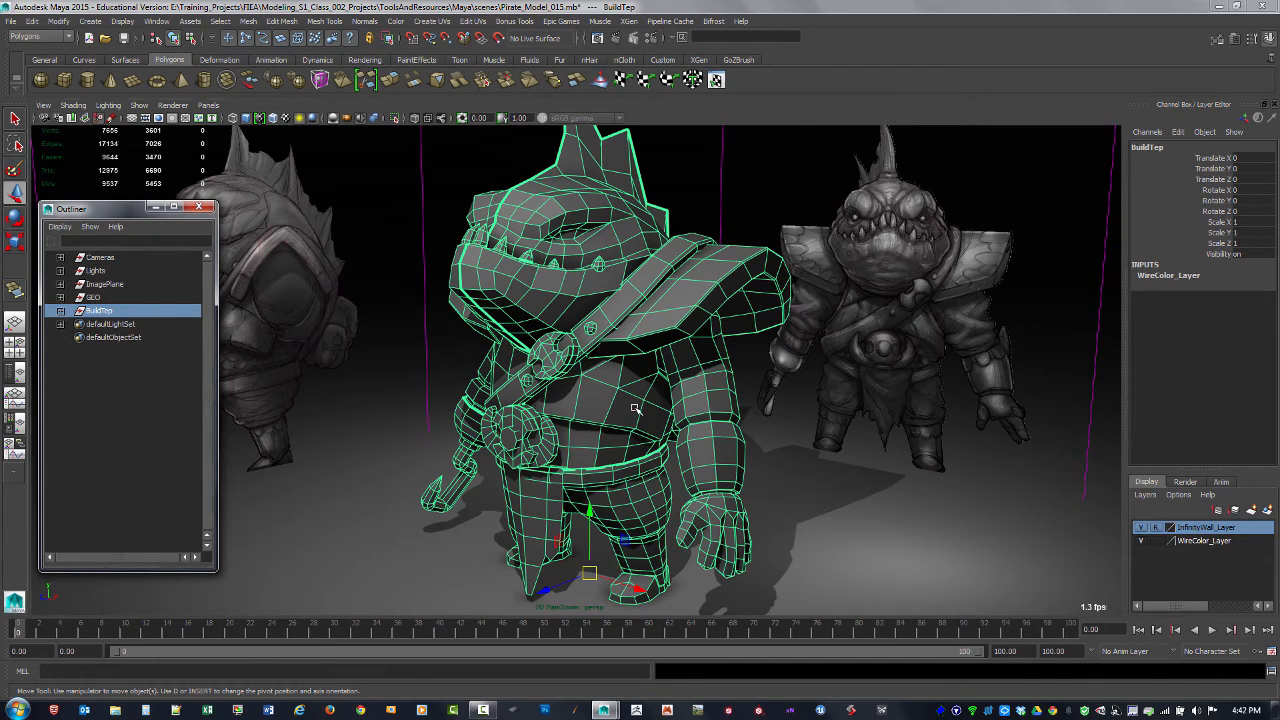
# Step: Examine the character from several sides and compare its visible meshes with the contents of the BuildTep group
pyautogui.keyDown('alt'); pyautogui.moveTo(656, 410); pyautogui.dragTo(552, 398, button='right'); pyautogui.keyUp('alt')
pyautogui.keyDown('alt'); pyautogui.moveTo(573, 403); pyautogui.dragTo(737, 420); pyautogui.keyUp('alt')
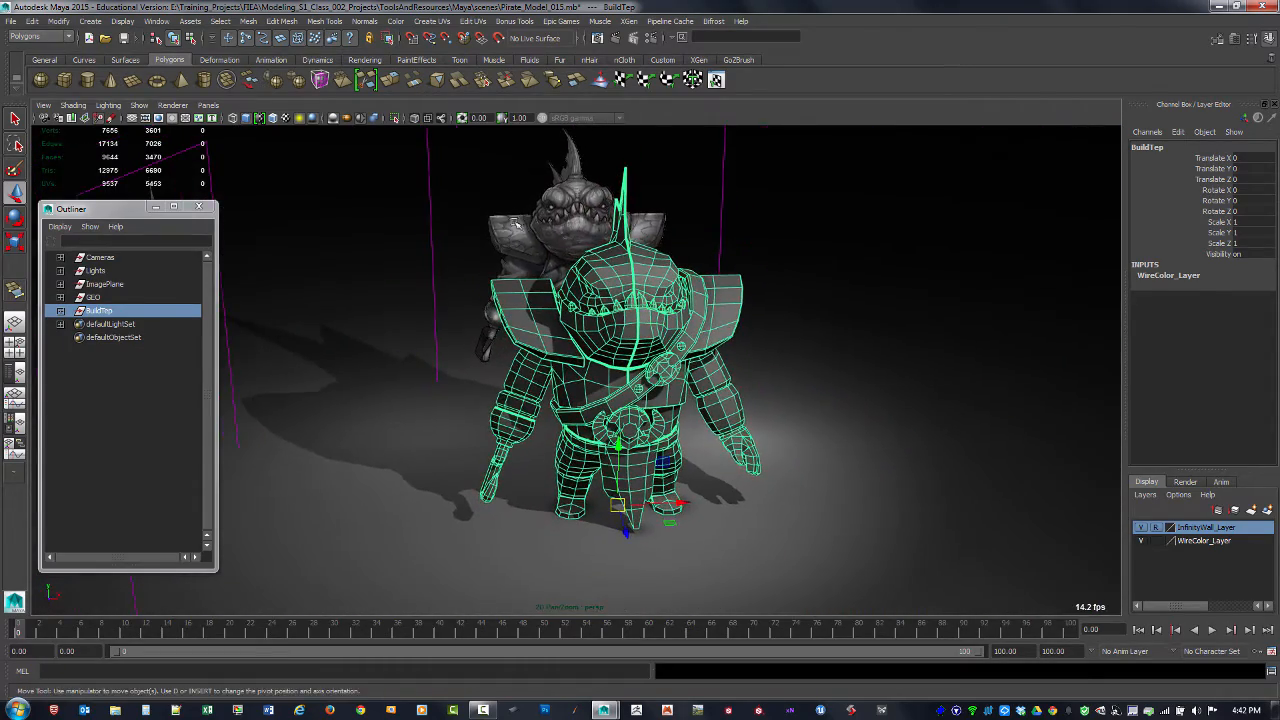
pyautogui.keyDown('alt'); pyautogui.moveTo(849, 389); pyautogui.dragTo(806, 389); pyautogui.keyUp('alt')
pyautogui.click(806, 390)
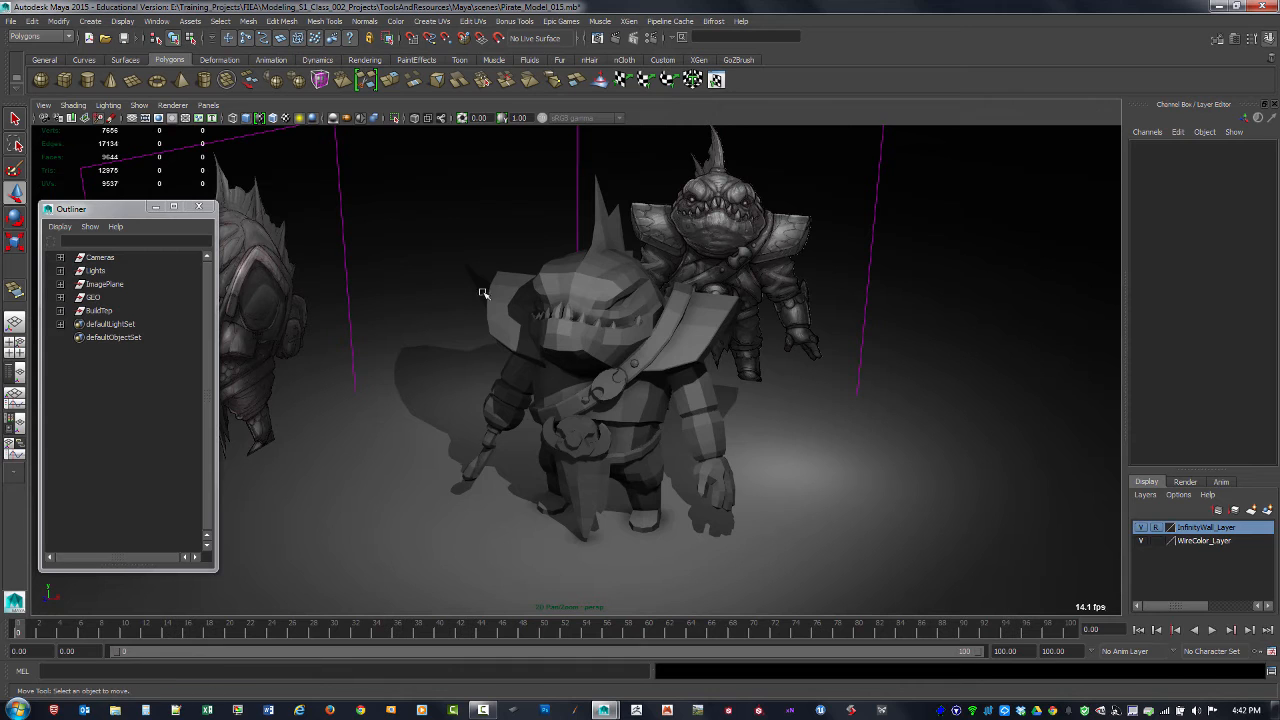
pyautogui.moveTo(428, 176); pyautogui.dragTo(777, 497)
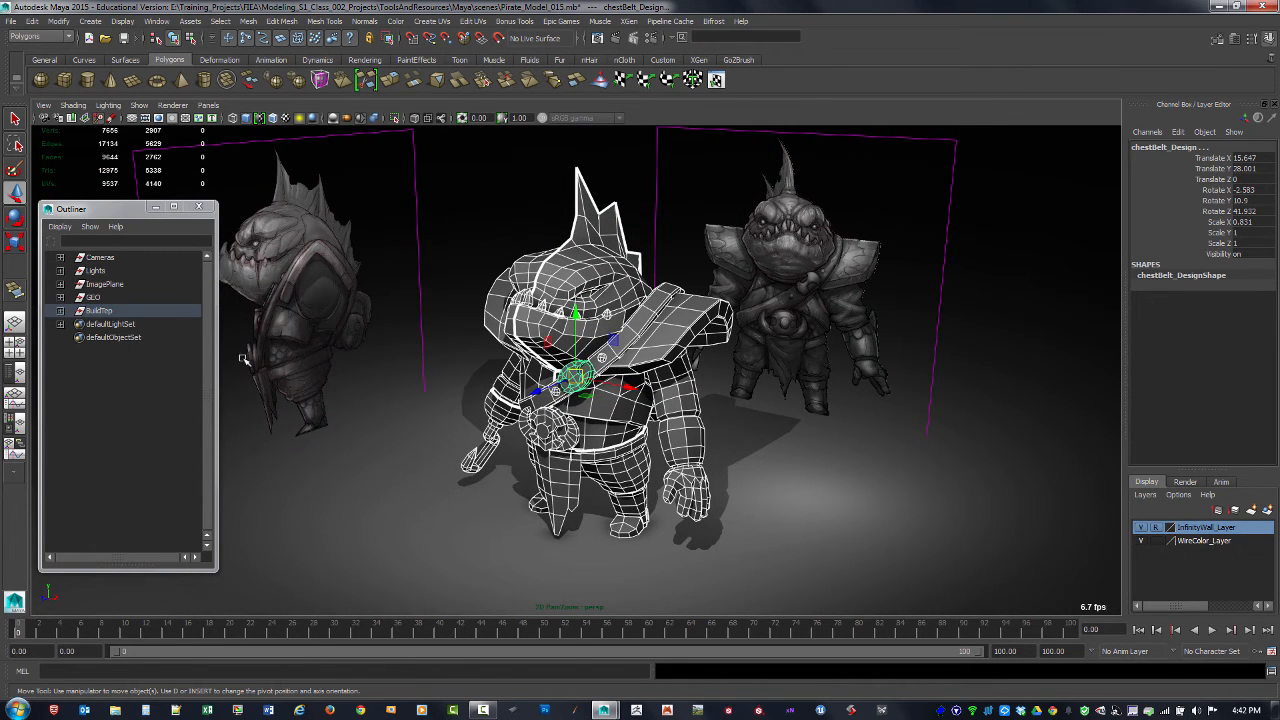
pyautogui.click(60, 311)
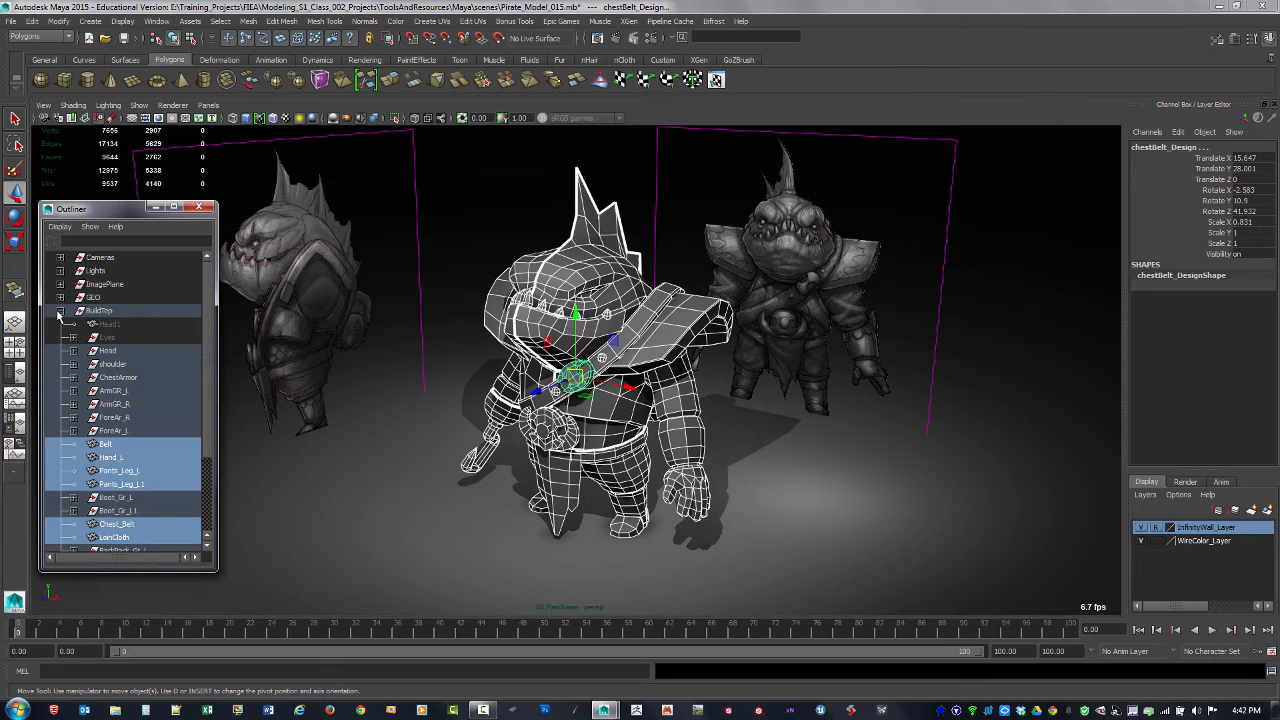
pyautogui.click(112, 339)
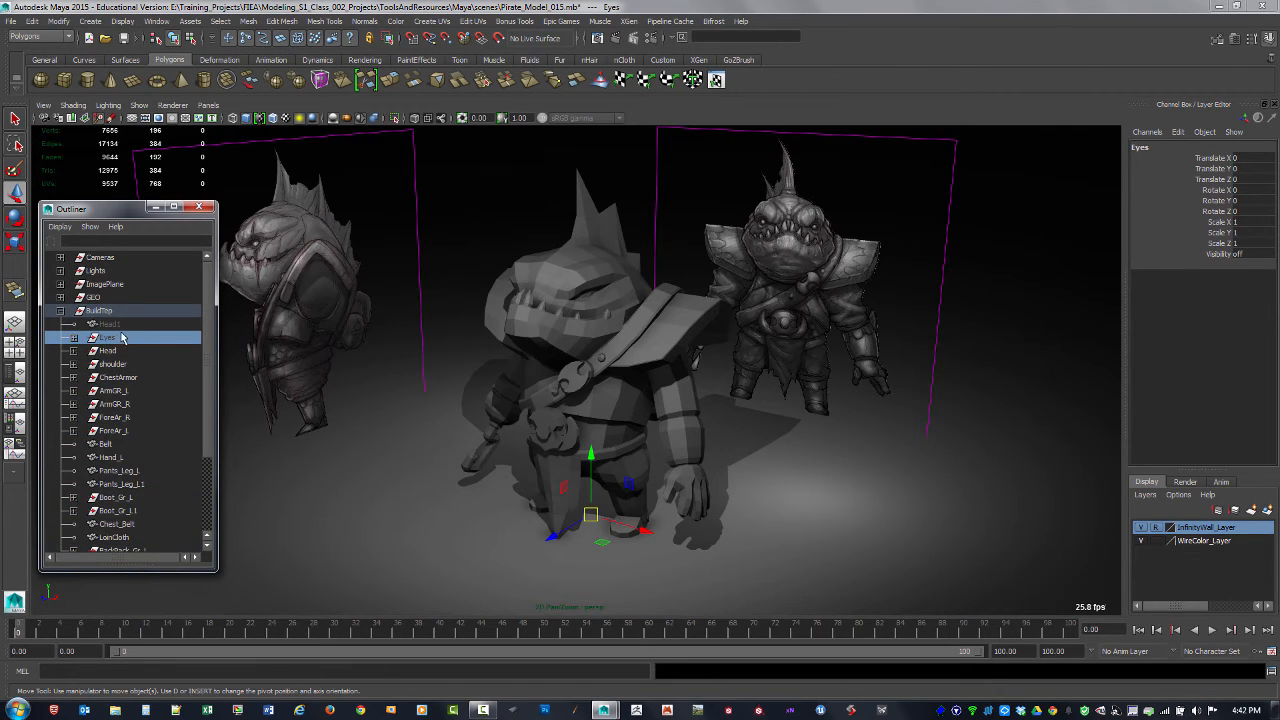
pyautogui.click(100, 311)
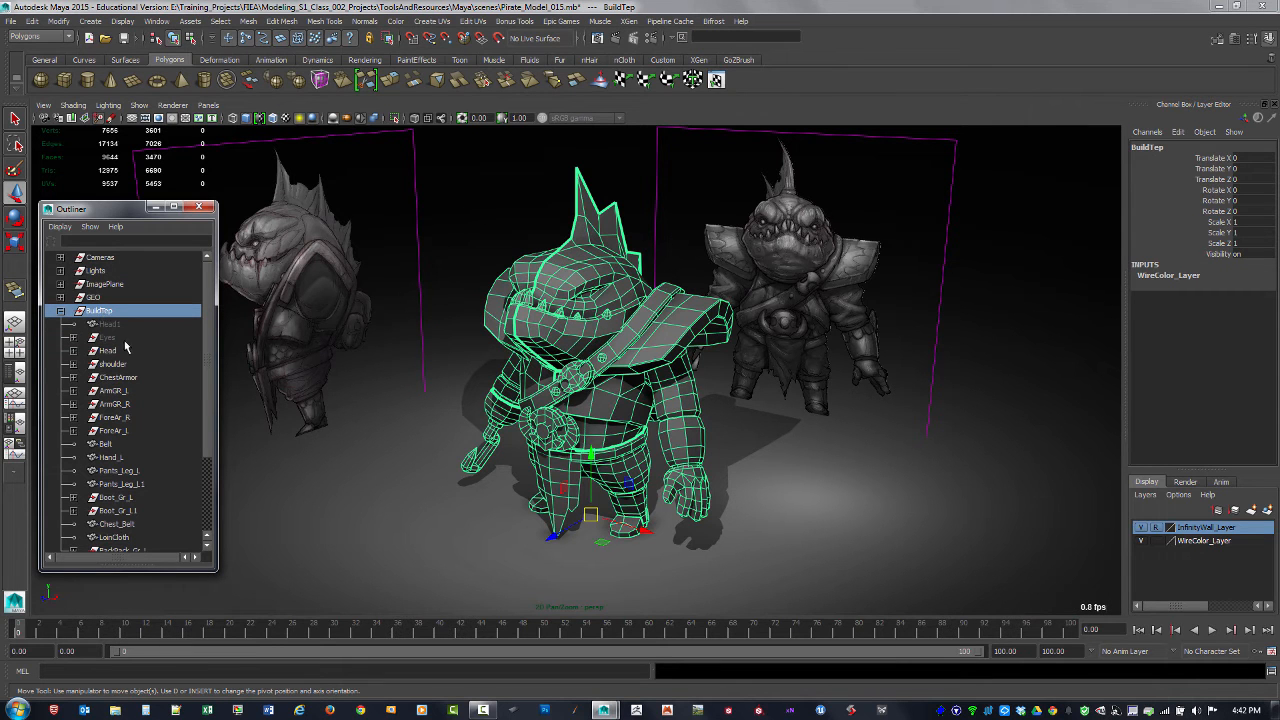
pyautogui.click(445, 186)
pyautogui.moveTo(434, 160); pyautogui.dragTo(645, 439)
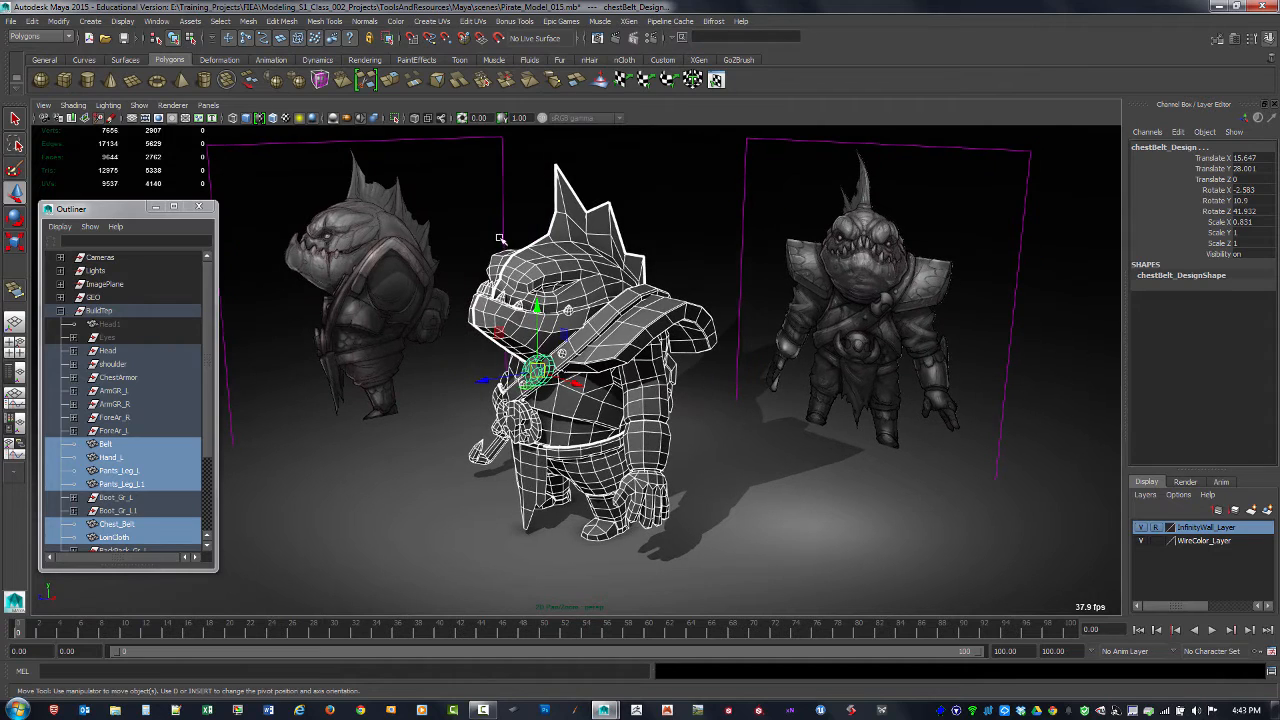
pyautogui.click(460, 168)
pyautogui.moveTo(460, 168); pyautogui.dragTo(764, 566)
# Step: Unhide the Head1 mesh in BuildTep, try moving it along Z, undo the move and hide the mesh again
pyautogui.click(60, 311)
pyautogui.click(74, 313)
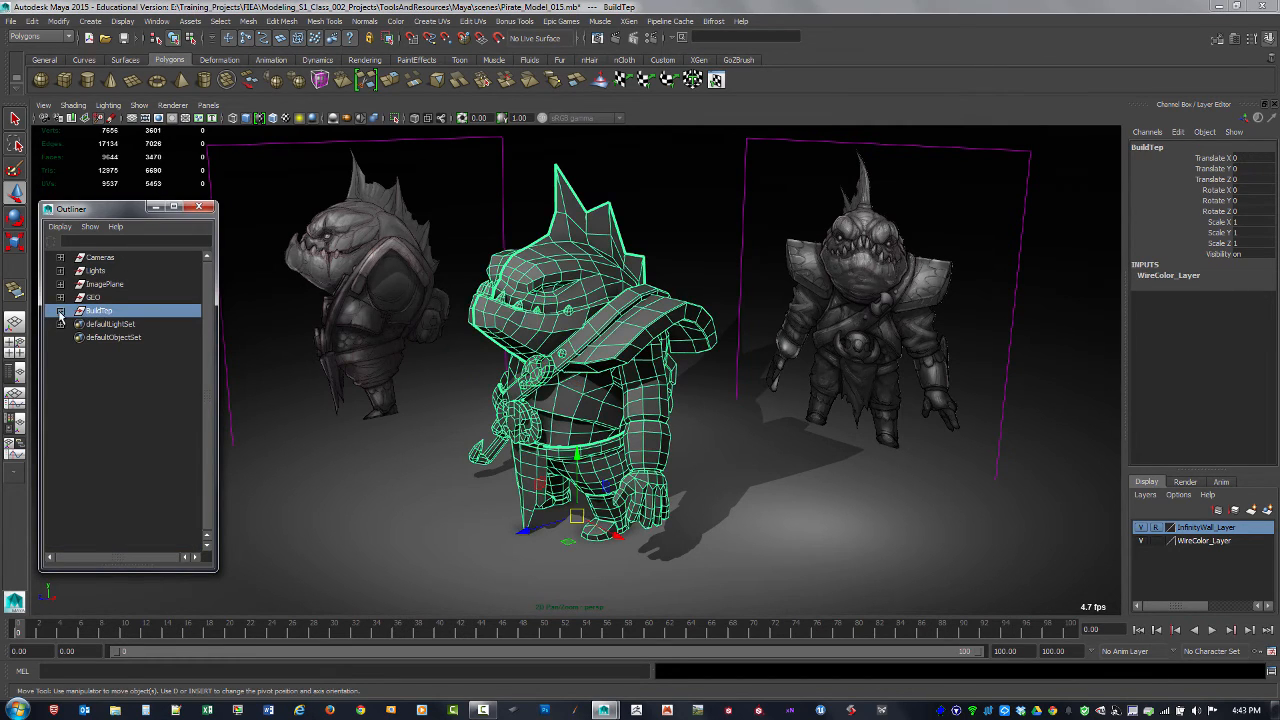
pyautogui.click(60, 311)
pyautogui.click(110, 324)
pyautogui.hotkey('shift', 'h')
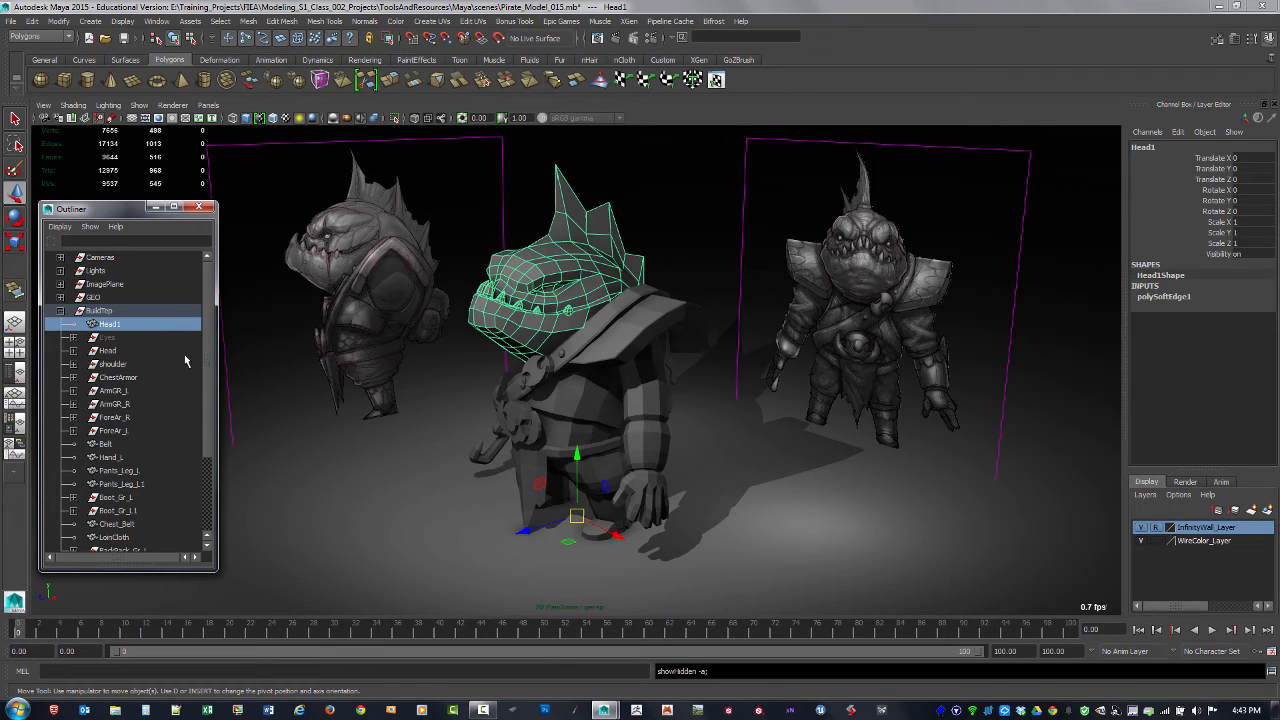
pyautogui.moveTo(540, 530); pyautogui.dragTo(389, 546)
pyautogui.hotkey('ctrl', 'z')
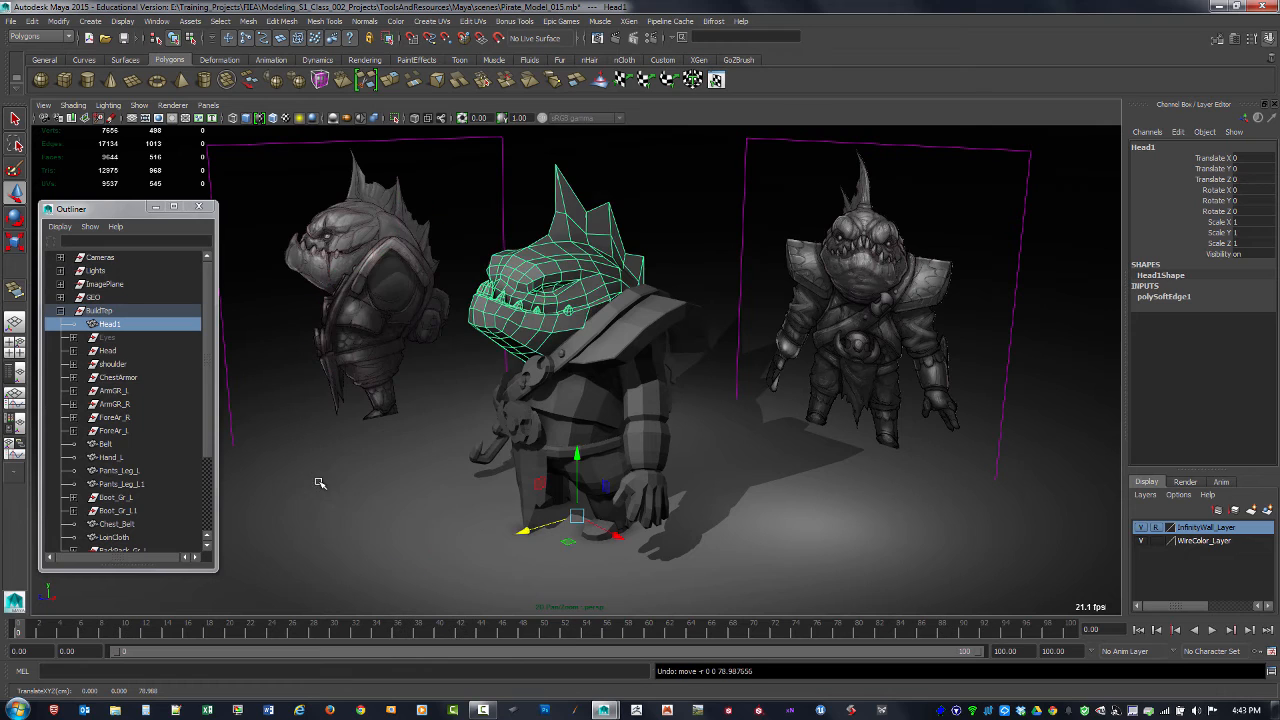
pyautogui.hotkey('ctrl', 'h')
# Step: Check the Eyes group inside BuildTep by unhiding it briefly, hide it again and collapse BuildTep
pyautogui.click(106, 337)
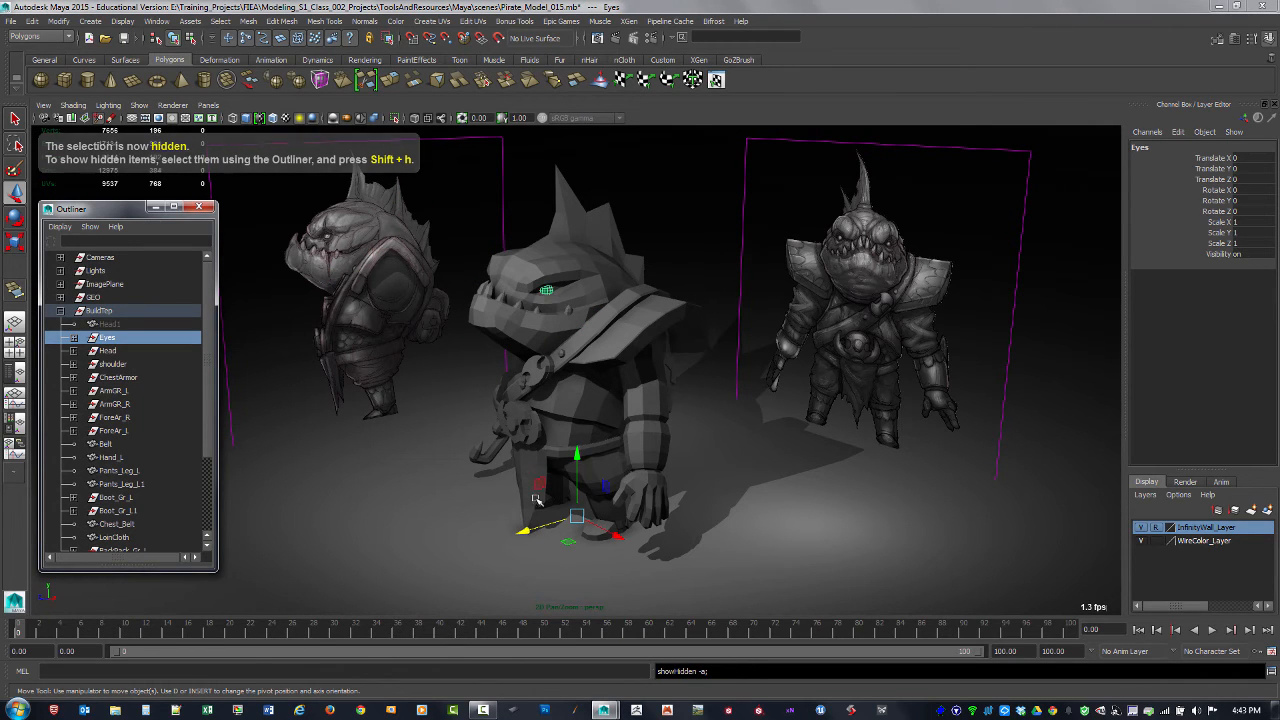
pyautogui.hotkey('ctrl', 'h')
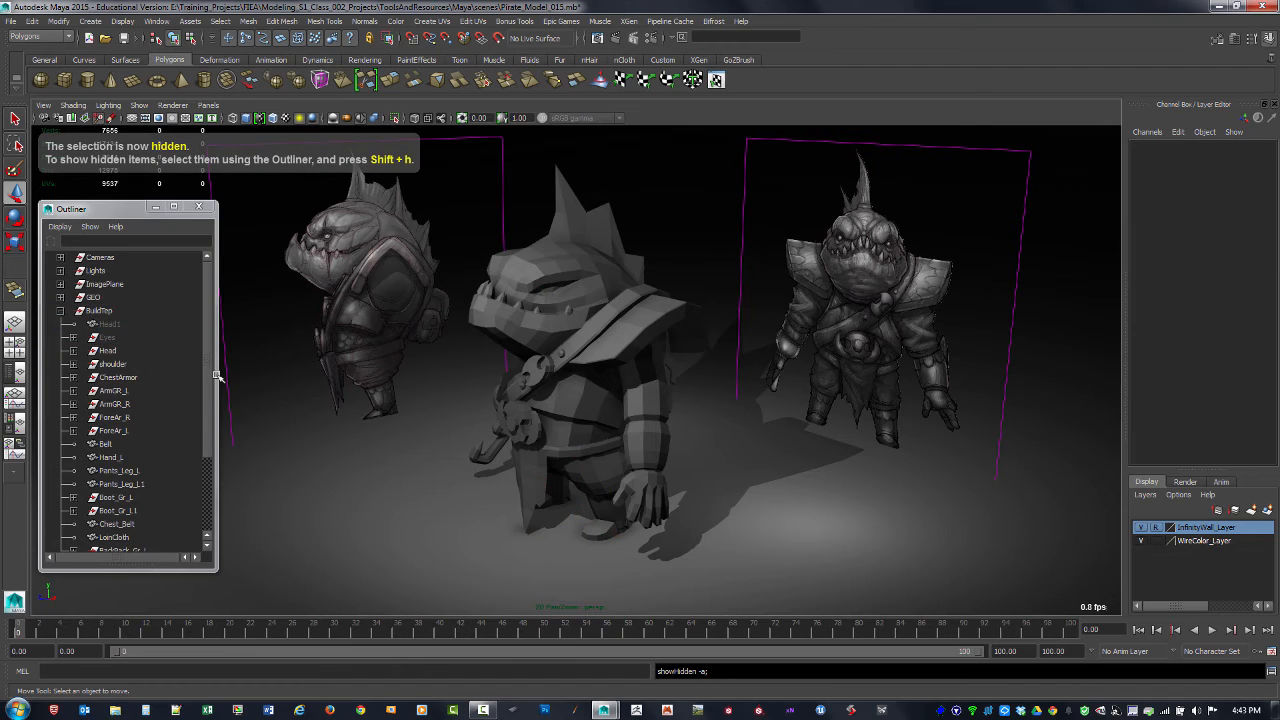
pyautogui.click(60, 311)
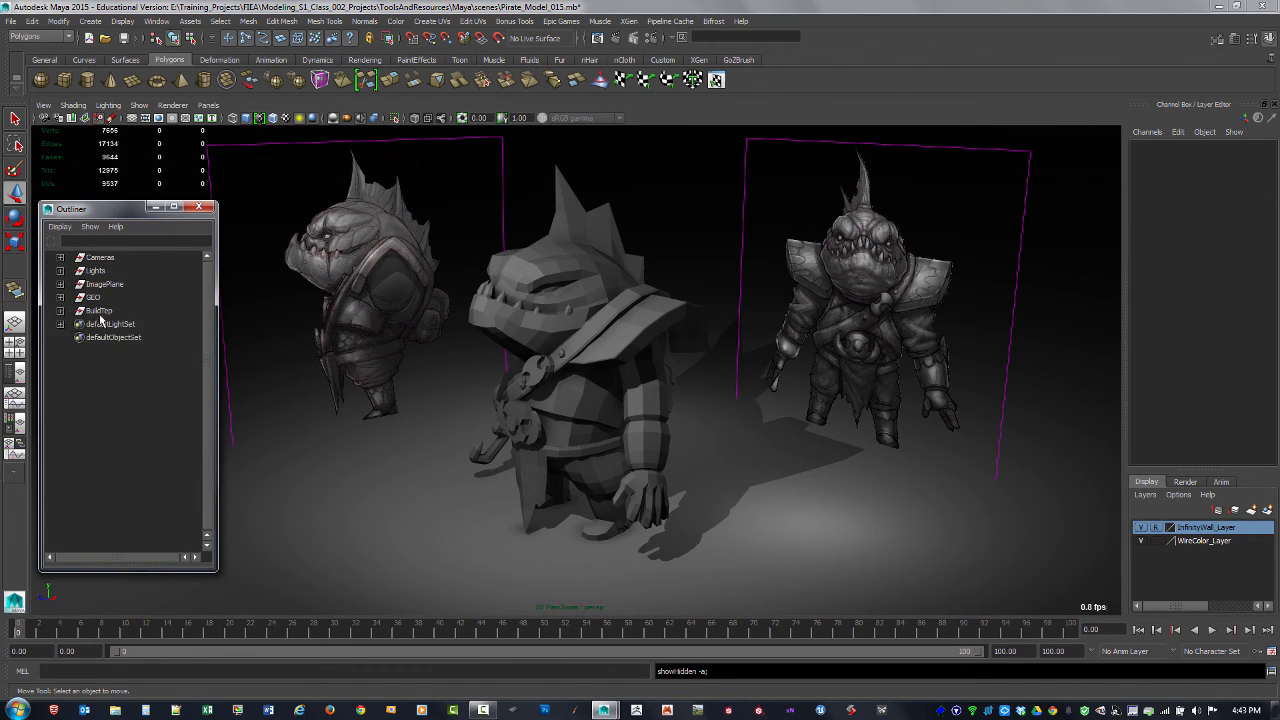
# Step: Select all of the character's visible meshes and examine the model from the front and side against the reference images
pyautogui.keyDown('alt'); pyautogui.moveTo(519, 337); pyautogui.dragTo(568, 335); pyautogui.keyUp('alt')
pyautogui.moveTo(427, 193); pyautogui.dragTo(776, 535)
pyautogui.keyDown('alt'); pyautogui.moveTo(689, 414); pyautogui.dragTo(588, 401); pyautogui.keyUp('alt')
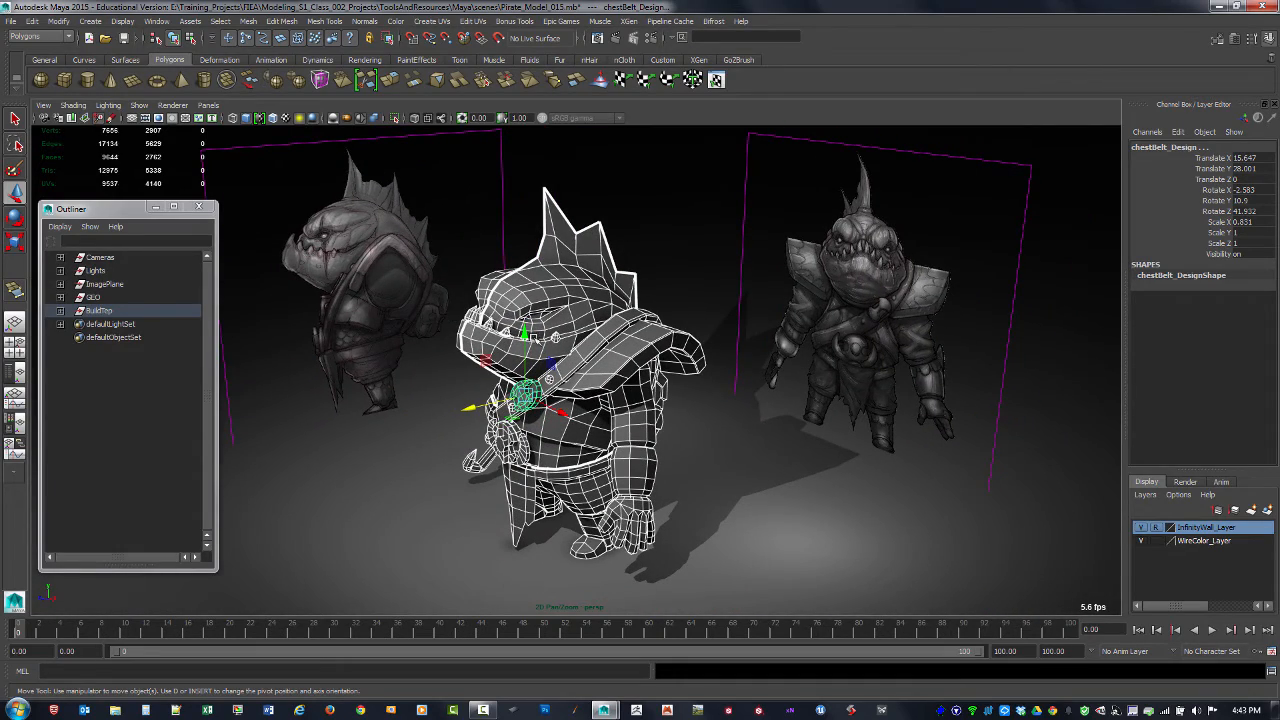
pyautogui.keyDown('alt'); pyautogui.moveTo(524, 333); pyautogui.dragTo(596, 371); pyautogui.keyUp('alt')
pyautogui.keyDown('alt'); pyautogui.moveTo(705, 401); pyautogui.dragTo(575, 385); pyautogui.keyUp('alt')
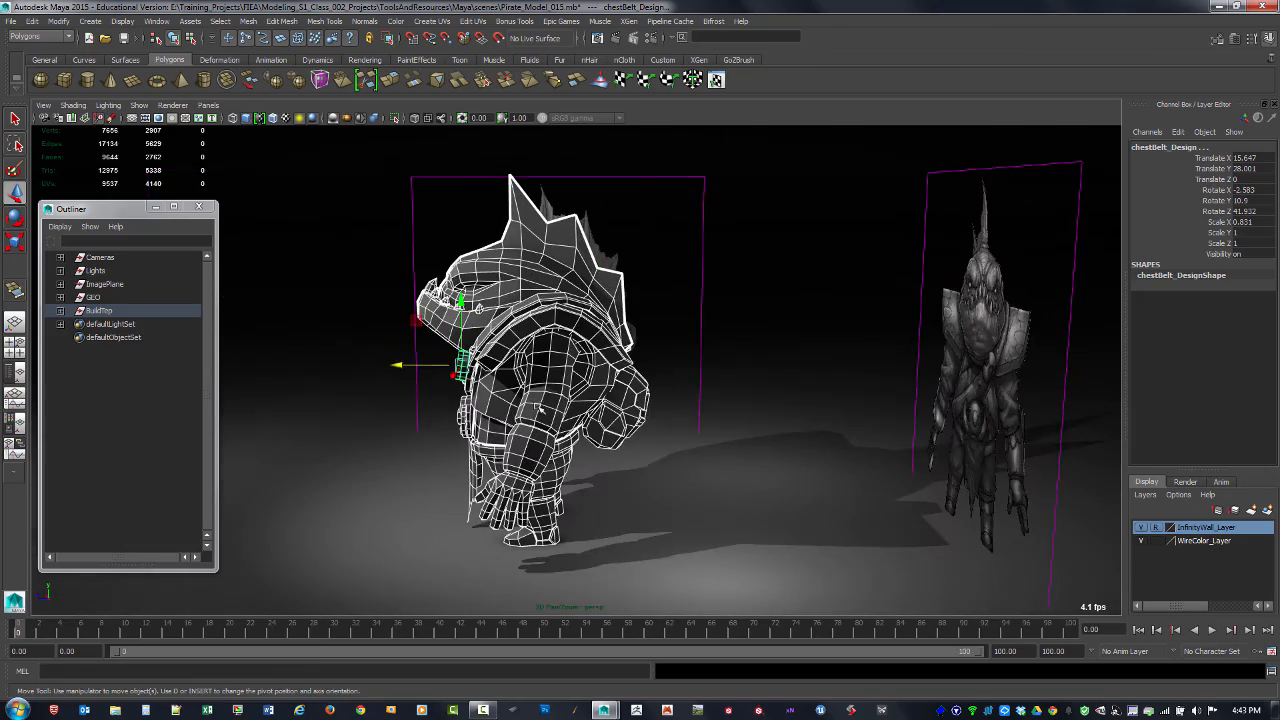
pyautogui.keyDown('alt'); pyautogui.moveTo(478, 308); pyautogui.dragTo(782, 261); pyautogui.keyUp('alt')
pyautogui.keyDown('alt'); pyautogui.moveTo(727, 297); pyautogui.dragTo(763, 463); pyautogui.keyUp('alt')
pyautogui.click(829, 489)
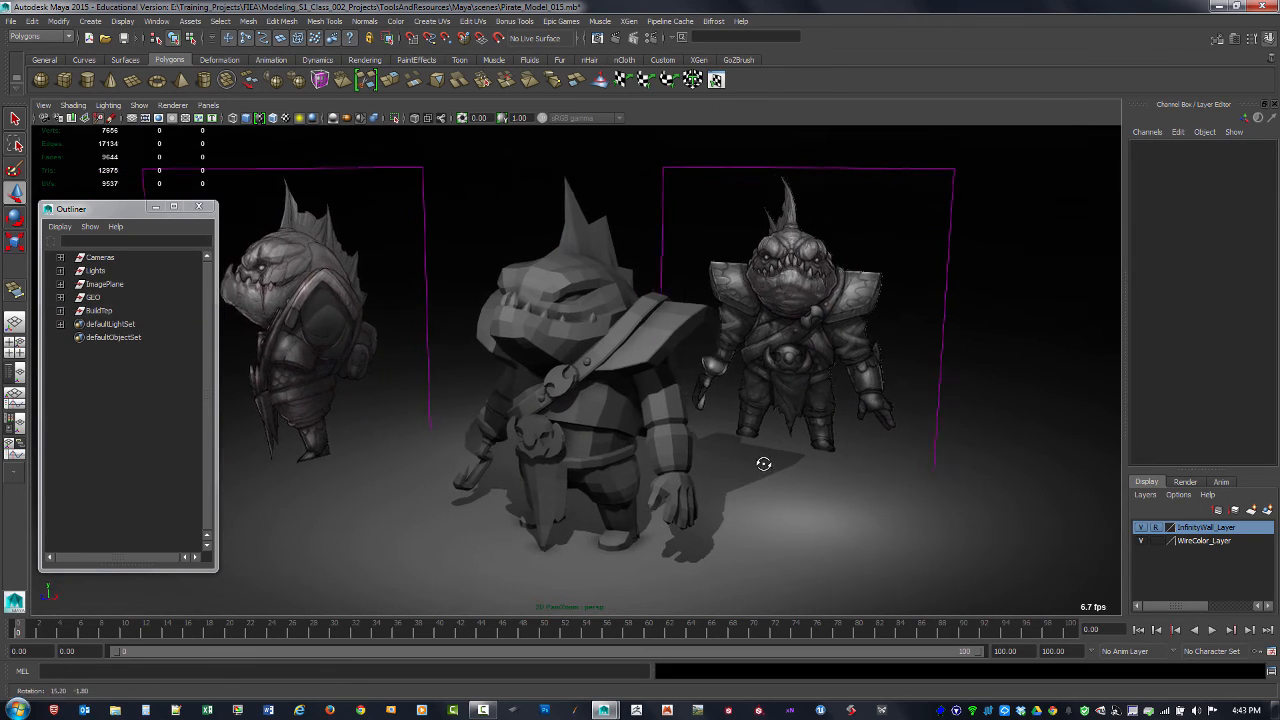
pyautogui.scroll(2, 748, 465)
pyautogui.keyDown('alt'); pyautogui.moveTo(501, 323); pyautogui.dragTo(532, 326); pyautogui.keyUp('alt')
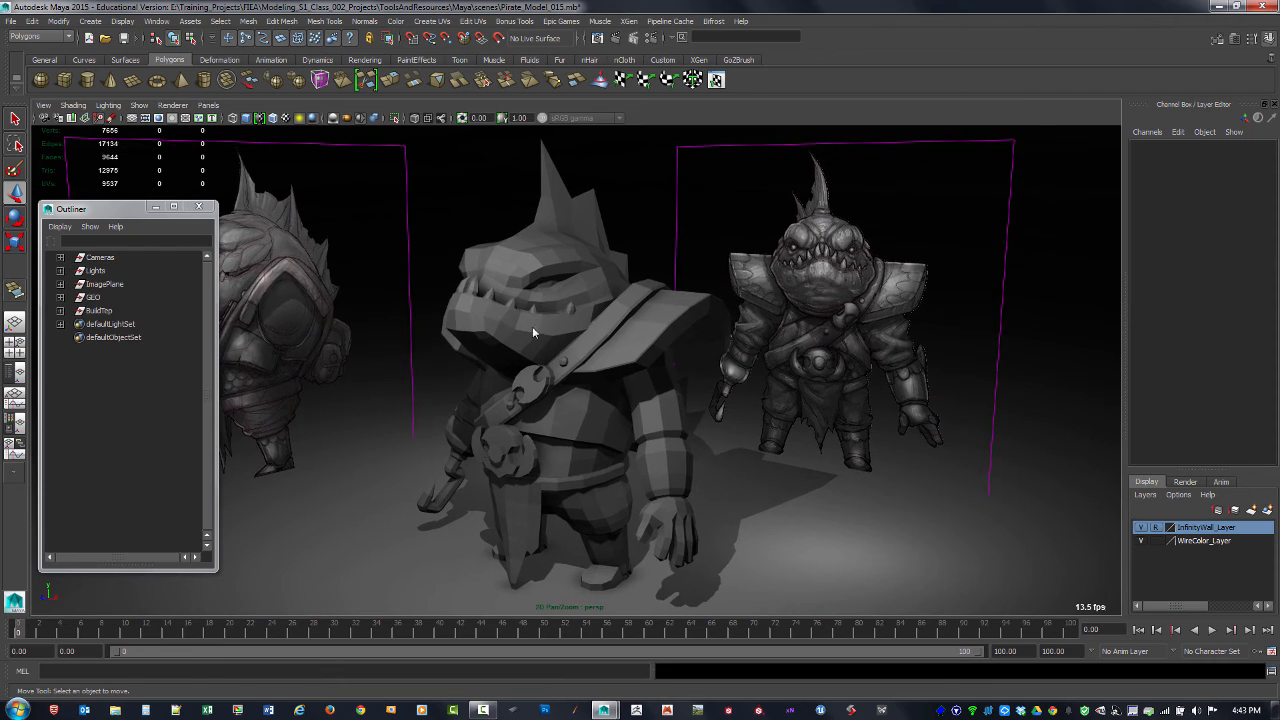
# Step: Frame the character in the side and front orthographic views, compare its wireframe with the reference images, and return to the full perspective view
pyautogui.press('space')
pyautogui.keyDown('alt'); pyautogui.moveTo(975, 499); pyautogui.dragTo(788, 425, button='right'); pyautogui.keyUp('alt')
pyautogui.keyDown('alt'); pyautogui.moveTo(788, 425); pyautogui.dragTo(771, 463, button='middle'); pyautogui.keyUp('alt')
pyautogui.keyDown('alt'); pyautogui.moveTo(848, 451); pyautogui.dragTo(771, 441, button='right'); pyautogui.keyUp('alt')
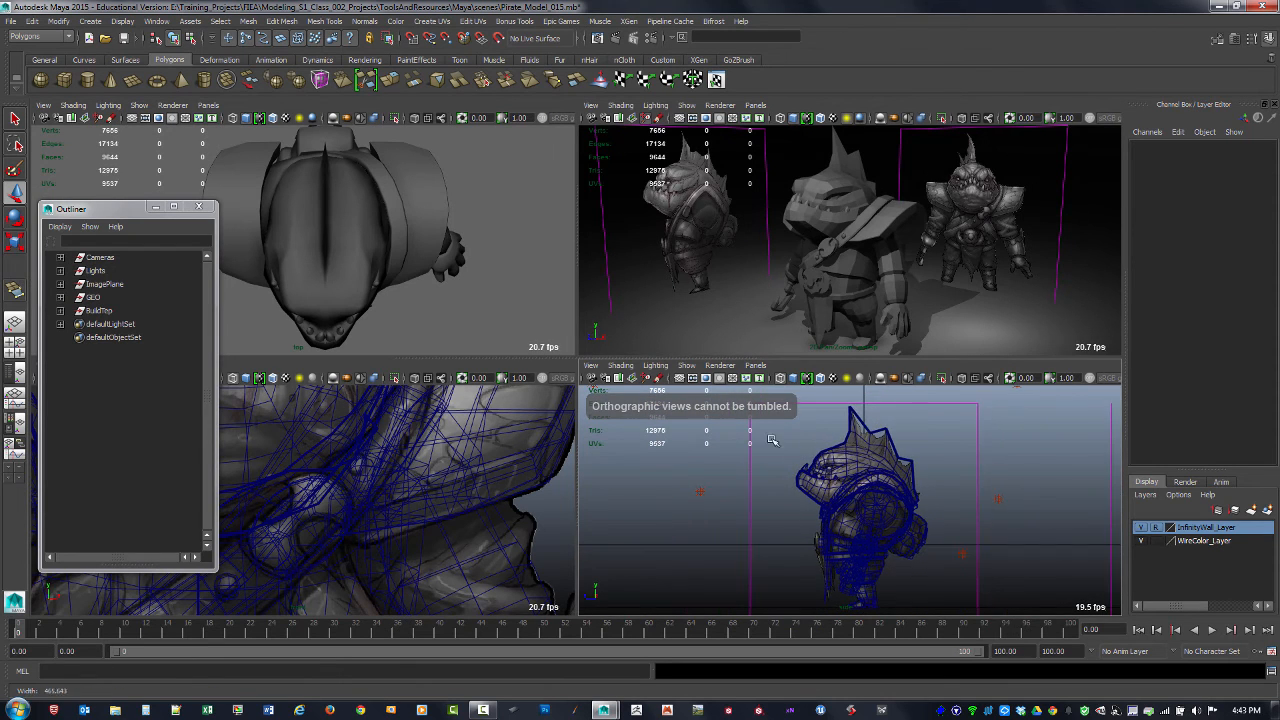
pyautogui.keyDown('alt'); pyautogui.moveTo(839, 462); pyautogui.dragTo(848, 449, button='middle'); pyautogui.keyUp('alt')
pyautogui.keyDown('alt'); pyautogui.moveTo(847, 448); pyautogui.dragTo(853, 452, button='right'); pyautogui.keyUp('alt')
pyautogui.keyDown('alt'); pyautogui.moveTo(386, 452); pyautogui.dragTo(330, 425, button='right'); pyautogui.keyUp('alt')
pyautogui.keyDown('alt'); pyautogui.moveTo(330, 425); pyautogui.dragTo(391, 434, button='middle'); pyautogui.keyUp('alt')
pyautogui.keyDown('alt'); pyautogui.moveTo(391, 434); pyautogui.dragTo(446, 431, button='right'); pyautogui.keyUp('alt')
pyautogui.keyDown('alt'); pyautogui.moveTo(446, 431); pyautogui.dragTo(477, 434, button='middle'); pyautogui.keyUp('alt')
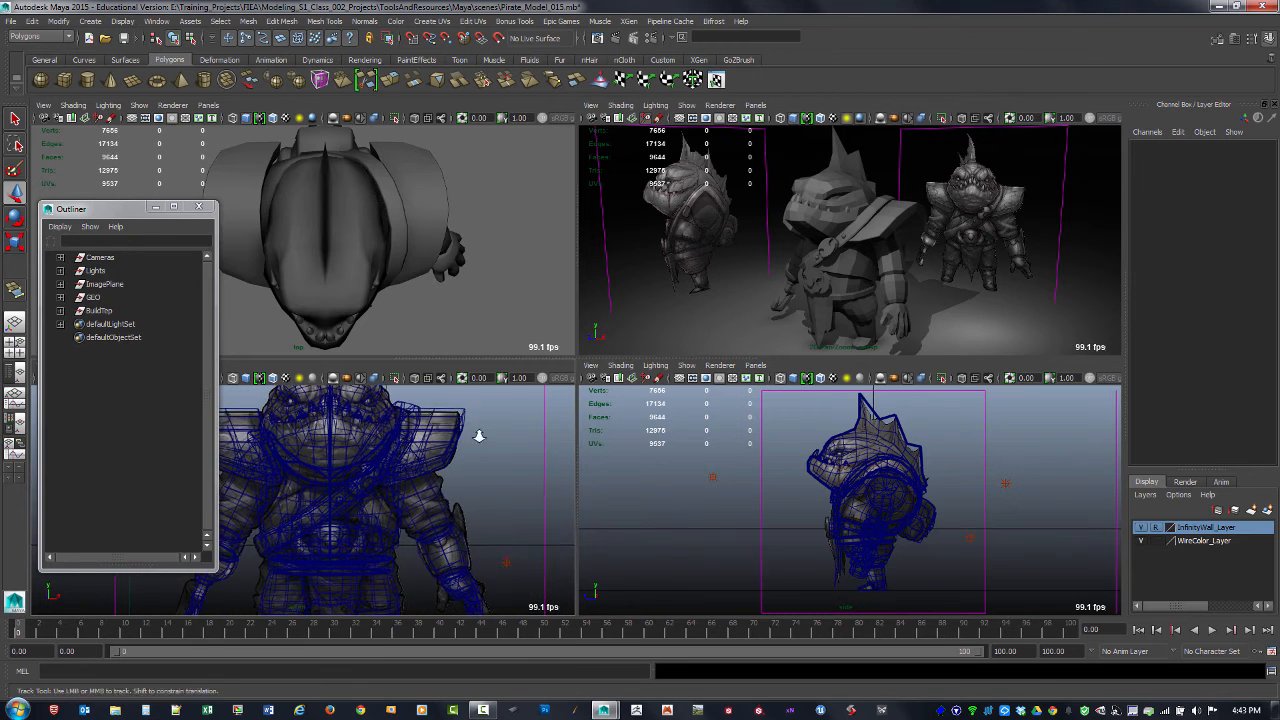
pyautogui.keyDown('alt'); pyautogui.moveTo(477, 434); pyautogui.dragTo(438, 443, button='right'); pyautogui.keyUp('alt')
pyautogui.keyDown('alt'); pyautogui.moveTo(438, 443); pyautogui.dragTo(451, 446, button='middle'); pyautogui.keyUp('alt')
pyautogui.keyDown('alt'); pyautogui.moveTo(451, 446); pyautogui.dragTo(418, 452, button='right'); pyautogui.keyUp('alt')
pyautogui.keyDown('alt'); pyautogui.moveTo(418, 452); pyautogui.dragTo(419, 460, button='middle'); pyautogui.keyUp('alt')
pyautogui.press('space')
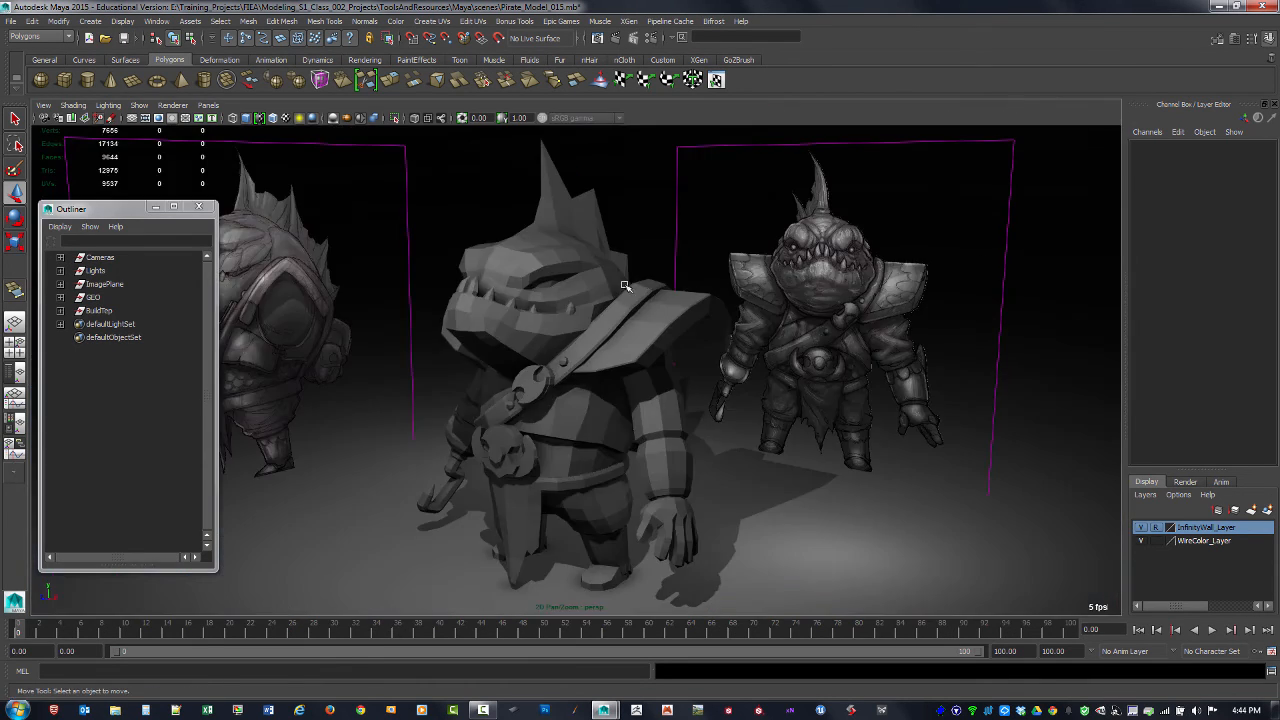
# Step: Save the scene as a new version named Pirate_Model_016 in the project's scenes folder
pyautogui.click(12, 21)
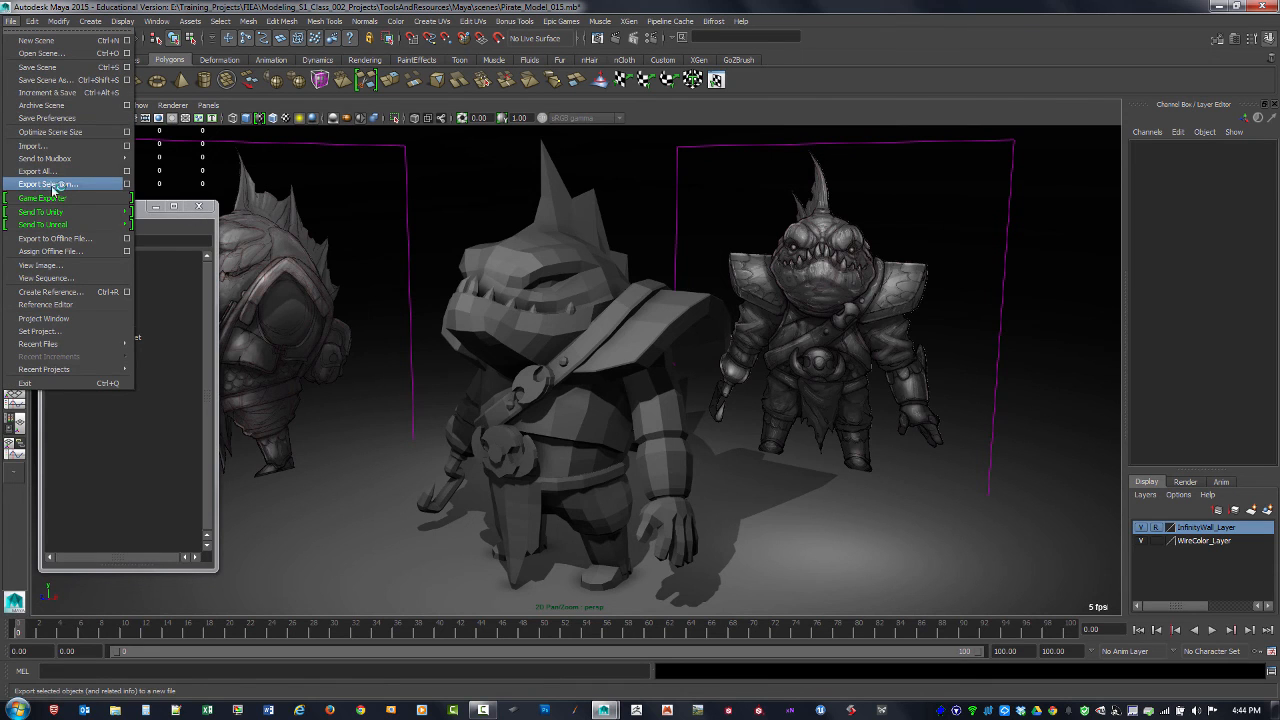
pyautogui.click(52, 83)
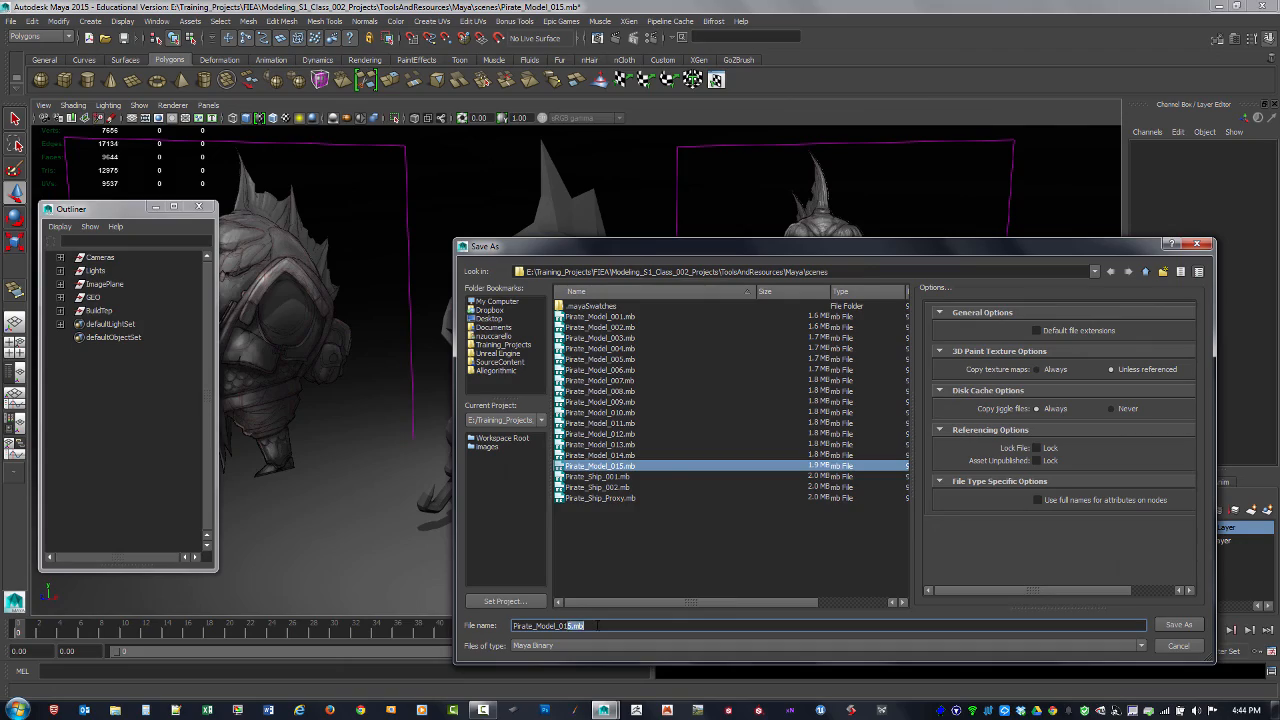
pyautogui.write('6')
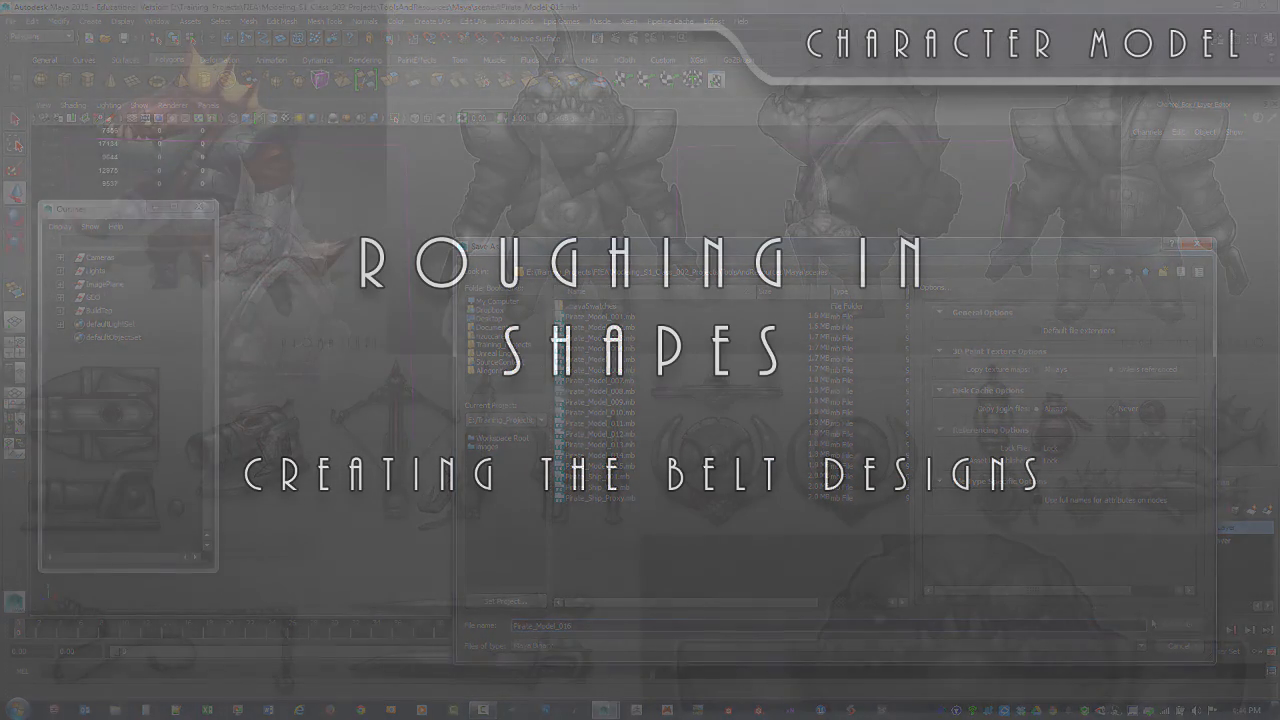